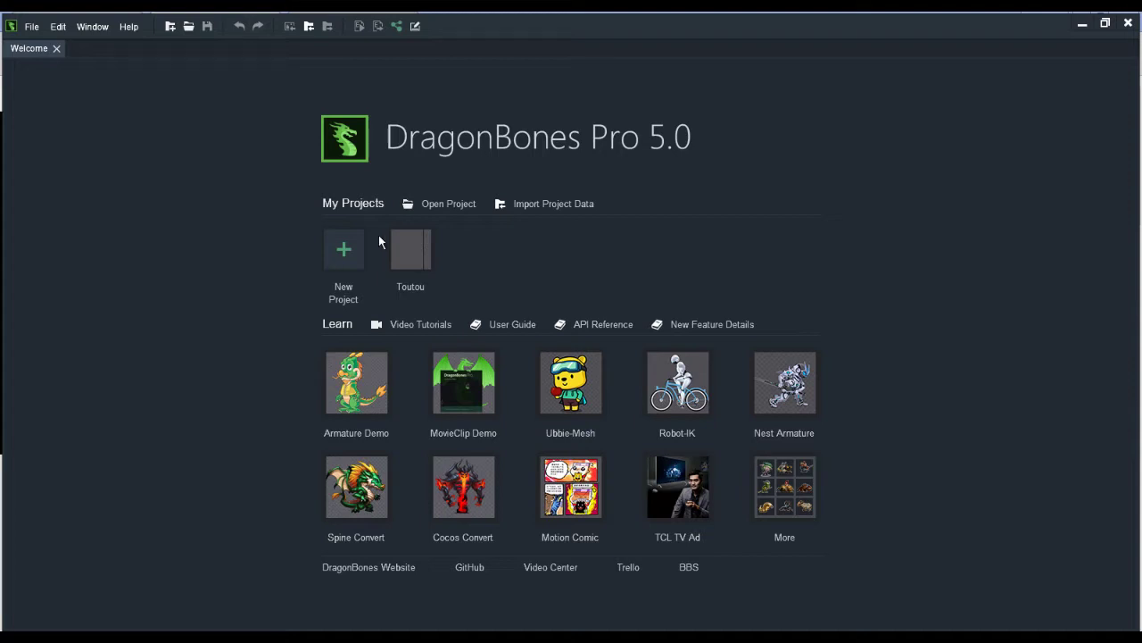
Create a new animation project based on the armature template for skeletal game animation.
left_click(351, 253)
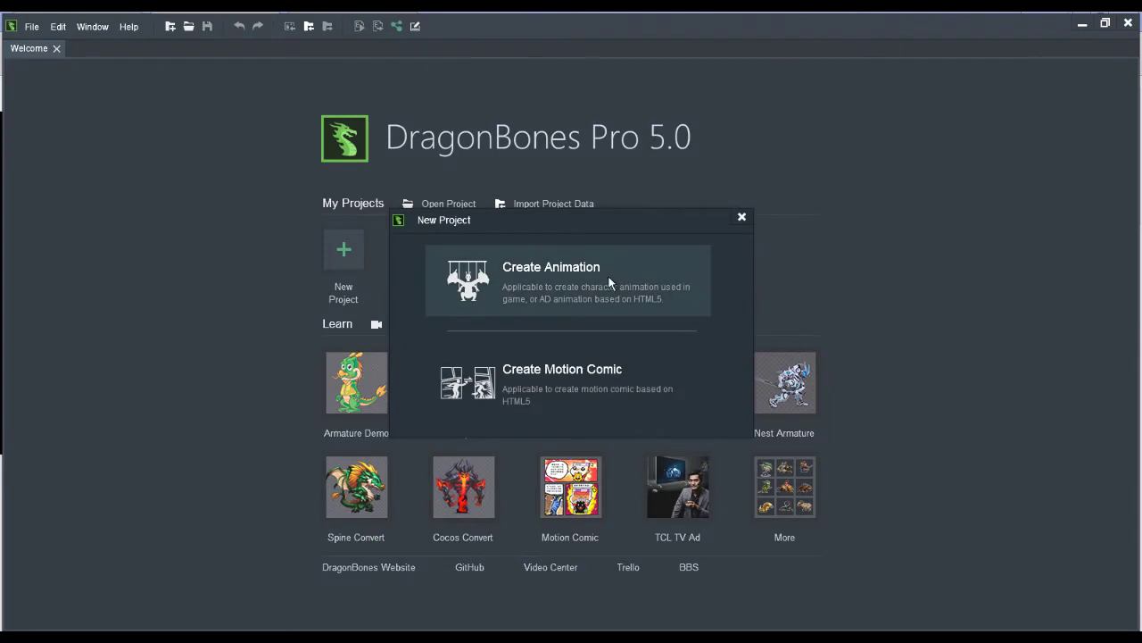
left_click(543, 285)
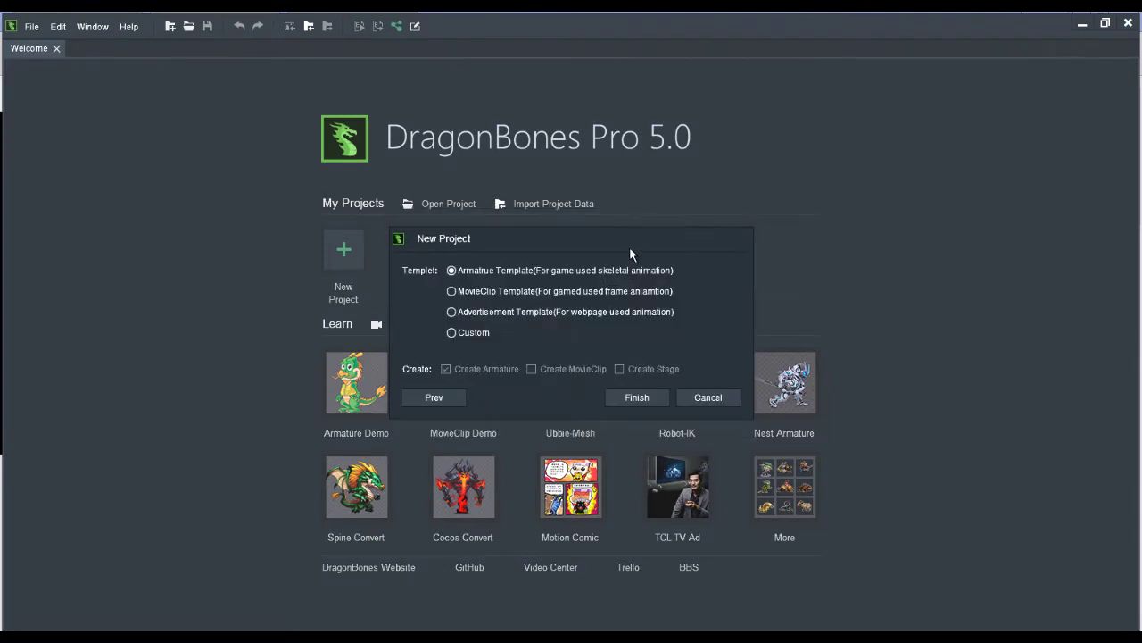
left_click(637, 397)
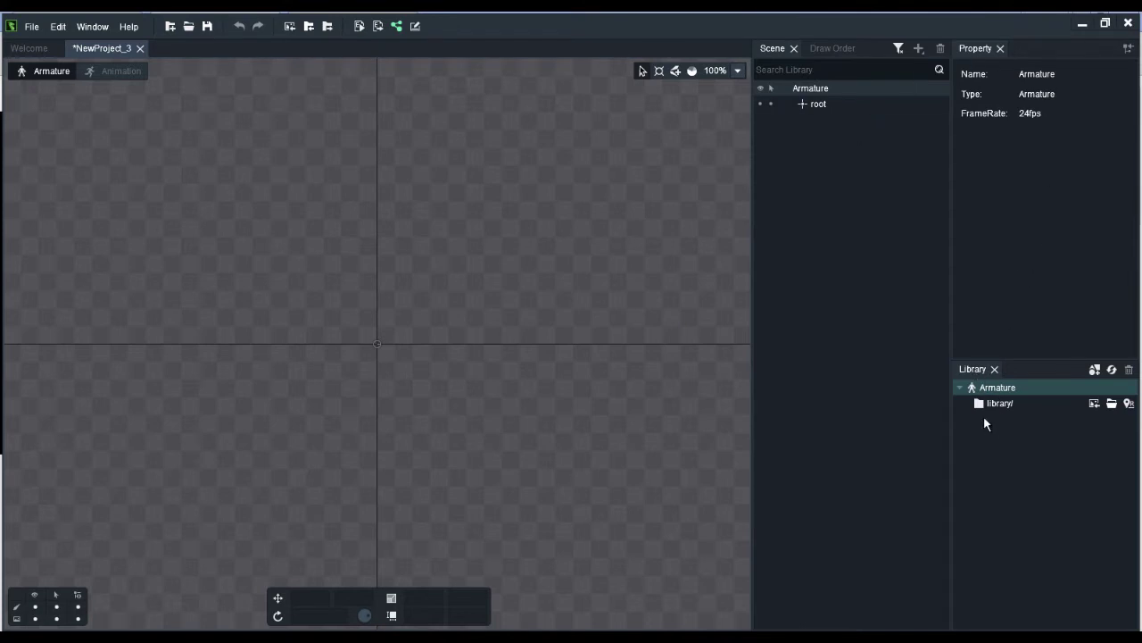
Rearrange the workspace so Scene and Draw Order share one panel group above a combined Library and Property group.
double_click(1026, 368)
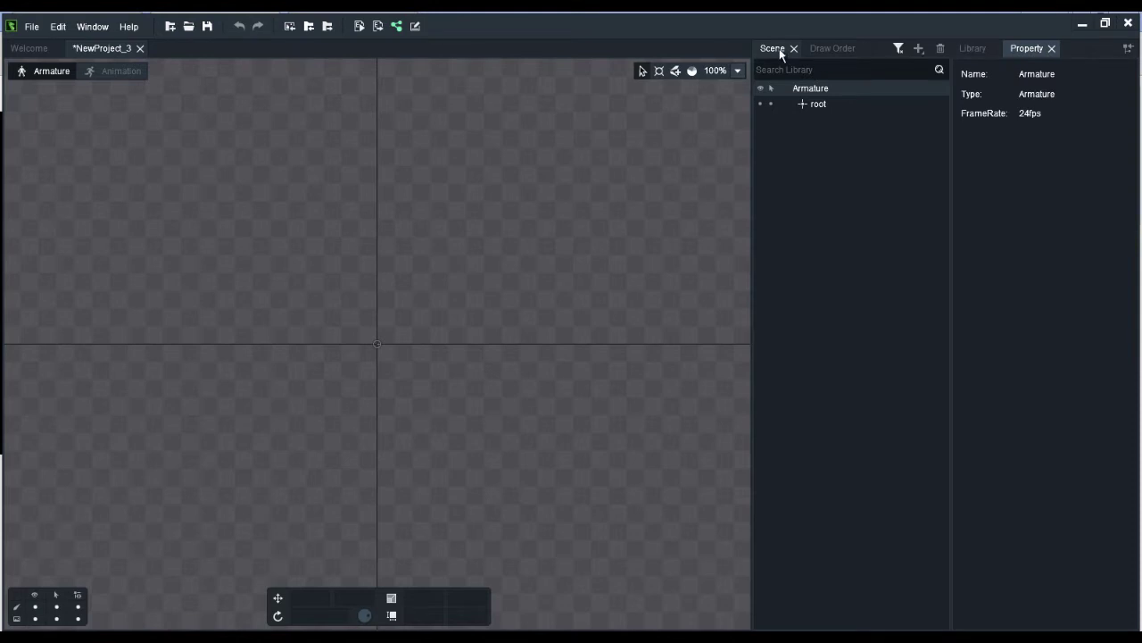
left_click(831, 50)
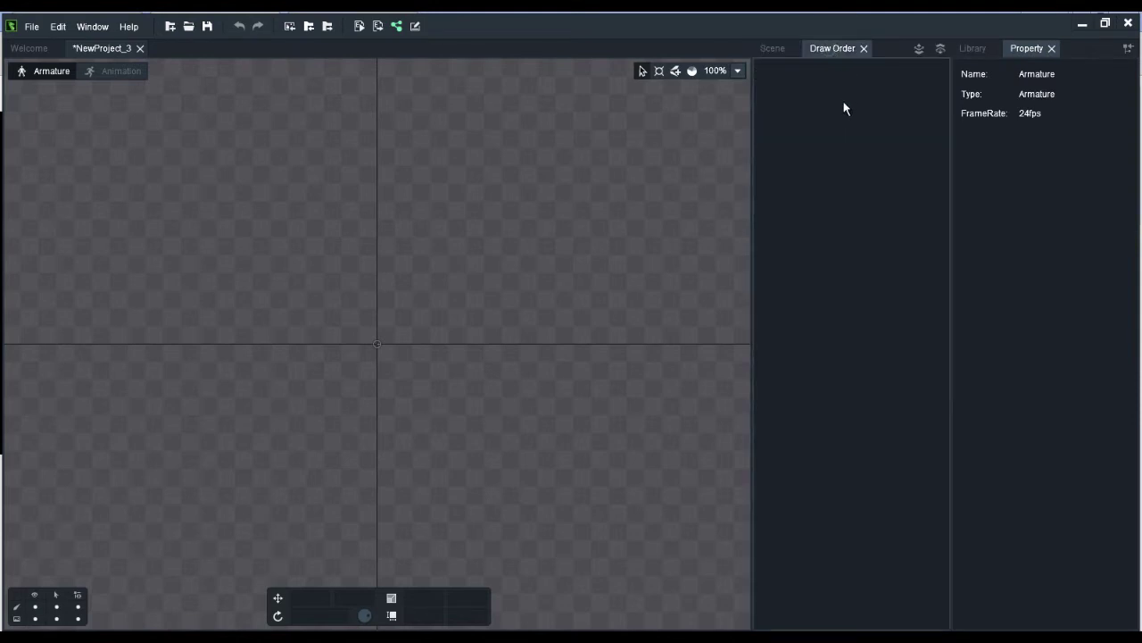
left_click(777, 50)
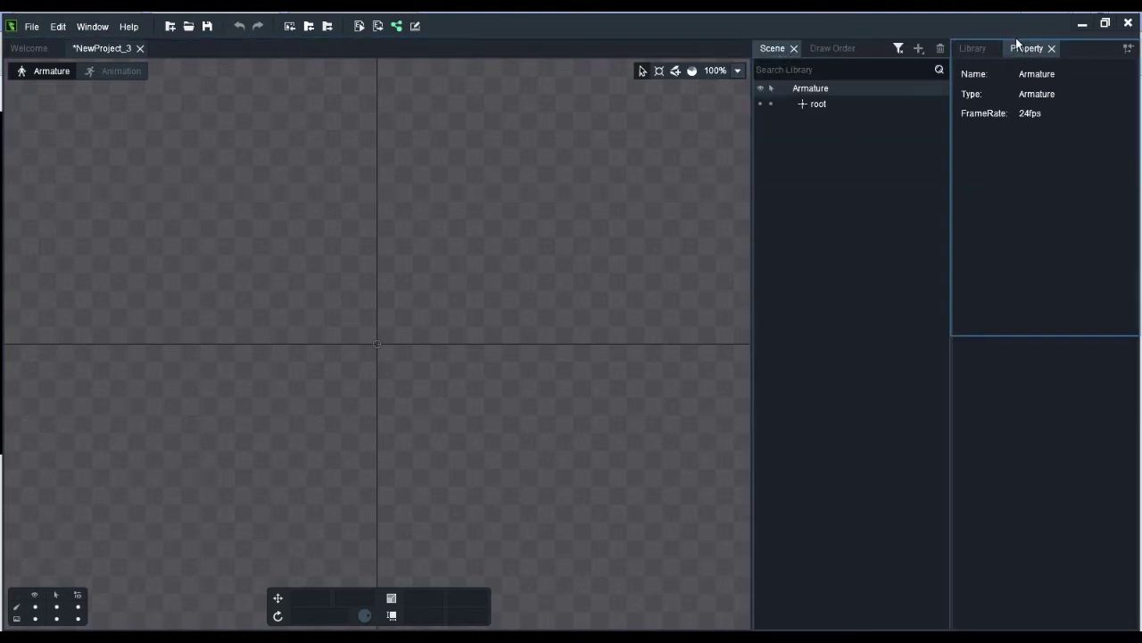
left_click_drag(1016, 41, 1018, 45)
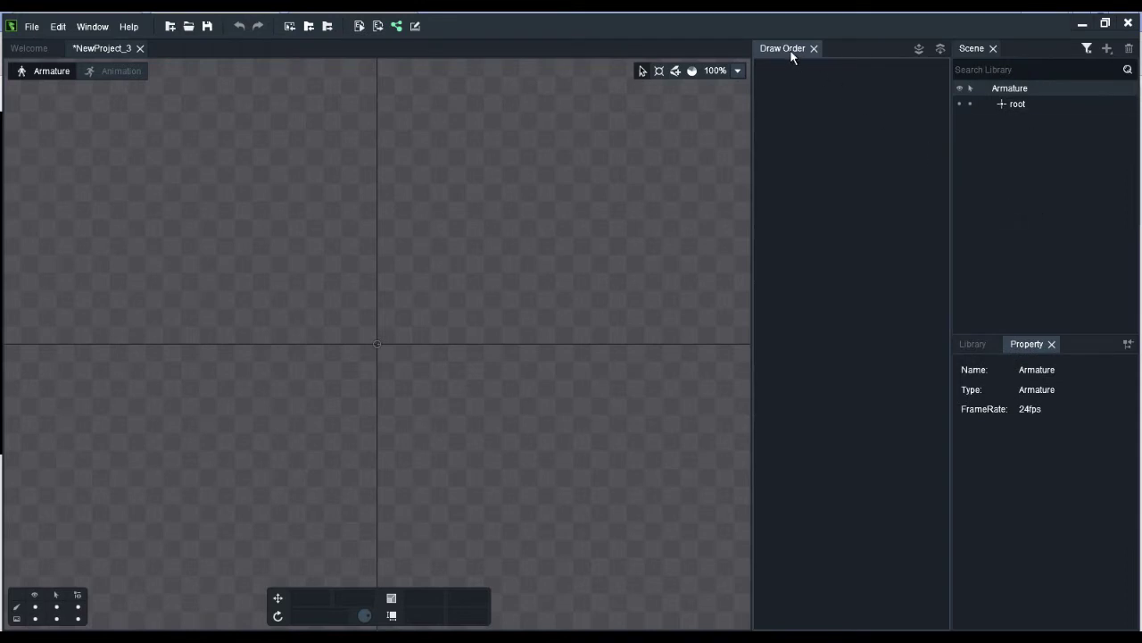
mouse_move(791, 57)
left_mouse_down()
mouse_move(1003, 75)
mouse_move(1051, 54)
left_mouse_up()
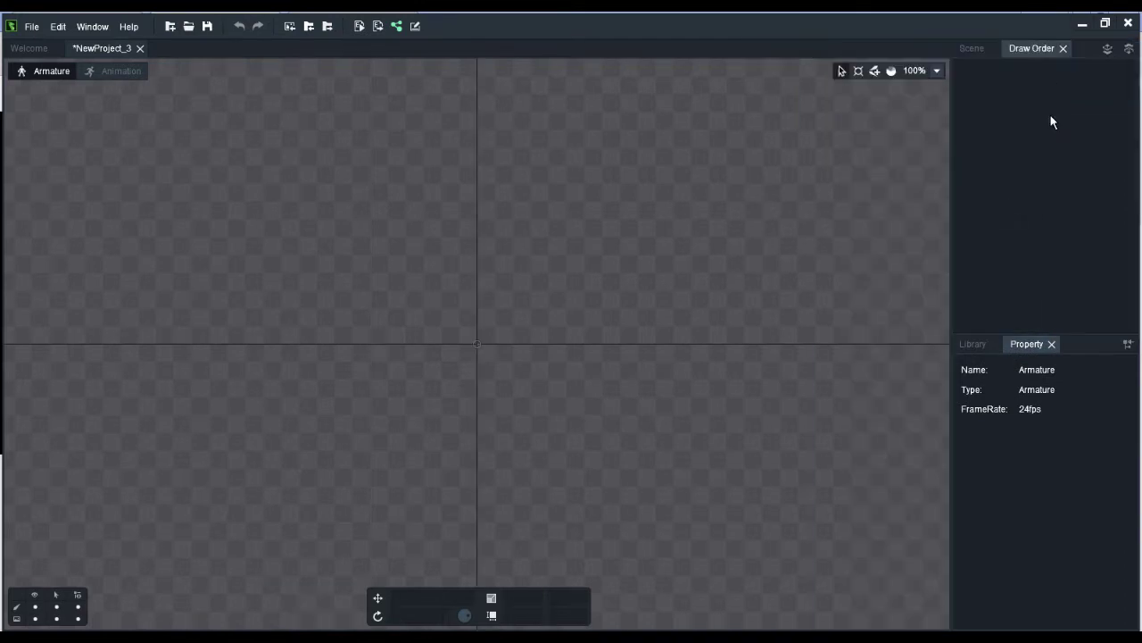
left_click(974, 49)
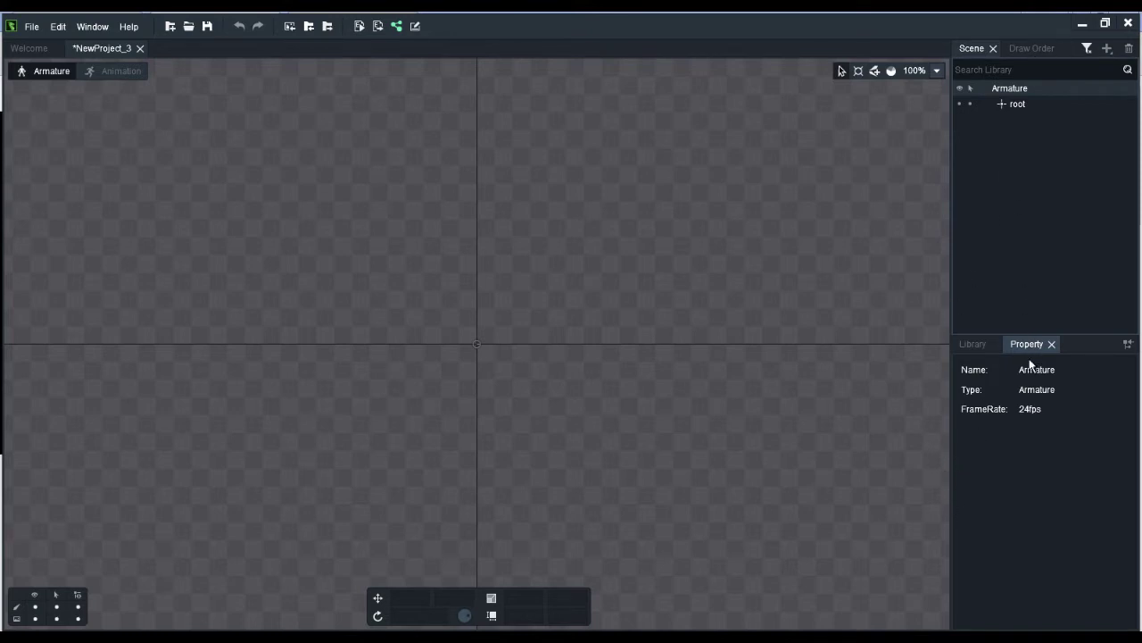
Select the root bone, hide all bones on the stage, and make them visible again.
left_click(1021, 105)
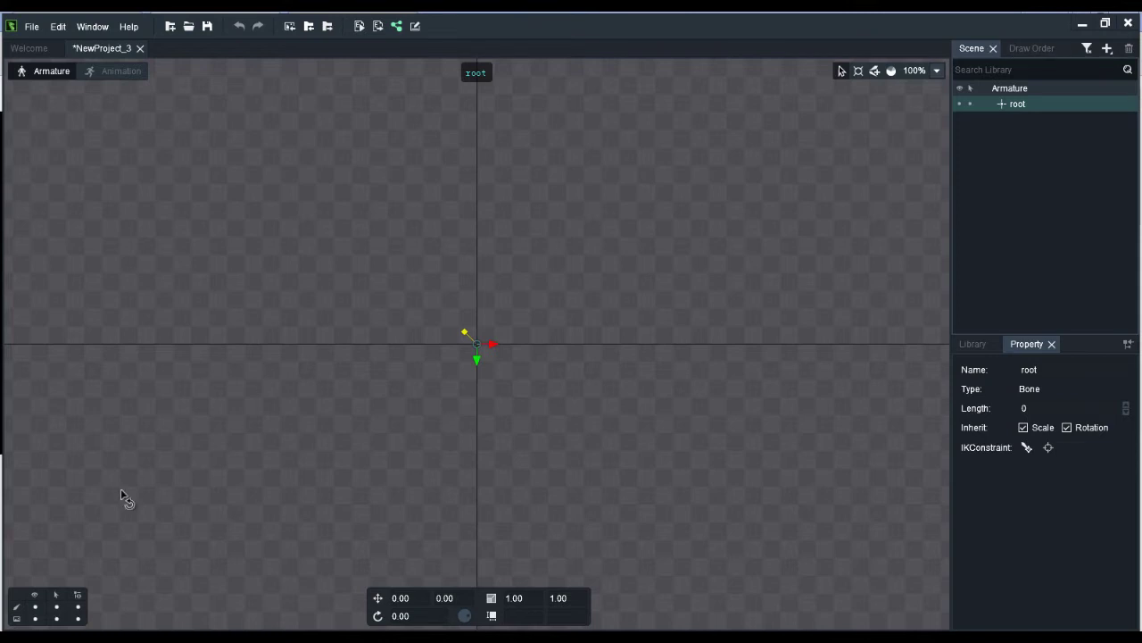
left_click(36, 607)
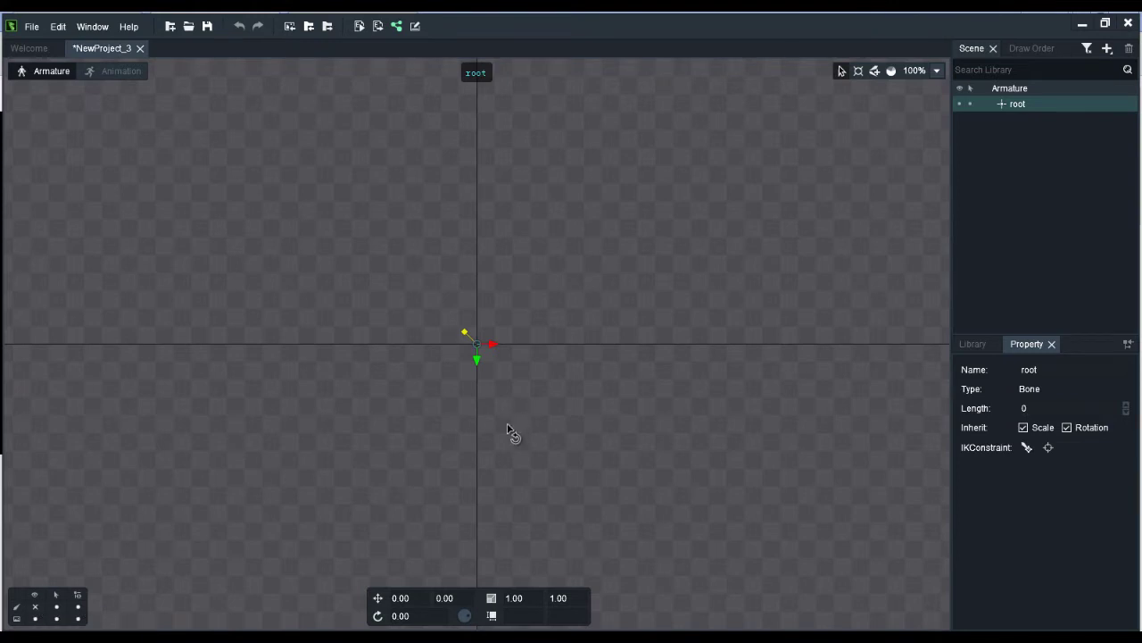
left_click(531, 409)
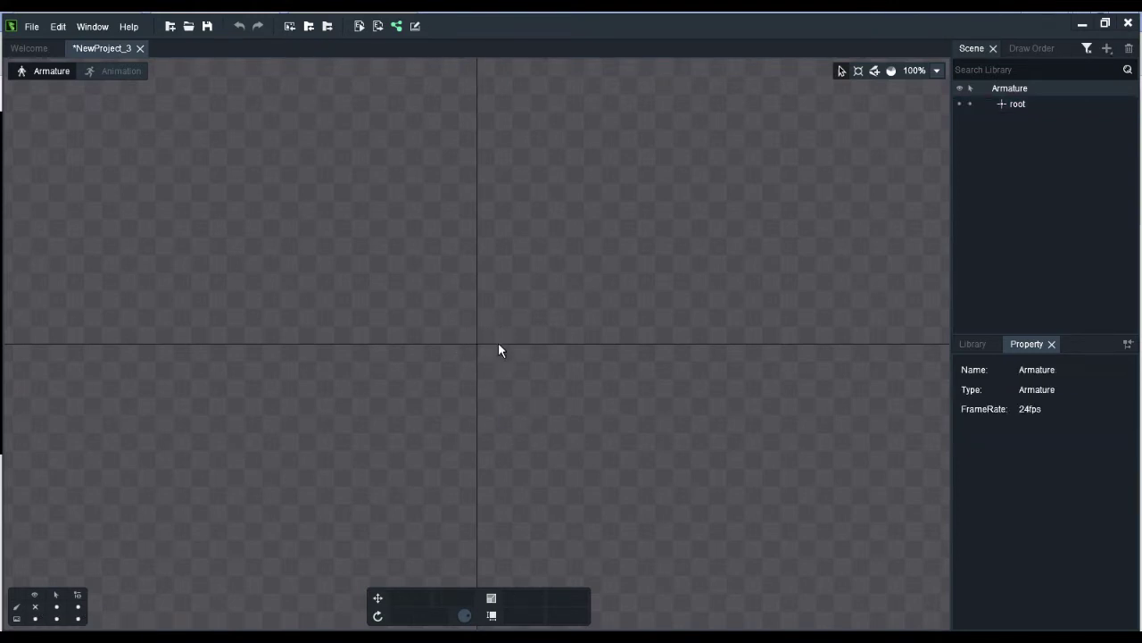
left_click(38, 606)
key("ctrl+b")
Save the project as TestTuto in the Tuto_DBP folder without copying the library.
left_click(31, 27)
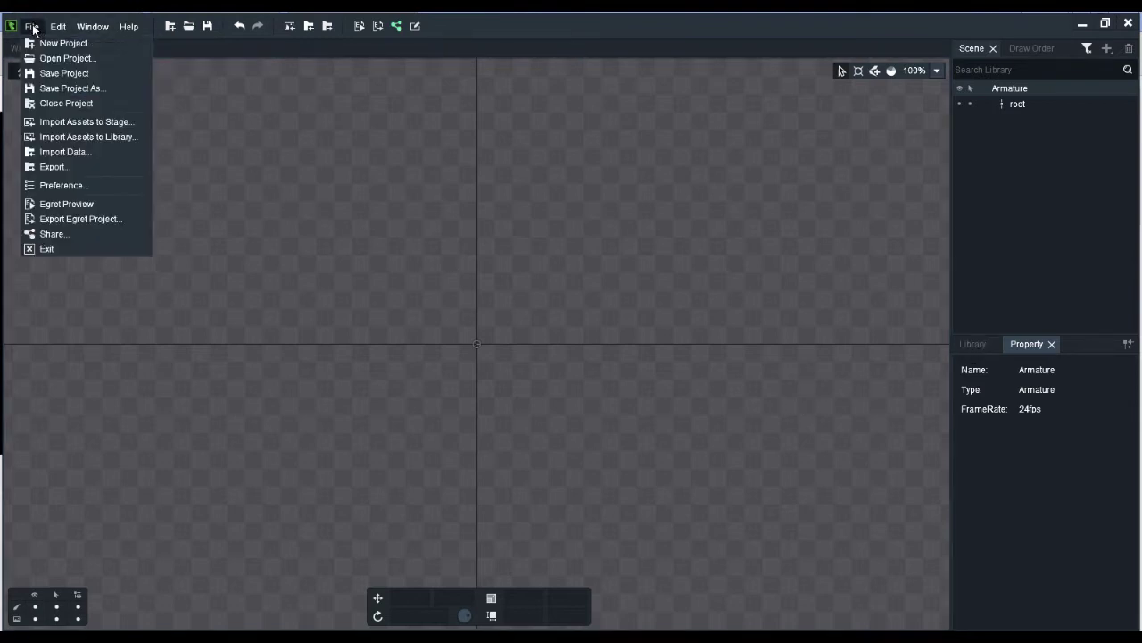
left_click(95, 77)
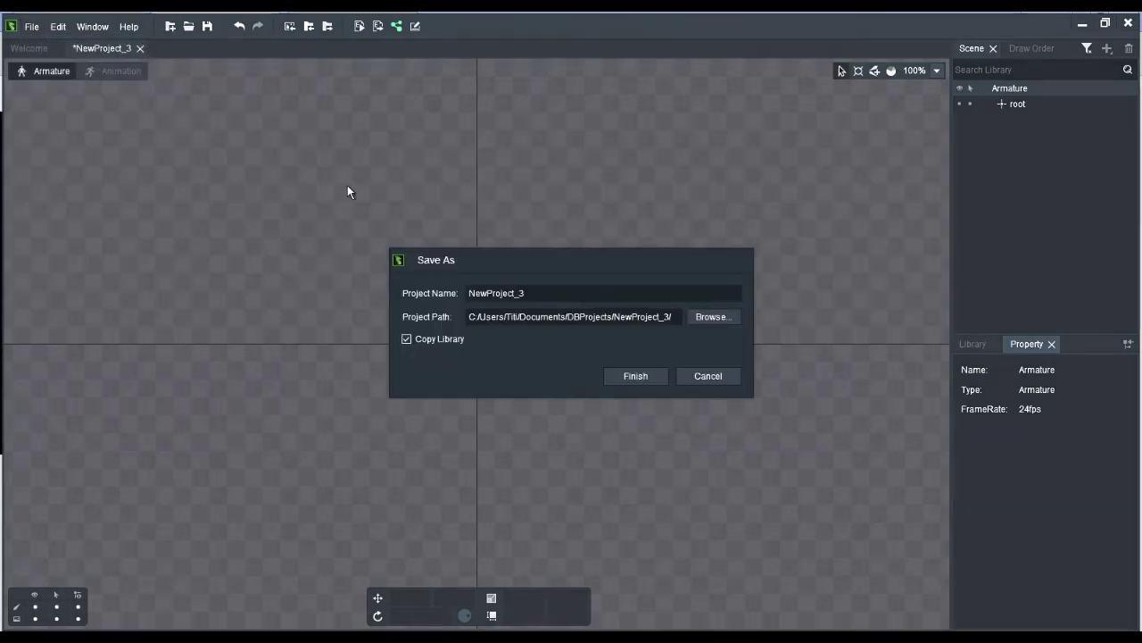
double_click(611, 293)
type("T")
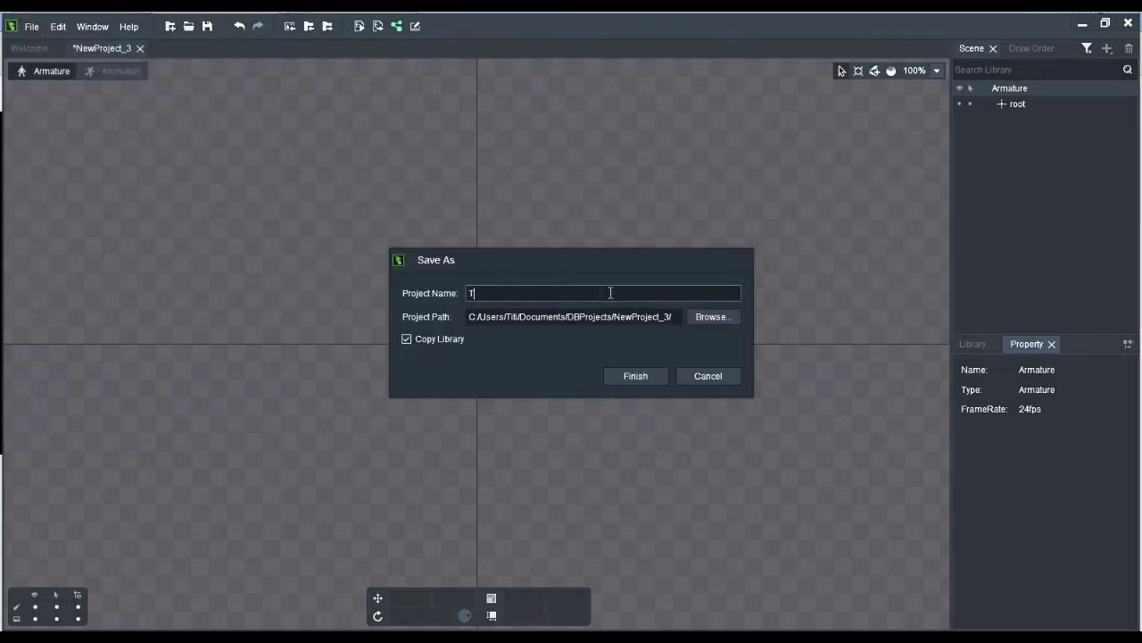
type("estTuto")
left_click(726, 317)
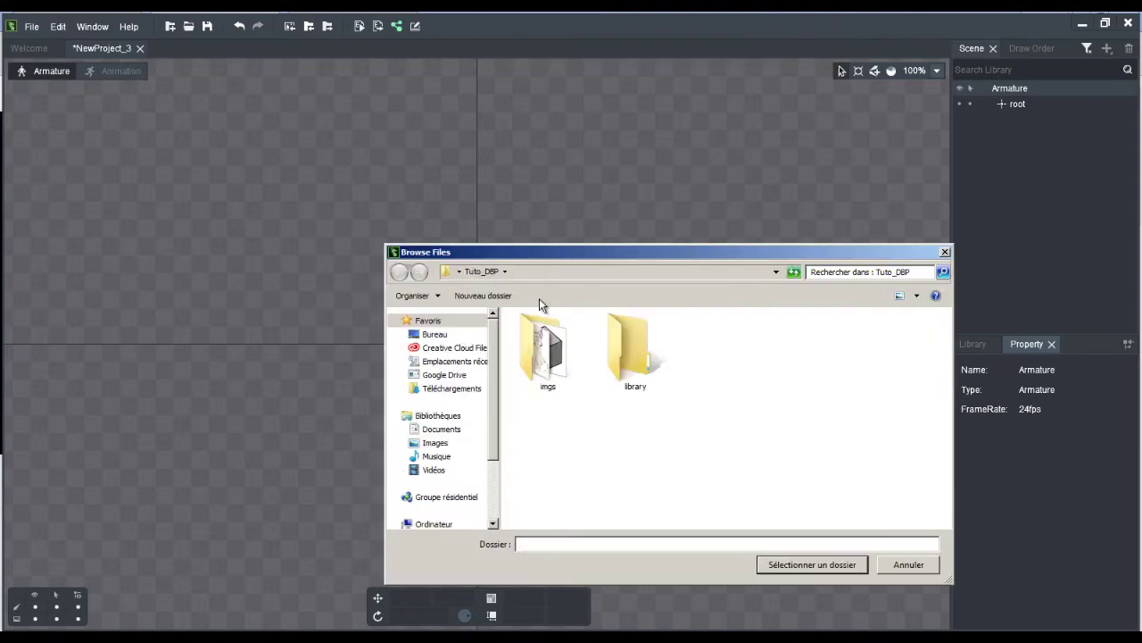
left_click(835, 565)
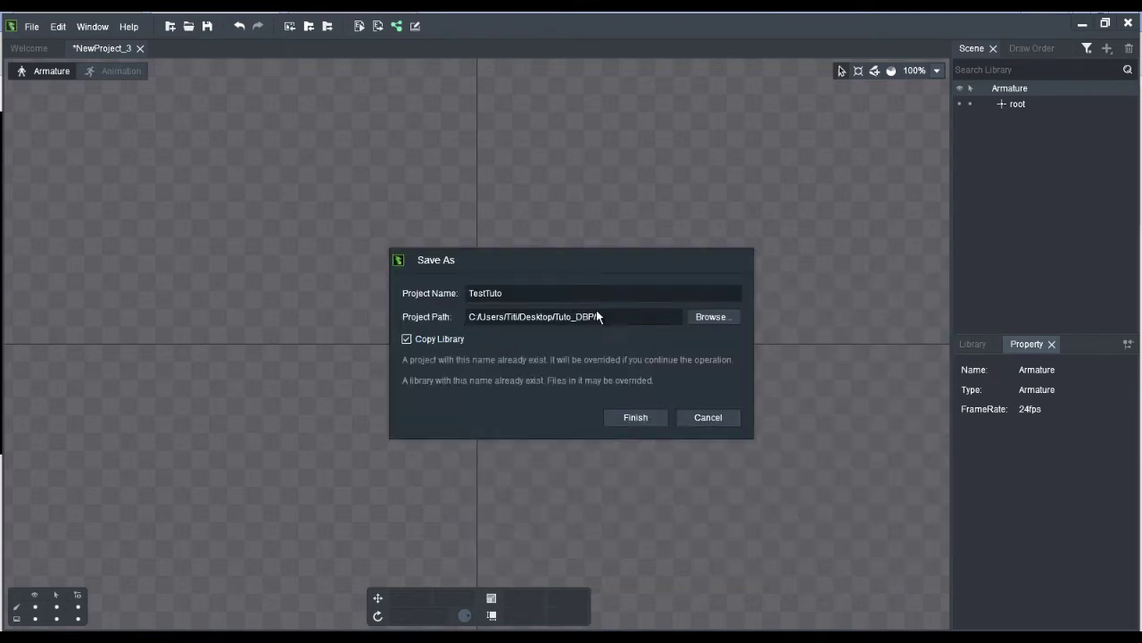
left_click(453, 339)
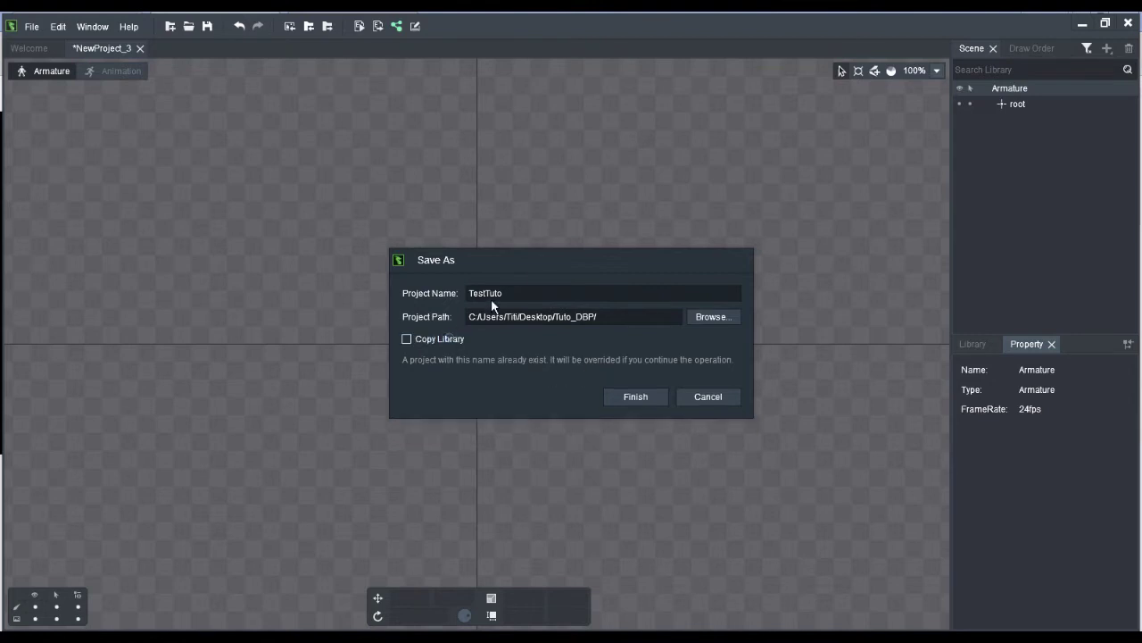
left_click(650, 401)
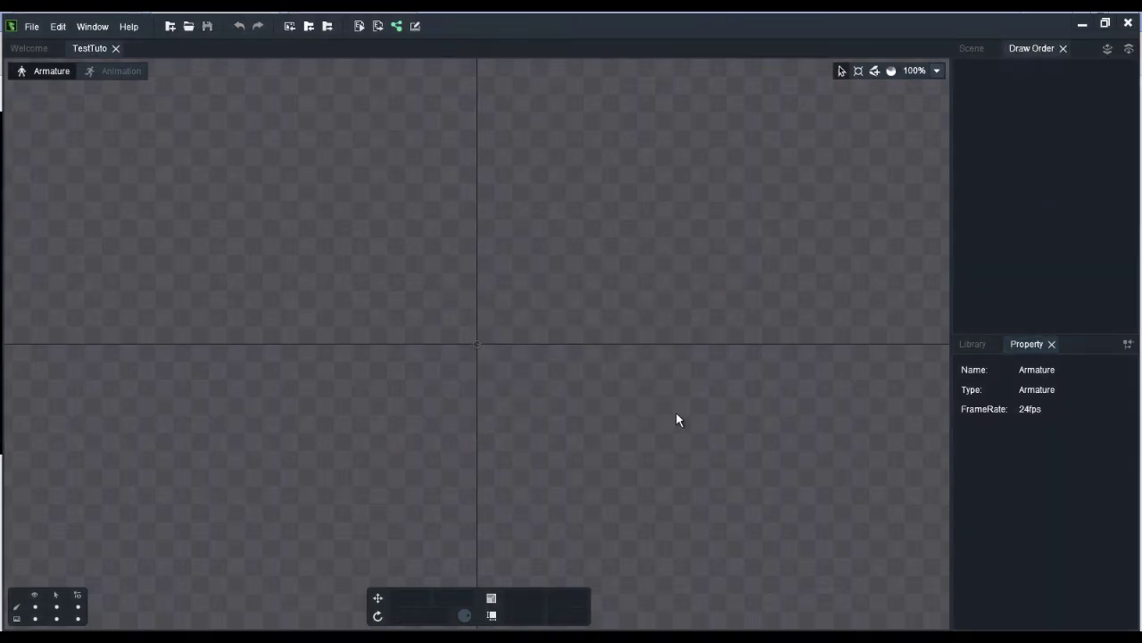
Change the armature's library path to the imgs folder inside Tuto_DBP.
left_click(985, 346)
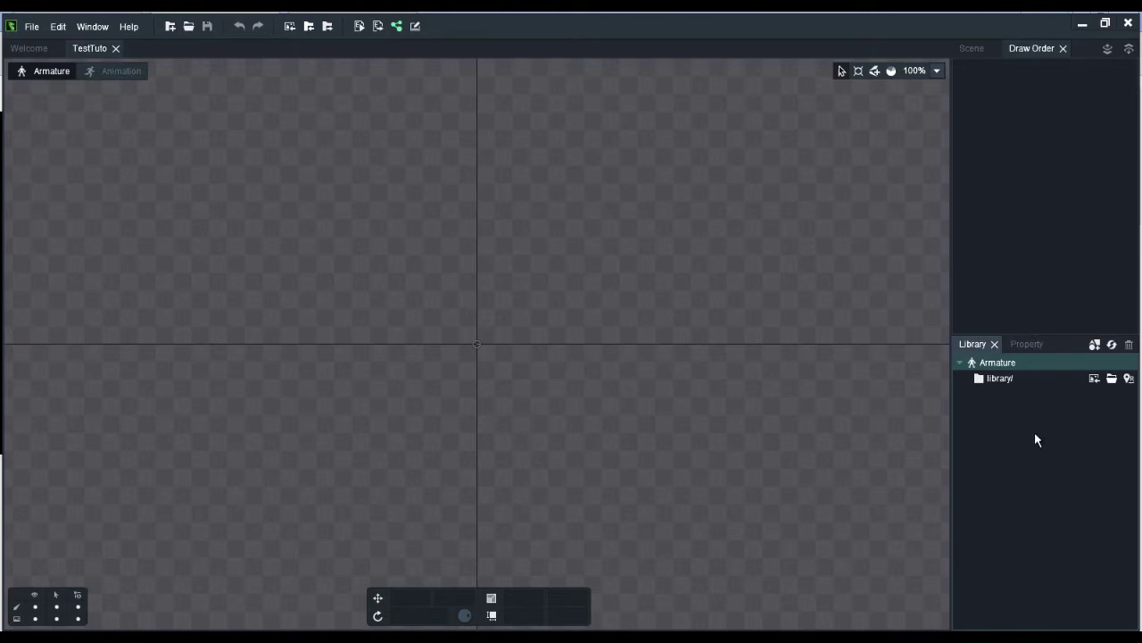
left_click(1025, 380)
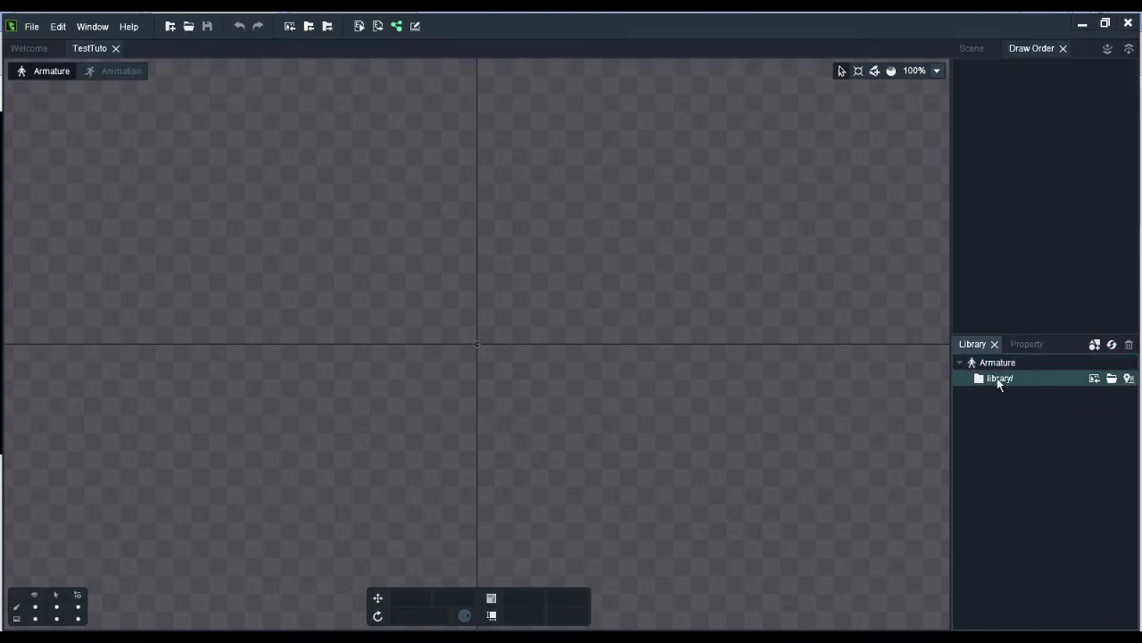
left_click(1129, 380)
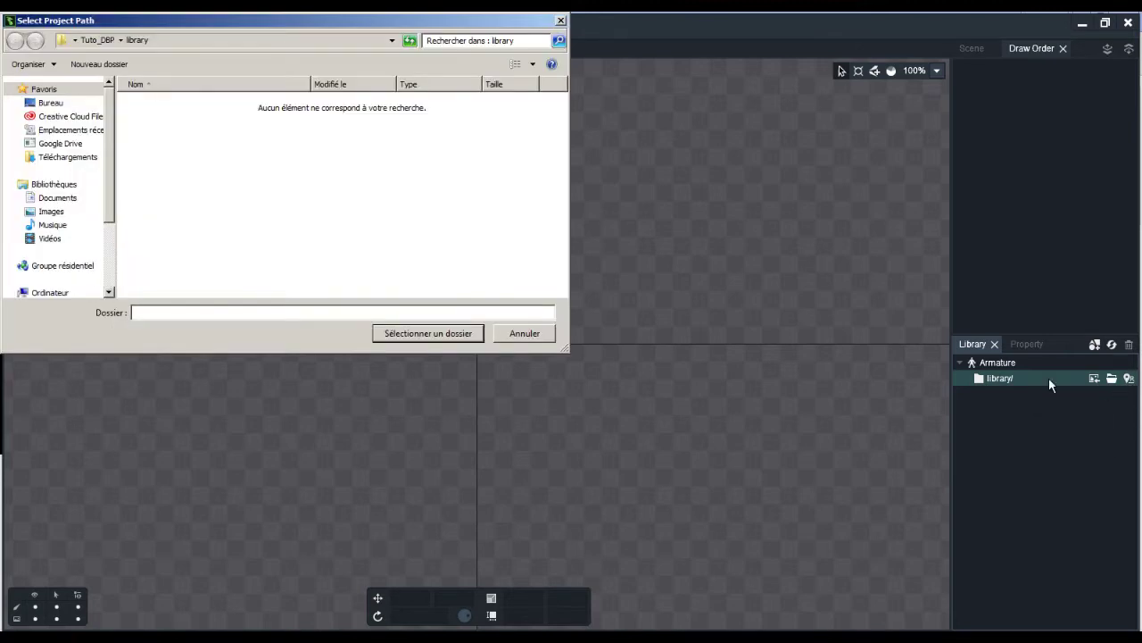
left_click(100, 40)
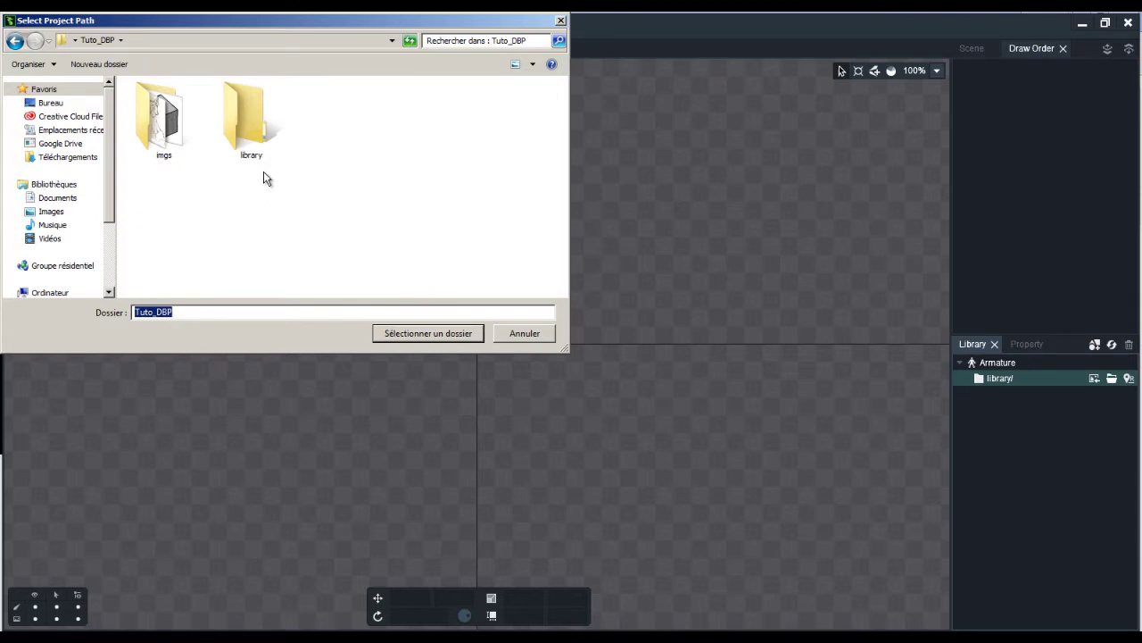
left_click(178, 149)
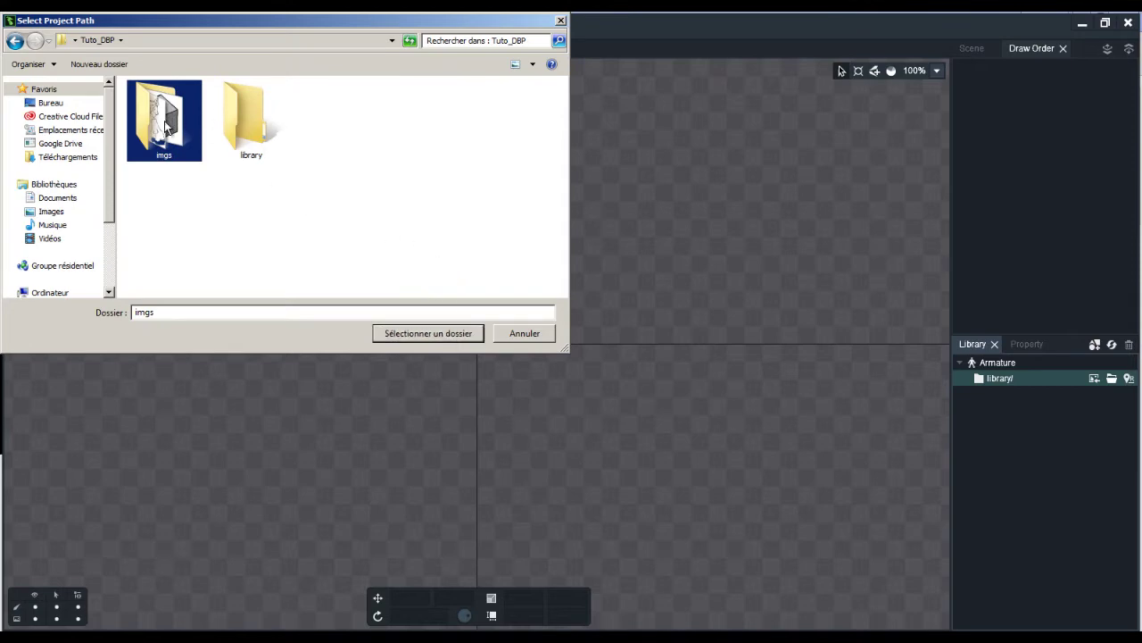
left_click(247, 130, "ctrl")
left_click_drag(247, 129, 180, 124)
left_click(439, 332)
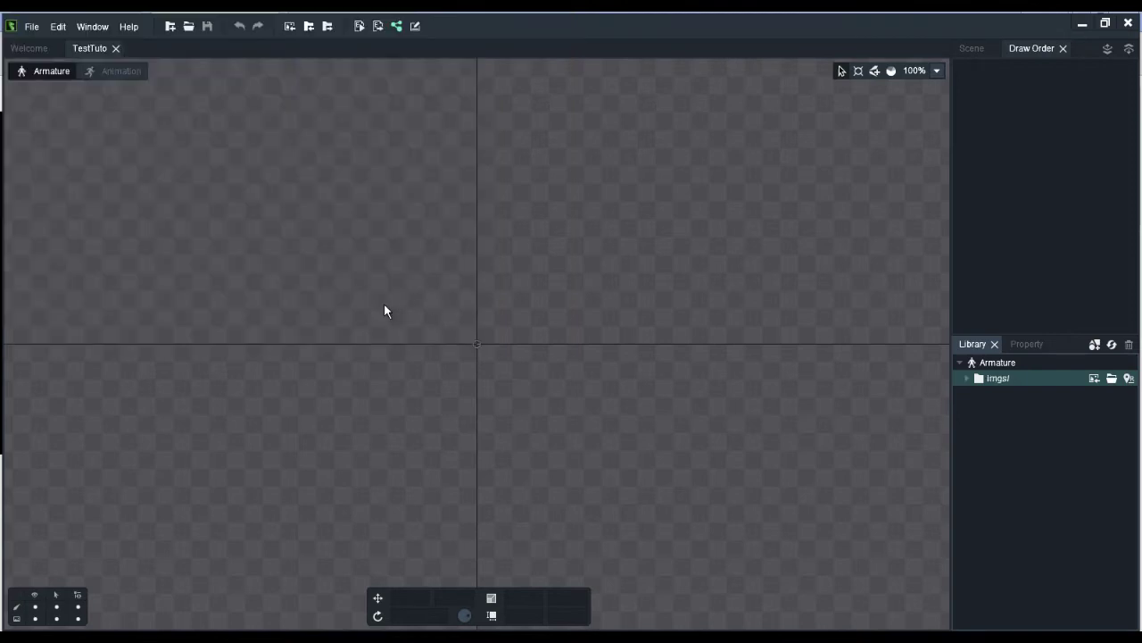
Place the cube image from the imgs library near the stage origin and move it to about X 9, Y 16.
left_click(971, 379)
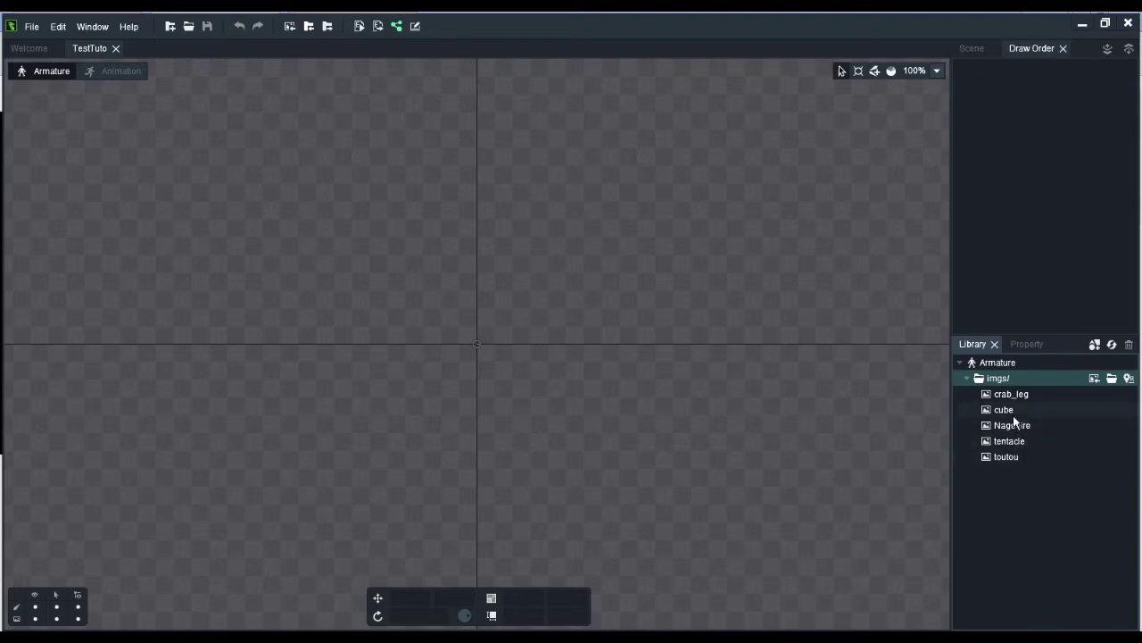
left_click_drag(1015, 411, 479, 343)
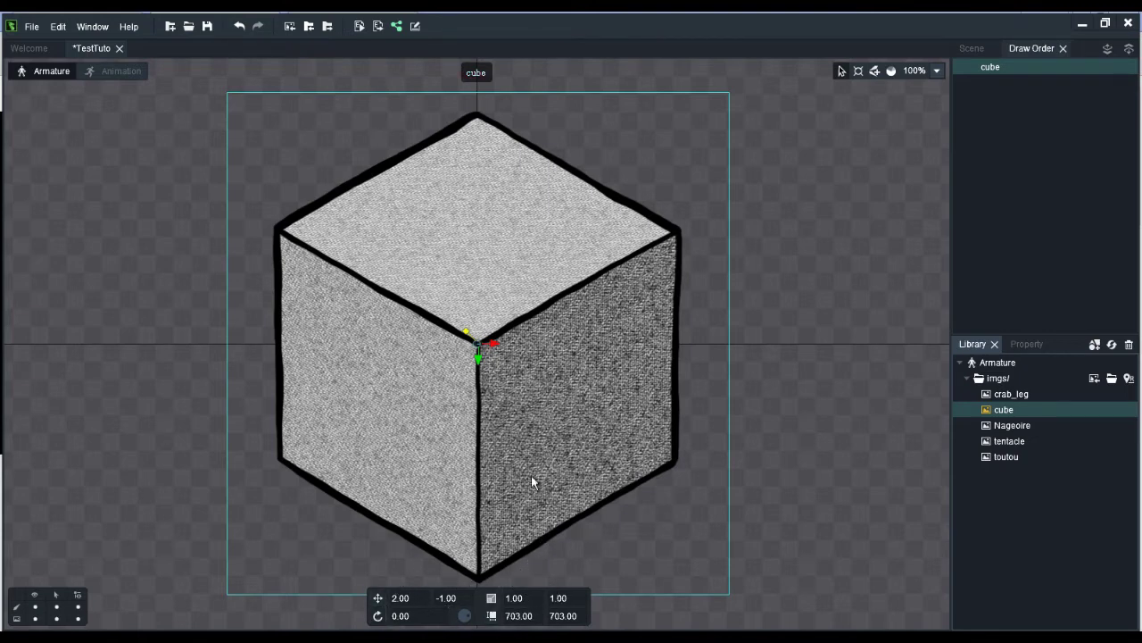
left_click_drag(549, 386, 582, 503)
Rotate the cube by about 32 degrees, scale it to about 0.54, and undo both transformations.
left_click(379, 616)
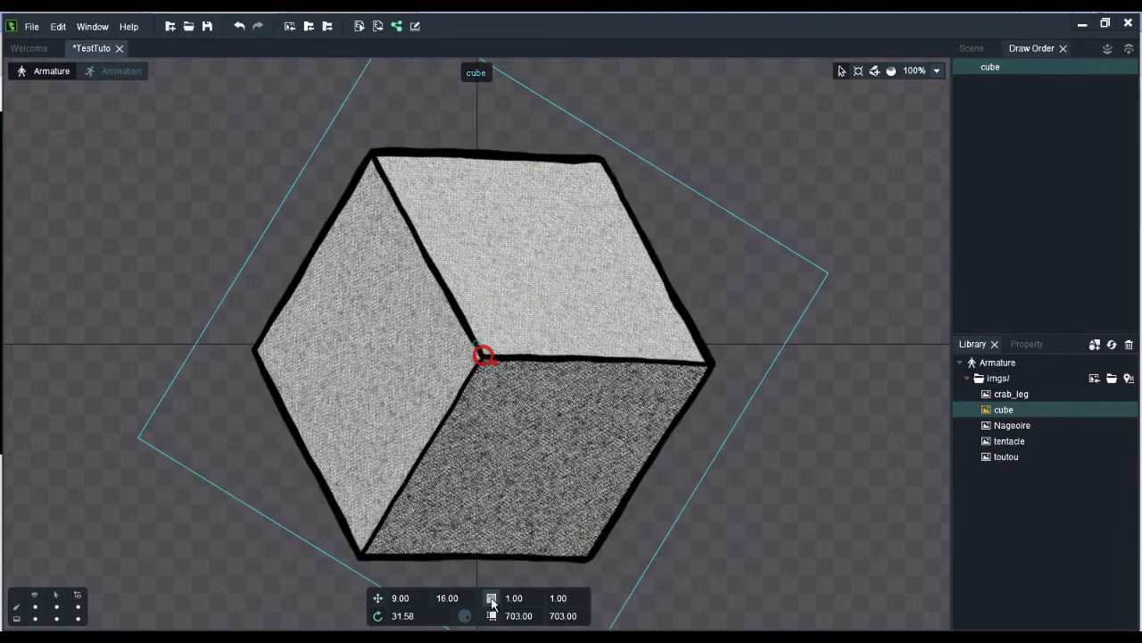
left_click(491, 598)
left_click_drag(513, 572, 574, 434)
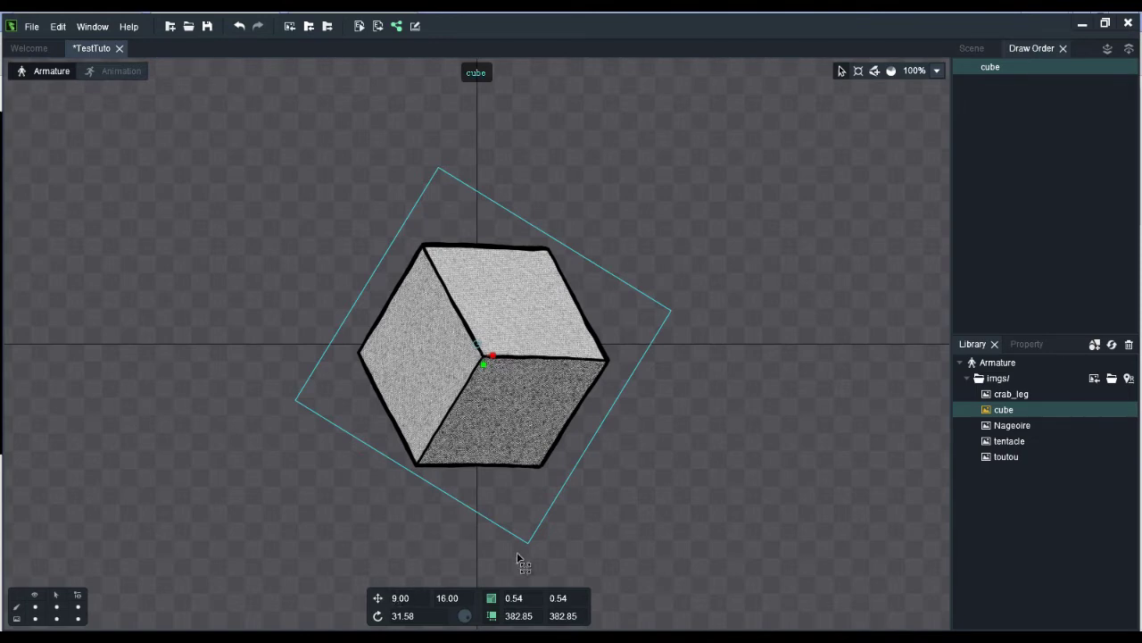
key("ctrl+z")
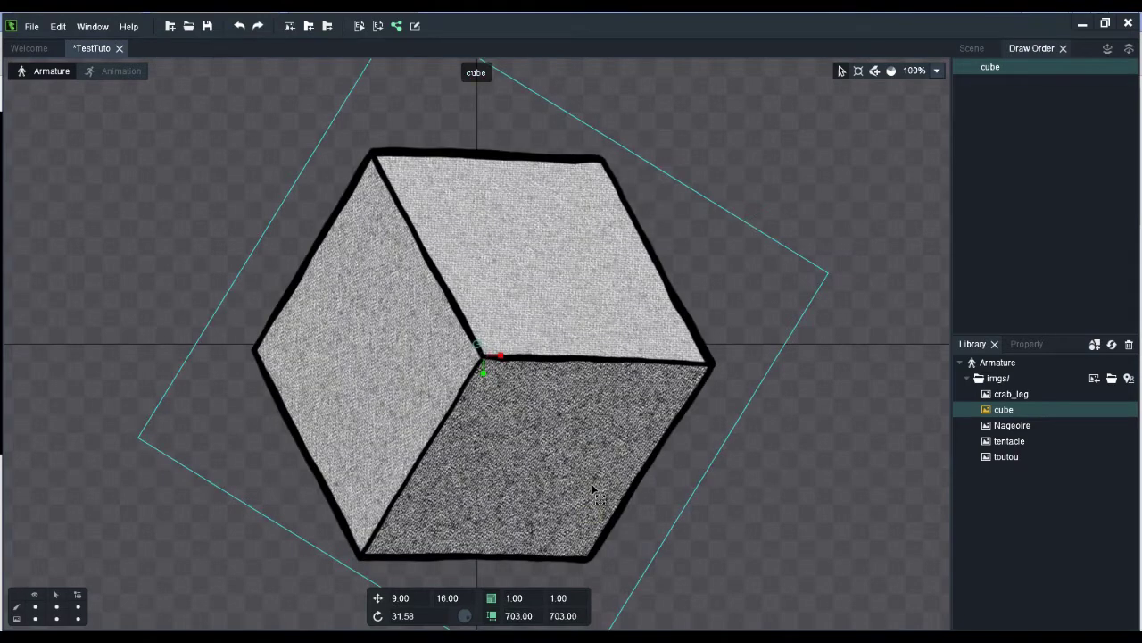
key("ctrl+z")
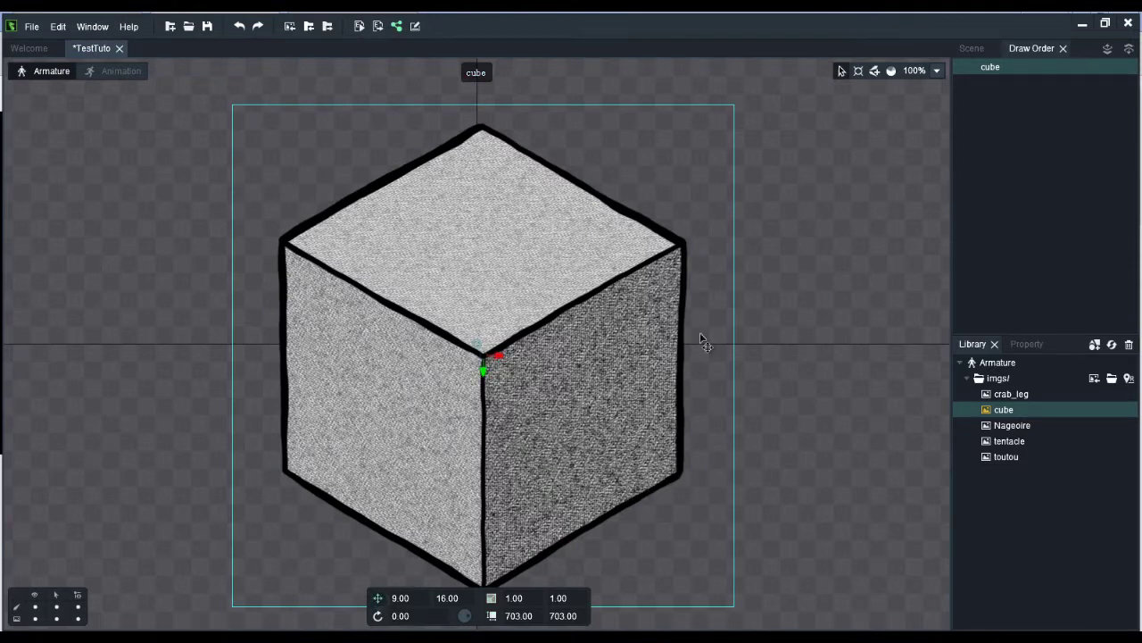
Examine the cube's slot and image in the scene hierarchy, its slot properties, and its draw order entry.
left_click(977, 49)
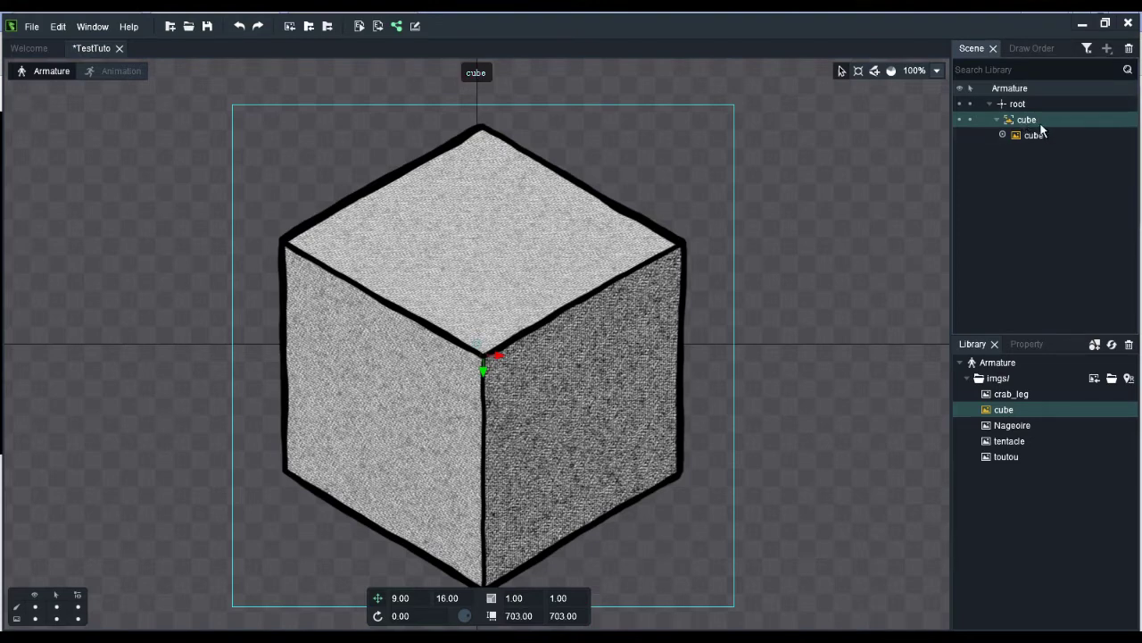
mouse_move(1039, 127)
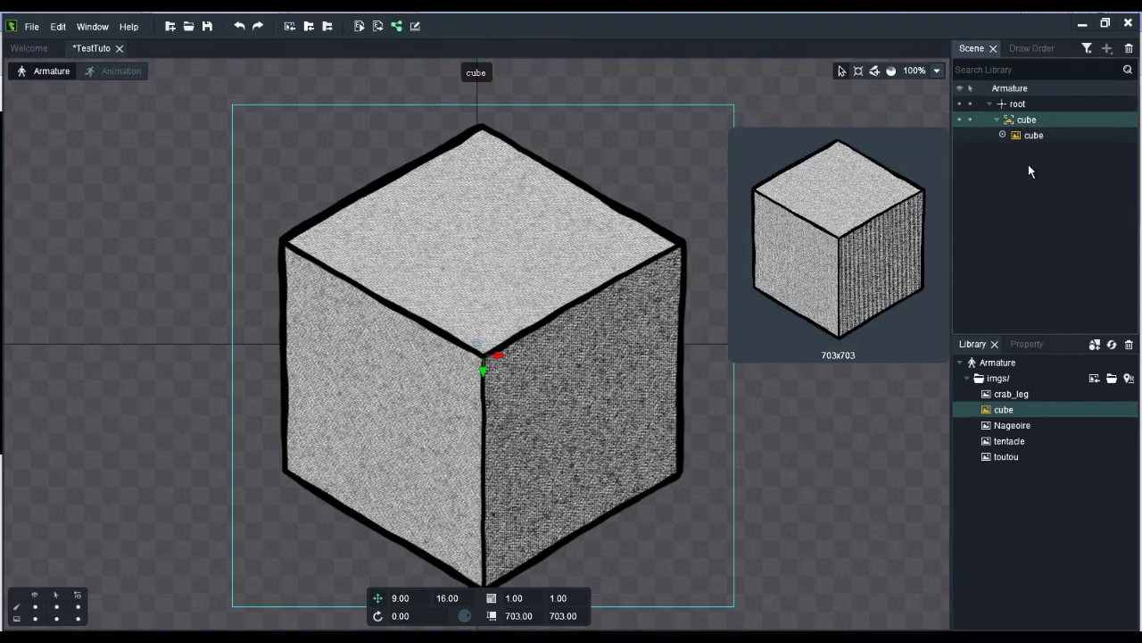
left_click(1028, 344)
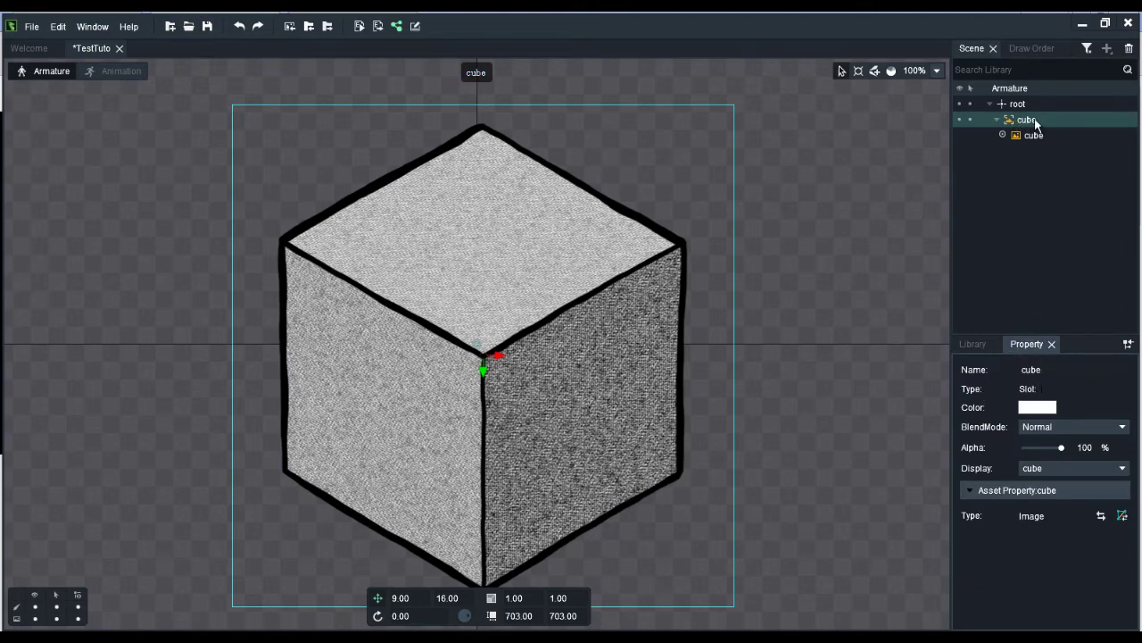
left_click(1033, 49)
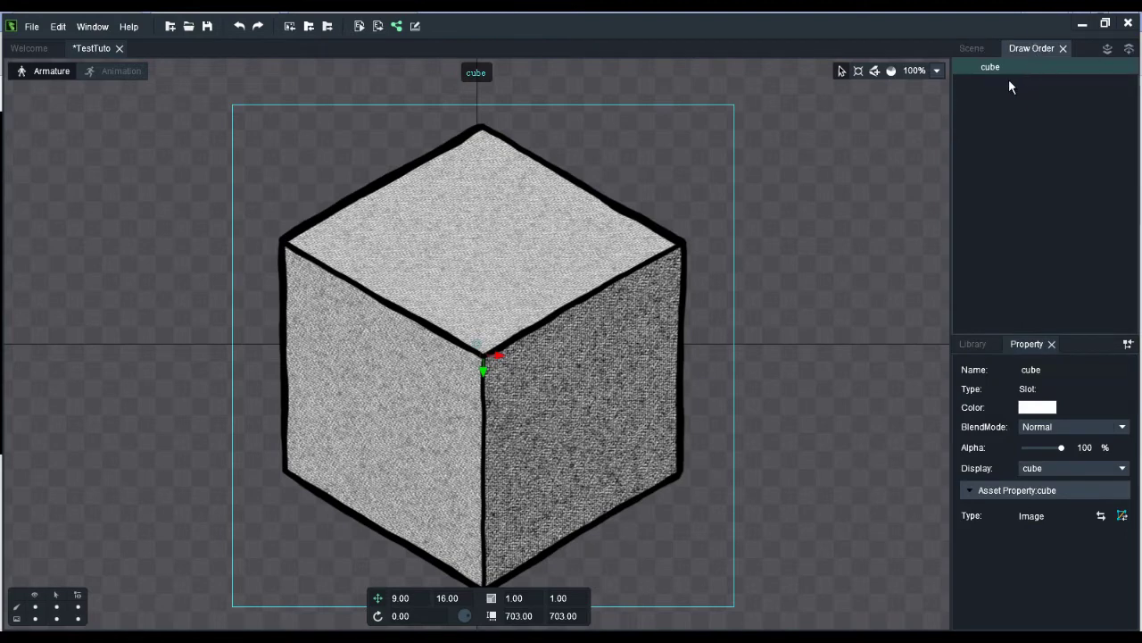
Place the Nageoire image from the imgs library over the cube at about X 442, Y 27.5.
mouse_move(992, 67)
left_click(972, 48)
left_click(975, 345)
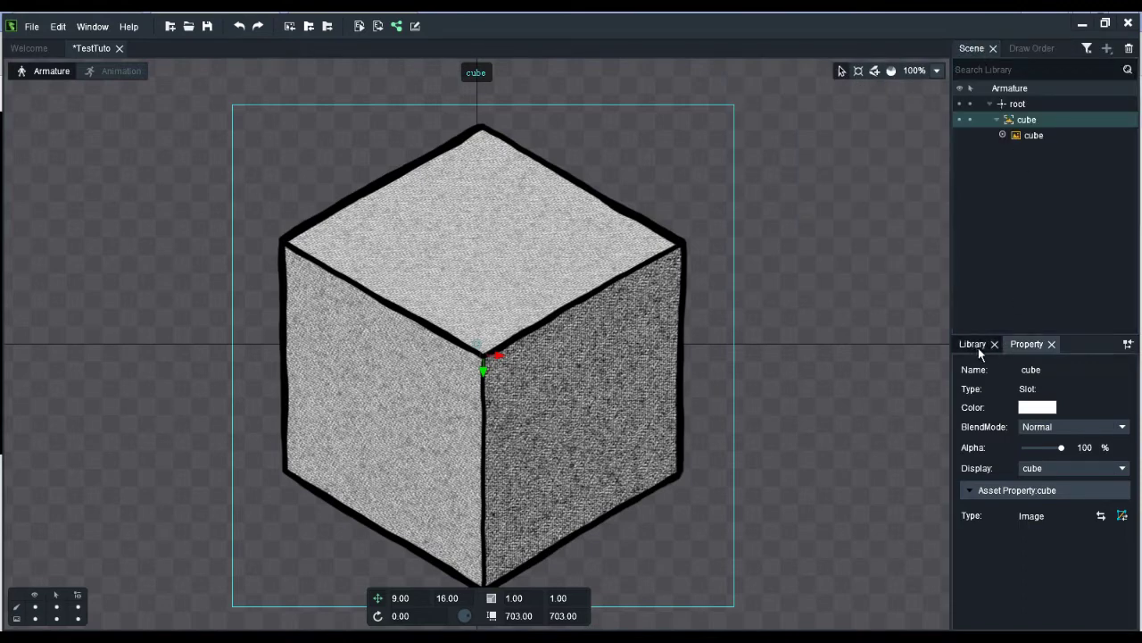
left_click(1020, 429)
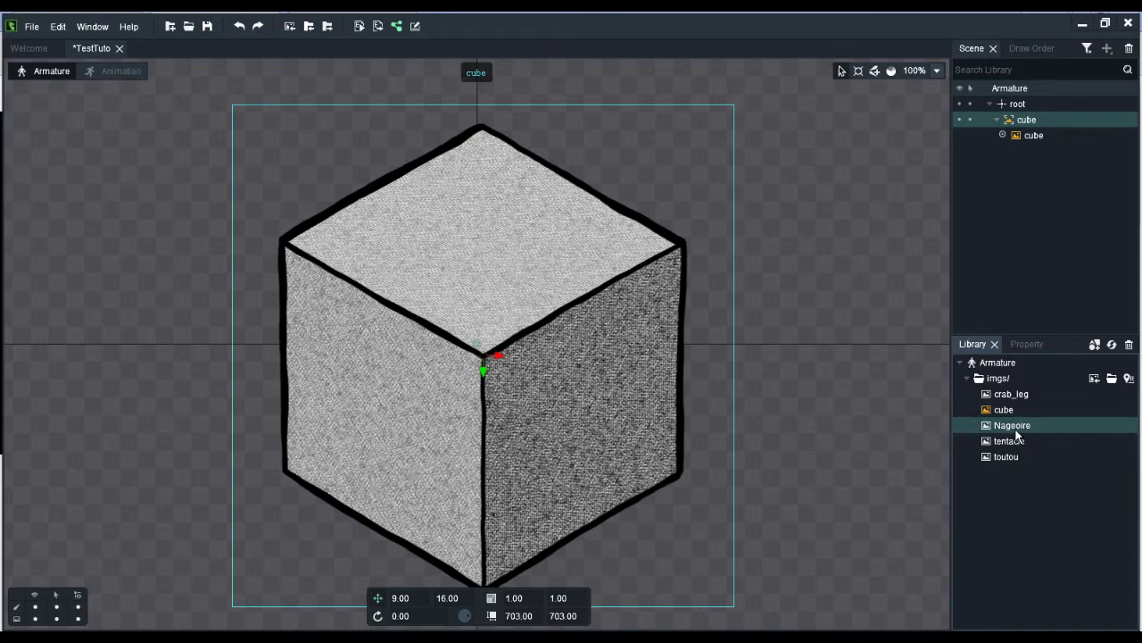
left_click_drag(1021, 428, 808, 352)
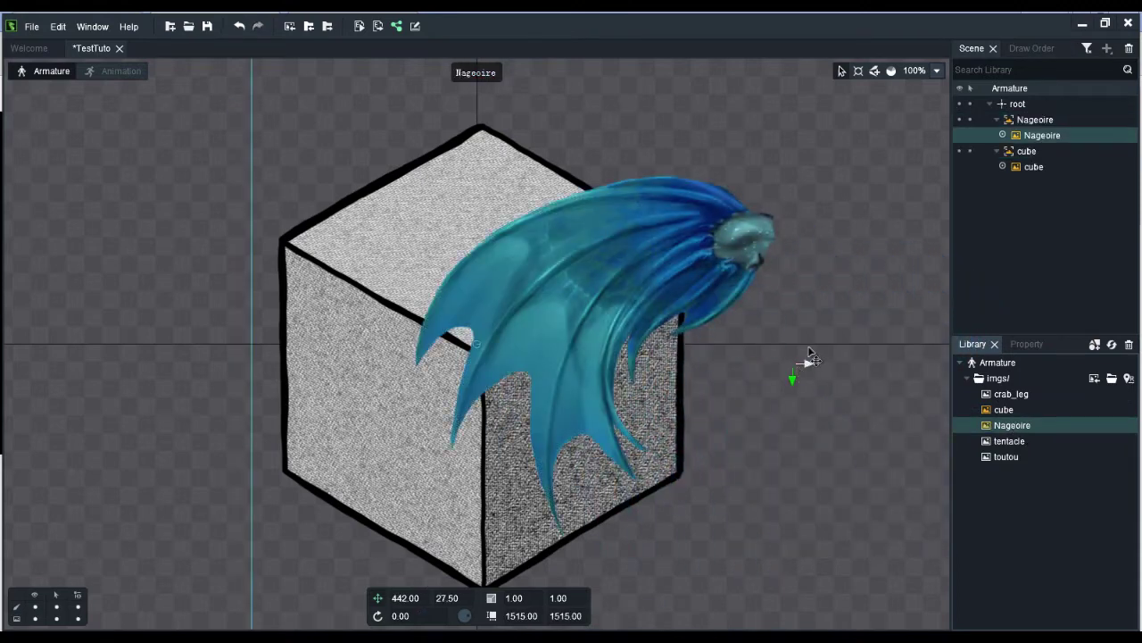
Move Nageoire behind the cube in the draw order, and bring it back in front.
left_click(1027, 151)
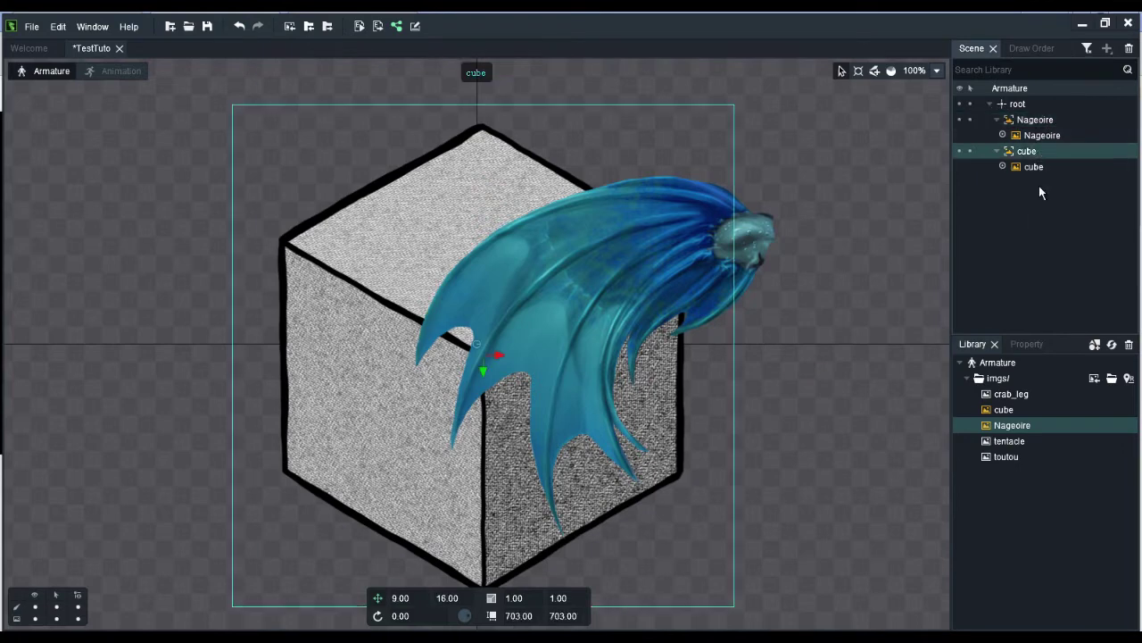
left_click(1030, 48)
left_click(1008, 68)
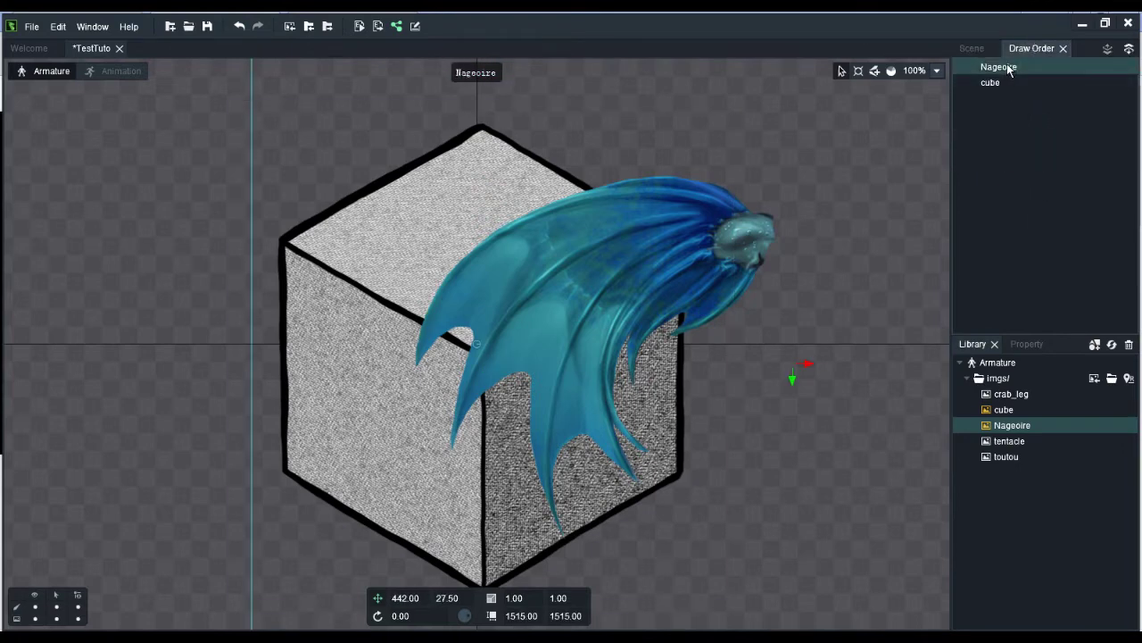
left_click_drag(1007, 65, 1004, 85)
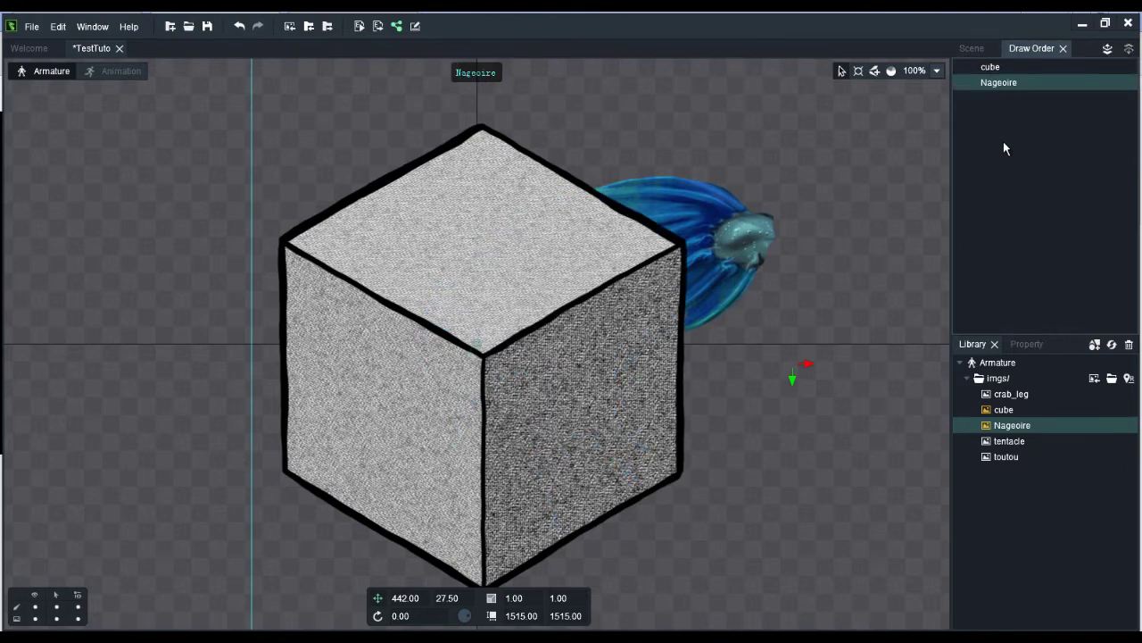
left_click_drag(999, 67, 1001, 86)
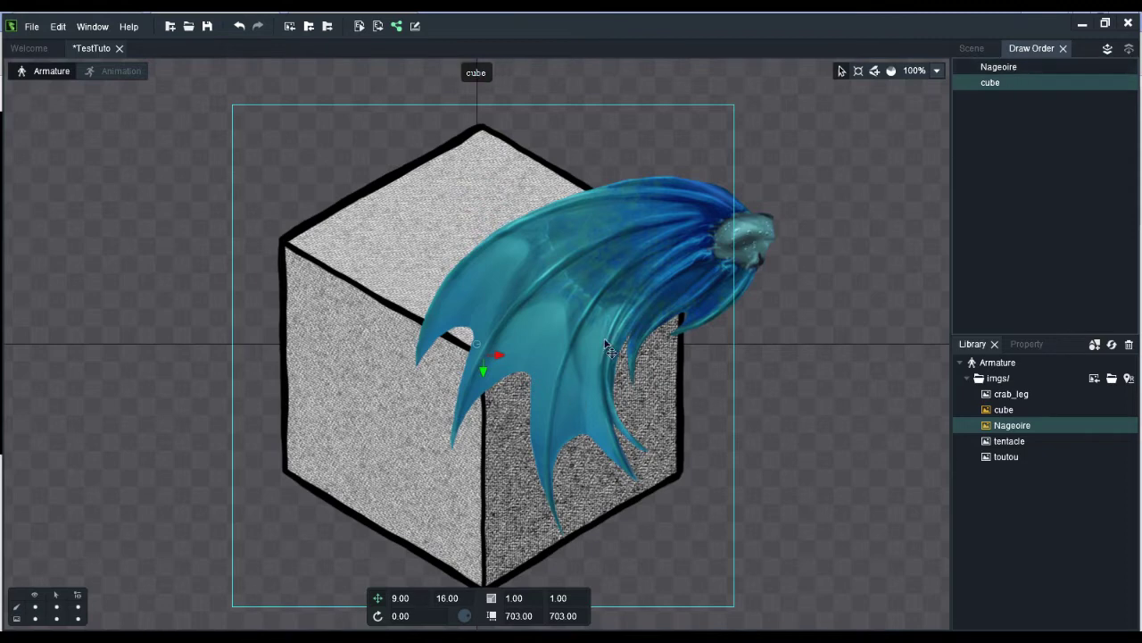
Try moving the Nageoire slot onto the cube slot in the scene hierarchy, and undo the move.
left_click(972, 48)
left_click(1030, 119)
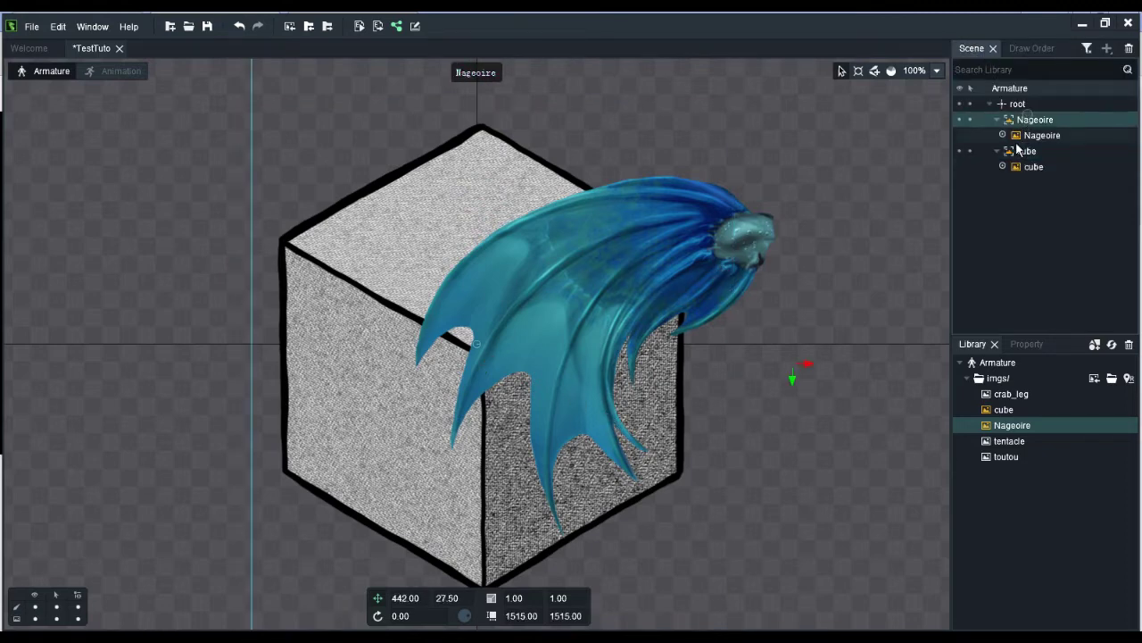
left_click(997, 119)
left_click(998, 136)
left_click_drag(1034, 121, 1035, 136)
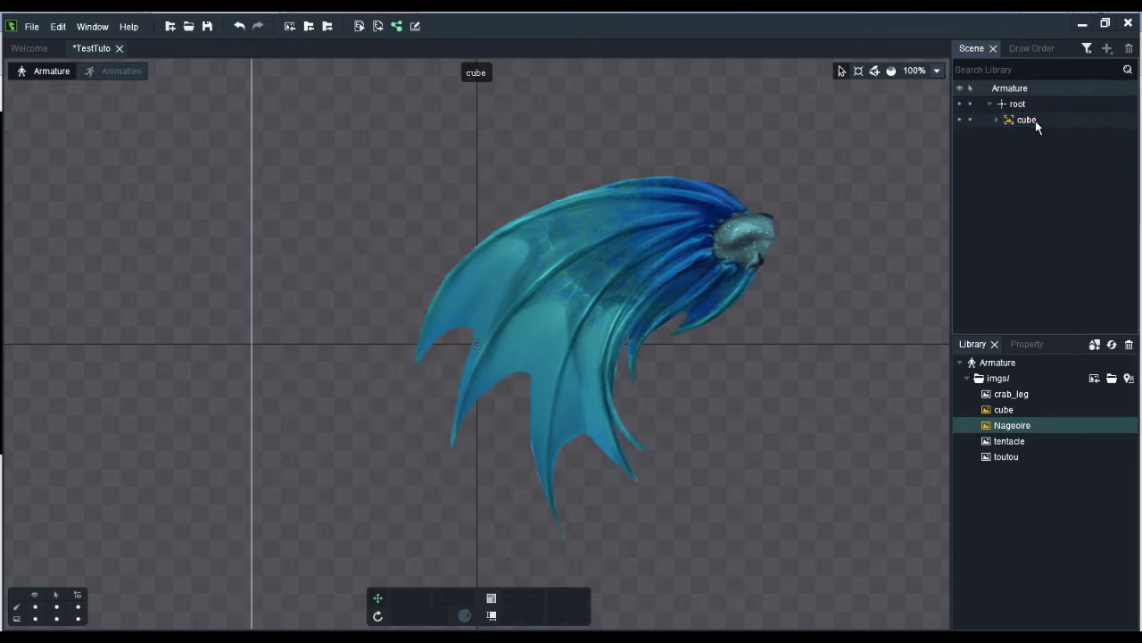
key("ctrl+z")
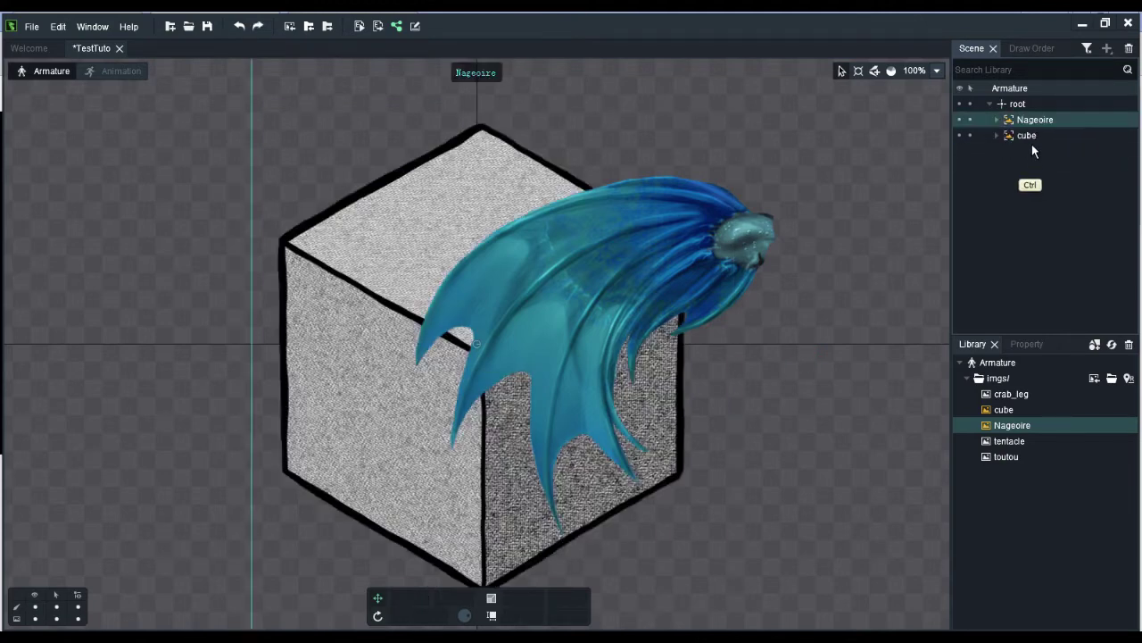
Delete the Nageoire slot from the draw order and confirm the deletion.
left_click(1033, 49)
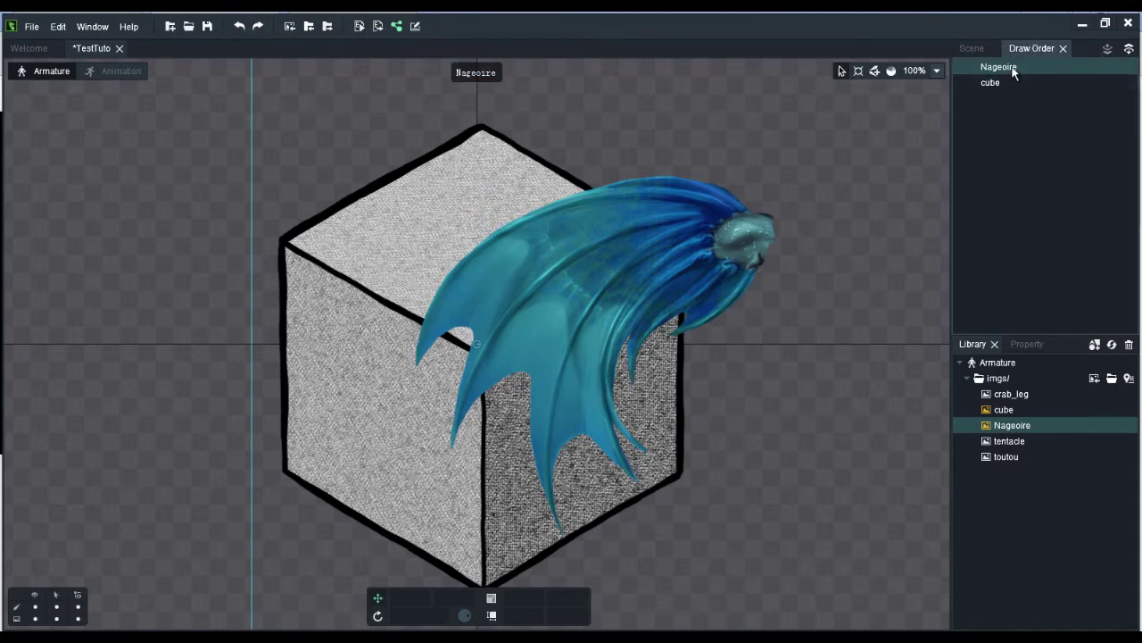
key("Delete")
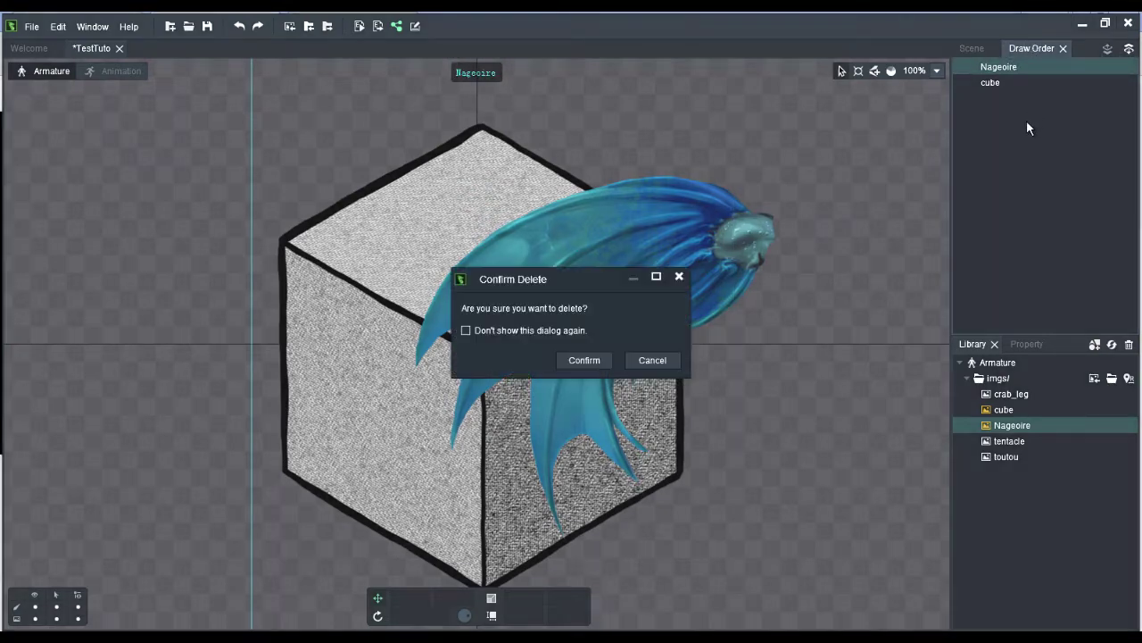
left_click(583, 359)
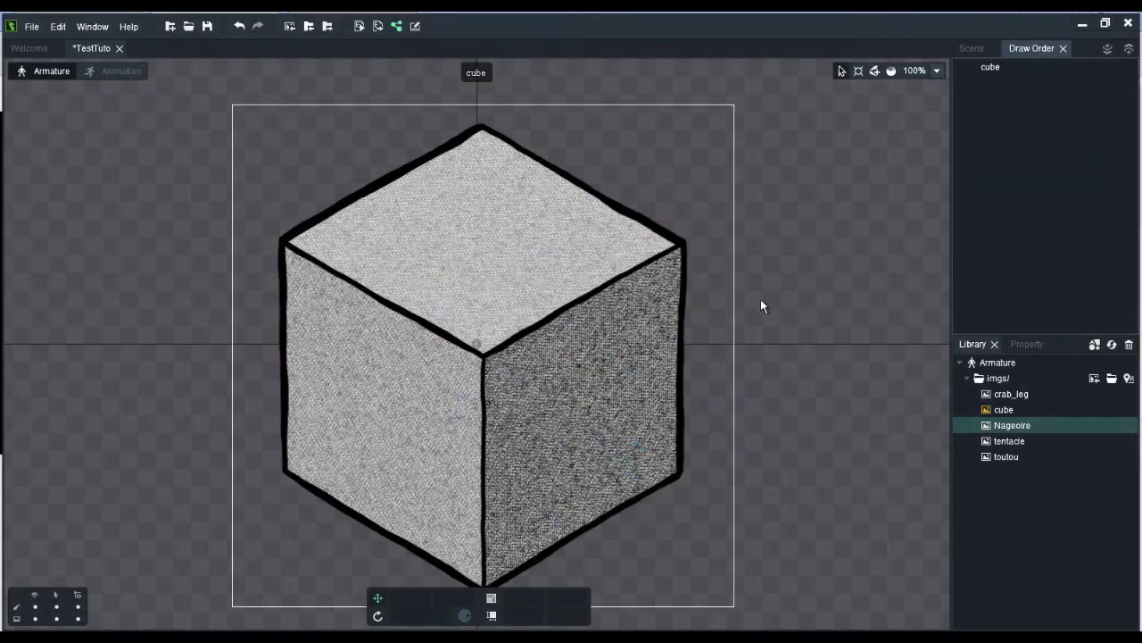
Select the cube slot and examine the cube on the stage at closer and wider zoom levels.
left_click(977, 48)
left_click(1041, 121)
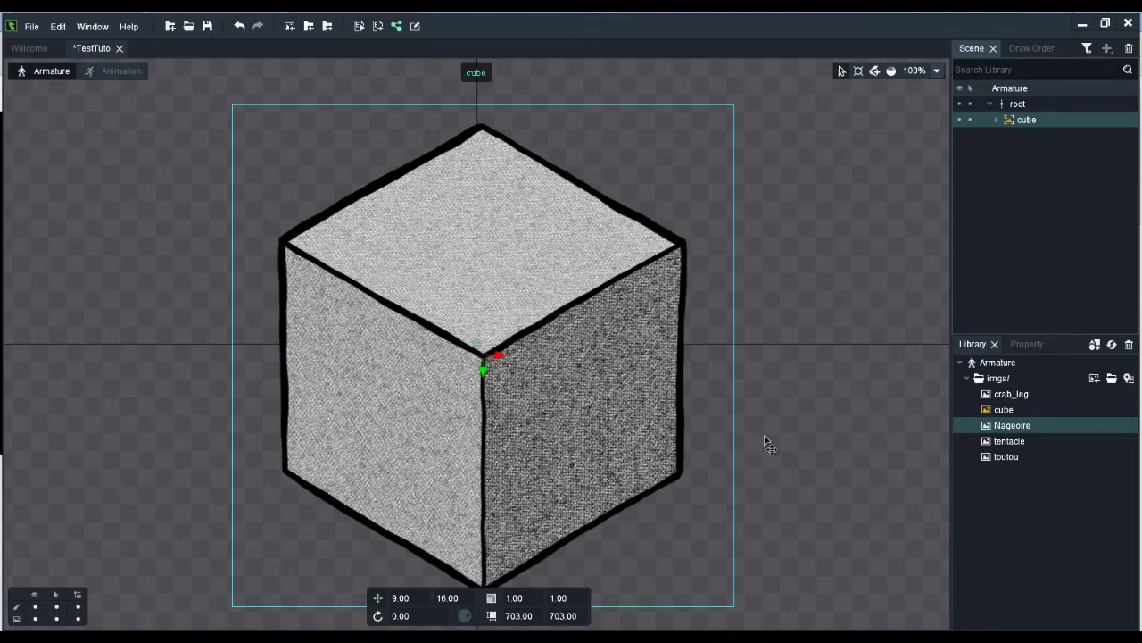
left_click_drag(767, 441, 748, 413)
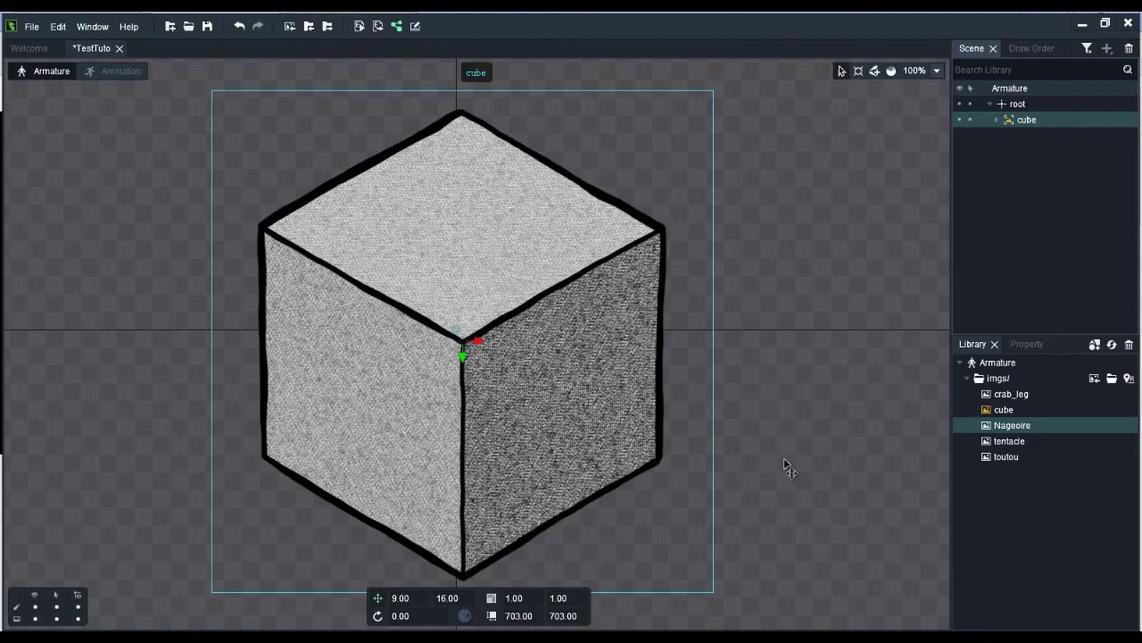
scroll(792, 465, "up", 2)
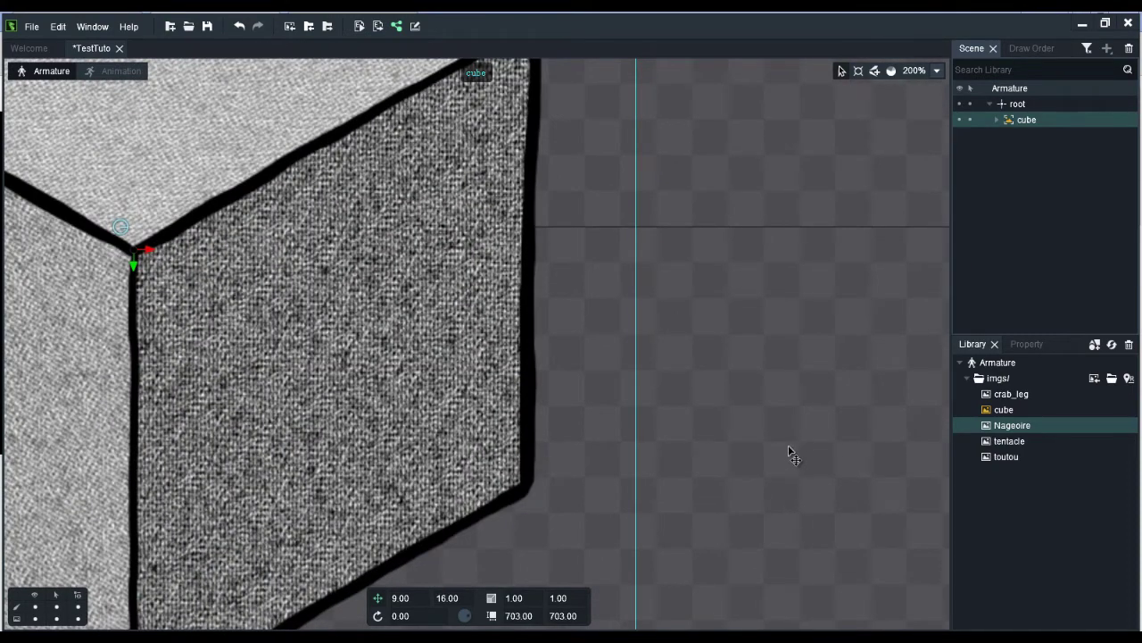
scroll(775, 275, "down", 3)
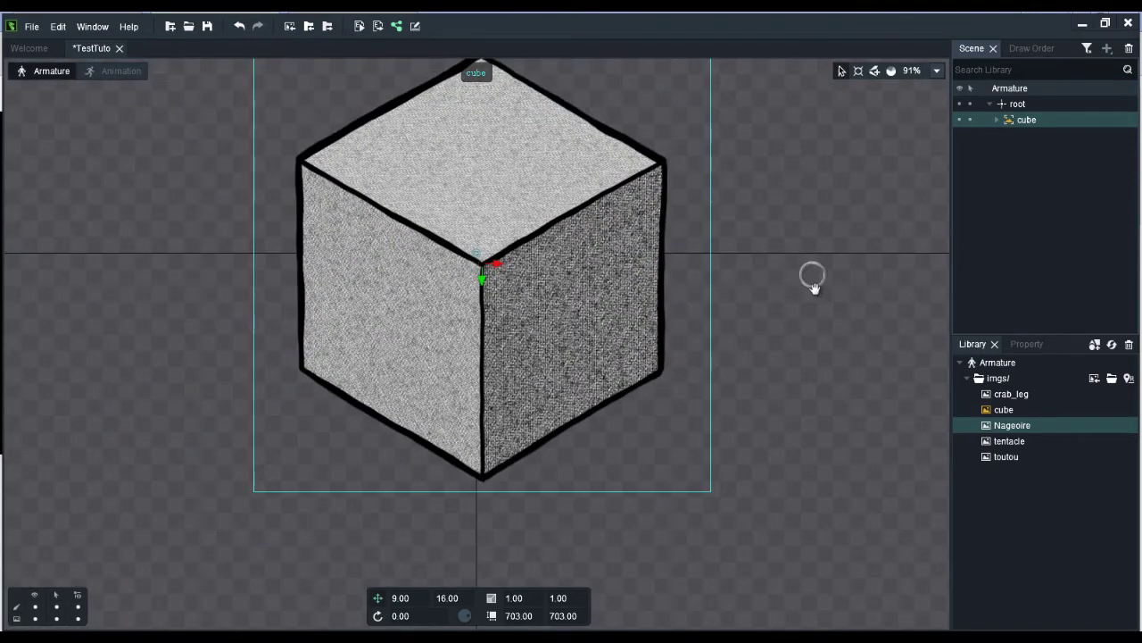
left_click_drag(811, 278, 801, 351)
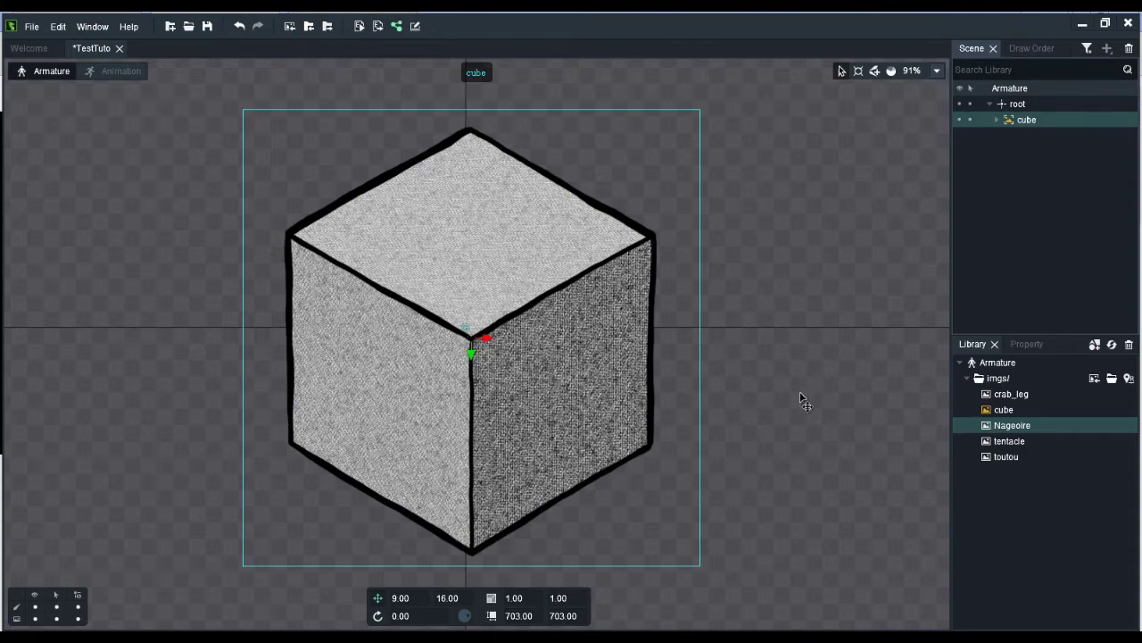
scroll(817, 268, "down", 4)
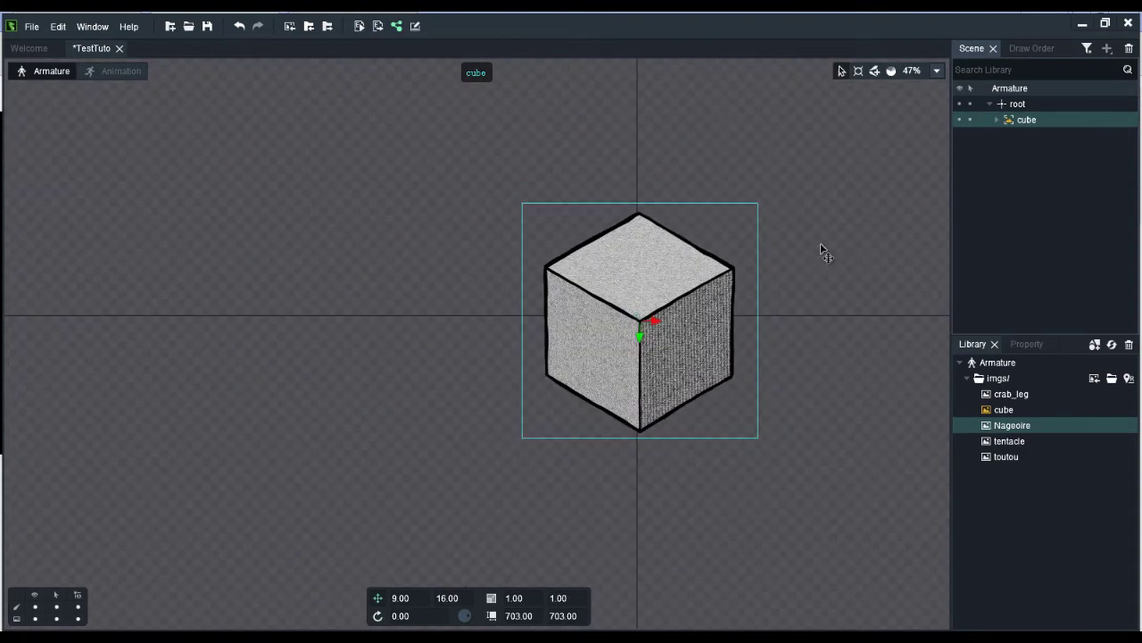
scroll(830, 383, "up", 3)
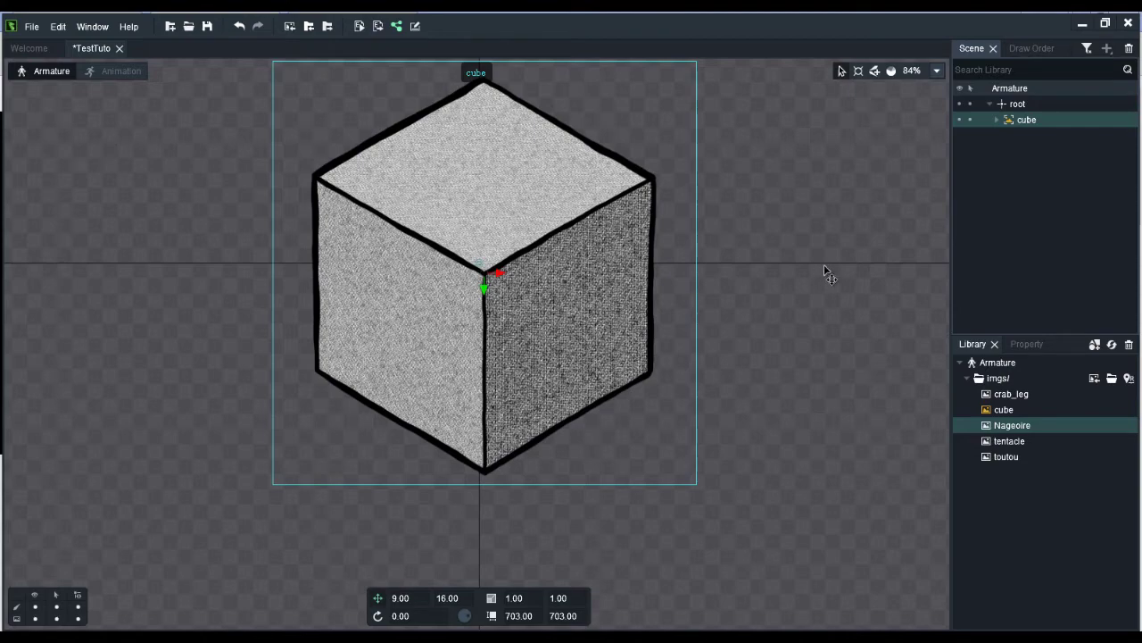
left_click_drag(827, 273, 819, 339)
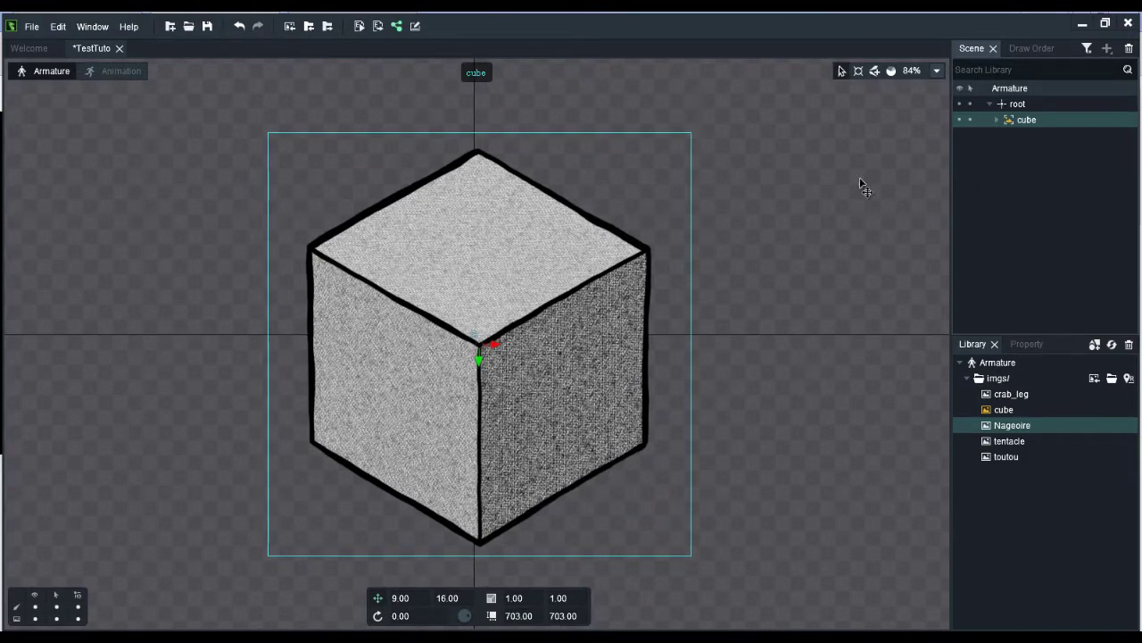
Try a red color (F10000) on the cube slot, and restore it to white.
left_click(1027, 344)
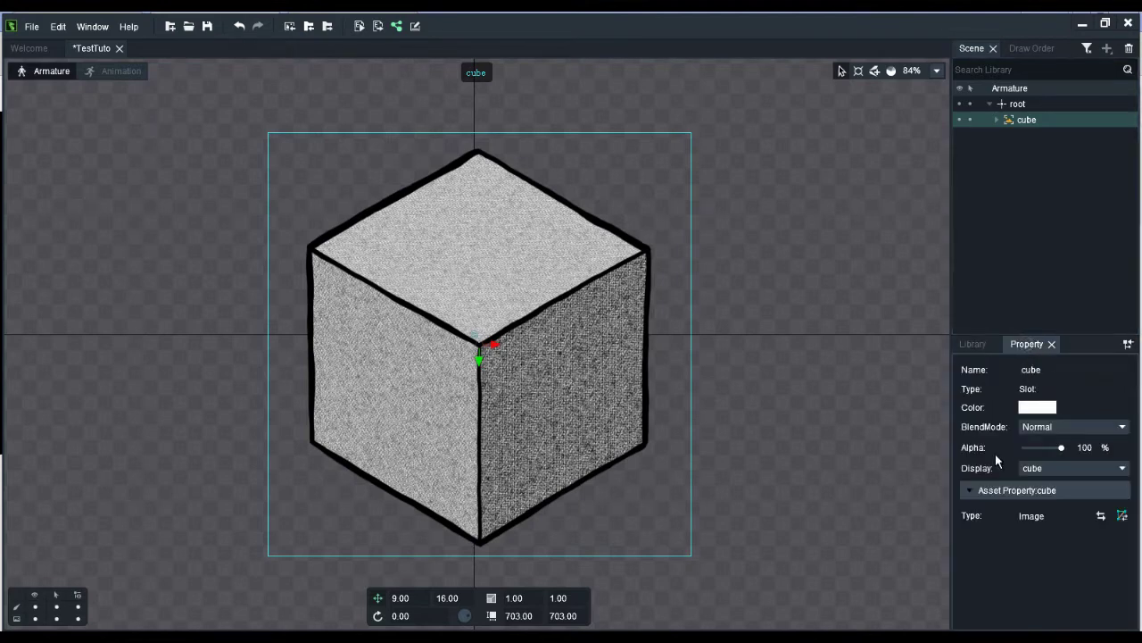
left_click(1037, 407)
left_click(616, 265)
left_click_drag(649, 243, 649, 245)
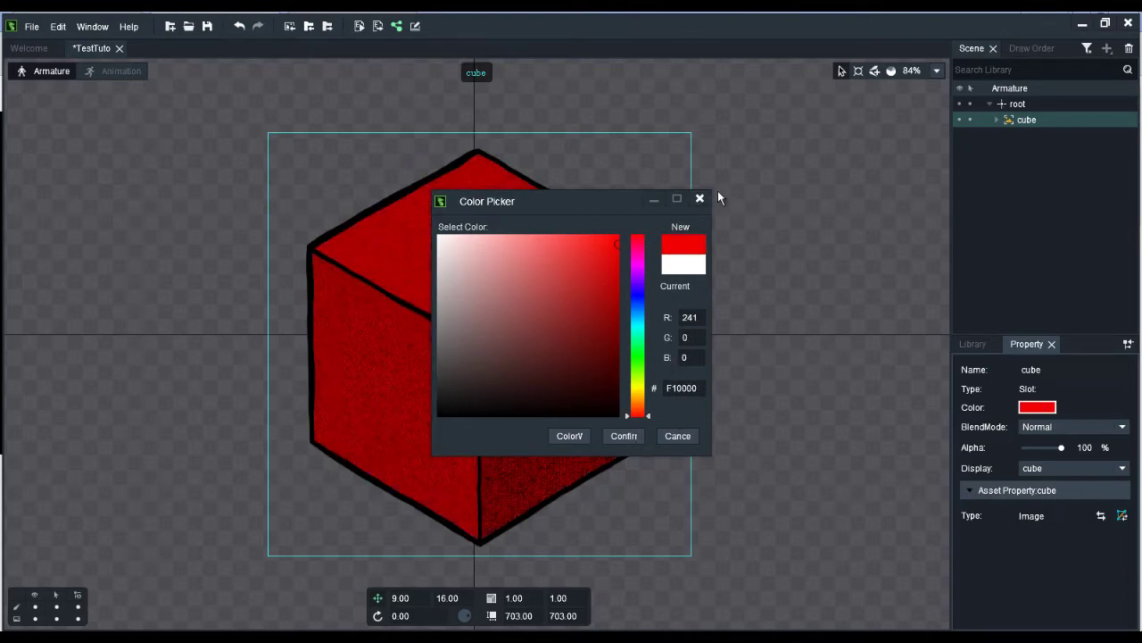
left_click(571, 435)
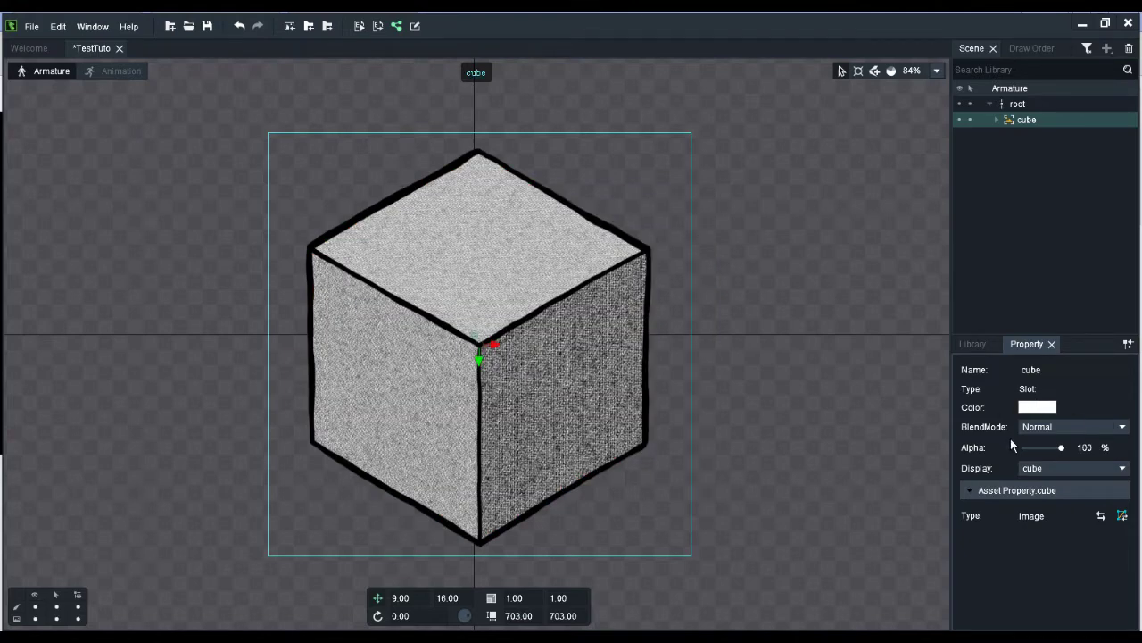
Try the Add blend mode on the cube slot, and set it back to Normal.
left_click(1059, 428)
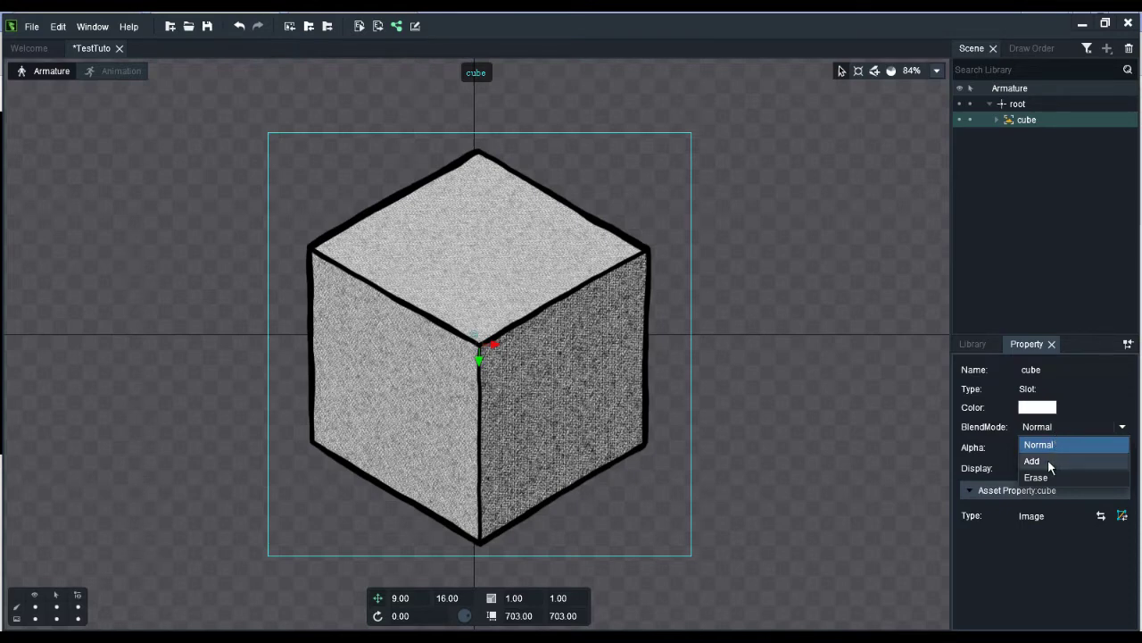
left_click(1051, 463)
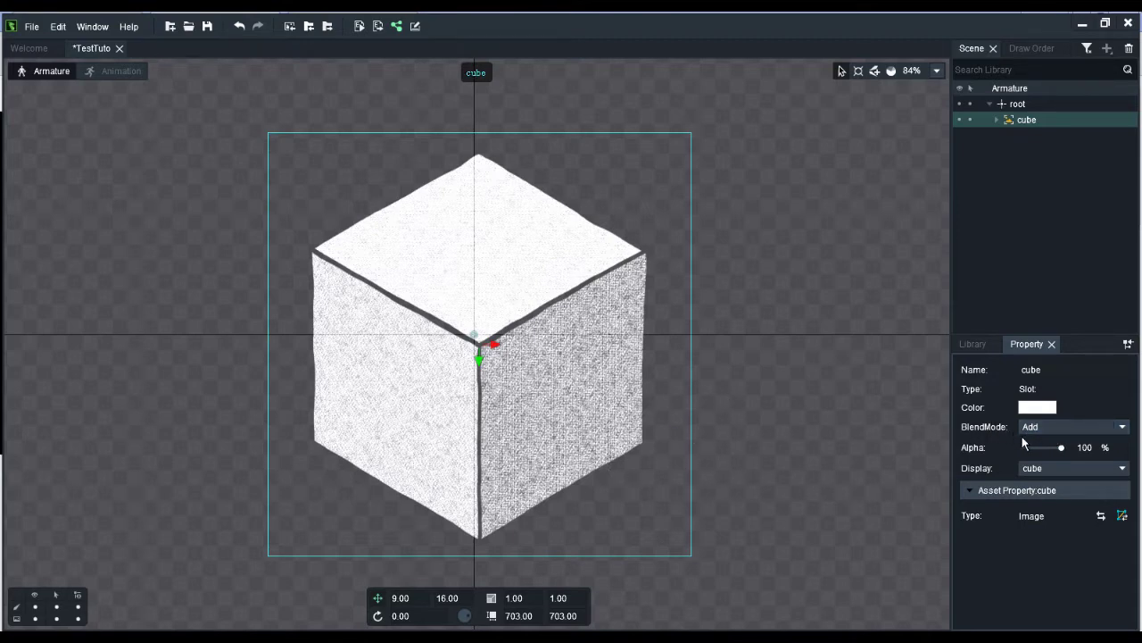
left_click(1053, 429)
left_click(1056, 442)
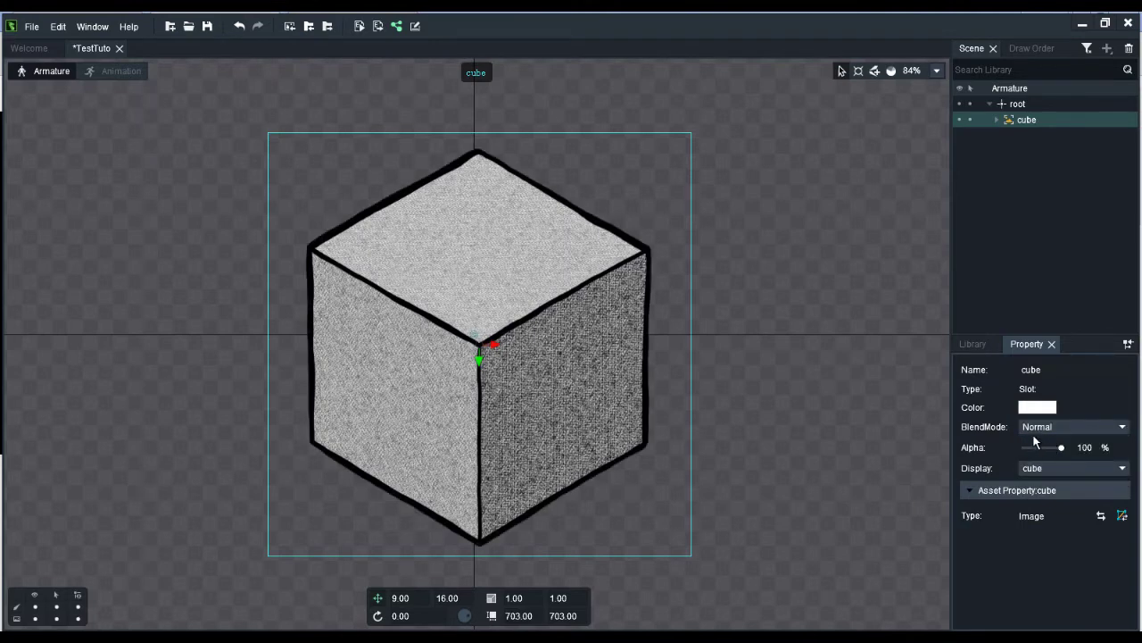
Examine the cube slot's alpha and display options, and the image it contains in the scene hierarchy.
mouse_move(1061, 447)
left_mouse_down()
mouse_move(1030, 455)
mouse_move(1076, 449)
left_mouse_up()
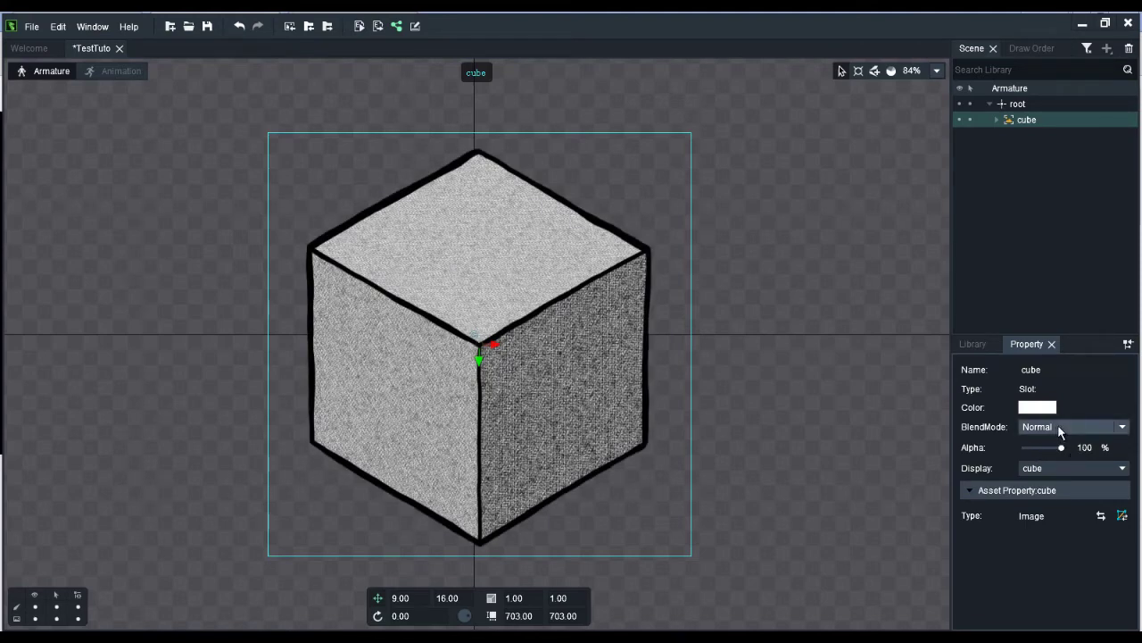
left_click(1122, 468)
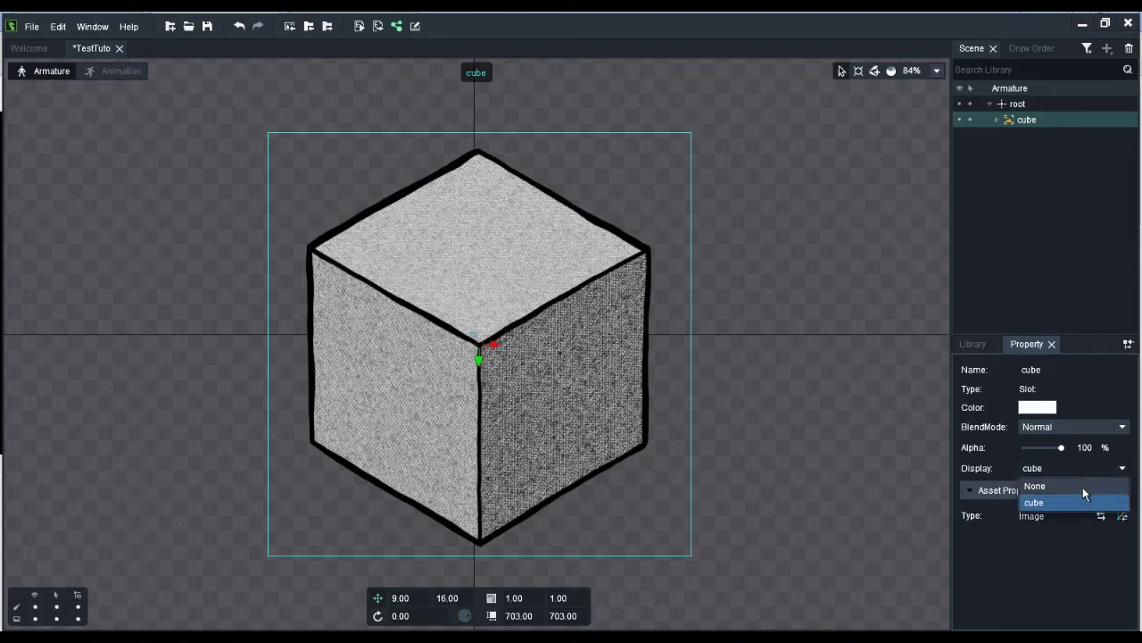
left_click(1075, 491)
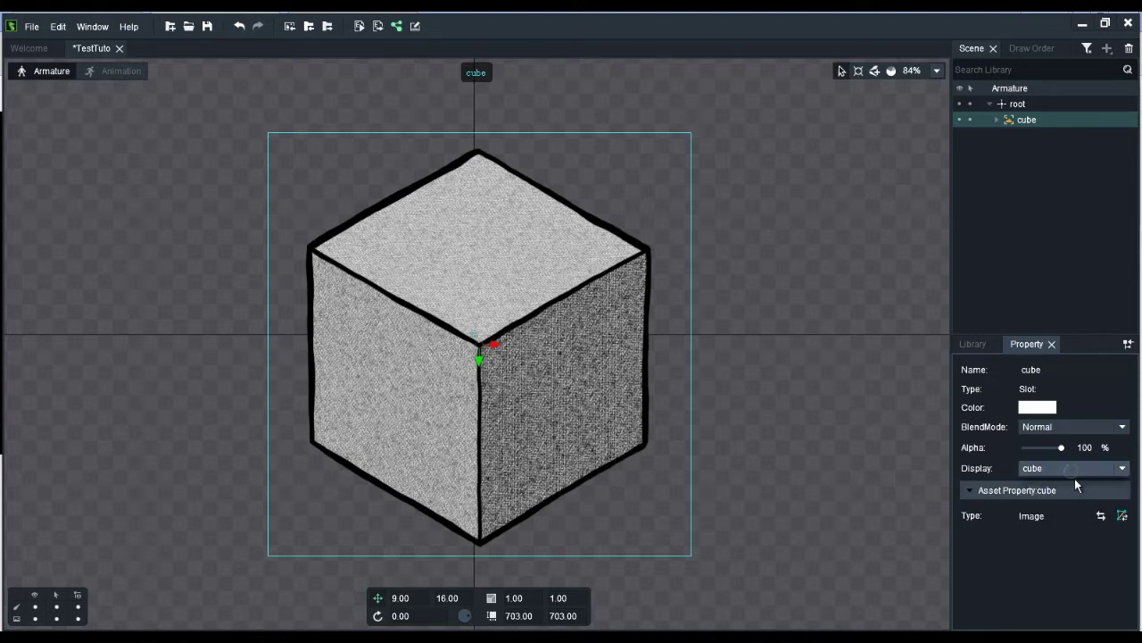
left_click(997, 120)
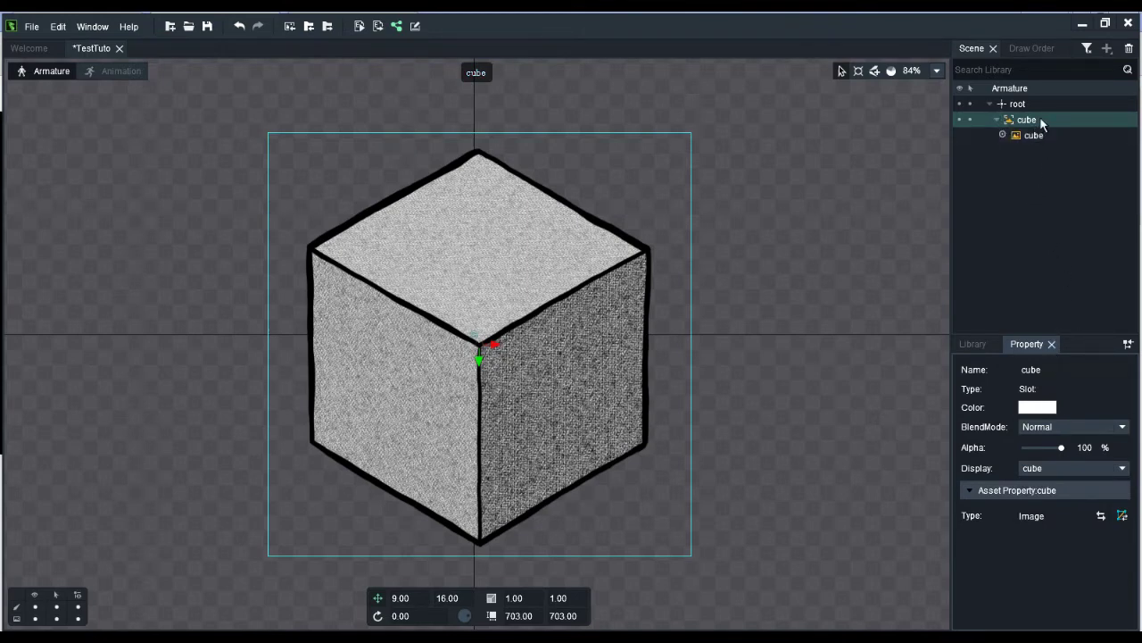
mouse_move(1042, 125)
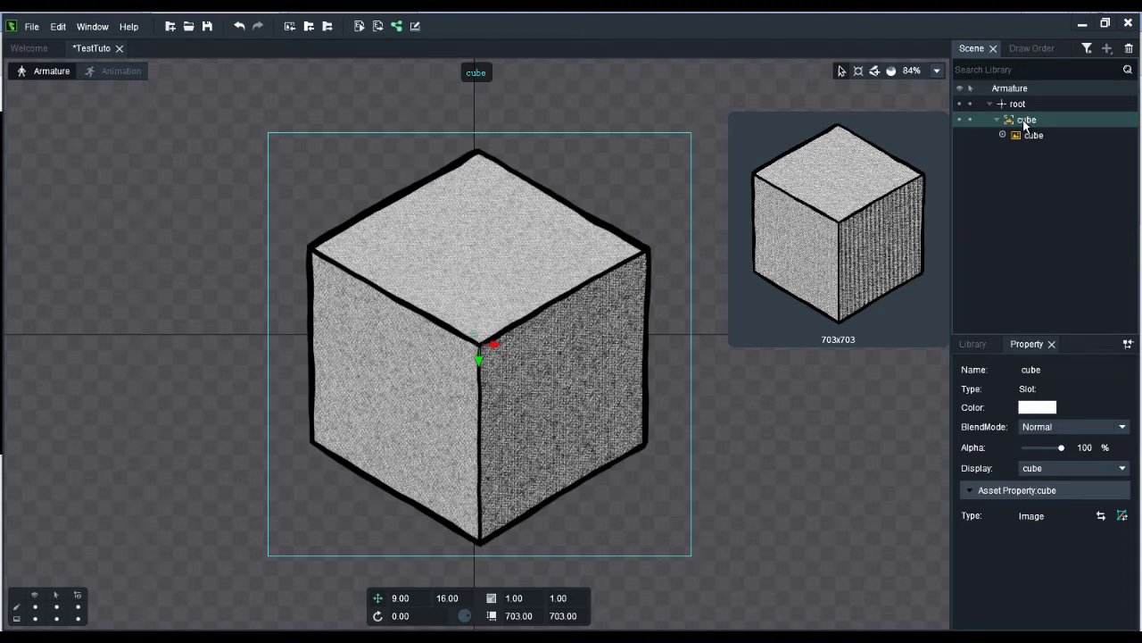
Place the Nageoire image on the stage at about X 499, Y 110, and move its image into the cube slot.
left_click(972, 345)
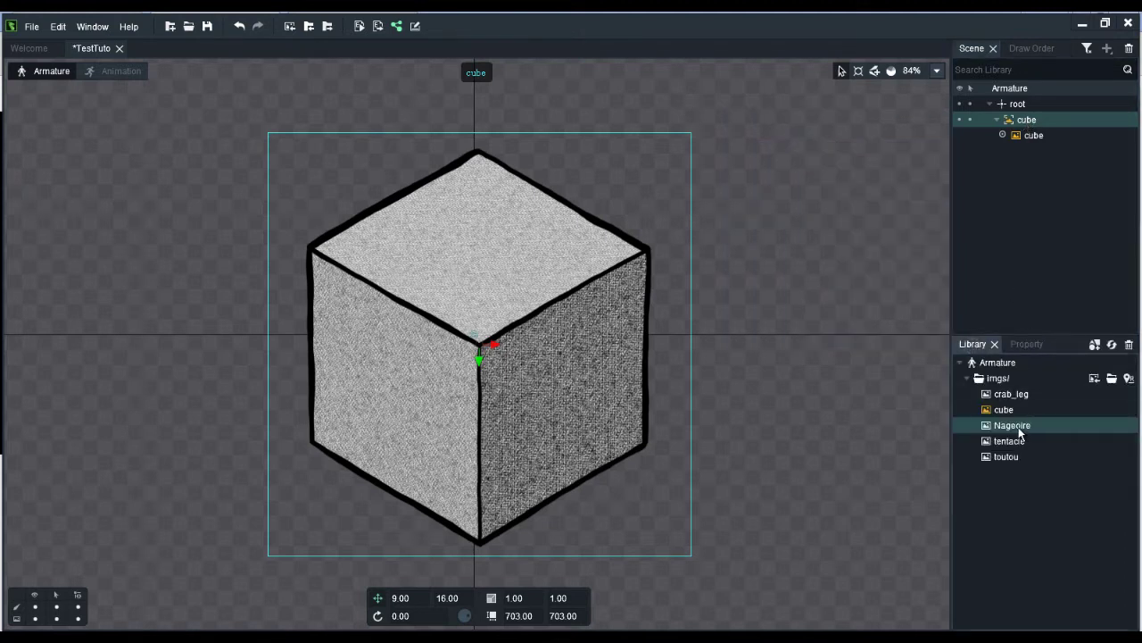
left_click_drag(1014, 426, 779, 403)
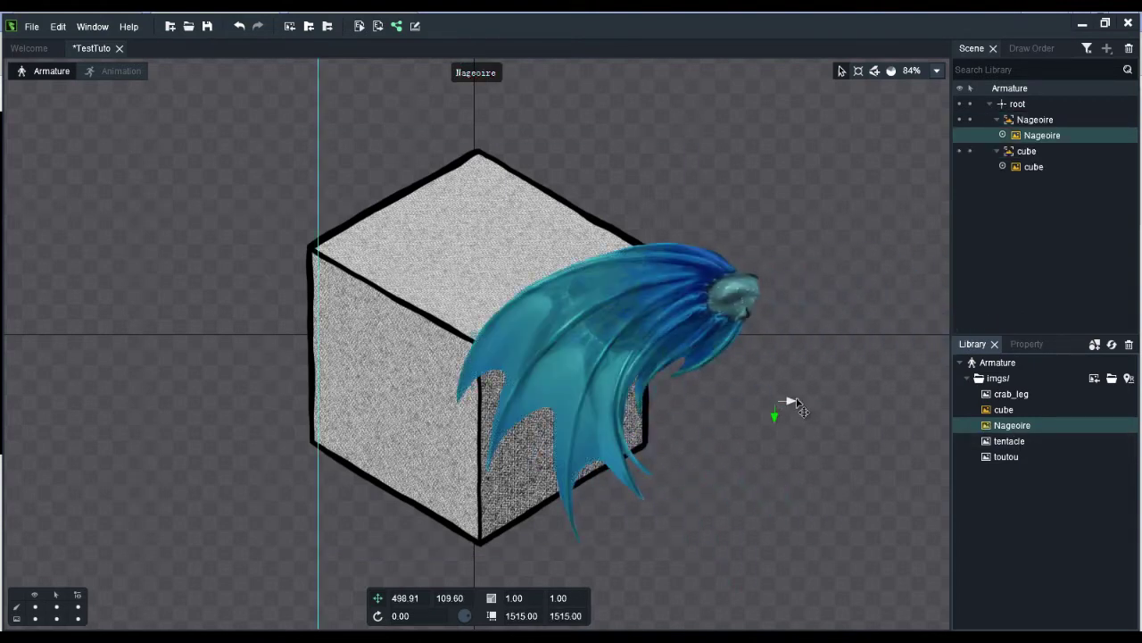
left_click(1050, 134)
left_click_drag(1050, 135, 1039, 160)
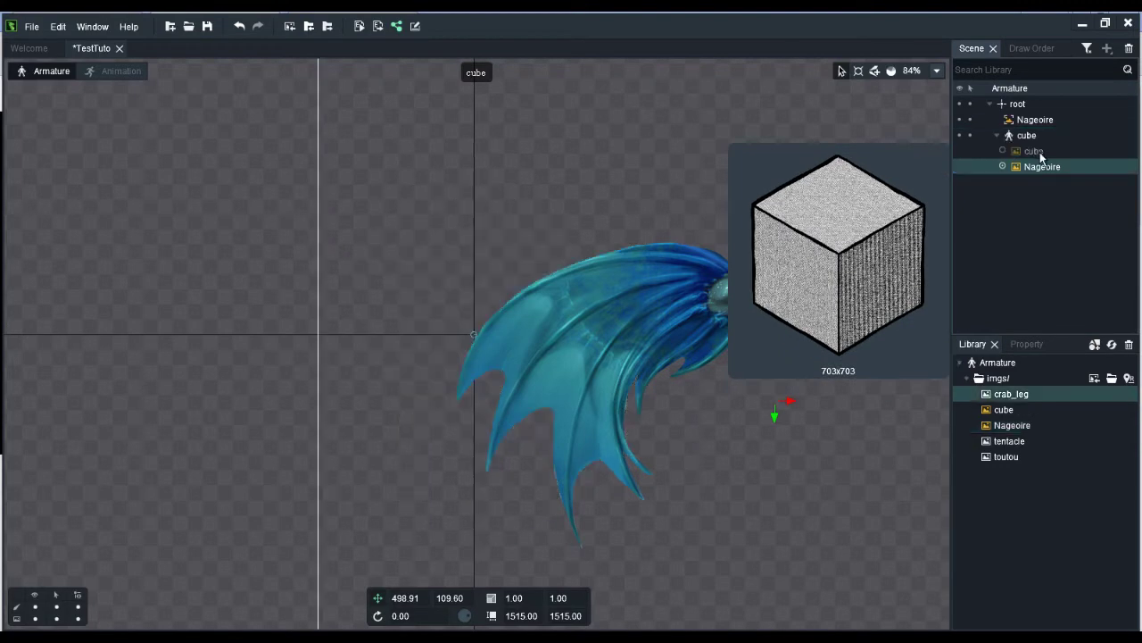
Delete the emptied Nageoire slot from under root.
left_click(1041, 122)
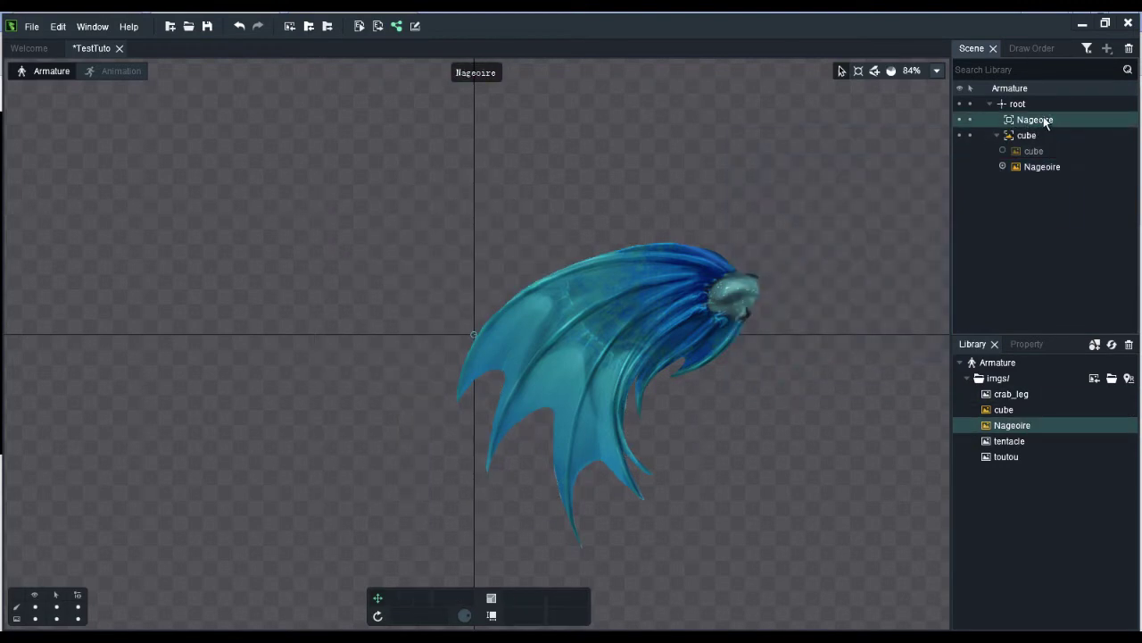
key("Delete")
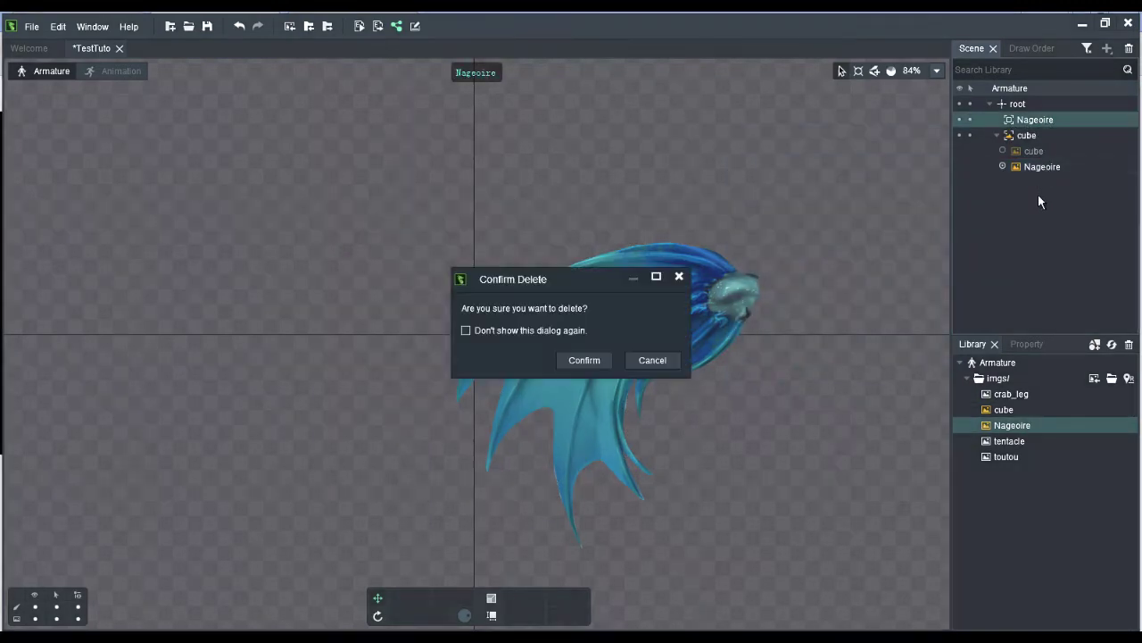
left_click(586, 360)
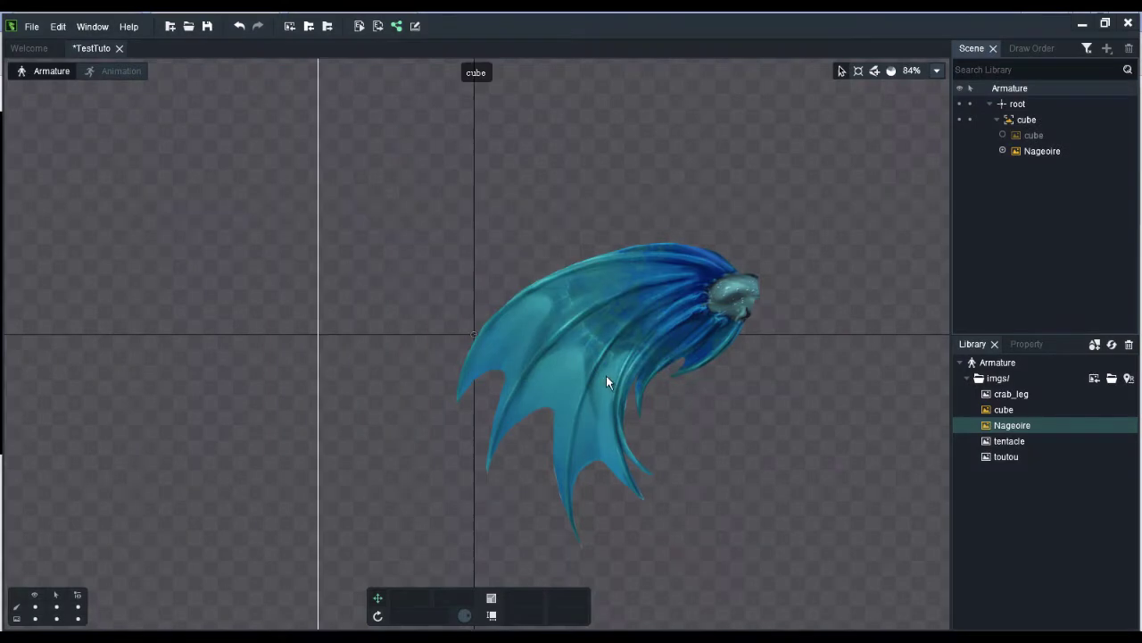
Display the cube image in the cube slot, switch back to Nageoire, and check the draw order.
left_click(1040, 136)
left_click(1004, 136)
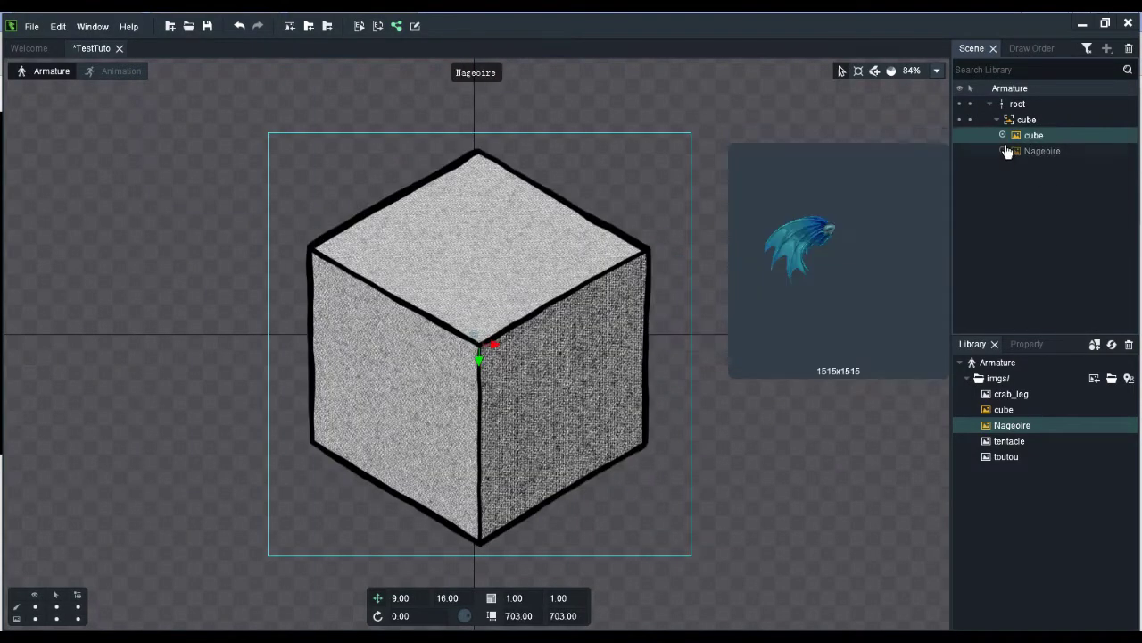
left_click(1004, 151)
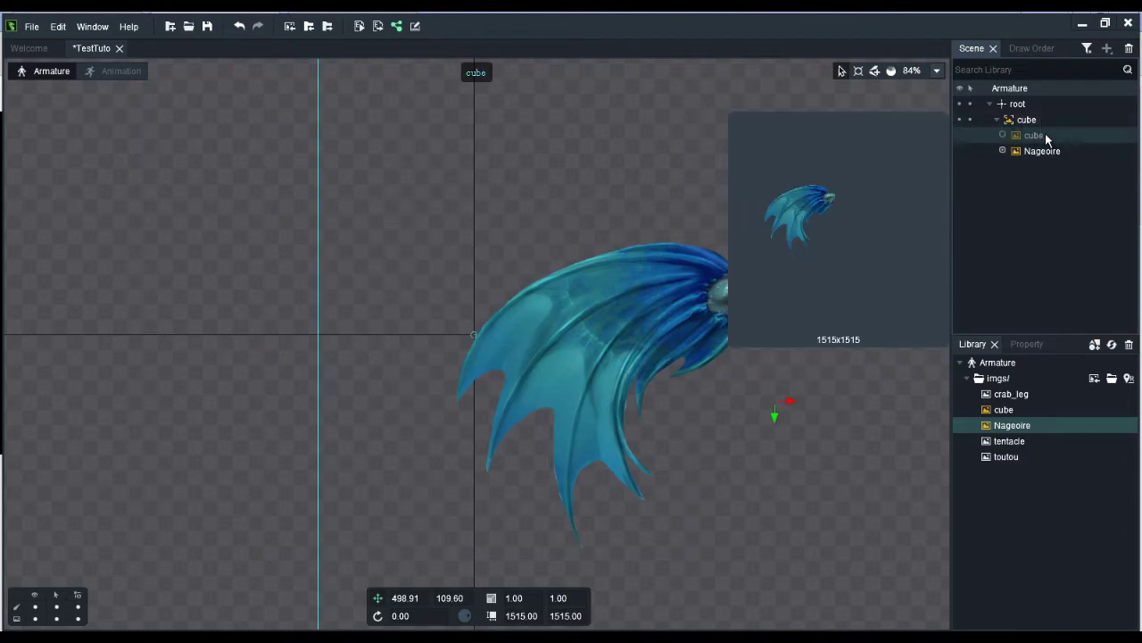
left_click(1032, 48)
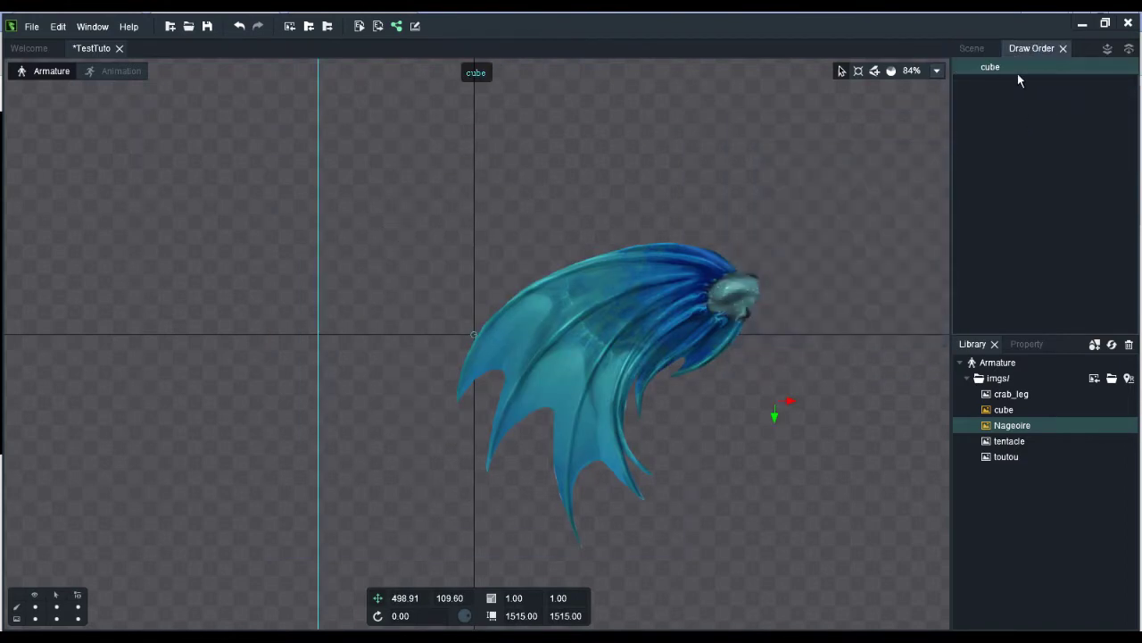
Rename the cube slot in the scene hierarchy as Group.
left_click(1026, 121)
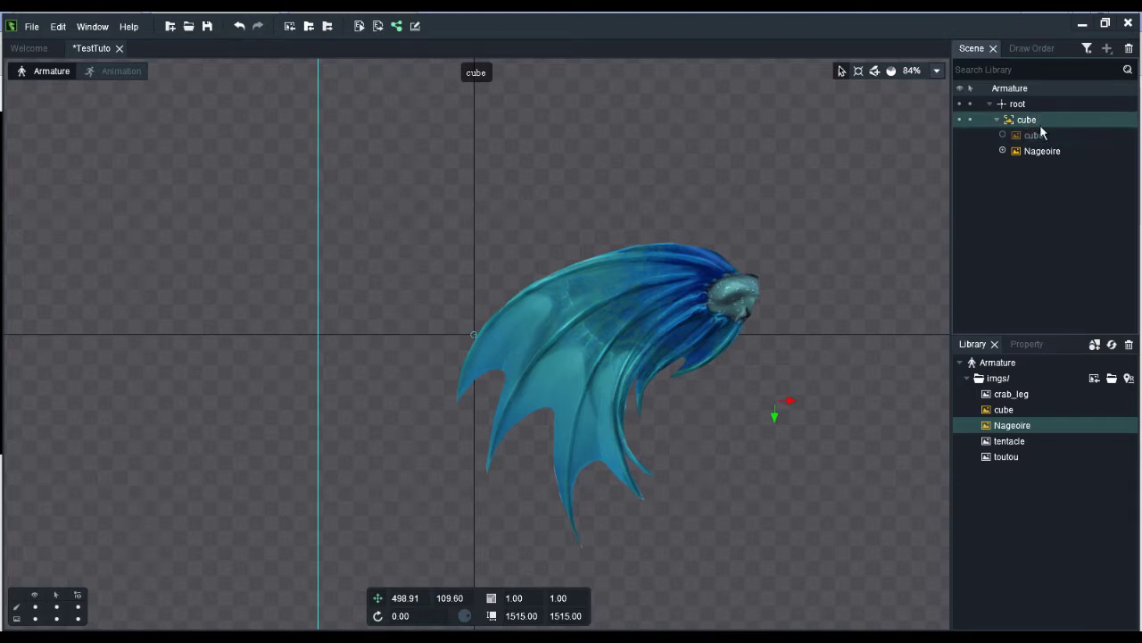
right_click(1030, 118)
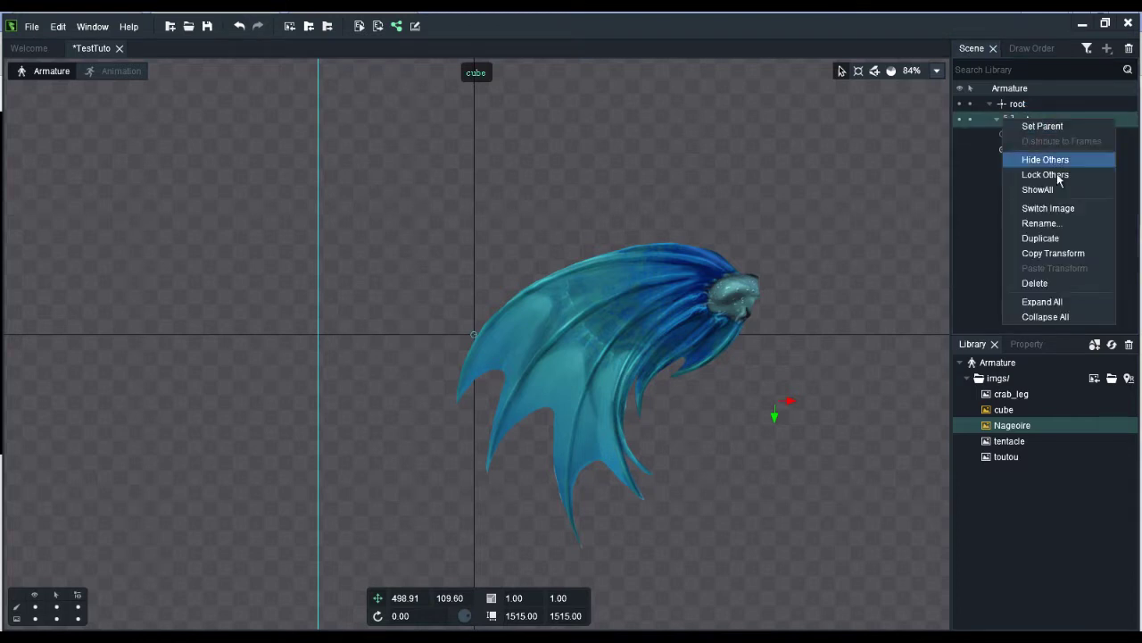
left_click(1062, 222)
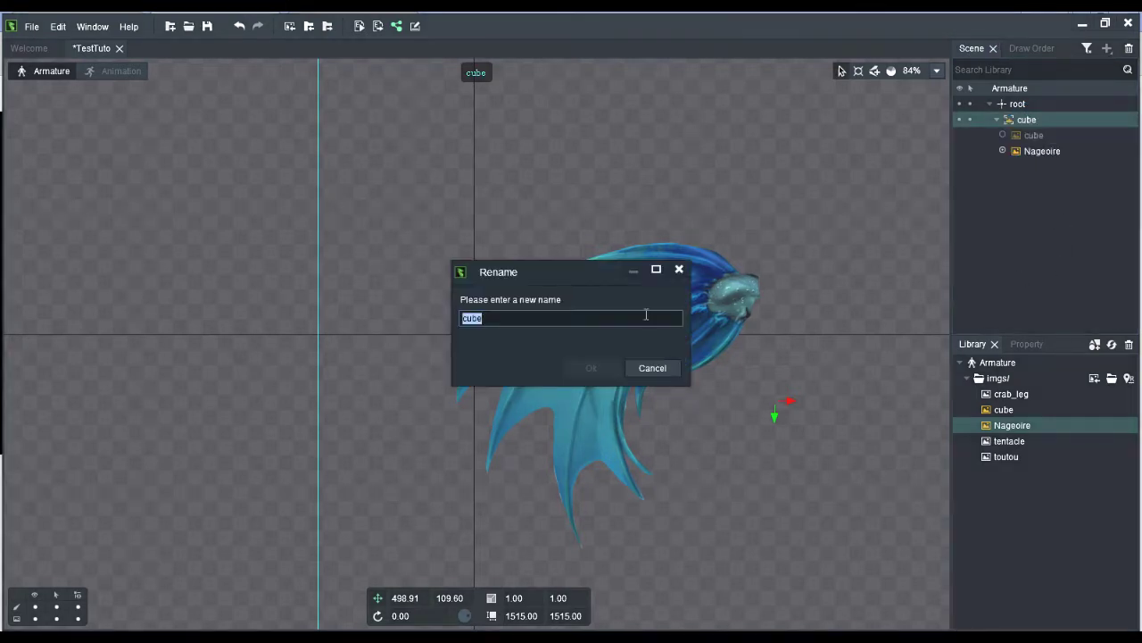
type("Group")
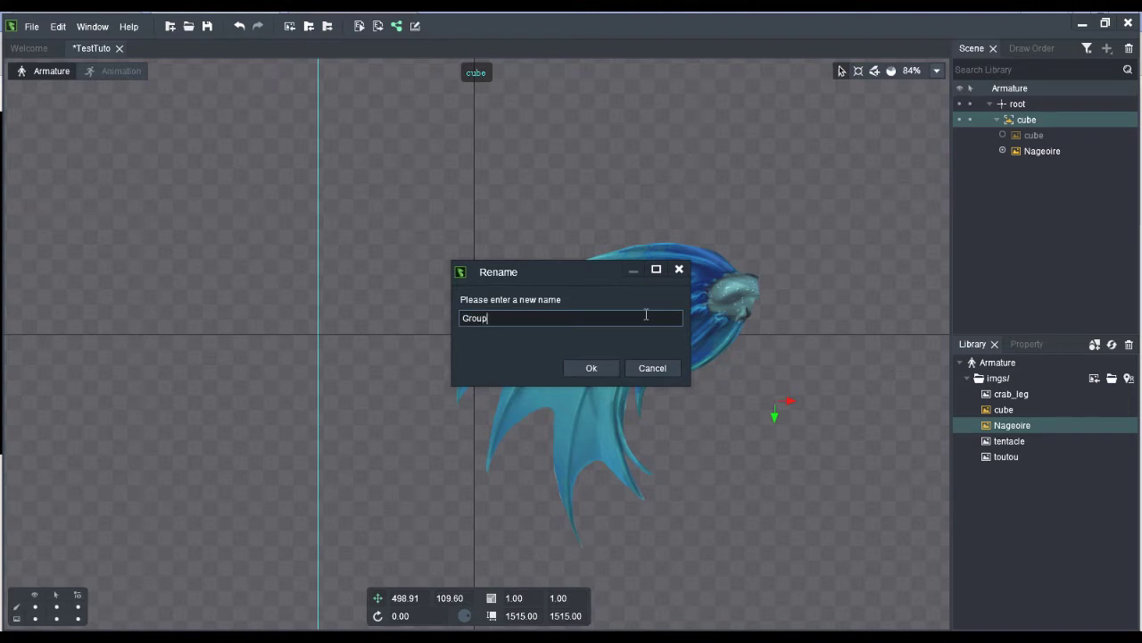
key("Return")
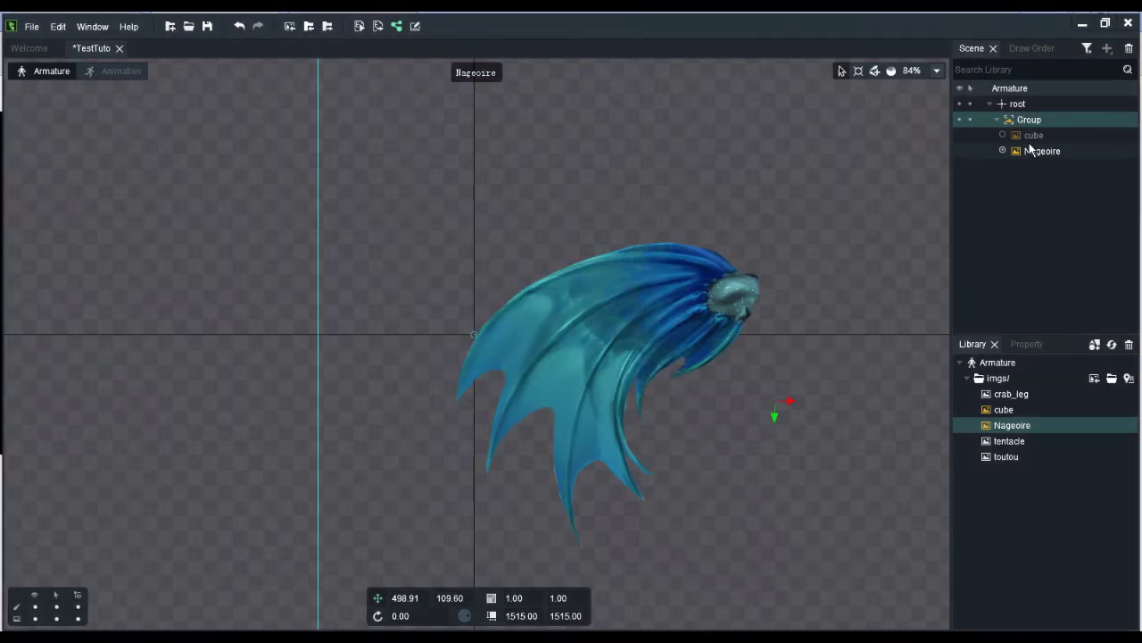
Toggle the Group slot between its two images, and set its Display property to cube.
left_click(1002, 135)
left_click(1004, 151)
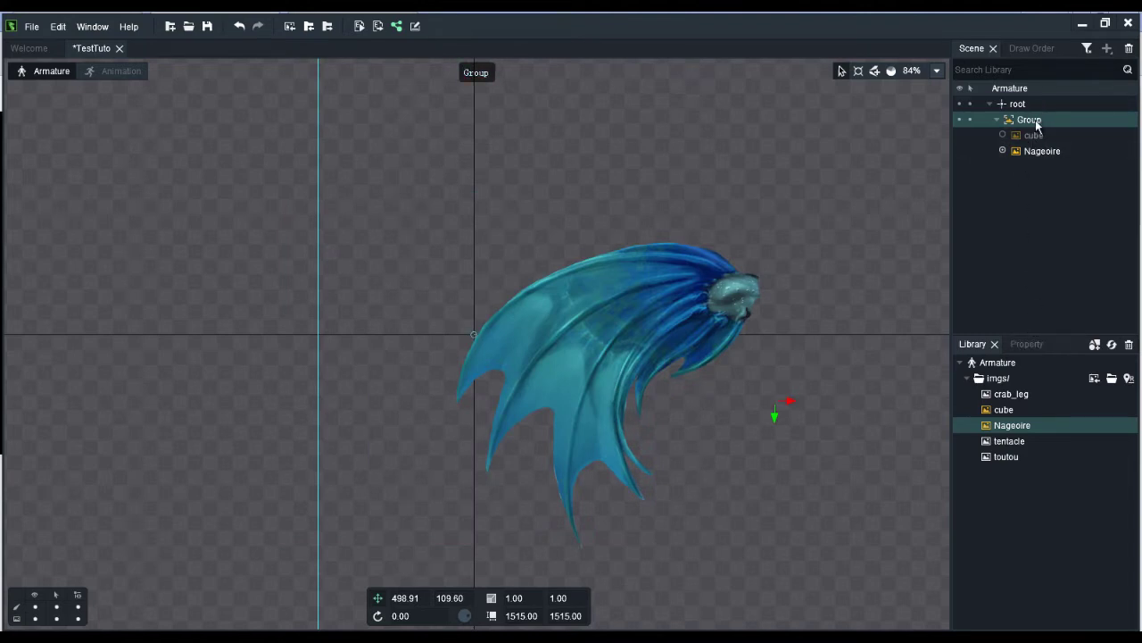
left_click(1028, 345)
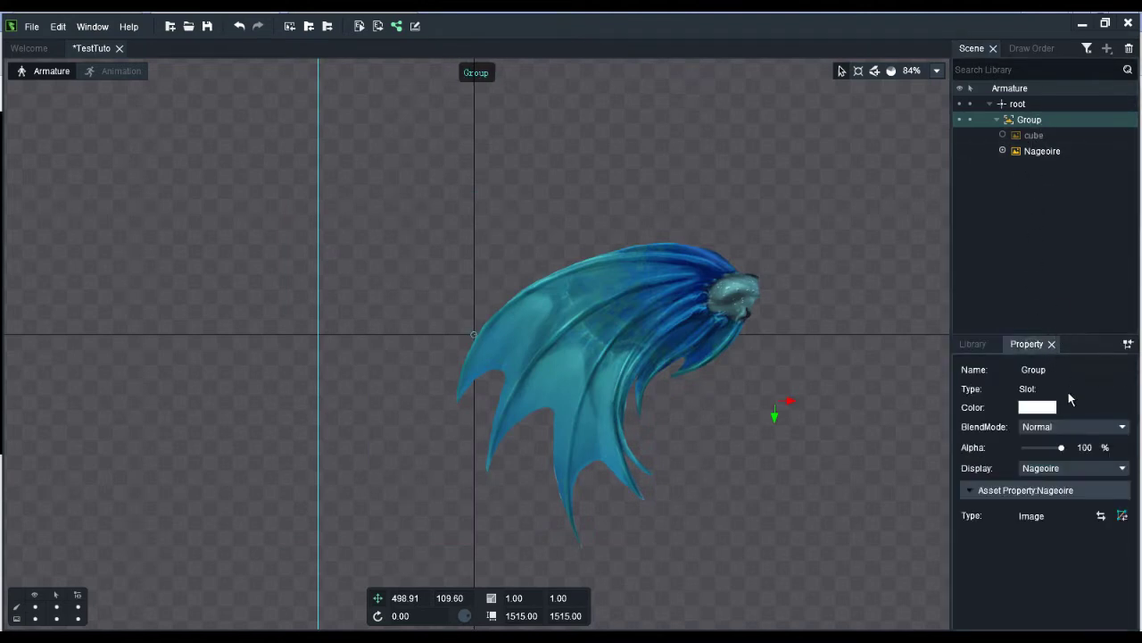
left_click(1076, 469)
left_click(1061, 500)
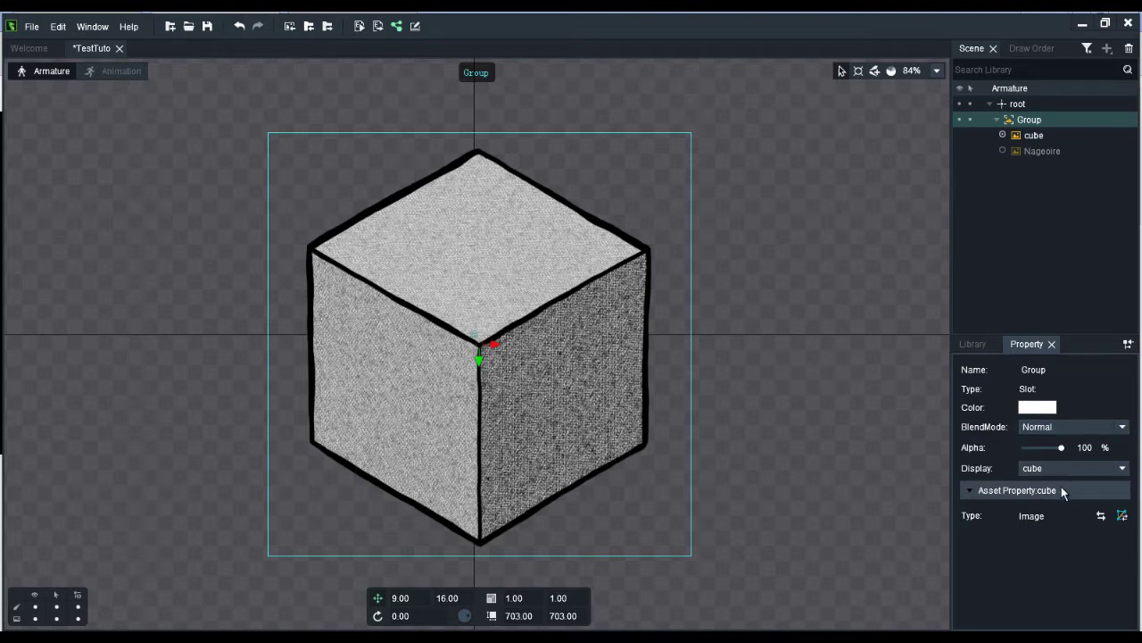
Examine the Switch Image option for the cube asset and the images available in the library.
left_click(1101, 517)
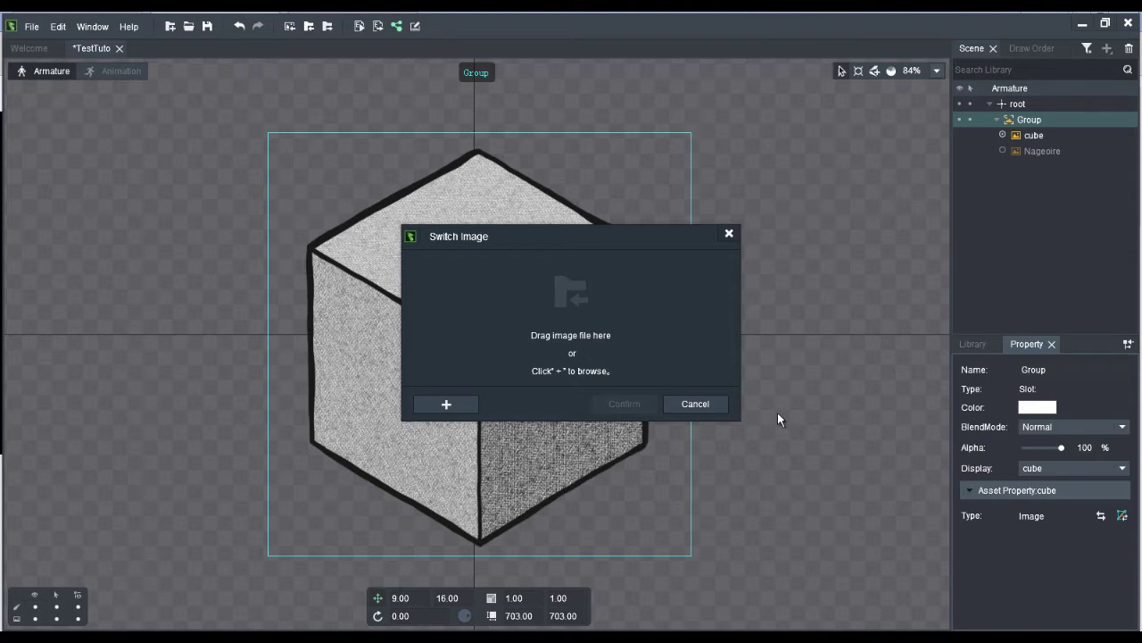
left_click(695, 404)
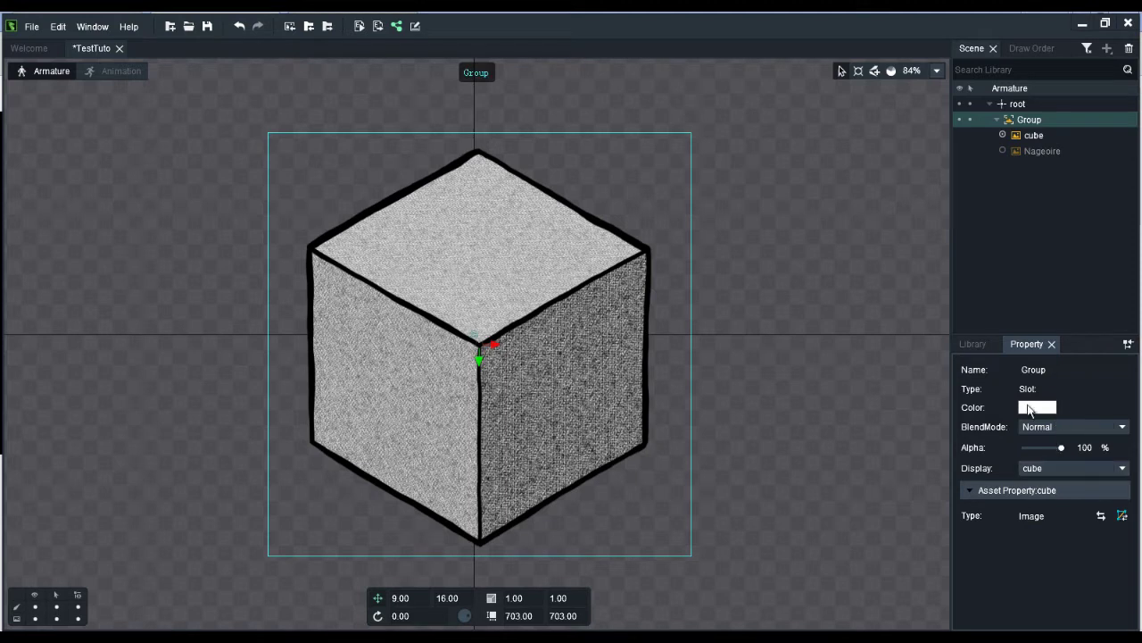
left_click(972, 345)
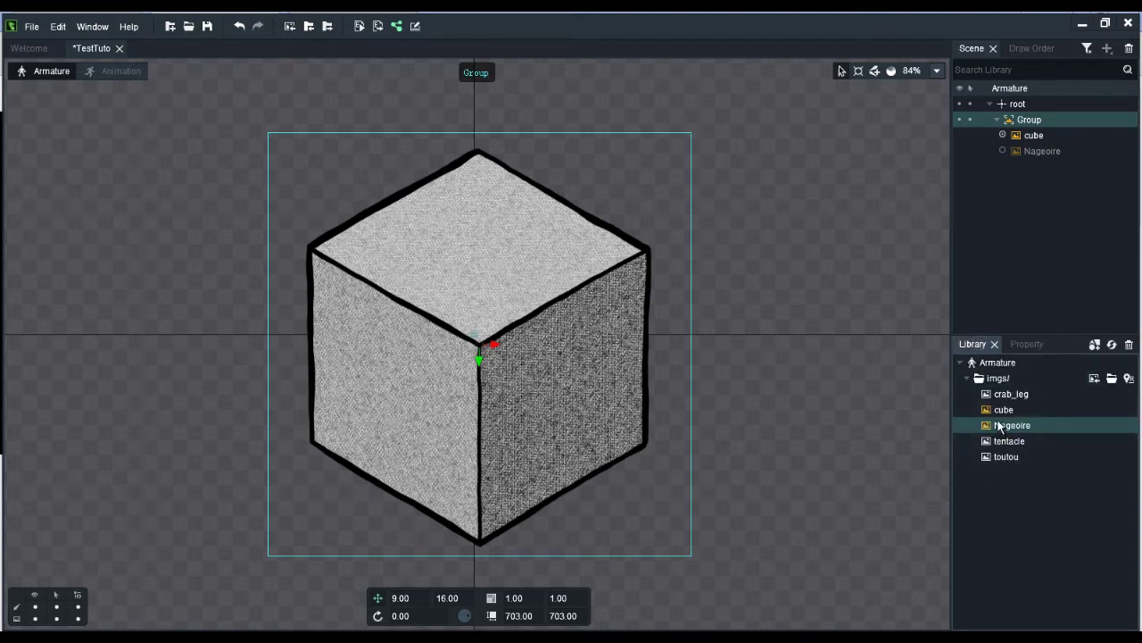
left_click(1023, 345)
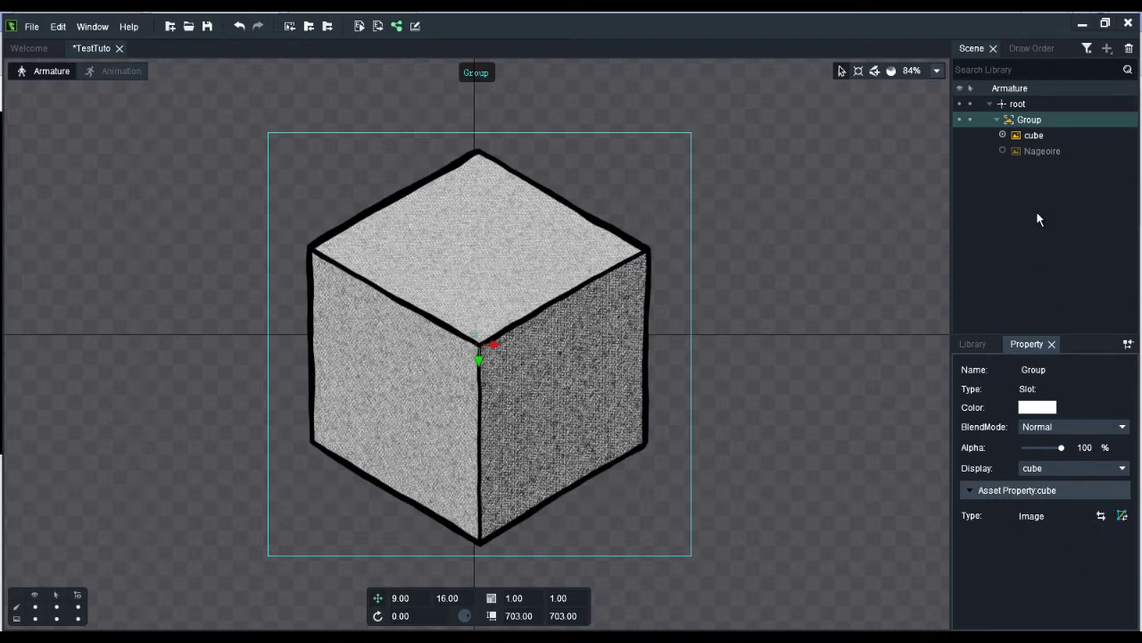
Delete the Nageoire image from the Group slot and make the cube image visible.
left_click(1048, 136)
left_click(1056, 151)
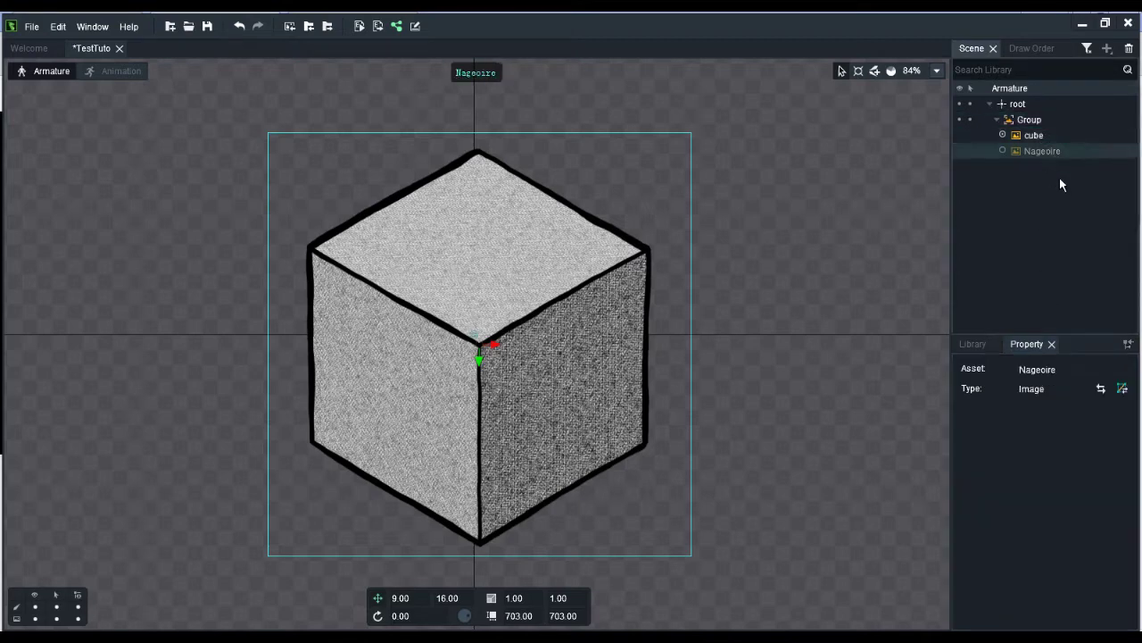
key("Delete")
left_click(584, 362)
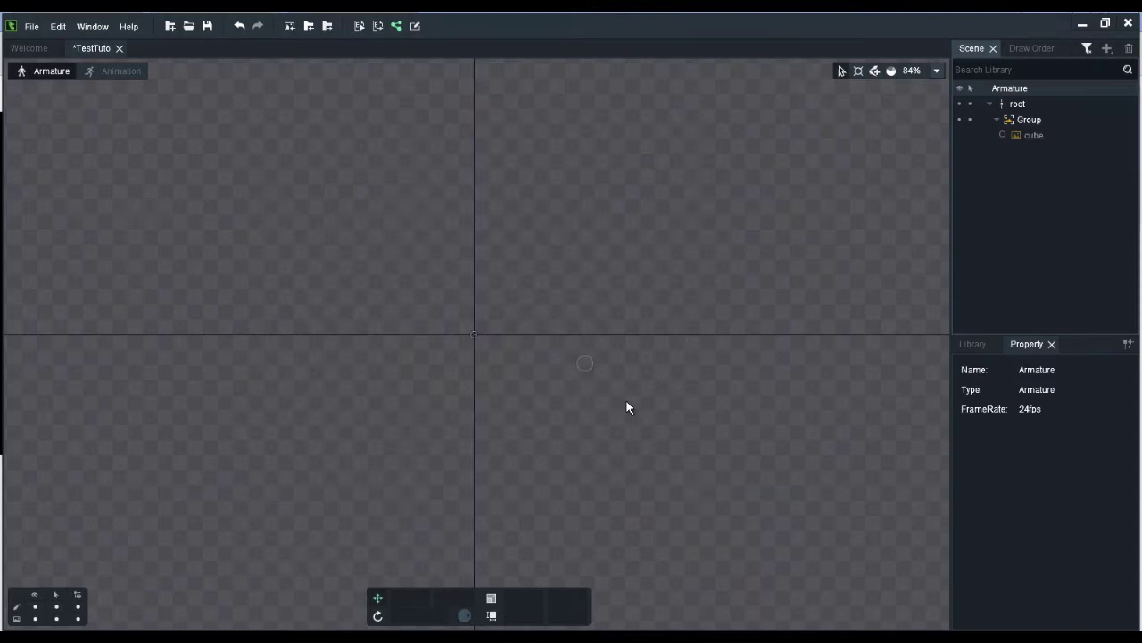
left_click(1039, 135)
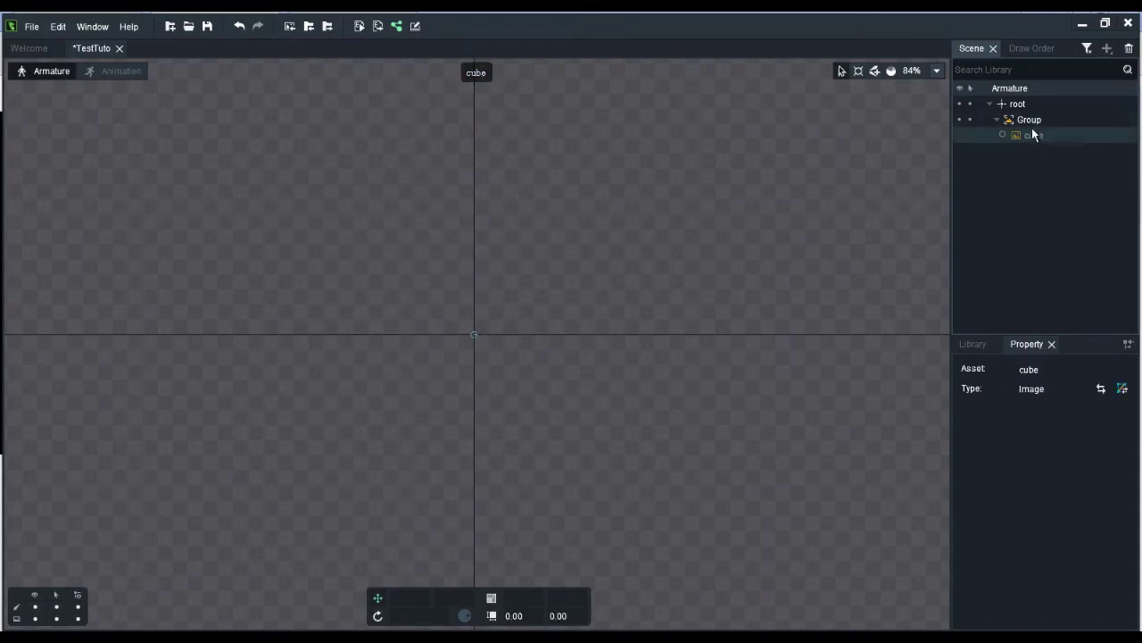
left_click(1002, 135)
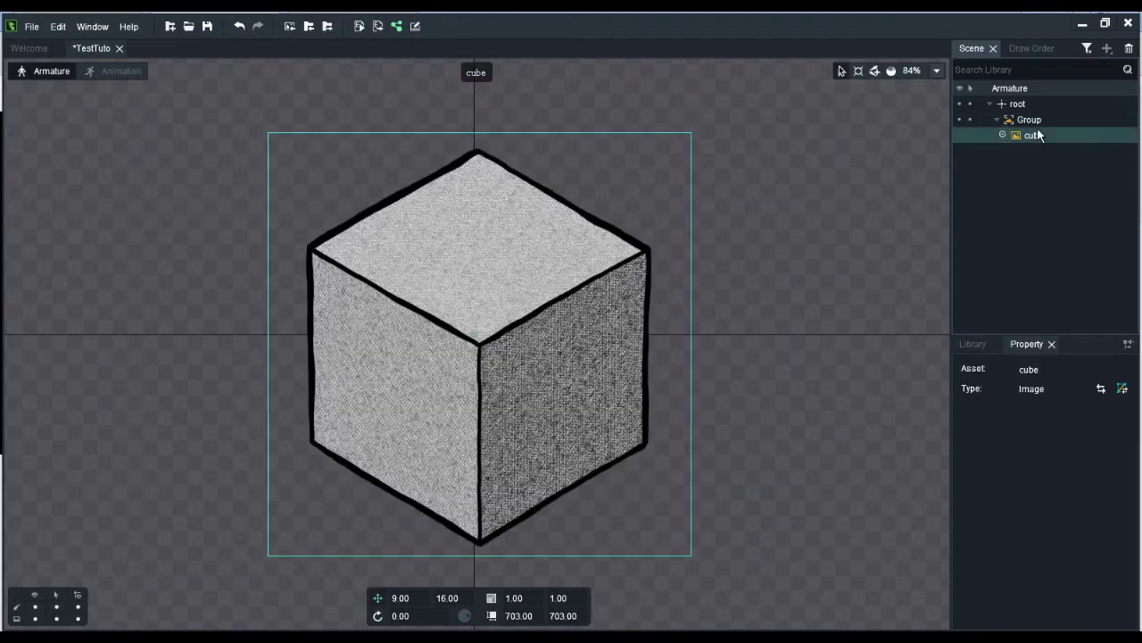
Convert the Group slot's cube image to a mesh and view the whole cube in a widened Mesh Editor.
left_click(1036, 121)
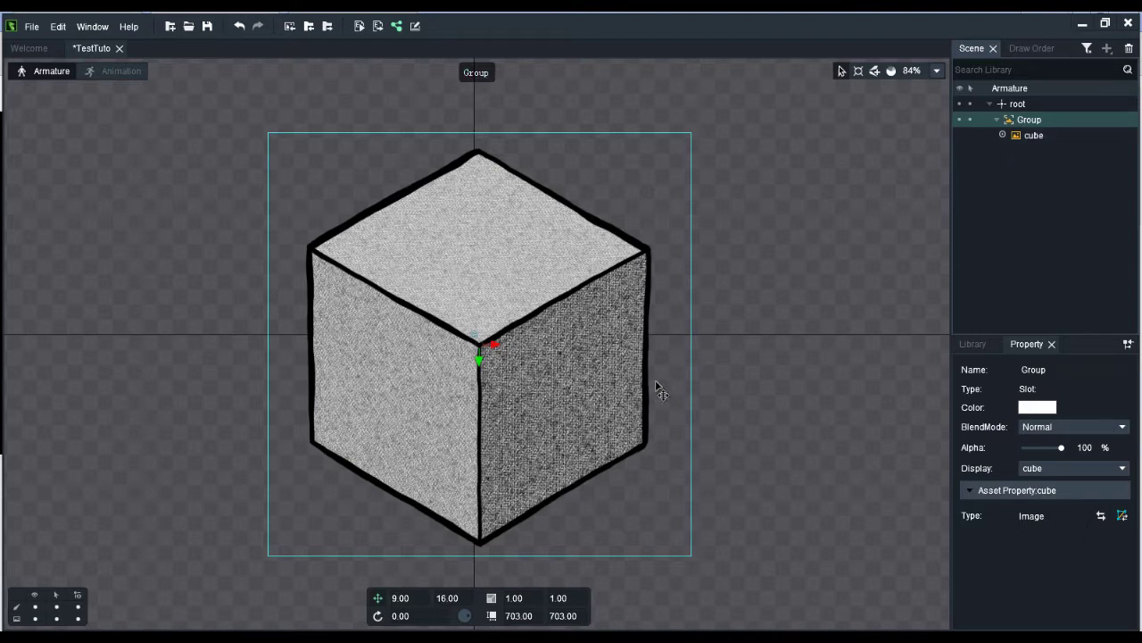
left_click(1123, 516)
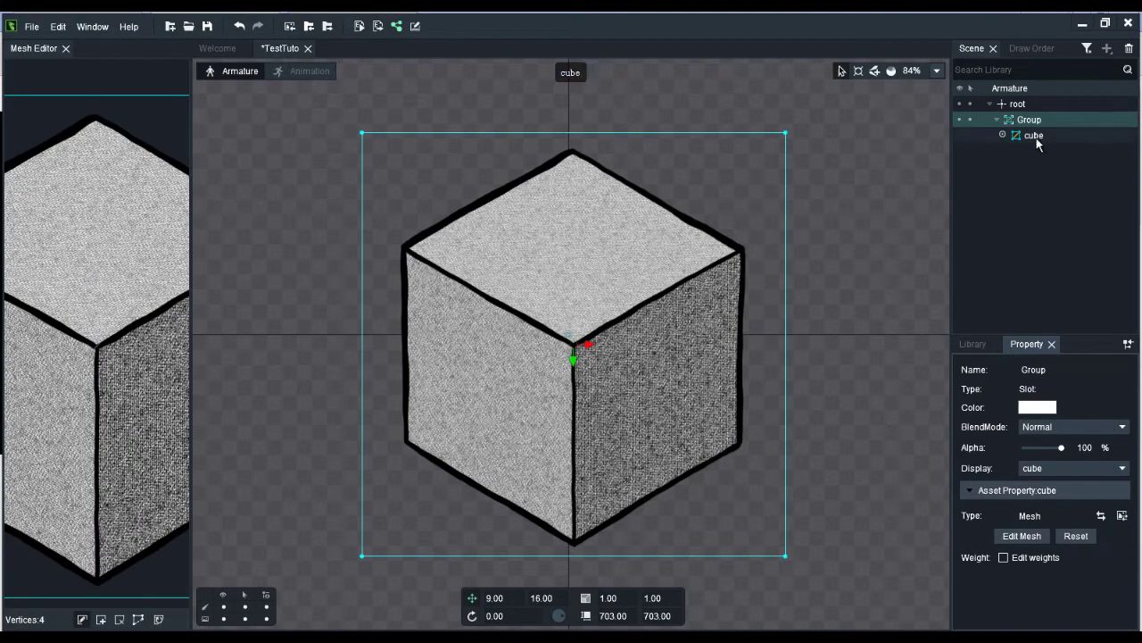
mouse_move(1022, 141)
left_click_drag(190, 367, 723, 349)
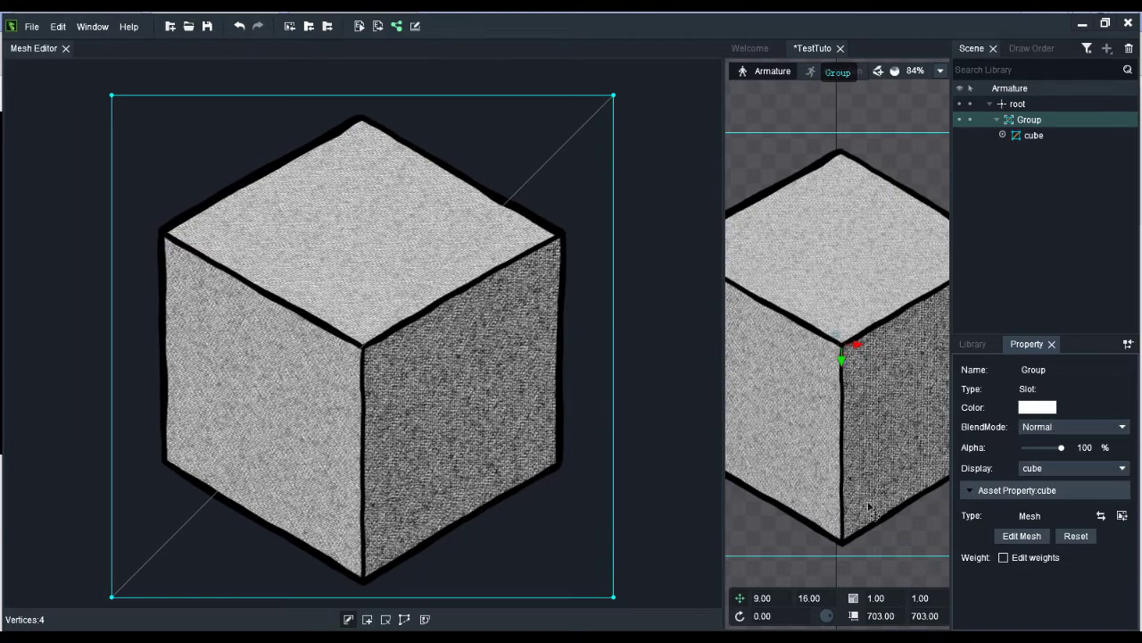
left_click_drag(635, 443, 666, 436)
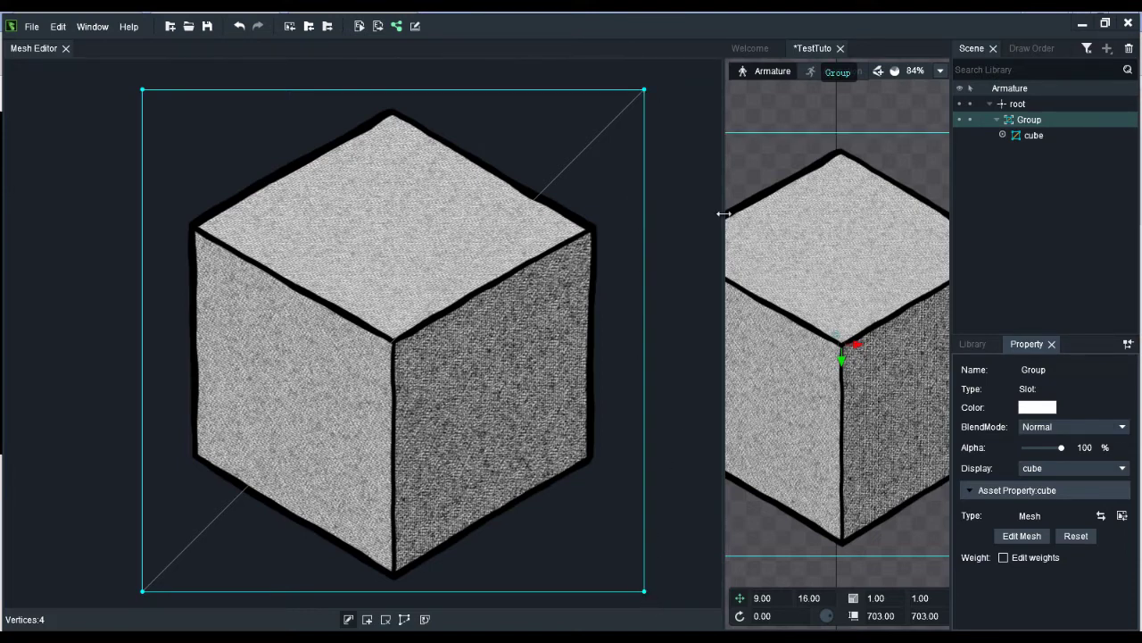
Try deforming the cube on the stage by pulling the mesh's upper-right vertex inward, and undo the deformation.
left_click_drag(722, 214, 324, 230)
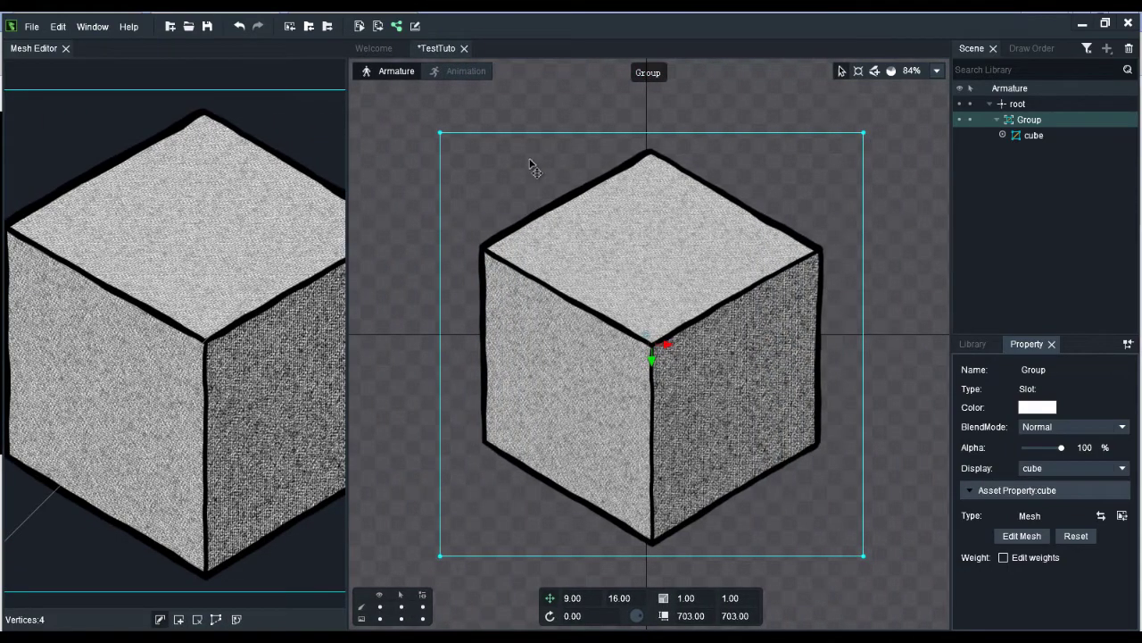
left_click(865, 134)
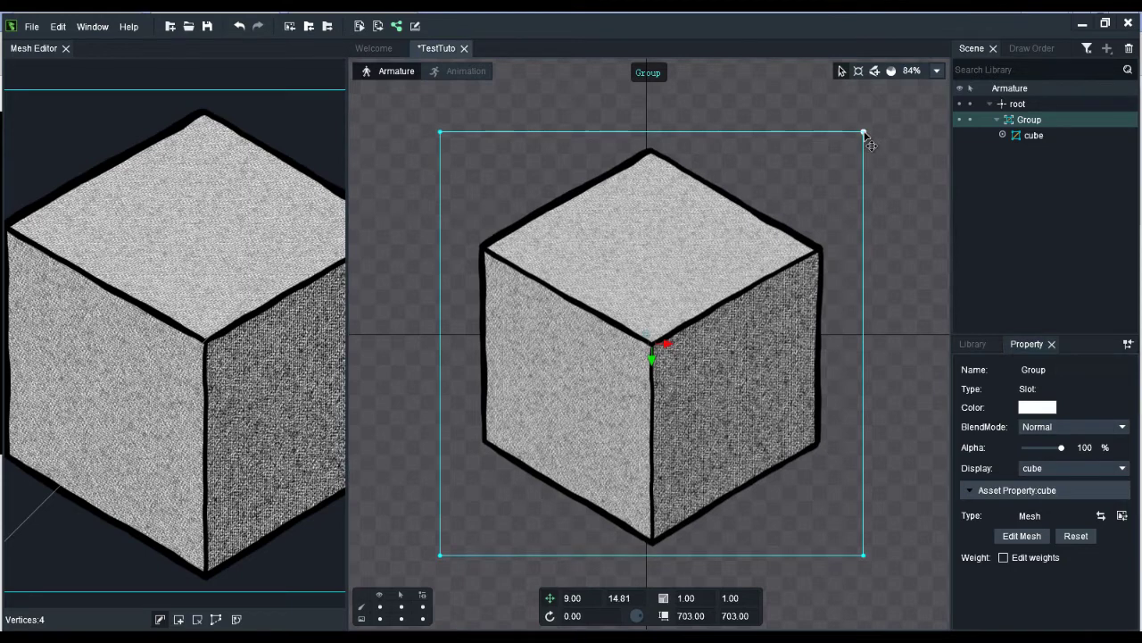
left_click(865, 134)
left_click_drag(867, 136, 696, 471)
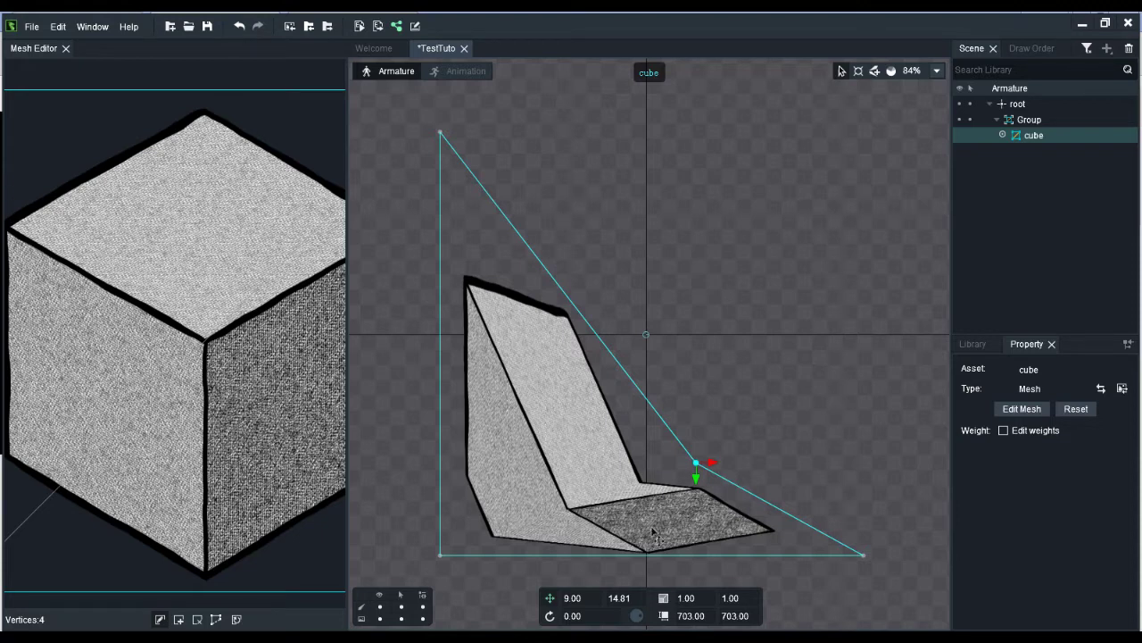
key("ctrl+z")
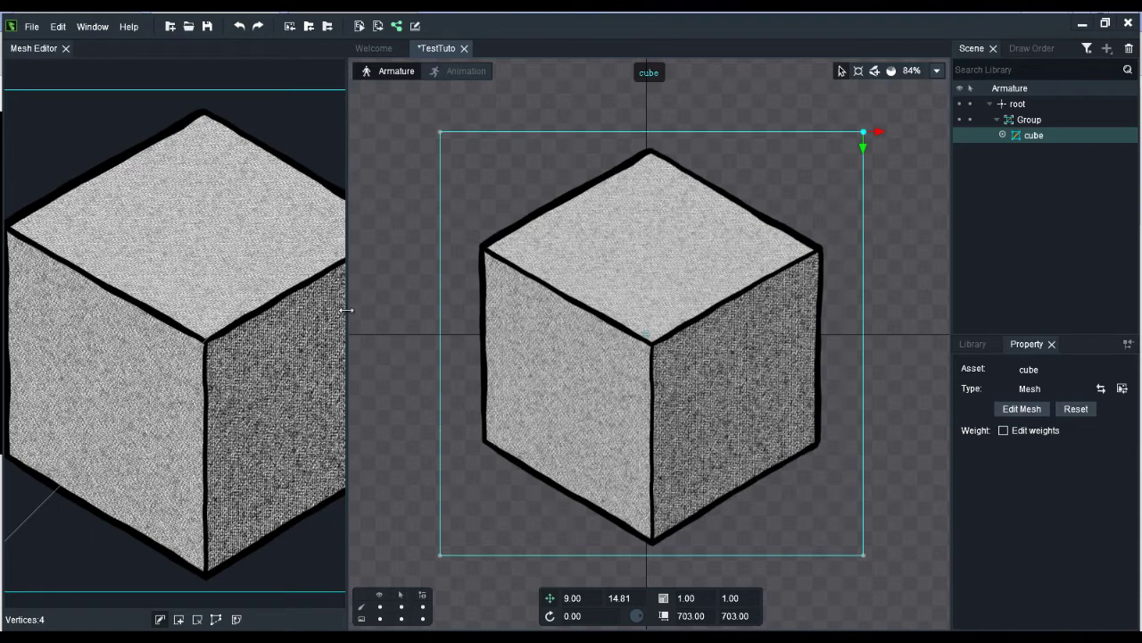
Widen the Mesh Editor and recreate the cube's mesh outline with six vertices, placing the two left-hand ones inside the cube.
left_click_drag(348, 316, 713, 298)
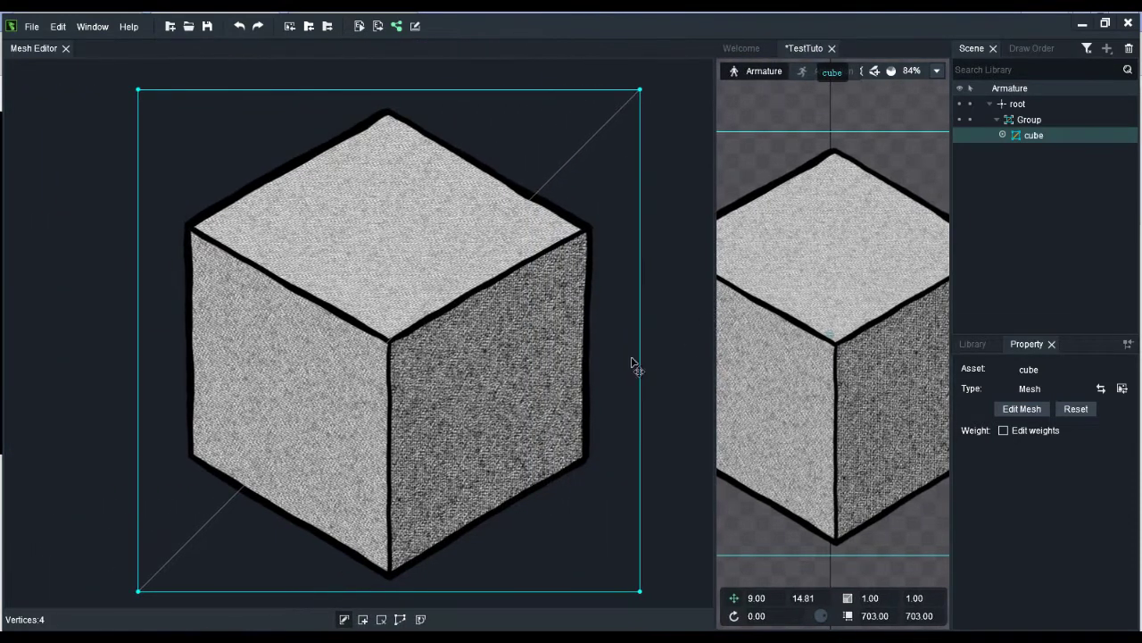
left_click(400, 620)
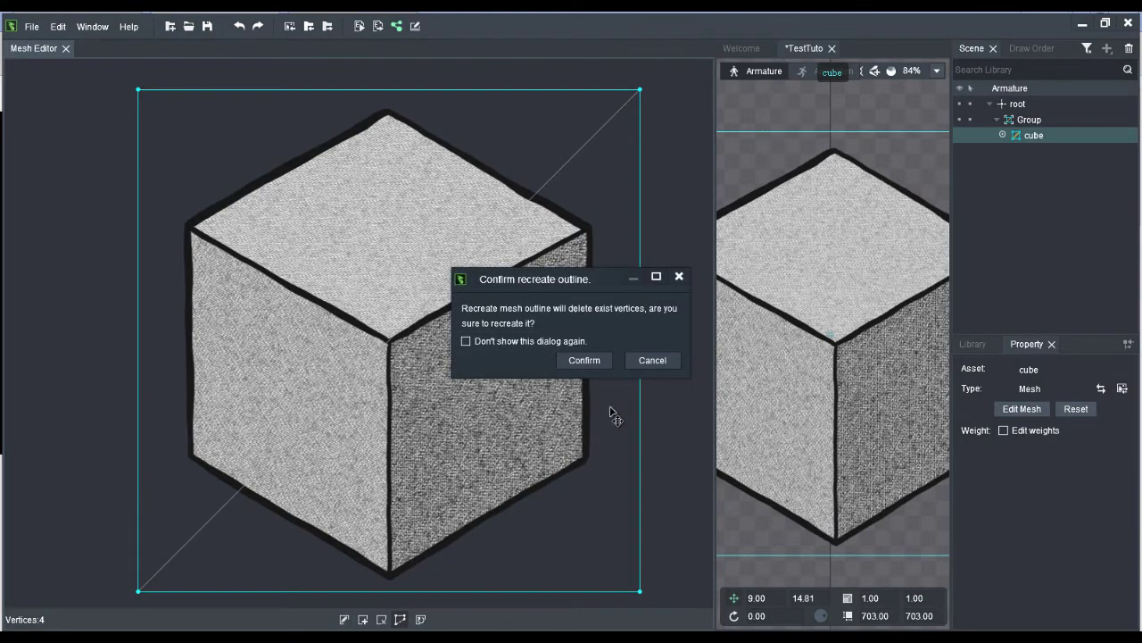
left_click(595, 360)
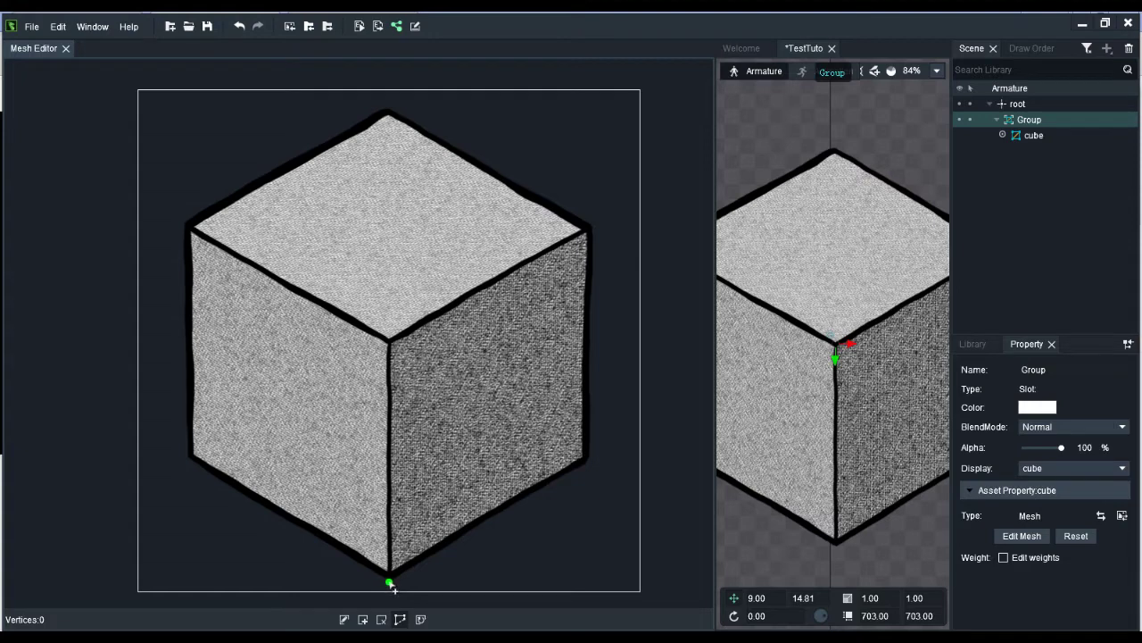
left_click(593, 460)
left_click(593, 227)
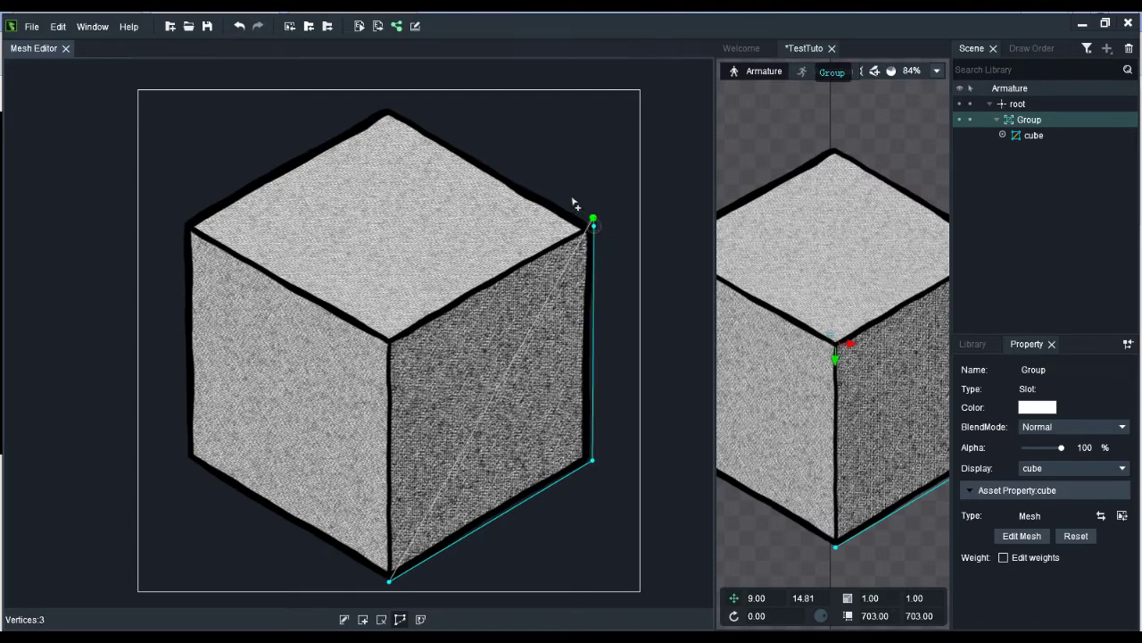
left_click(388, 106)
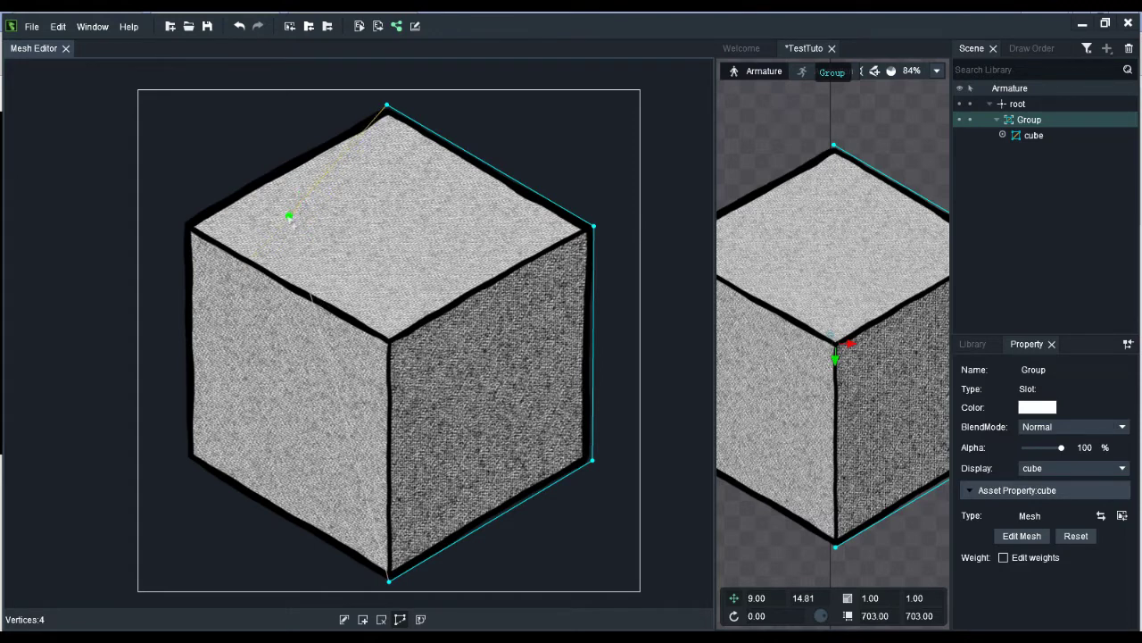
left_click(299, 209)
left_click(279, 453)
left_click(389, 582)
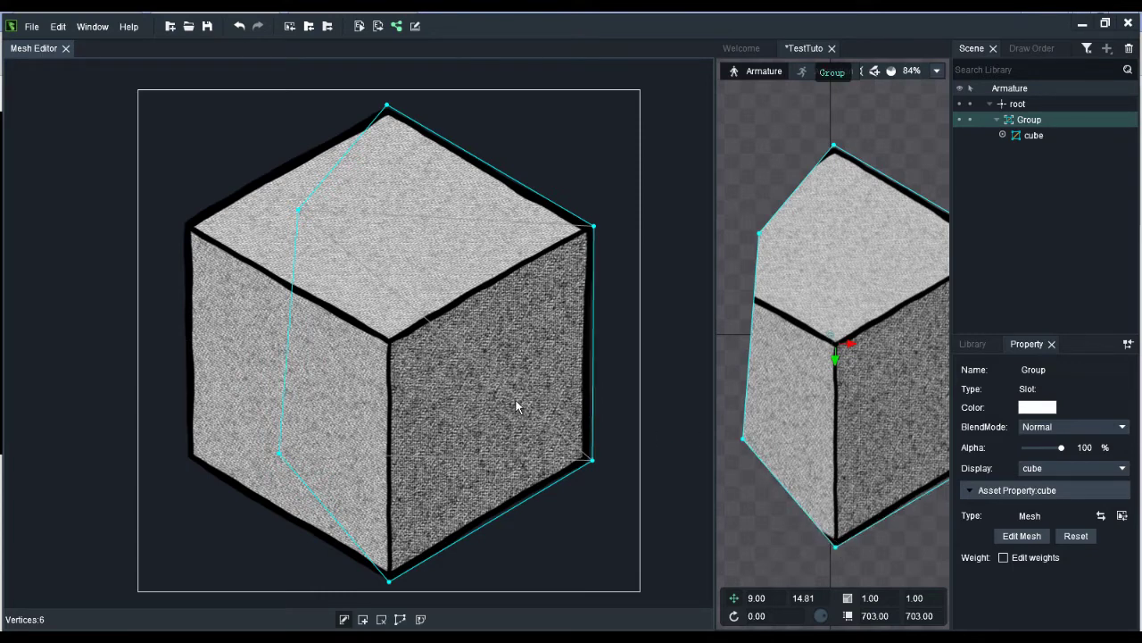
Try moving the outline's upper-left vertex out to the cube's left corner, and undo the move.
left_click(299, 211)
left_click_drag(300, 214, 208, 226)
left_click_drag(195, 227, 178, 227)
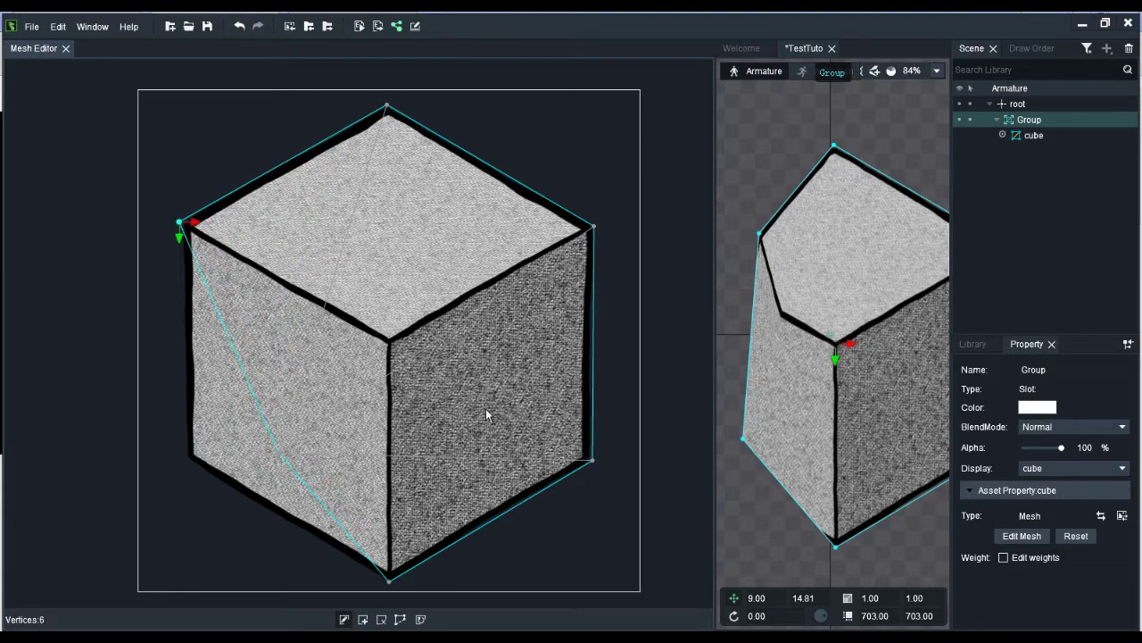
key("ctrl+z")
key("ctrl+z")
key("ctrl+z")
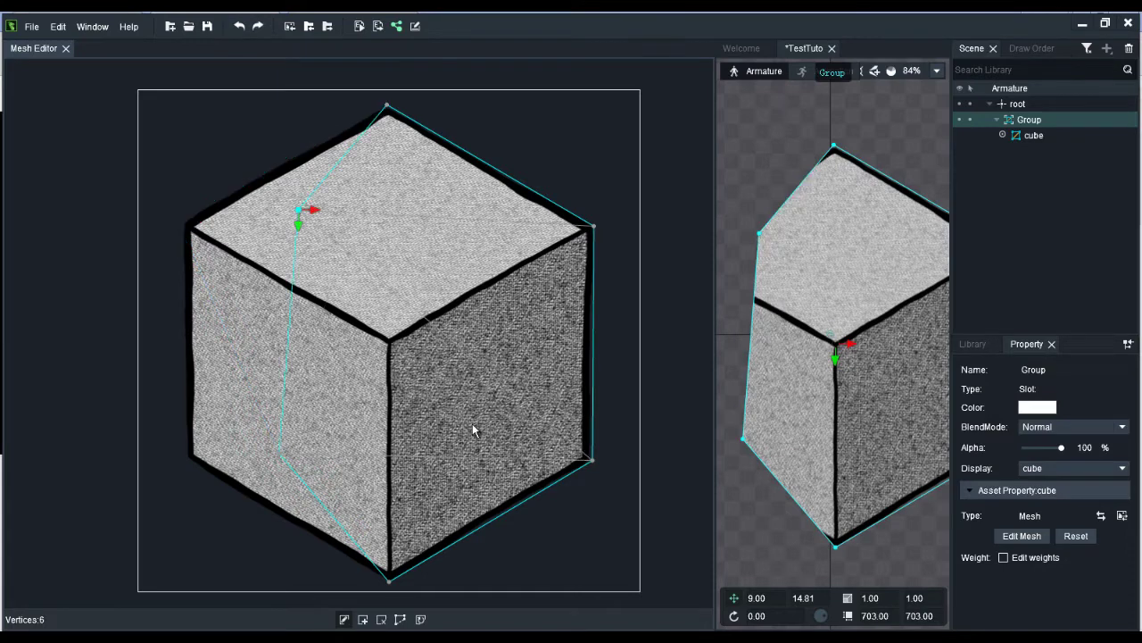
Recreate the cube's mesh outline as a closed hexagon with a vertex just outside each of the six outer corners.
left_click(399, 620)
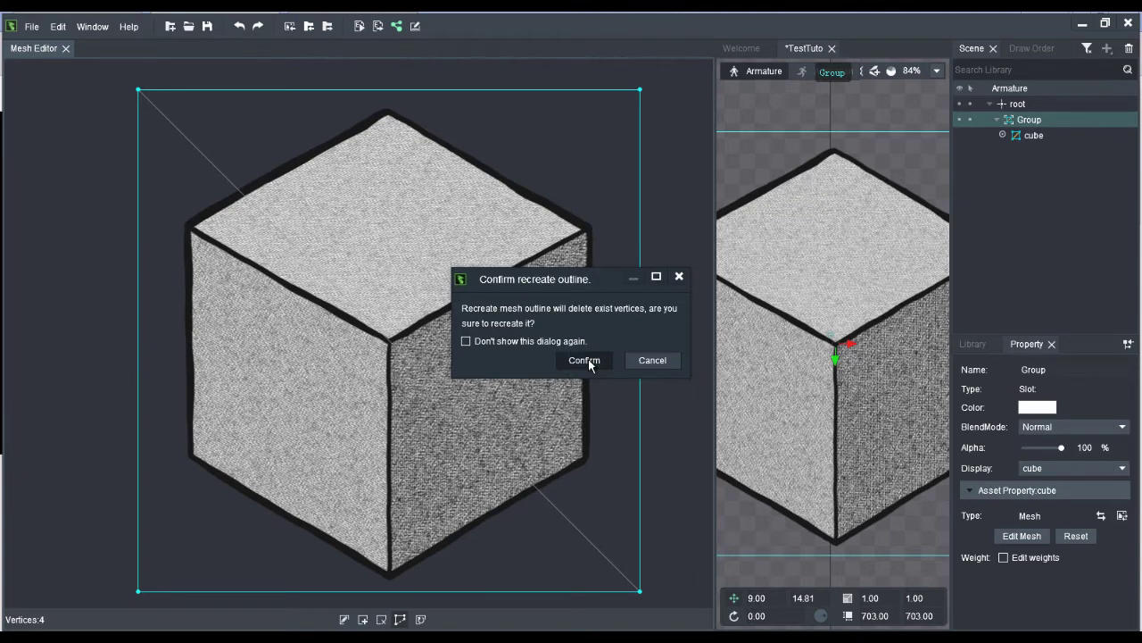
left_click(570, 340)
left_click(584, 364)
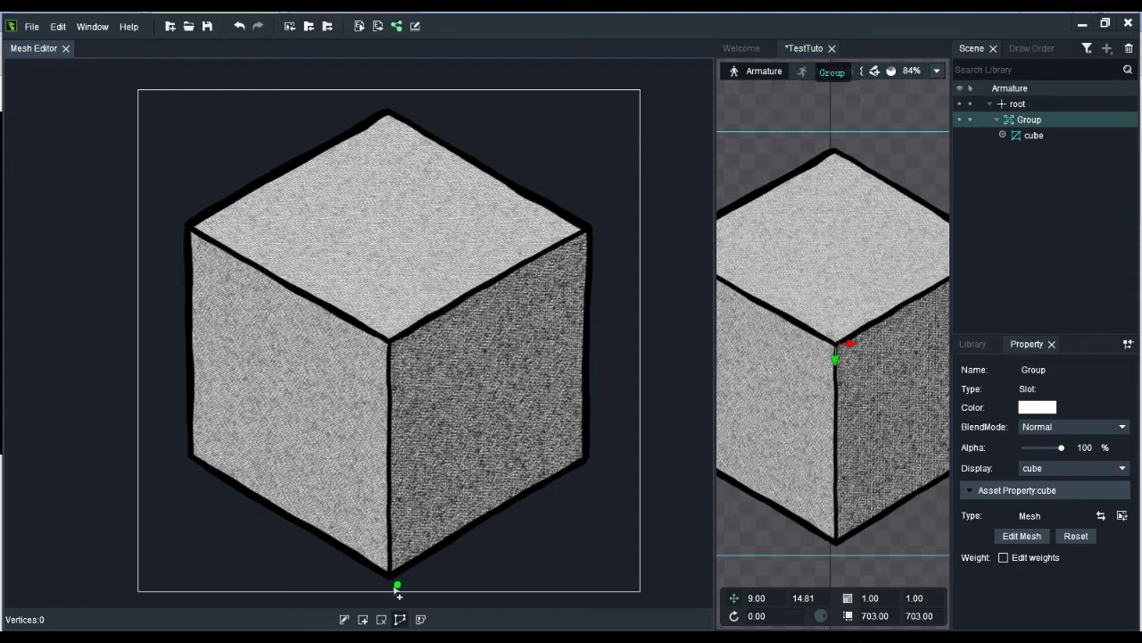
left_click(590, 459)
left_click(592, 227)
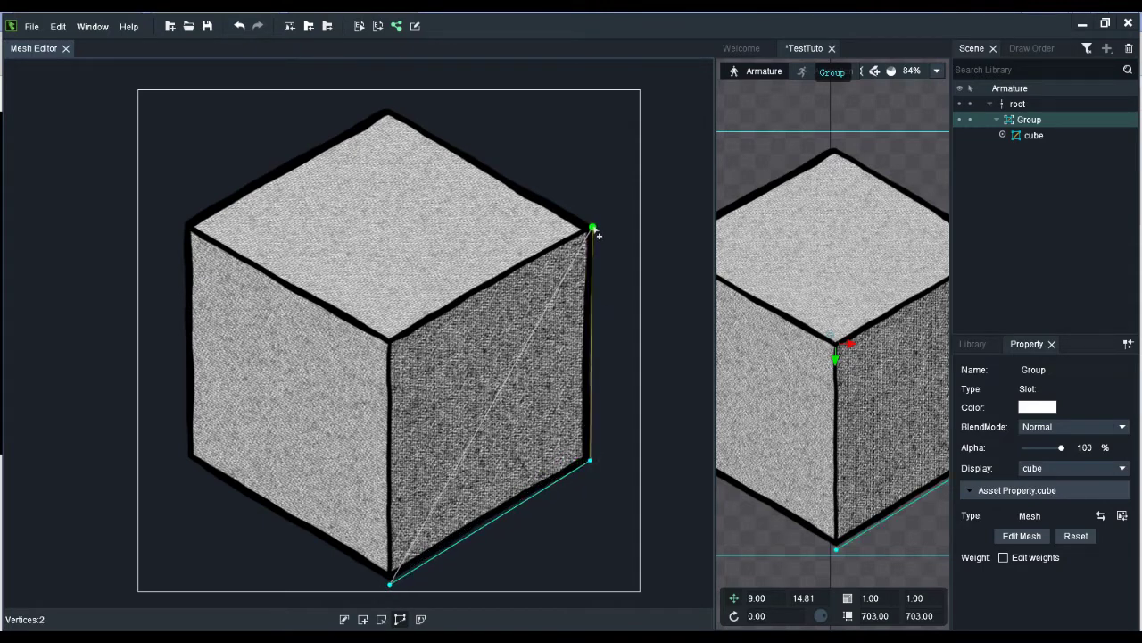
left_click(387, 108)
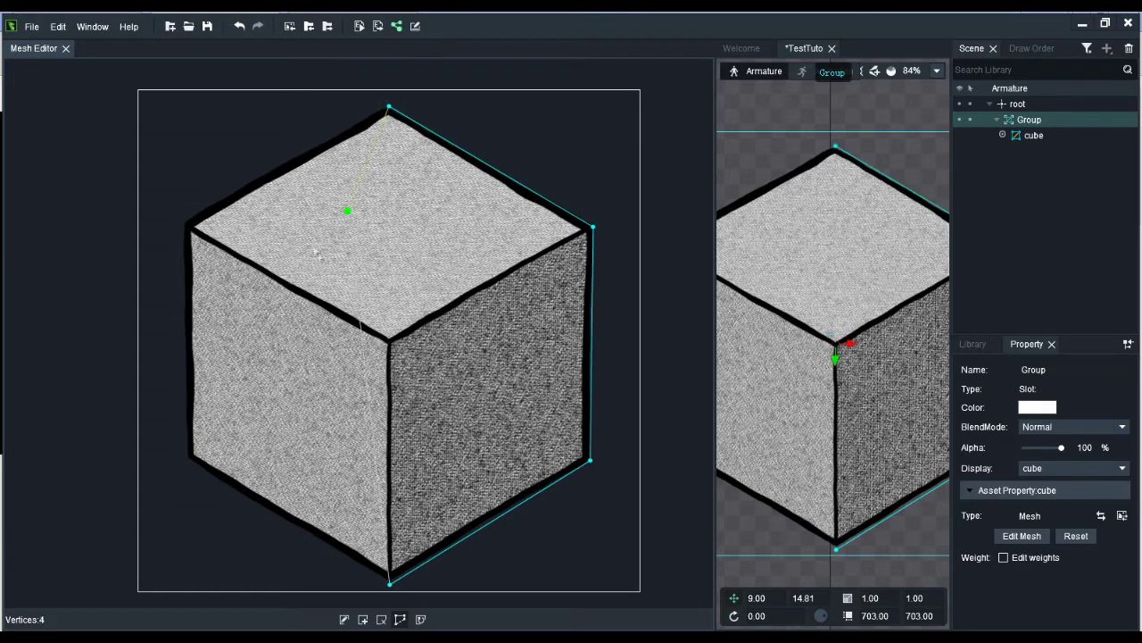
left_click(186, 224)
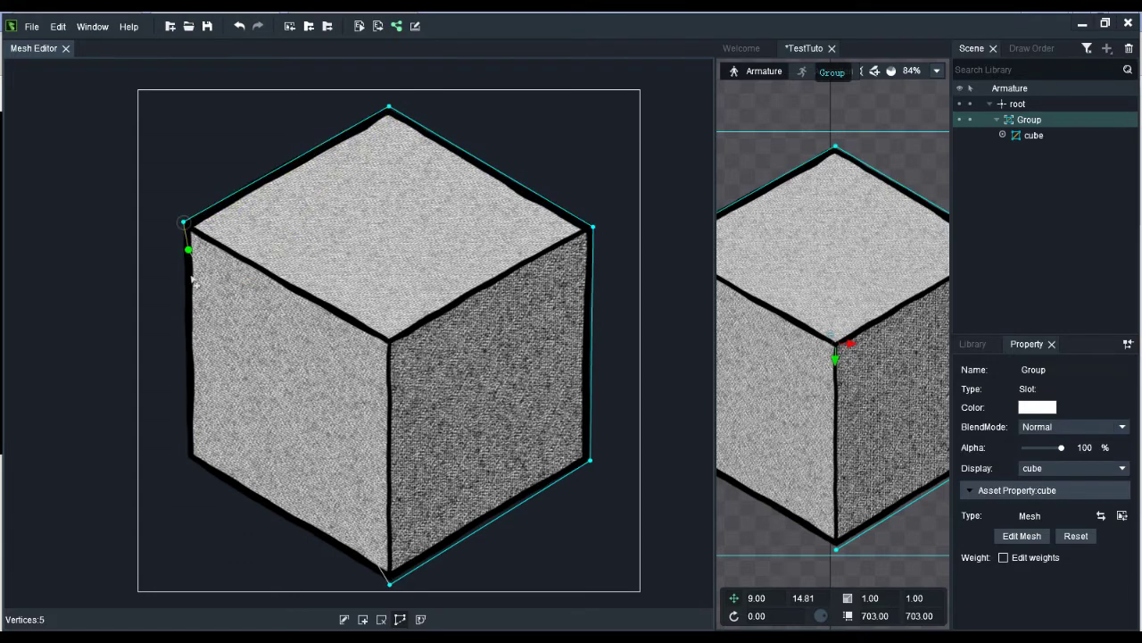
left_click(187, 461)
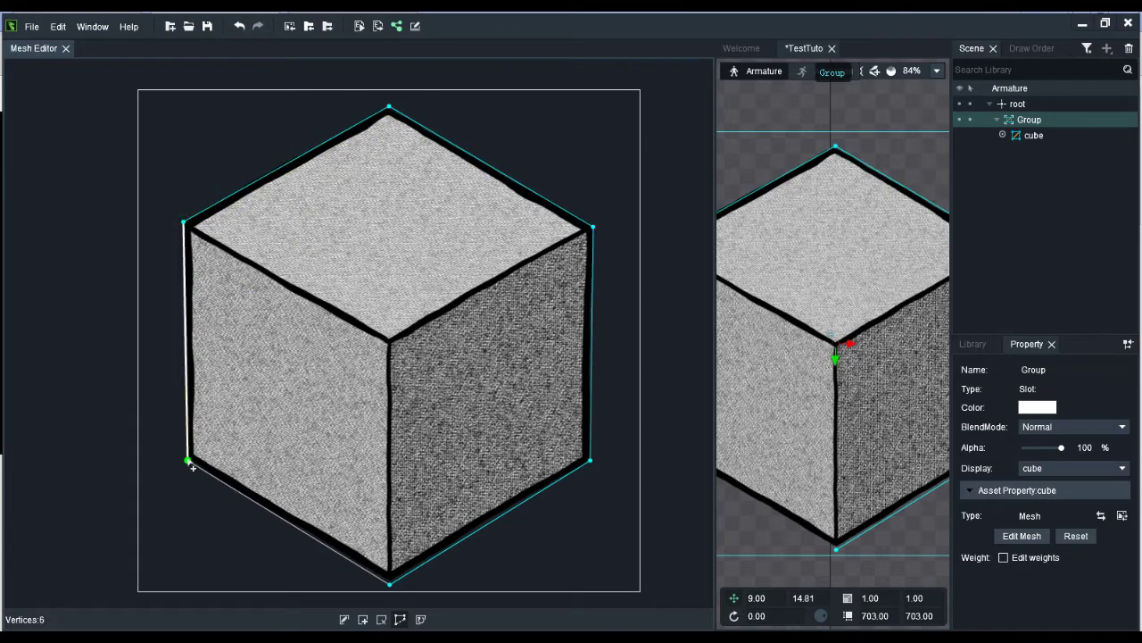
left_click(390, 586)
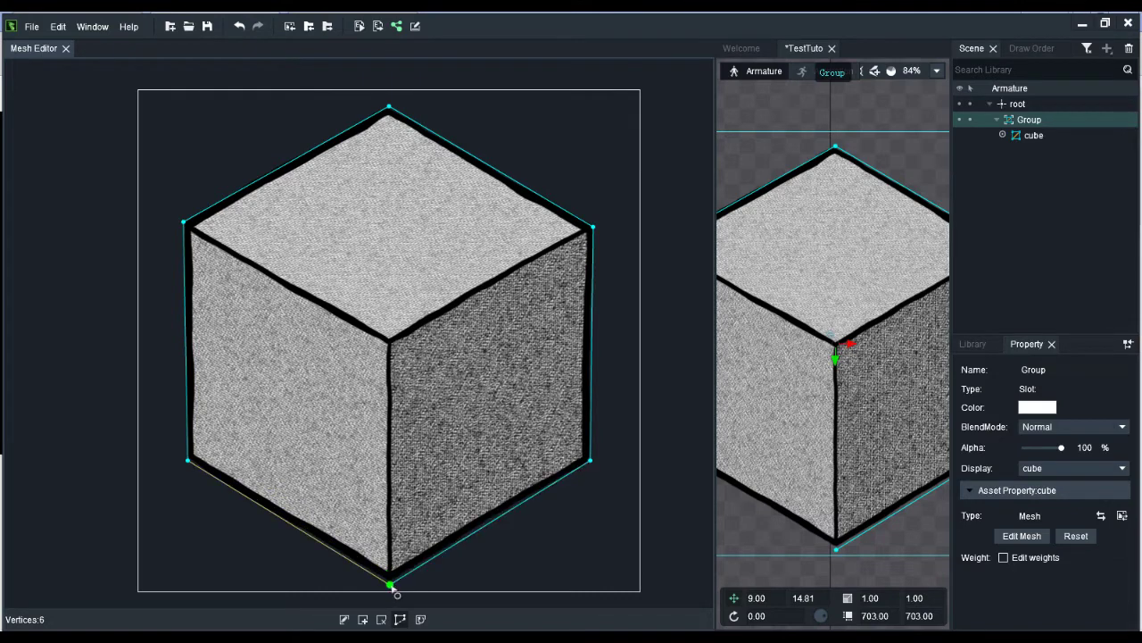
left_click(390, 586)
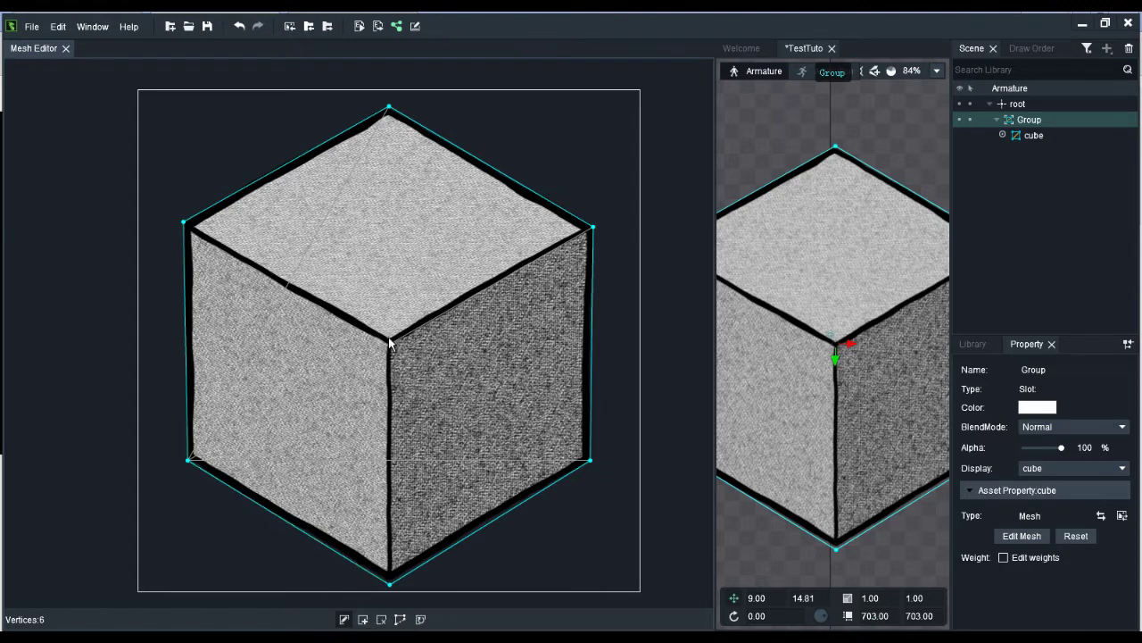
Add a mesh vertex at the central corner where the cube's three faces meet, and close the Mesh Editor.
left_click(363, 619)
left_click(390, 342)
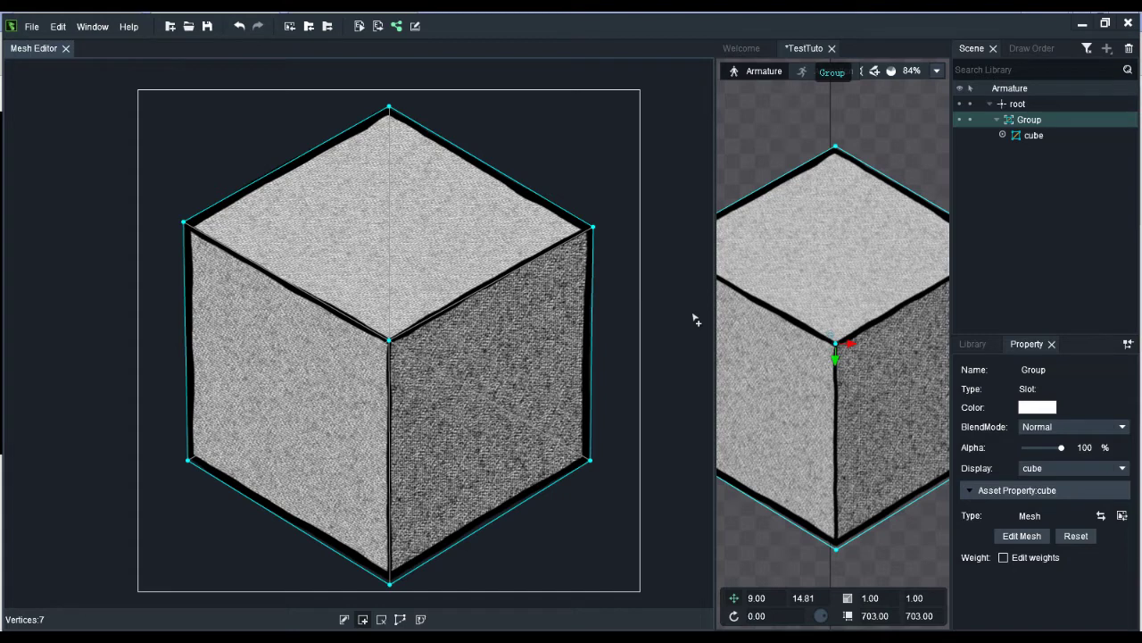
left_click(65, 49)
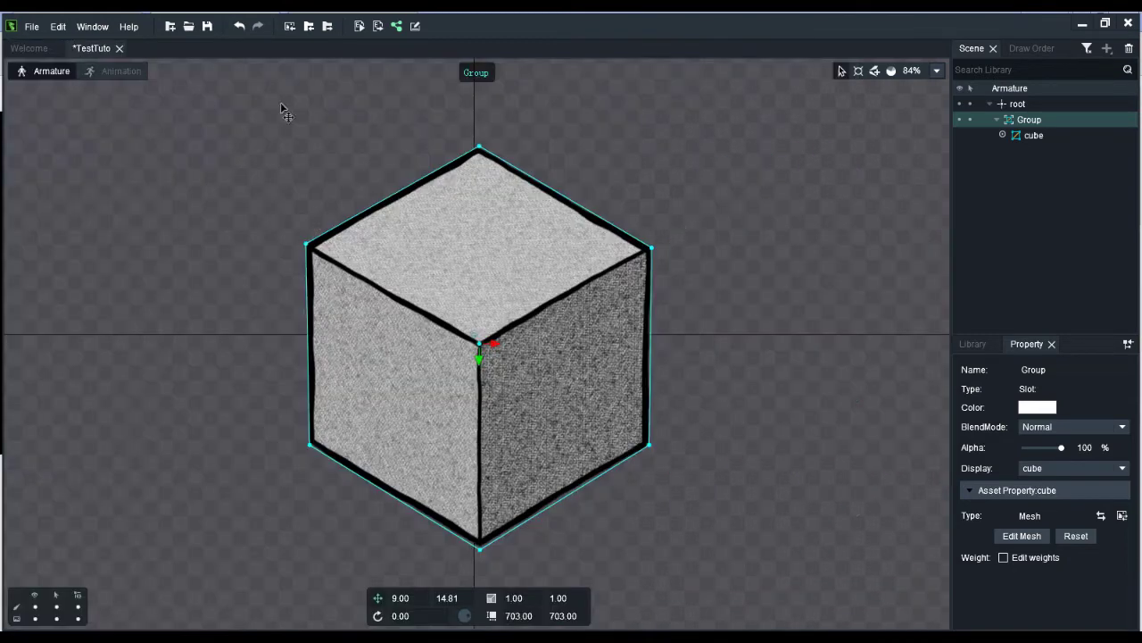
Try deforming the cube on the stage by moving its upper-right vertex outward and its top vertex down, undoing each change.
left_click(696, 295)
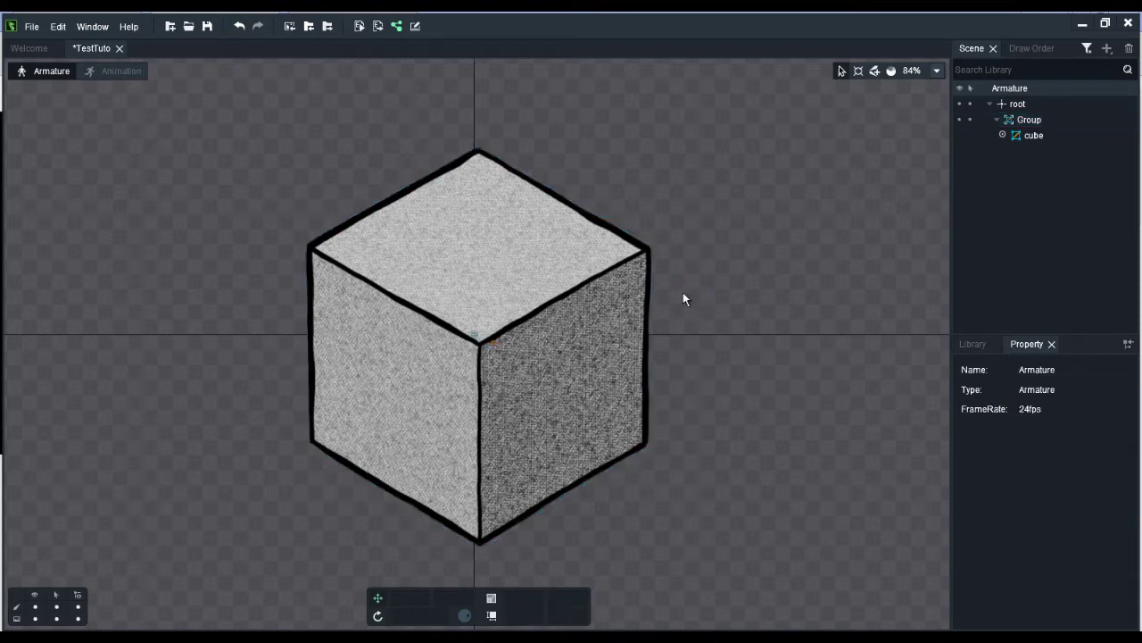
left_click(649, 246)
left_click(652, 253)
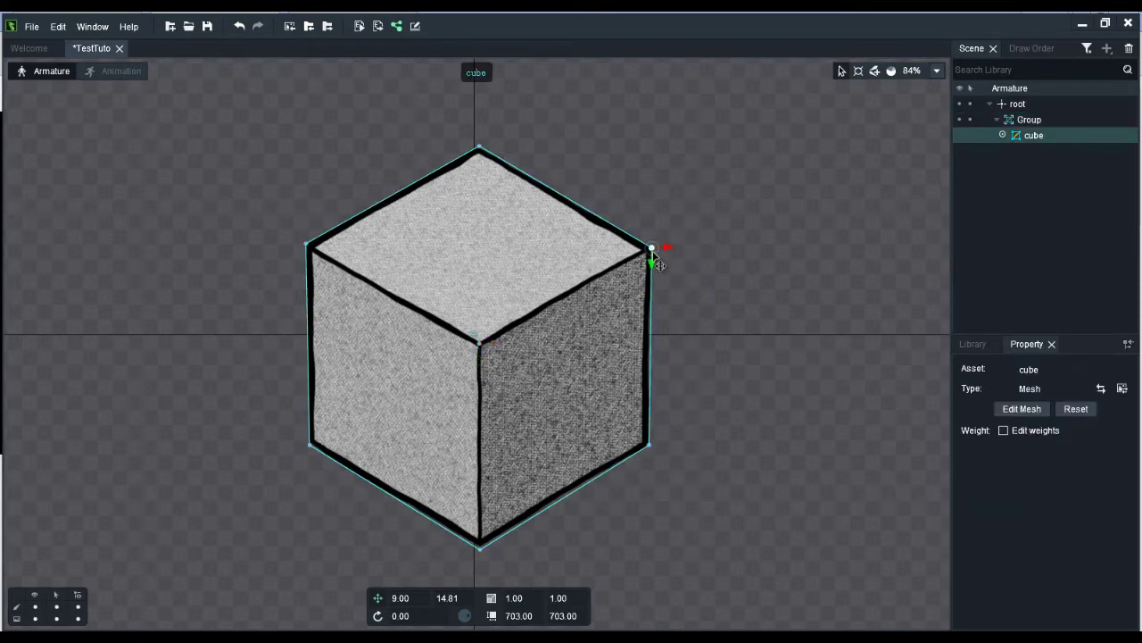
left_click_drag(656, 259, 798, 293)
key("ctrl+z")
mouse_move(492, 169)
left_mouse_down()
mouse_move(662, 133)
mouse_move(527, 137)
mouse_move(483, 265)
mouse_move(541, 115)
mouse_move(484, 181)
left_mouse_up()
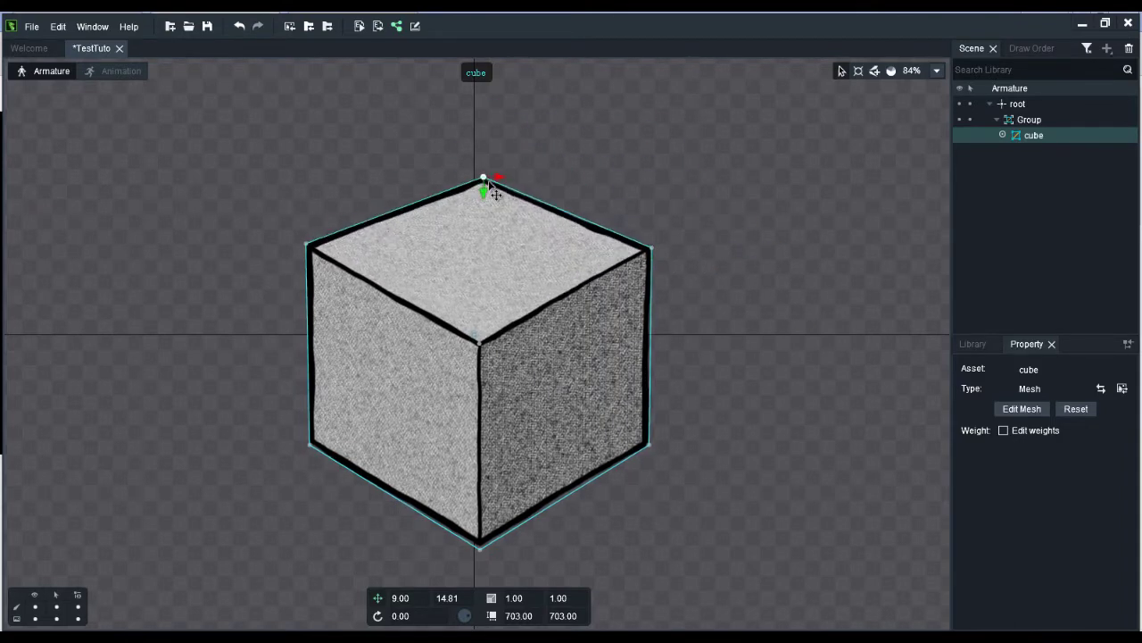
key("ctrl+z")
Try pulling the cube mesh's central vertex far to the right and its upper-right vertex slightly outward, undoing each deformation.
left_click_drag(306, 244, 324, 259)
left_click_drag(482, 344, 806, 258)
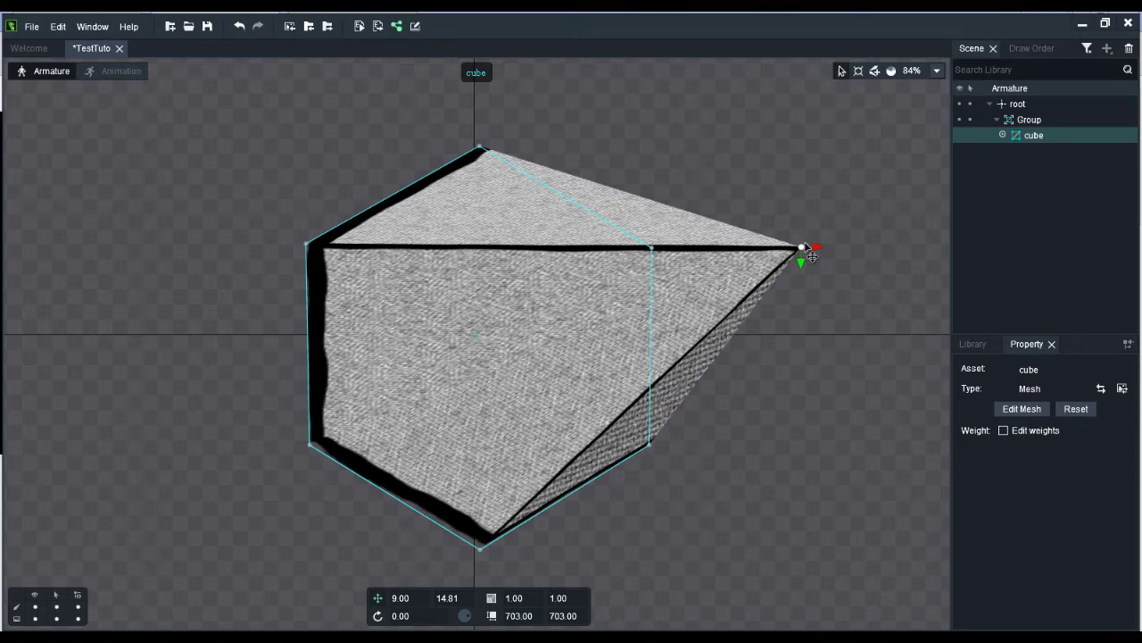
key("ctrl+z")
left_click_drag(651, 249, 680, 232)
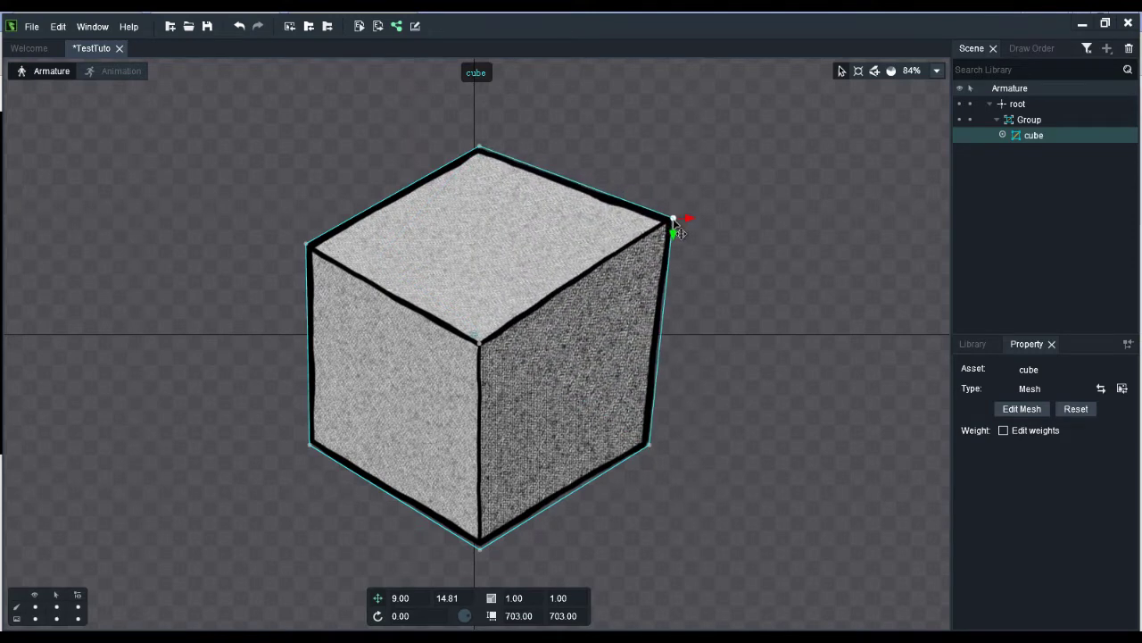
key("ctrl+z")
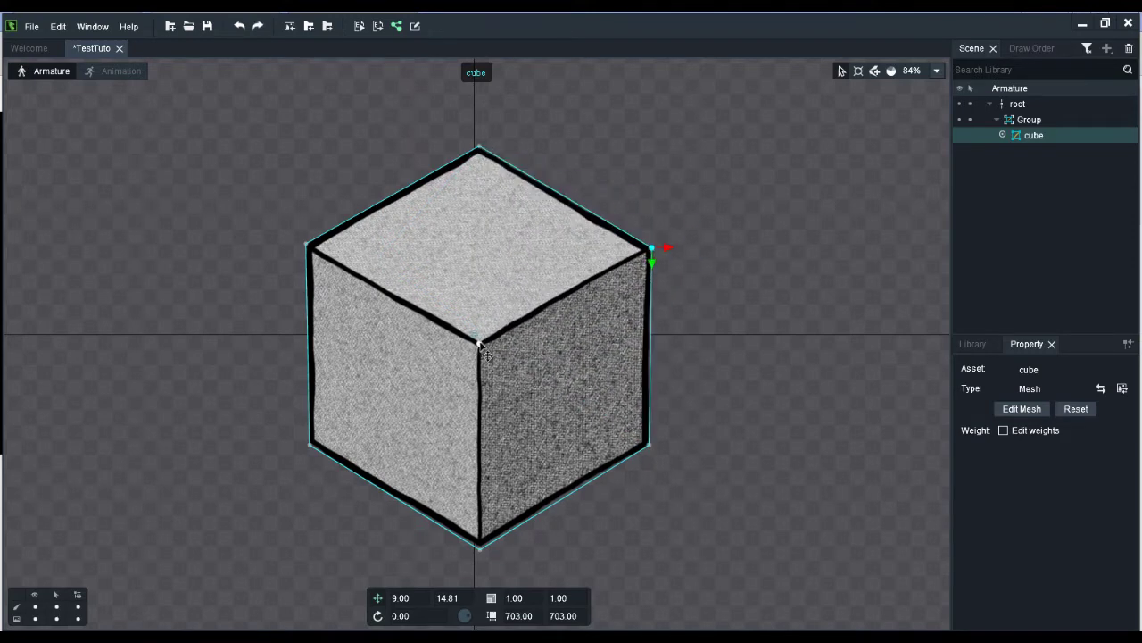
left_click_drag(490, 355, 836, 304)
key("ctrl+z")
Compare the Group slot with its cube image, and filter the image entries out of the scene tree.
left_click(1033, 122)
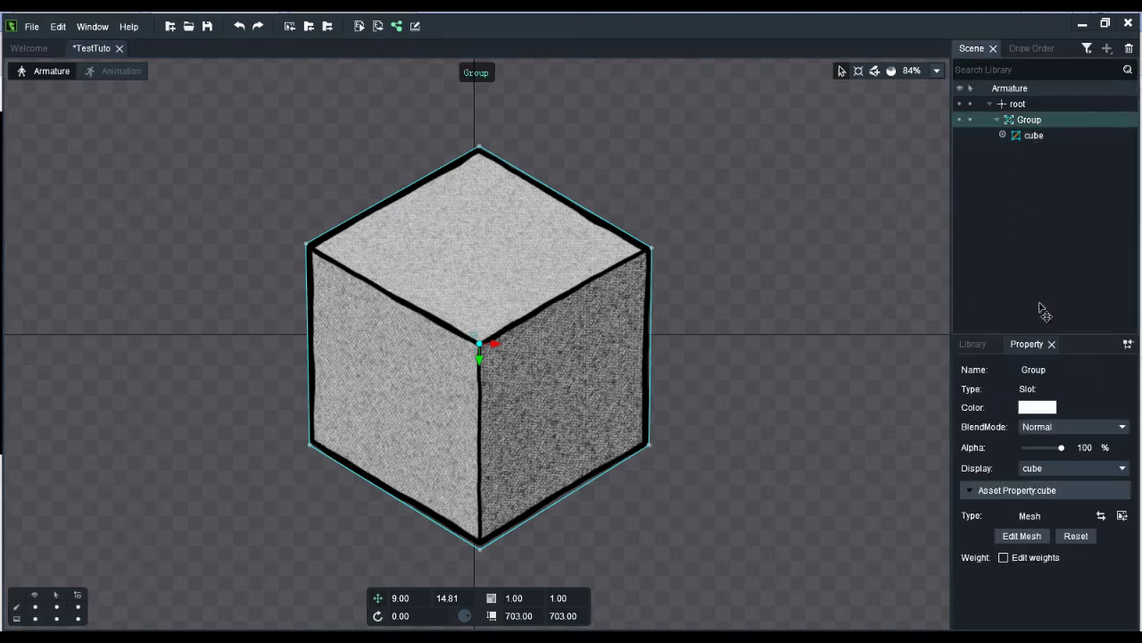
left_click(1037, 135)
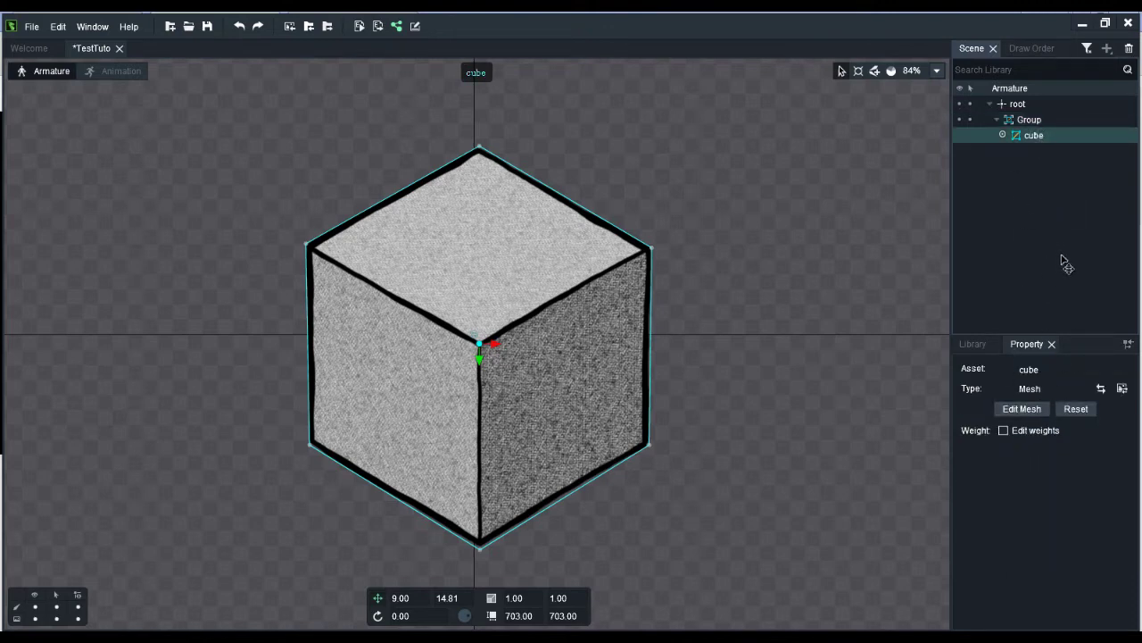
left_click(1090, 52)
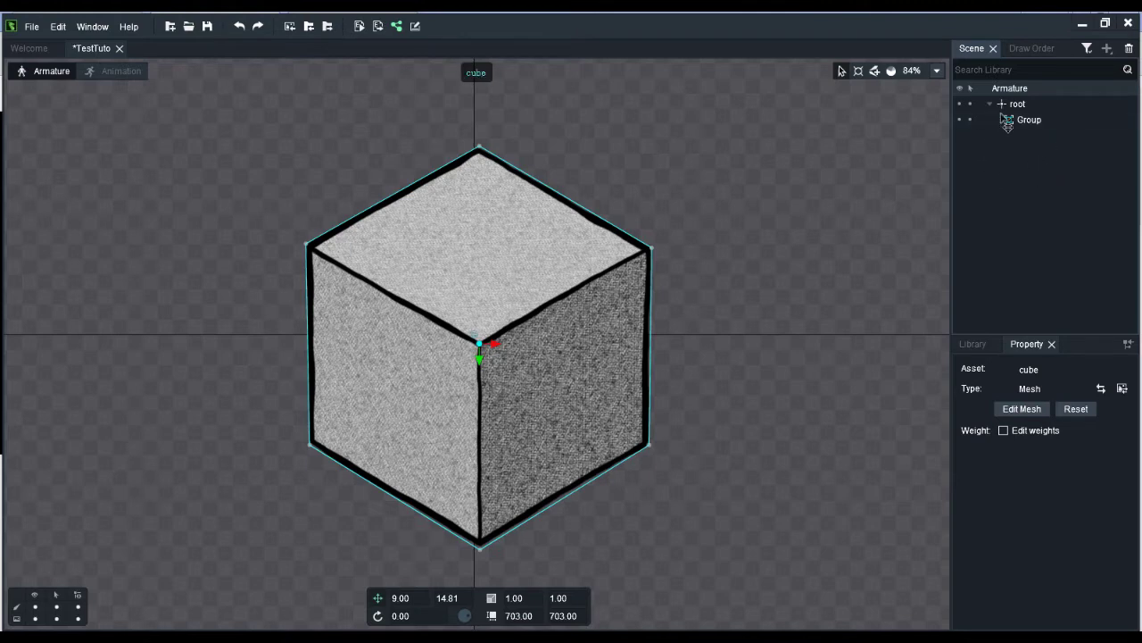
left_click(1089, 50)
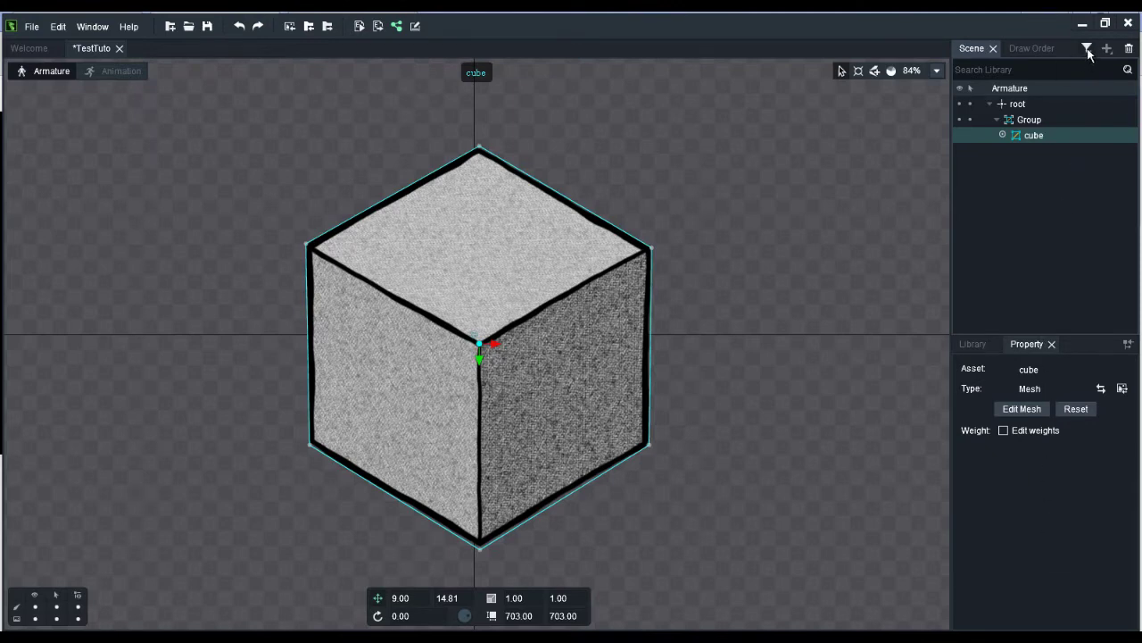
Select the Group slot and examine its Display options.
left_click(1035, 119)
left_click(1058, 468)
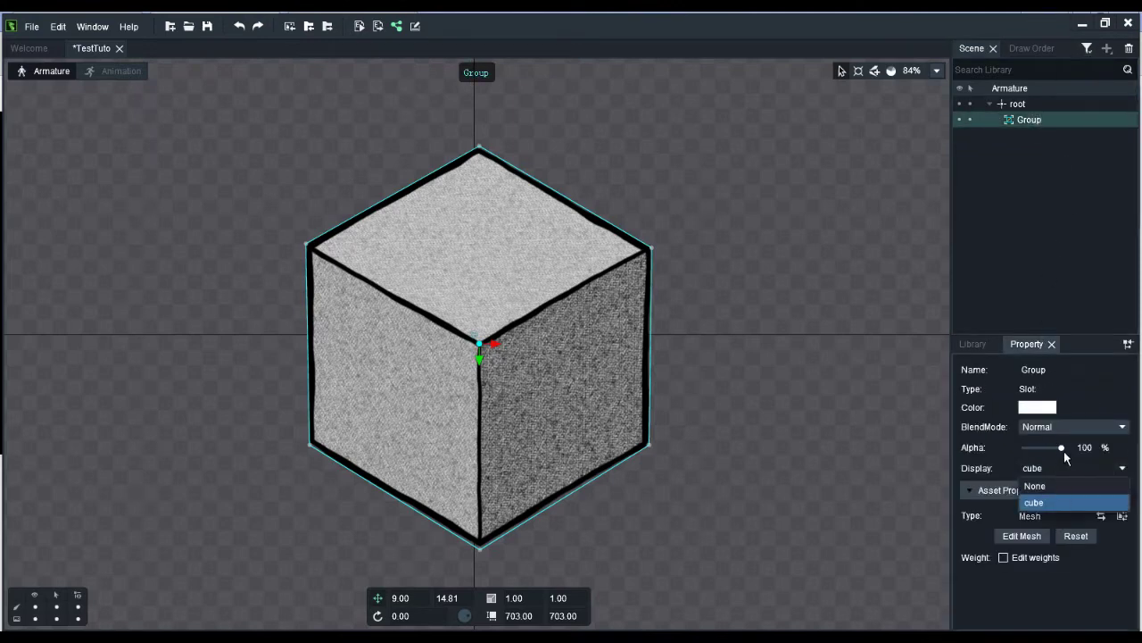
left_click(1055, 149)
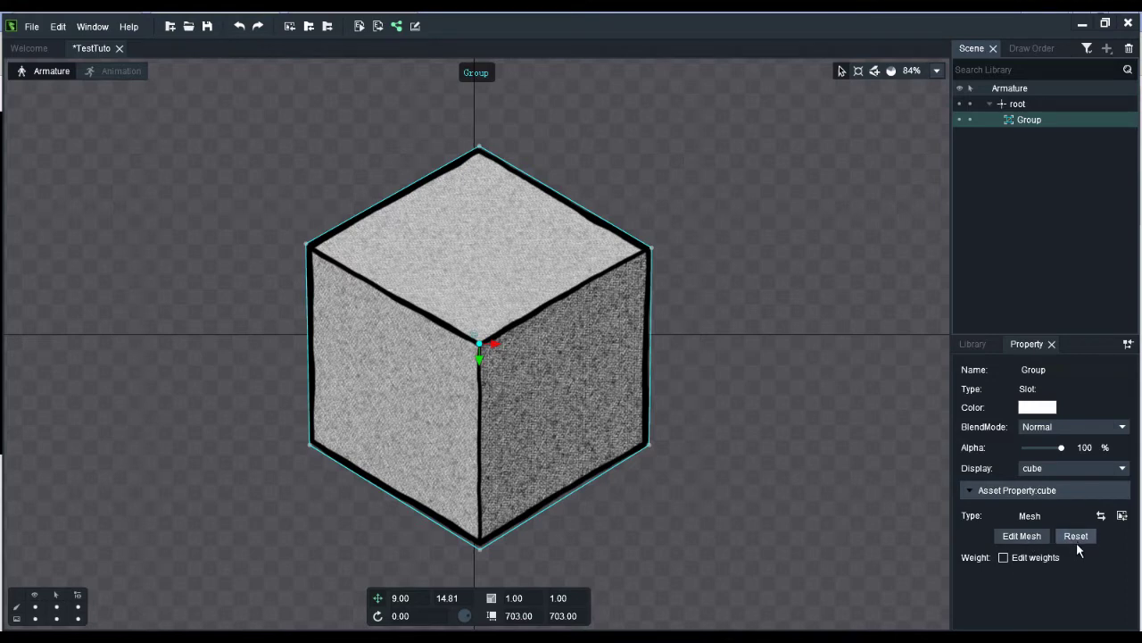
Reopen the cube's mesh for editing in a widened Mesh Editor, undoing any accidental vertex shift on the stage.
left_click(1018, 537)
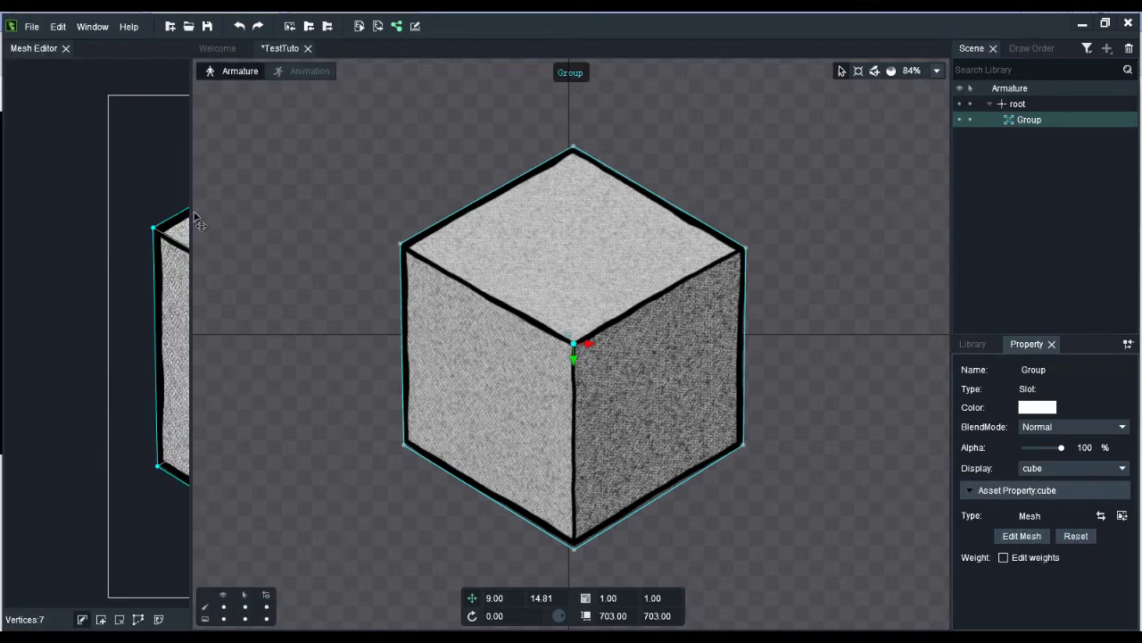
left_click_drag(198, 211, 420, 206)
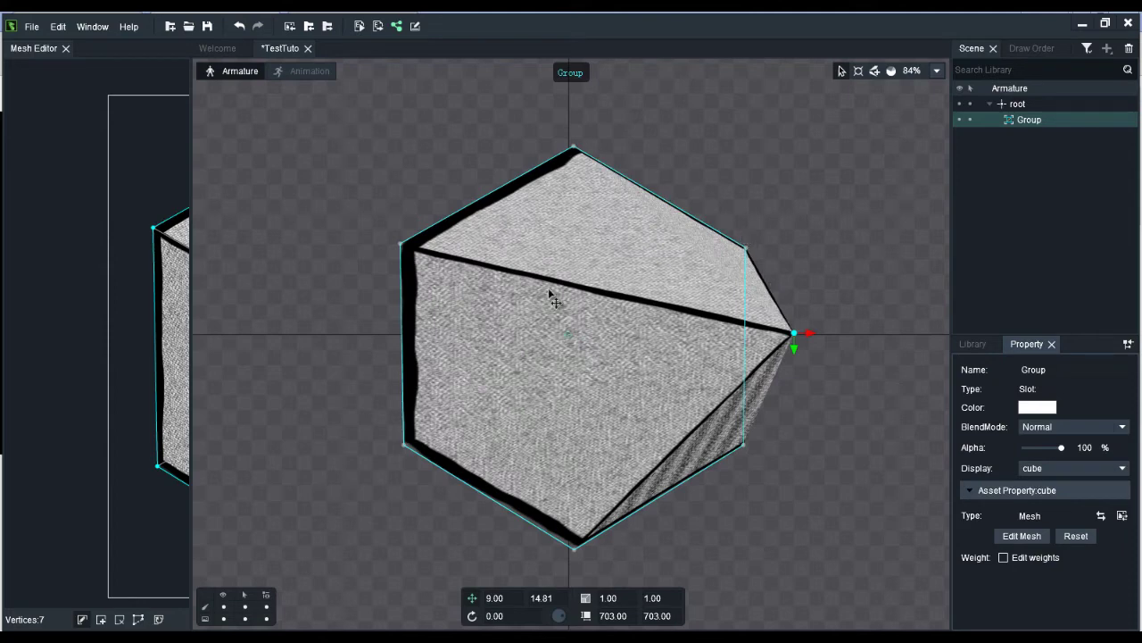
key("ctrl+z")
left_click_drag(191, 188, 669, 268)
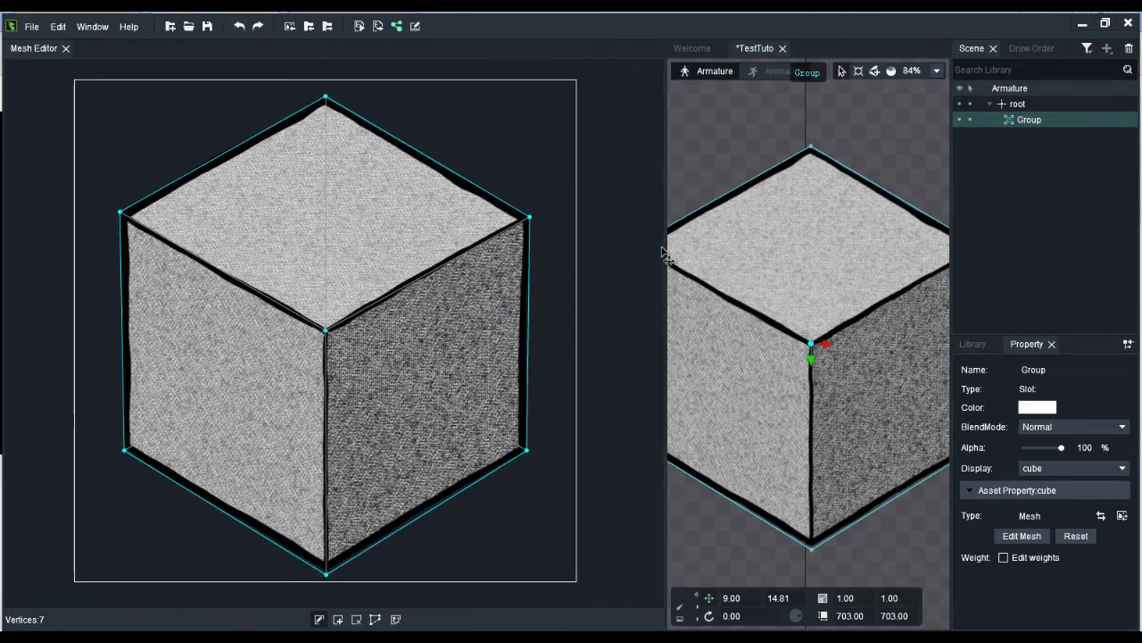
Delete the cube mesh's central vertex, recreate it where the three faces meet, and close the Mesh Editor.
left_click(358, 625)
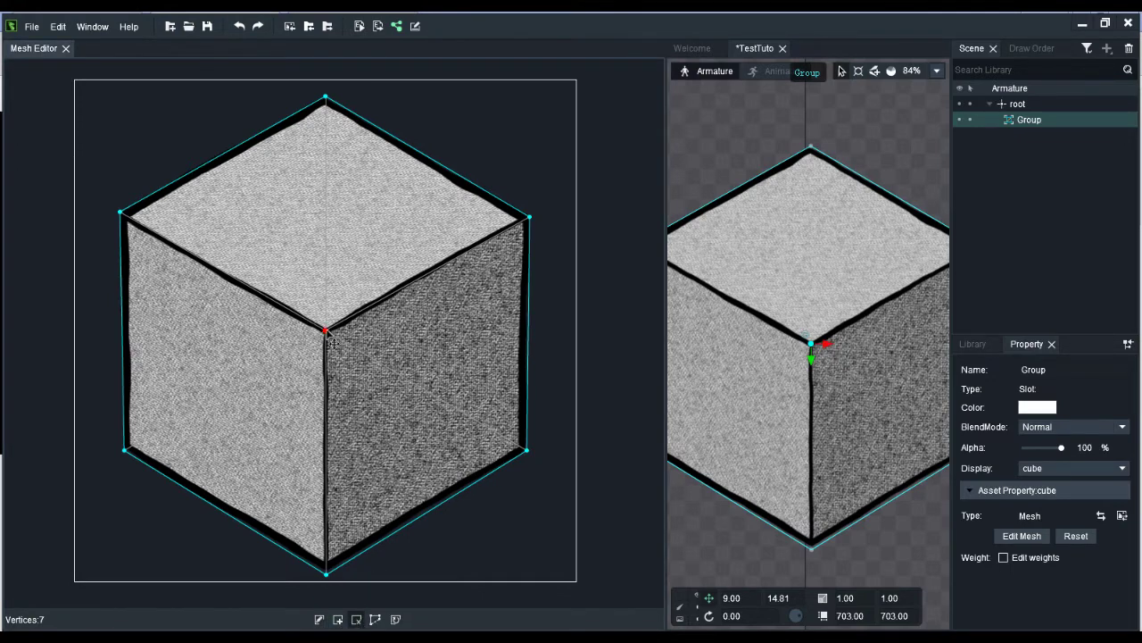
left_click(327, 332)
left_click(338, 619)
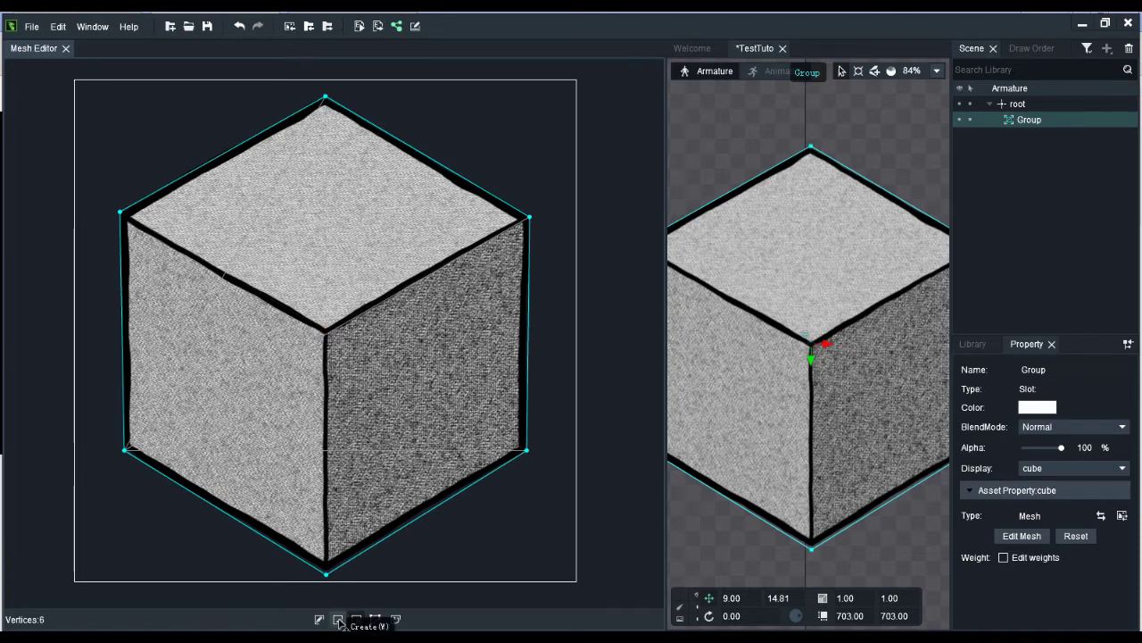
left_click(325, 332)
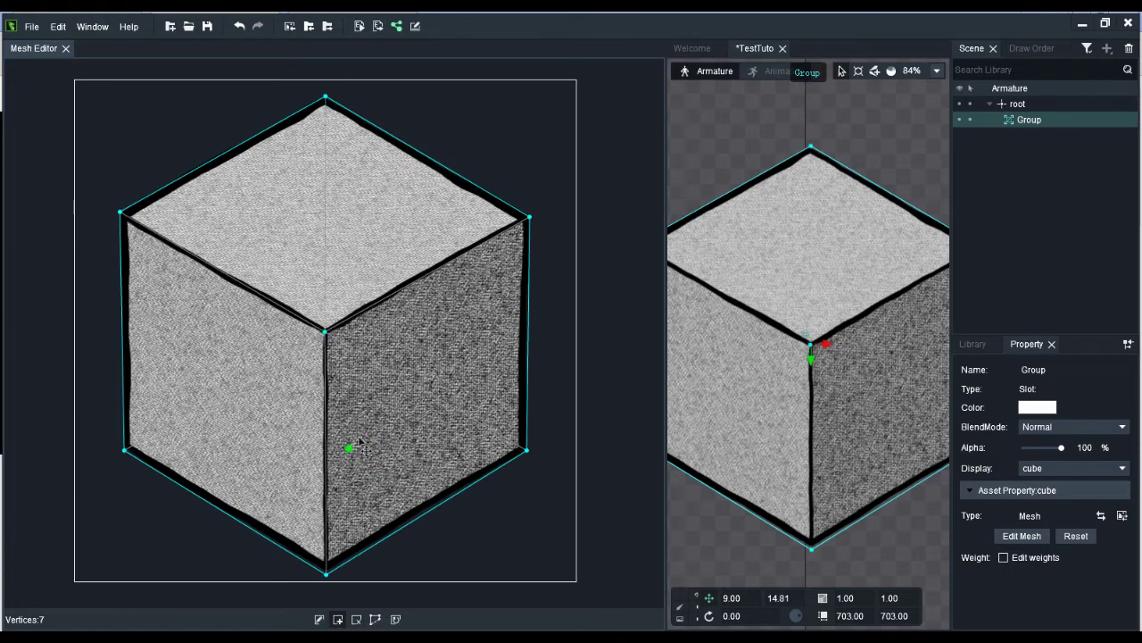
left_click(65, 48)
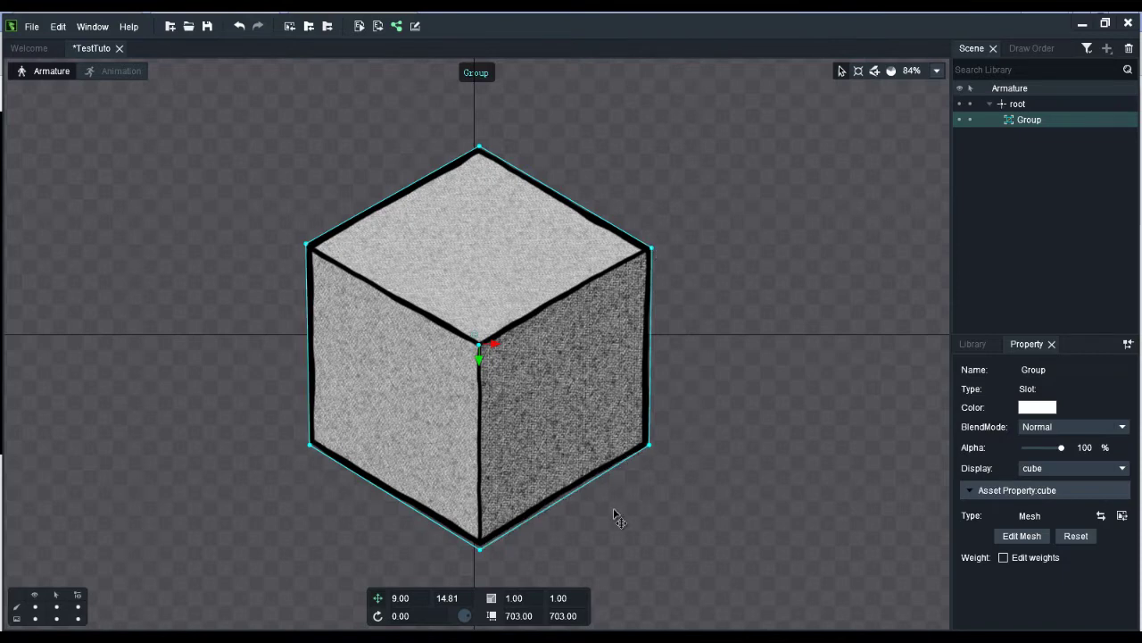
Create an upright root-level bone of length 100 beside the cube's right side and move it to about X 507, Y 10.
left_click(875, 71)
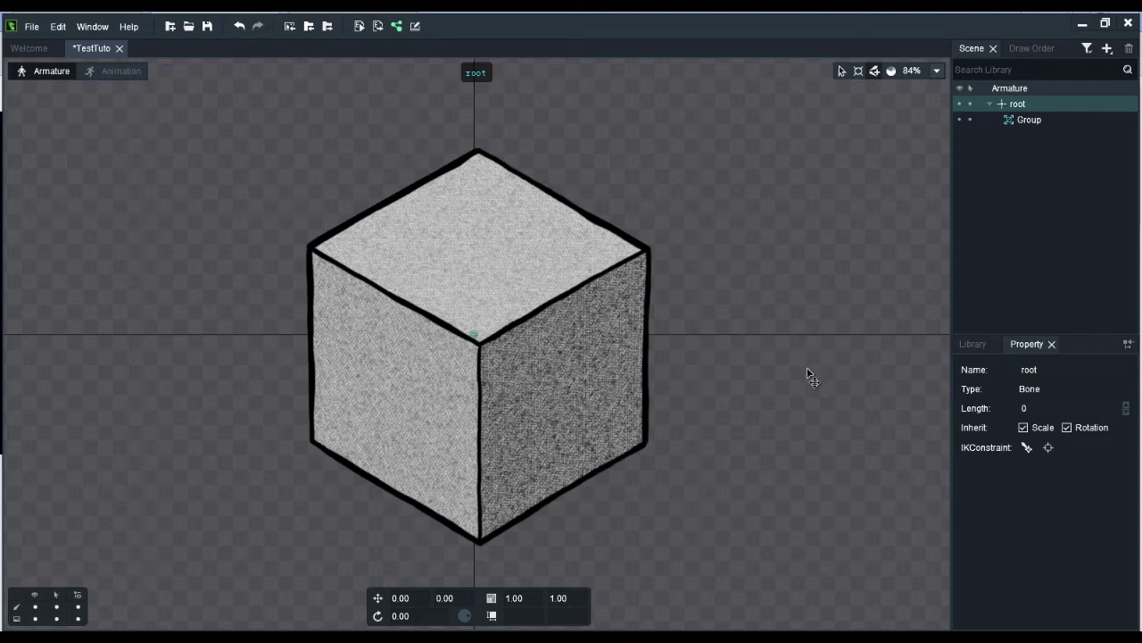
left_click_drag(807, 364, 809, 304)
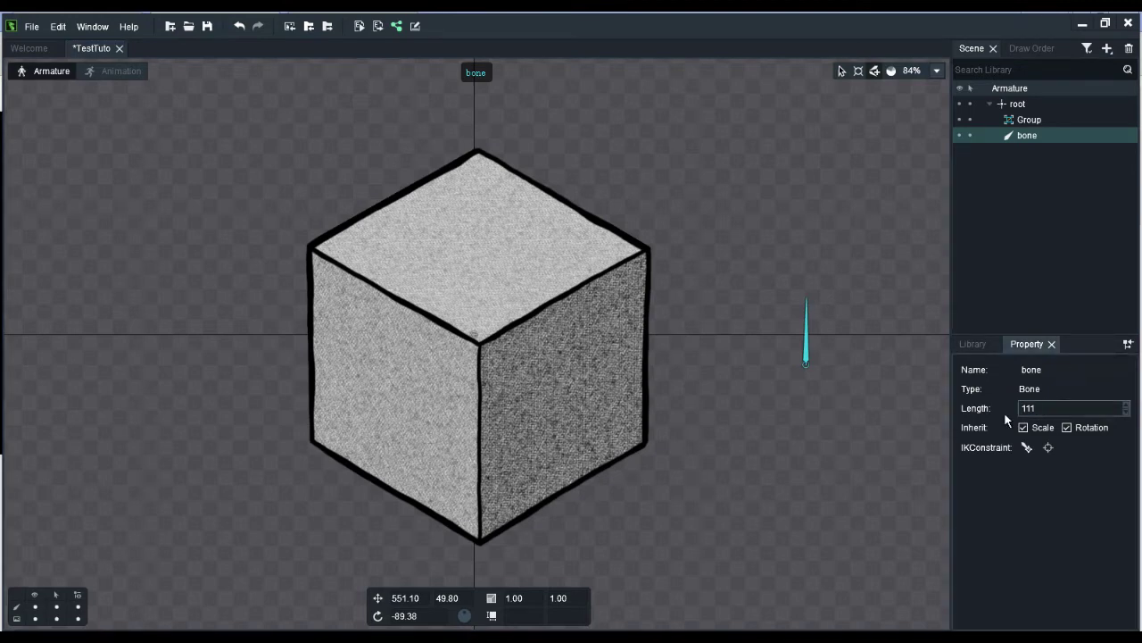
double_click(1037, 409)
type("100")
key("Return")
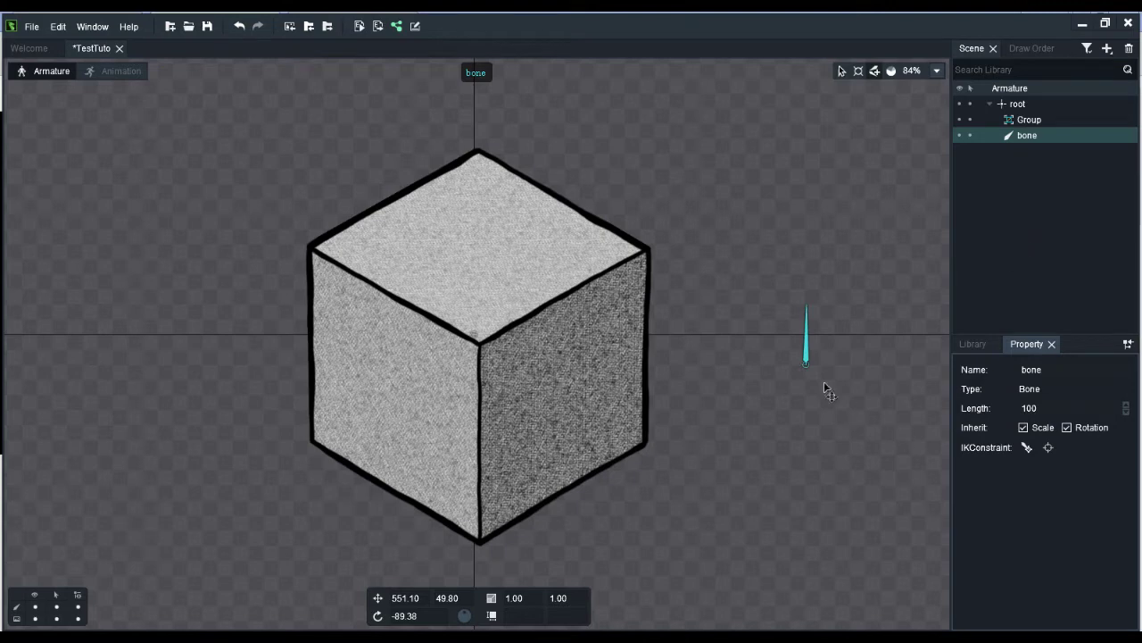
left_click(841, 71)
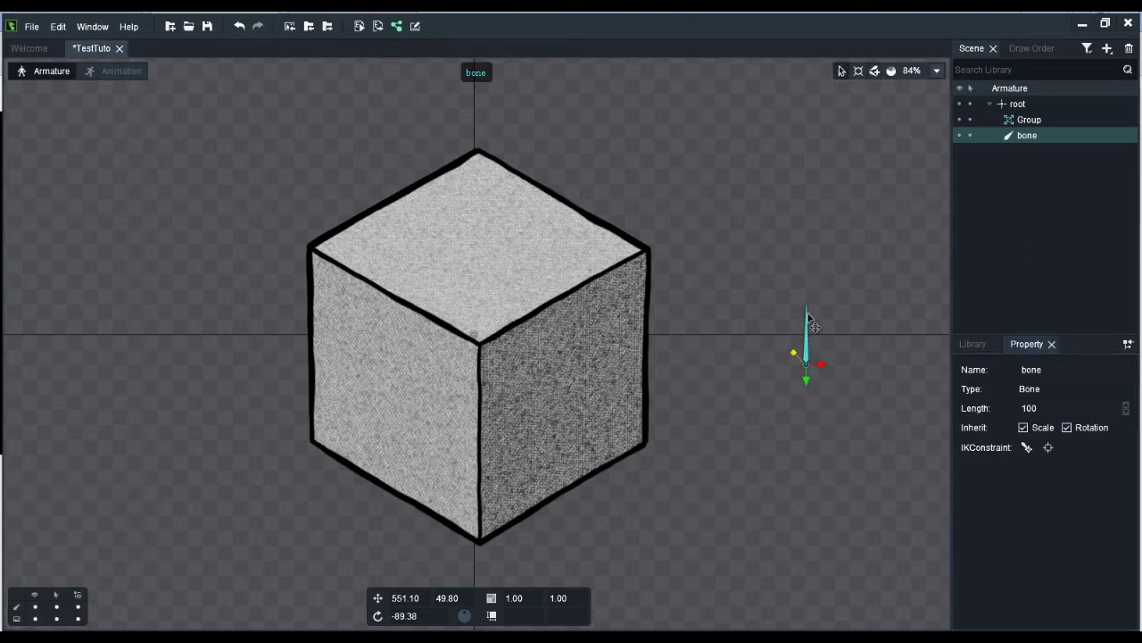
mouse_move(807, 315)
left_mouse_down()
mouse_move(806, 328)
mouse_move(679, 338)
mouse_move(801, 332)
mouse_move(699, 316)
mouse_move(799, 328)
left_mouse_up()
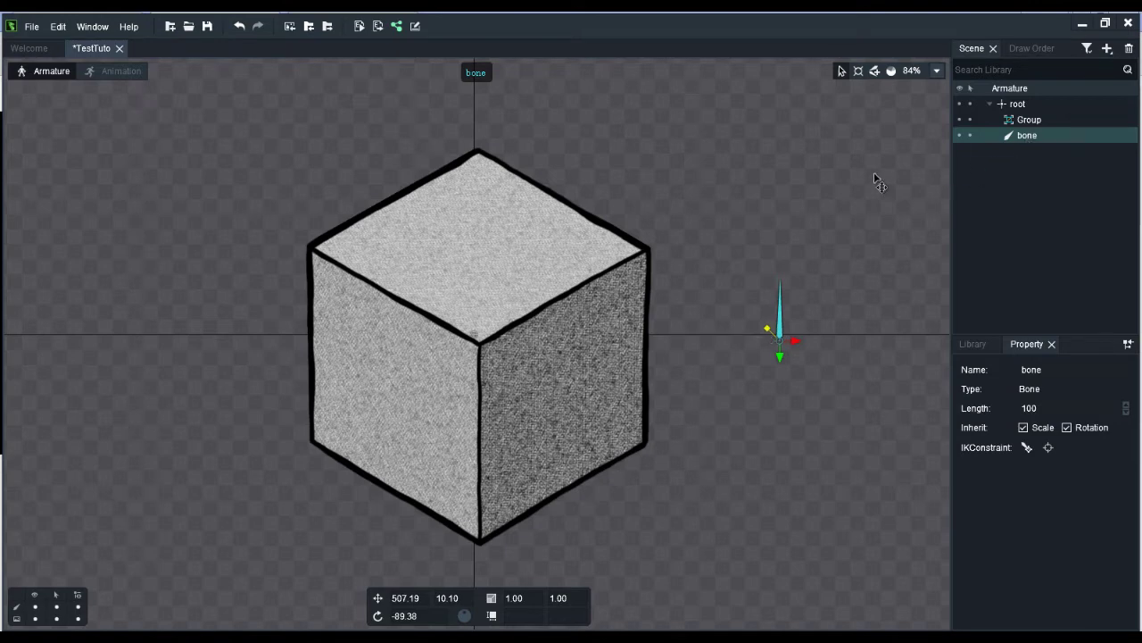
Draw a short child bone about 55 long below the cube's lower-left edge, binding the Group slot to it.
mouse_move(1041, 122)
left_click_drag(346, 513, 345, 487)
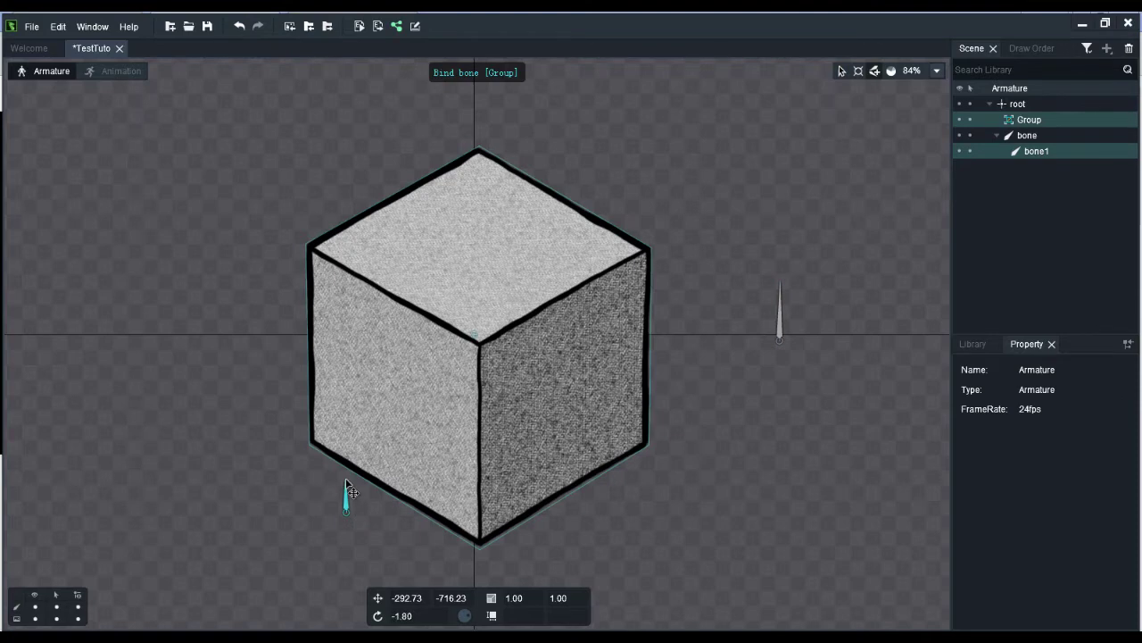
left_click_drag(348, 487, 350, 489)
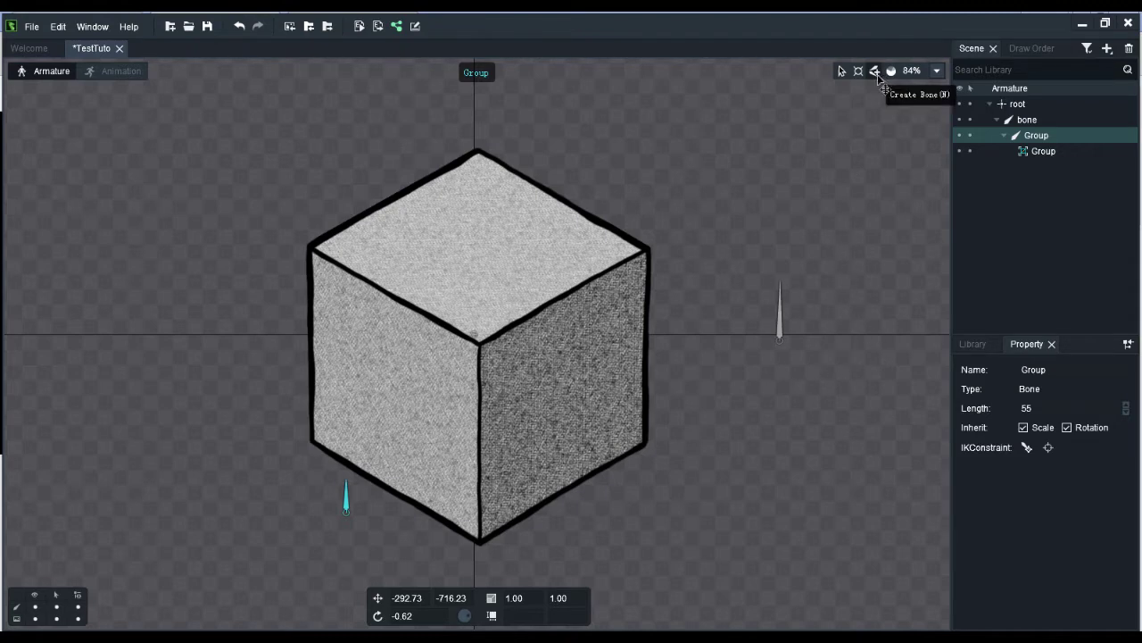
Examine the scene tree's options for adding a new bone and the insert choices available for root.
left_click(1111, 52)
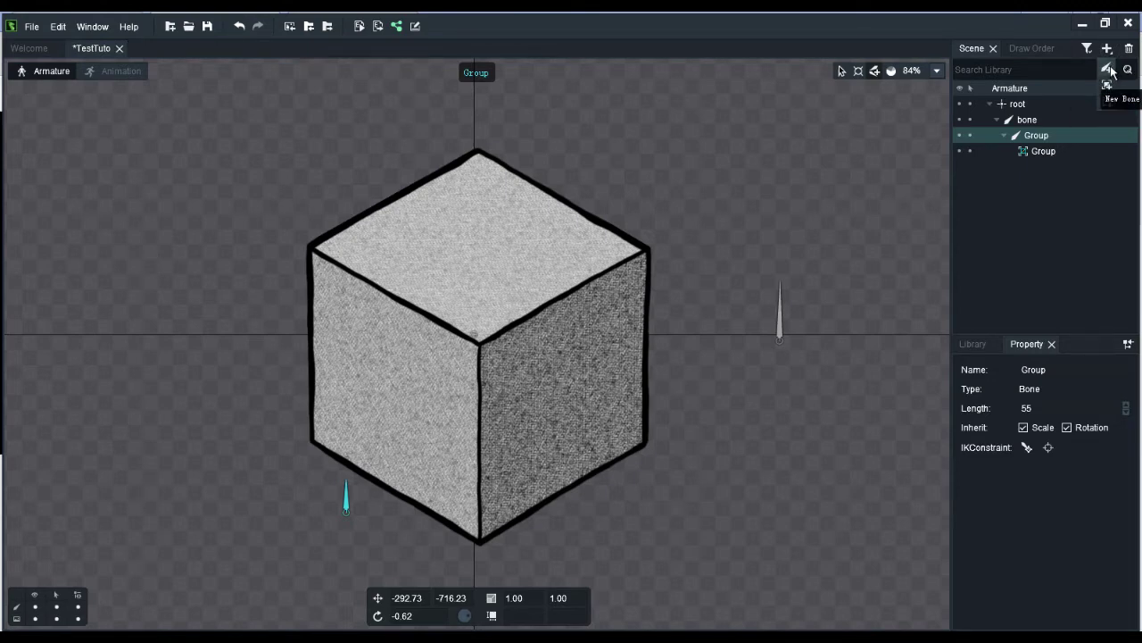
left_click(1027, 119)
left_click(1026, 105)
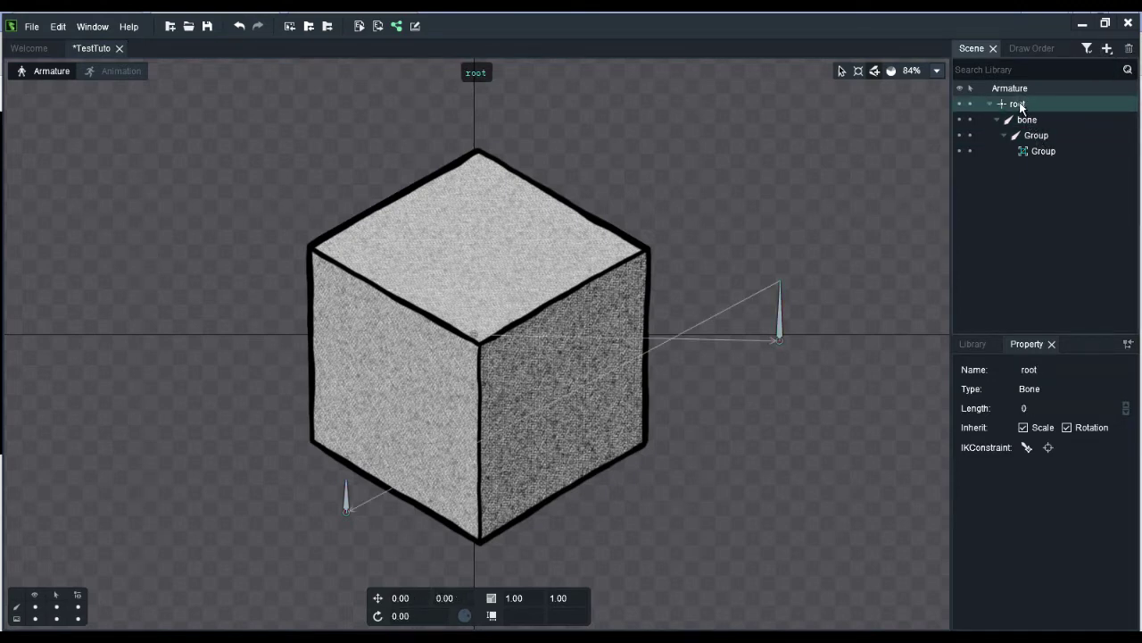
right_click(1020, 107)
mouse_move(1079, 130)
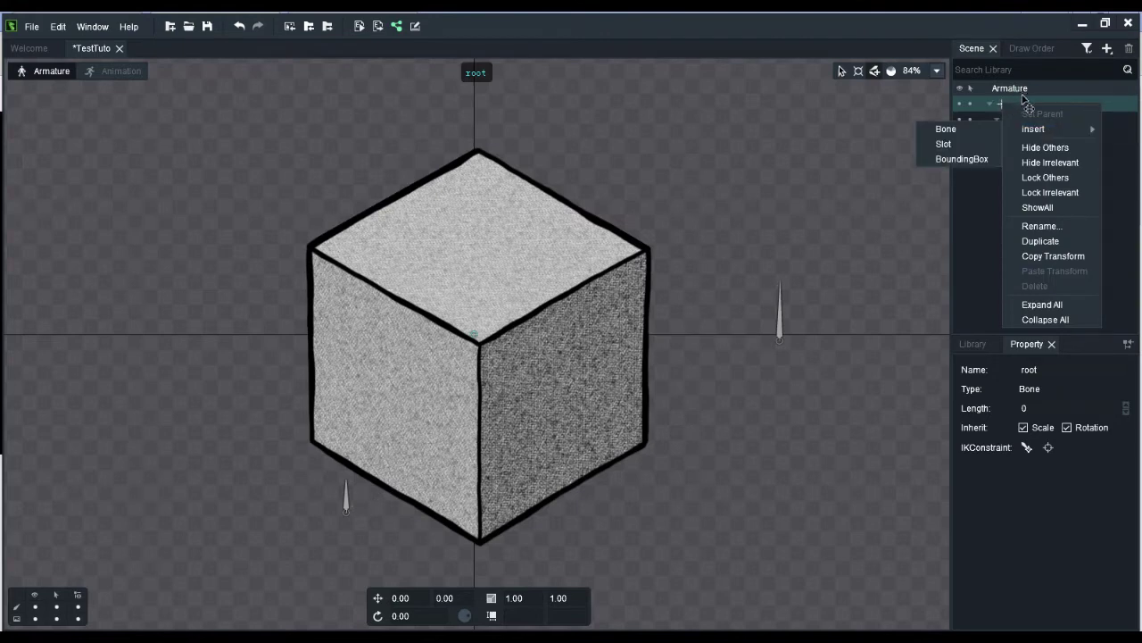
left_click(839, 37)
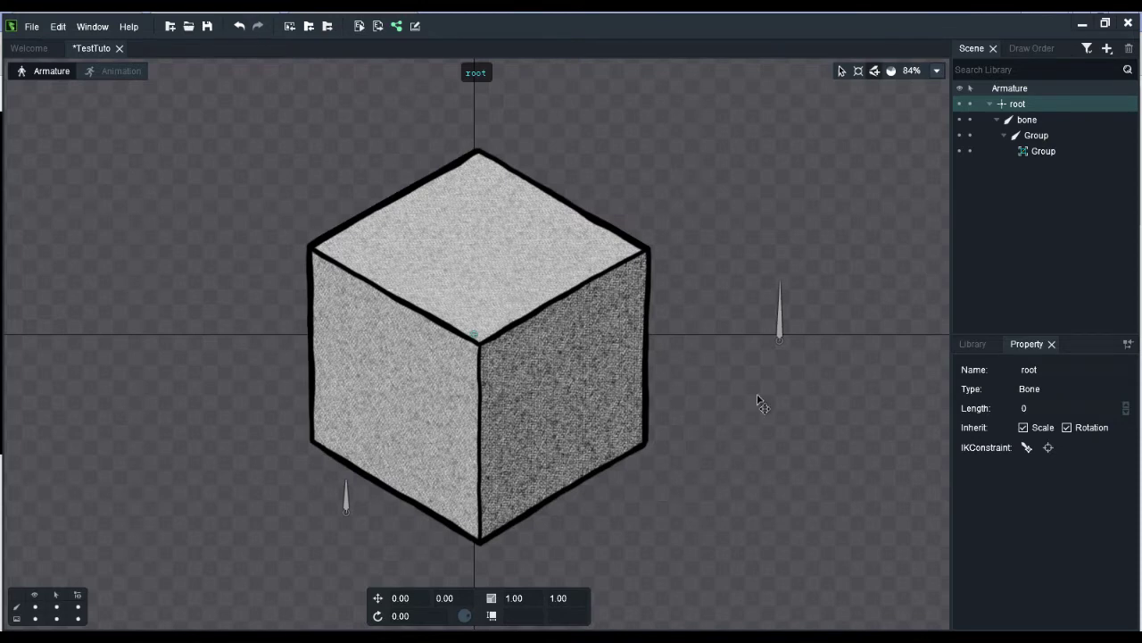
Move the Group slot back directly under root and delete the Group bone it was bound to.
left_click(348, 504)
left_click(1052, 153)
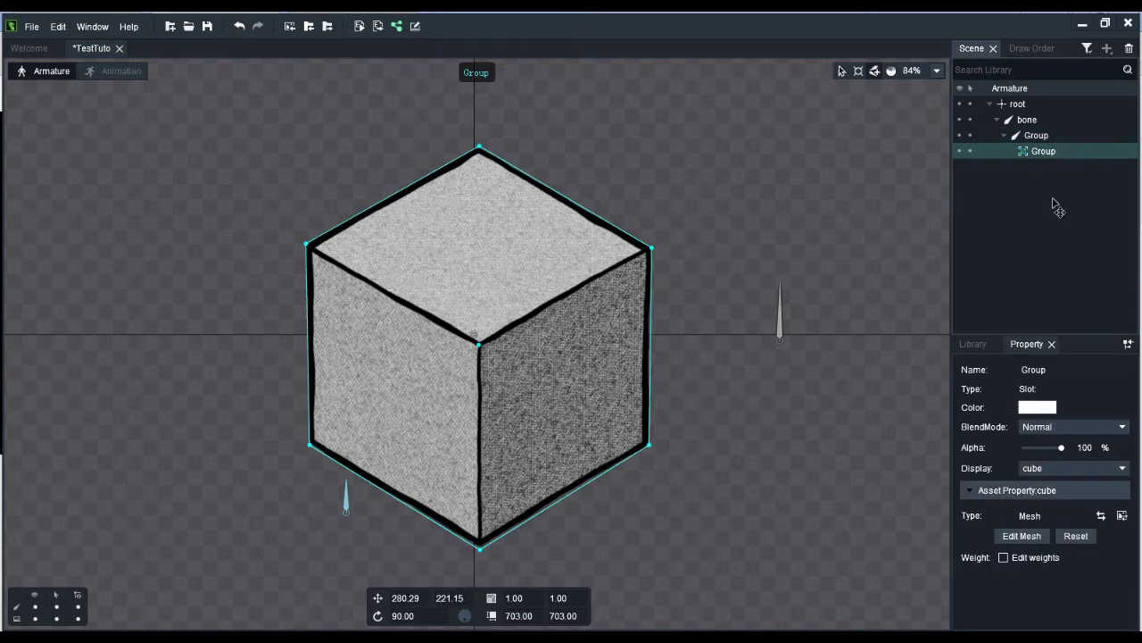
left_click(1035, 136)
left_click(1049, 153)
left_click_drag(1052, 153, 1043, 109)
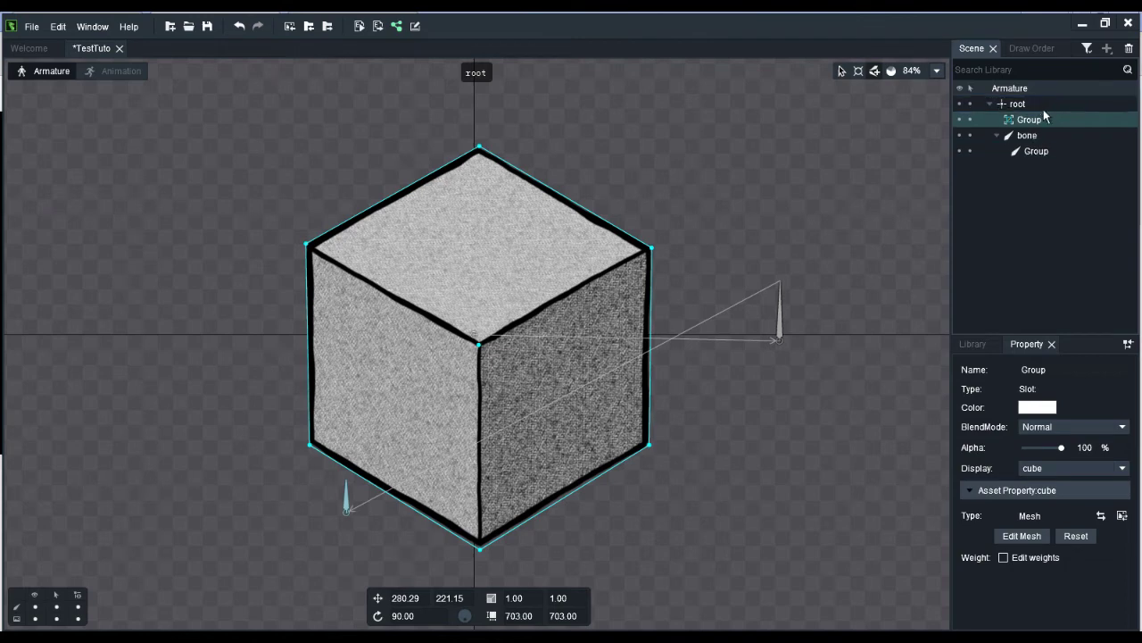
left_click(1040, 151)
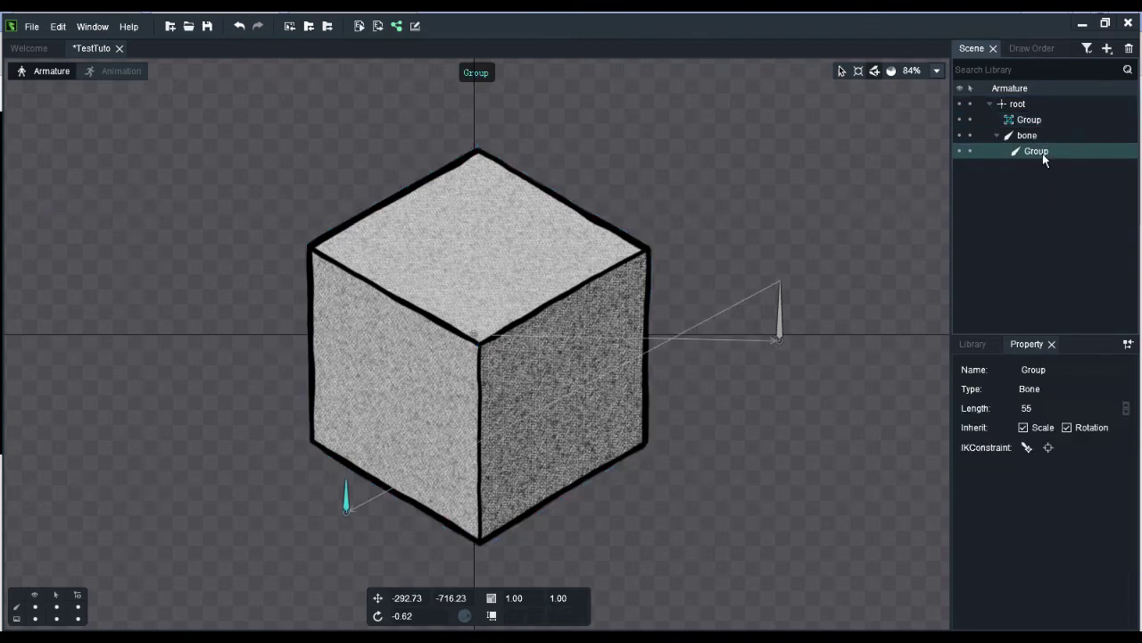
key("Delete")
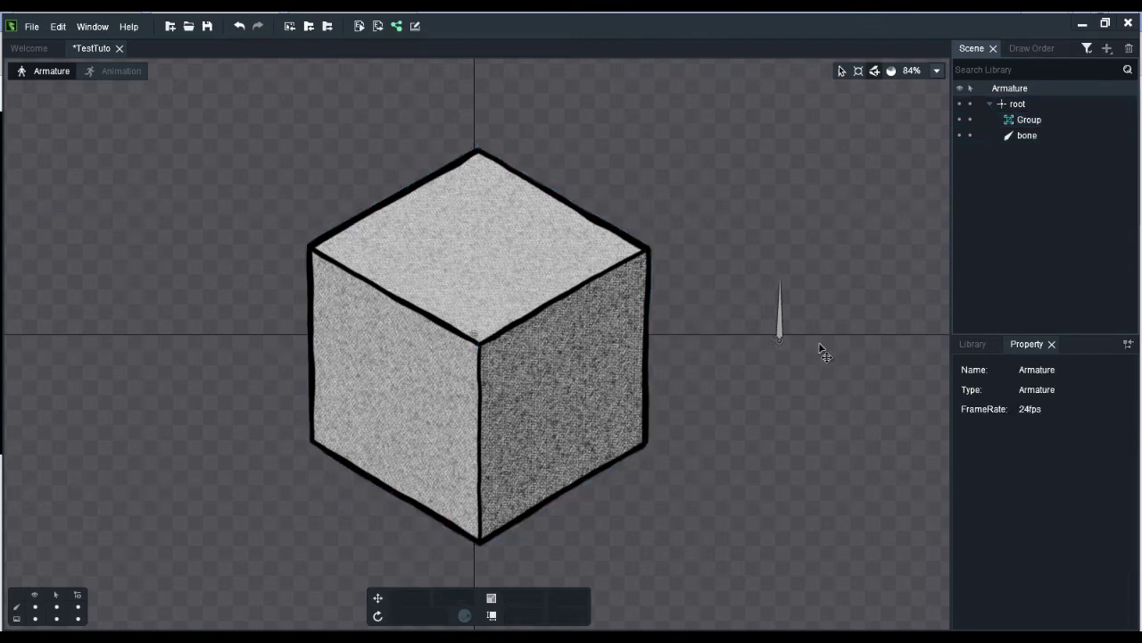
Try drawing child bones under the existing bone, first beside it and then left of the cube, undoing each one.
left_click(782, 329)
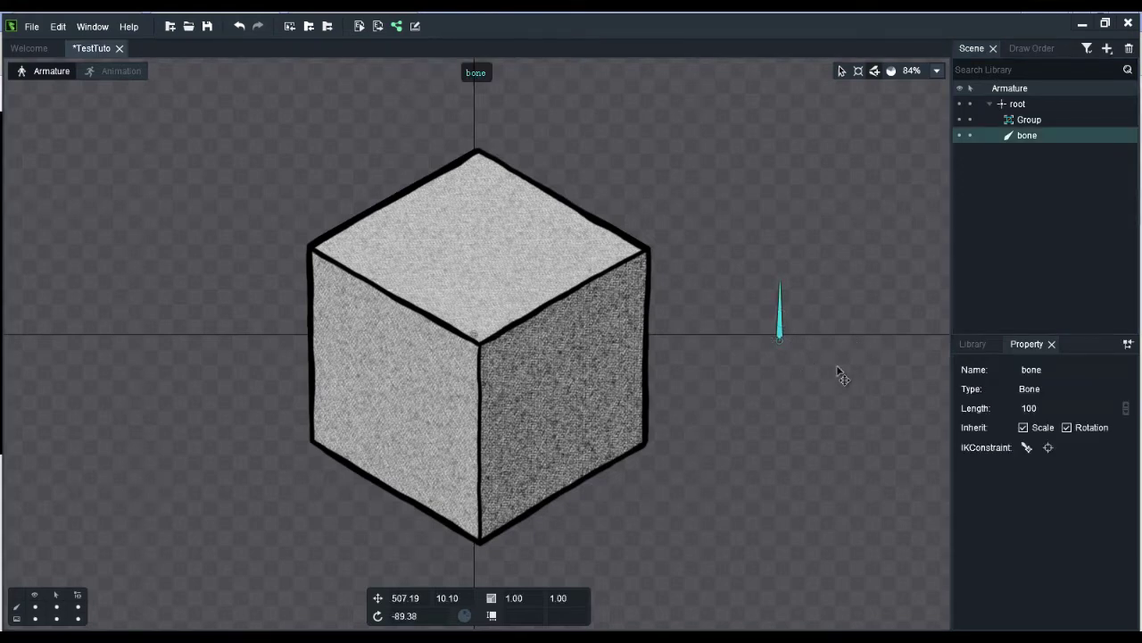
left_click(875, 71)
left_click(1017, 104)
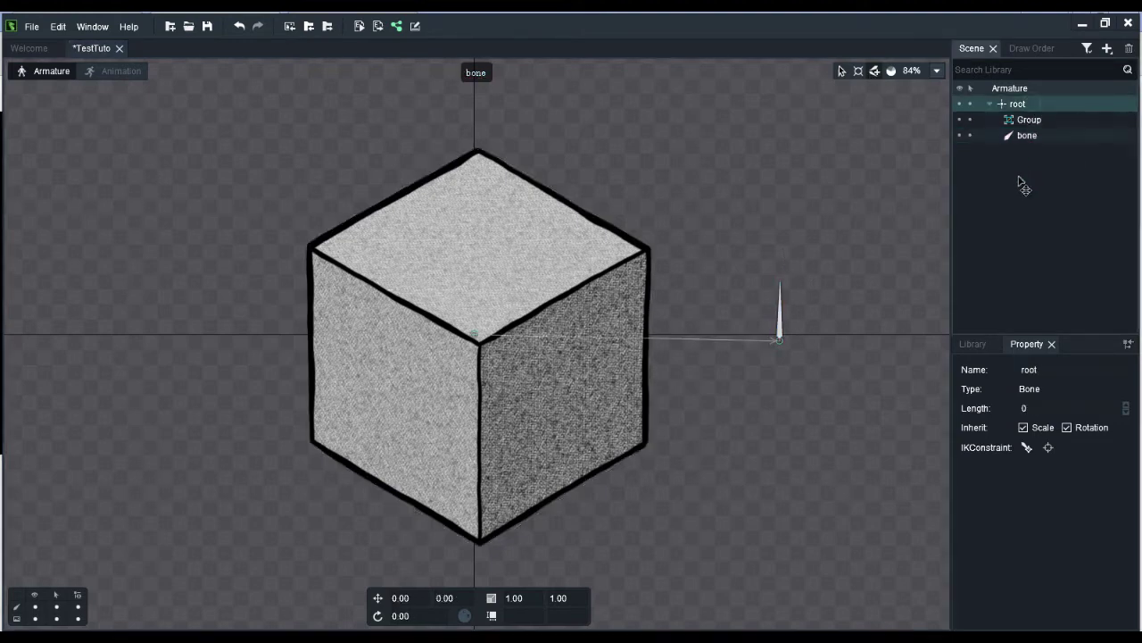
left_click(1031, 136)
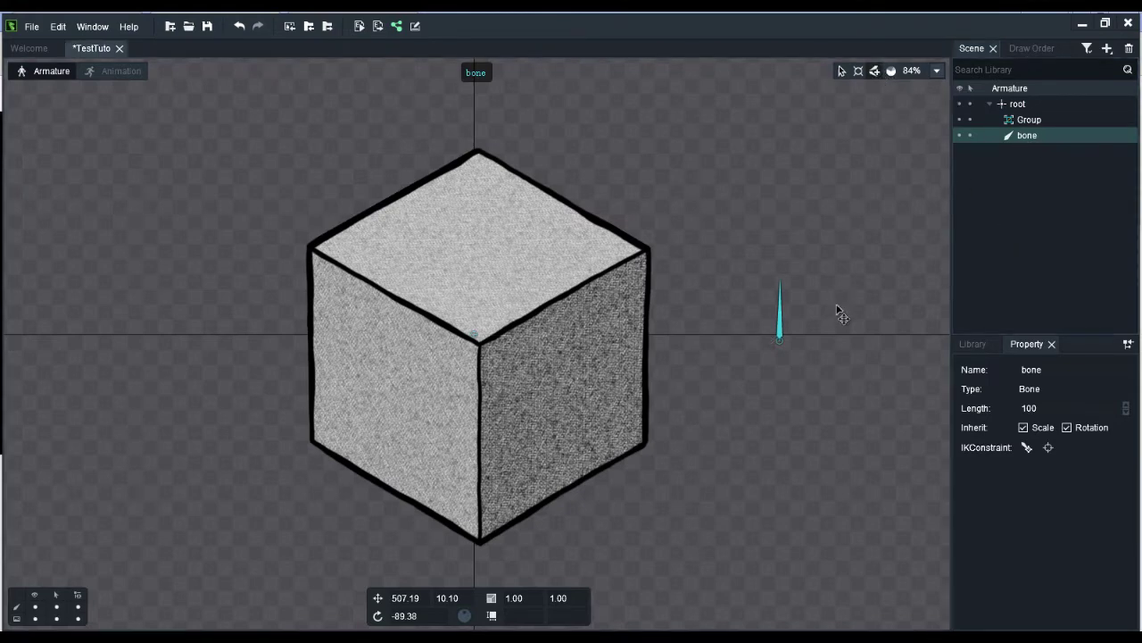
left_click_drag(835, 320, 834, 258)
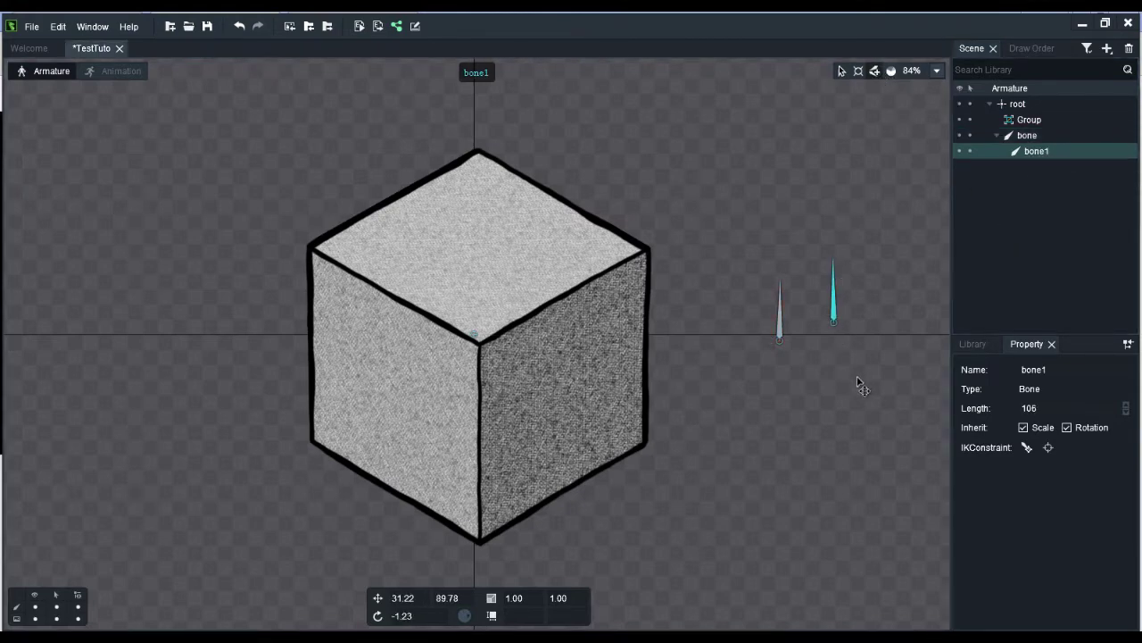
key("ctrl+z")
left_click_drag(76, 369, 85, 230)
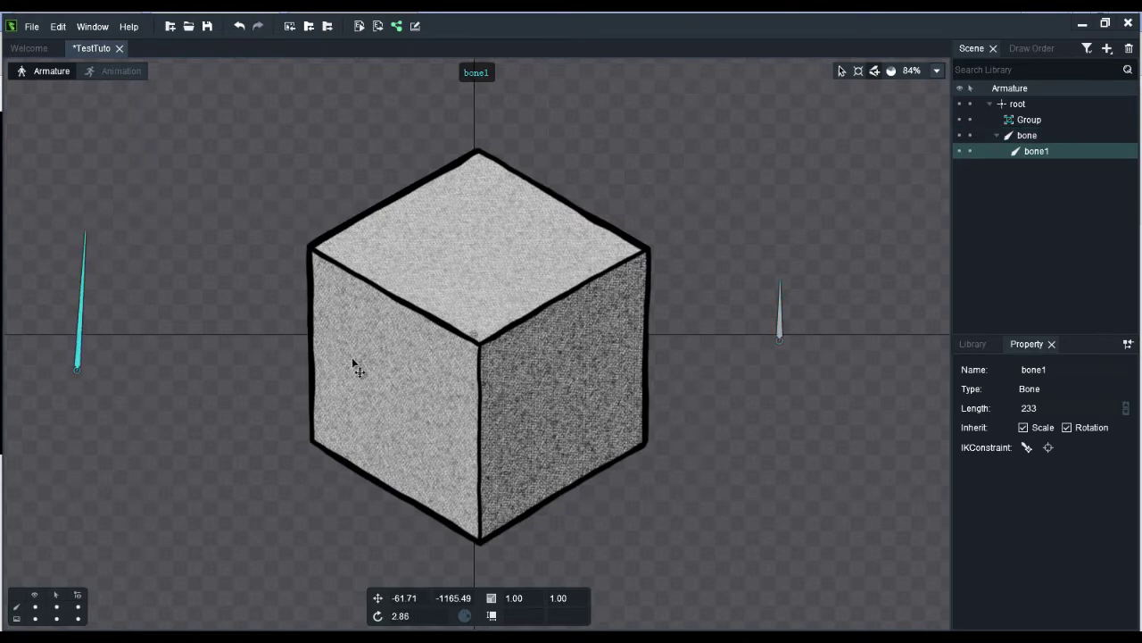
key("ctrl+z")
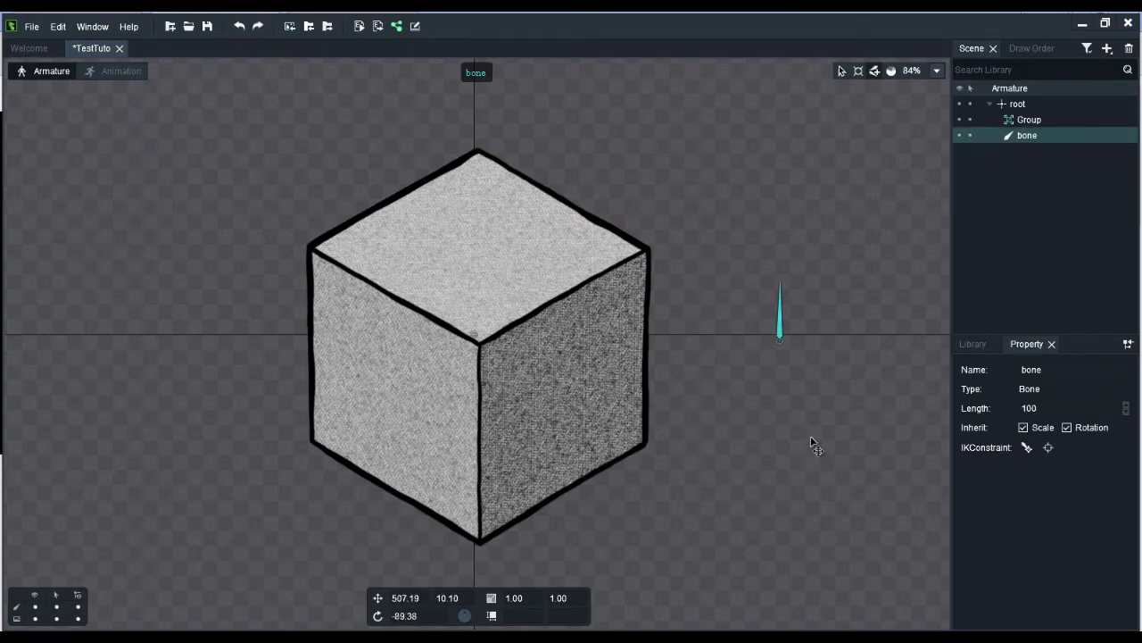
Try drawing two sibling bones under root to the right of the existing bone, and undo both.
left_click(1017, 104)
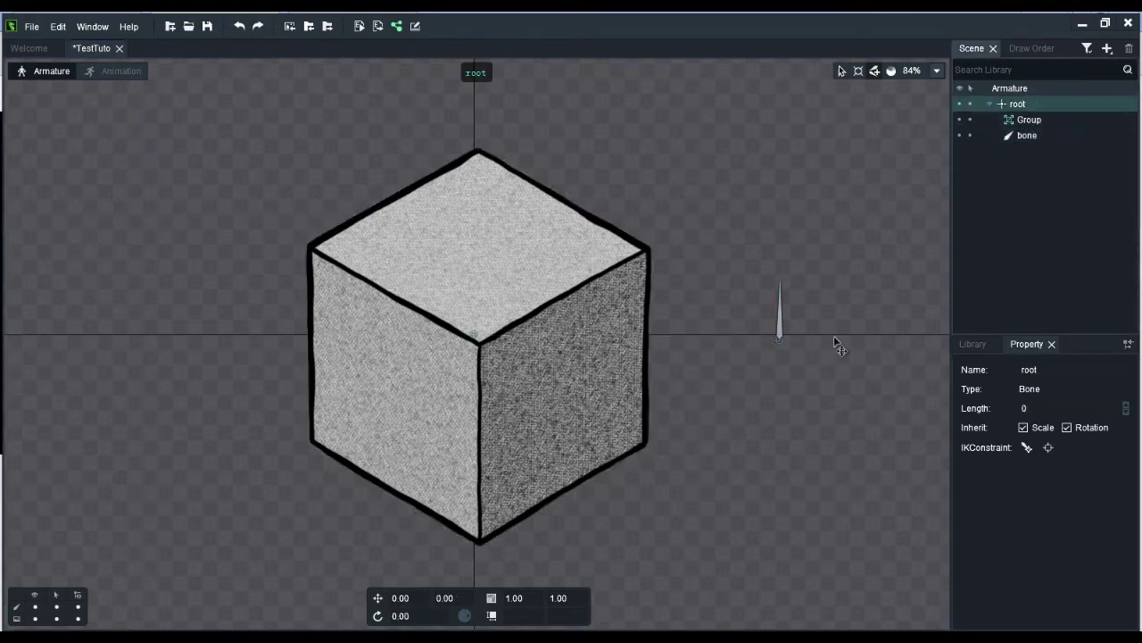
left_click_drag(830, 345, 831, 293)
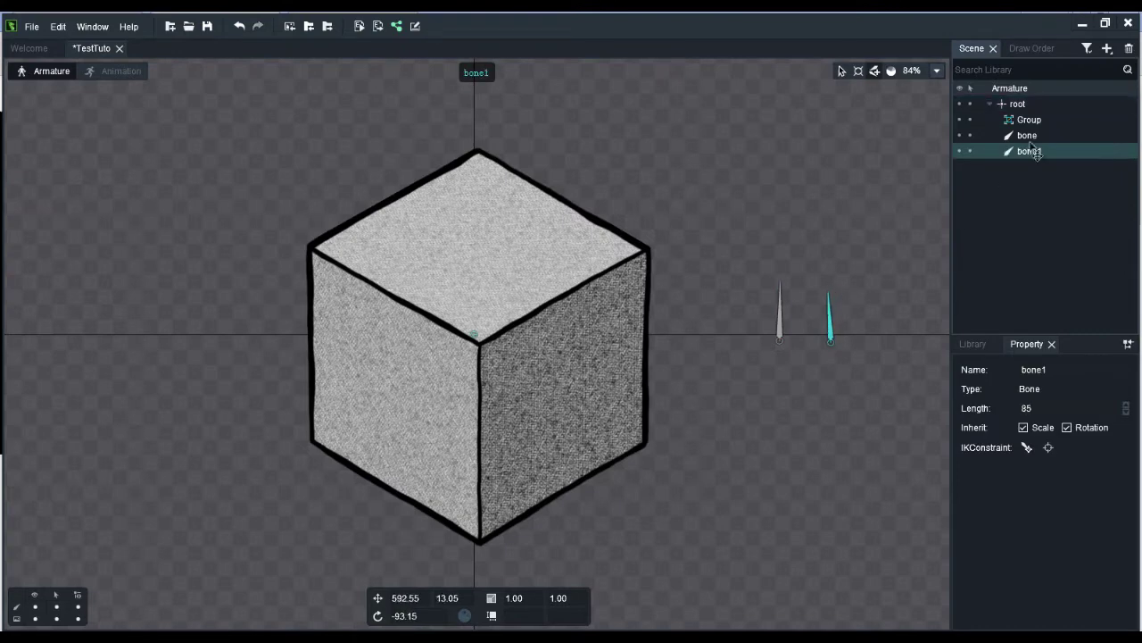
left_click(1046, 105)
left_click_drag(872, 345, 873, 284)
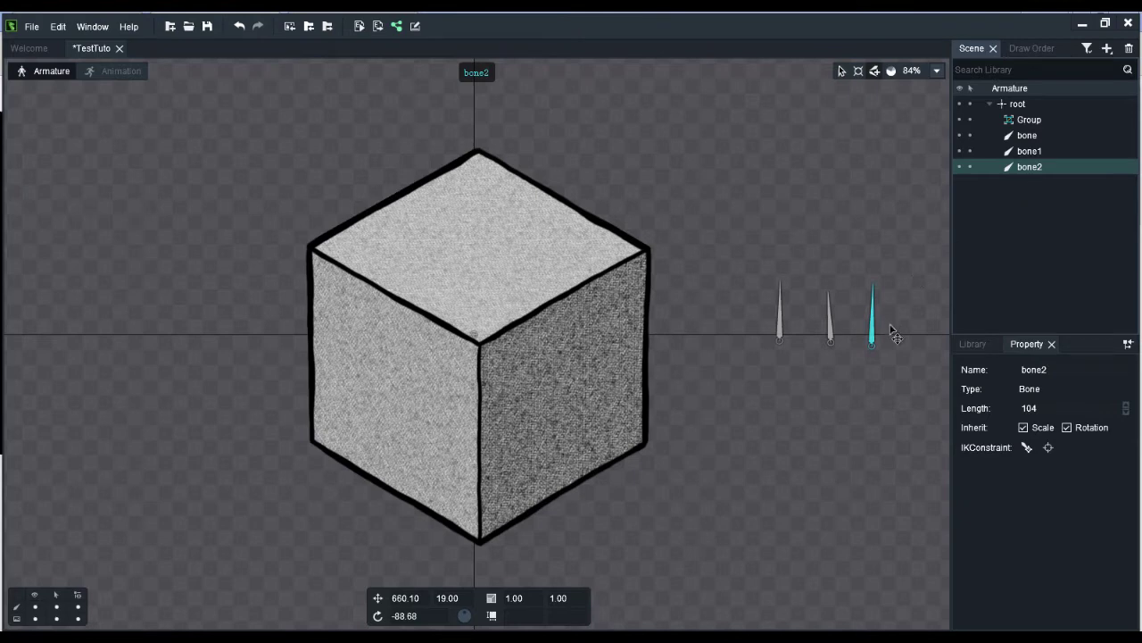
key("ctrl+z")
key("ctrl+z")
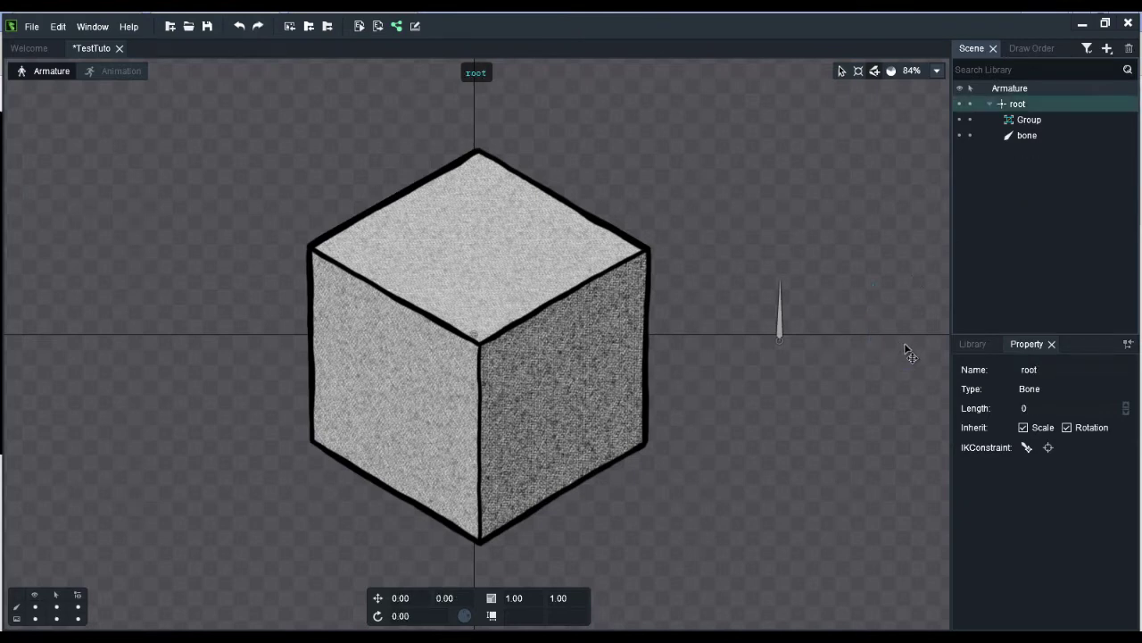
Hide everything irrelevant to the bone using the Hide Irrelevant command.
left_click(1027, 136)
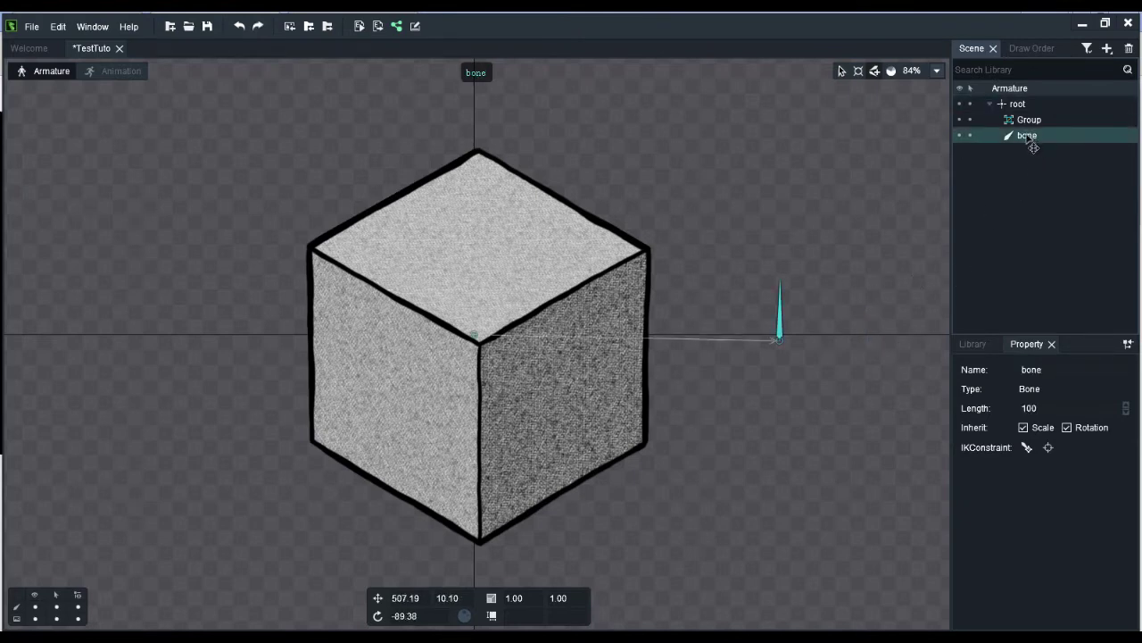
right_click(1037, 139)
mouse_move(1071, 165)
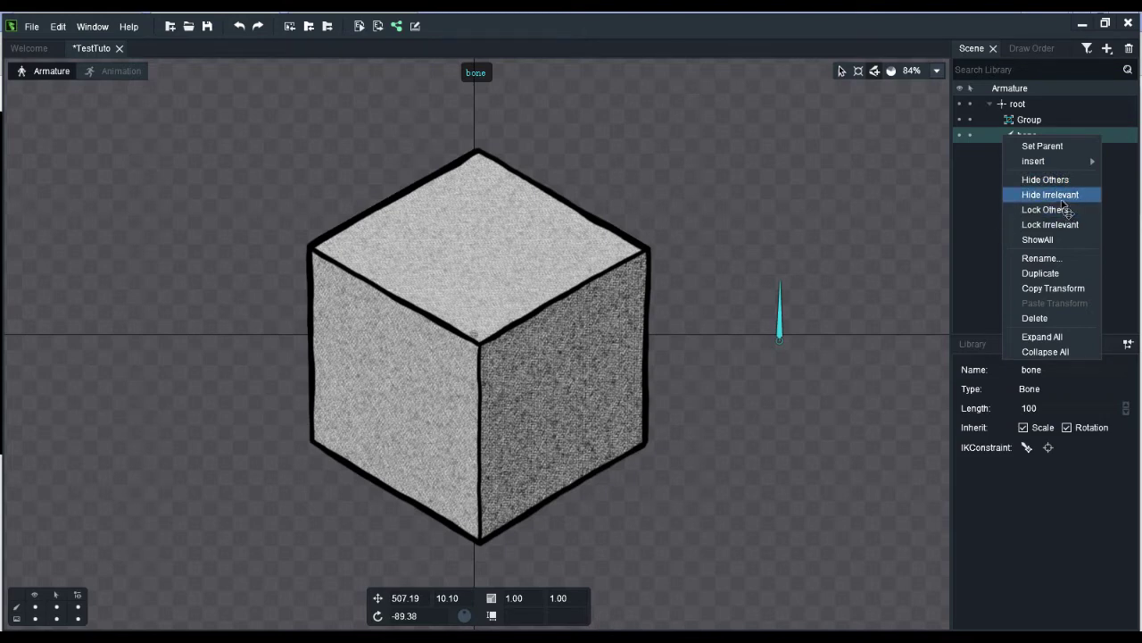
left_click(1078, 196)
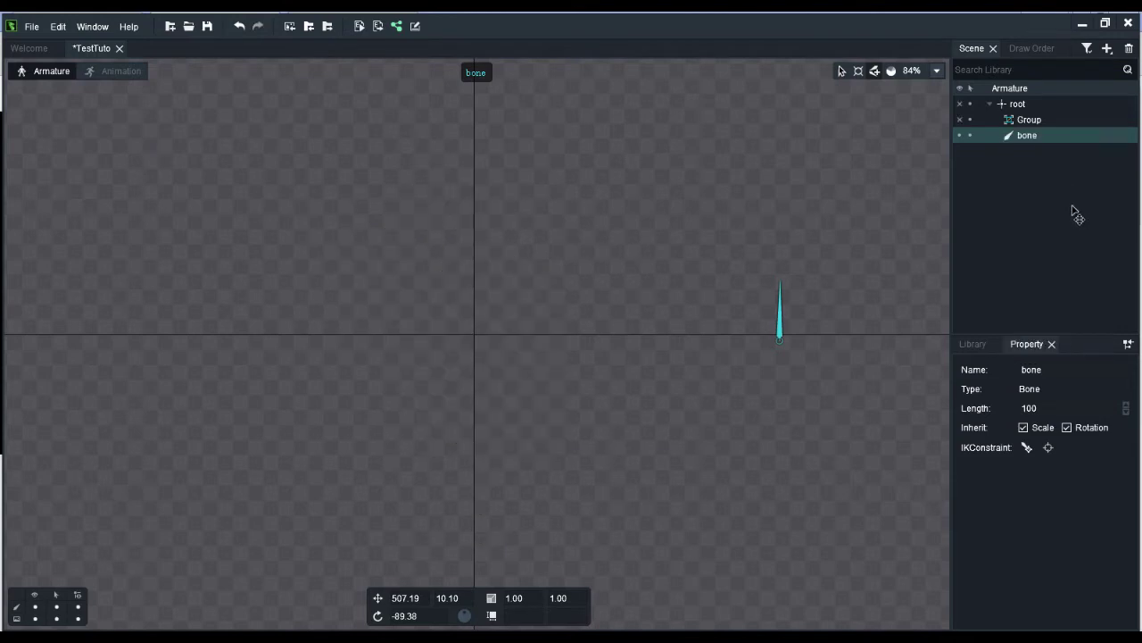
Toggle the Group slot's visibility on and off in the scene tree, leaving it hidden.
left_click(963, 117)
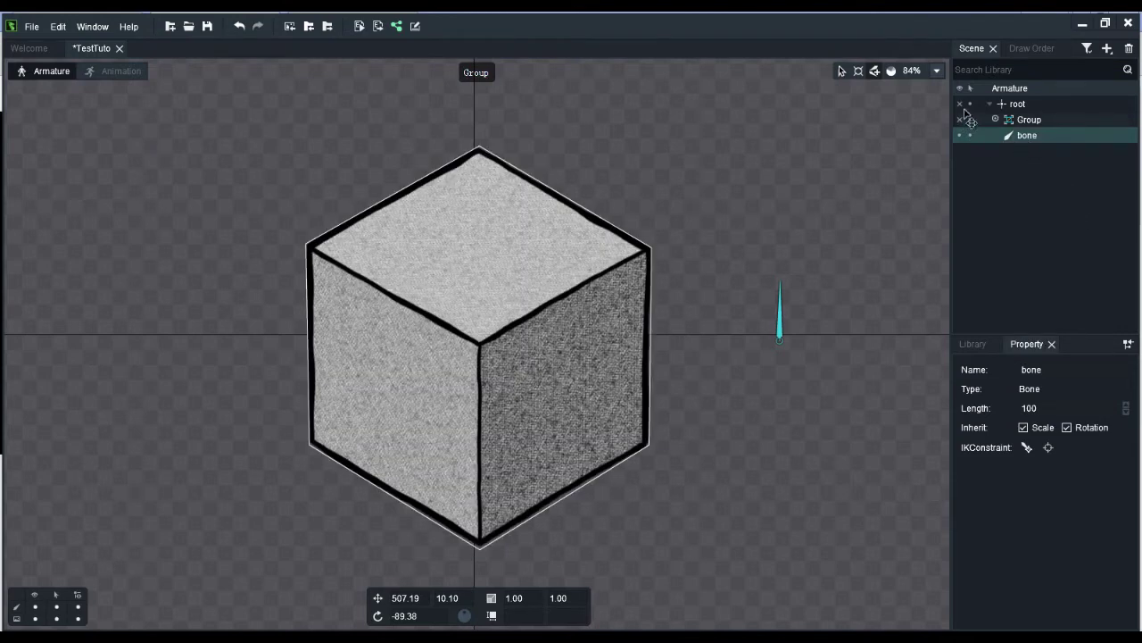
left_click(963, 117)
left_click(963, 117)
left_click(963, 117)
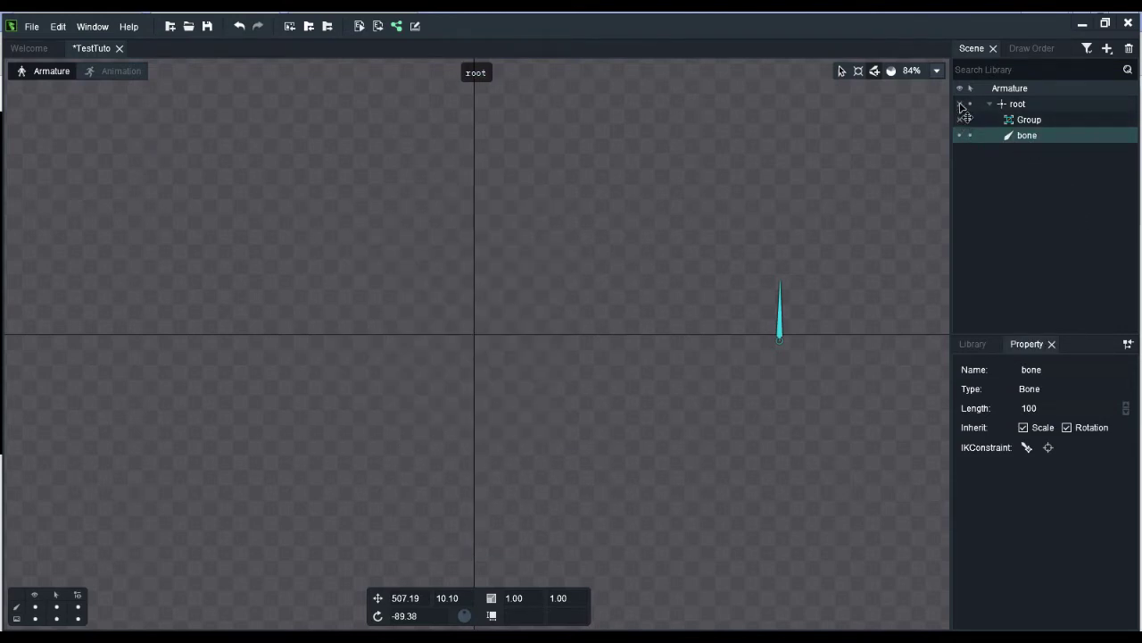
Restore everything hidden with ShowAll, and toggle the whole armature's visibility off and back on.
right_click(1036, 137)
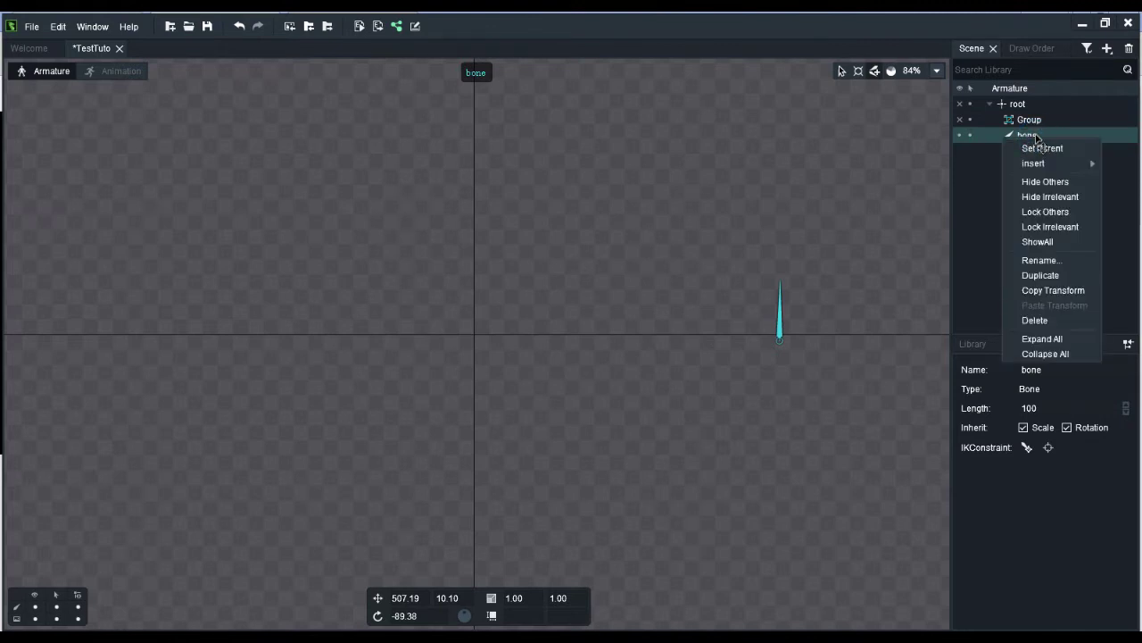
left_click(1057, 242)
left_click(960, 88)
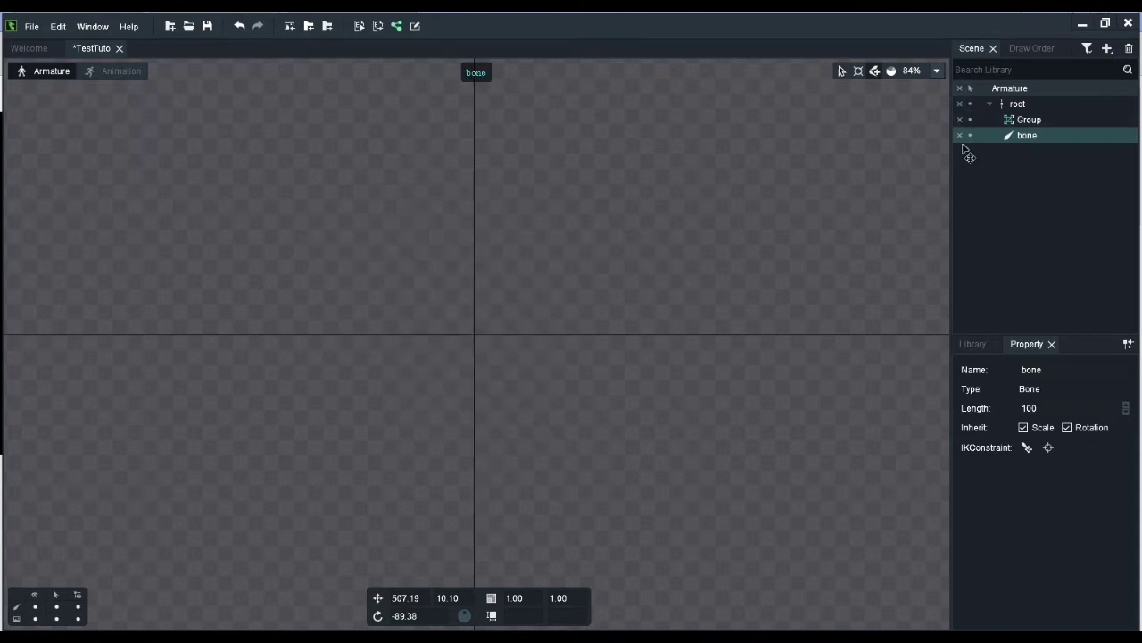
left_click(961, 89)
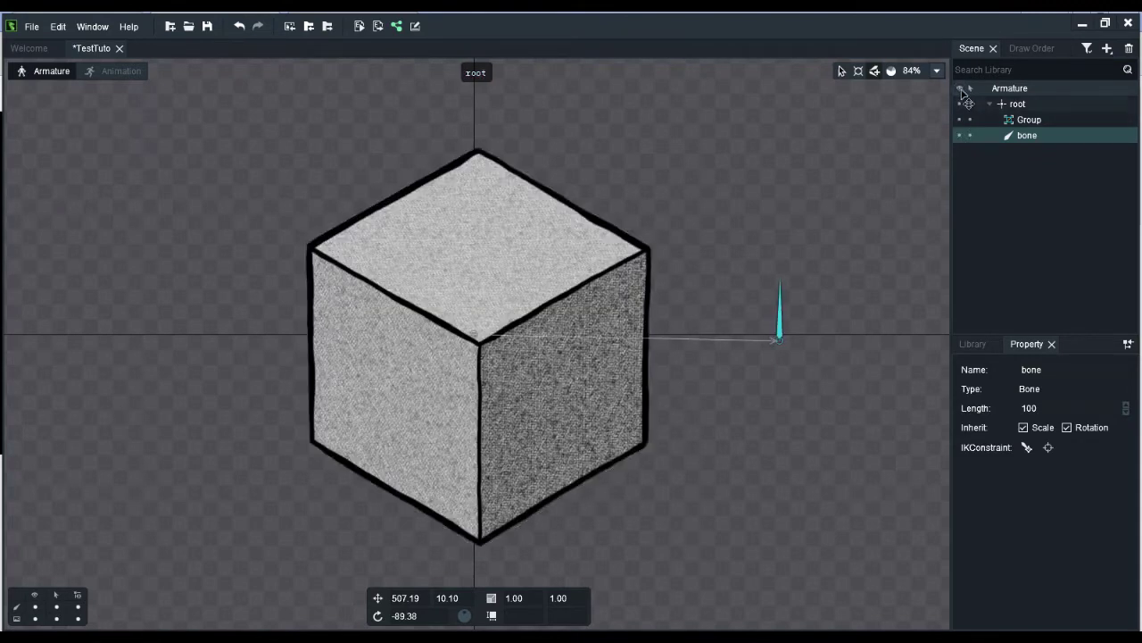
Try hiding everything irrelevant to the bone with Hide Irrelevant, and undo it.
right_click(1032, 135)
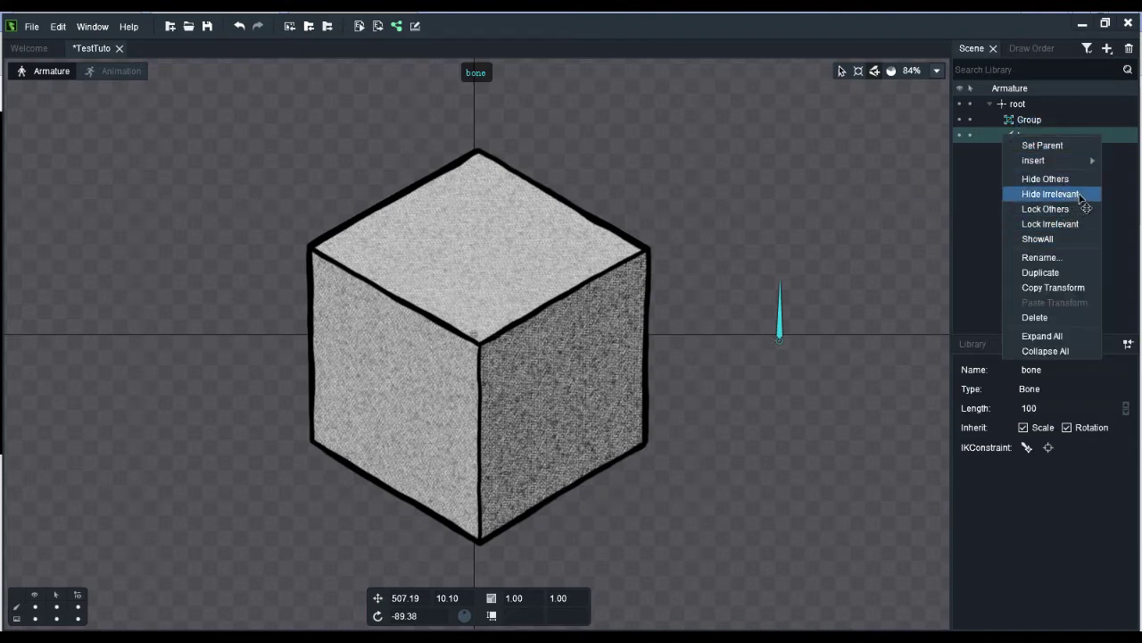
left_click(1087, 197)
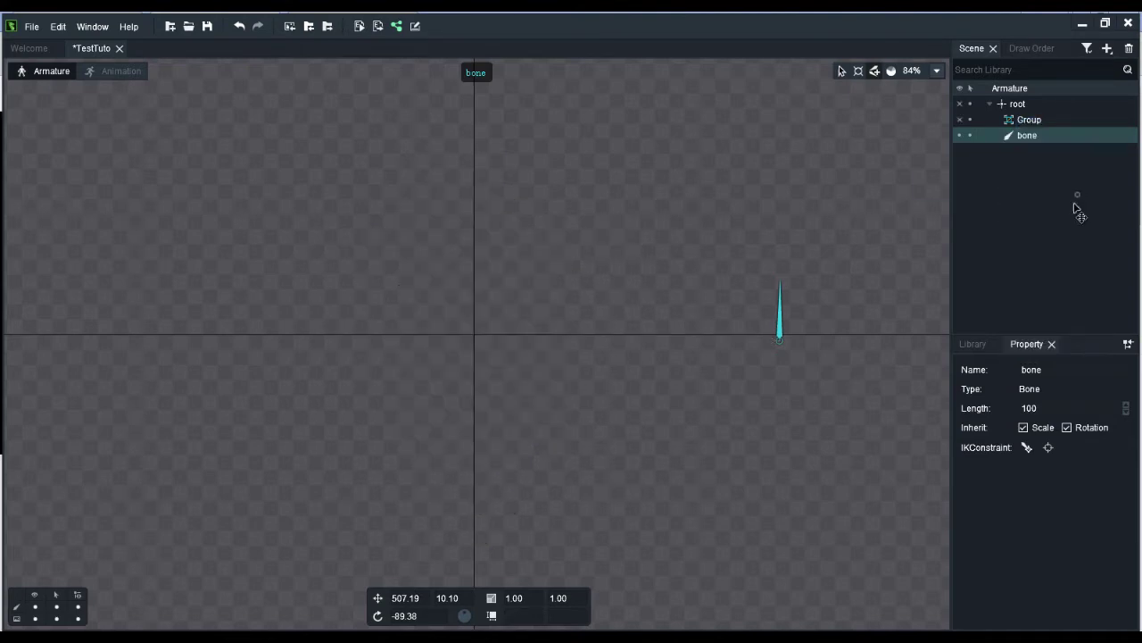
key("ctrl+z")
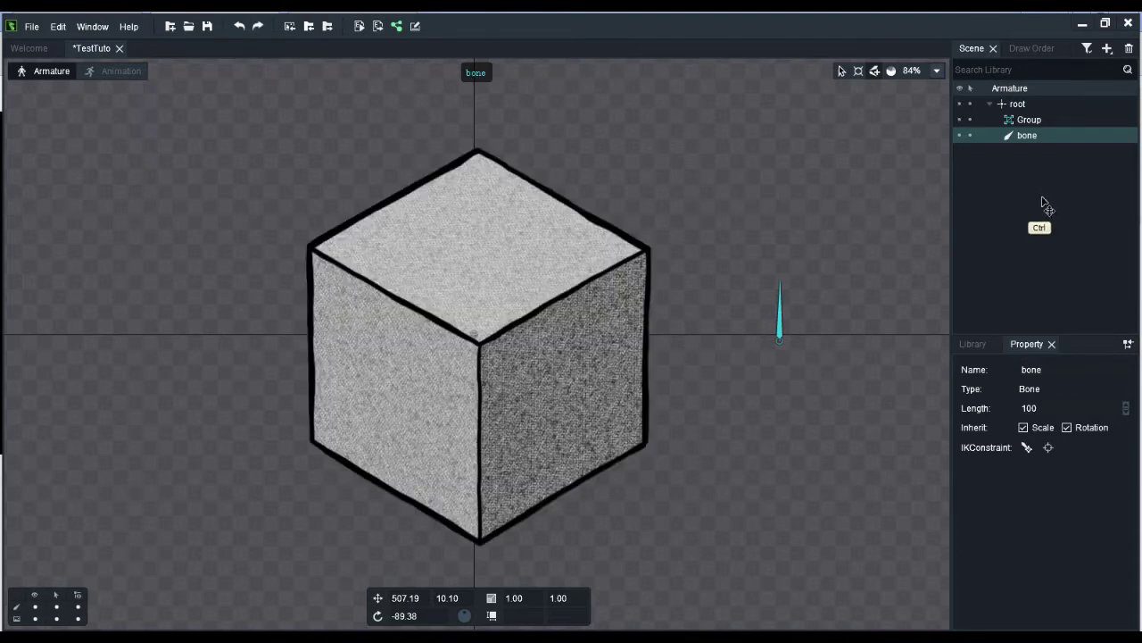
Draw a chain of five child bones from the existing bone's tip, and hide everything irrelevant to bone3.
left_click(874, 70)
mouse_move(780, 270)
left_mouse_down()
mouse_move(773, 105)
mouse_move(870, 165)
mouse_move(877, 272)
mouse_move(861, 357)
left_mouse_up()
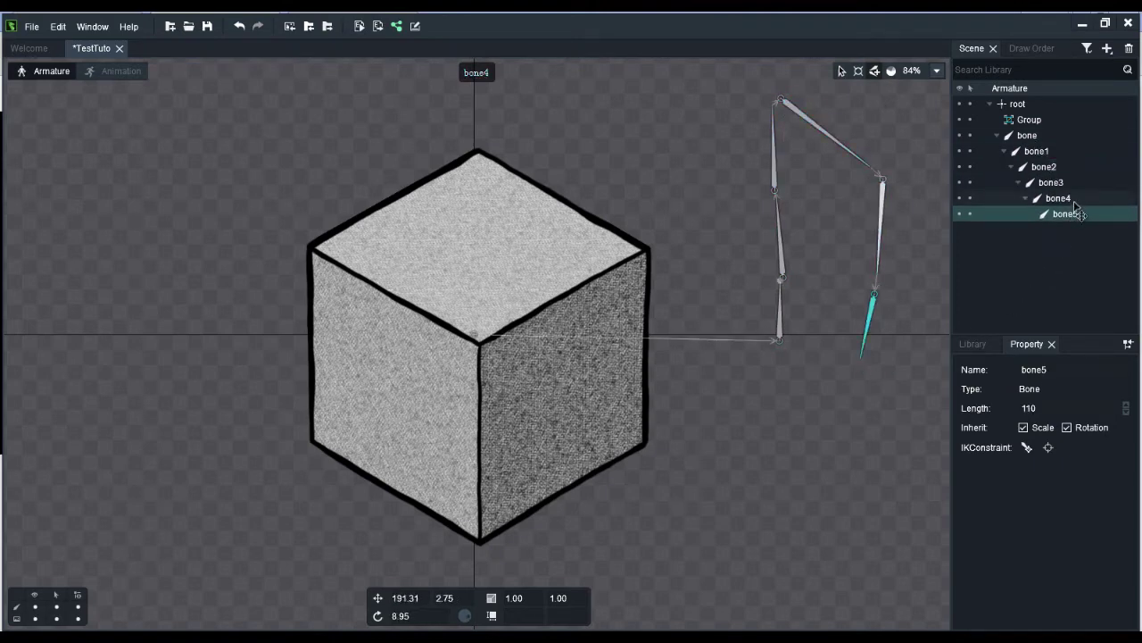
left_click(1051, 182)
right_click(1055, 184)
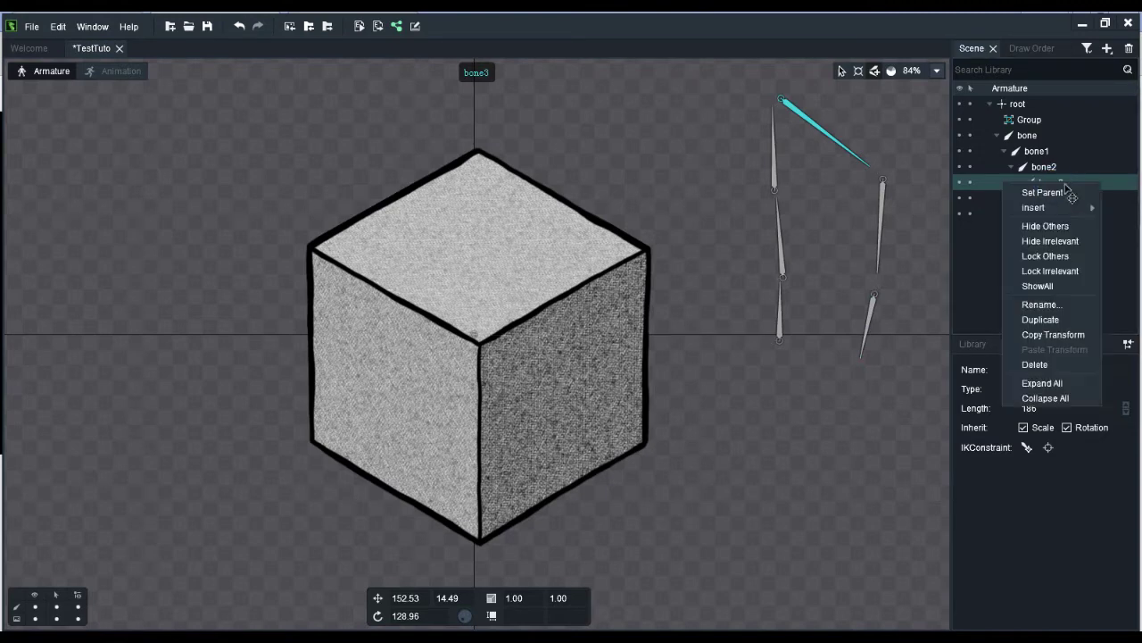
left_click(1074, 243)
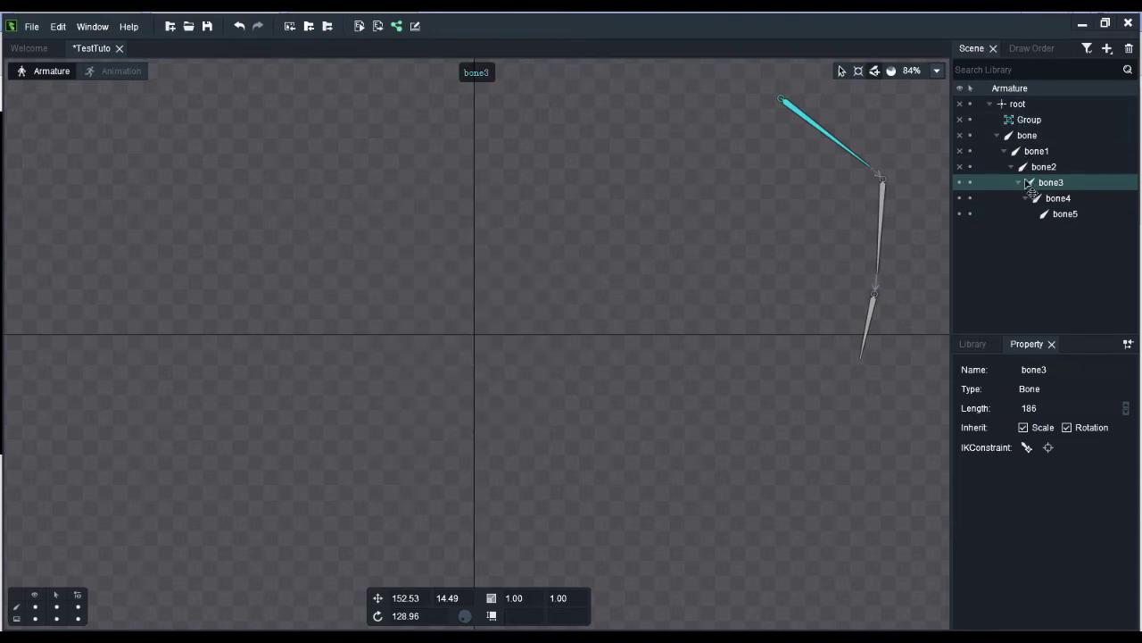
Make the hidden parent bones and the Group slot visible again, and delete bone1 with its child chain.
left_click_drag(960, 166, 960, 120)
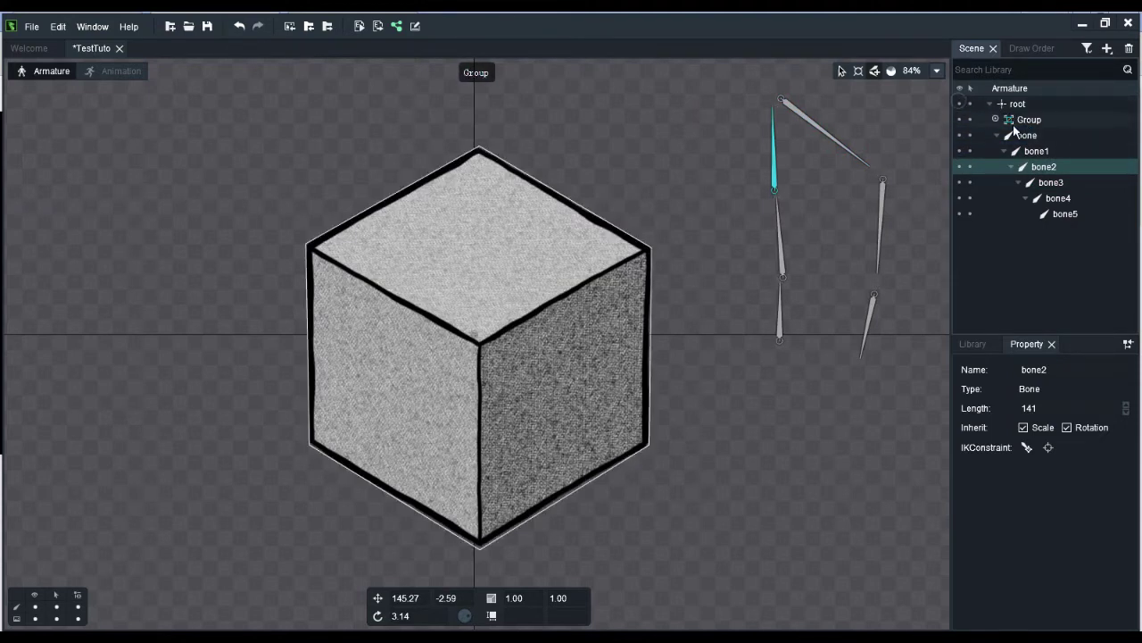
left_click(1036, 151)
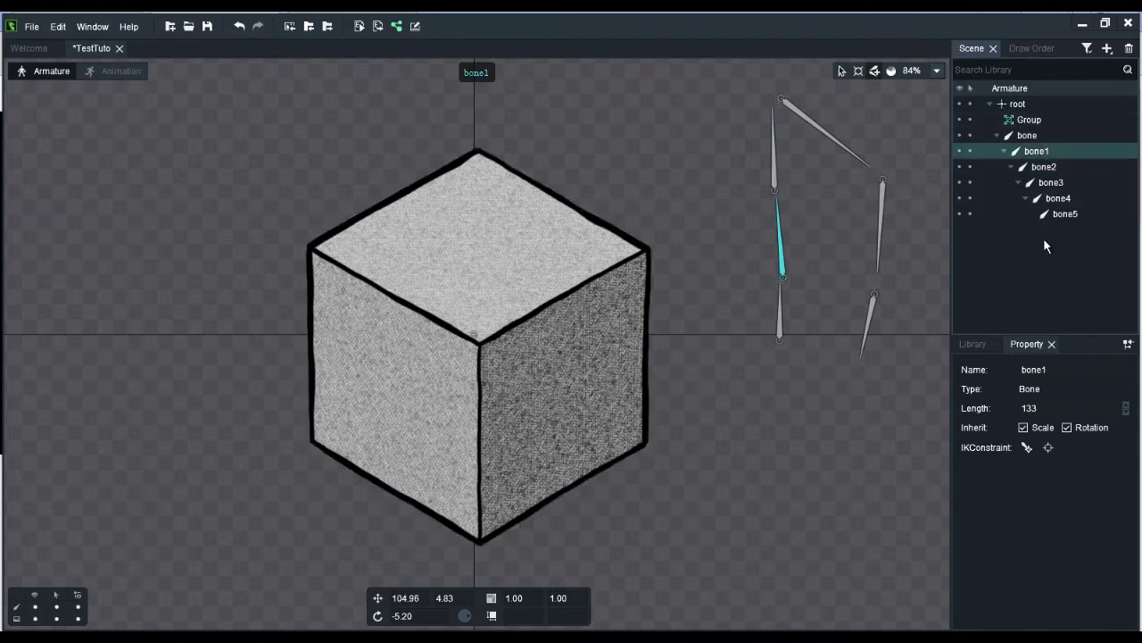
key("Delete")
left_click(1038, 143)
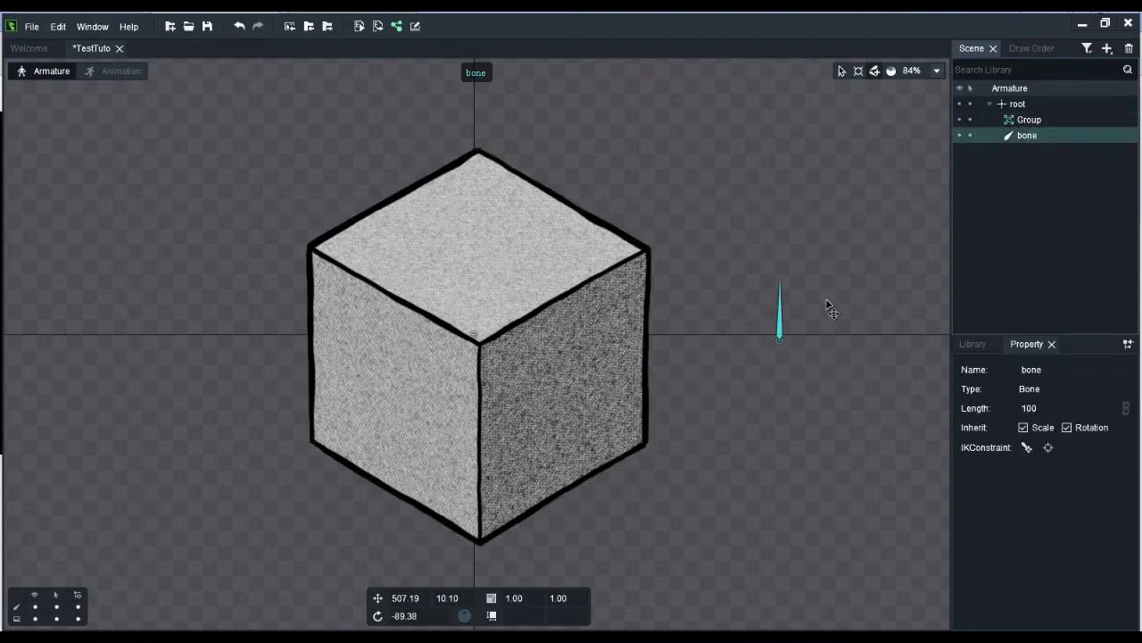
Parent the Group slot to the bone, and test the link by moving the bone and undoing the move.
left_click_drag(1031, 120, 1042, 135)
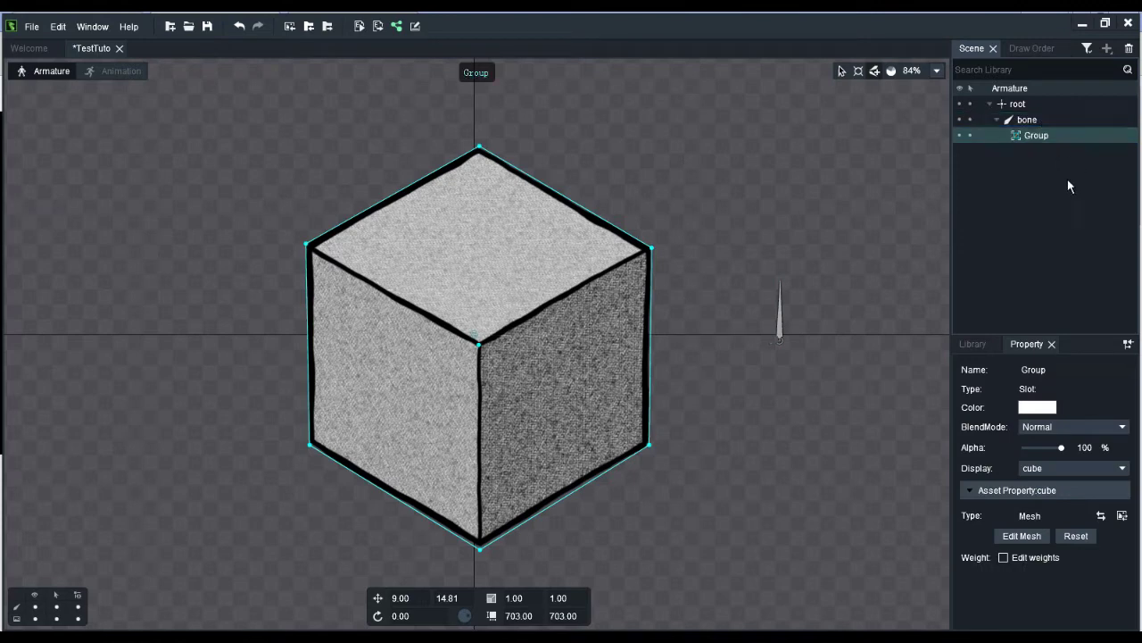
left_click(1035, 119)
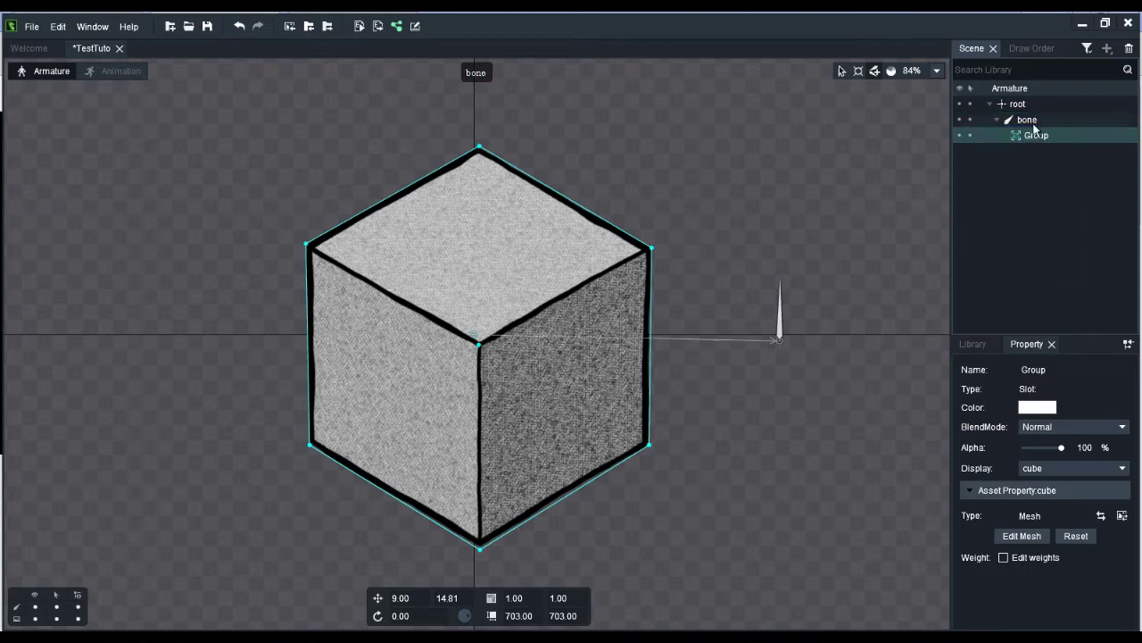
left_click(841, 71)
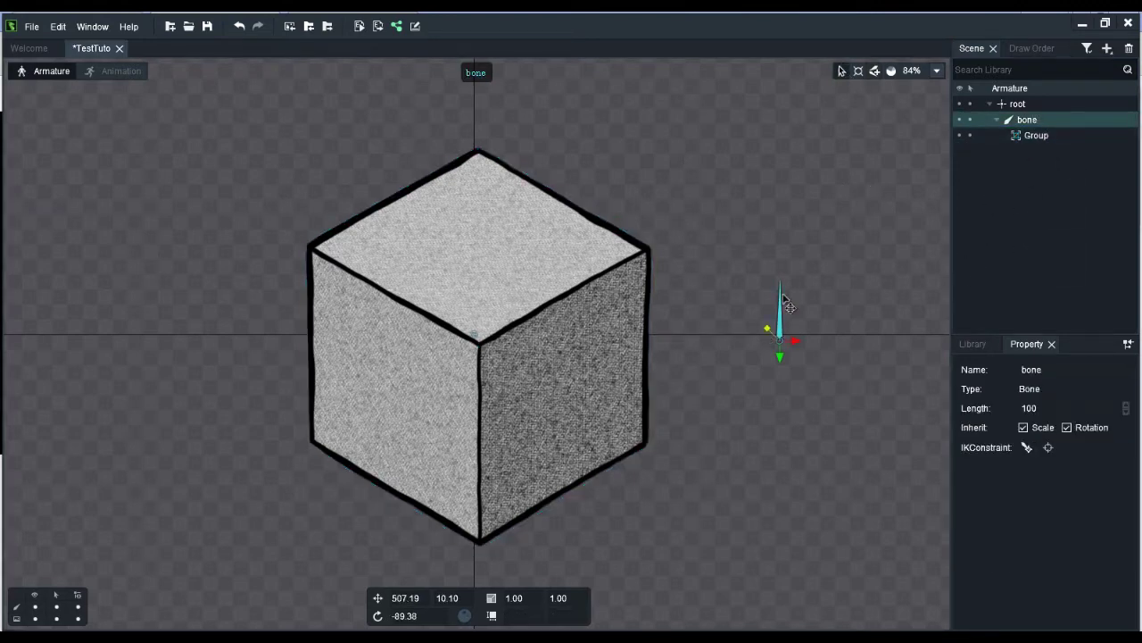
left_click_drag(774, 302, 839, 337)
key("ctrl+z")
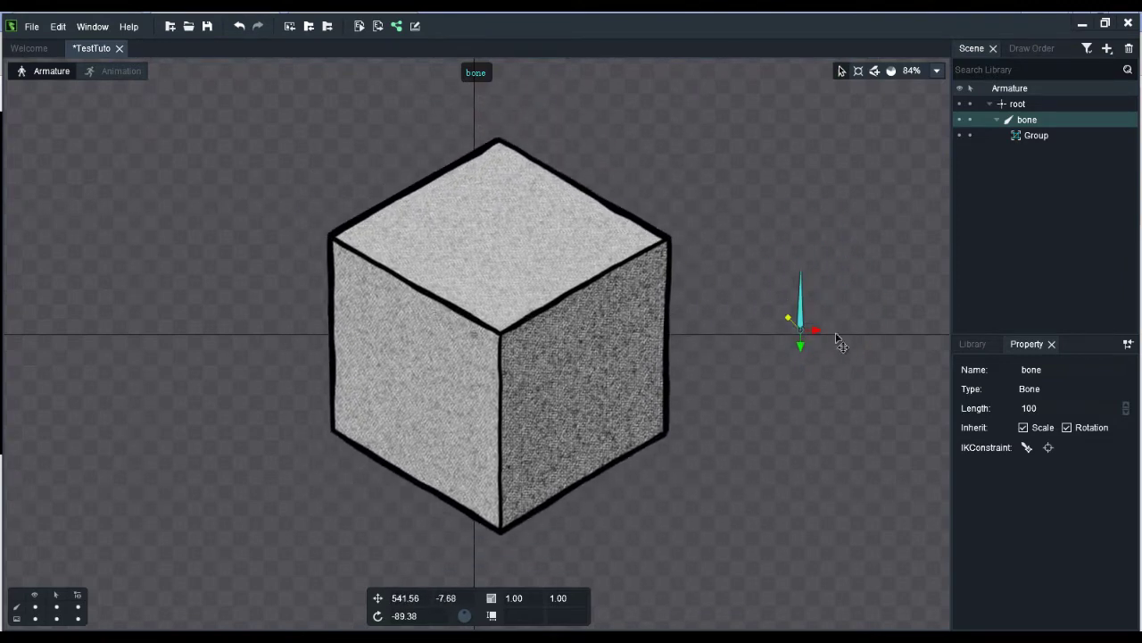
key("ctrl+z")
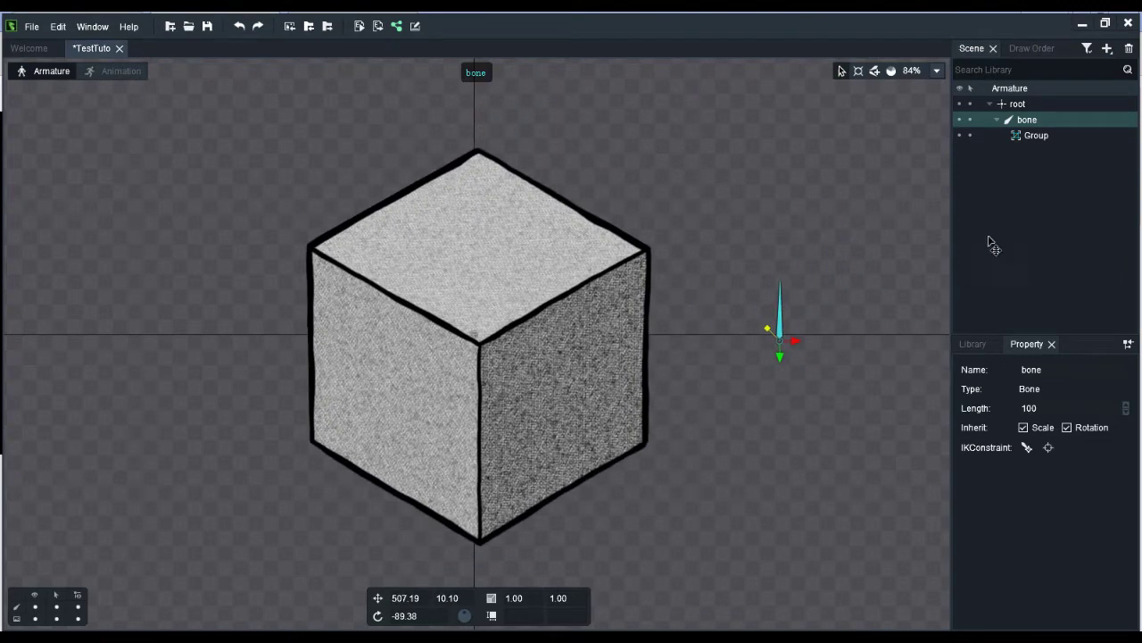
Enable weight editing on the Group slot's cube mesh, bind the bone to it, and leave weight editing.
left_click(1043, 135)
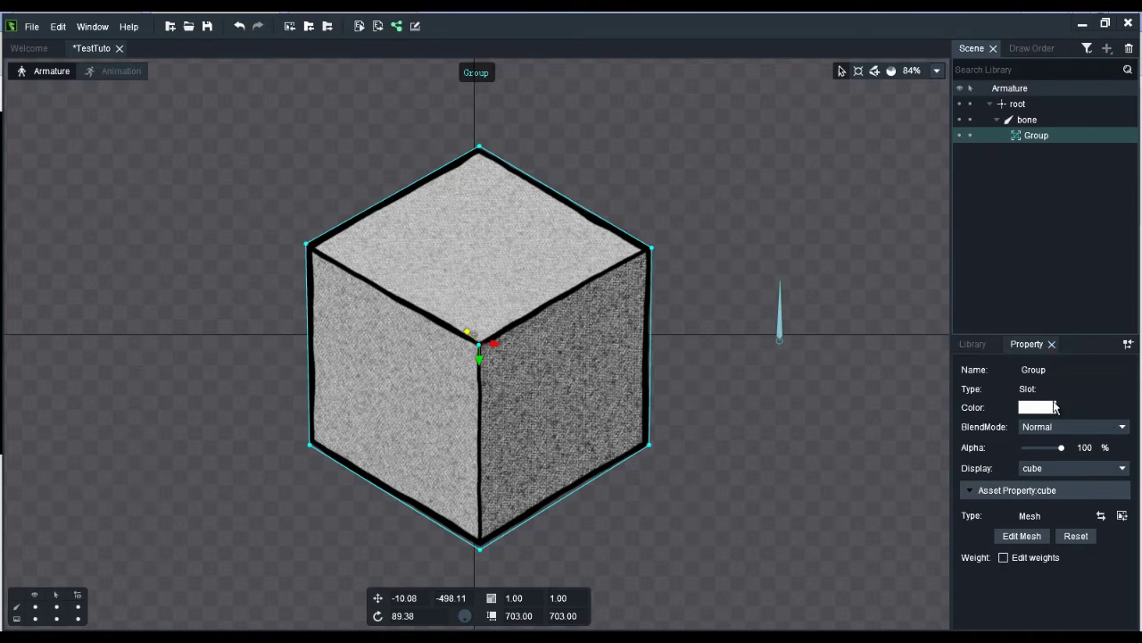
left_click(1041, 558)
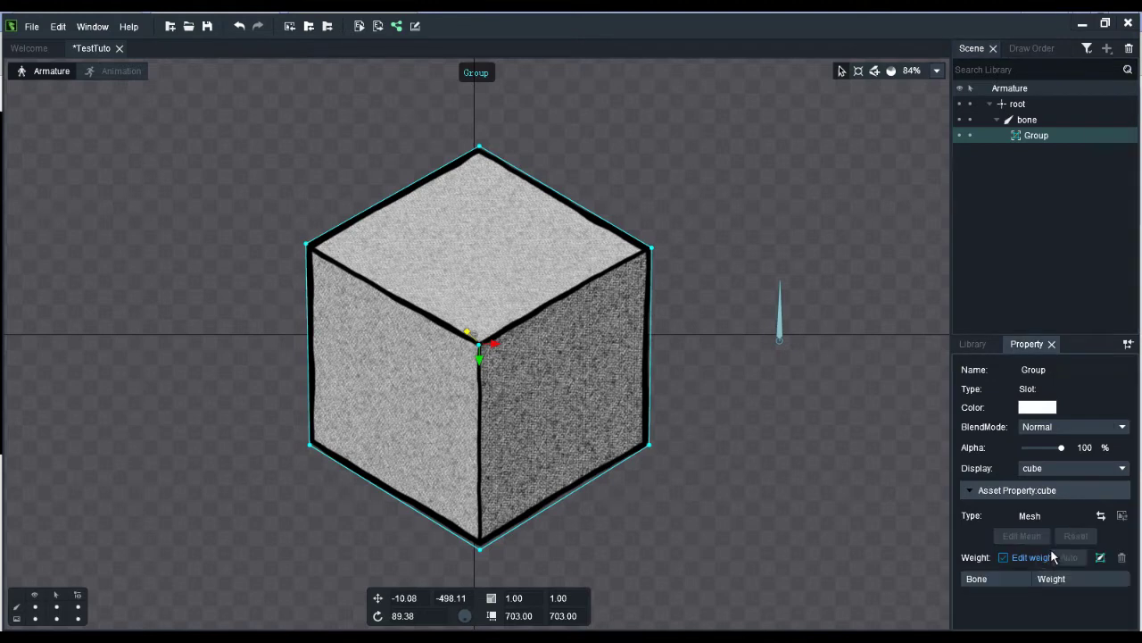
left_click(1100, 559)
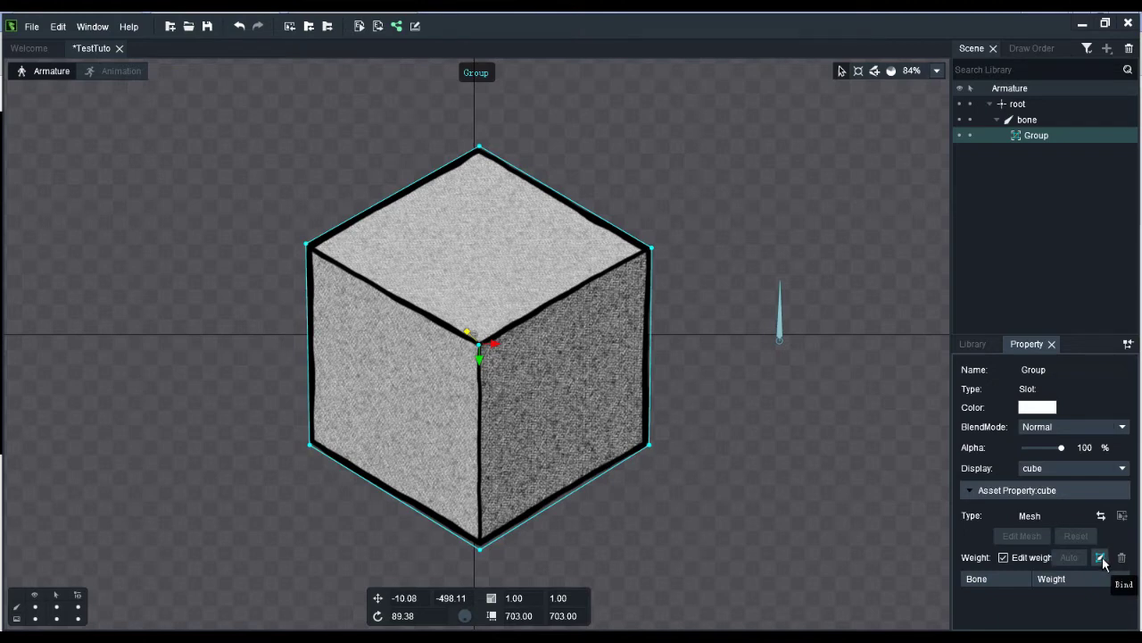
left_click(1102, 560)
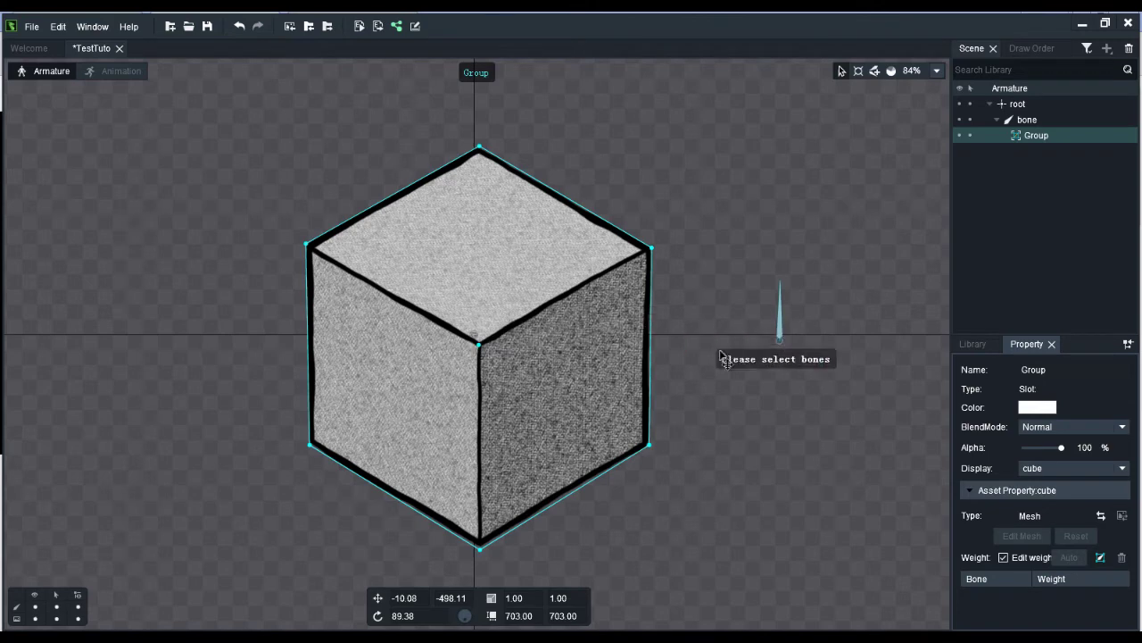
left_click(782, 335)
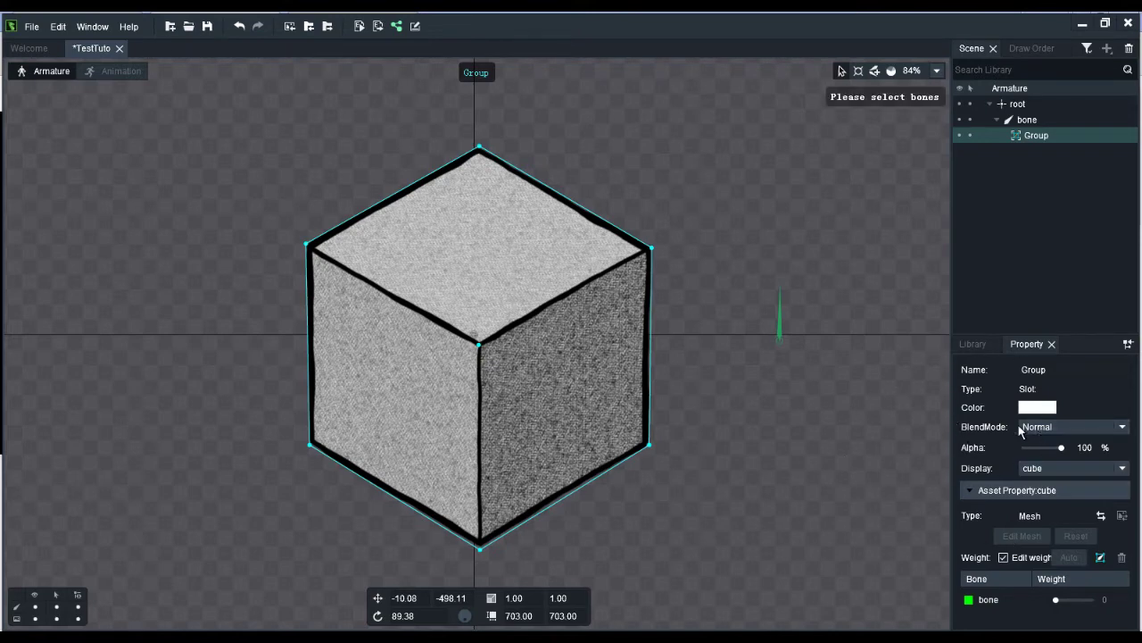
left_click(892, 71)
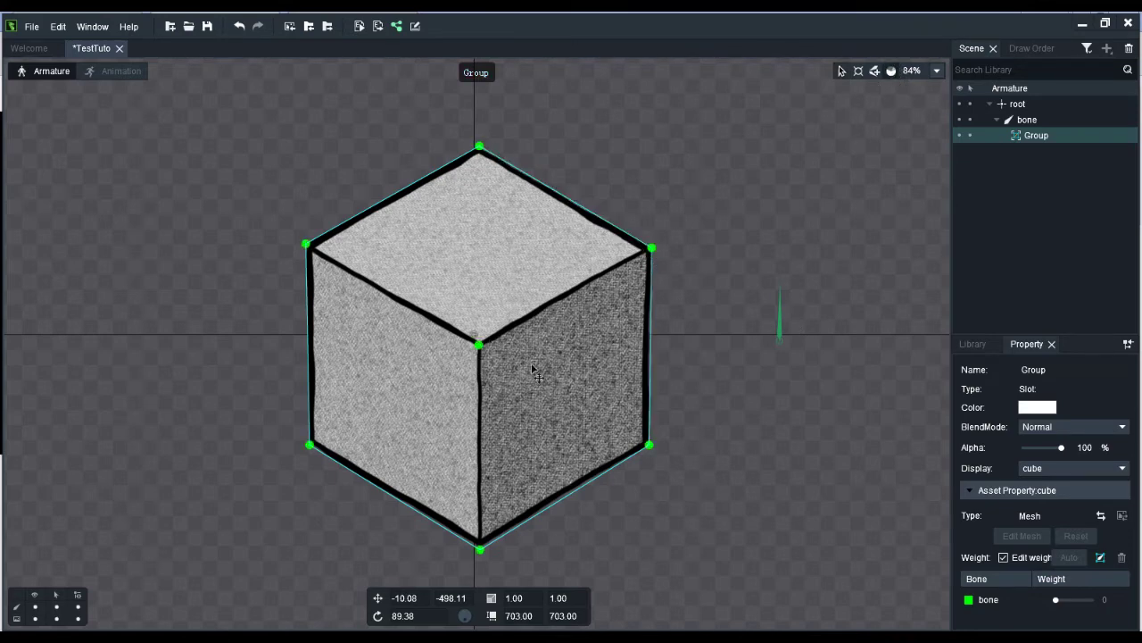
left_click(781, 332)
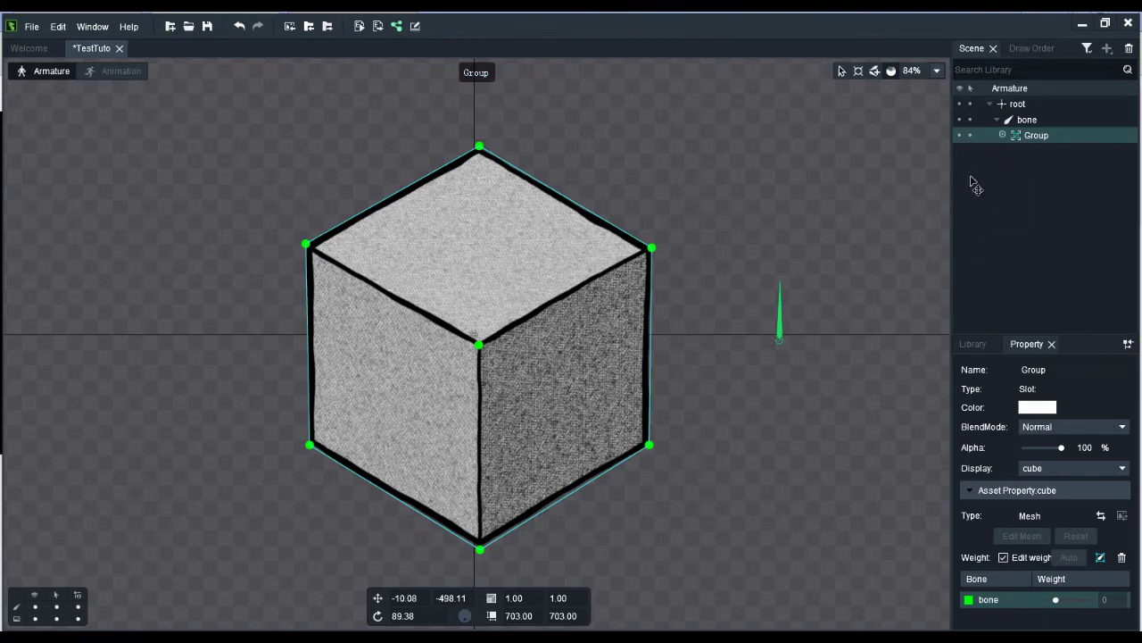
left_click(854, 279)
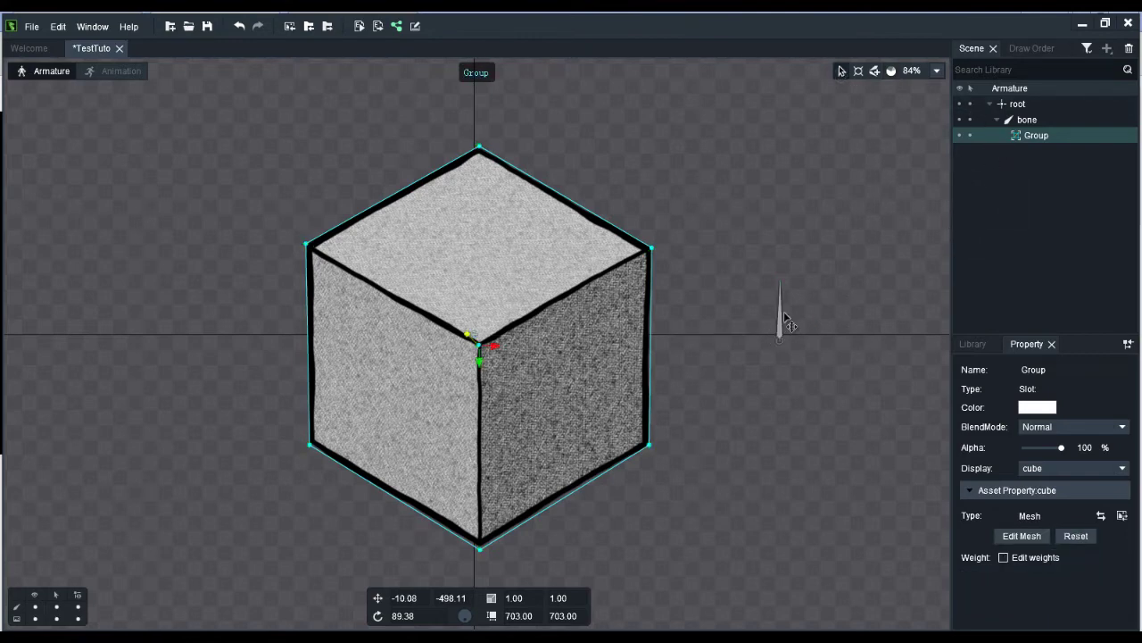
Move the bone to about X 579.54, Y 20.76, and try rotating it to about -49.46, undoing the rotation.
left_click_drag(780, 319, 759, 334)
key("ctrl+z")
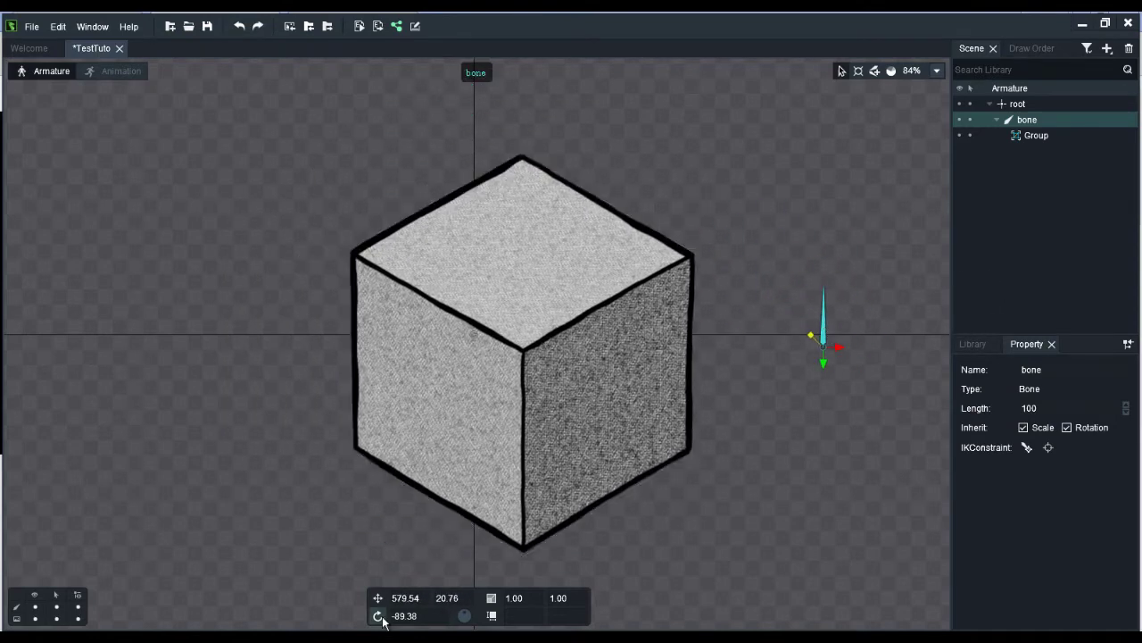
left_click_drag(830, 327, 870, 326)
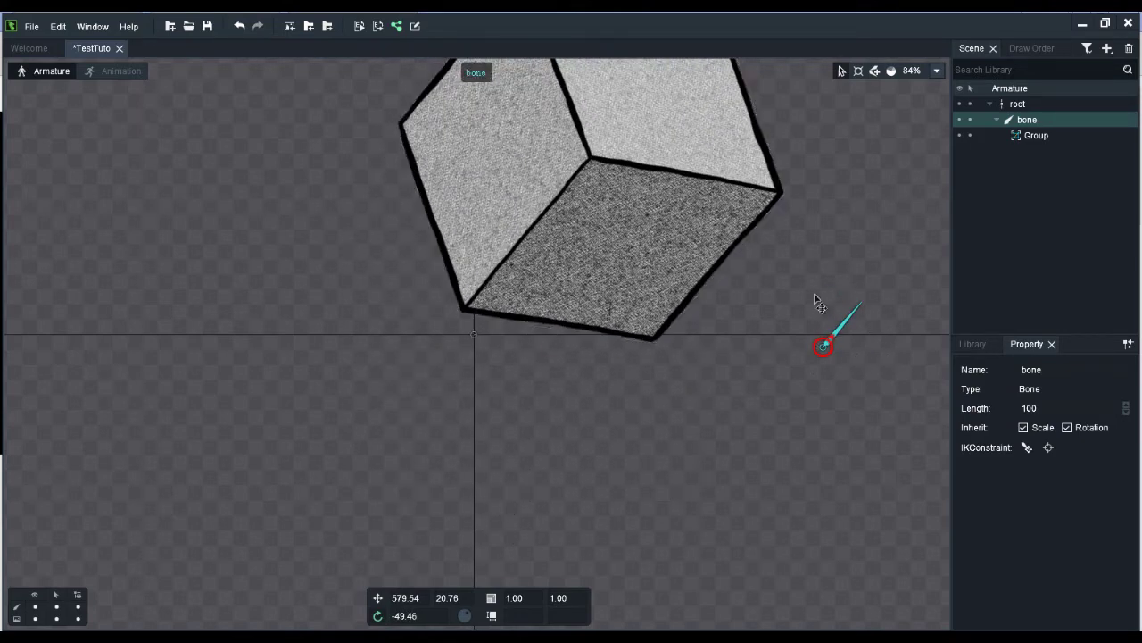
key("ctrl+z")
Reopen weight editing for the Group slot to view its bound bone.
left_click(1035, 136)
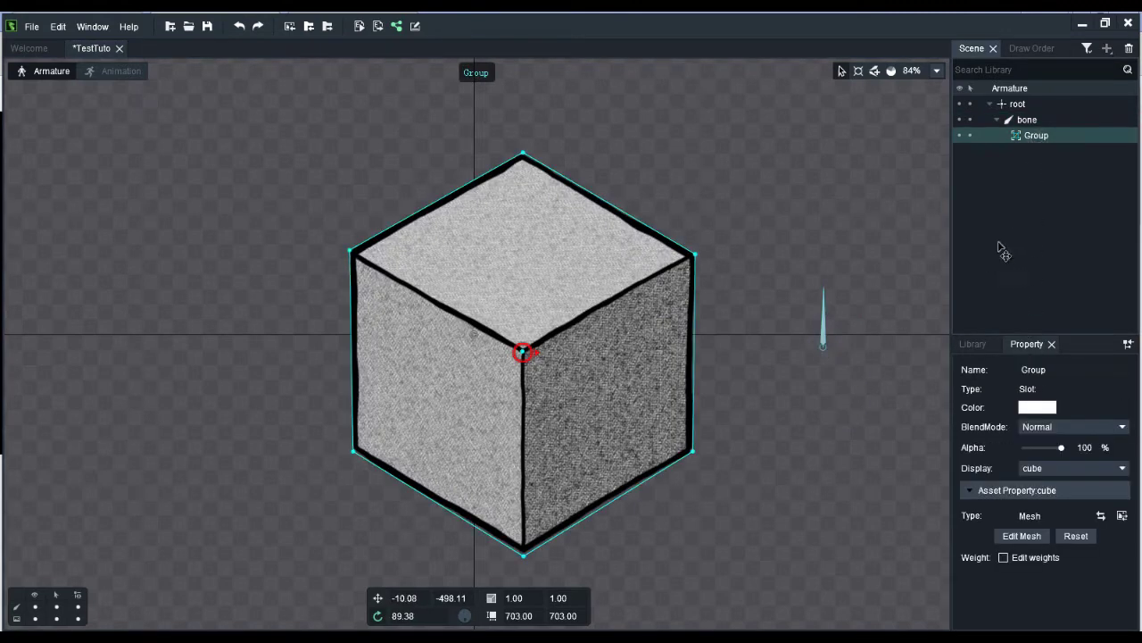
left_click(1022, 558)
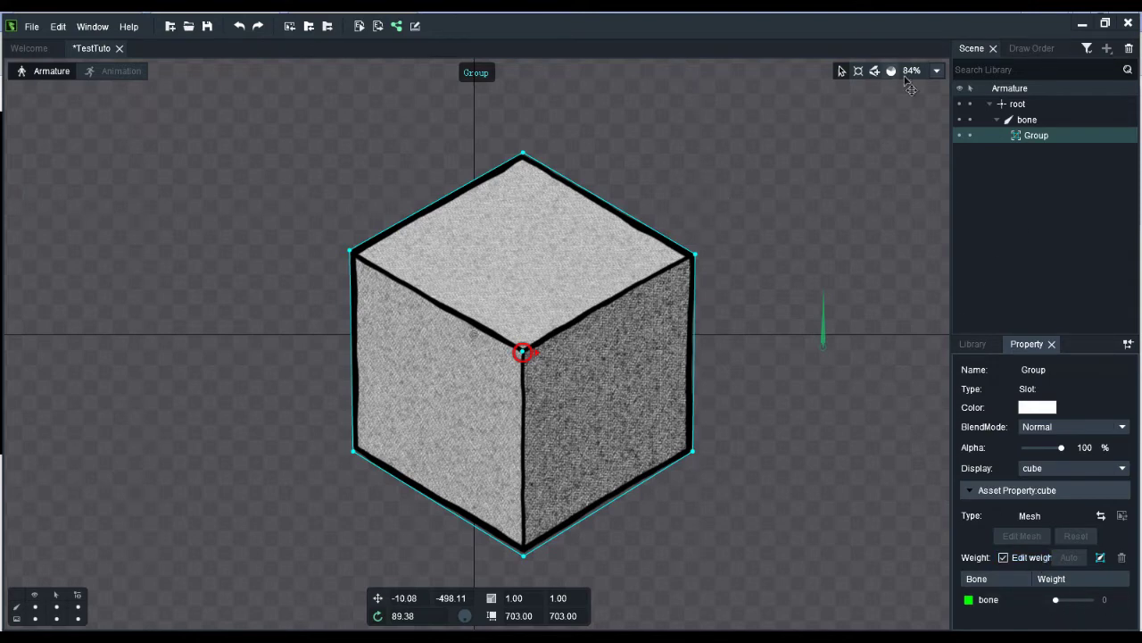
Insert a child bone under the existing bone and set its length to 150.
left_click(1031, 120)
right_click(1034, 120)
mouse_move(1069, 151)
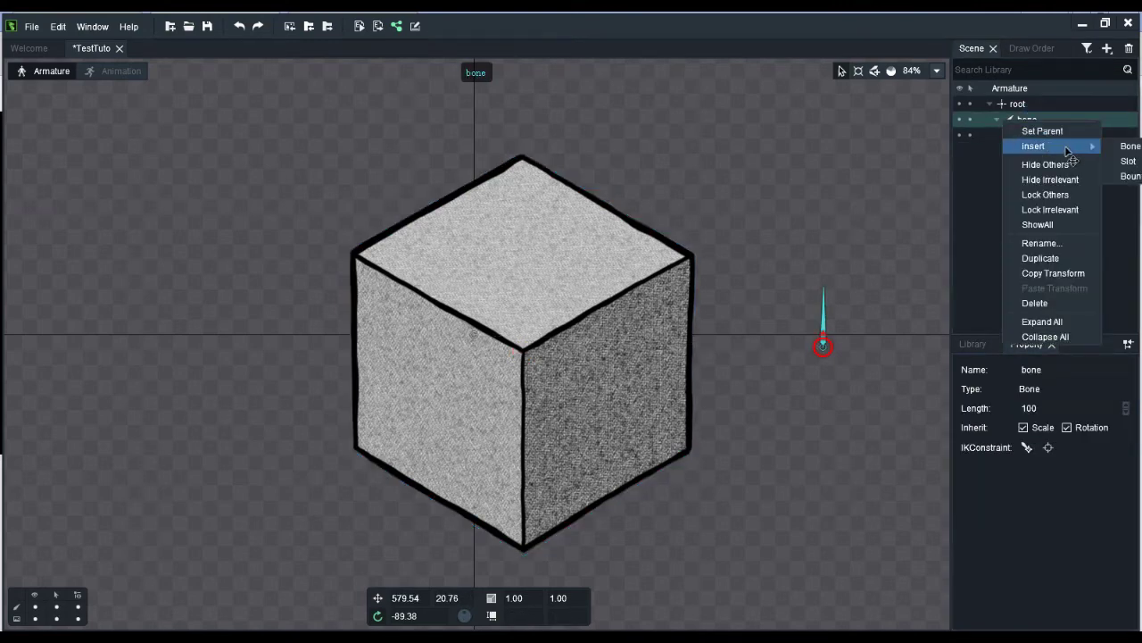
left_click(1130, 145)
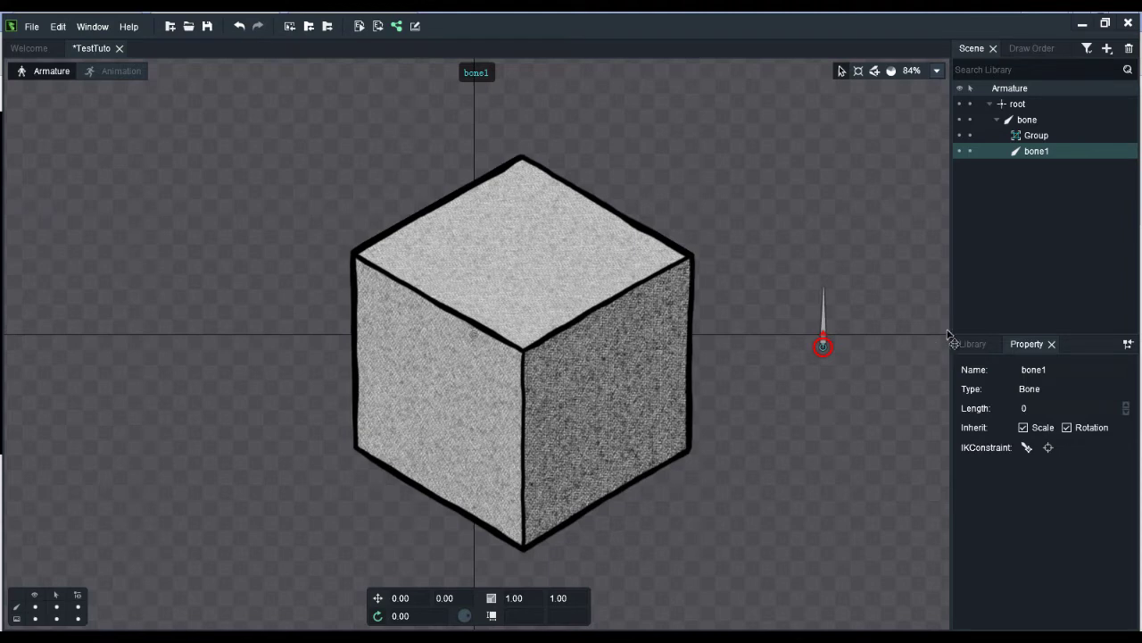
left_click(1032, 410)
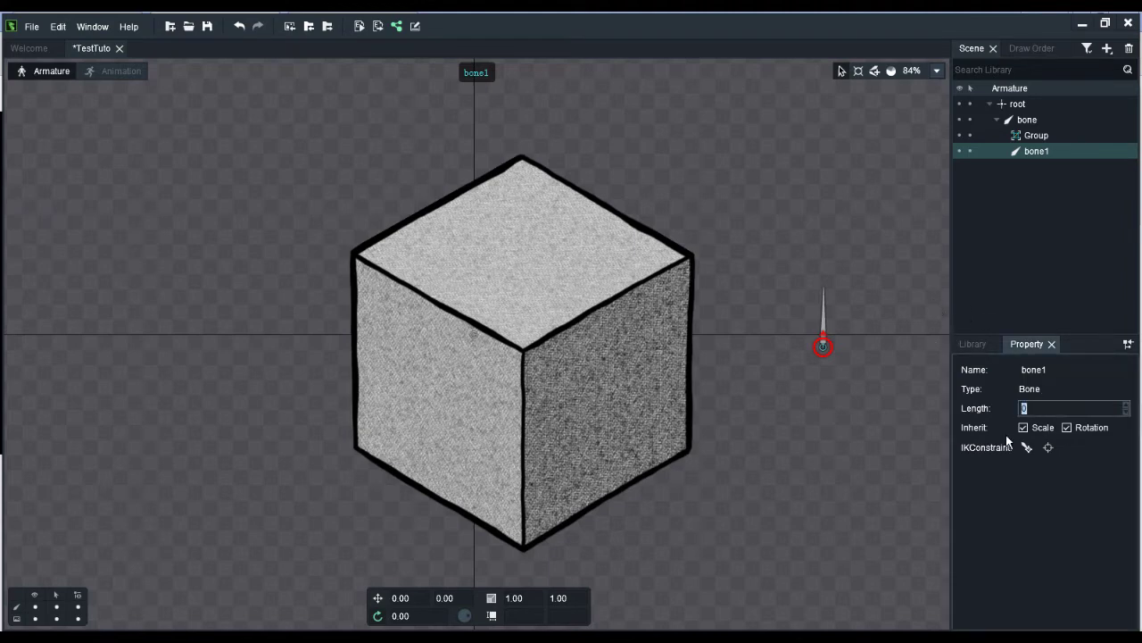
key("Return")
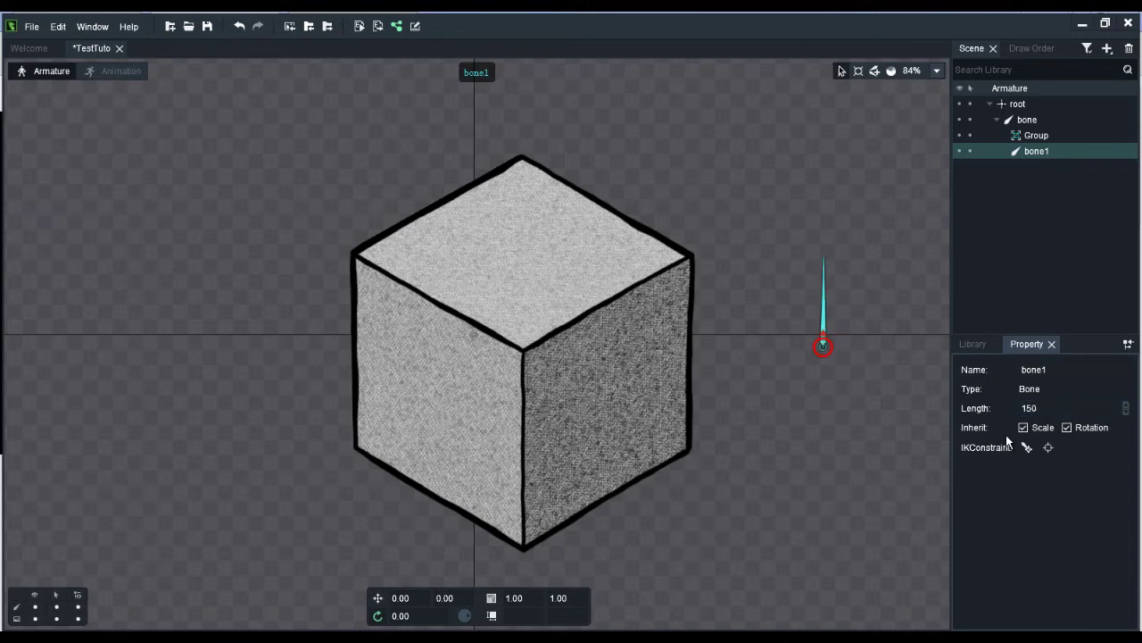
Move bone1 beside its parent bone to about X 0.51, Y 47.40, and reparent it to root.
left_click_drag(830, 320, 857, 334)
key("ctrl+z")
left_click(378, 599)
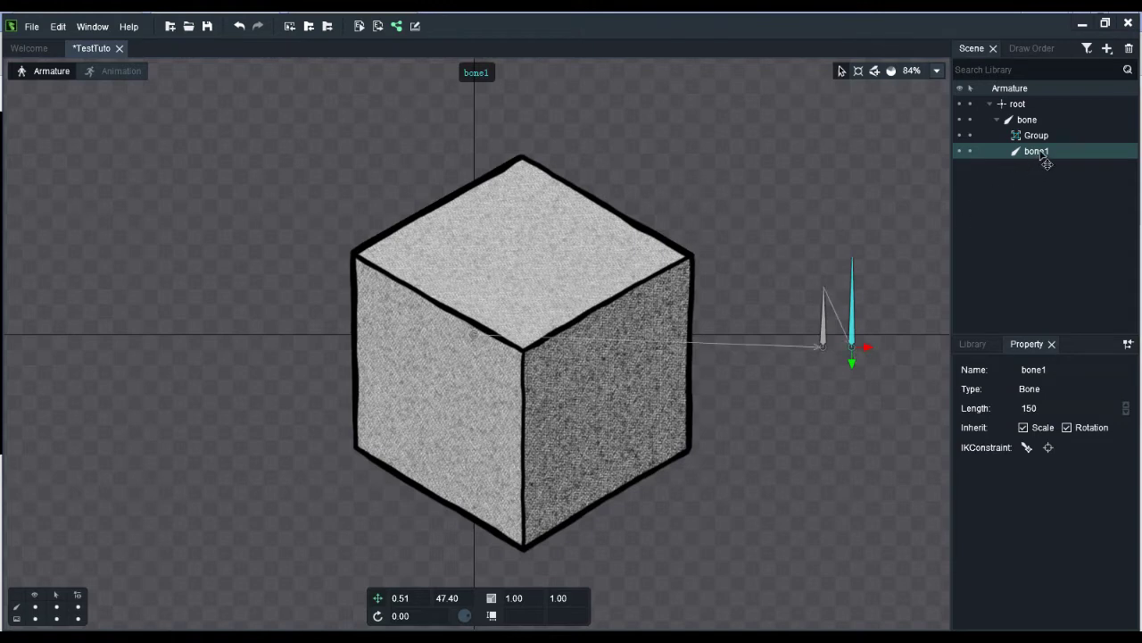
left_click_drag(1048, 159, 1032, 107)
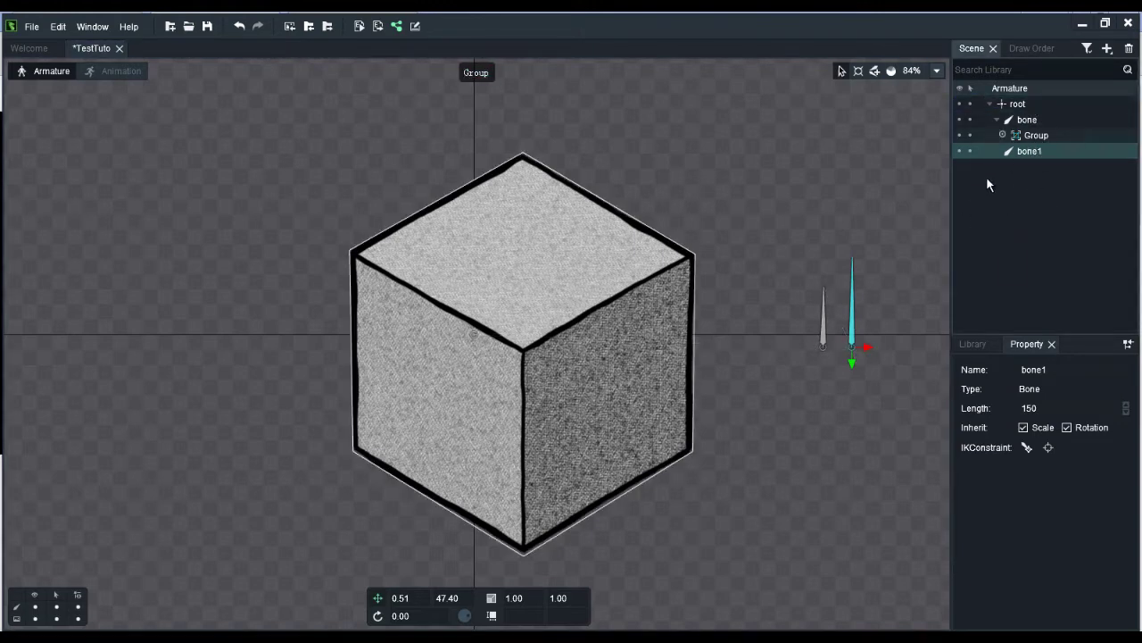
Select the Group slot and bind bone1 to the cube's mesh.
left_click(997, 119)
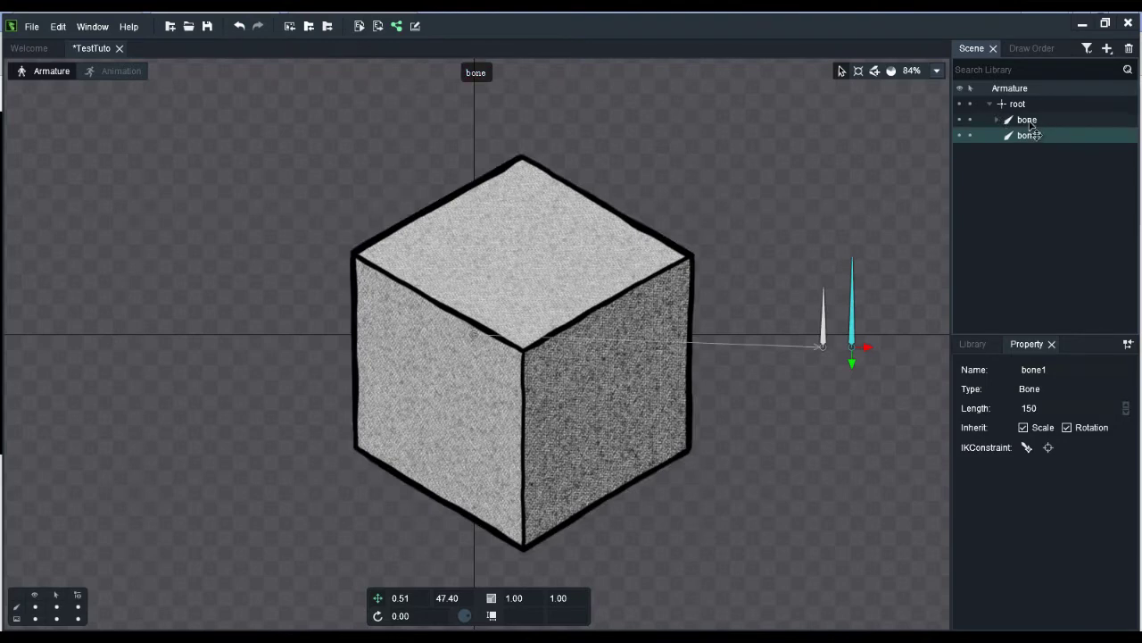
left_click(1000, 119)
left_click(1028, 120)
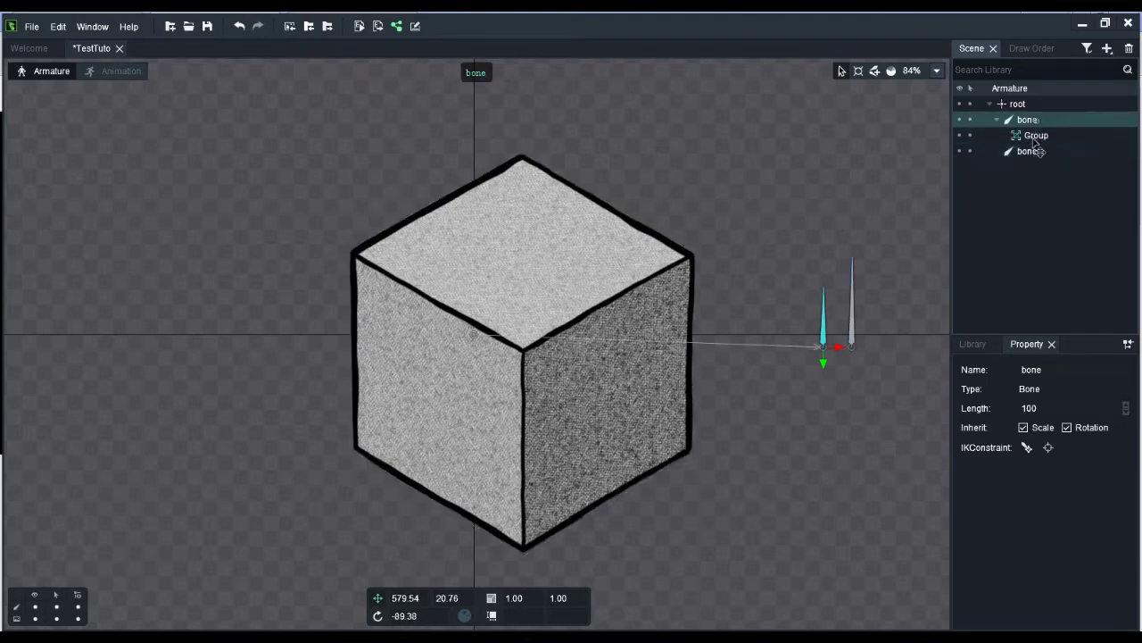
left_click(1040, 135)
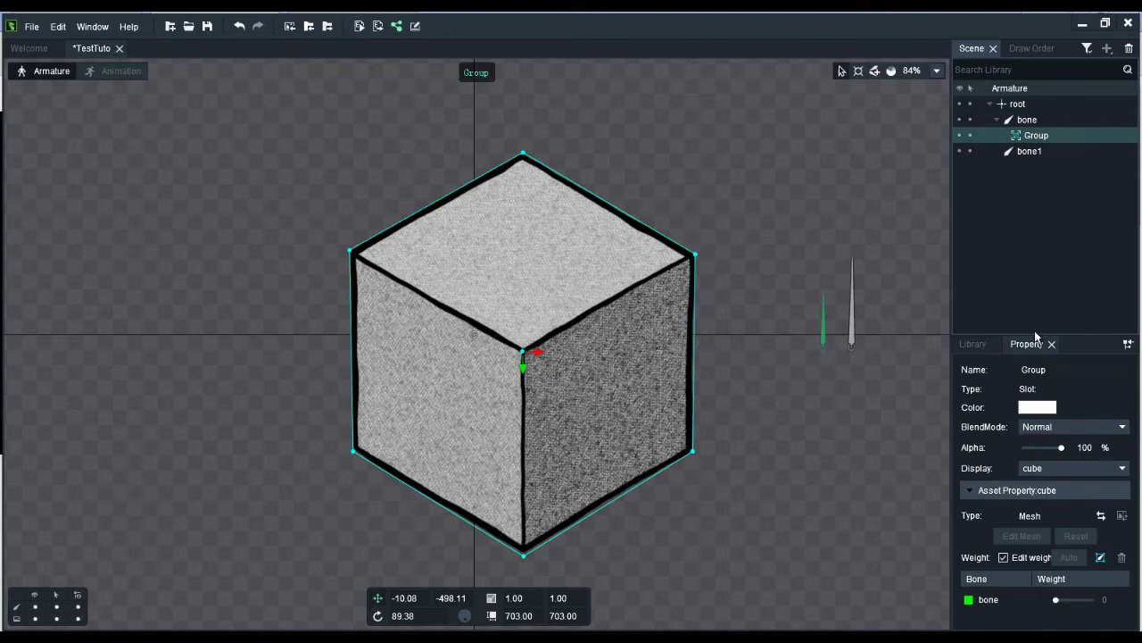
left_click(1101, 559)
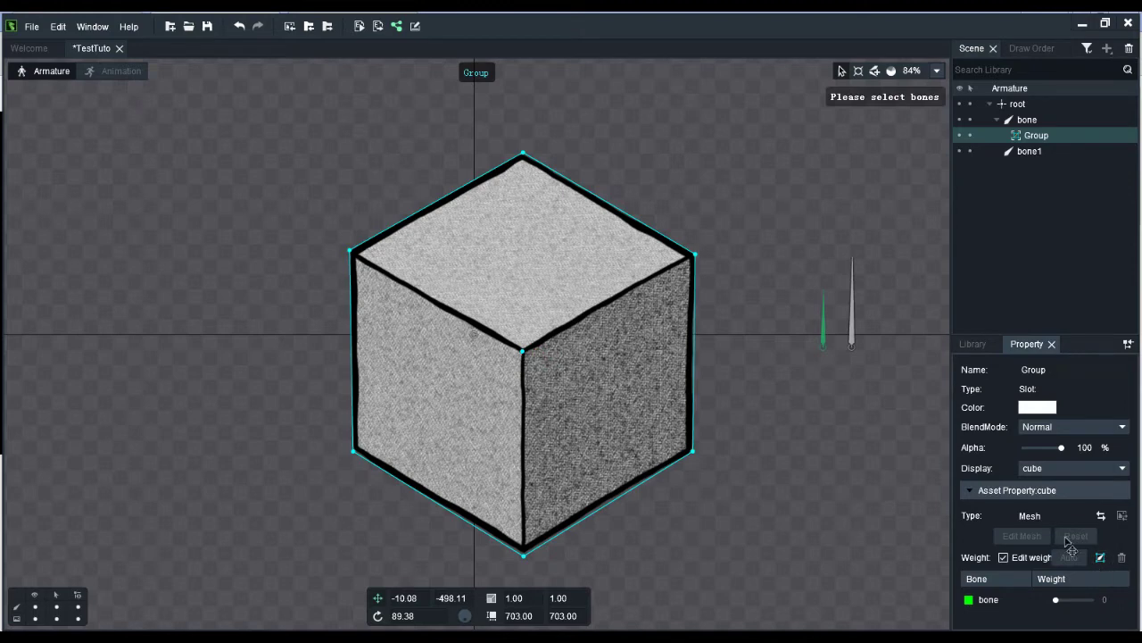
left_click(854, 332)
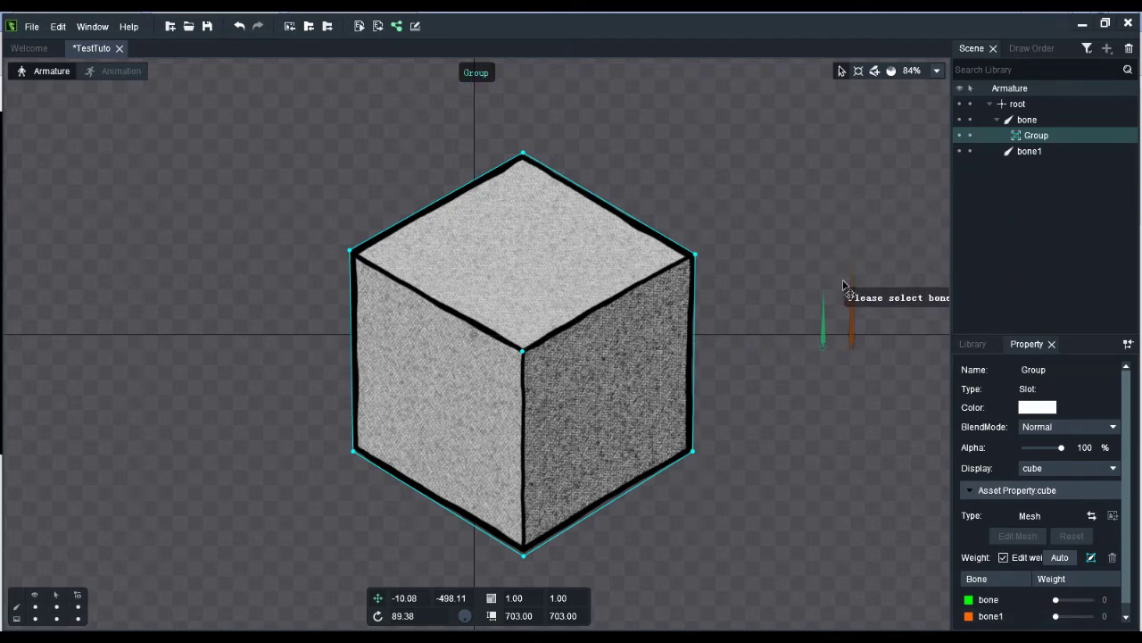
Display the weight colours and raise bone1's weight to 100 on the cube's central vertex.
left_click(892, 71)
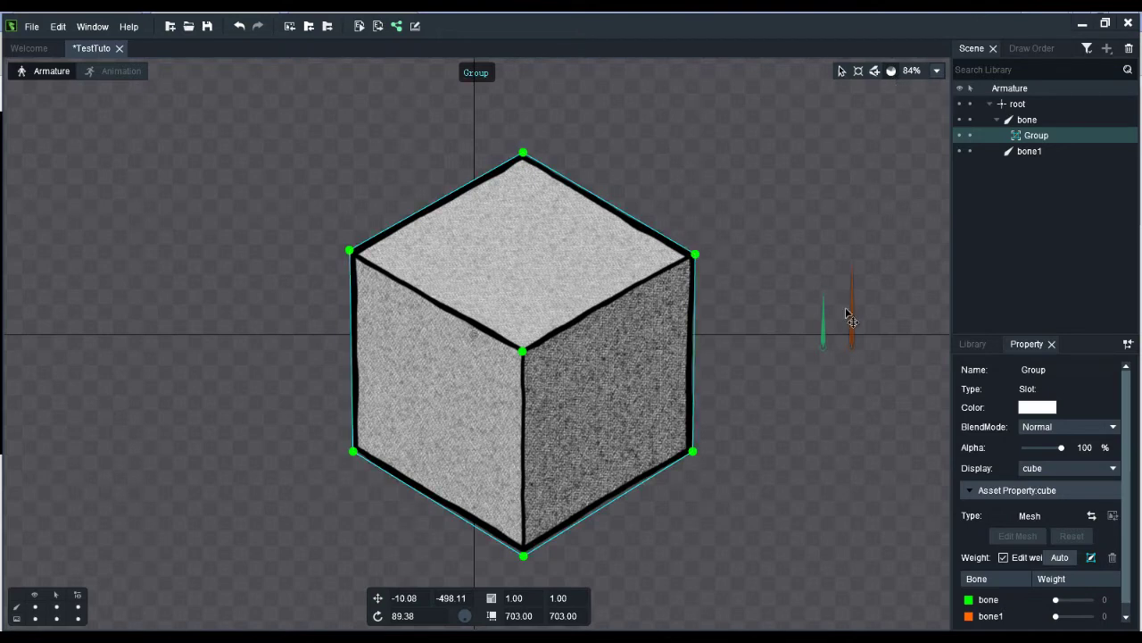
left_click(855, 337)
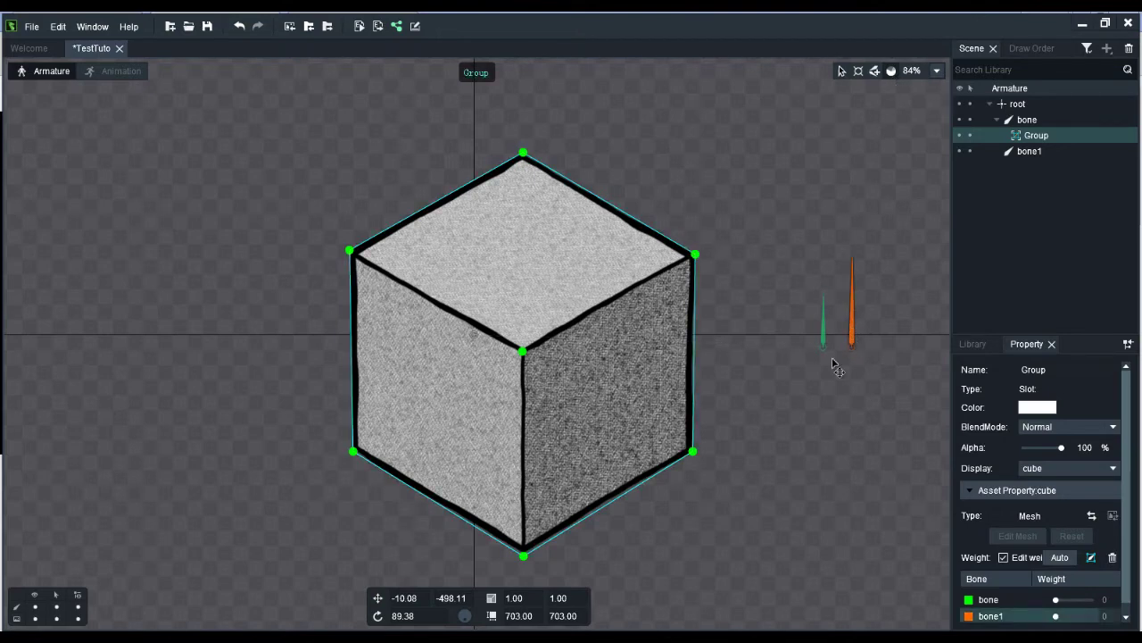
left_click(524, 353)
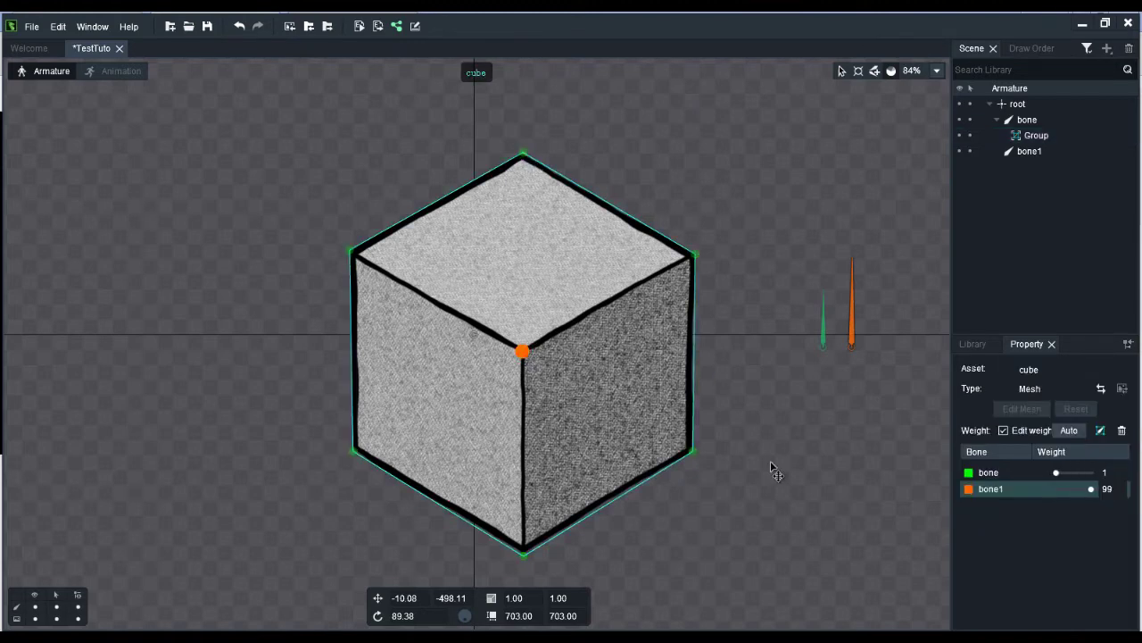
left_click_drag(525, 355, 526, 312)
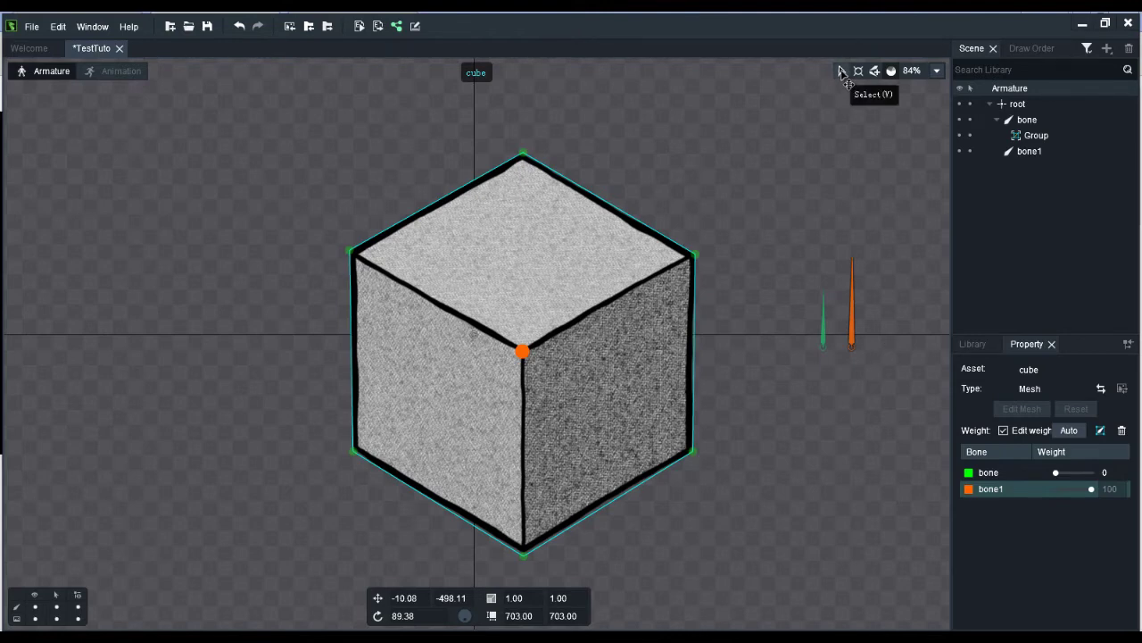
Leave weight editing, and move bone1 to about X 721.76, Y 10.10 and bone to about X 598.50, Y -52.71.
left_click(842, 72)
left_click(854, 320)
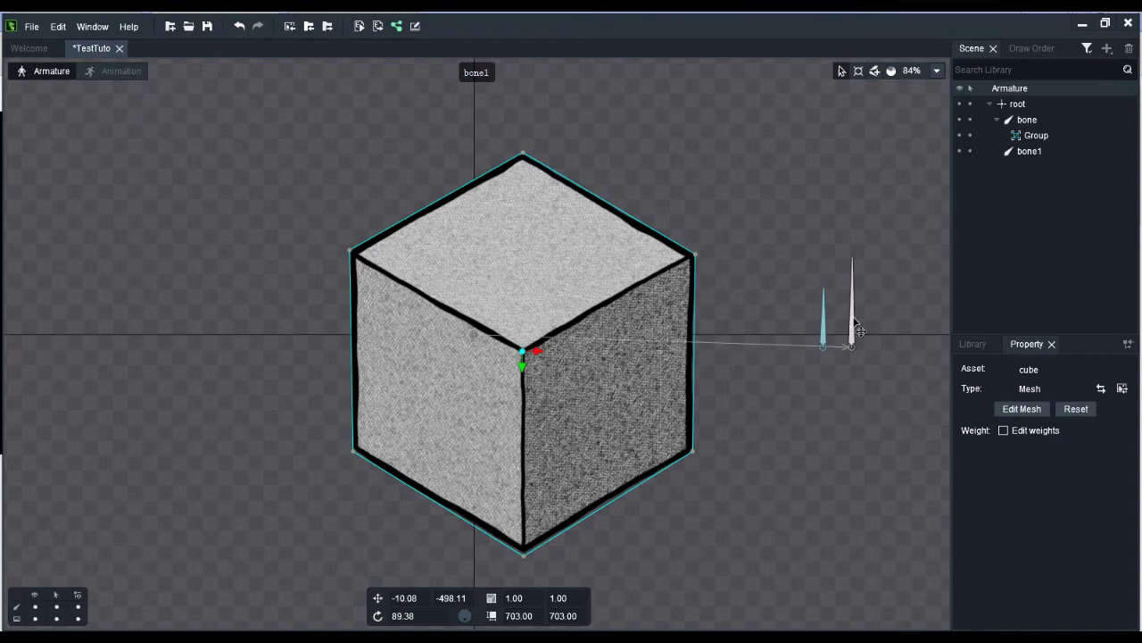
left_click_drag(860, 330, 885, 353)
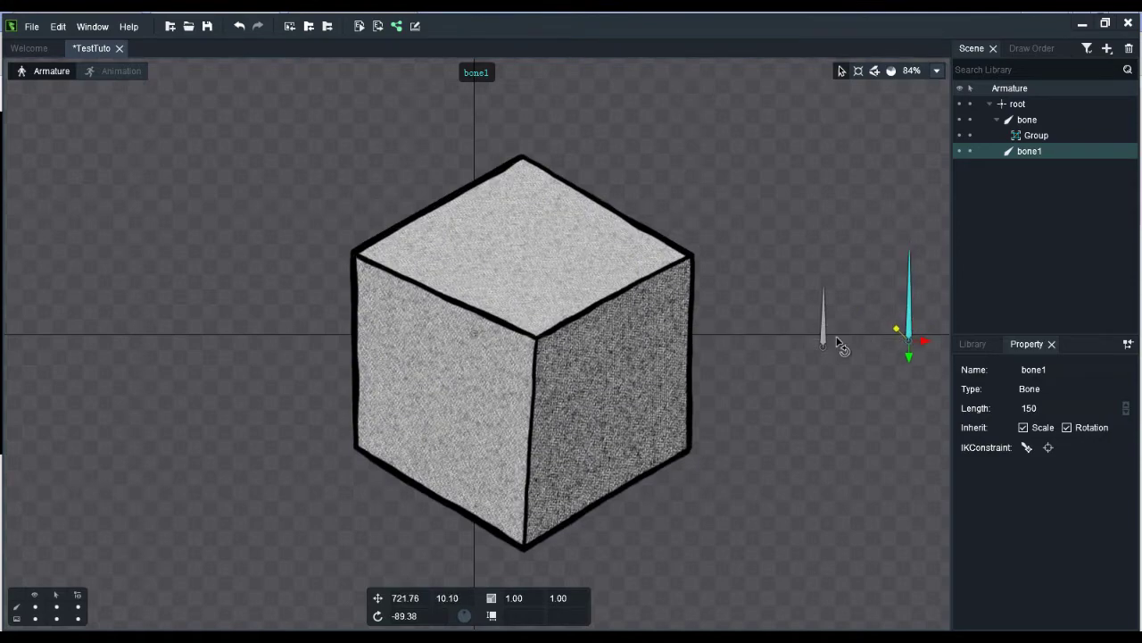
left_click_drag(825, 328, 842, 295)
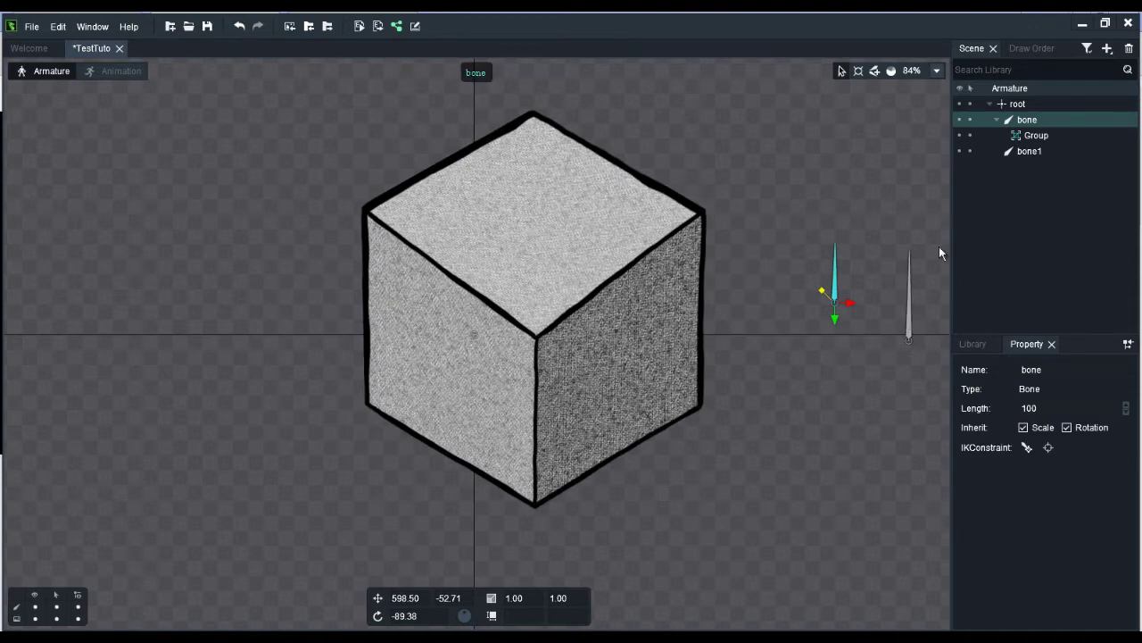
Parent bone1 to bone, and move bone1 to about X 26.12, Y 114.68 and bone to about X 476.44, Y 6.48.
left_click(911, 316)
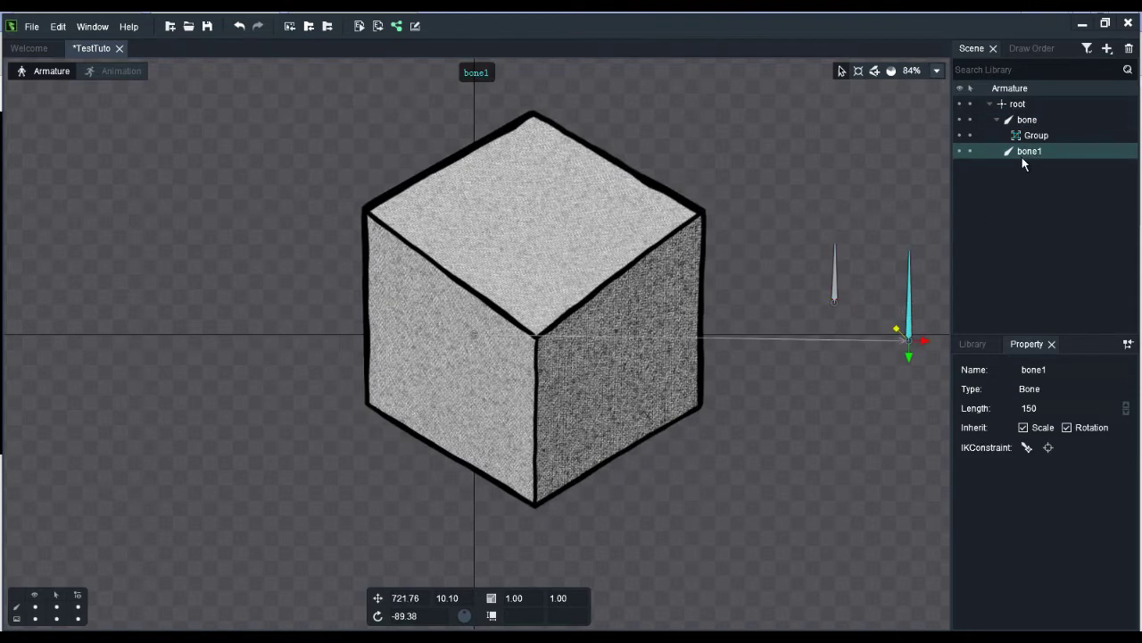
left_click_drag(1023, 152, 1025, 121)
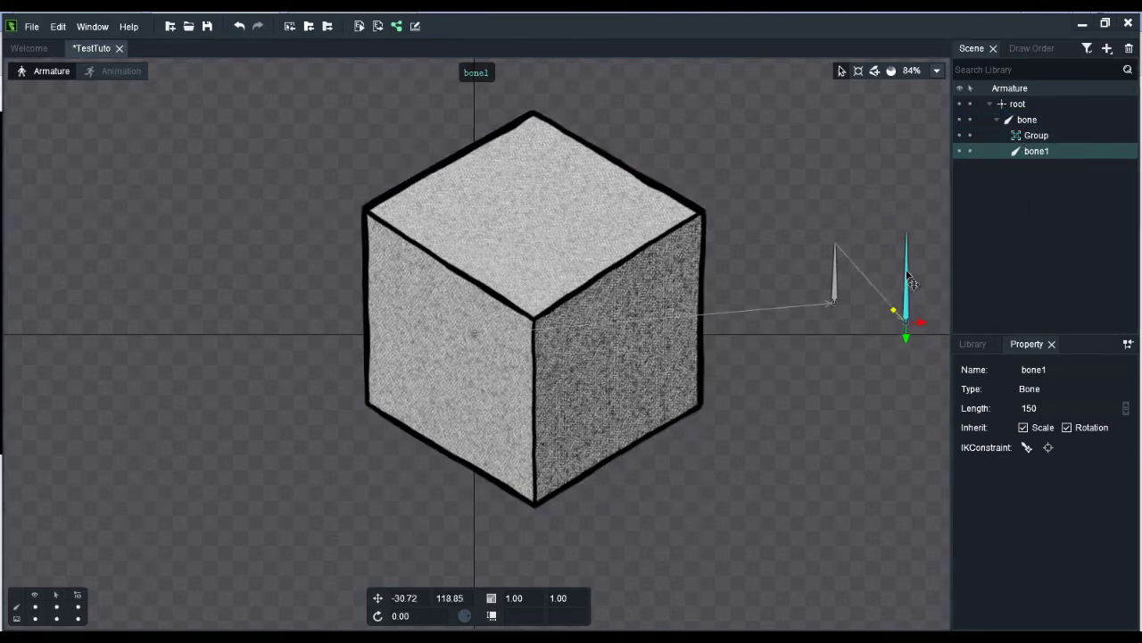
left_click_drag(918, 318, 903, 274)
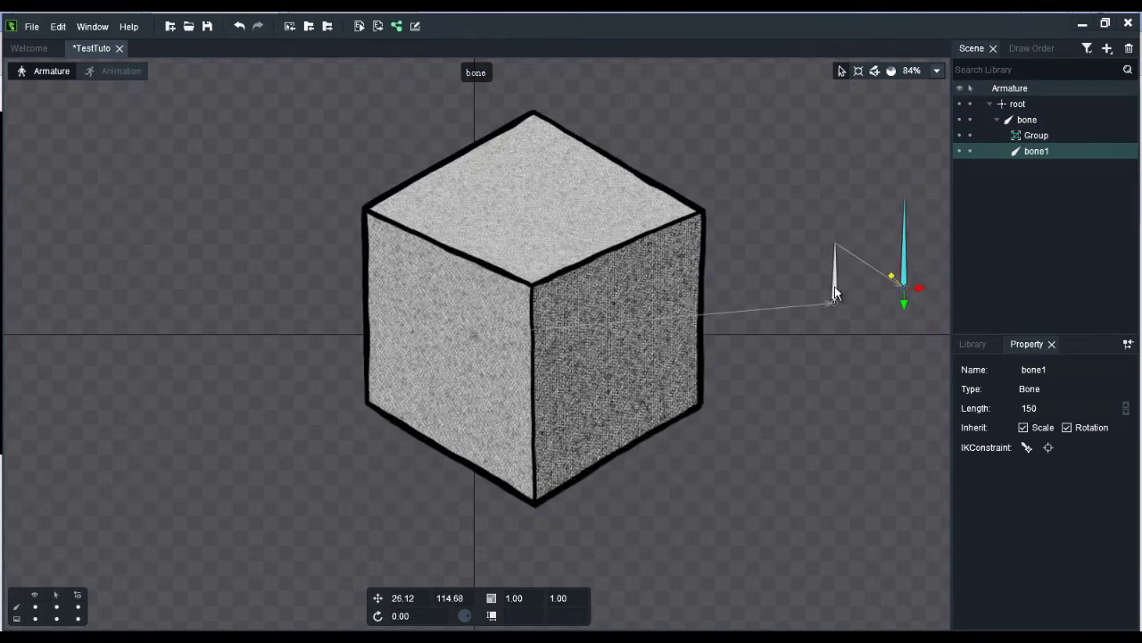
left_click_drag(834, 285, 769, 325)
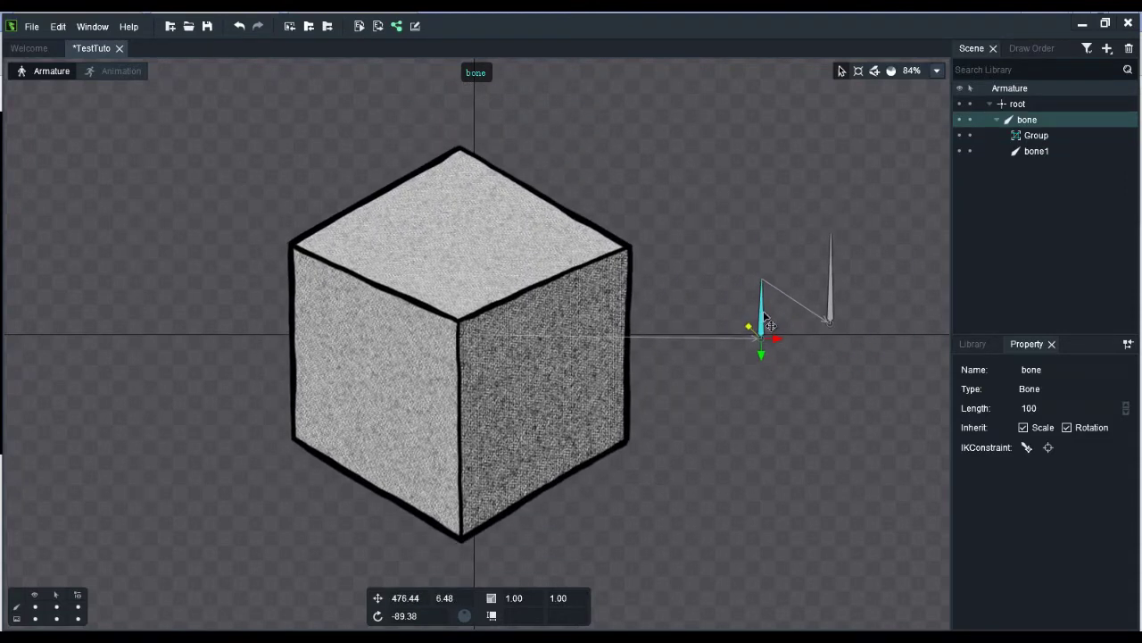
Put Group and bone1 directly under root, and move bone1 to about X 679.09, Y -7.74 and bone to about X 504.88, Y -10.11.
left_click(1036, 135)
left_click_drag(1035, 136, 1028, 106)
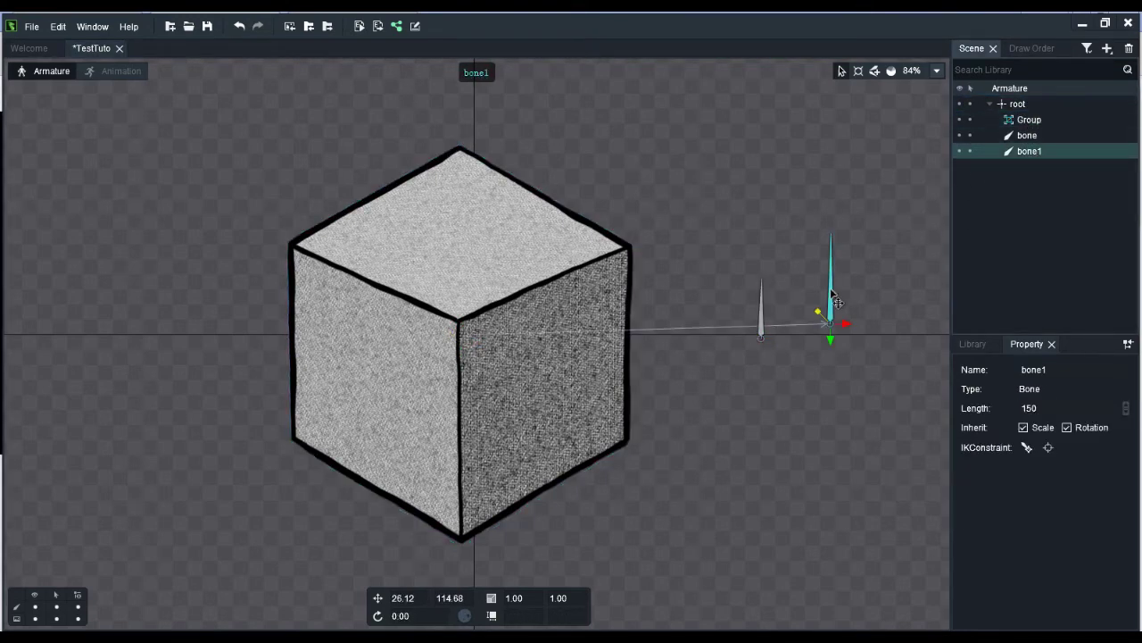
left_click_drag(839, 306, 890, 340)
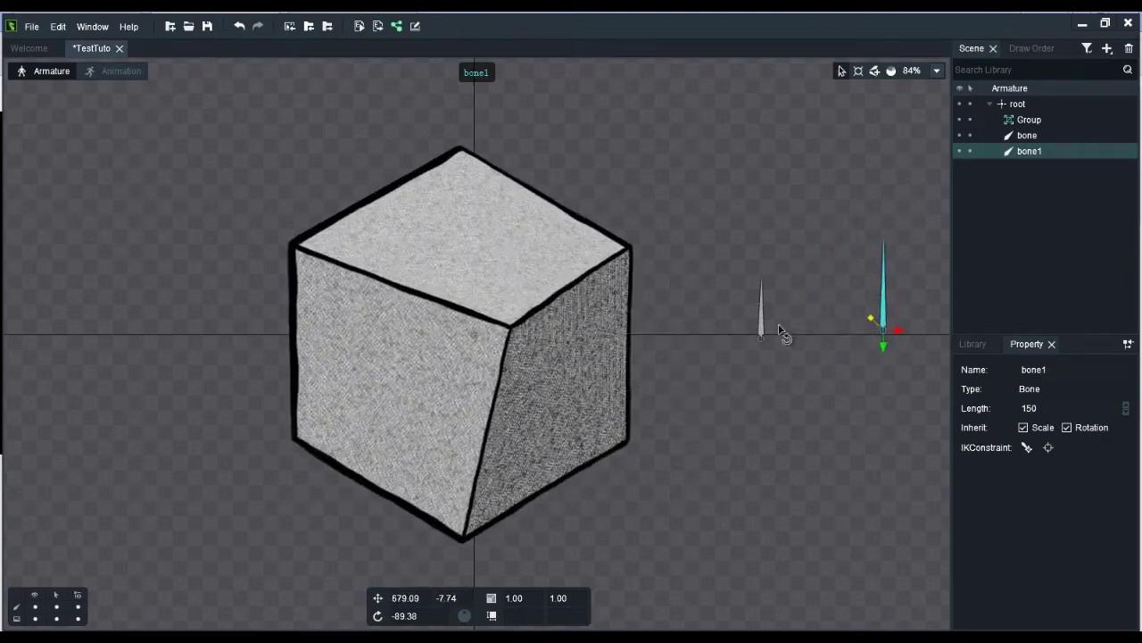
left_click_drag(763, 329, 828, 257)
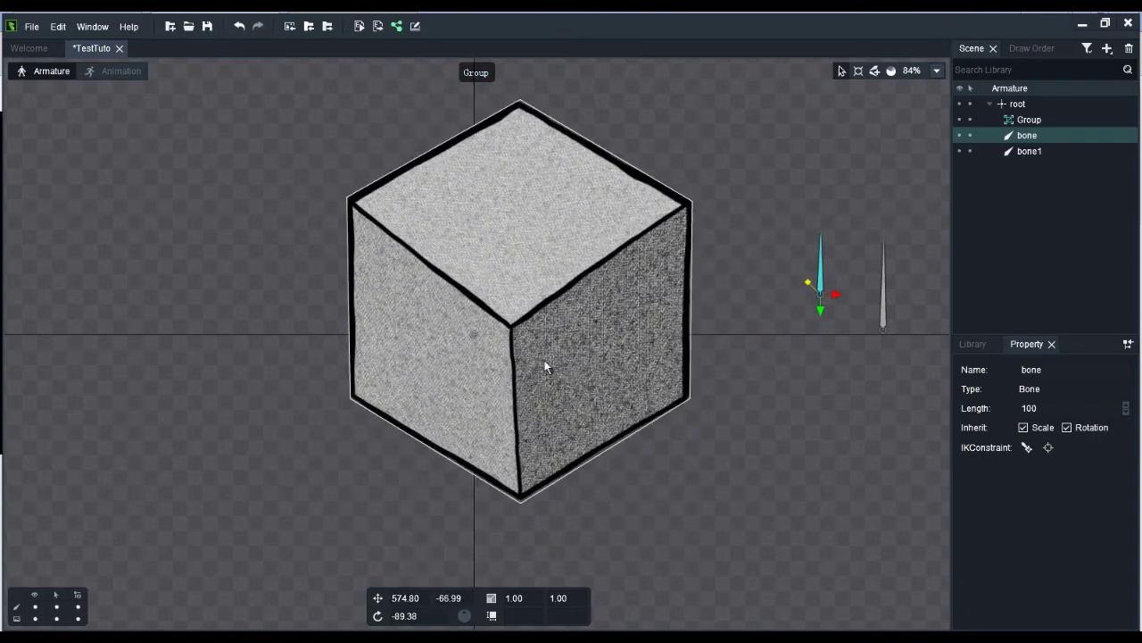
left_click_drag(825, 278, 784, 311)
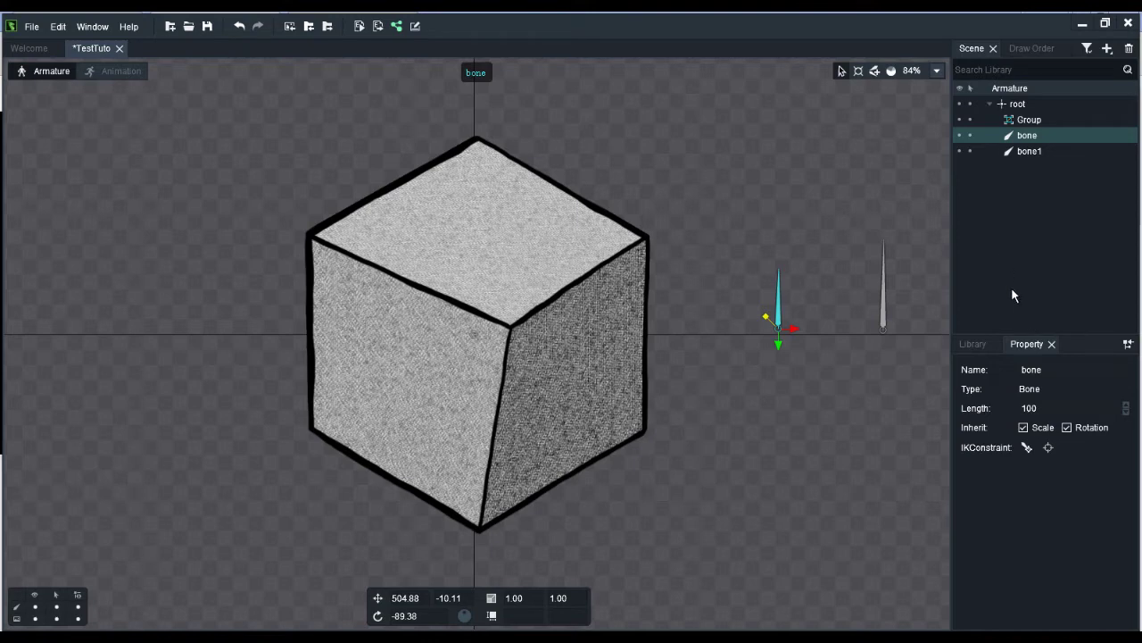
Delete Group and both bones from the armature, and place the tentacle image near the origin at about X 8.31, Y -7.71.
left_click(1029, 119)
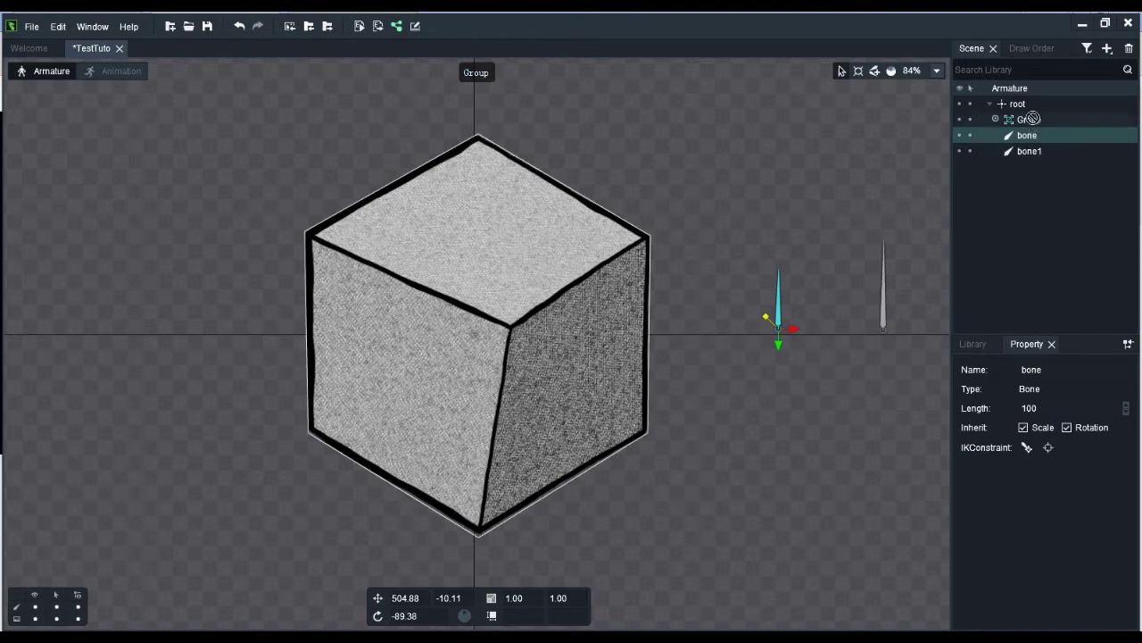
left_click(1033, 152, "shift")
key("Delete")
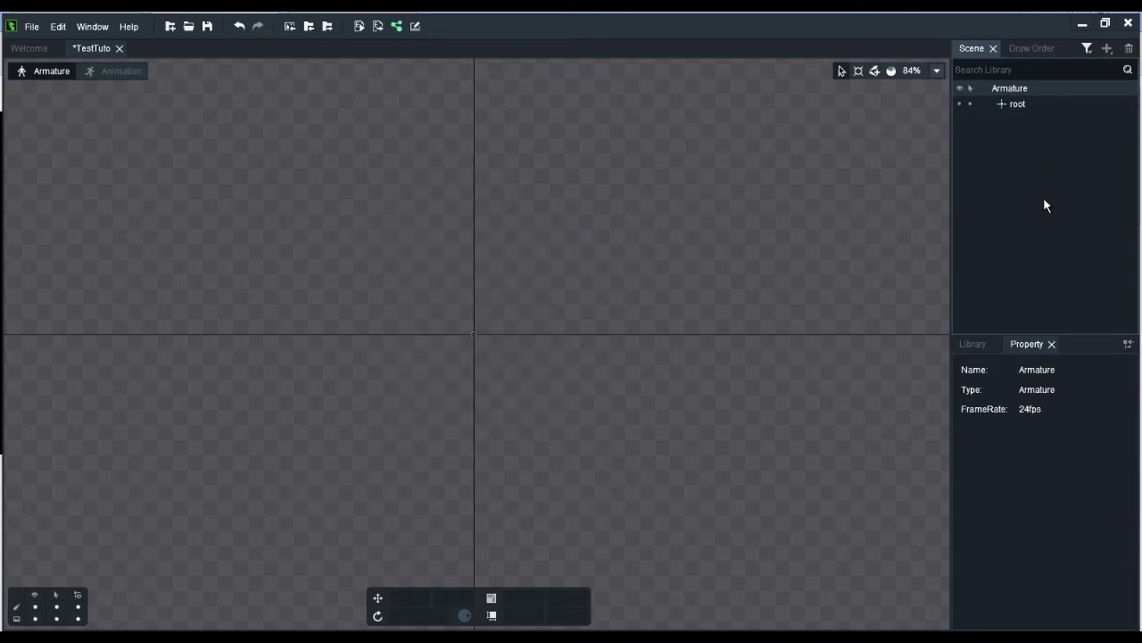
left_click(980, 345)
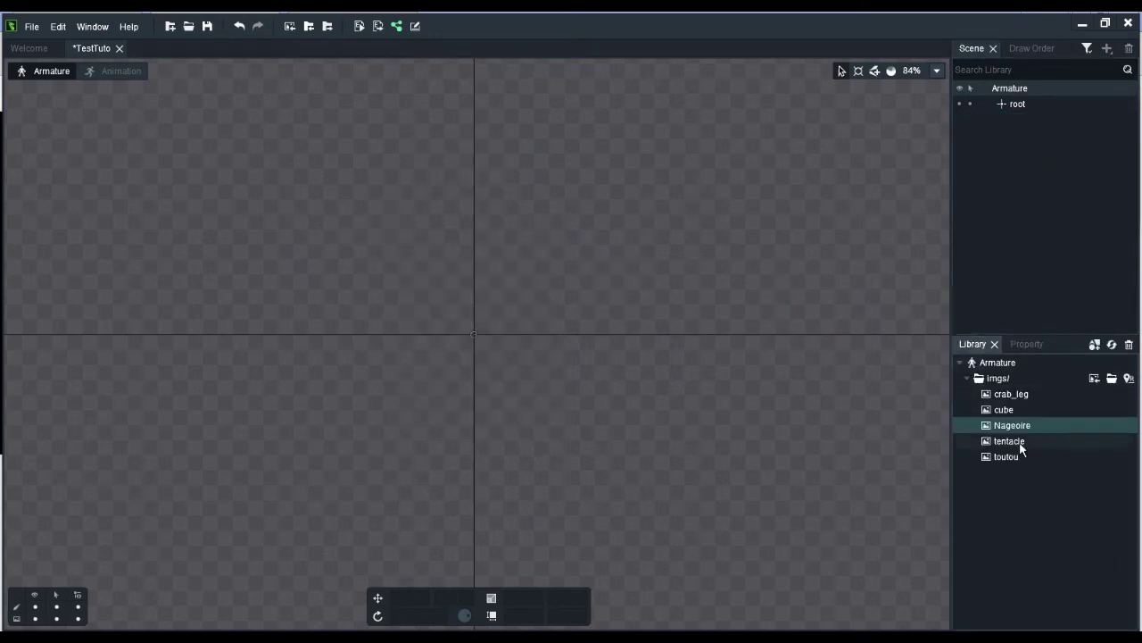
left_click_drag(1022, 449, 482, 337)
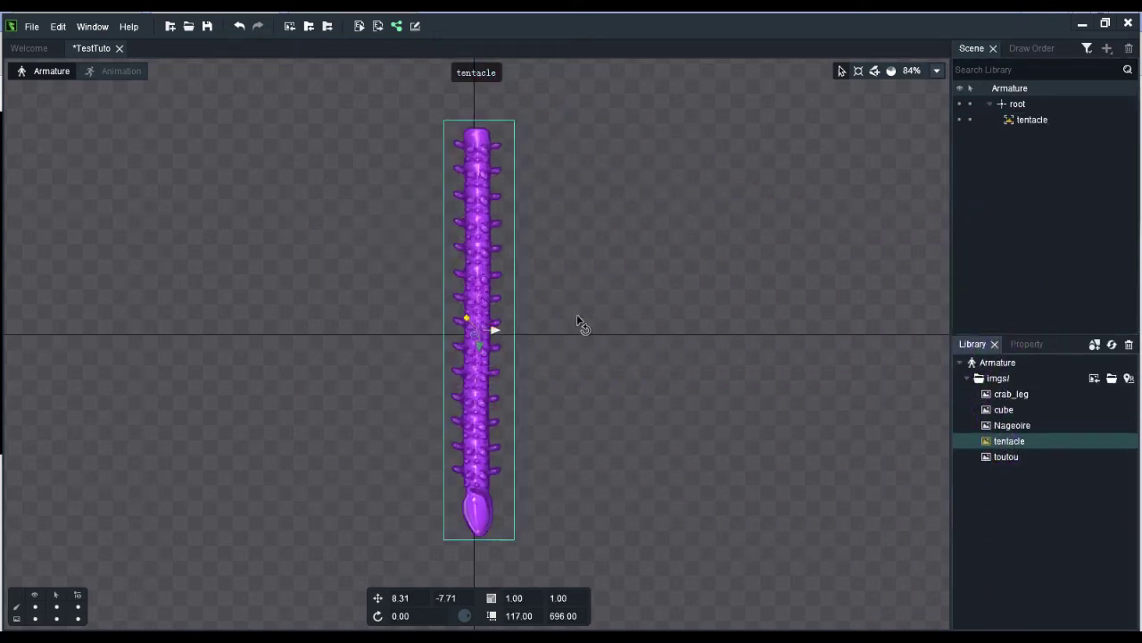
Convert the tentacle image into a mesh and widen the Mesh Editor to show the whole tentacle.
left_click(1026, 344)
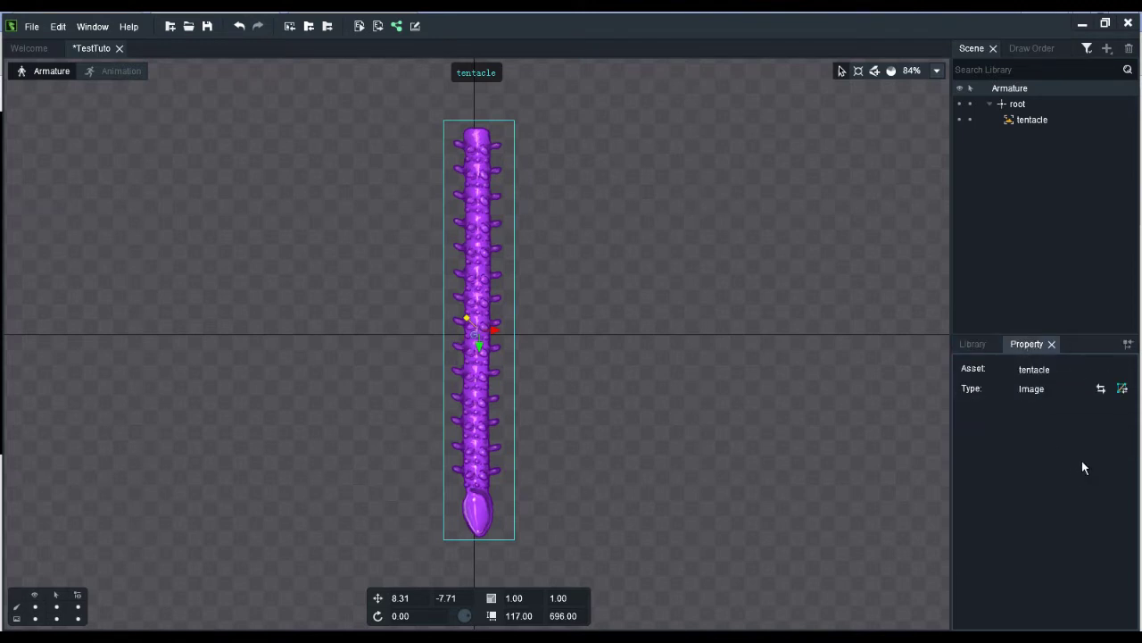
left_click(1122, 389)
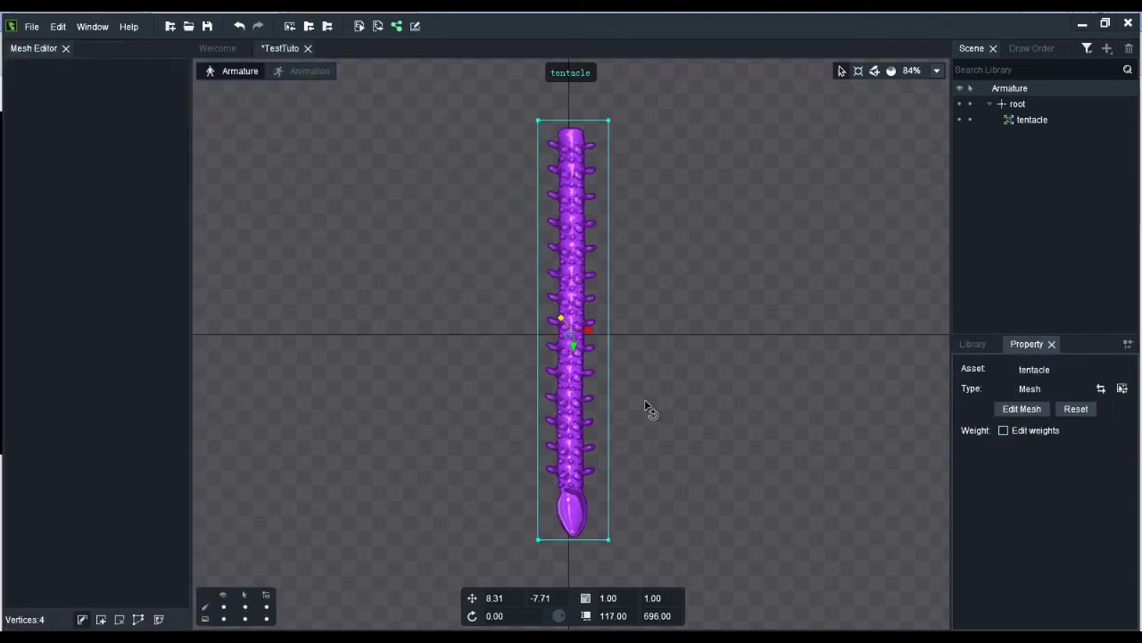
left_click_drag(190, 341, 610, 350)
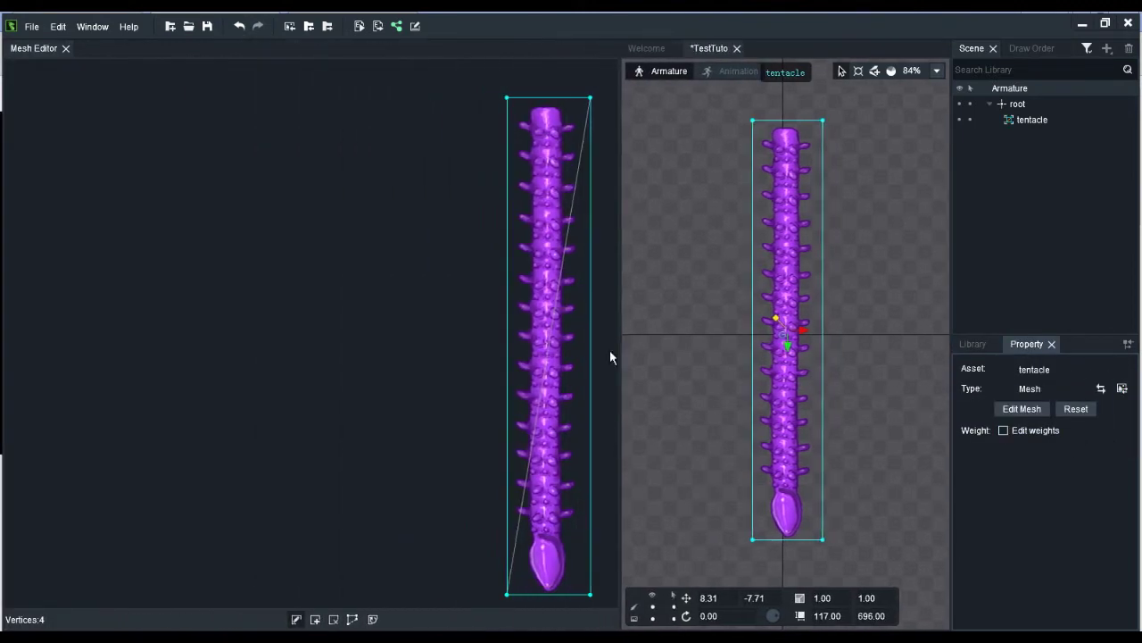
Draw a new mesh outline from the tentacle's top down its right side, zigzagging around each spike to the tip's base.
left_click(351, 618)
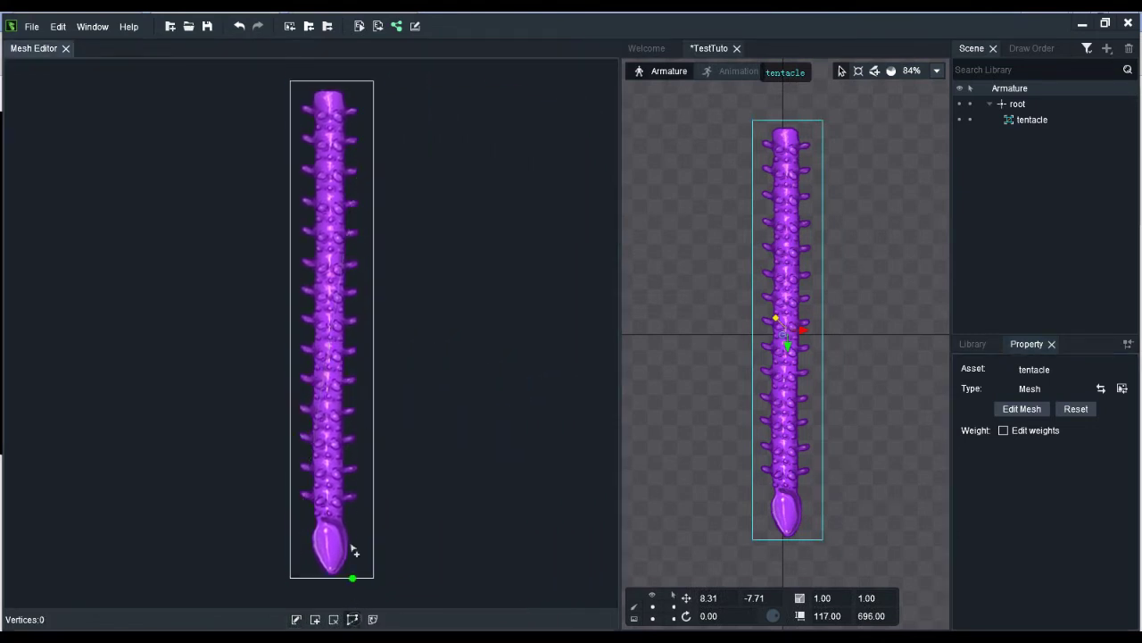
left_click(330, 85)
left_click(347, 88)
left_click(364, 105)
left_click(355, 121)
left_click(367, 141)
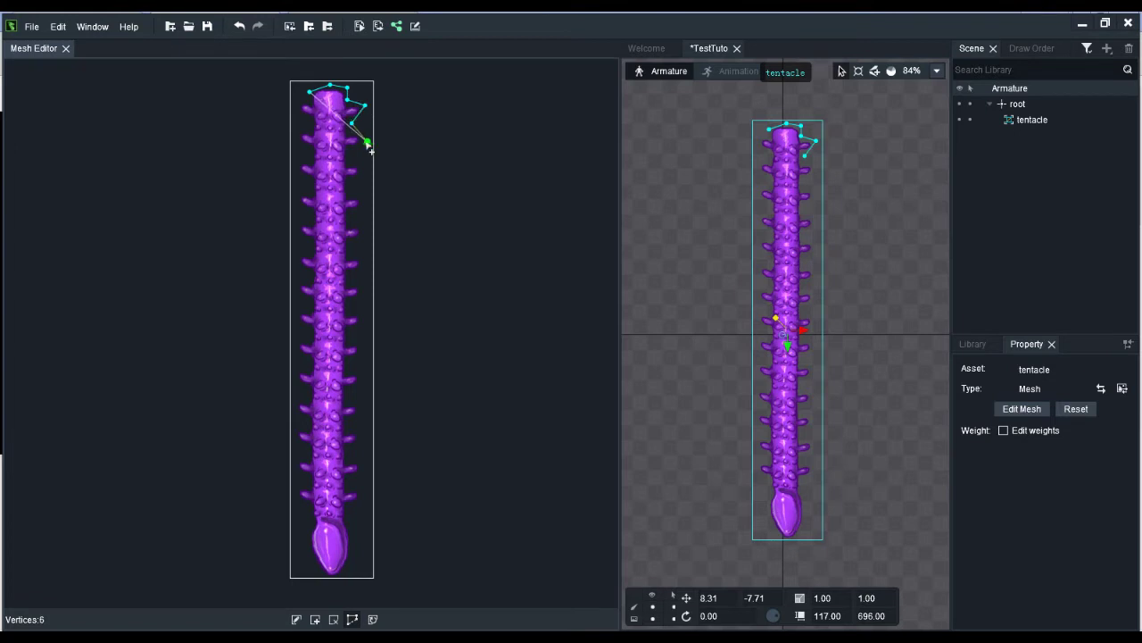
left_click(353, 156)
left_click(367, 174)
left_click(355, 191)
left_click(368, 210)
left_click(355, 223)
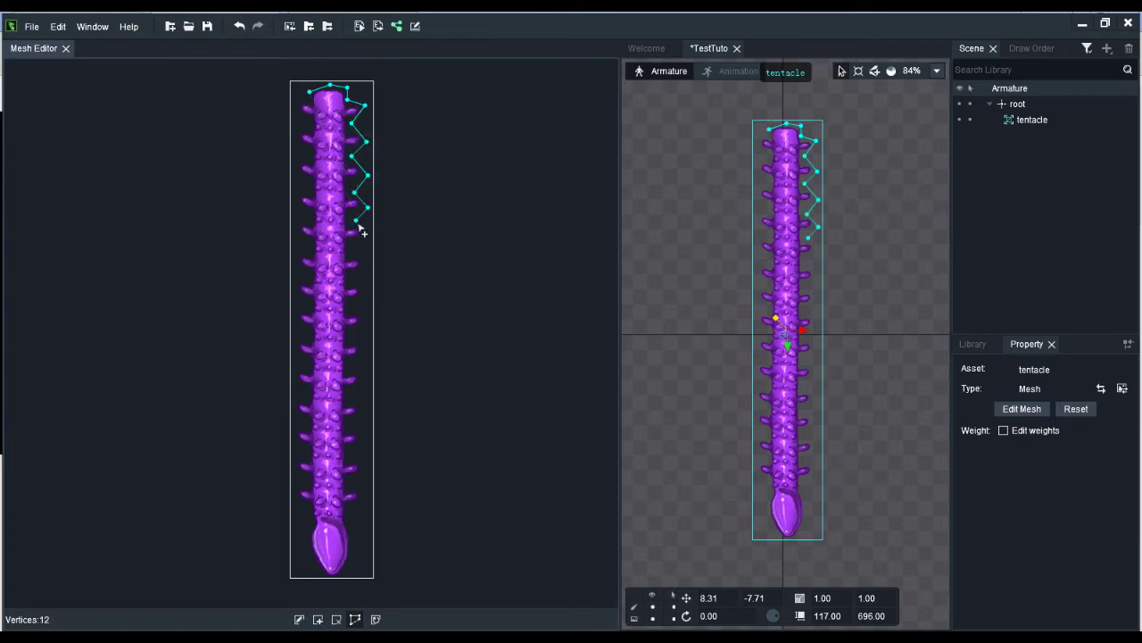
left_click(369, 238)
left_click(355, 253)
left_click(369, 270)
left_click(355, 283)
left_click(370, 298)
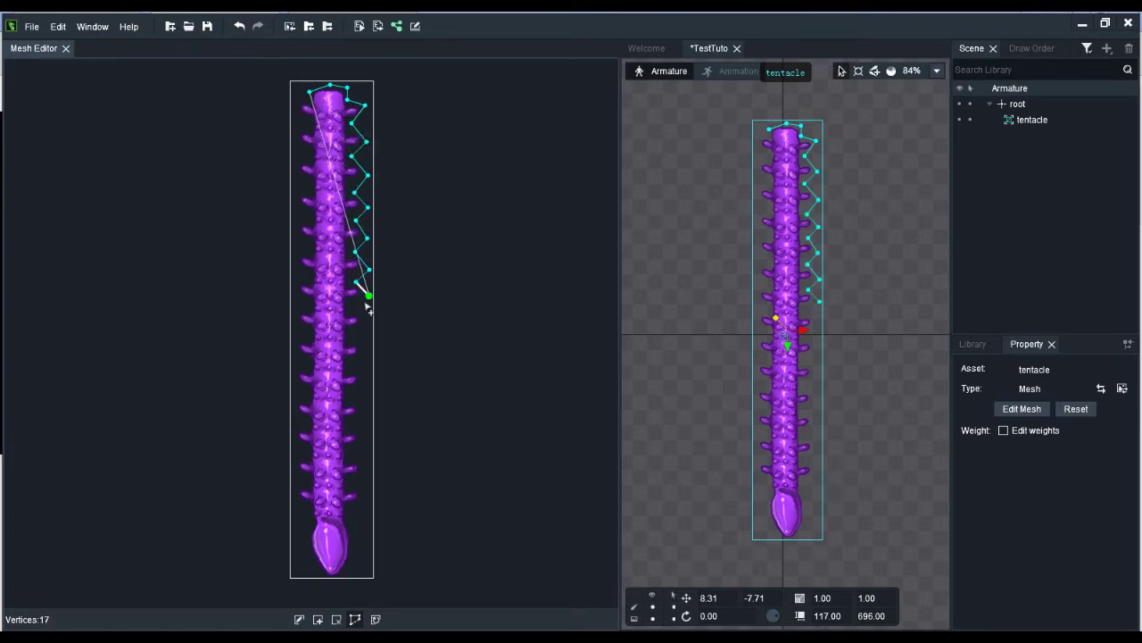
left_click(356, 311)
left_click(369, 326)
left_click(356, 340)
left_click(368, 354)
left_click(356, 368)
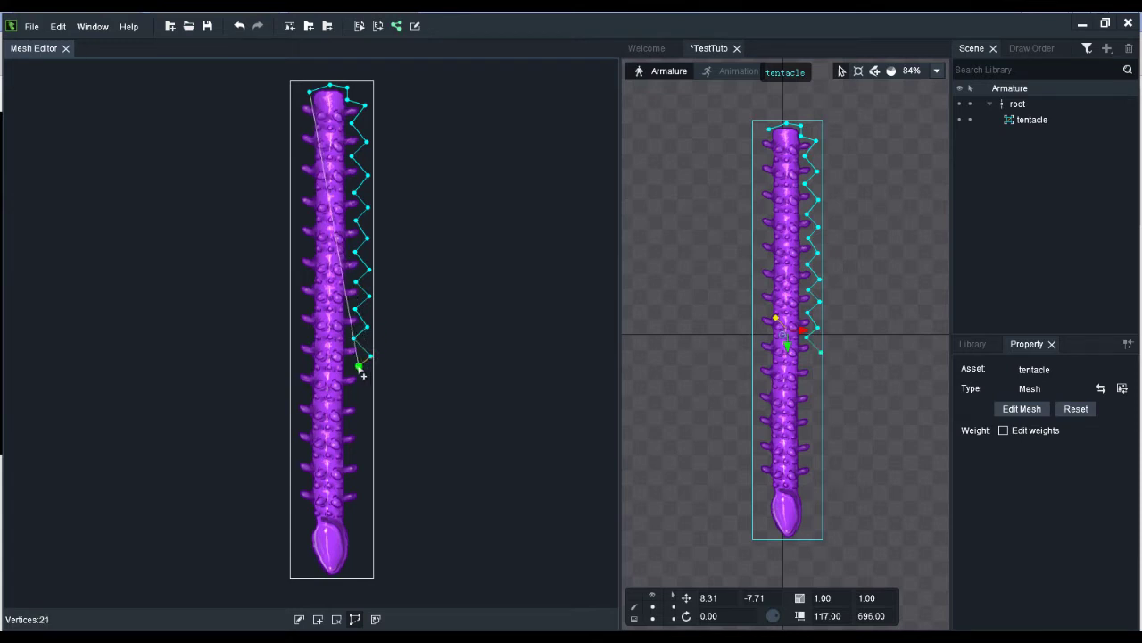
left_click(369, 383)
left_click(355, 397)
left_click(368, 412)
left_click(358, 425)
left_click(370, 440)
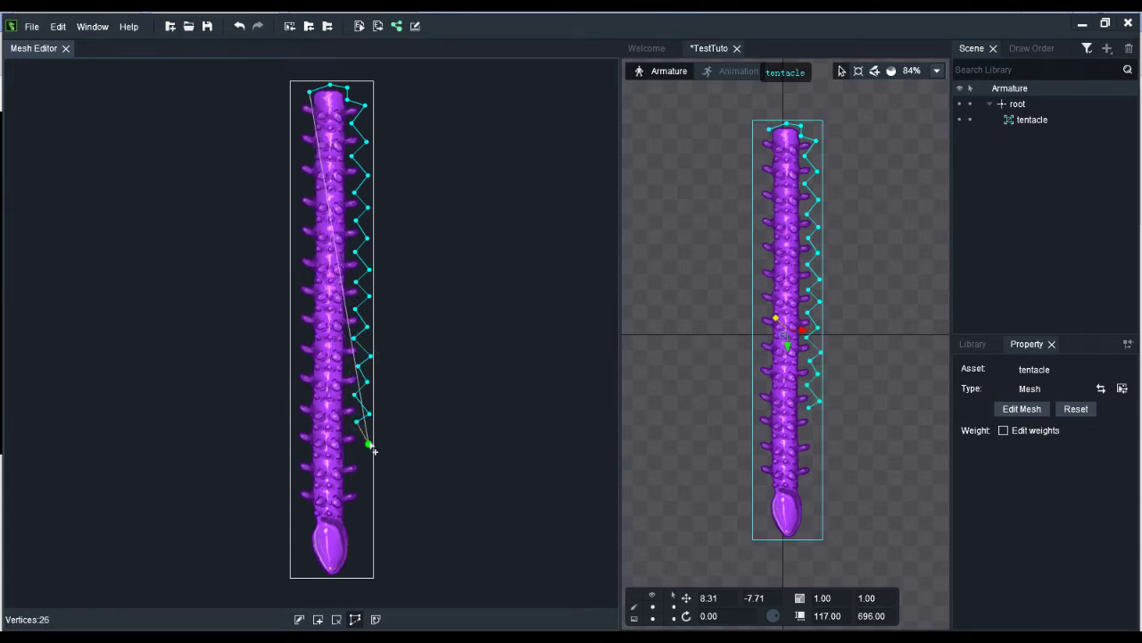
left_click(356, 454)
left_click(370, 468)
left_click(356, 483)
left_click(370, 498)
left_click(354, 516)
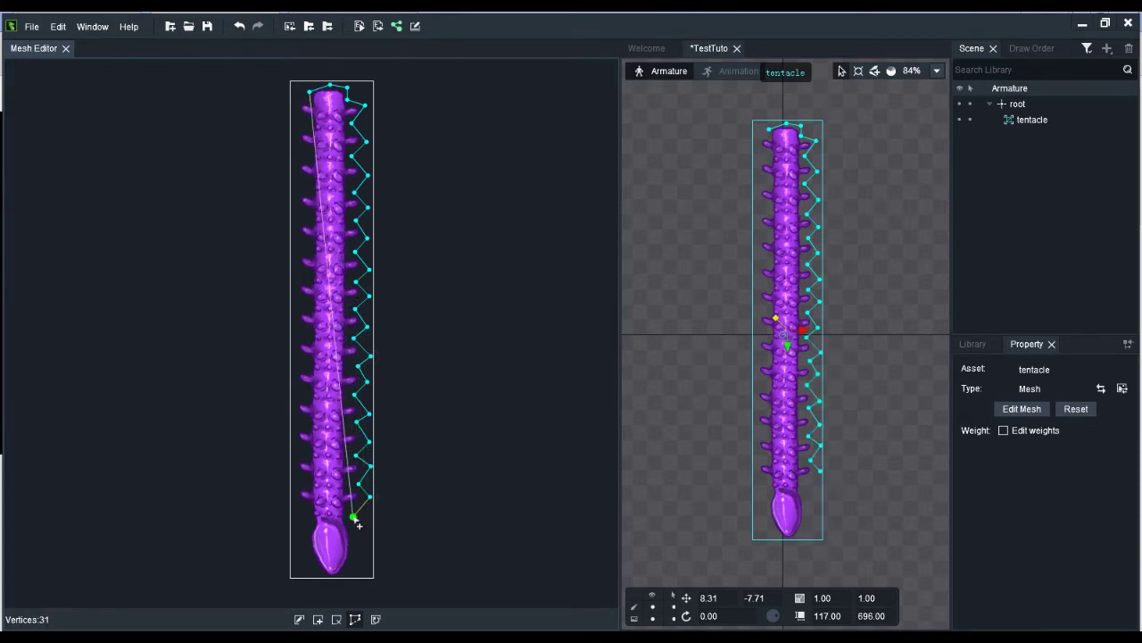
Continue the mesh outline around the tentacle's pointed tip to the base of its left side.
left_click(356, 535)
left_click(357, 555)
left_click(324, 578)
left_click(308, 564)
left_click(302, 533)
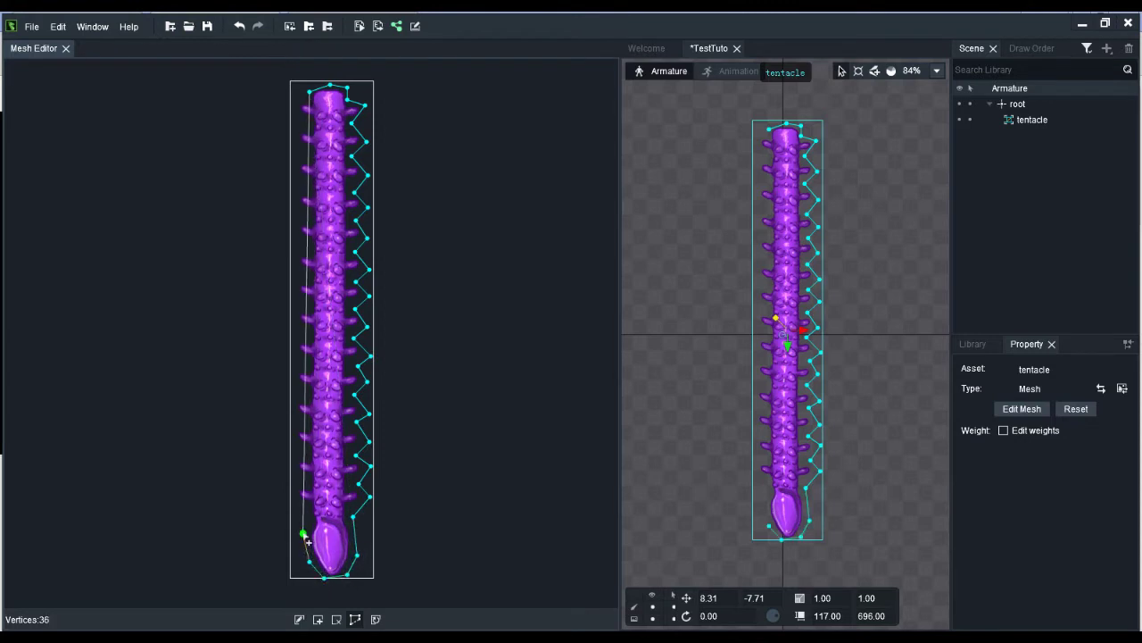
Zigzag the mesh outline up the tentacle's left side around each spike and close it at the starting vertex.
left_click(304, 509)
left_click(293, 494)
left_click(302, 480)
left_click(291, 467)
left_click(303, 452)
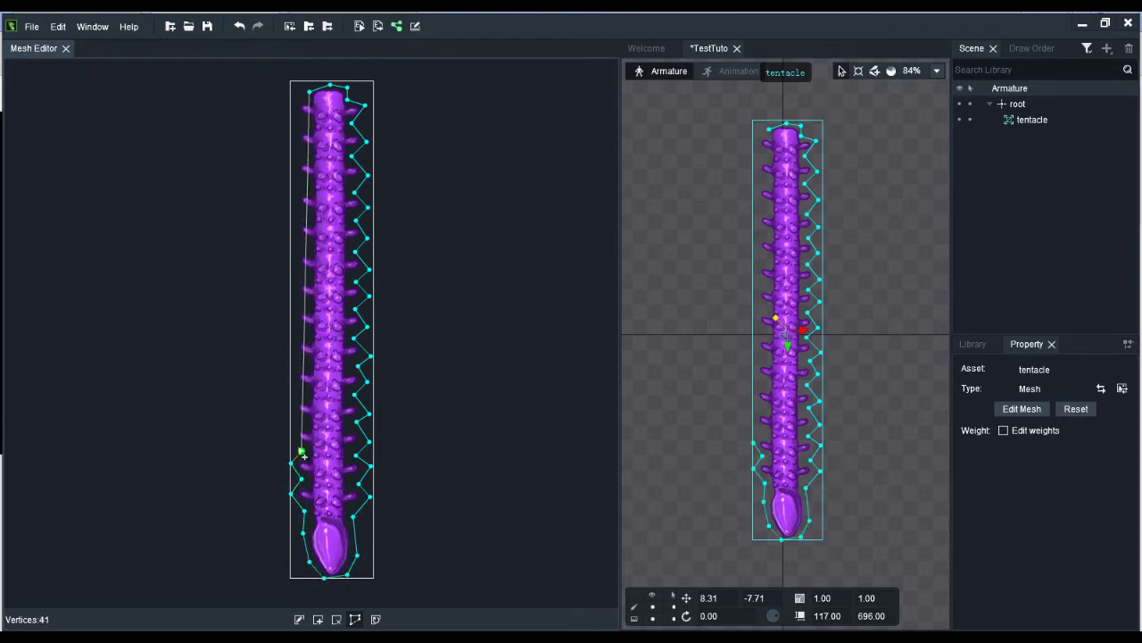
left_click(291, 438)
left_click(304, 423)
left_click(291, 408)
left_click(300, 393)
left_click(291, 379)
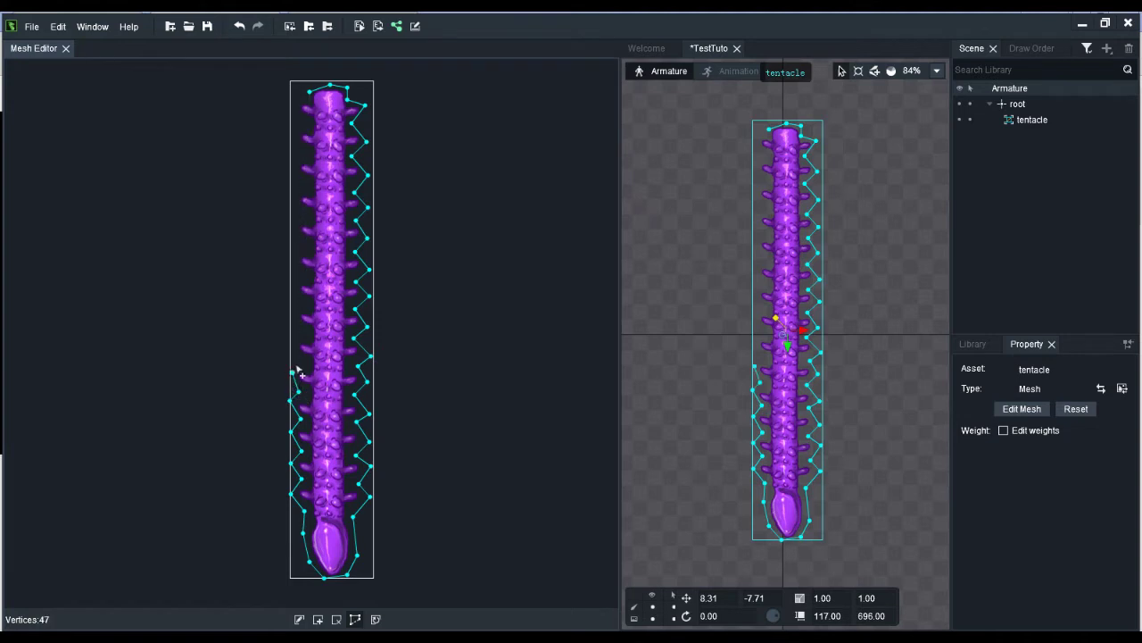
left_click(303, 363)
left_click(291, 349)
left_click(303, 334)
left_click(292, 319)
left_click(303, 305)
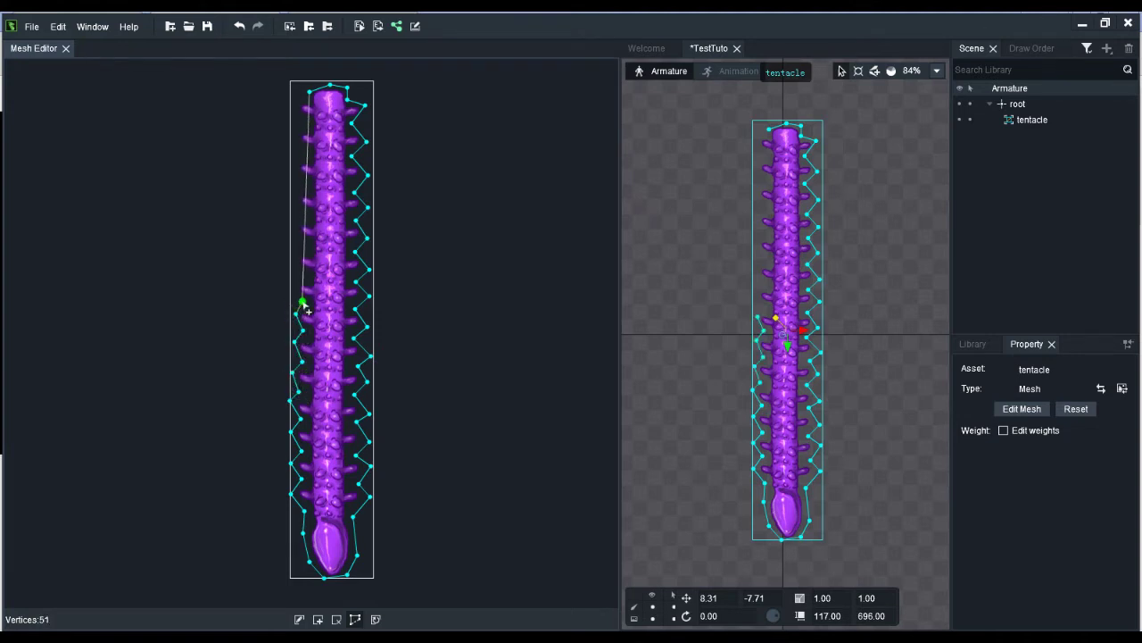
left_click(291, 291)
left_click(303, 277)
left_click(291, 265)
left_click(293, 253)
left_click(303, 239)
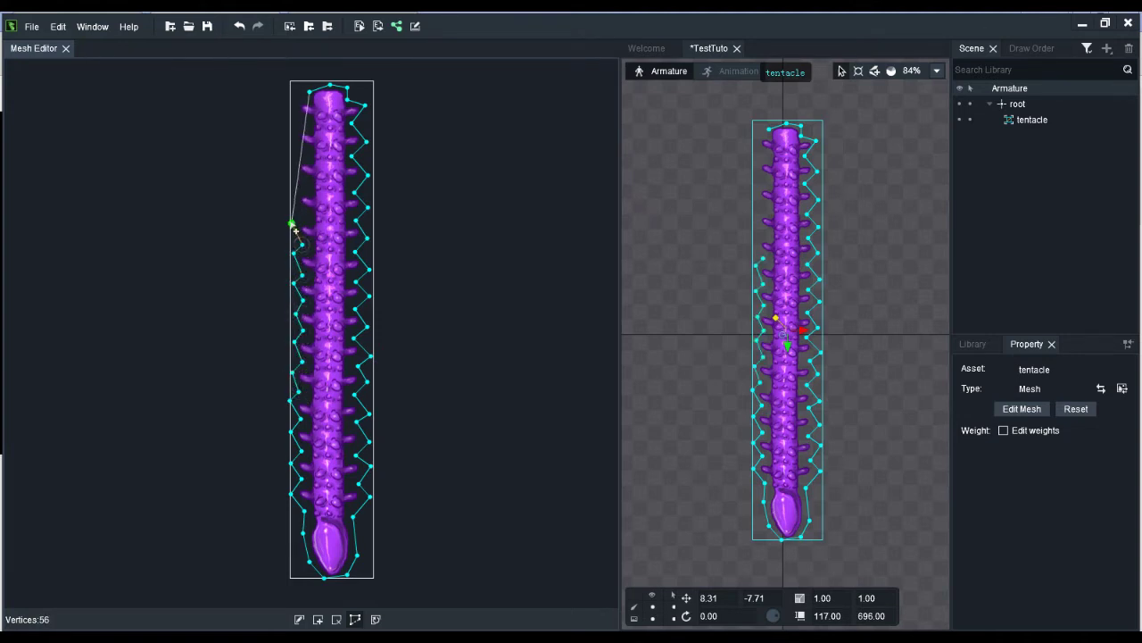
left_click(292, 224)
left_click(292, 195)
left_click(300, 185)
left_click(294, 167)
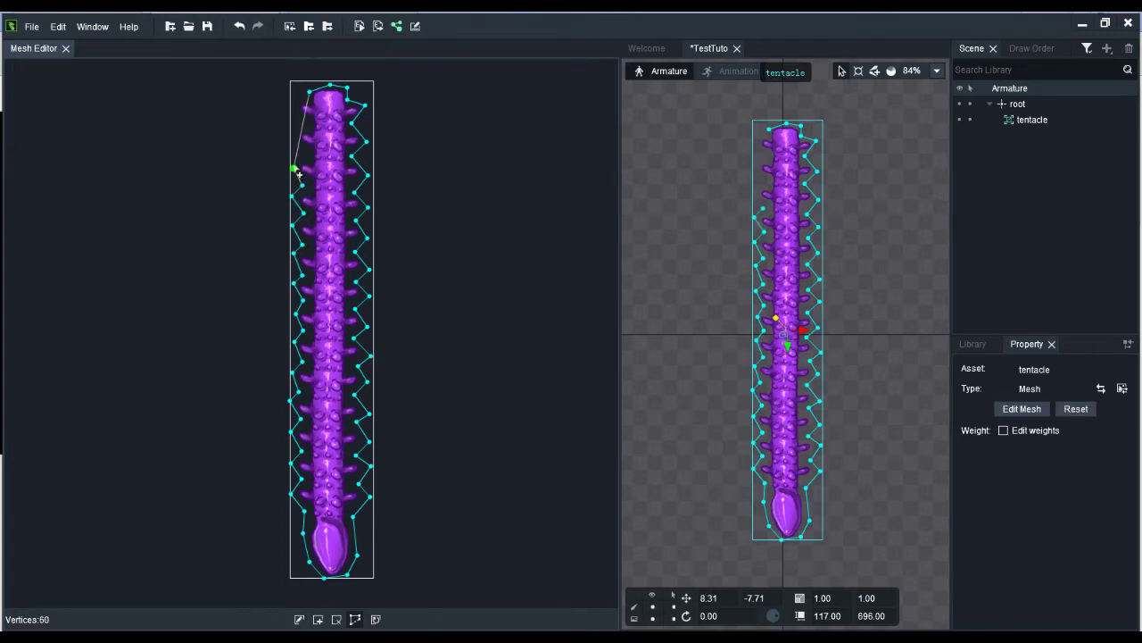
left_click(304, 153)
left_click(295, 138)
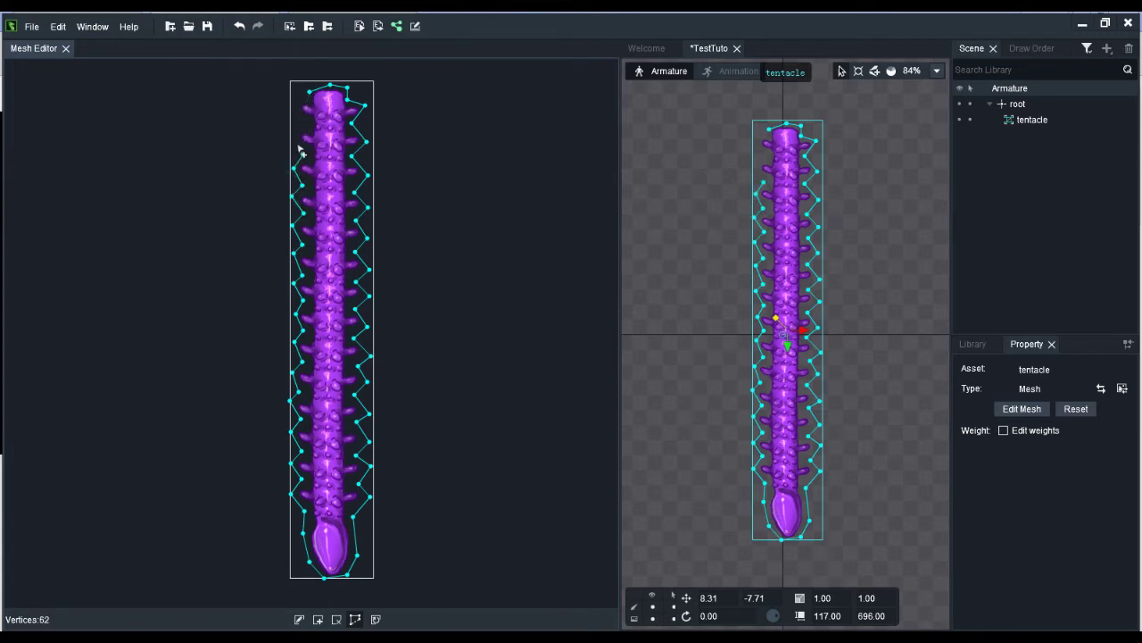
left_click(308, 95)
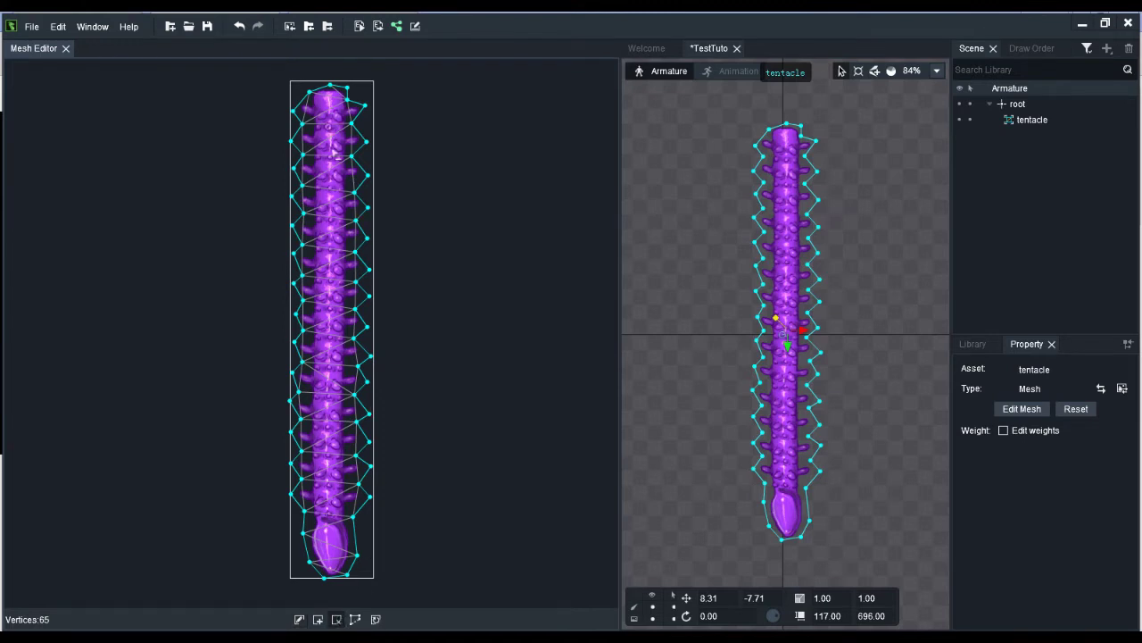
Add fifteen interior vertices along the tentacle's centre line from top to tip, and close the Mesh Editor.
left_click(322, 623)
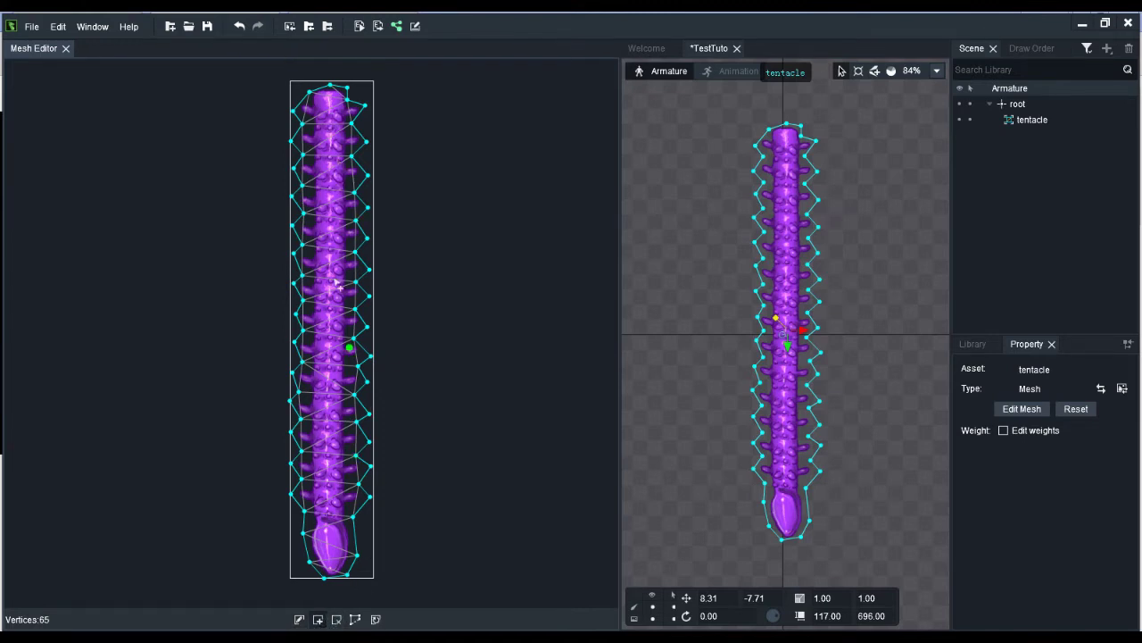
left_click(331, 127)
left_click(331, 159)
left_click(332, 187)
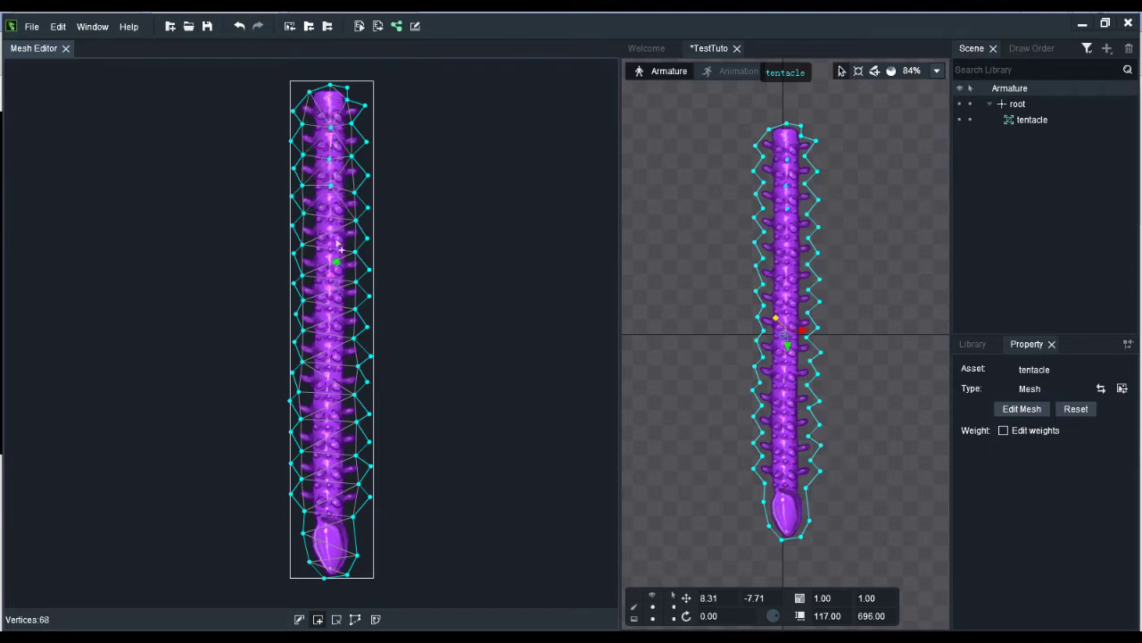
left_click(331, 217)
left_click(331, 249)
left_click(330, 280)
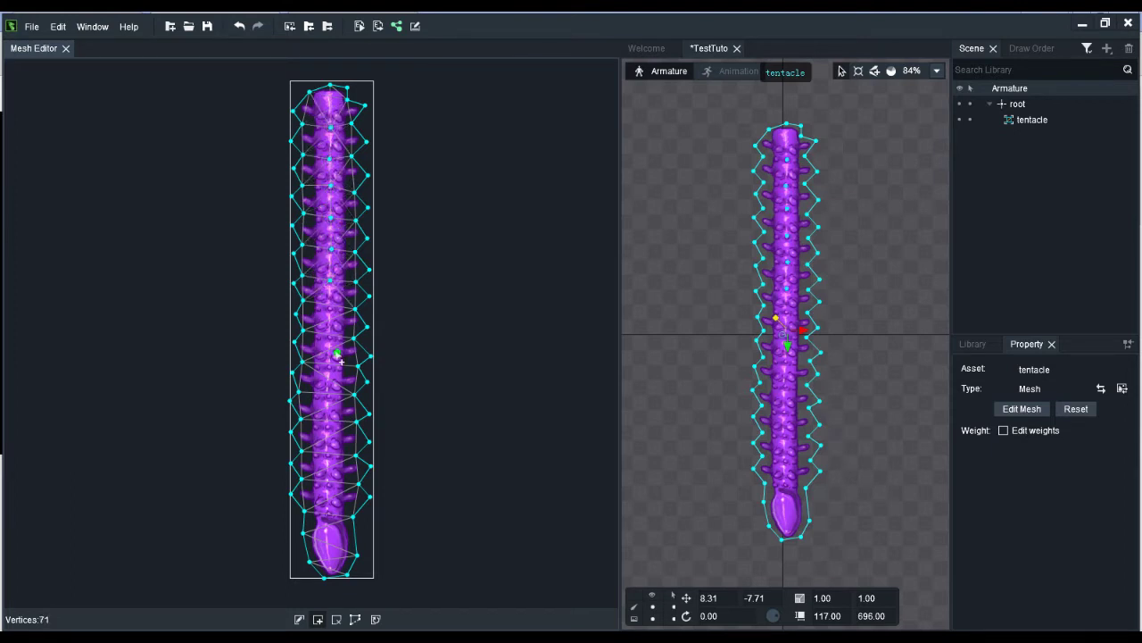
left_click(330, 308)
left_click(331, 339)
left_click(330, 369)
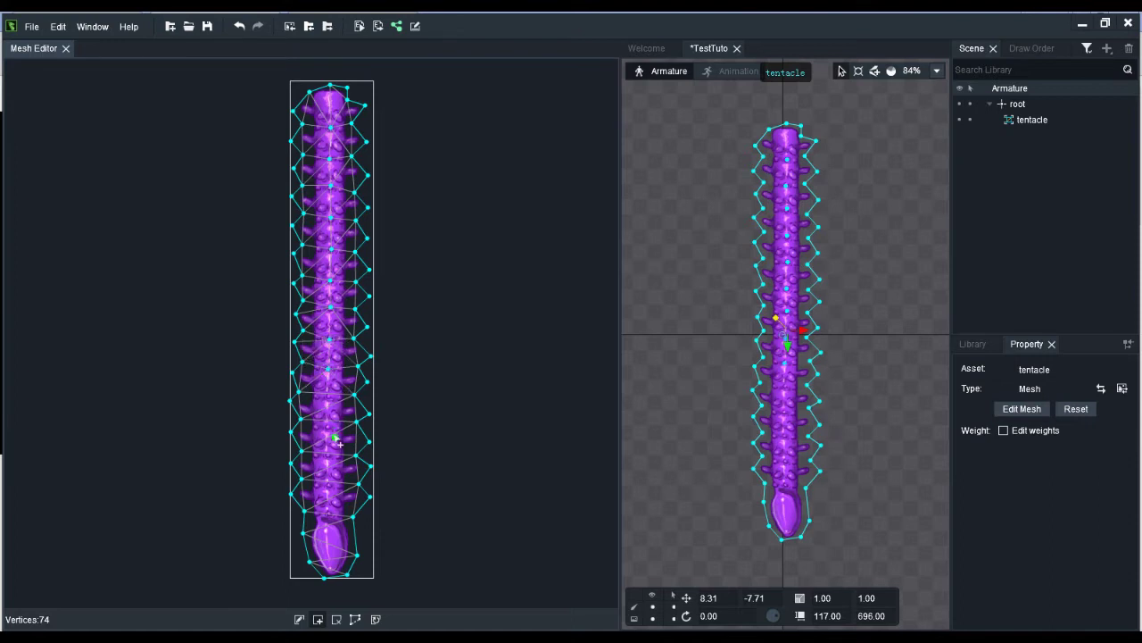
left_click(329, 398)
left_click(329, 428)
left_click(329, 457)
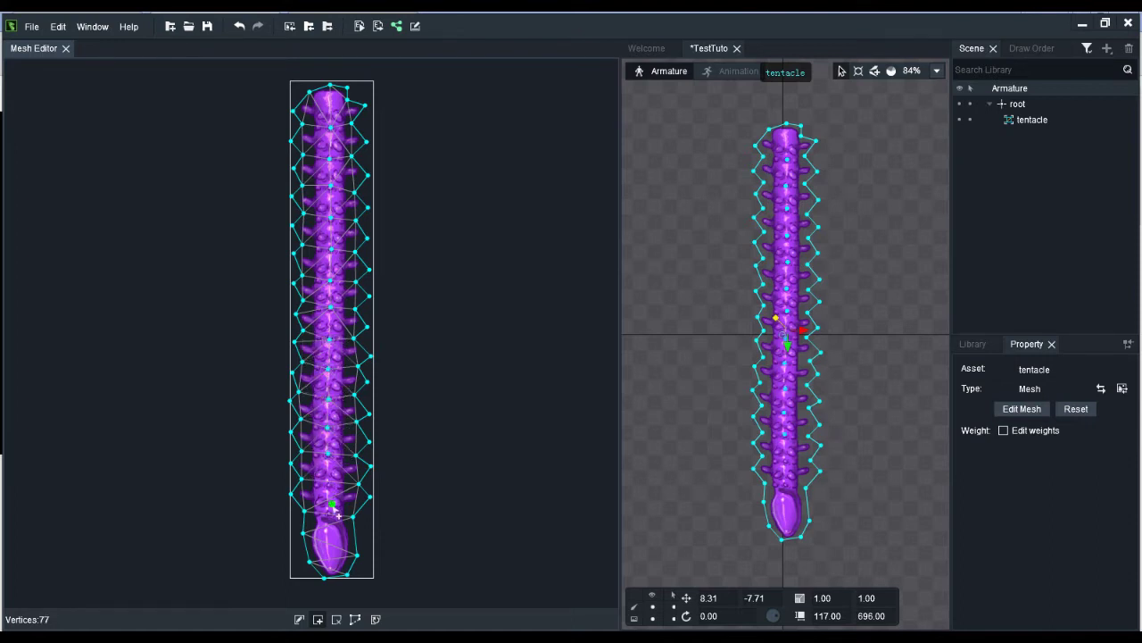
left_click(330, 484)
left_click(333, 528)
left_click(332, 546)
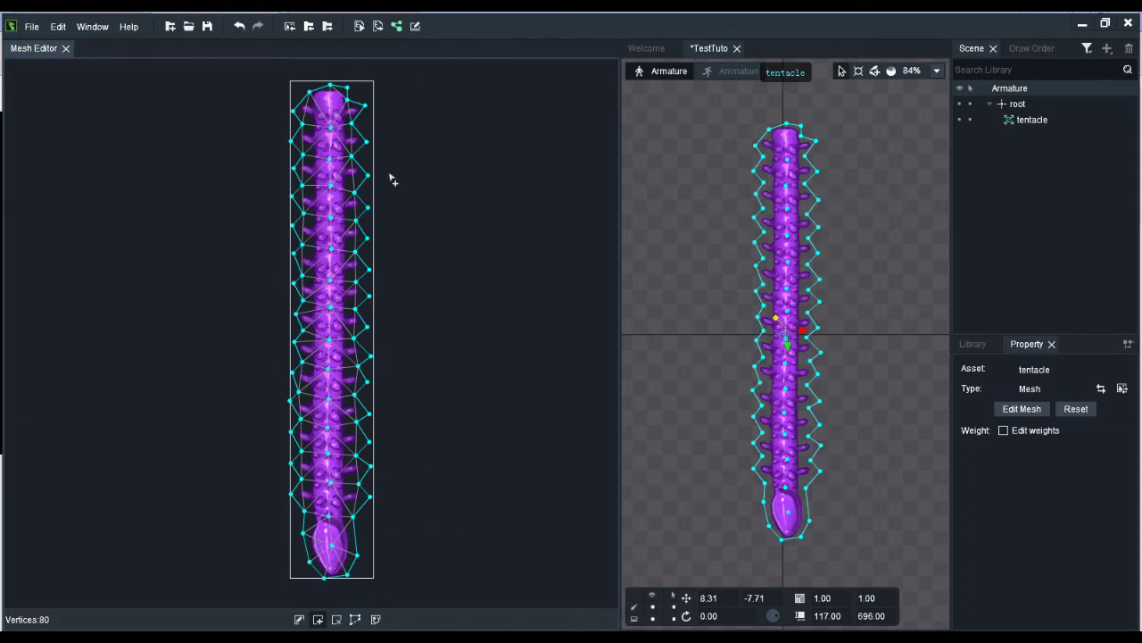
left_click(66, 49)
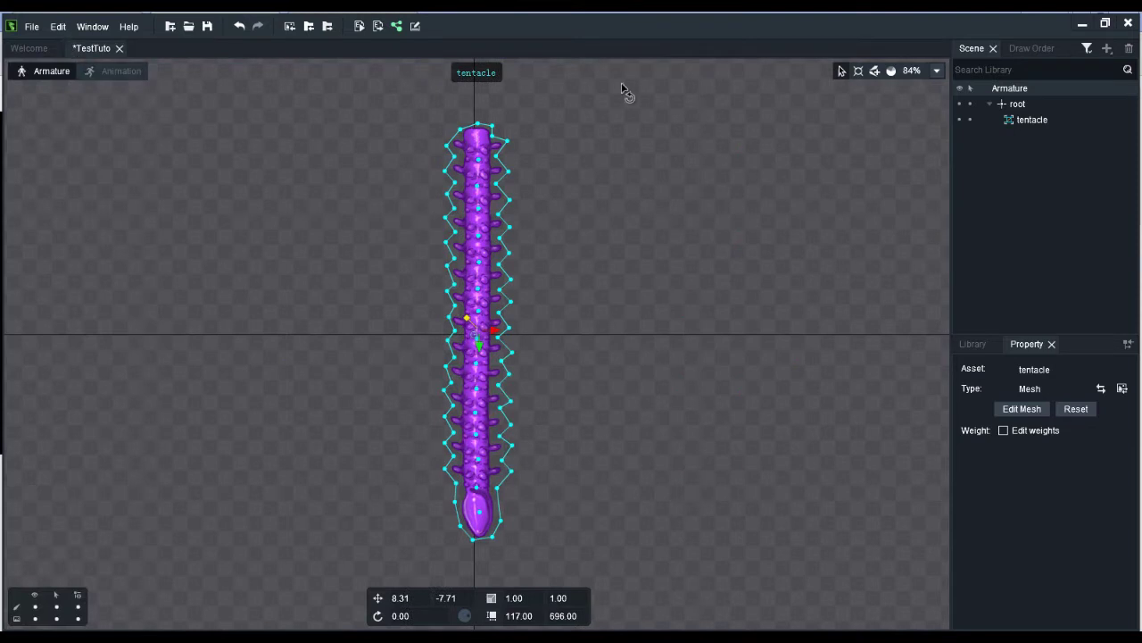
Create a connected chain of fifteen bones down the tentacle's centre, starting near X 3.55, Y -342.50 and ending at the tip.
left_click(1029, 119)
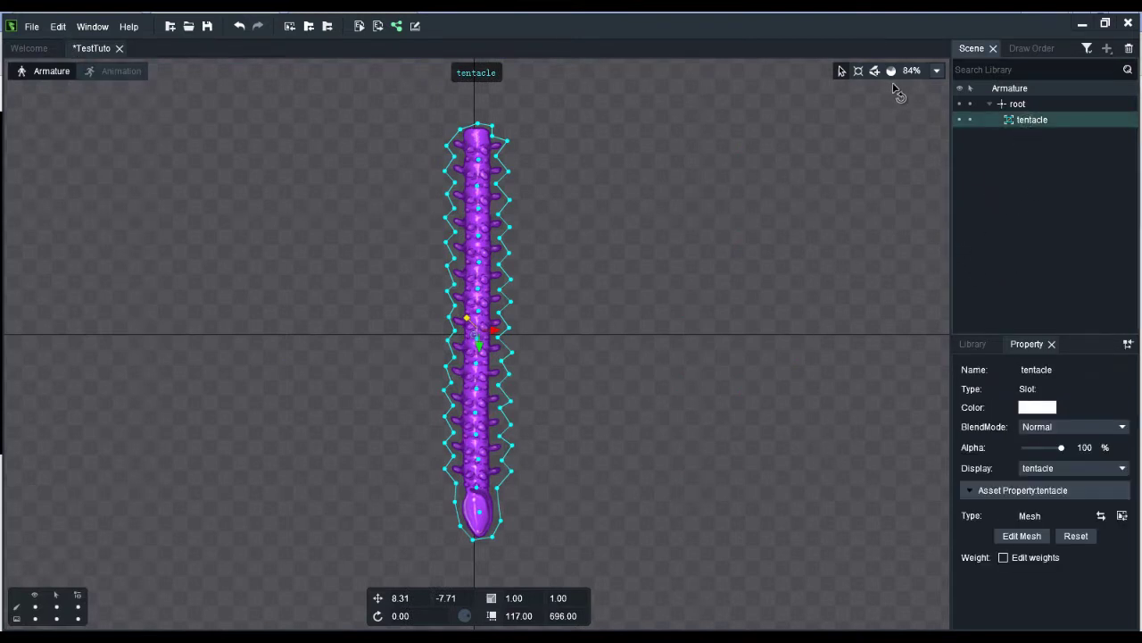
left_click(906, 174)
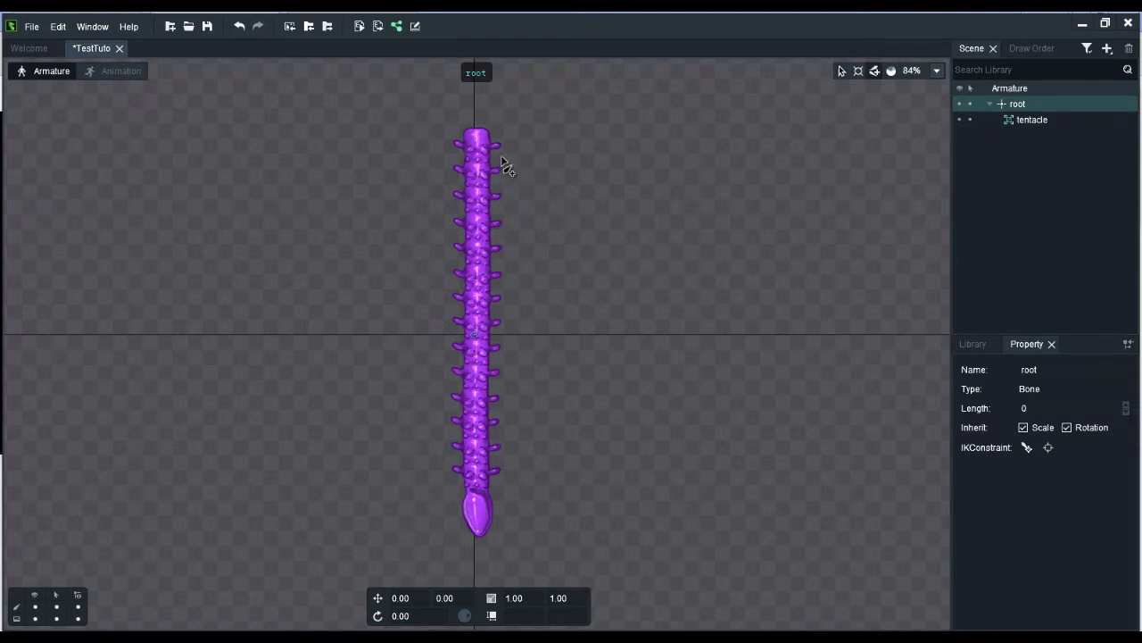
left_click_drag(477, 134, 481, 170)
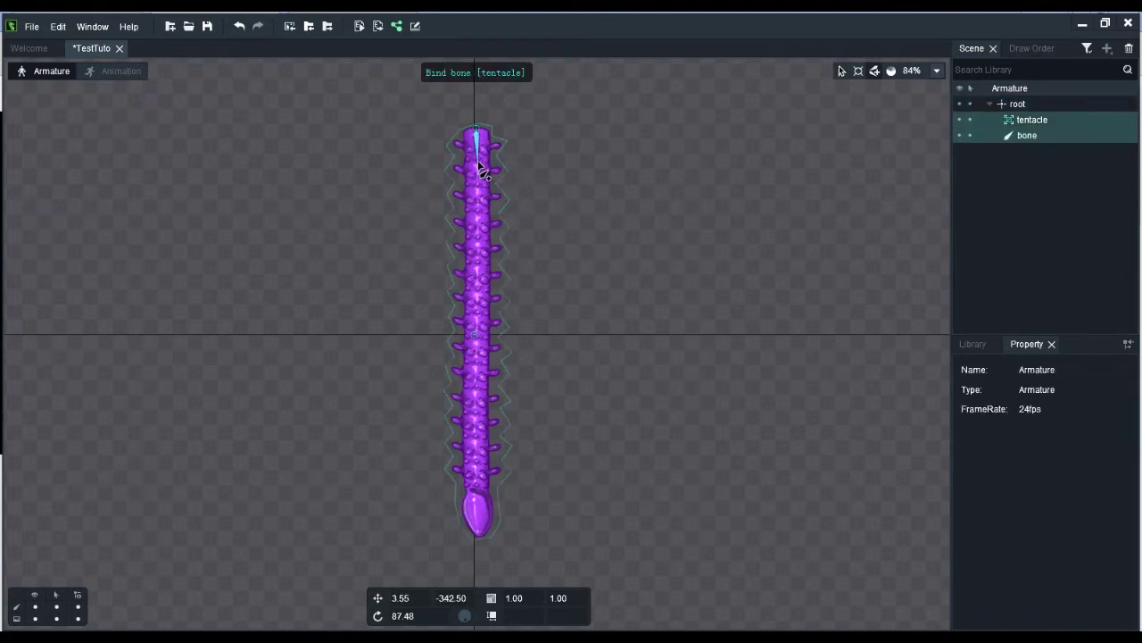
left_click_drag(477, 161, 480, 193)
left_click_drag(480, 194, 477, 219)
left_click_drag(477, 221, 480, 298)
left_click_drag(481, 298, 479, 322)
left_click_drag(479, 322, 479, 347)
left_click_drag(479, 348, 482, 462)
left_click_drag(483, 463, 479, 468)
left_click_drag(479, 468, 479, 491)
left_click_drag(479, 492, 481, 539)
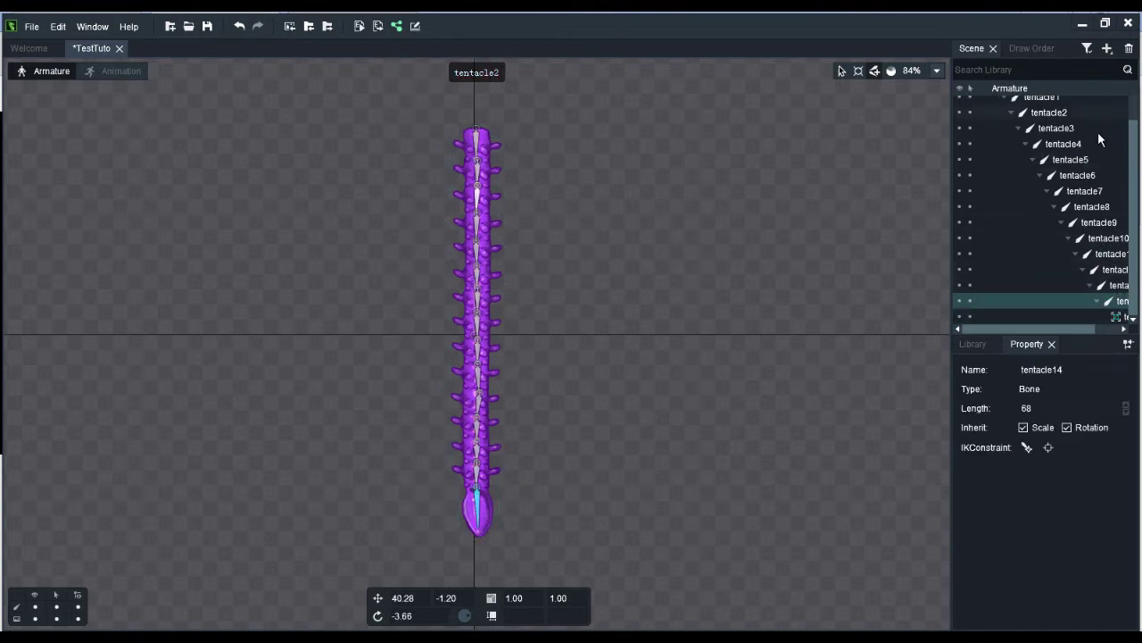
Select the whole bone chain in the scene hierarchy and enlarge the Scene list to show every bone.
scroll(1098, 131, "up", 2)
left_click(1035, 123, "shift")
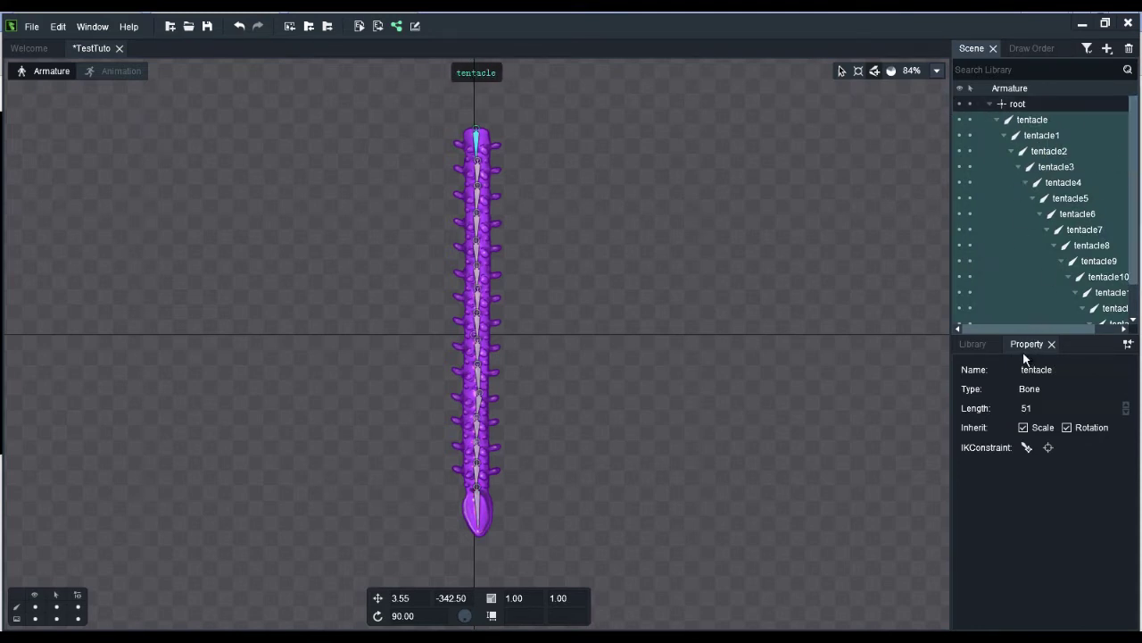
left_click_drag(1023, 331, 1030, 442)
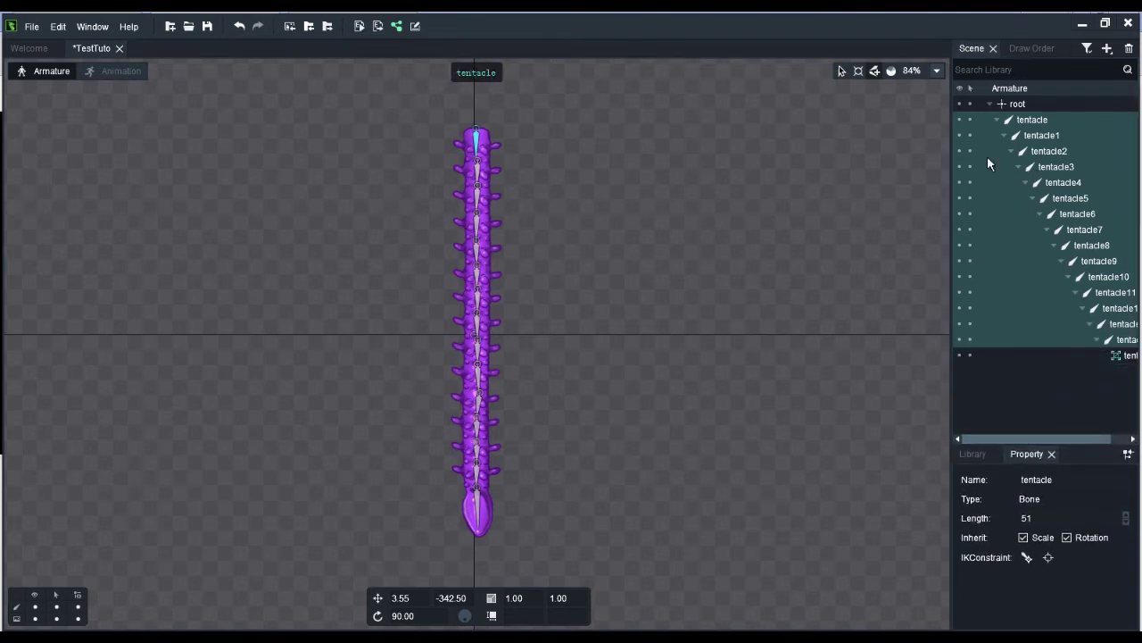
Test the pose by rotating the top bone to about 95.75 degrees, and undo the rotation.
left_click(858, 71)
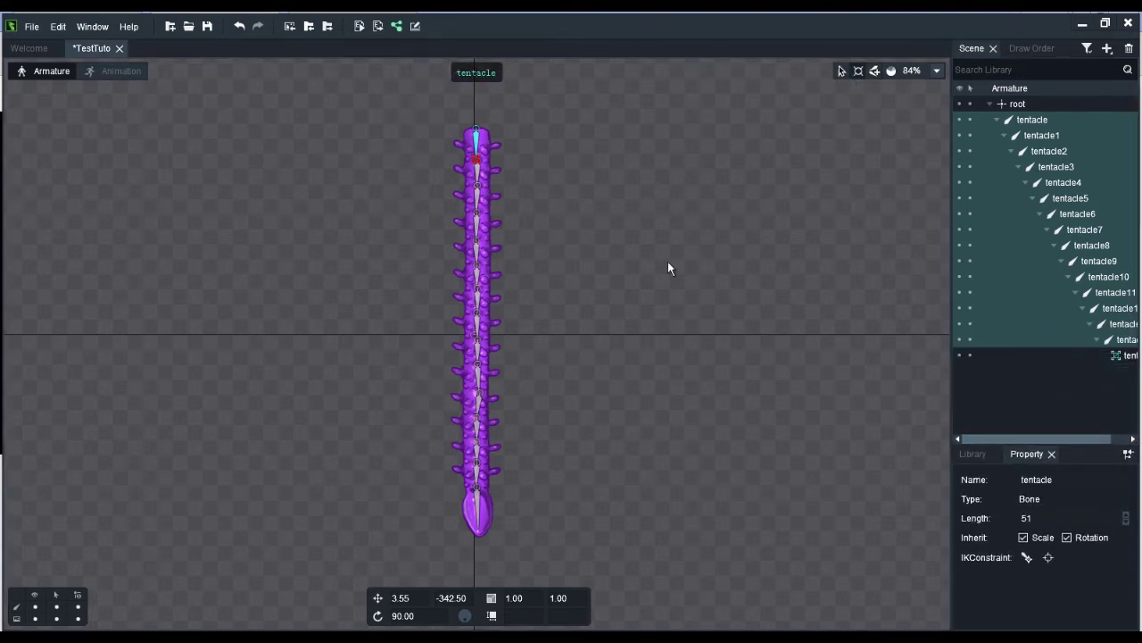
mouse_move(476, 163)
left_mouse_down()
mouse_move(502, 158)
mouse_move(508, 169)
mouse_move(479, 178)
left_mouse_up()
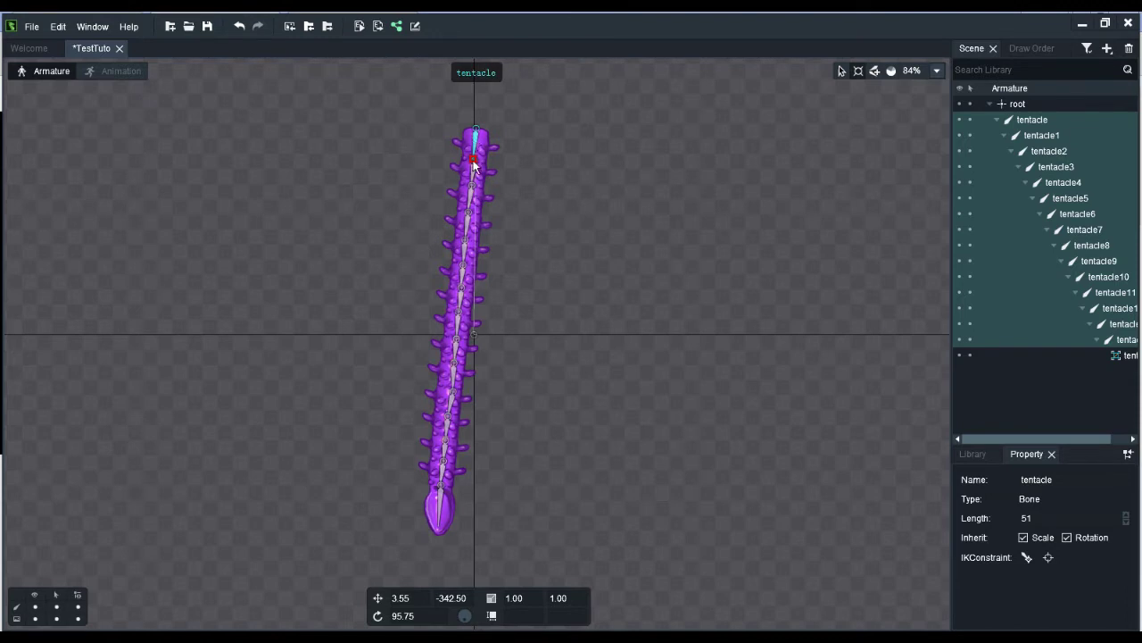
key("ctrl+z")
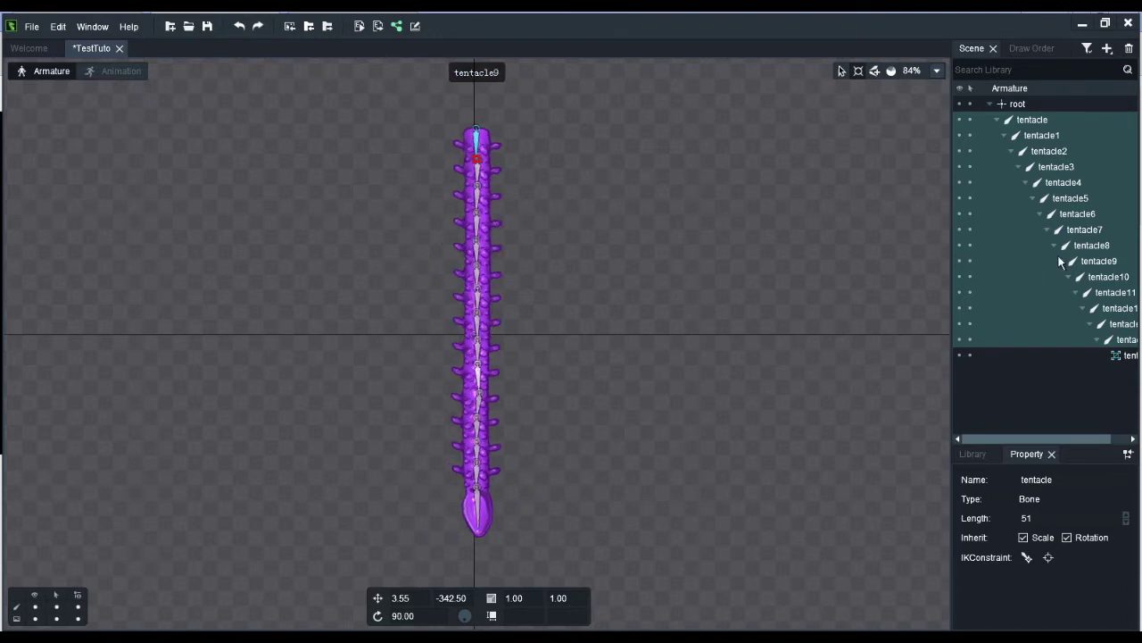
Select all bones from tentacle14 up to tentacle, test bending the chain from its tip, and undo the pose.
left_click(1121, 338)
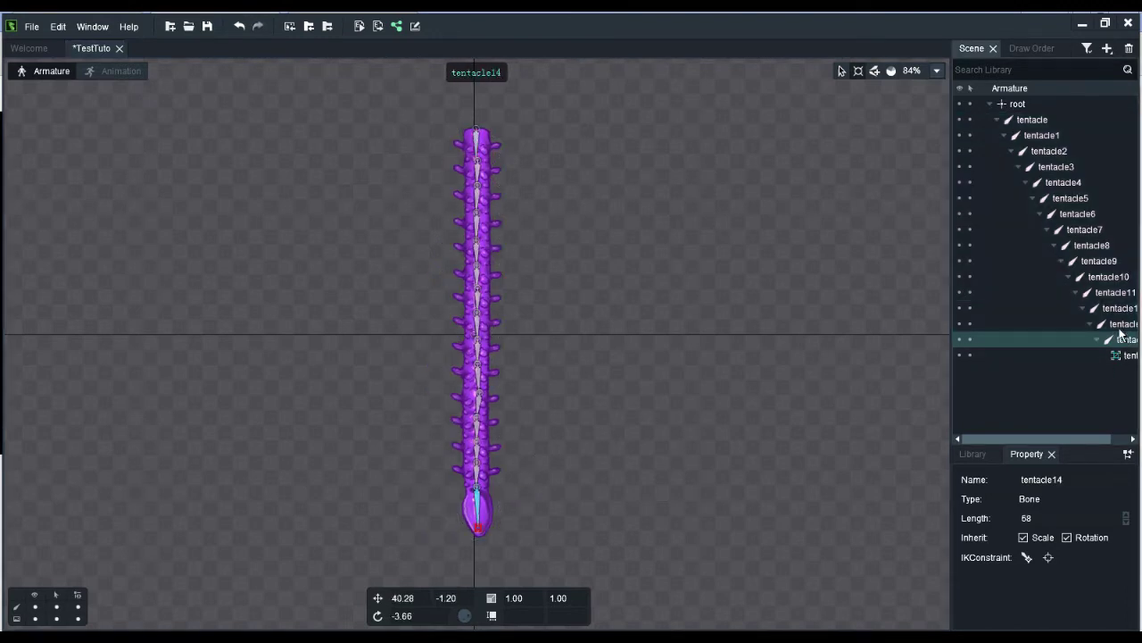
left_click(1037, 120, "shift")
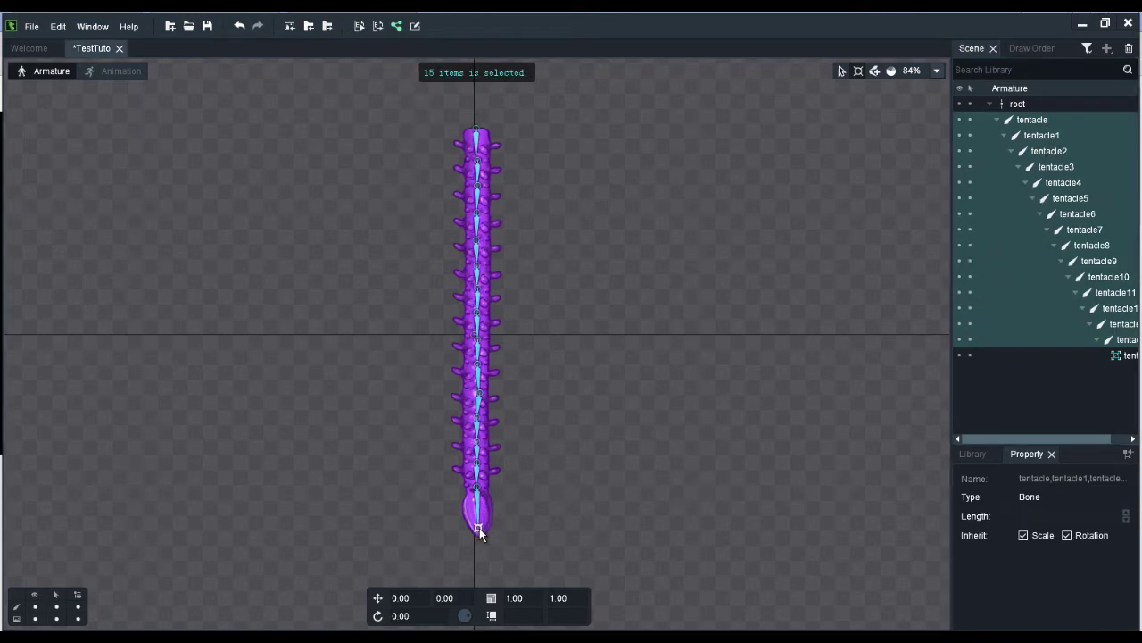
left_click_drag(479, 529, 675, 434)
key("ctrl+z")
Enable weight editing for the tentacle mesh and bind every bone of the chain to it, starting from the tip.
left_click(1121, 357)
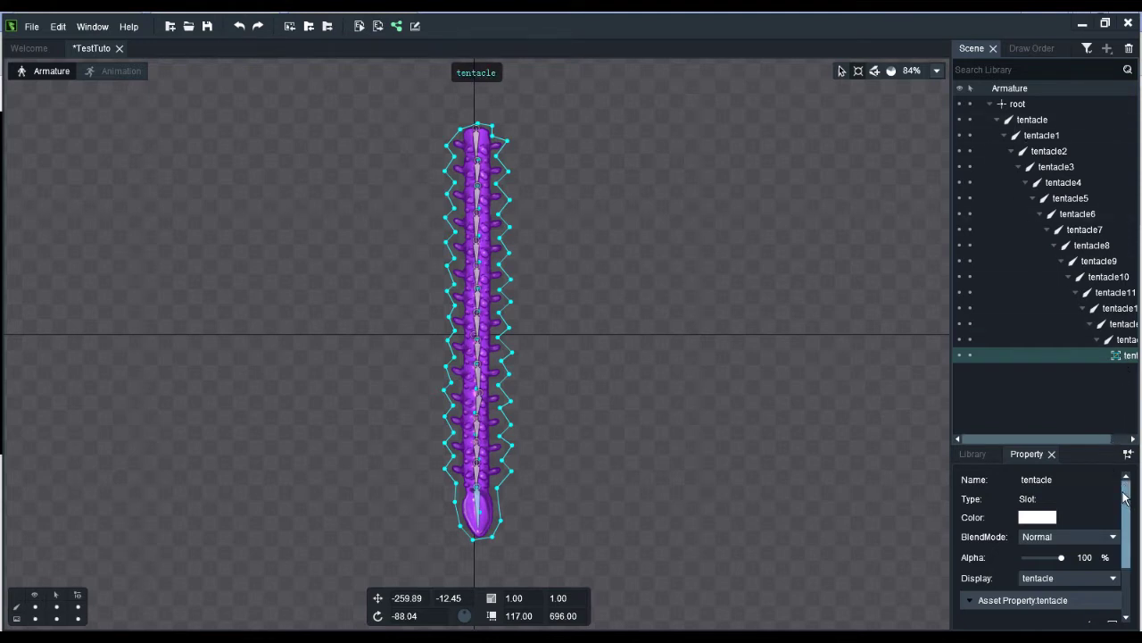
scroll(1129, 499, "down", 3)
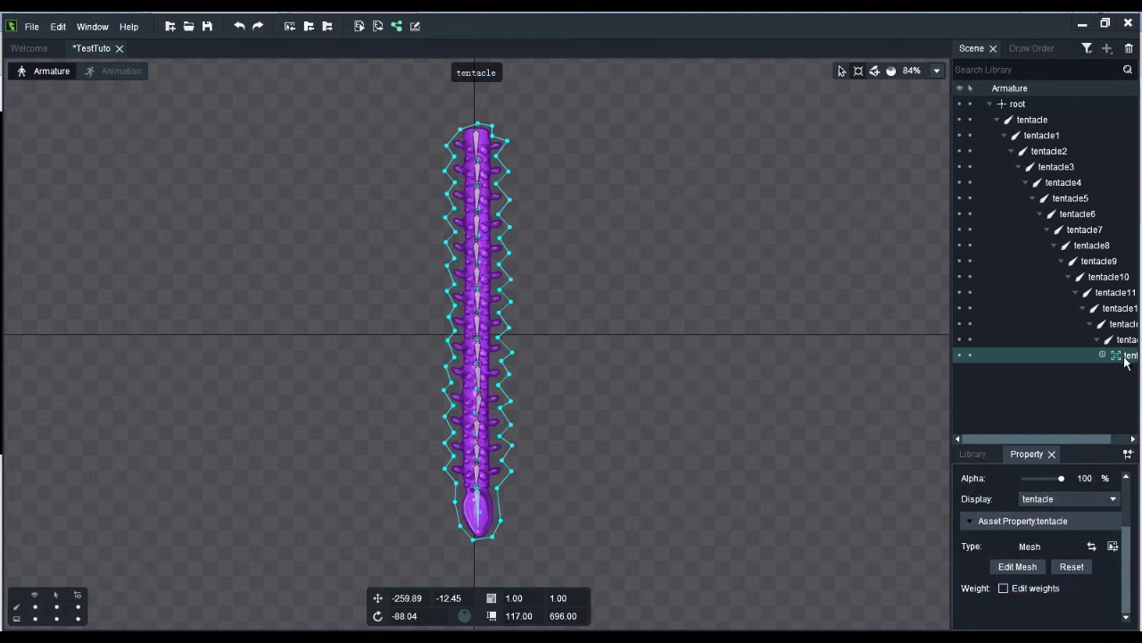
mouse_move(1123, 358)
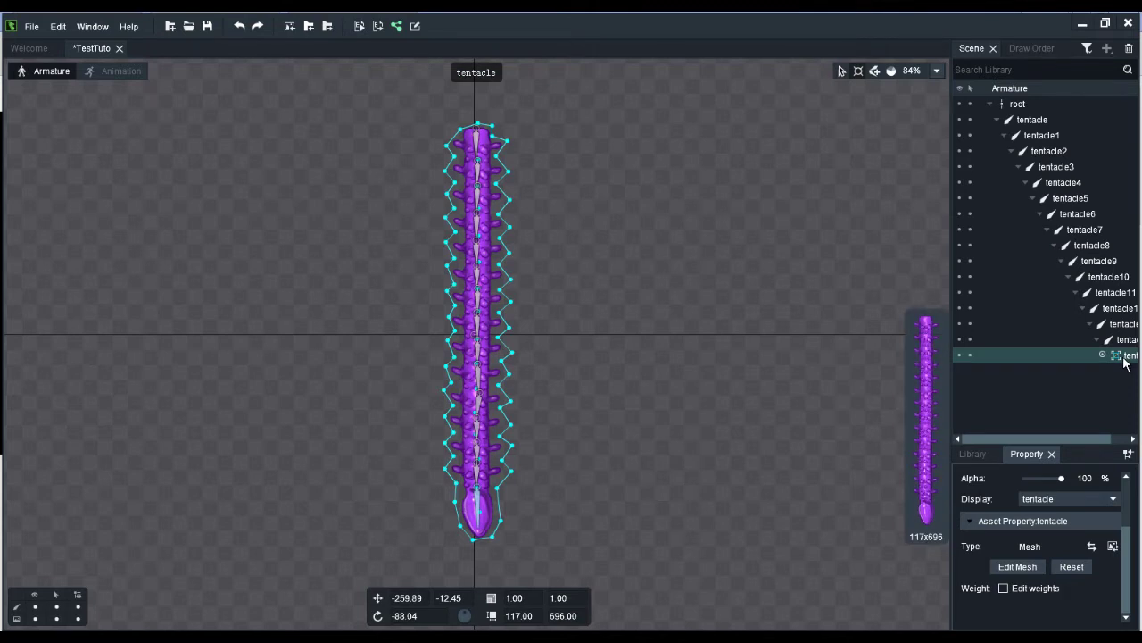
left_click(1004, 589)
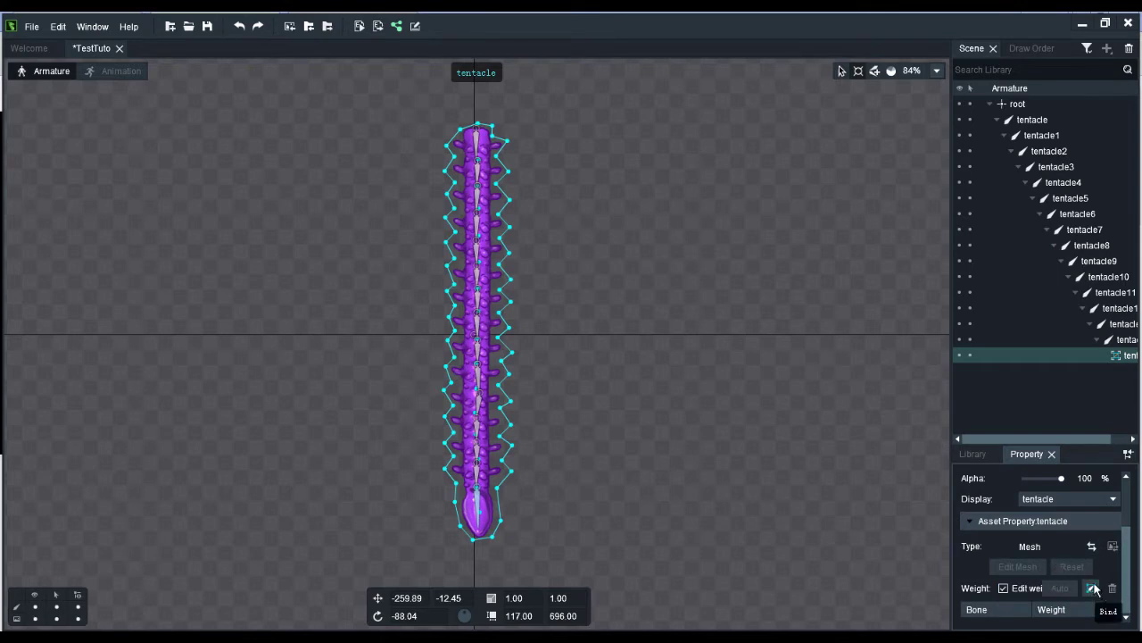
left_click(1092, 590)
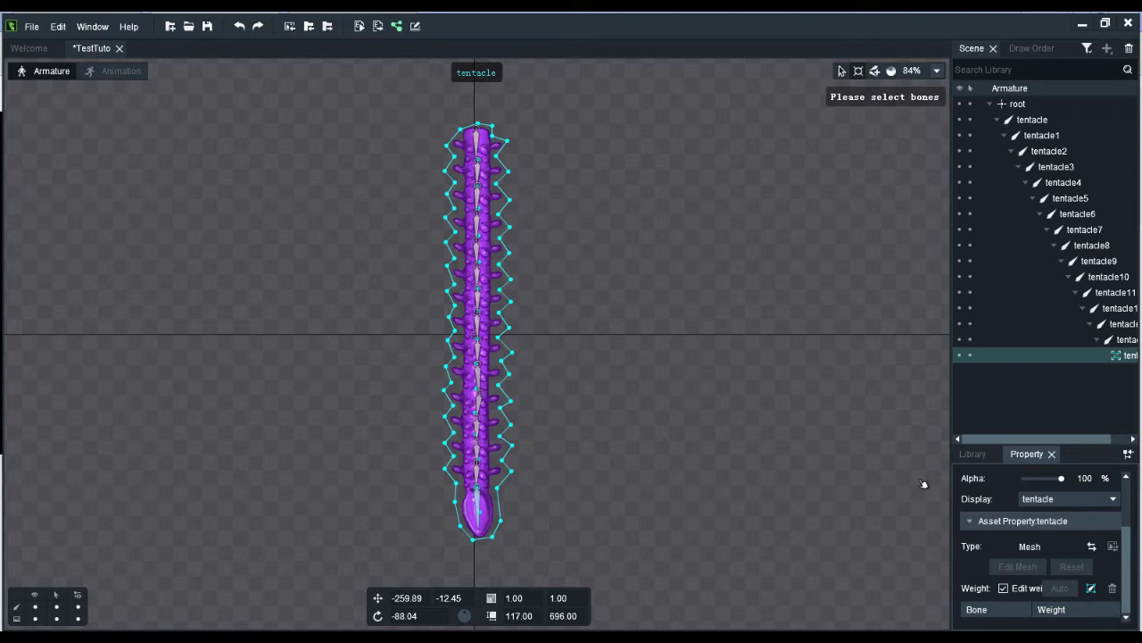
left_click(488, 506)
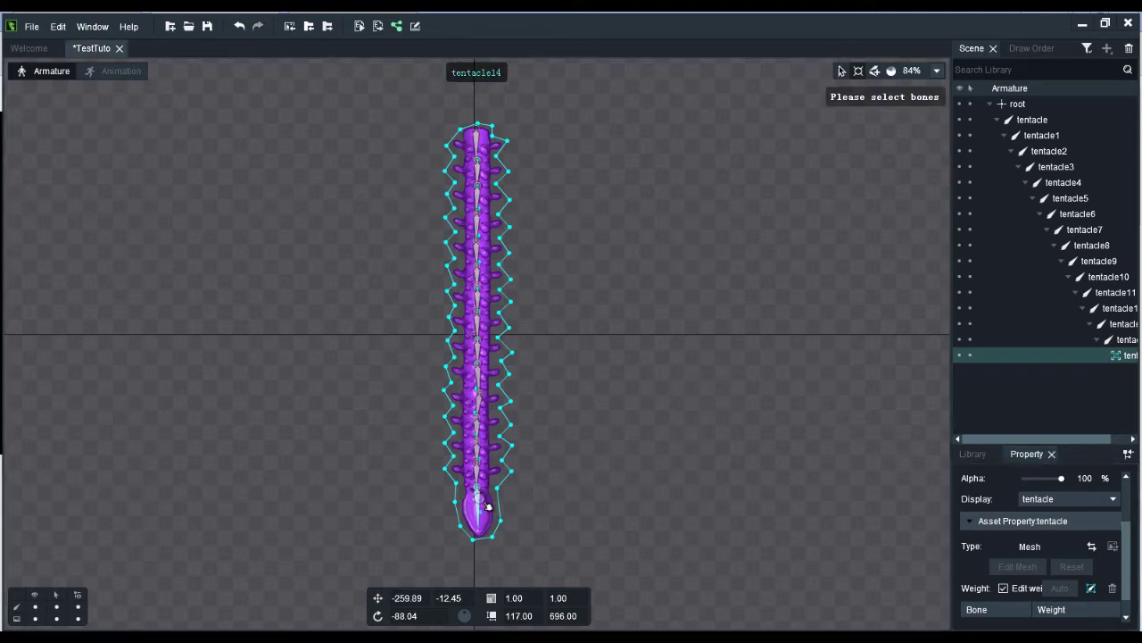
left_click(479, 455)
left_click(480, 402)
left_click(479, 379)
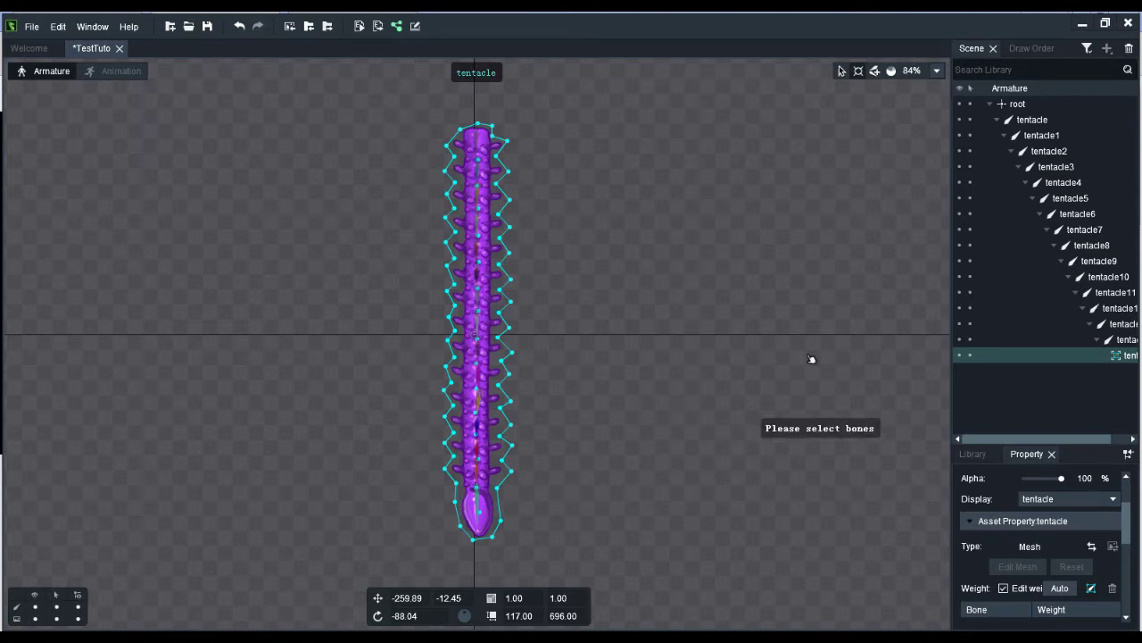
Generate the tentacle mesh's weights automatically and activate the Weight tool to display the vertices' weight colours.
left_click(1060, 588)
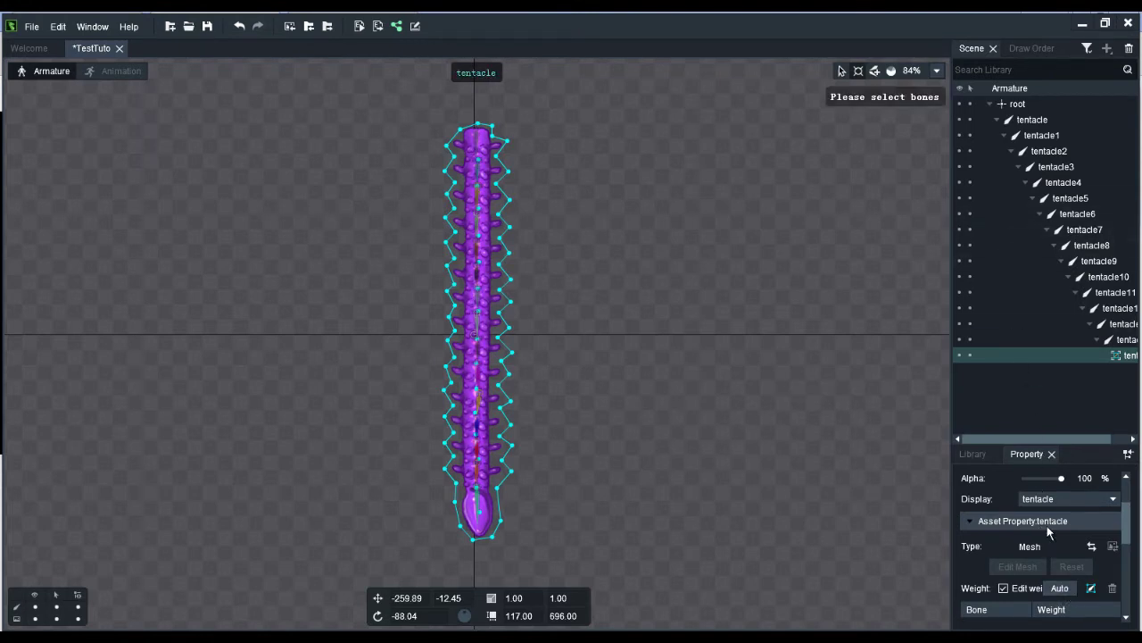
left_click(893, 71)
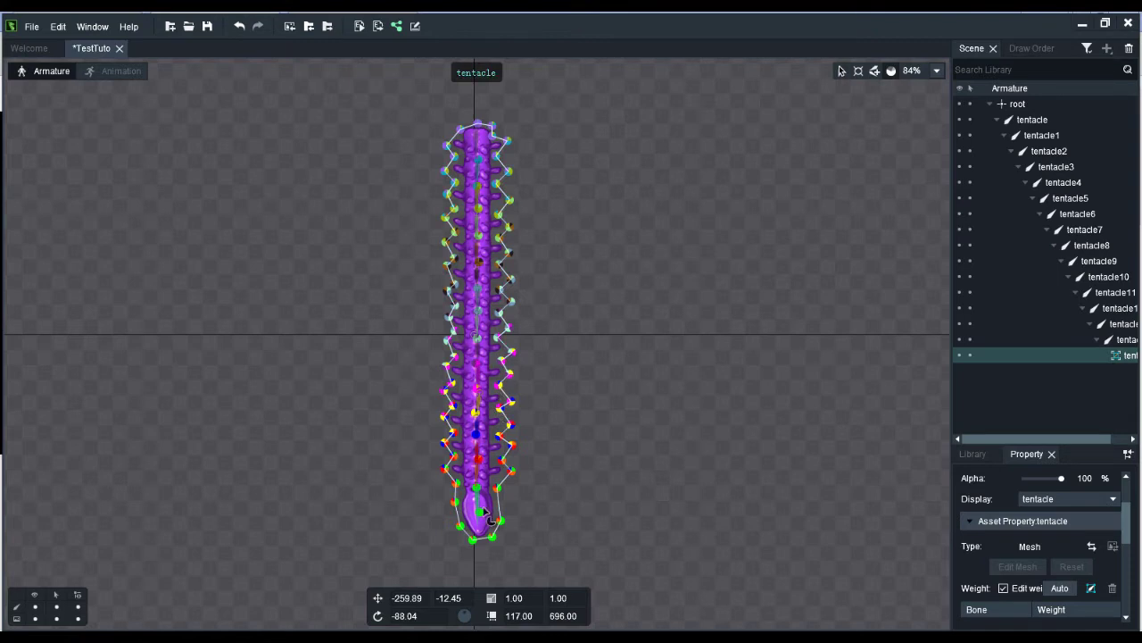
Select all bones from tentacle14 up to tentacle, swing the chain sideways from its tip, and move it slightly.
left_click(841, 72)
left_click(1127, 339)
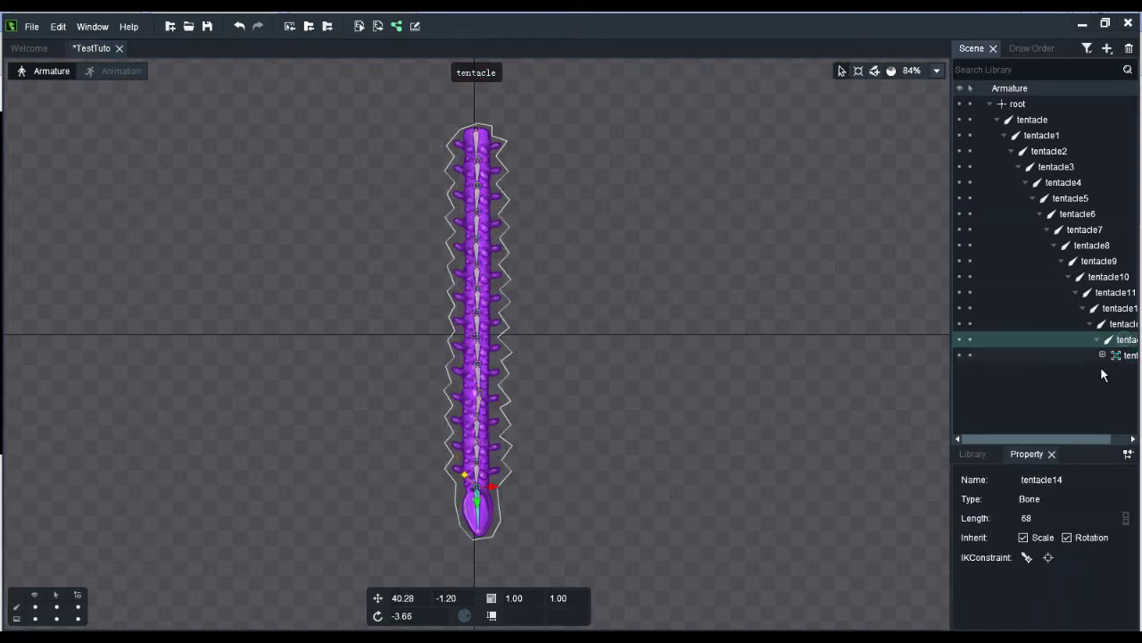
left_click(1037, 124, "shift")
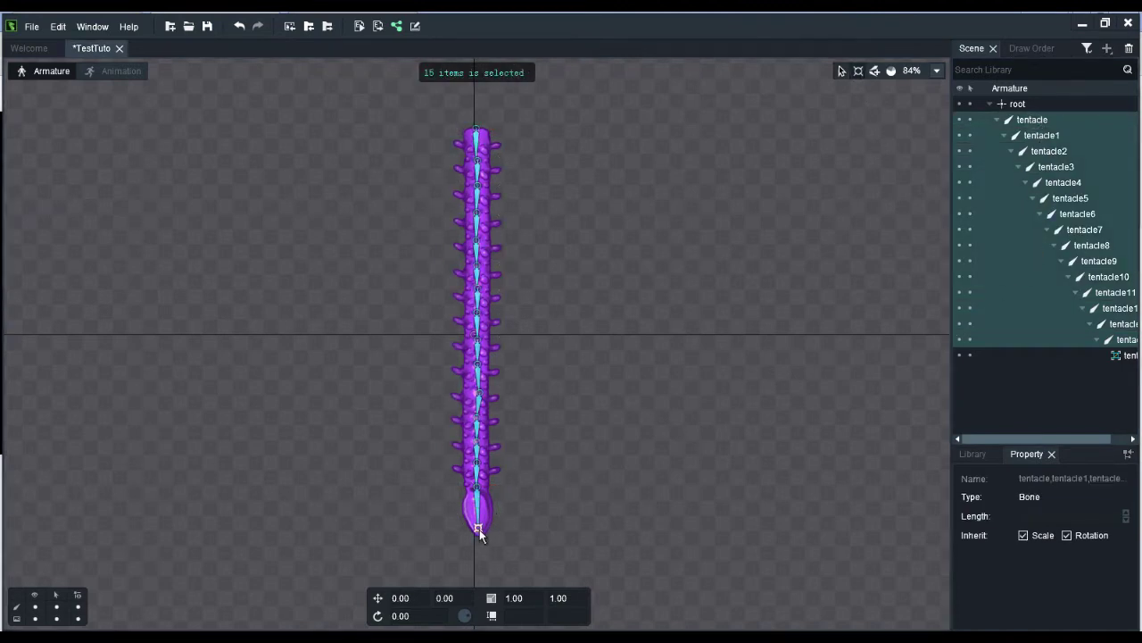
left_click_drag(479, 529, 659, 481)
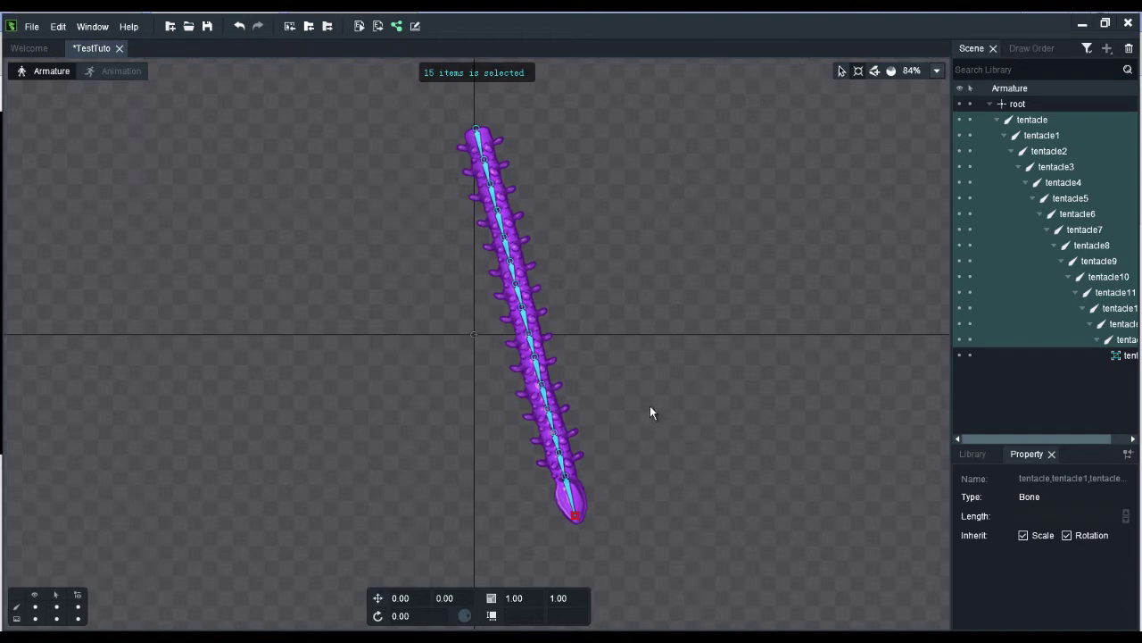
left_click(843, 75)
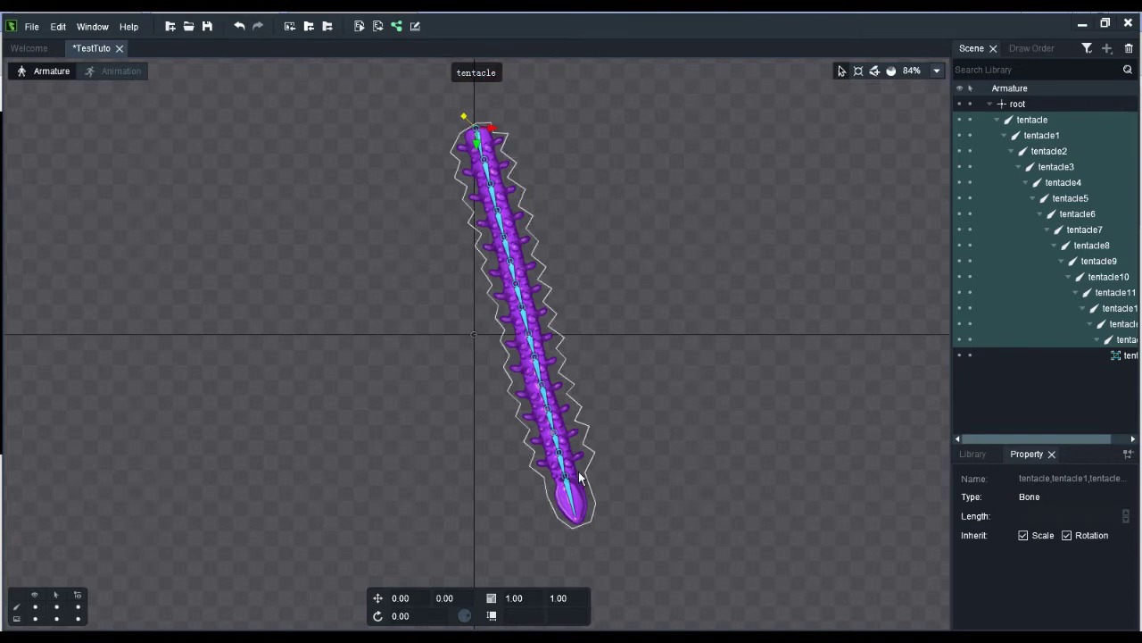
left_click_drag(576, 504, 546, 523)
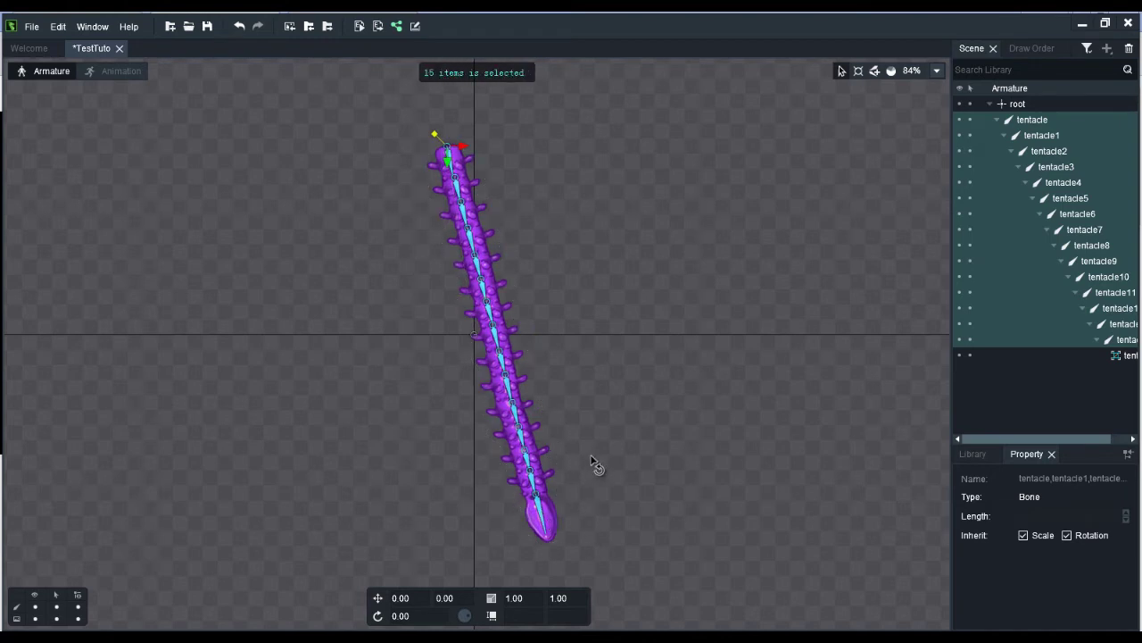
Rotate all selected bones together to curl the tentacle into an arc, testing several amounts of bend.
left_click(377, 615)
left_click_drag(548, 516, 491, 165)
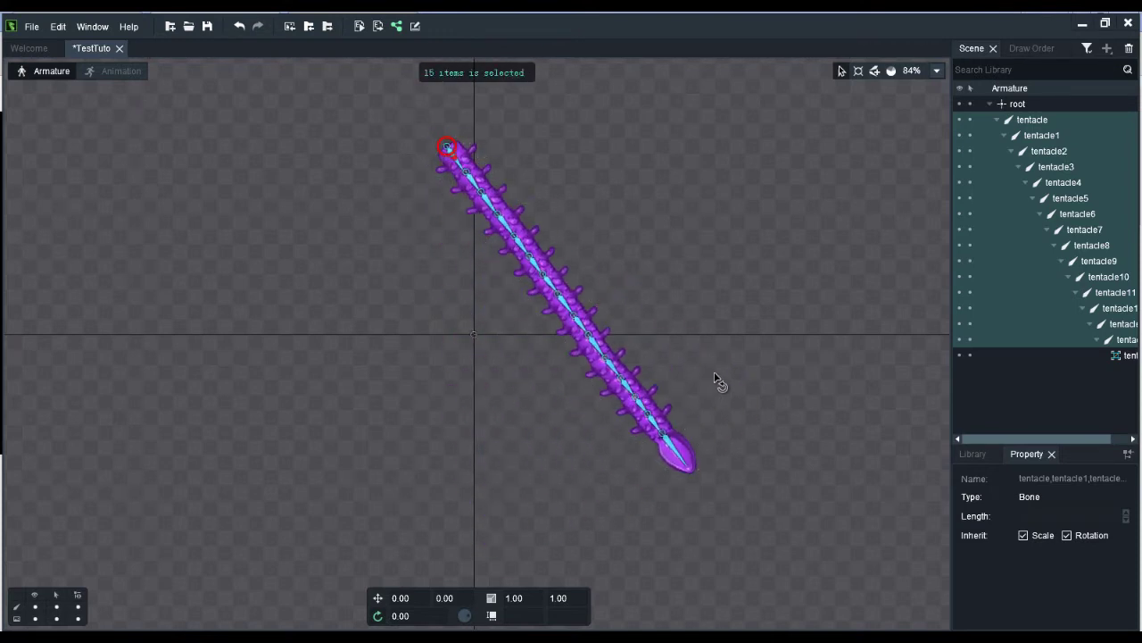
left_click_drag(719, 382, 476, 198)
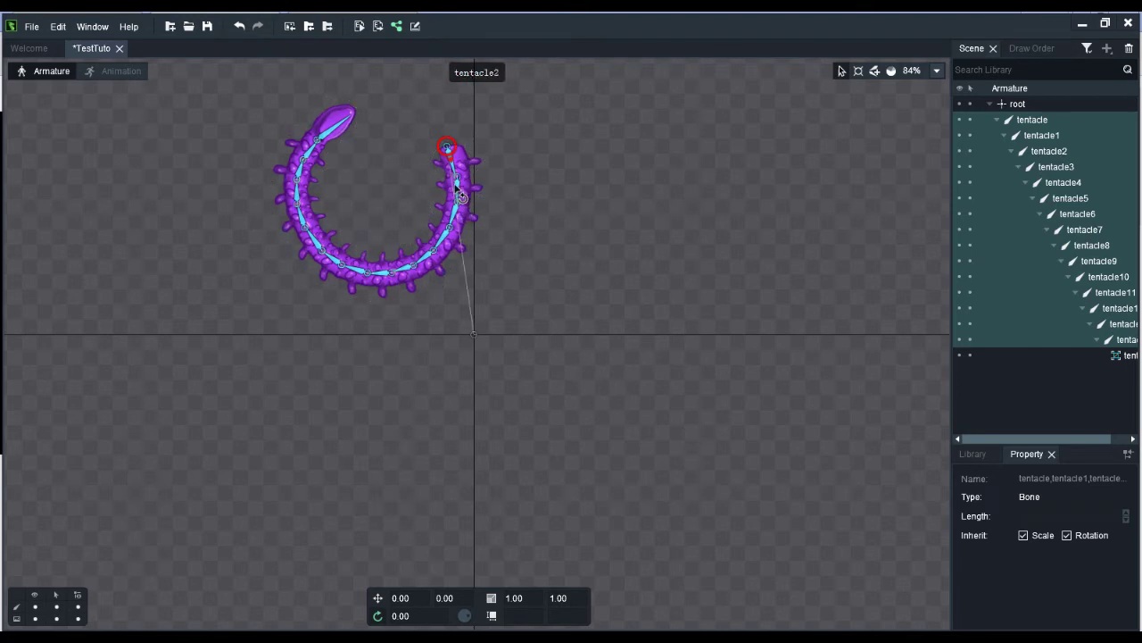
left_click_drag(337, 130, 382, 214)
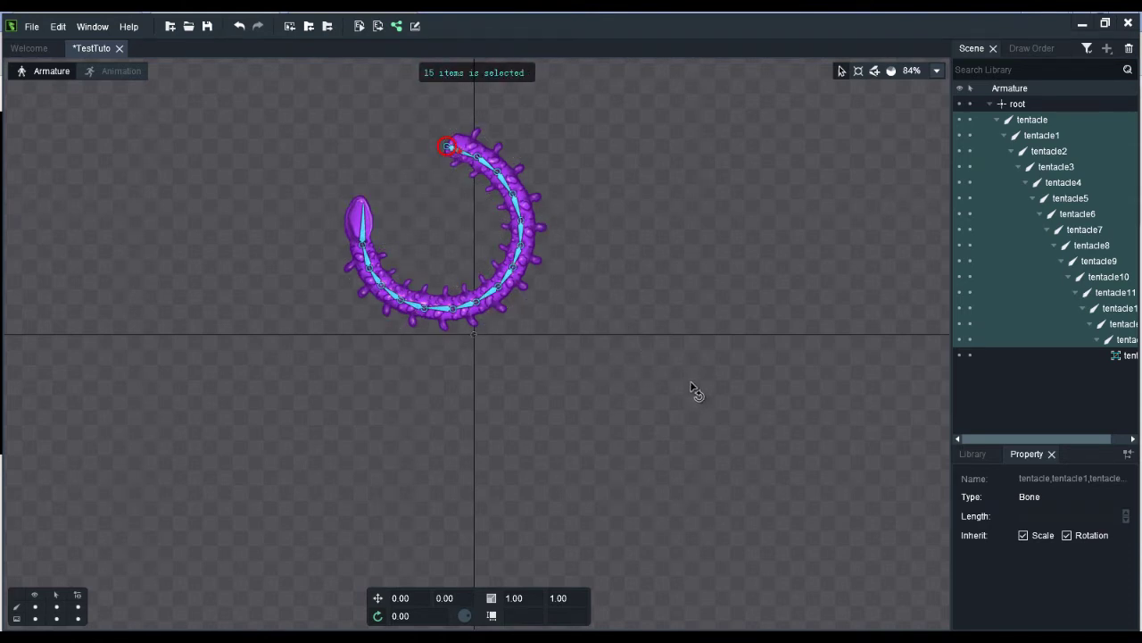
left_click_drag(690, 388, 719, 368)
Scale all selected bones together to 0.95 so the tentacle tapers towards its tip.
left_click(492, 602)
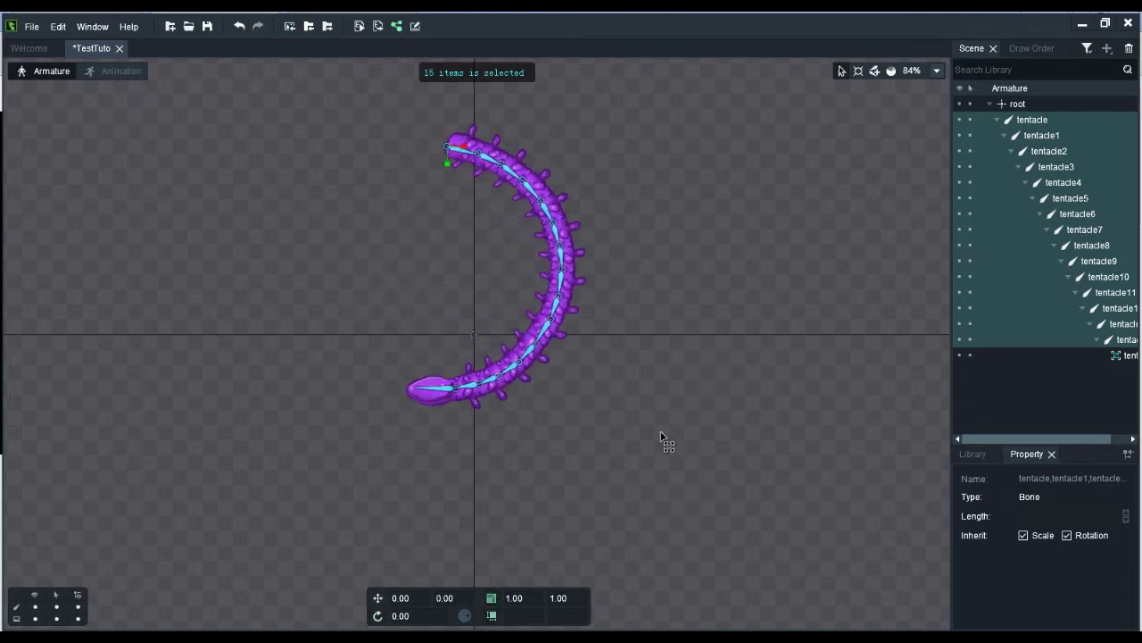
left_click_drag(661, 434, 692, 397)
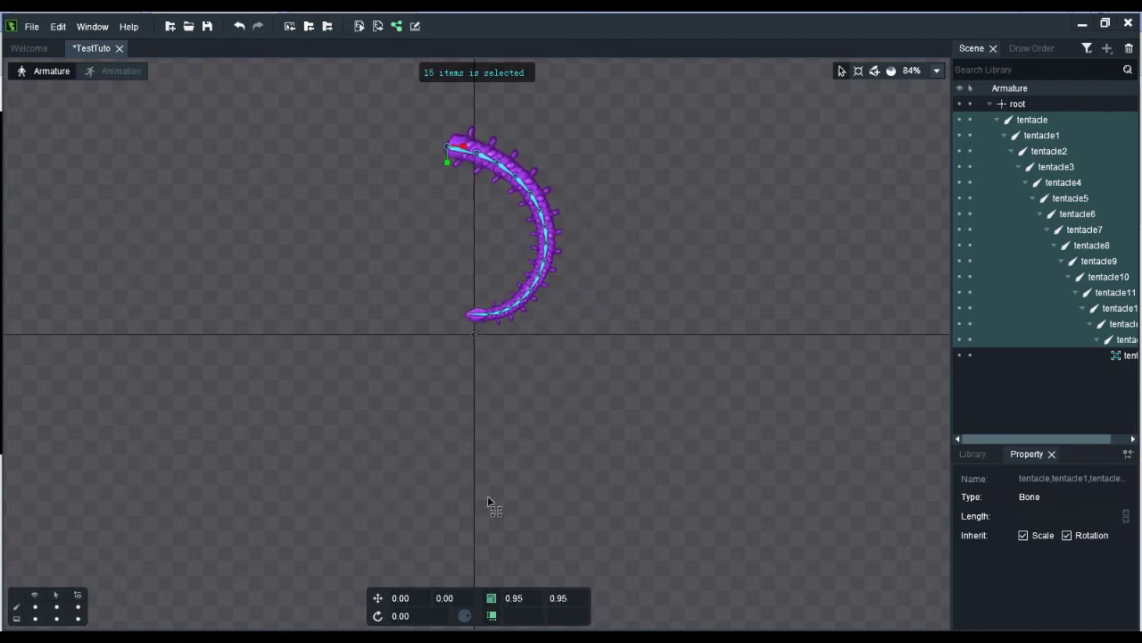
Try translating all selected bones together, and undo the move.
left_click(379, 597)
left_click_drag(641, 404, 651, 402)
key("ctrl+z")
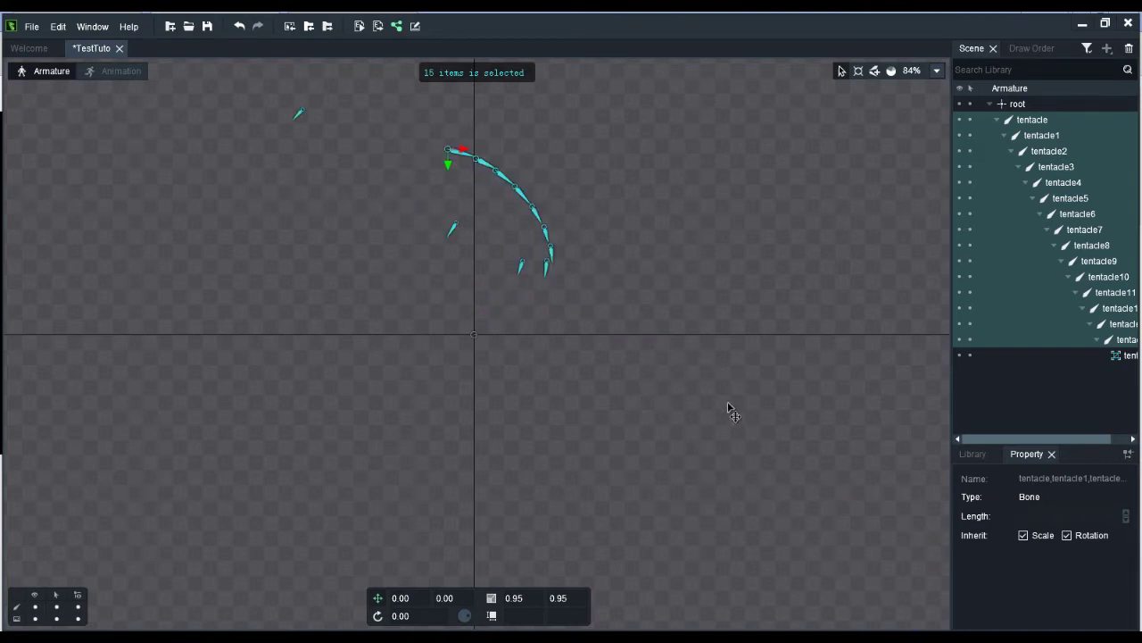
key("ctrl+z")
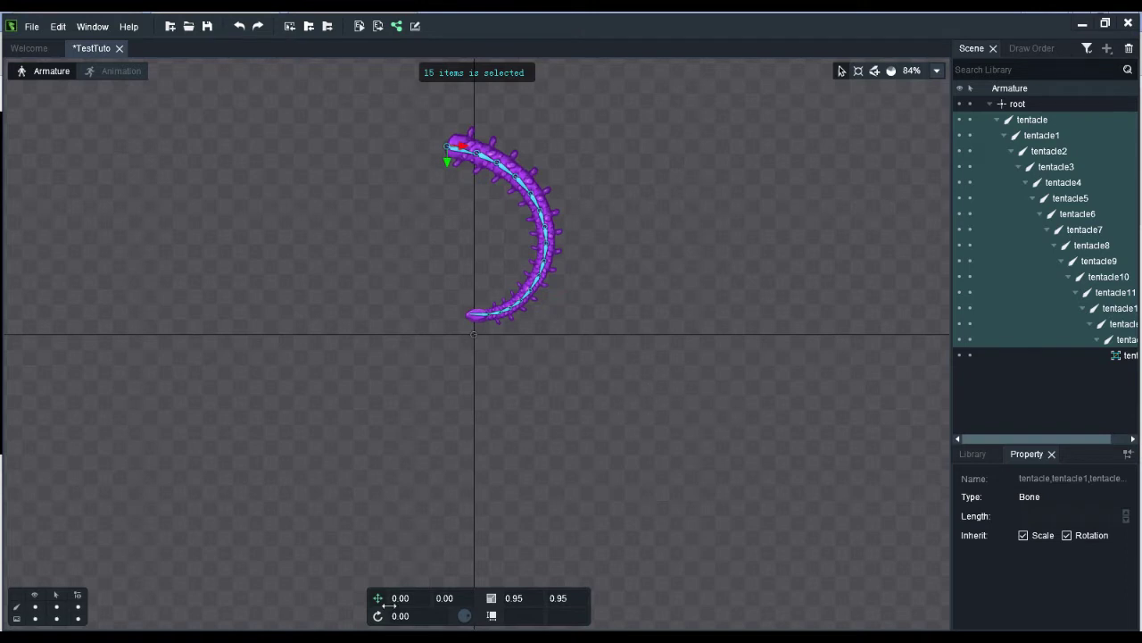
Rescale the selected bones to 0.98 and rotate them together so the tentacle arcs downward.
left_click_drag(640, 394, 683, 357)
left_click_drag(637, 416, 692, 374)
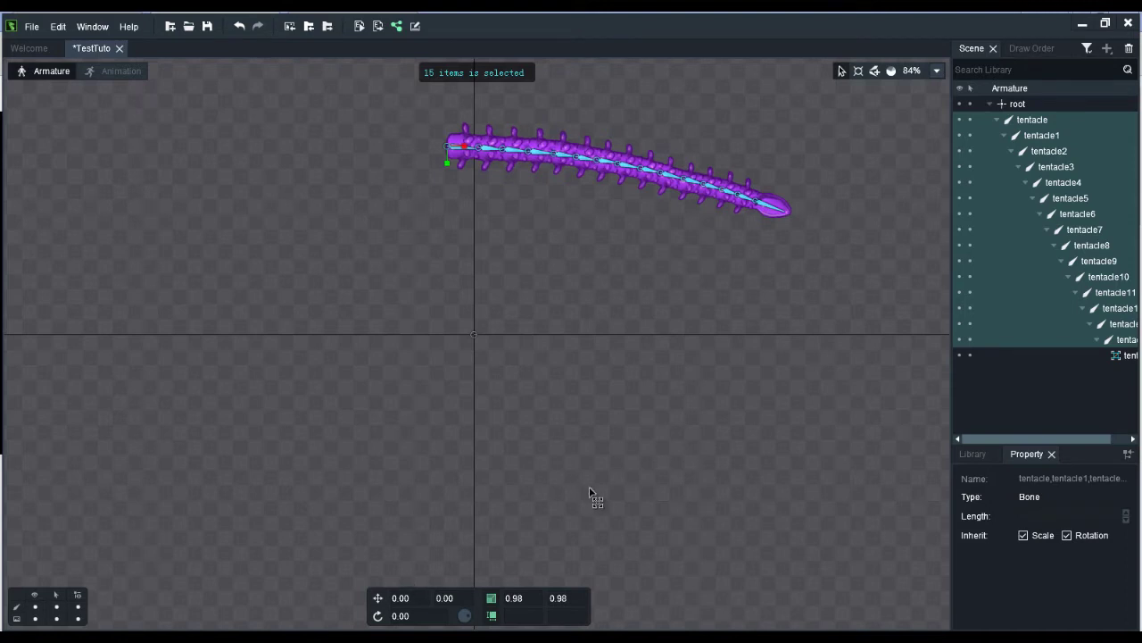
left_click(378, 616)
left_click_drag(740, 347, 717, 461)
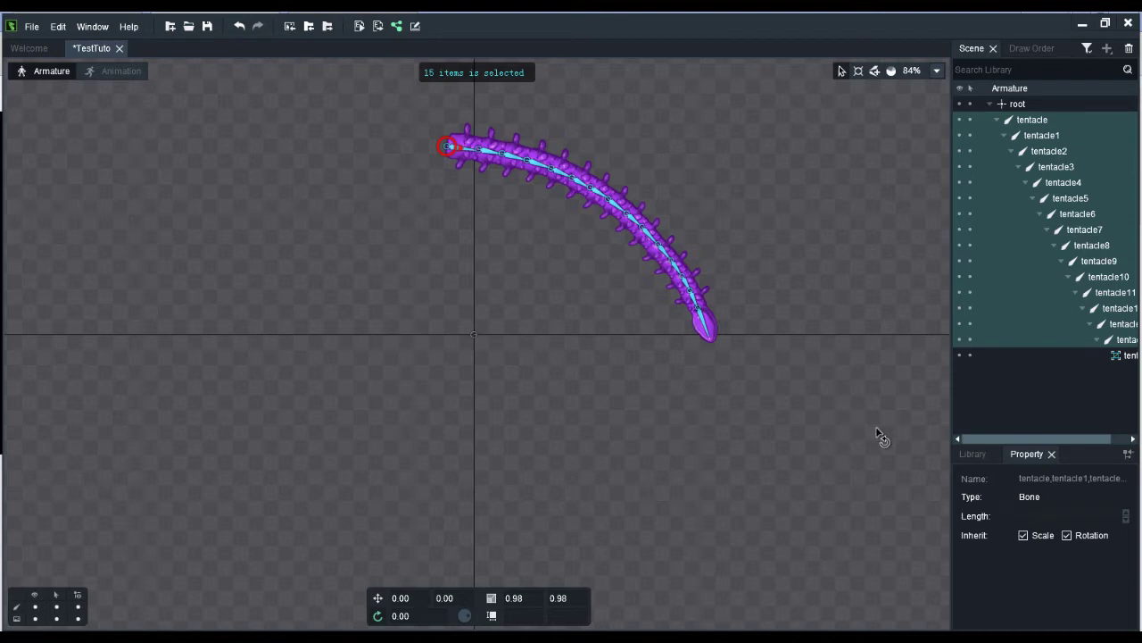
Rotate the selected bones together to coil the tentacle tightly, and open it into a wide arc at 13.17 degrees.
left_click(936, 71)
left_click(937, 71)
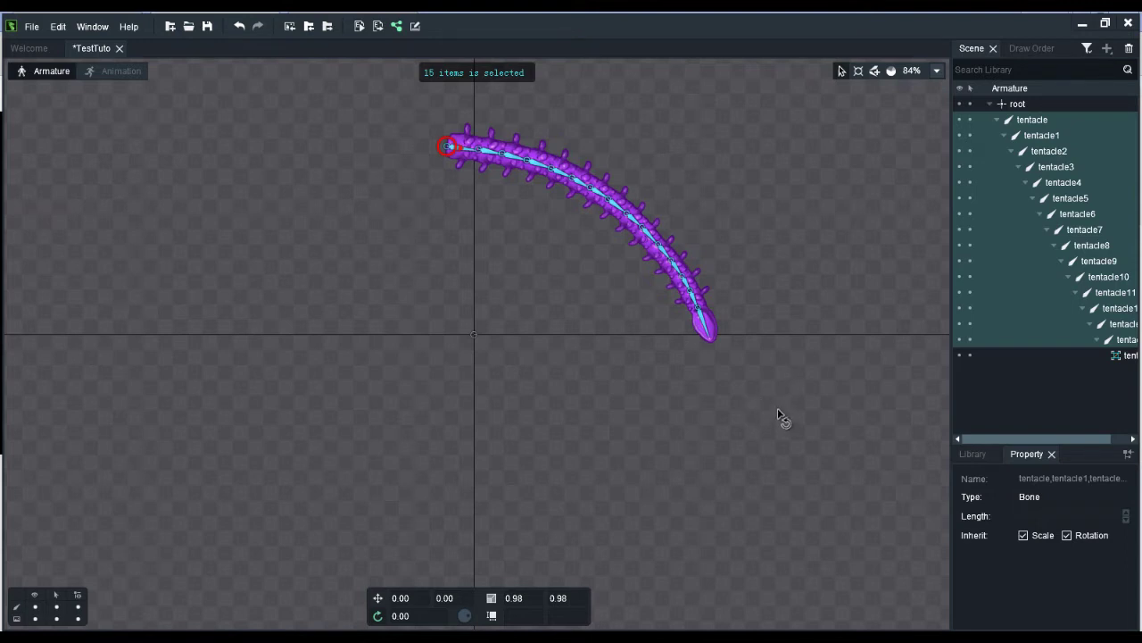
scroll(777, 410, "down", 3)
scroll(777, 406, "up", 5)
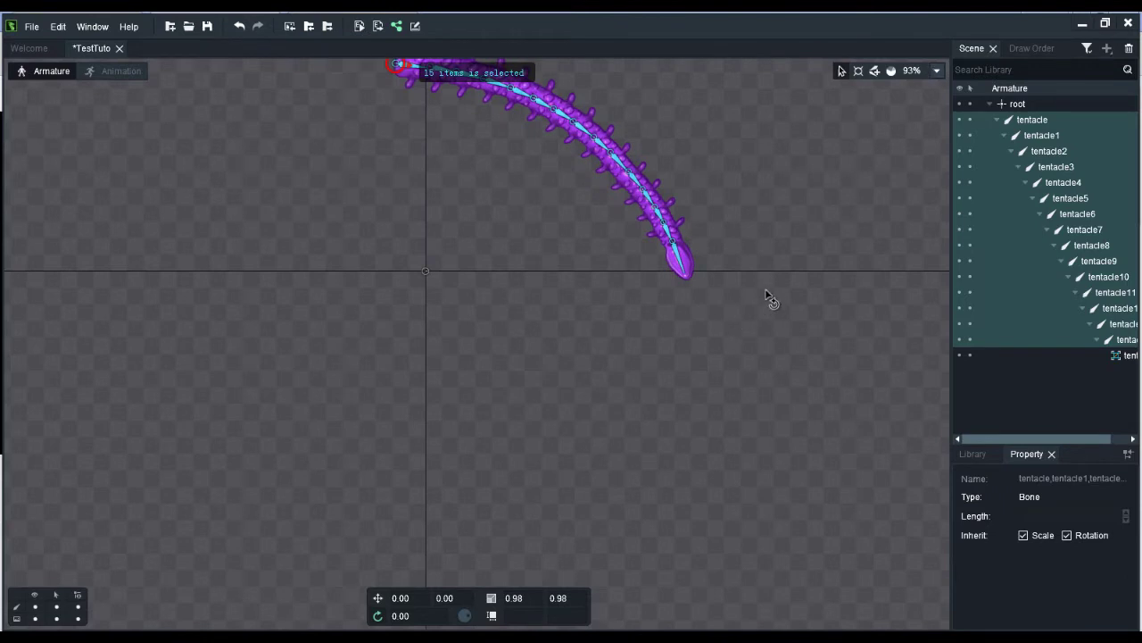
left_click_drag(771, 311, 793, 415)
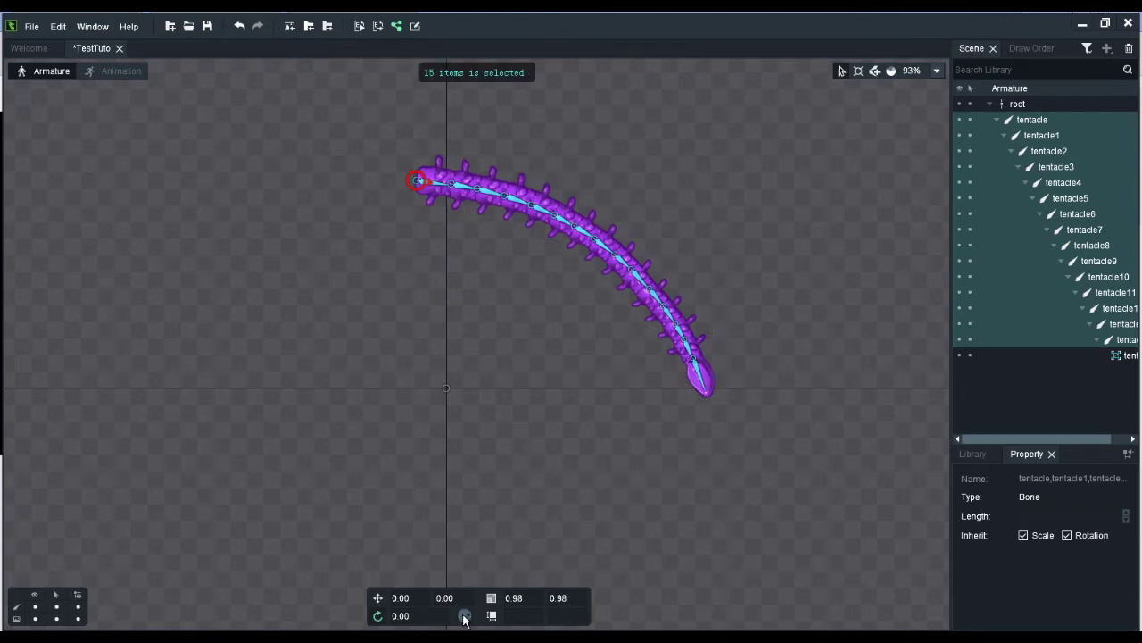
left_click_drag(470, 618, 510, 521)
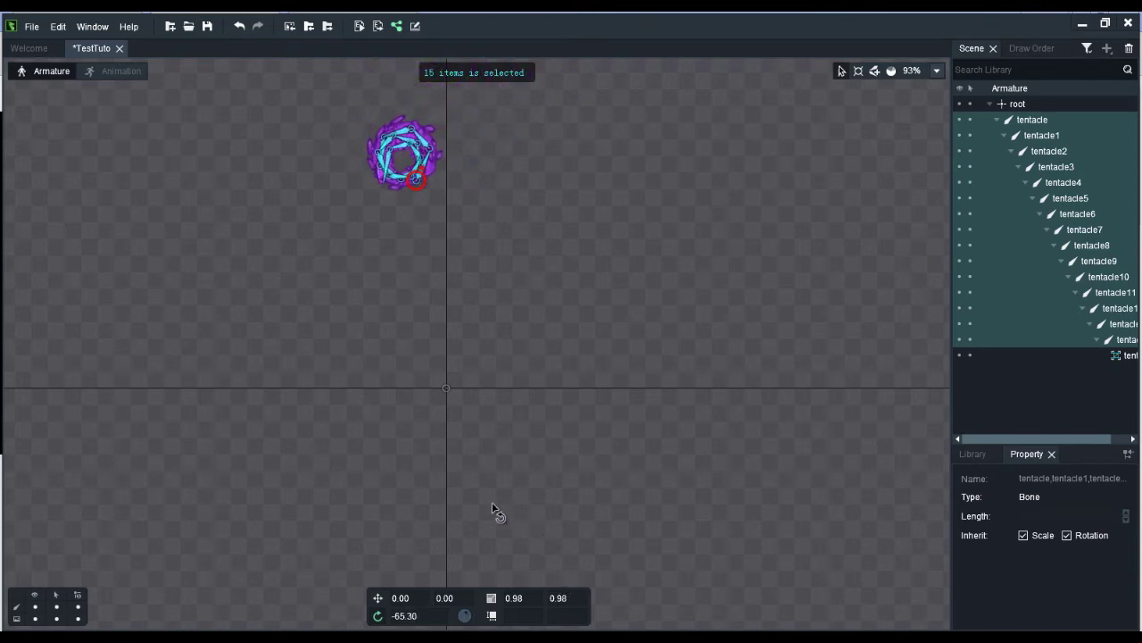
left_click_drag(664, 373, 381, 399)
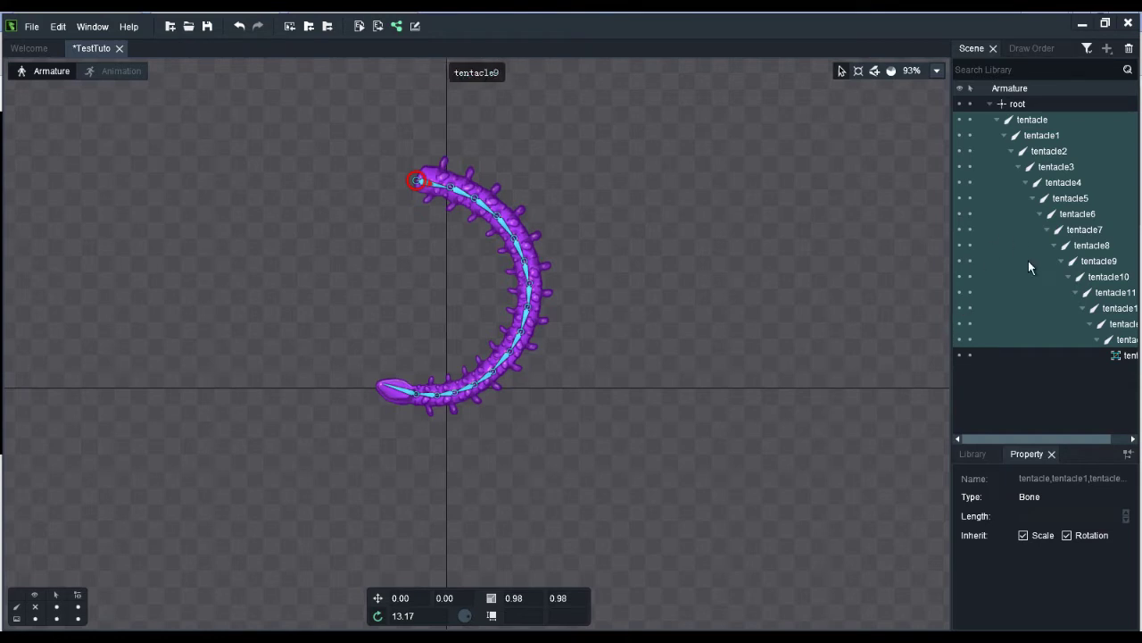
Select the tentacle and tentacle6 bones in turn, and make the bones visible on the canvas again.
left_click(1040, 122)
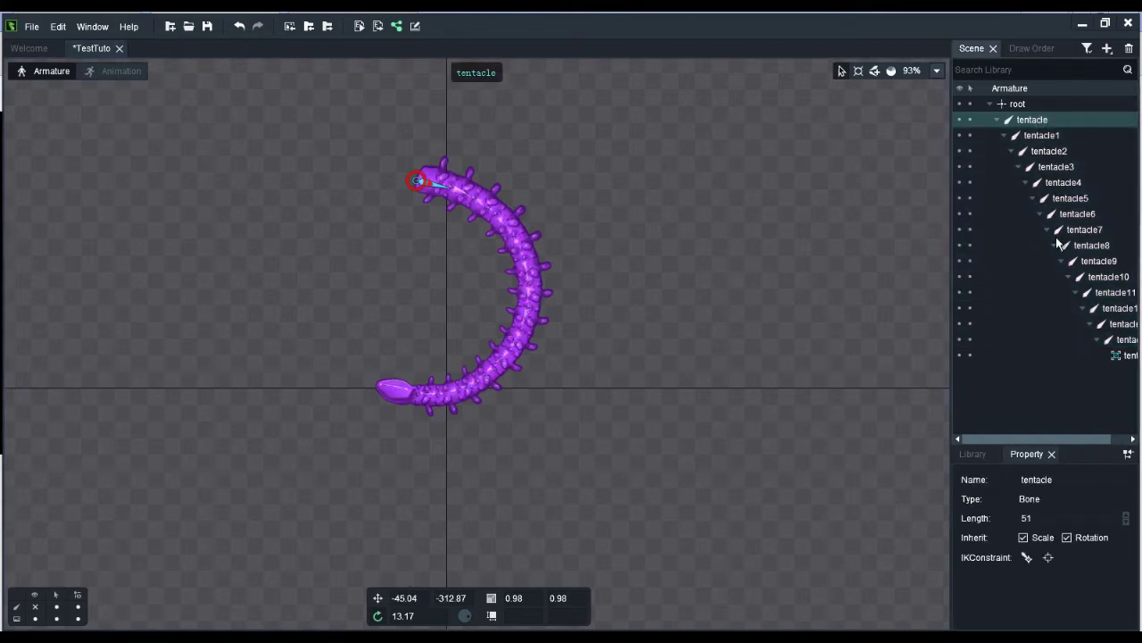
left_click(1075, 214)
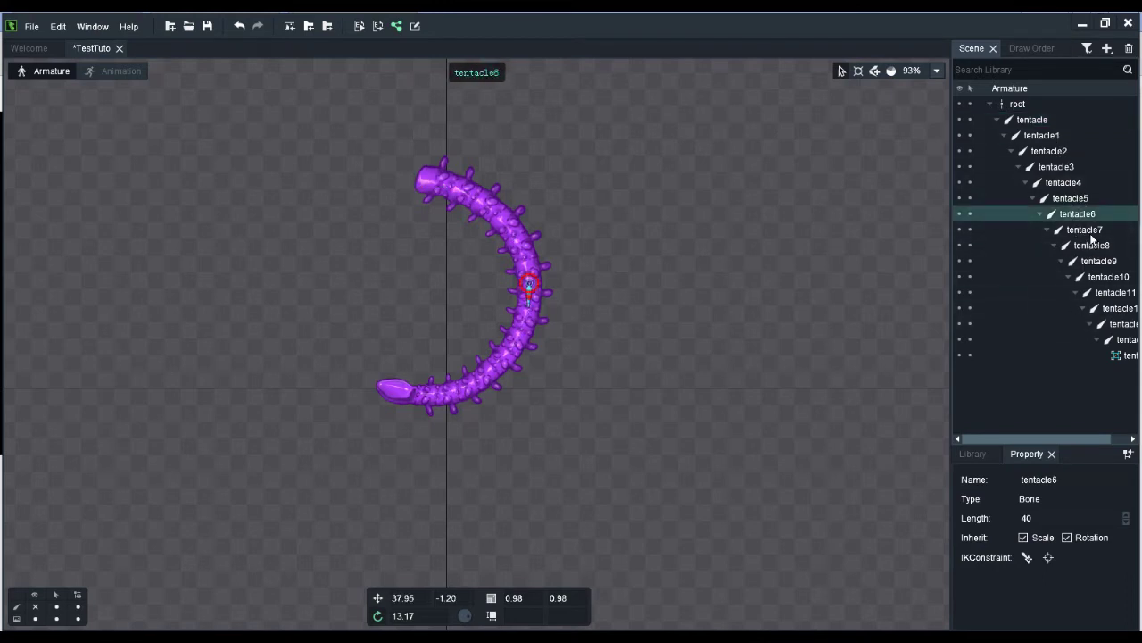
left_click(35, 606)
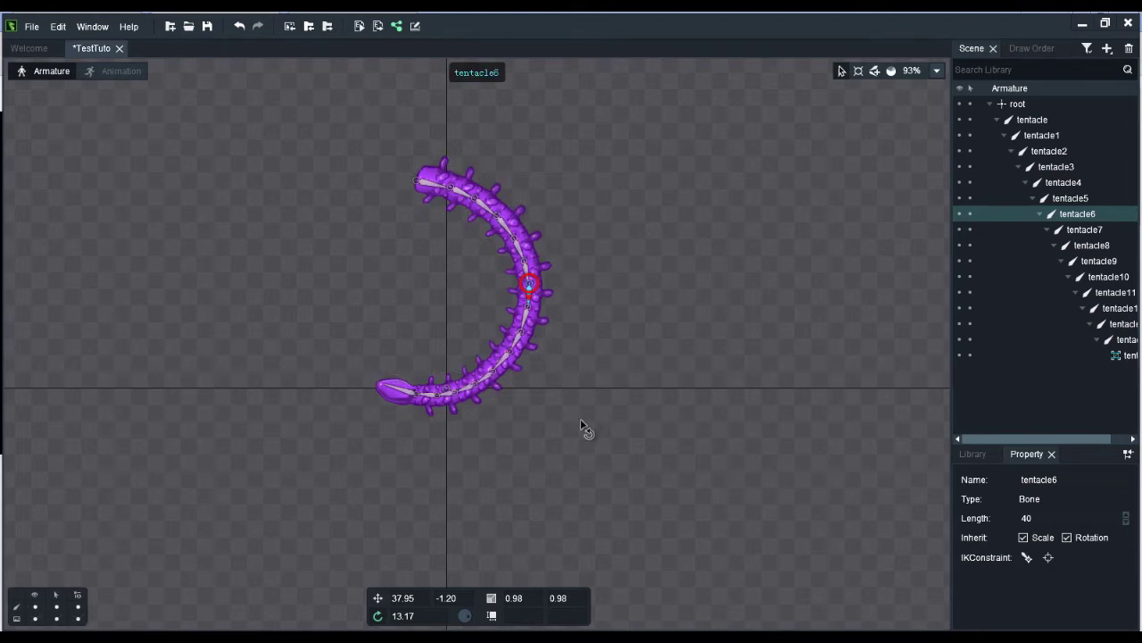
Delete the tentacle bone at the top of the chain together with all its child bones and mesh.
left_click(377, 598)
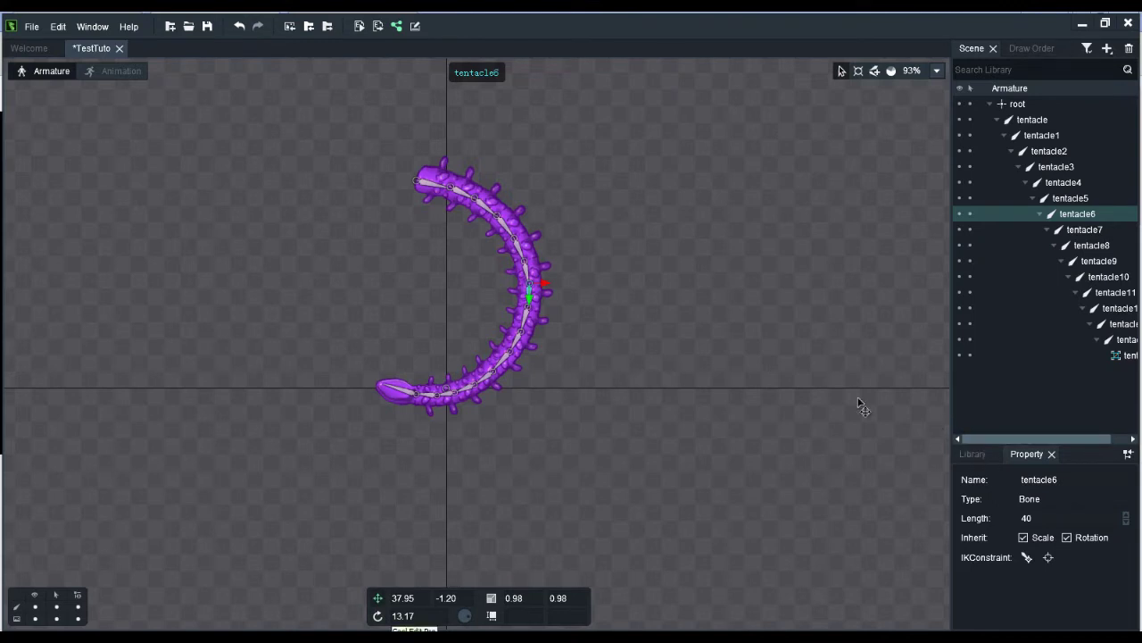
left_click(1033, 119)
key("Delete")
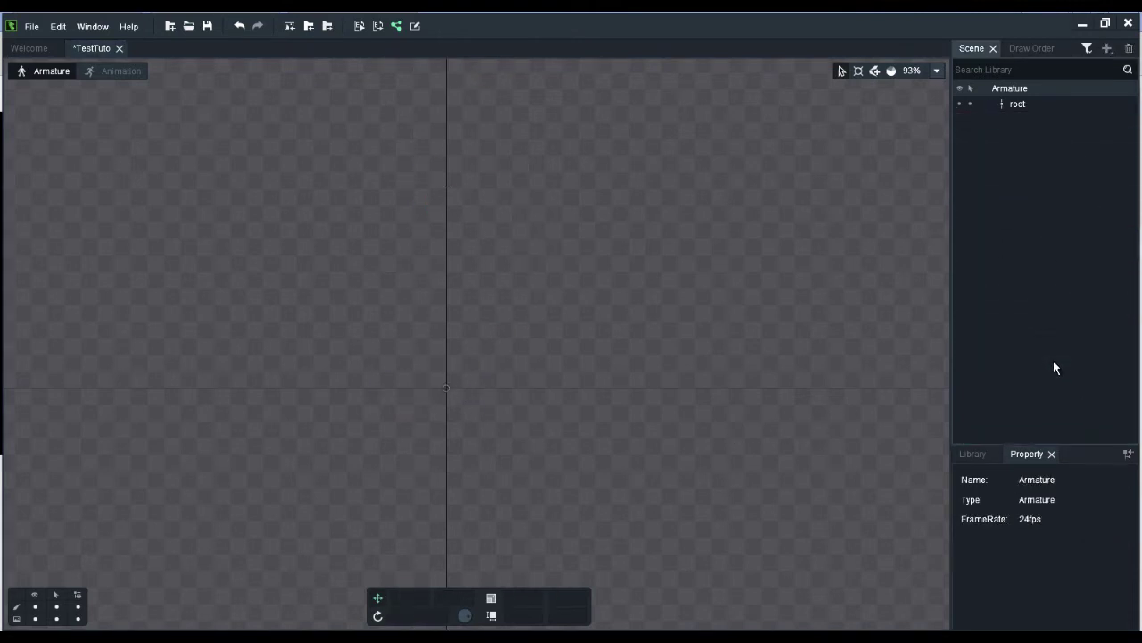
Add the crab_leg image from the library to the armature and move it to about -118.30, 1.61.
left_click(975, 454)
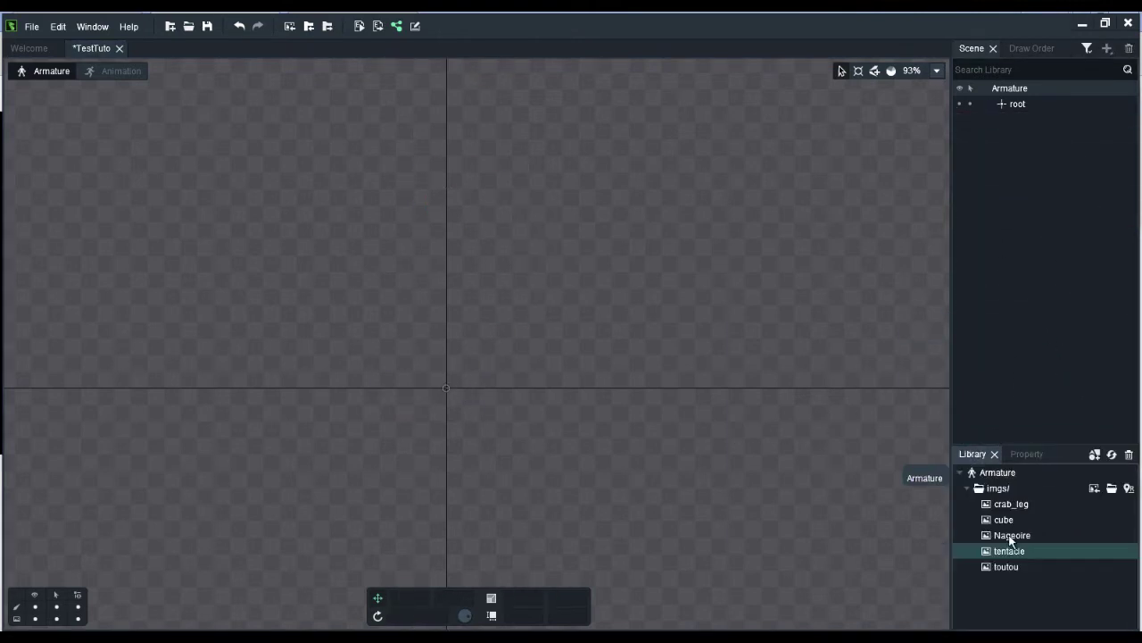
mouse_move(1020, 565)
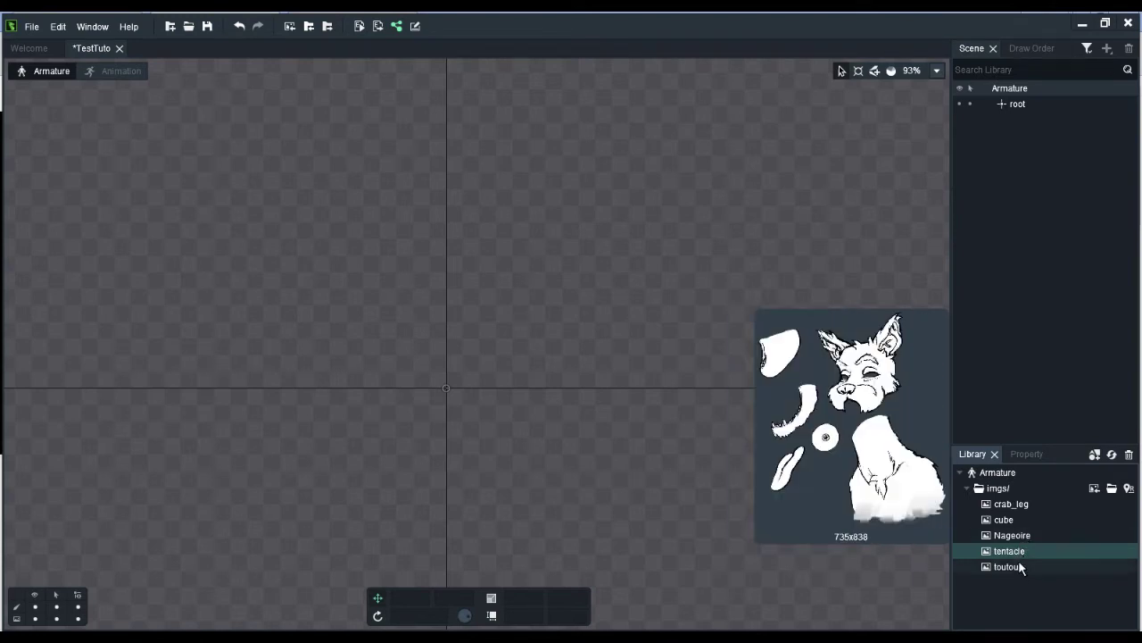
mouse_move(1023, 520)
left_click_drag(1012, 504, 460, 373)
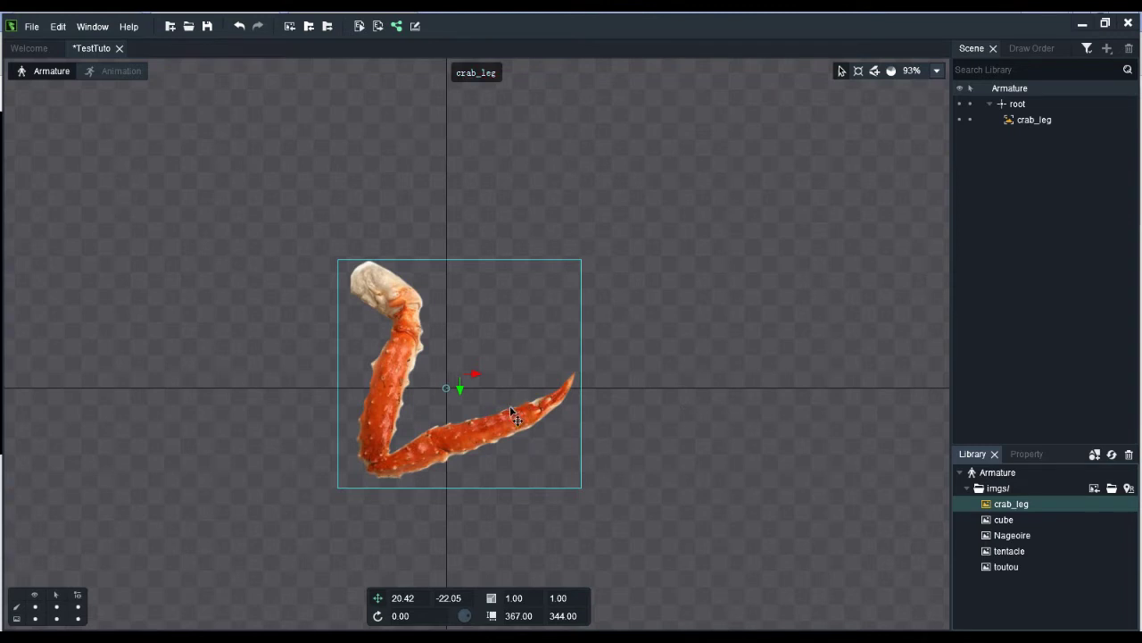
left_click_drag(527, 408, 439, 428)
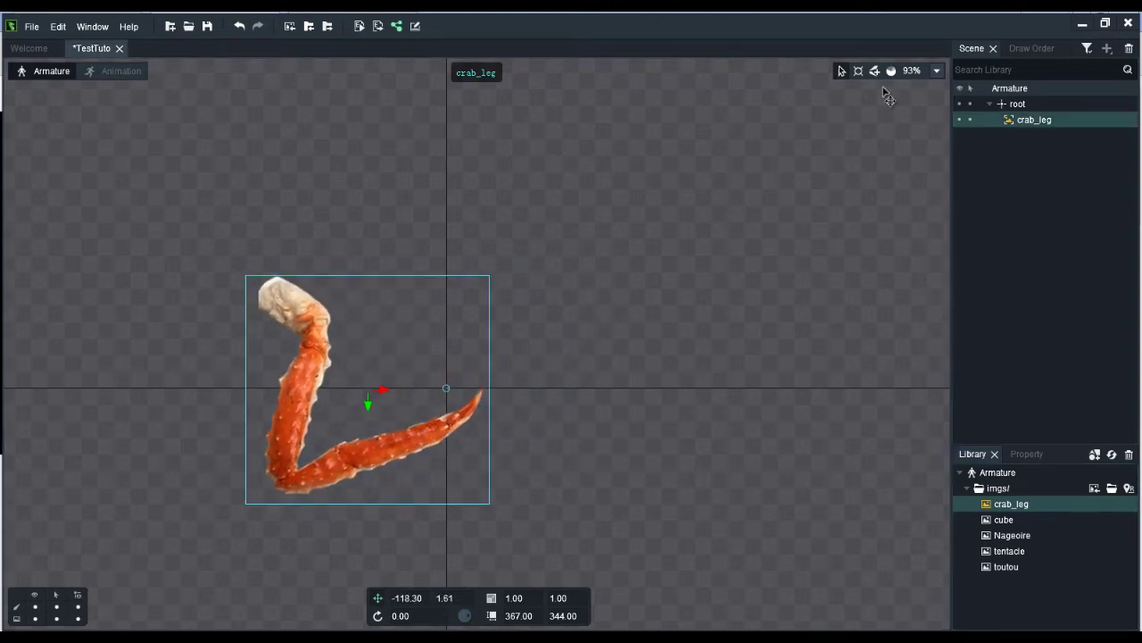
Draw a zigzag chain of three bones beside the crab leg, and undo a test move of bone2.
left_click(876, 71)
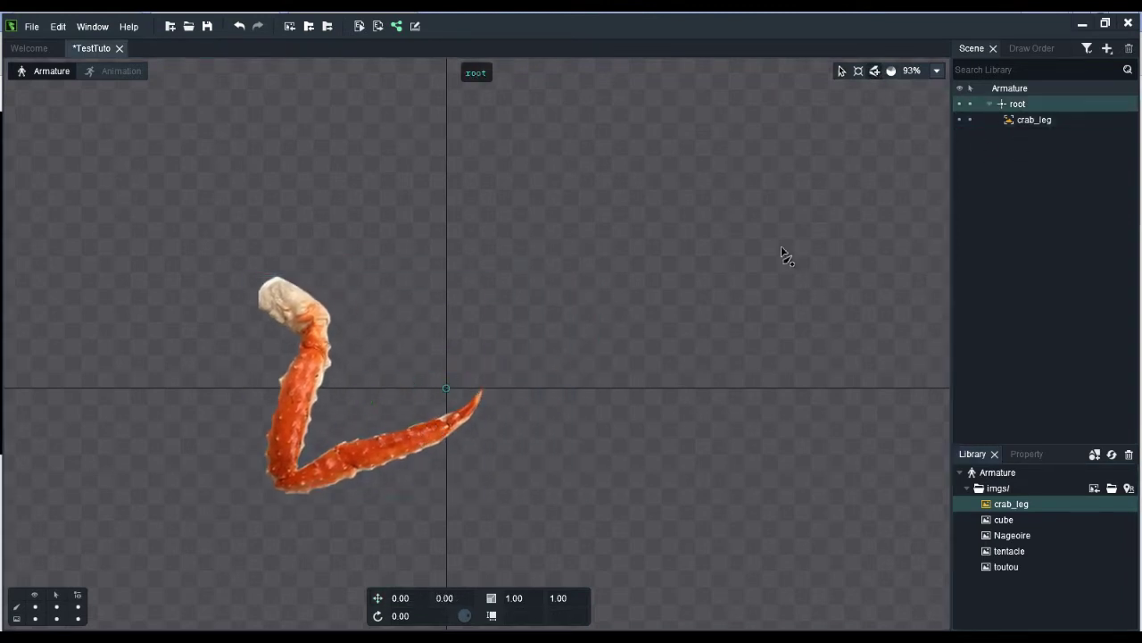
left_click_drag(757, 201, 689, 431)
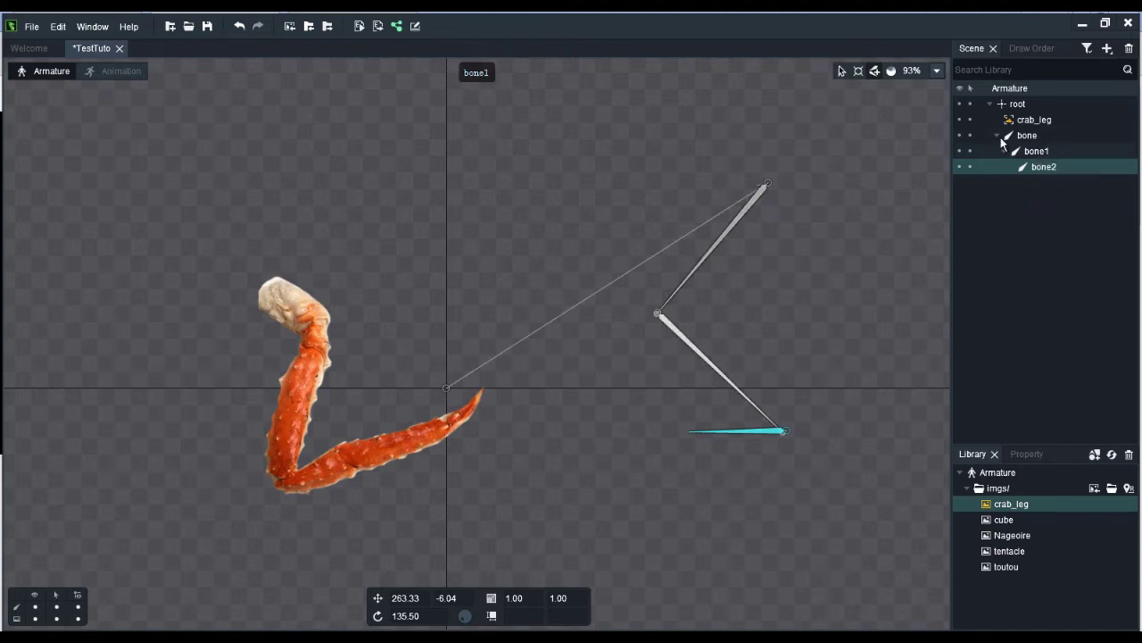
mouse_move(784, 437)
left_mouse_down()
mouse_move(680, 471)
mouse_move(755, 521)
mouse_move(839, 434)
mouse_move(803, 381)
mouse_move(776, 432)
left_mouse_up()
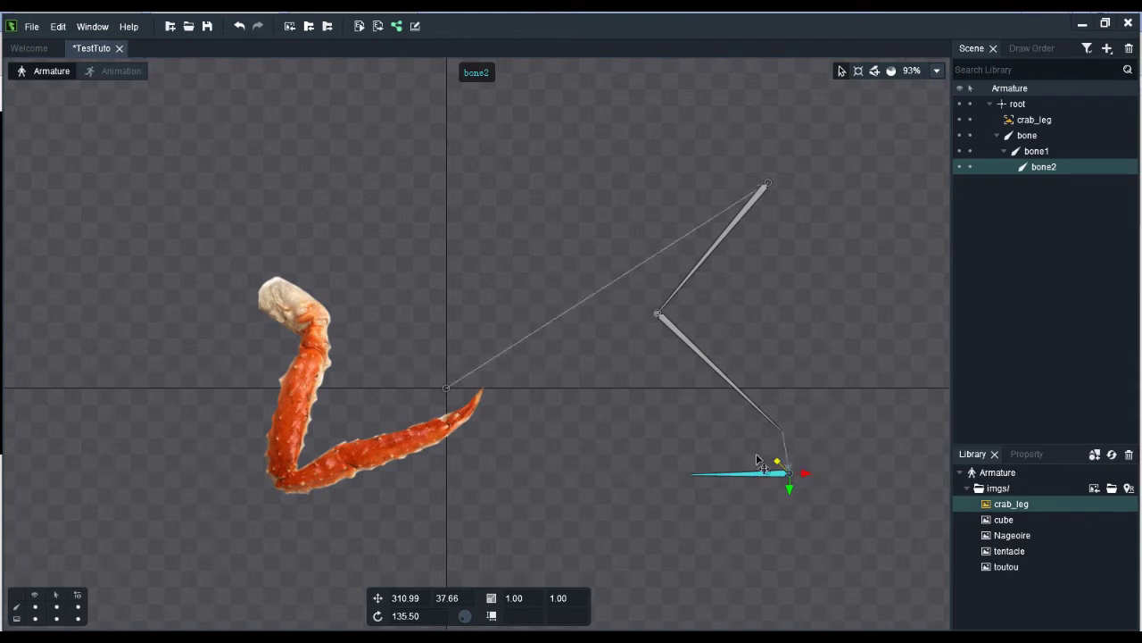
key("ctrl+z")
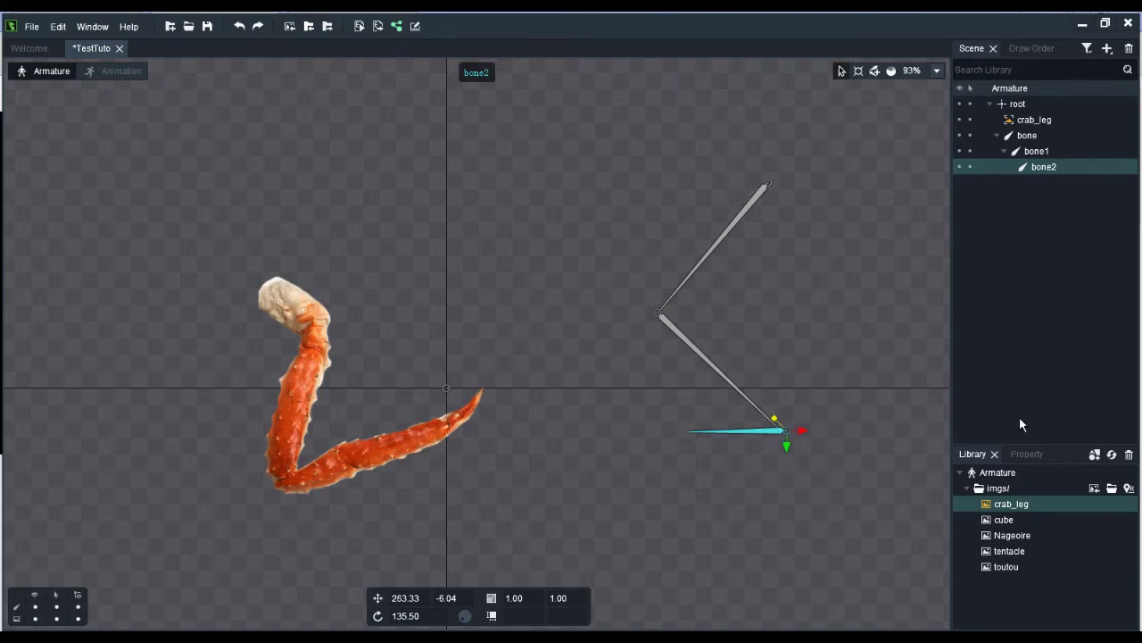
Examine the IK constraint options in bone2's properties, and select the other bones of the chain, ending on the top one.
left_click(1027, 455)
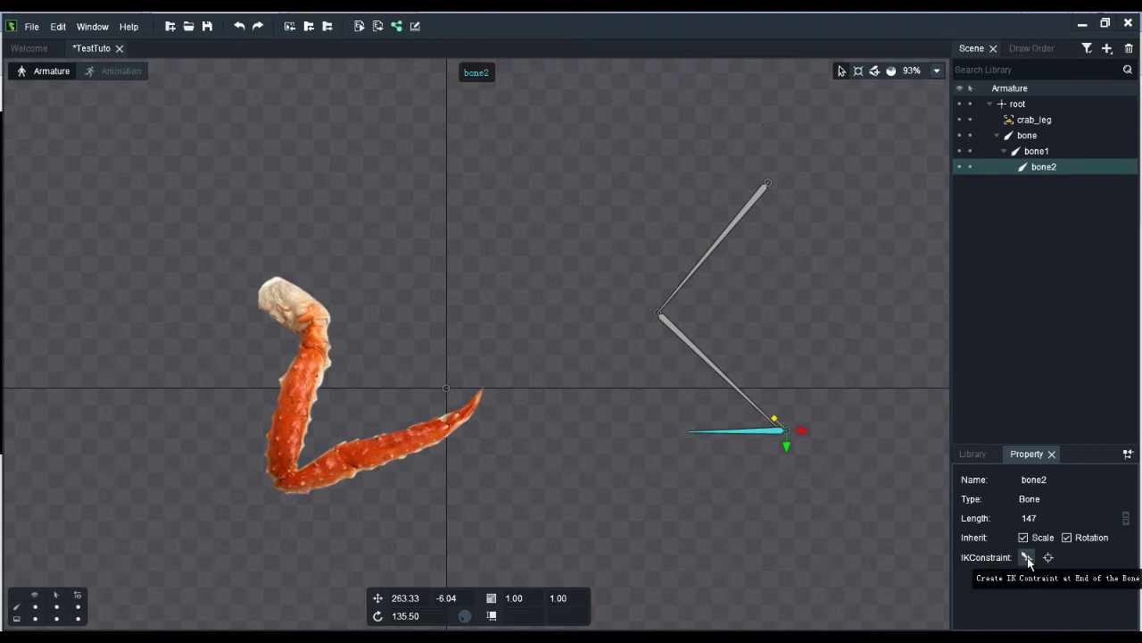
left_click(734, 239)
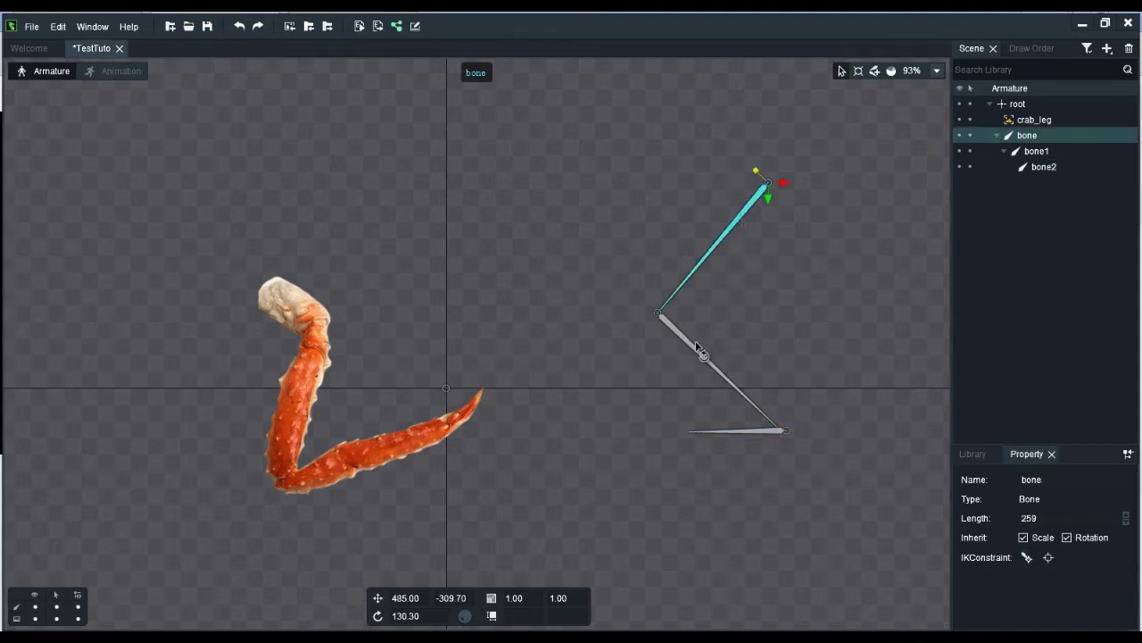
left_click(690, 343)
left_click(714, 251)
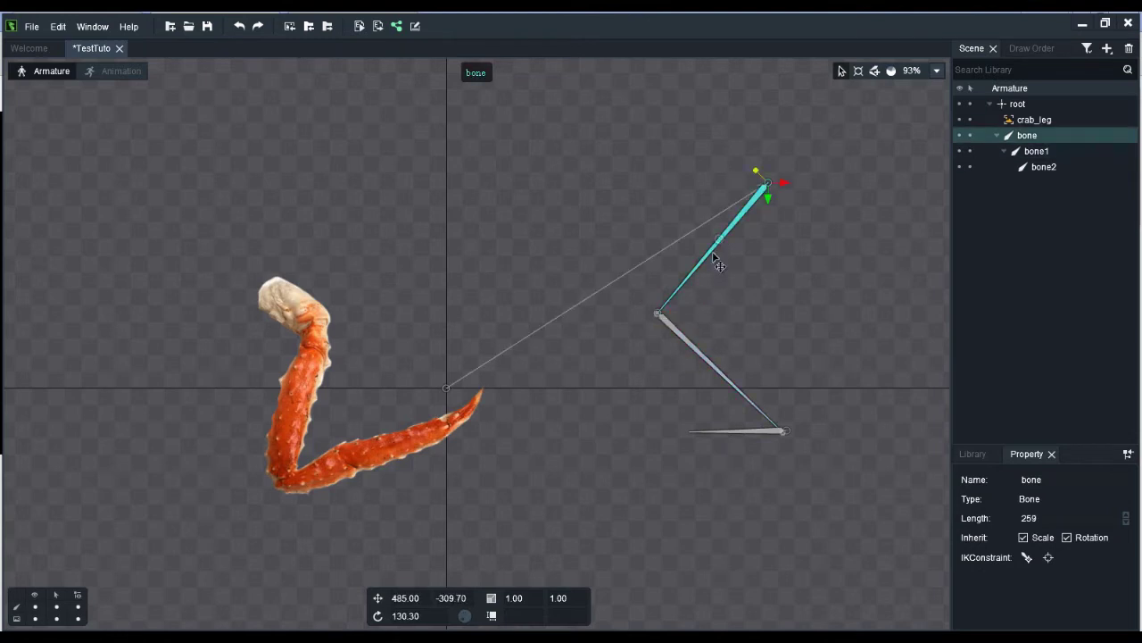
Add one IK constraint spanning bone and bone1, and a separate IK constraint on bone2.
left_click(689, 348, "ctrl")
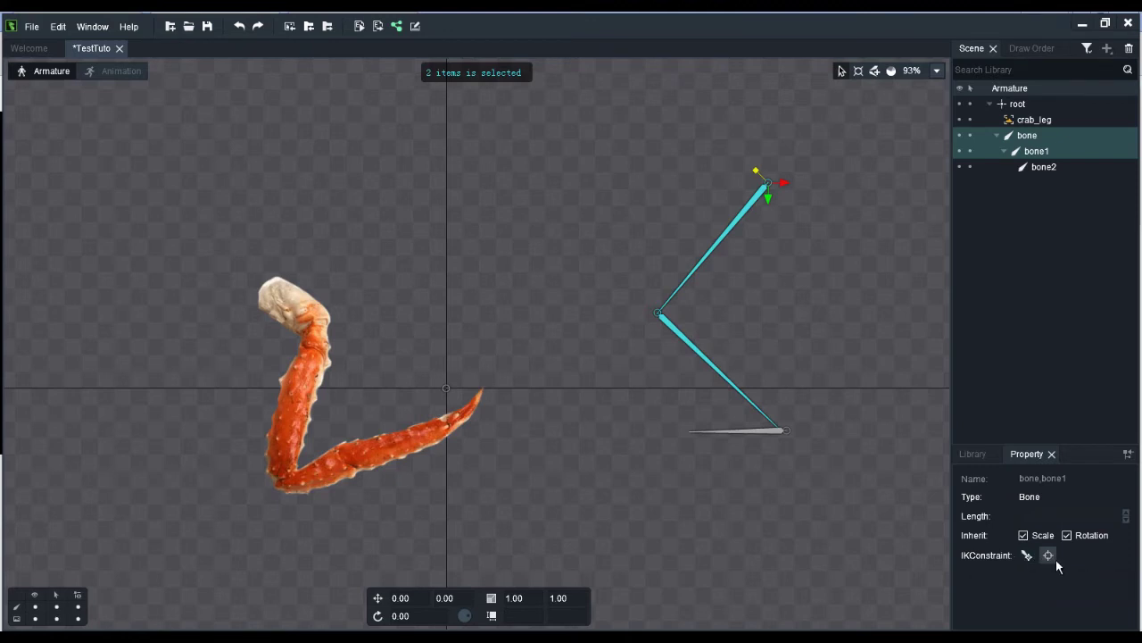
key("ctrl")
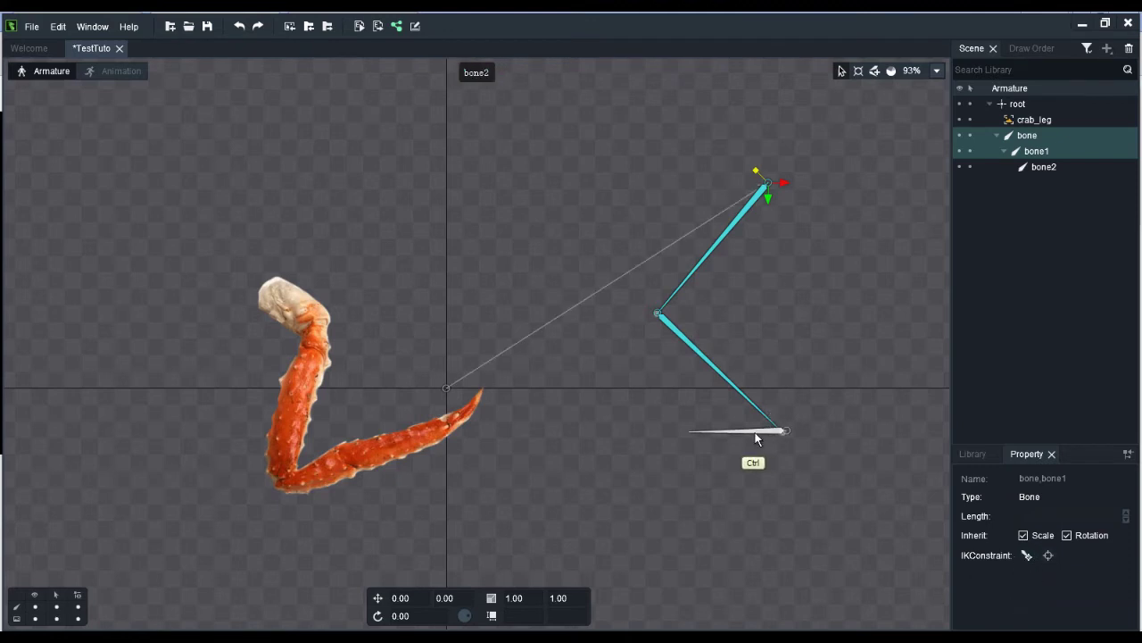
left_click(754, 431, "ctrl")
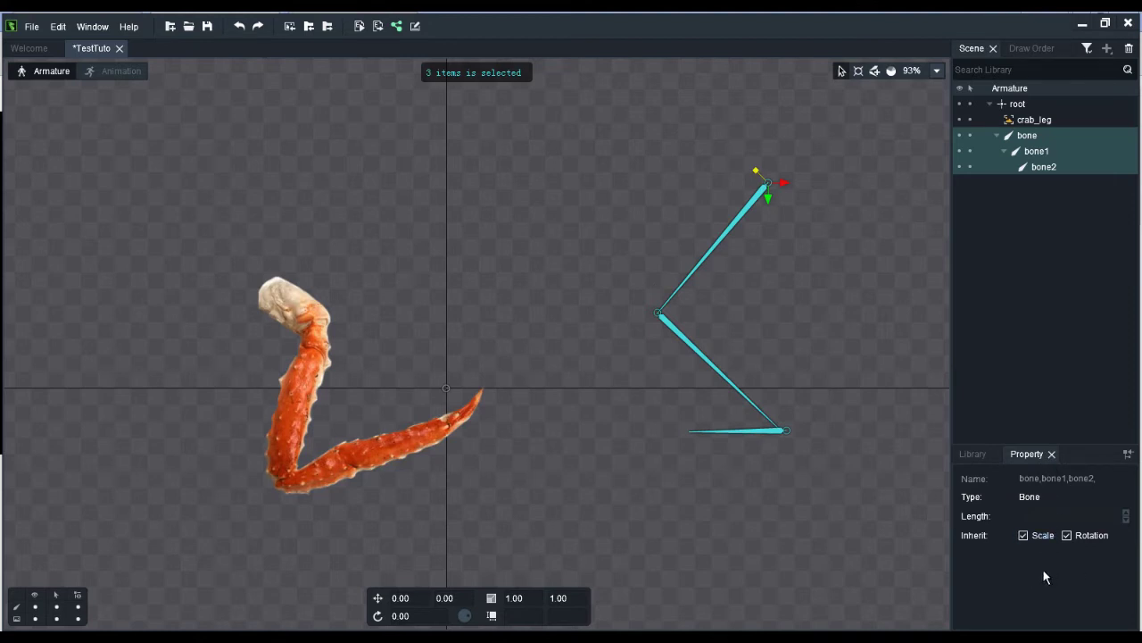
left_click(756, 432, "ctrl")
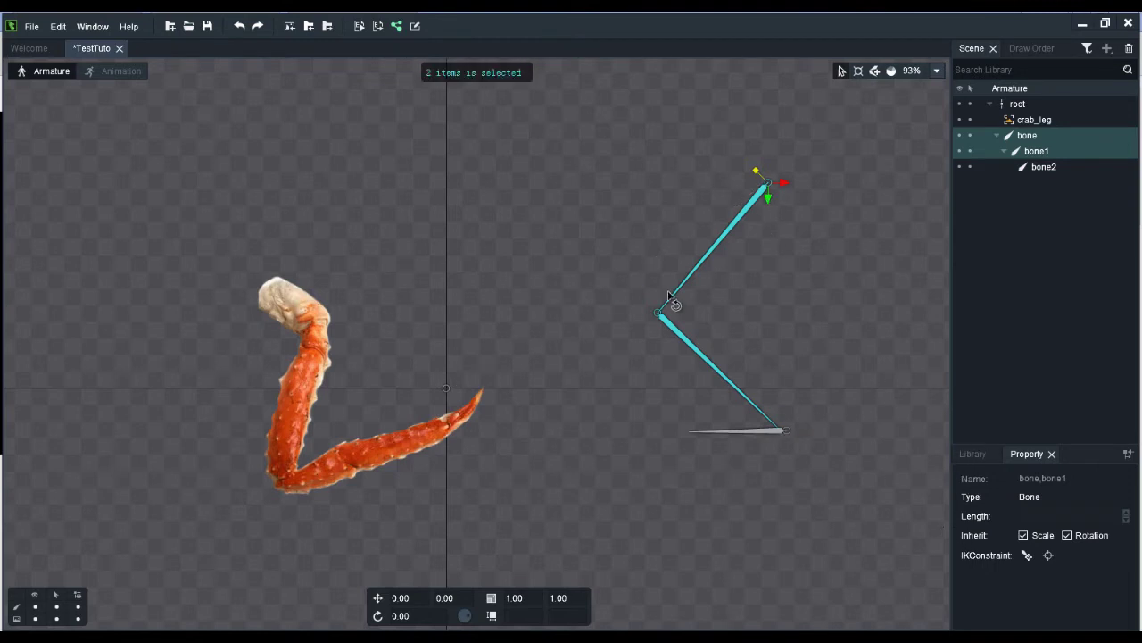
left_click(1028, 556)
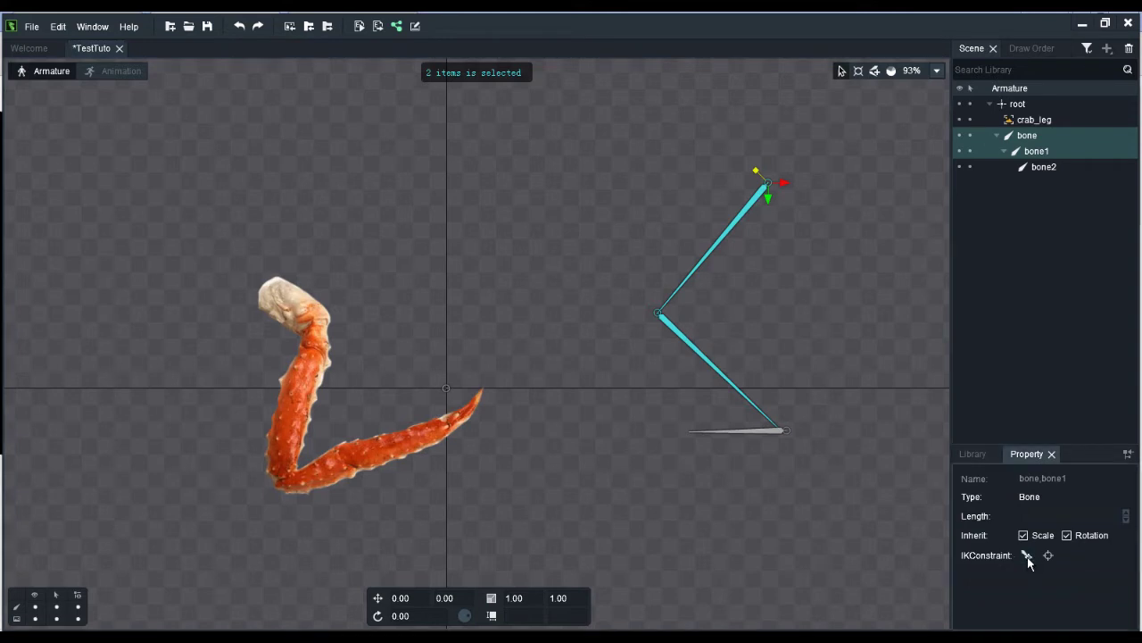
left_click(752, 431)
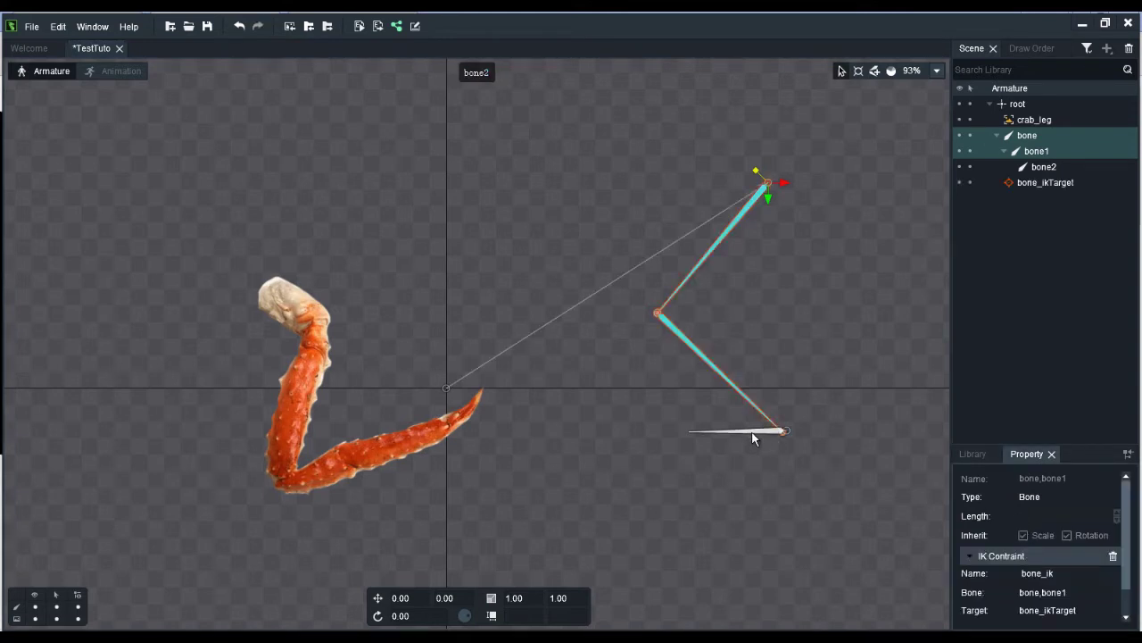
left_click(1028, 557)
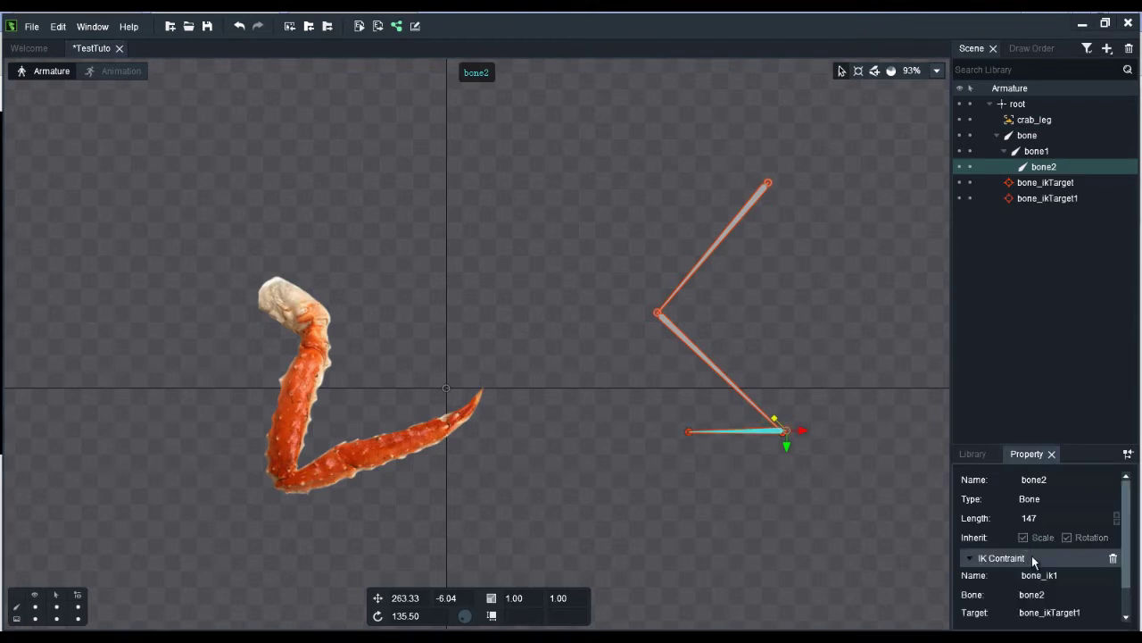
Examine the IK constraint settings of bone2 and of both IK targets, enlarging the property area to show them all.
left_click_drag(1125, 486, 1134, 556)
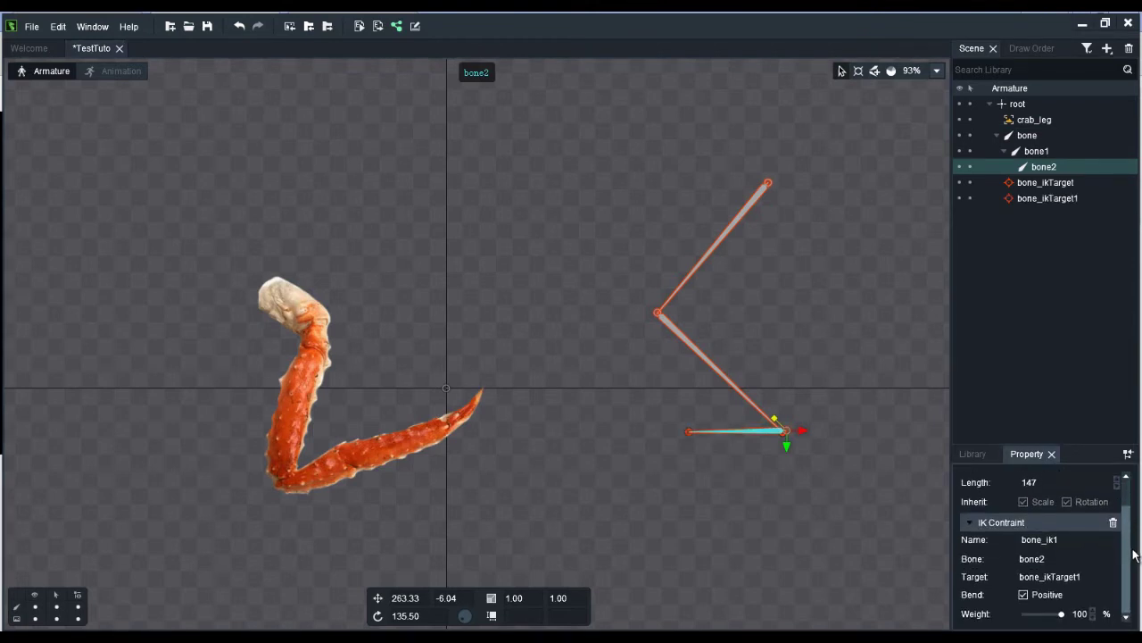
left_click(1049, 183)
left_click(1044, 200)
left_click(1047, 187)
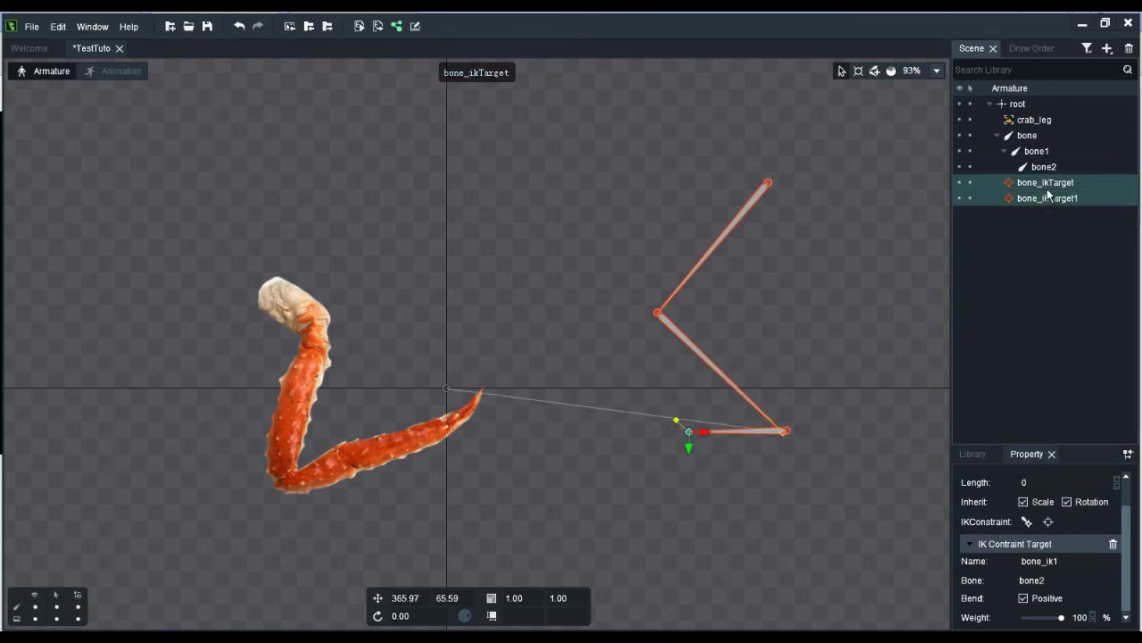
left_click(1048, 201)
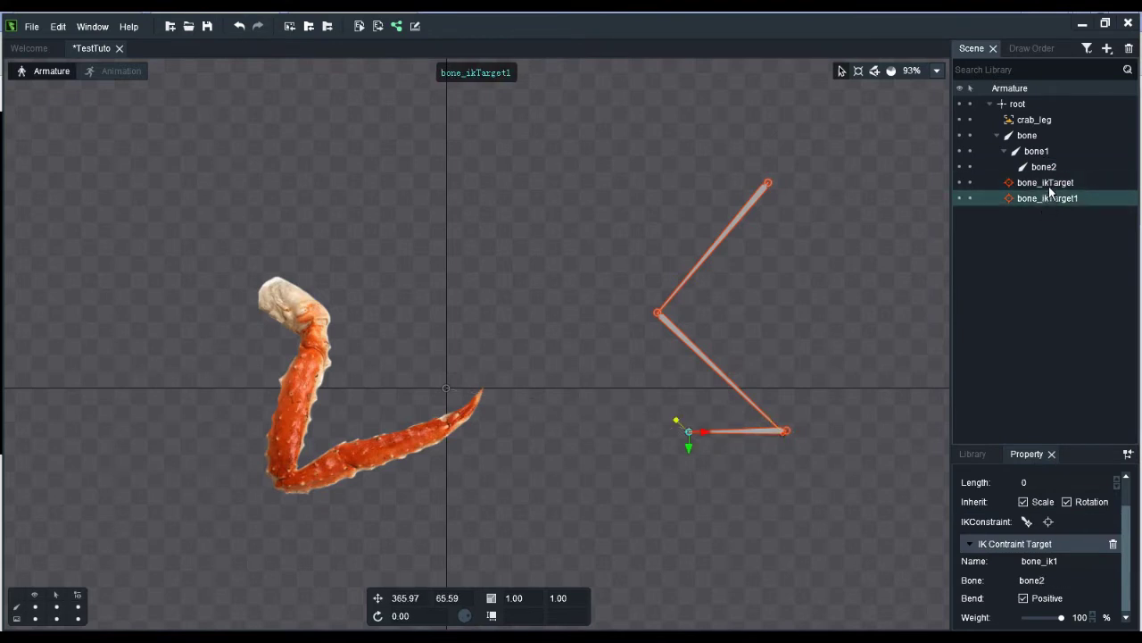
left_click(1049, 184)
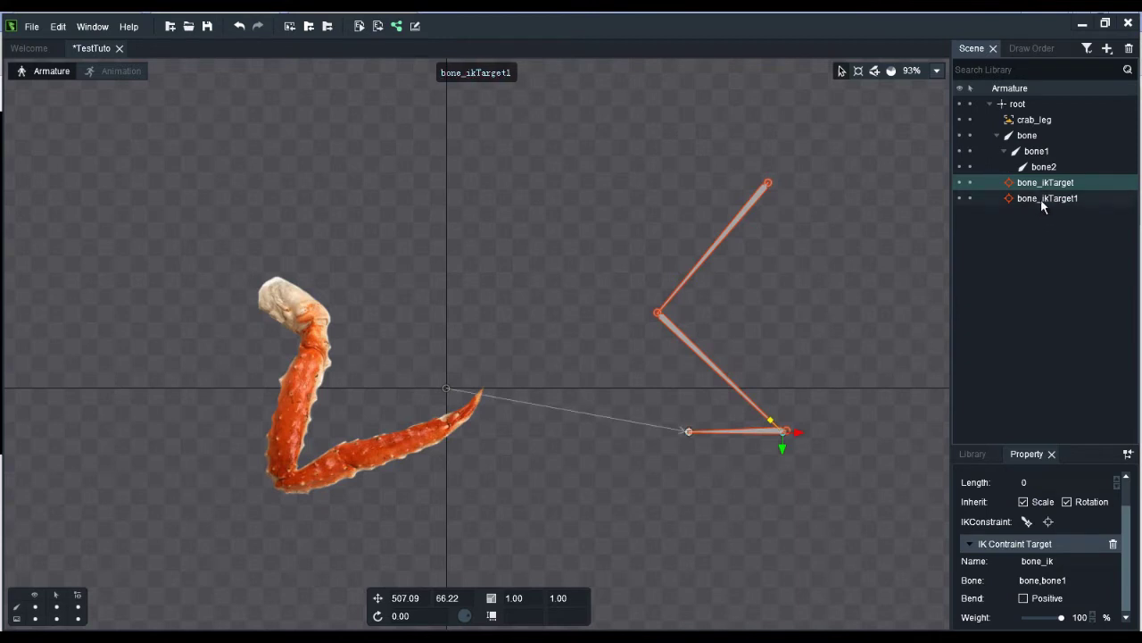
left_click(1041, 199)
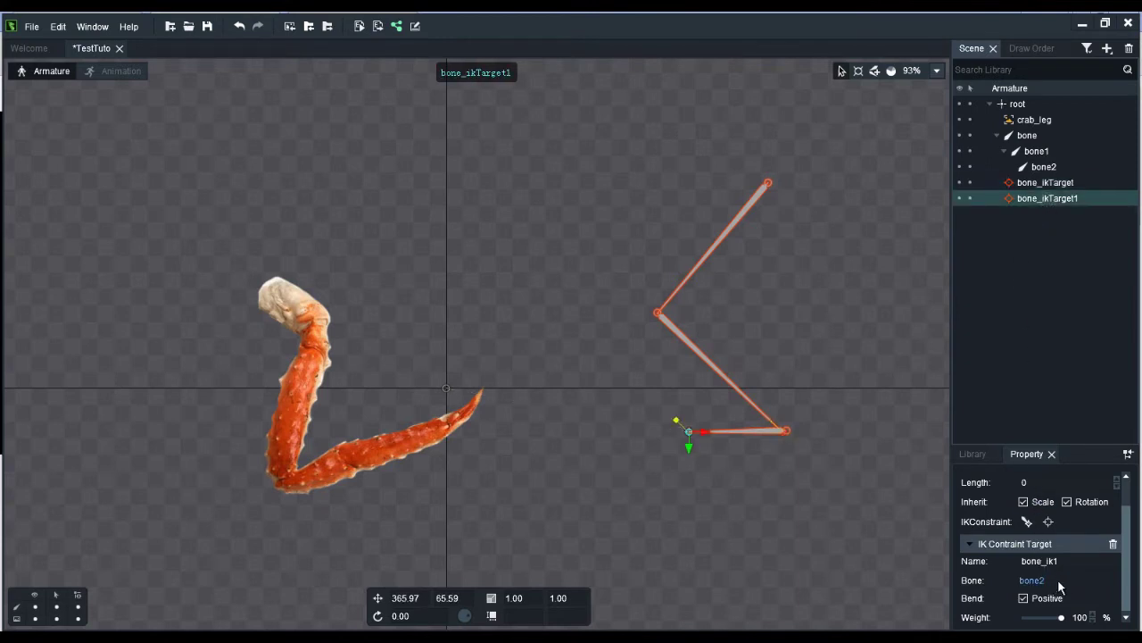
left_click_drag(1053, 444, 1053, 379)
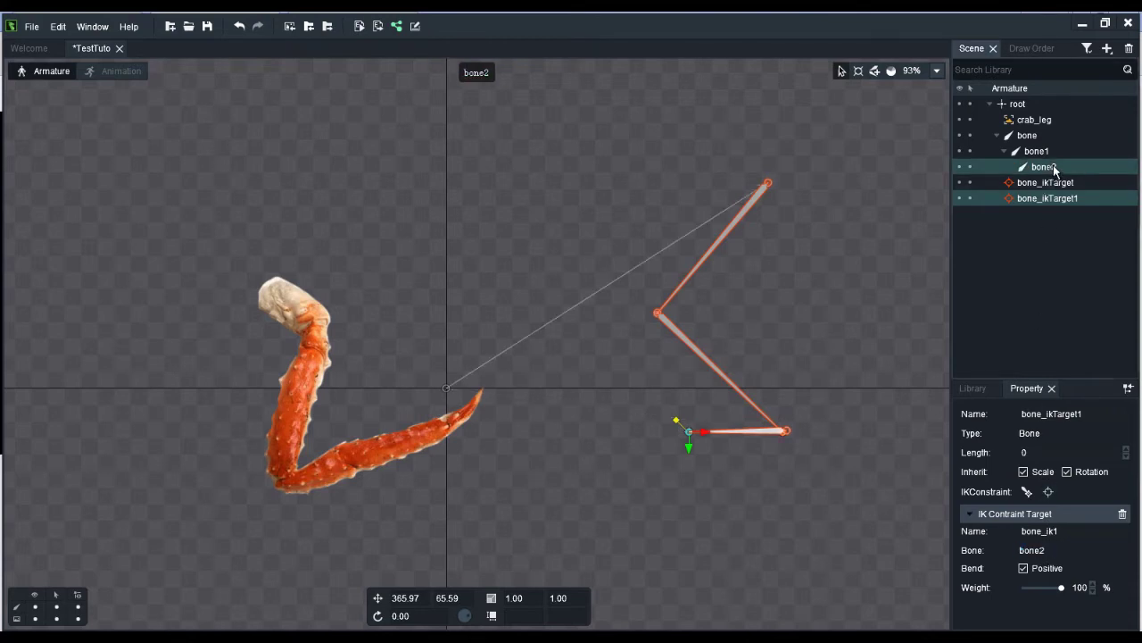
left_click(1043, 167)
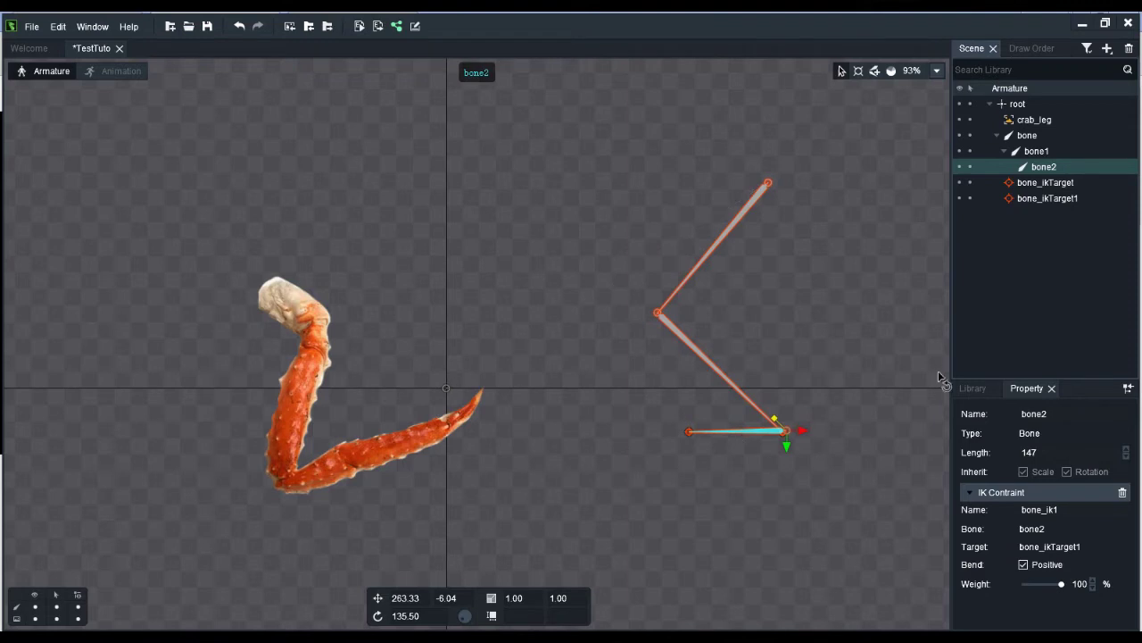
left_click(1044, 183)
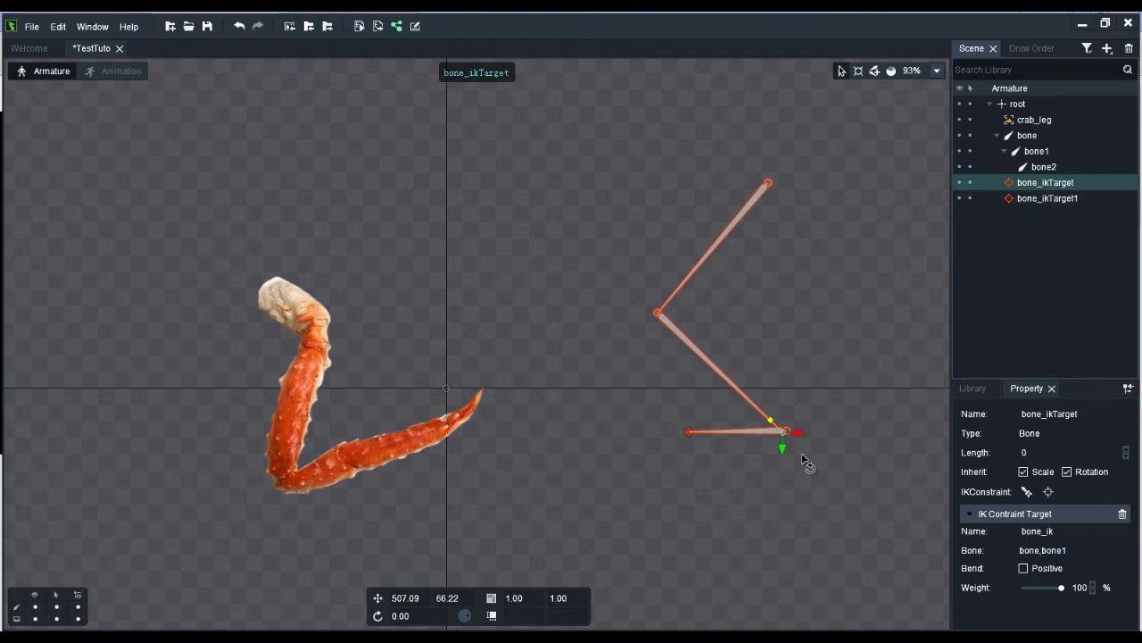
Test the two IK targets by moving bone_ikTarget1 to about 331.23, 121.03 and bone_ikTarget to about 472.09, 116.70.
left_click_drag(808, 446, 787, 433)
left_click(1058, 198)
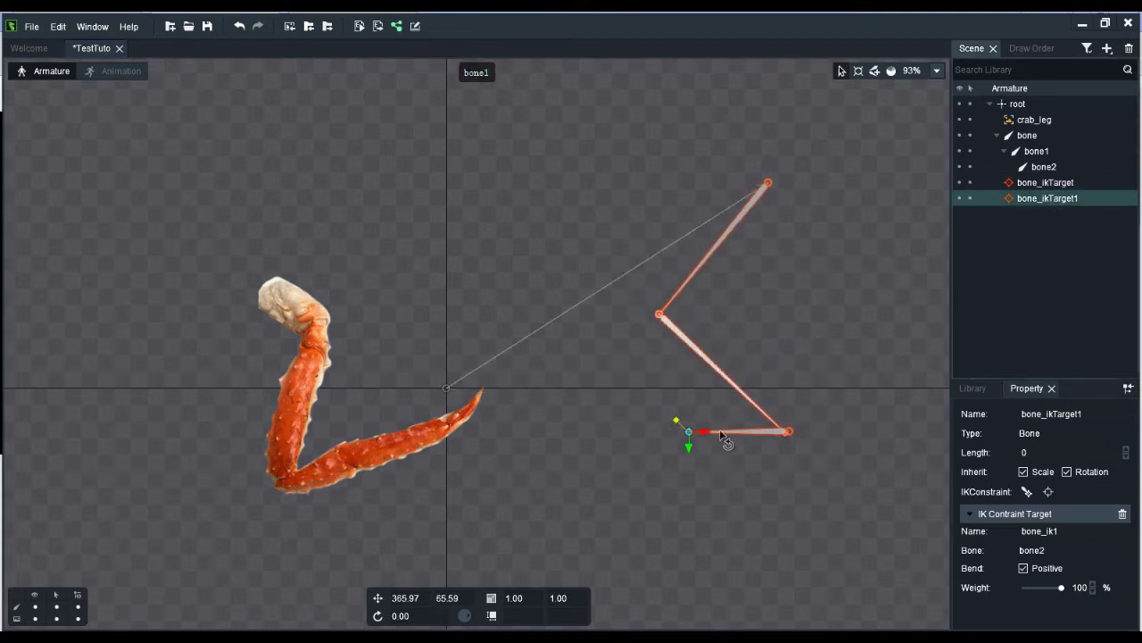
left_click(688, 441)
left_click_drag(708, 464, 673, 547)
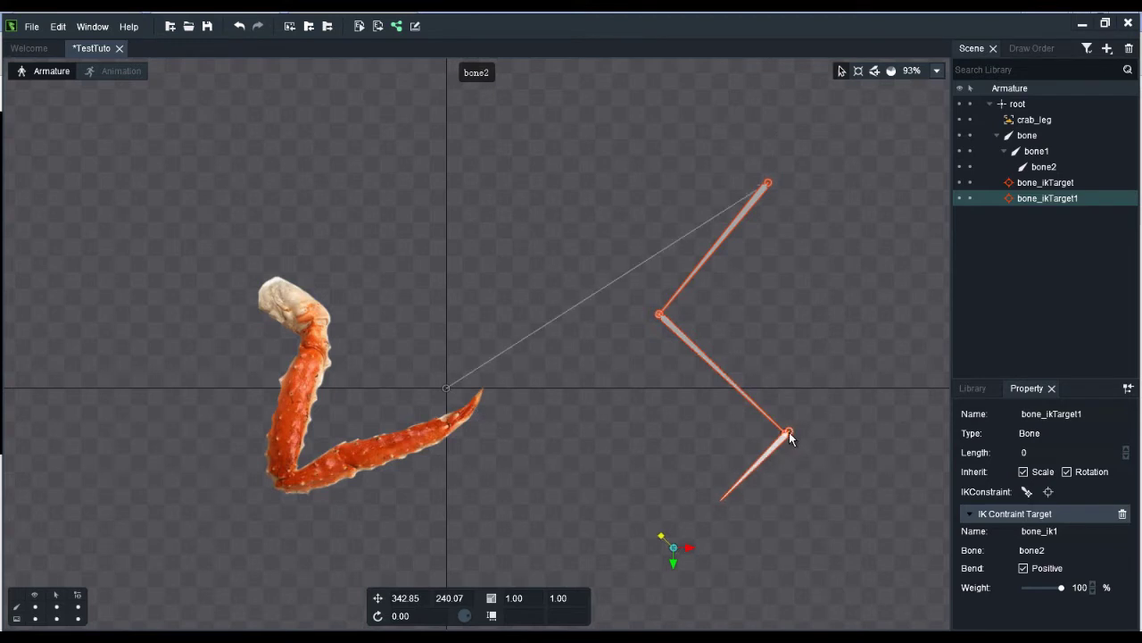
left_click_drag(688, 546, 675, 484)
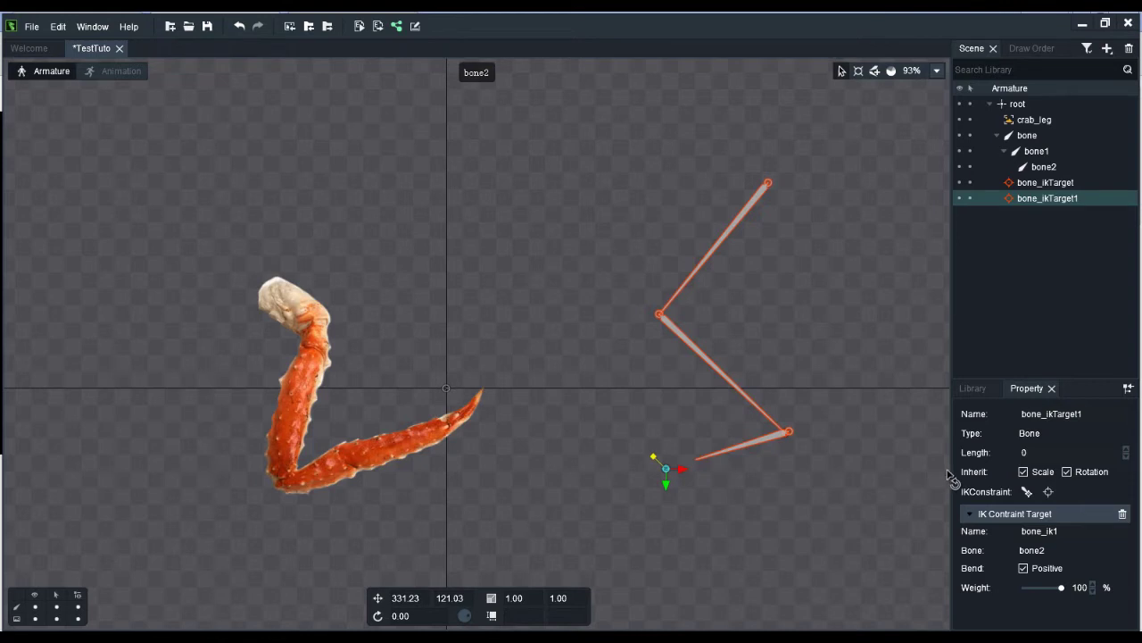
left_click(1046, 183)
left_click_drag(788, 435, 754, 461)
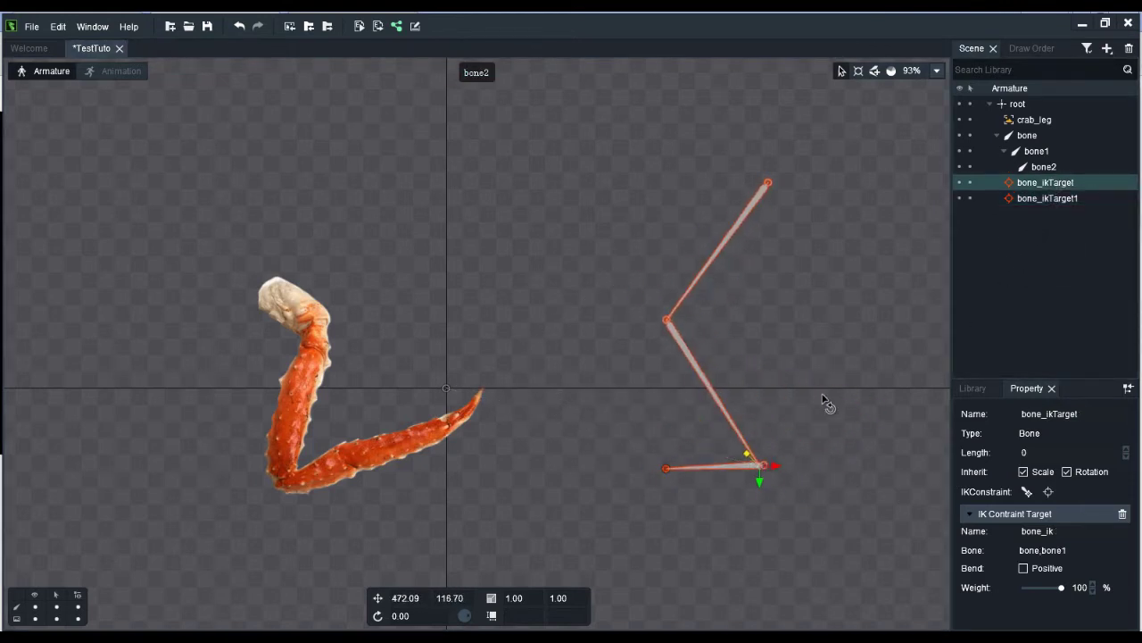
Make bone_ikTarget a child of bone_ikTarget1, and move the parent target to about 403.28, 160.82.
left_click(1046, 198)
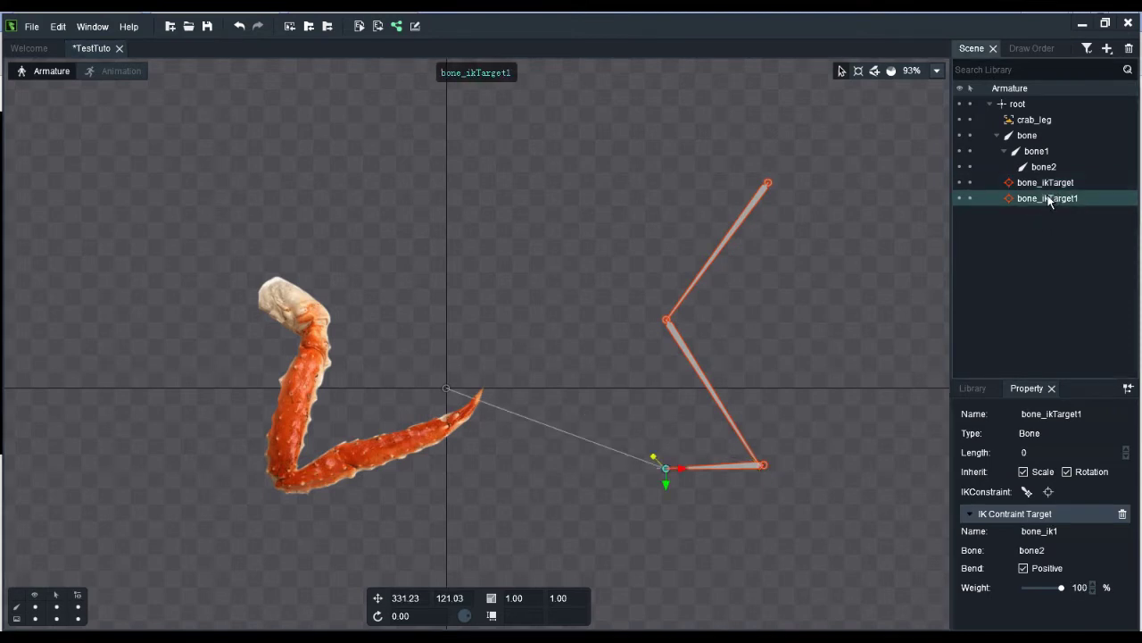
left_click(1049, 183)
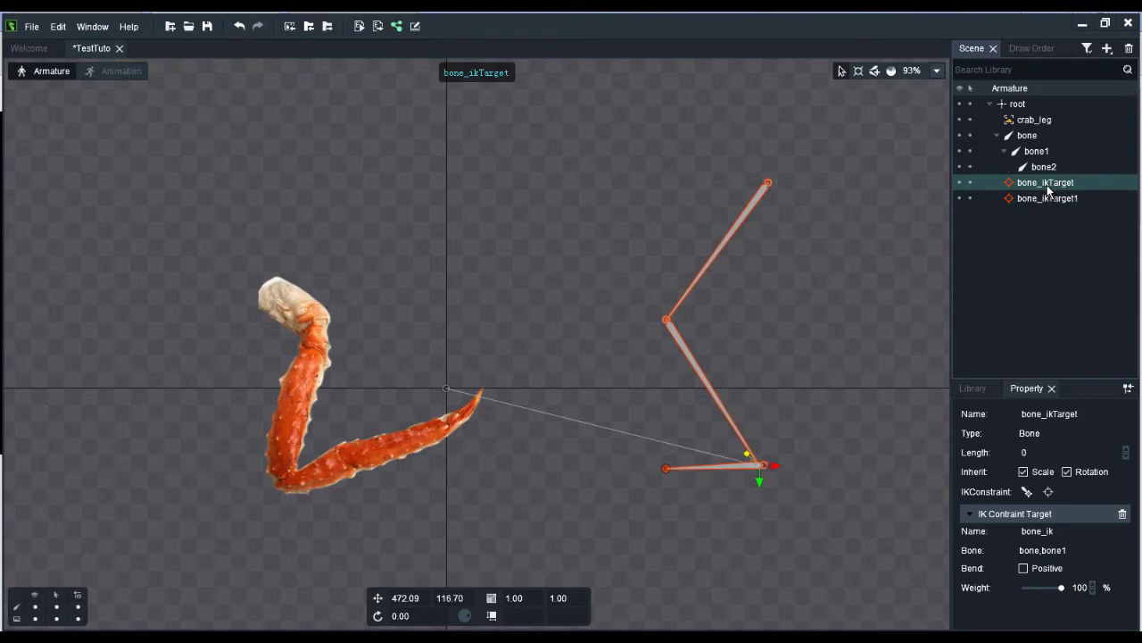
left_click_drag(1050, 188, 1050, 199)
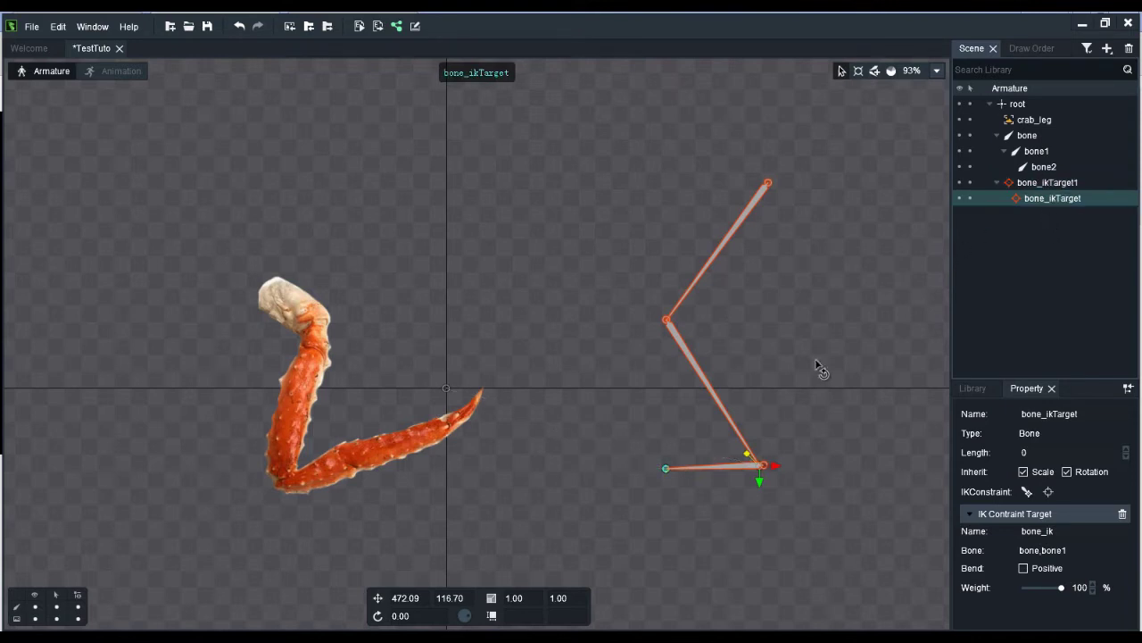
left_click(1044, 183)
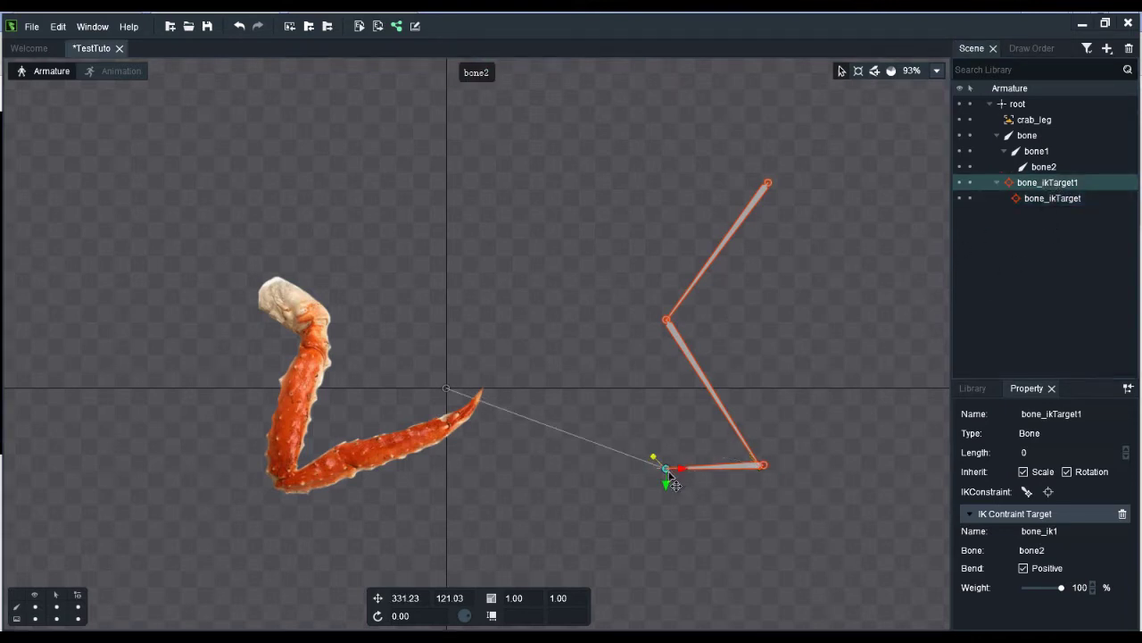
left_click_drag(674, 485, 714, 493)
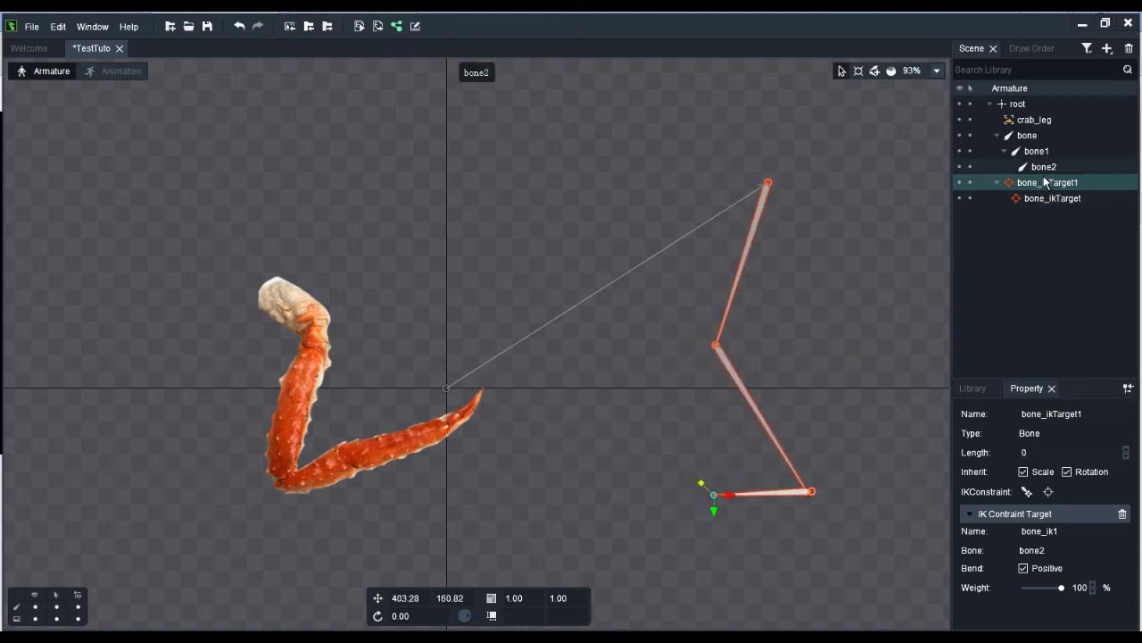
Try nesting bone_ikTarget1 under bone2 and moving bone2 to test the chain, and undo these changes.
mouse_move(1046, 182)
left_mouse_down()
mouse_move(1056, 184)
mouse_move(1043, 167)
left_mouse_up()
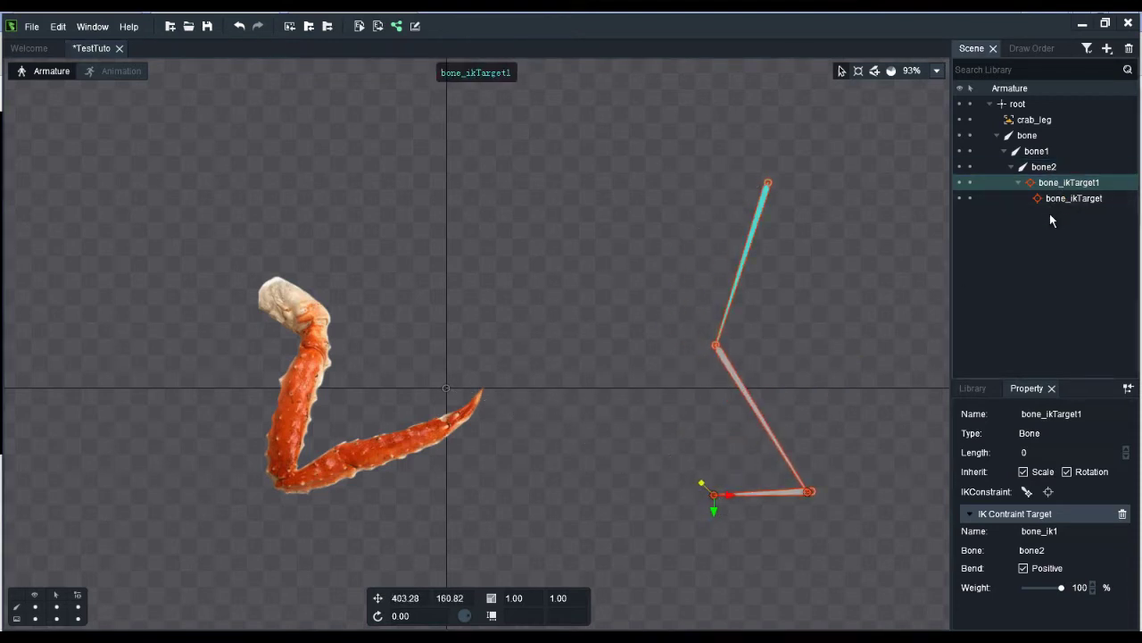
left_click(1046, 167)
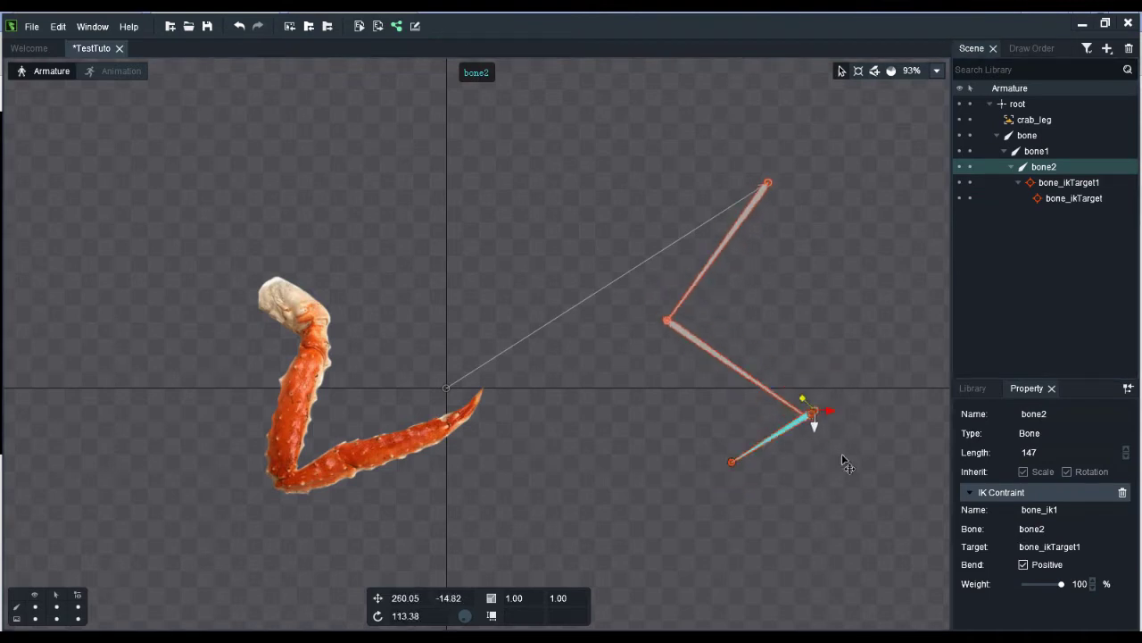
mouse_move(842, 461)
left_mouse_down()
mouse_move(844, 526)
mouse_move(875, 438)
mouse_move(885, 351)
mouse_move(834, 532)
mouse_move(867, 462)
mouse_move(860, 388)
mouse_move(844, 492)
mouse_move(859, 474)
mouse_move(855, 355)
mouse_move(826, 319)
mouse_move(848, 482)
left_mouse_up()
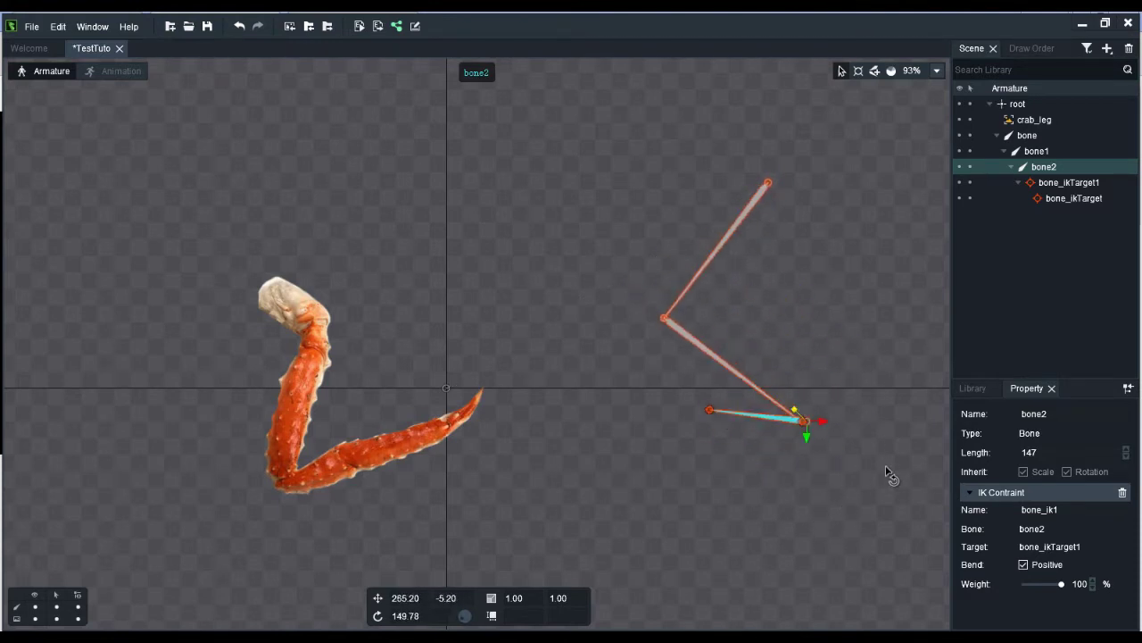
key("ctrl+z")
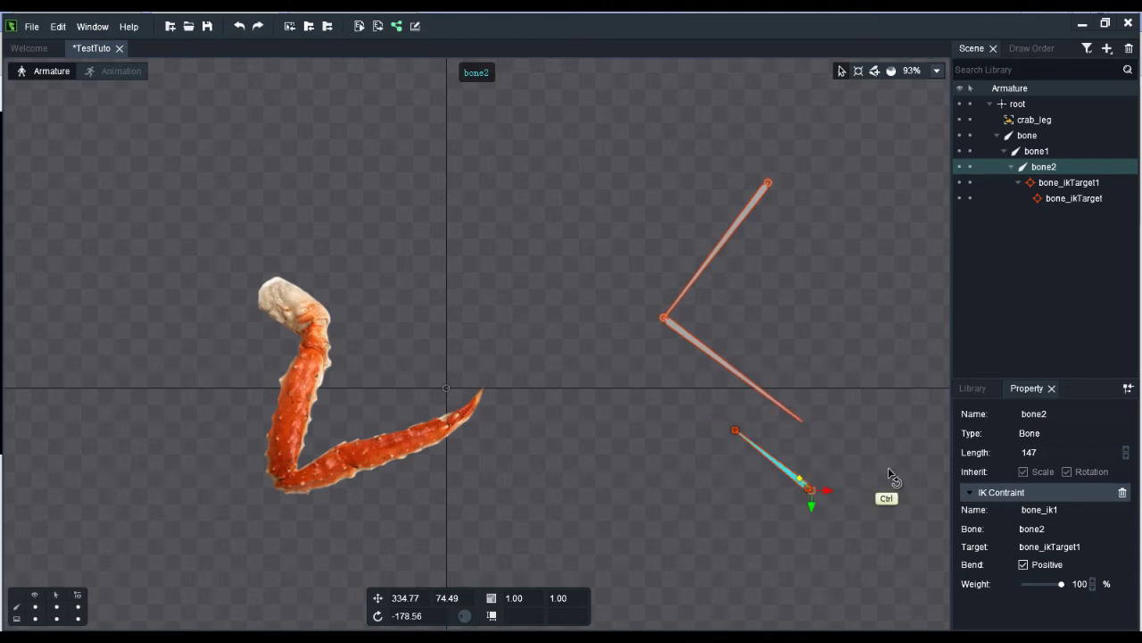
key("ctrl+z")
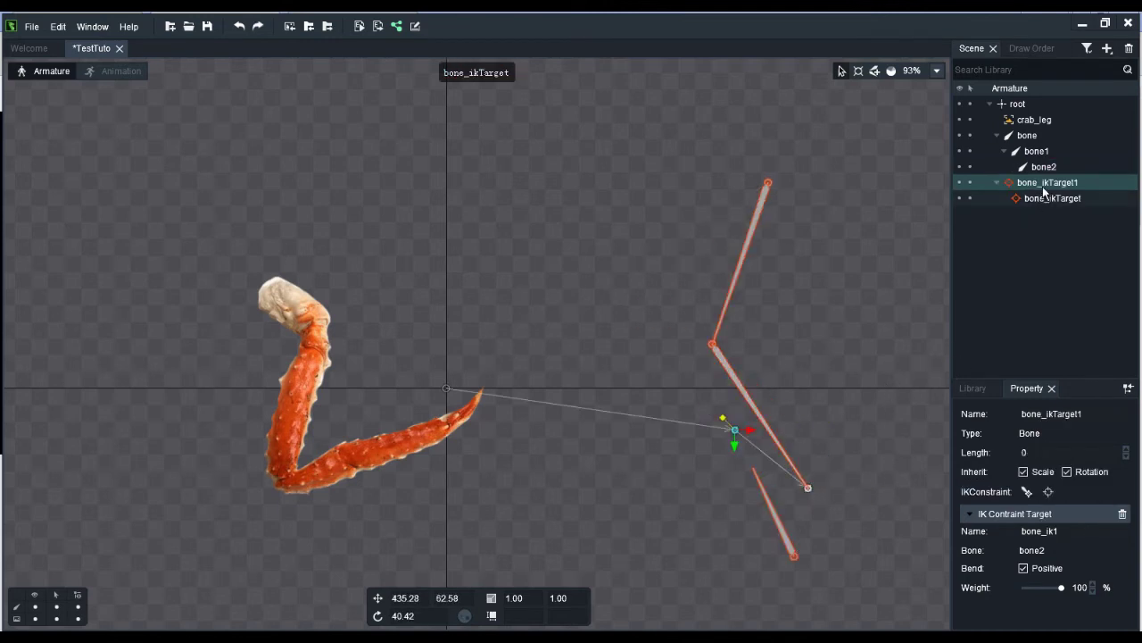
Adjust bone_ikTarget1, and raise its child bone_ikTarget so that the two upper bones bend more.
left_click(1043, 186)
left_click_drag(746, 446, 705, 447)
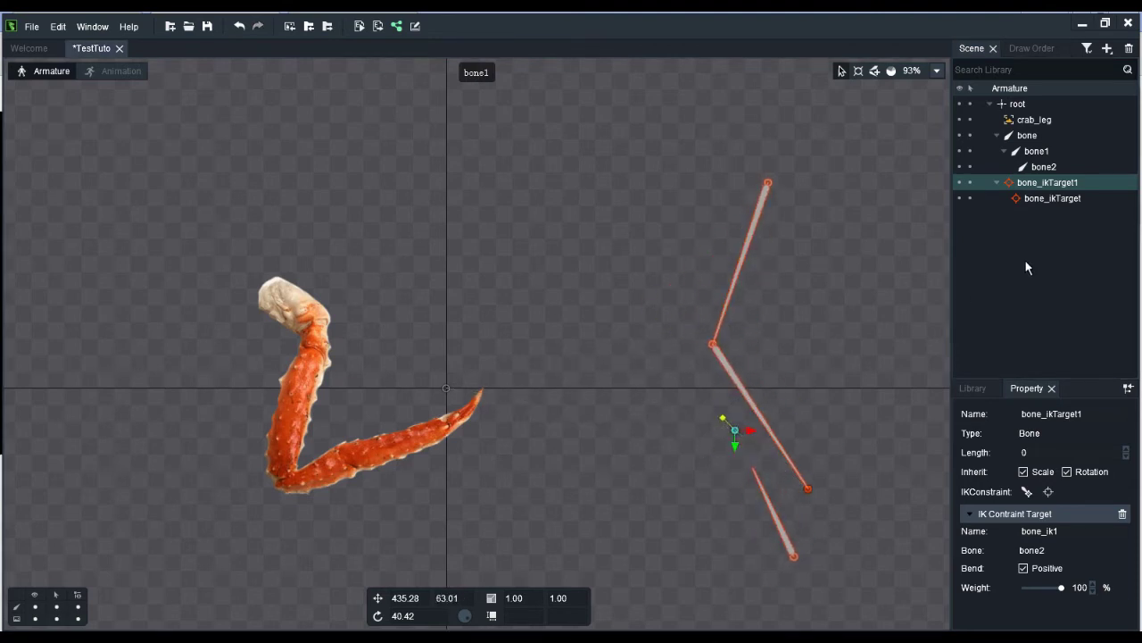
left_click(1042, 198)
left_click_drag(817, 480, 819, 413)
Reattach bone2 to the tip of bone1, and move bone_ikTarget1 to about X 361, Y 146.
left_click(1057, 168)
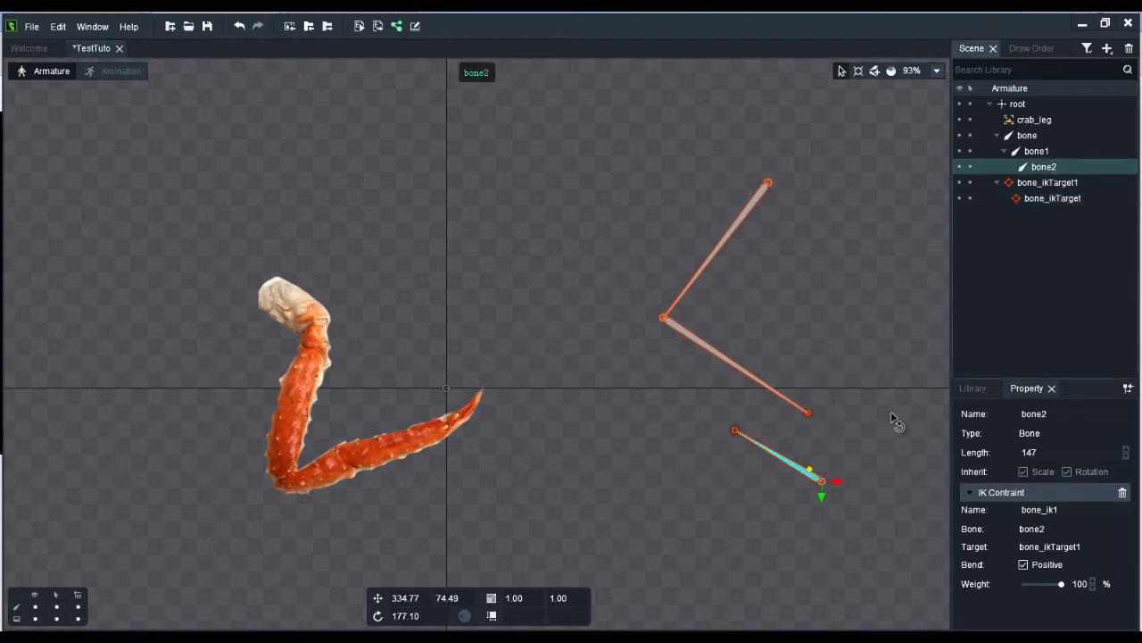
left_click_drag(833, 478, 819, 427)
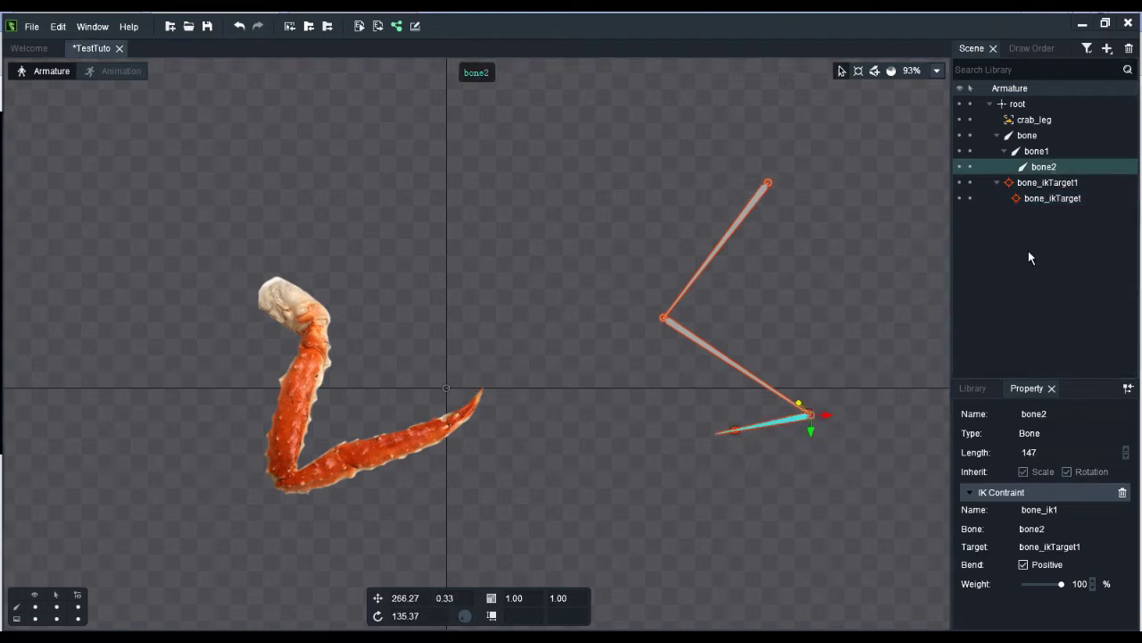
left_click(1049, 182)
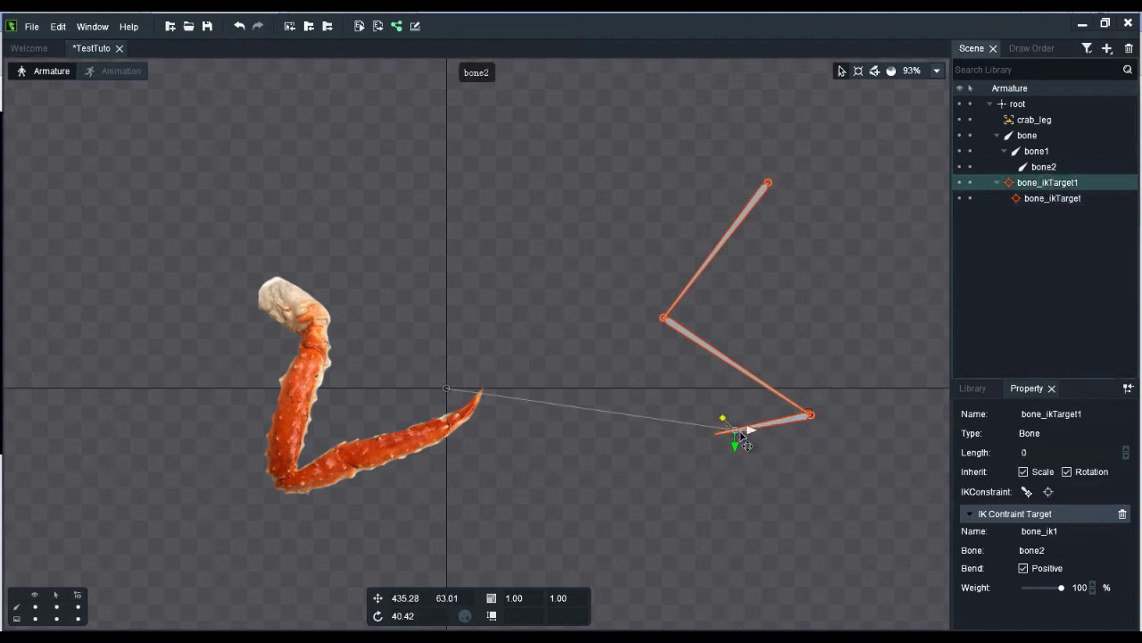
left_click_drag(746, 442, 723, 491)
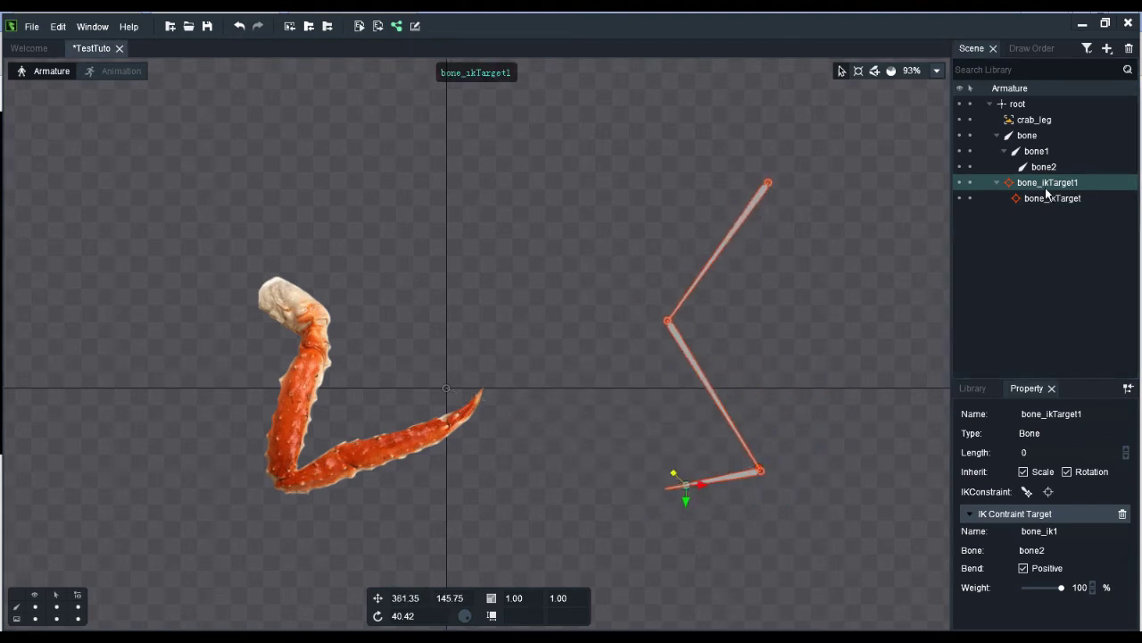
Add a new bone named IK under root and nest bone_ikTarget1 inside it.
left_click(1027, 103)
left_click(1107, 49)
left_click(1107, 69)
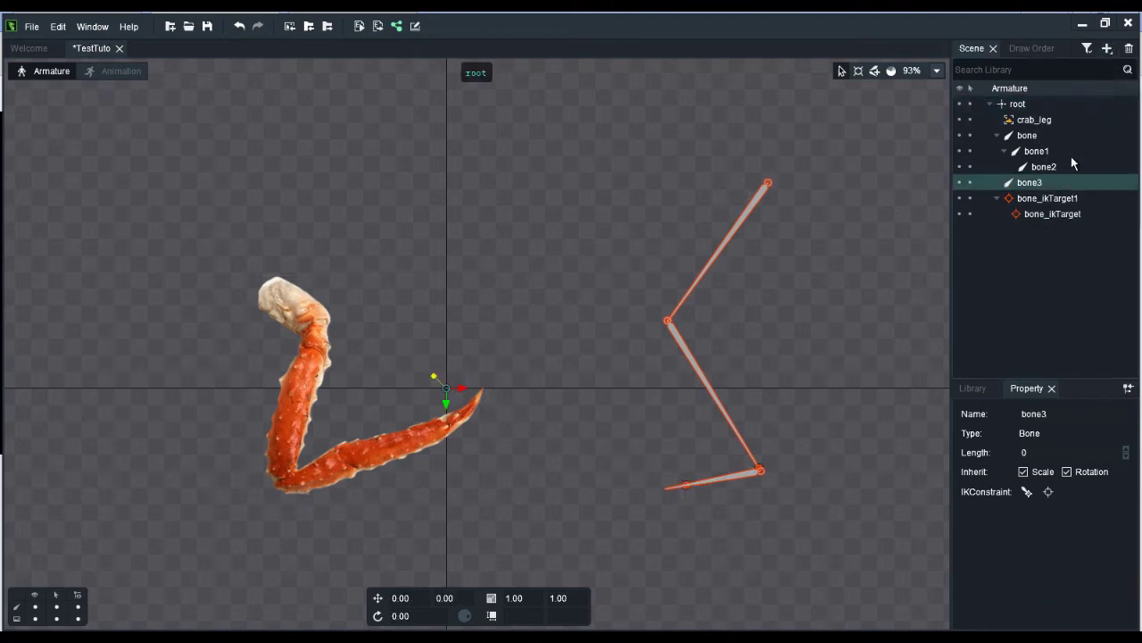
double_click(1031, 183)
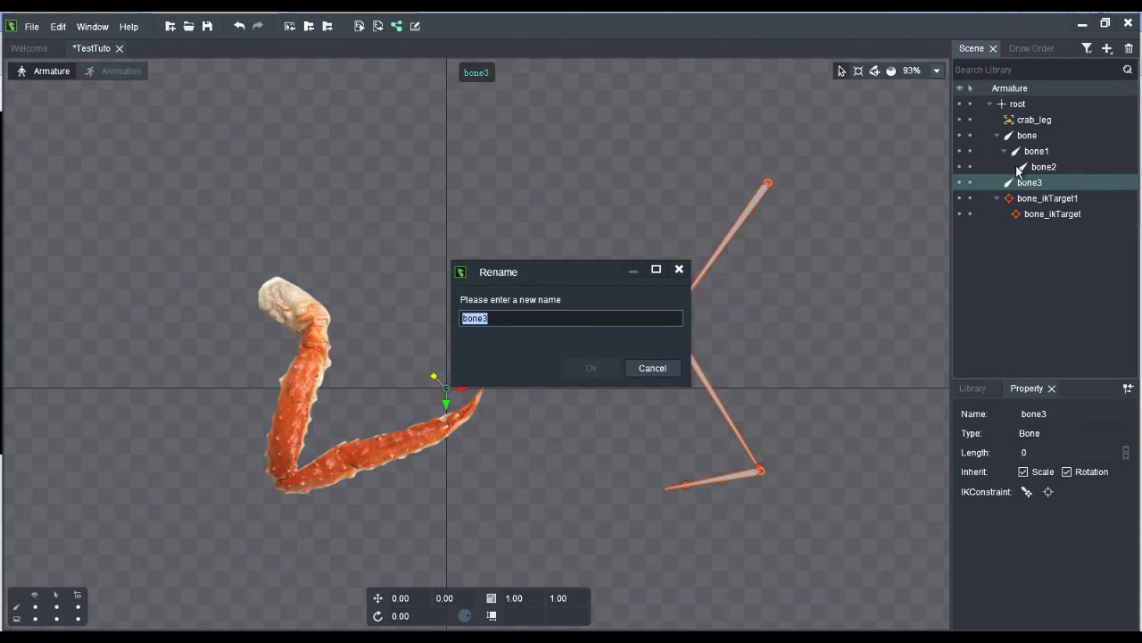
type("IK")
key("Return")
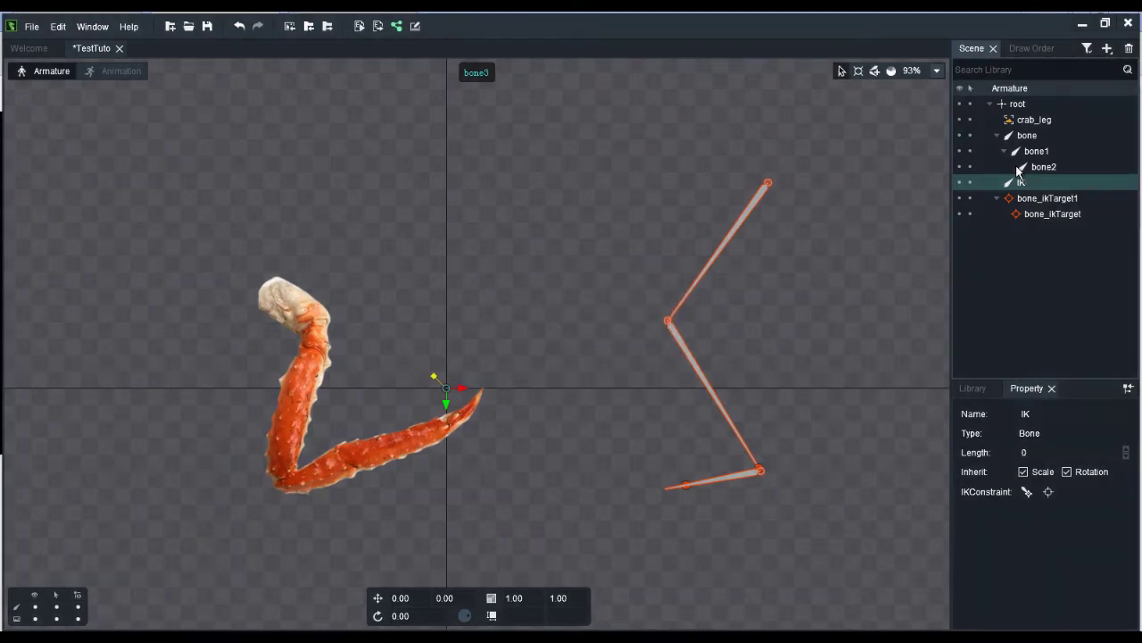
left_click_drag(1038, 198, 1025, 183)
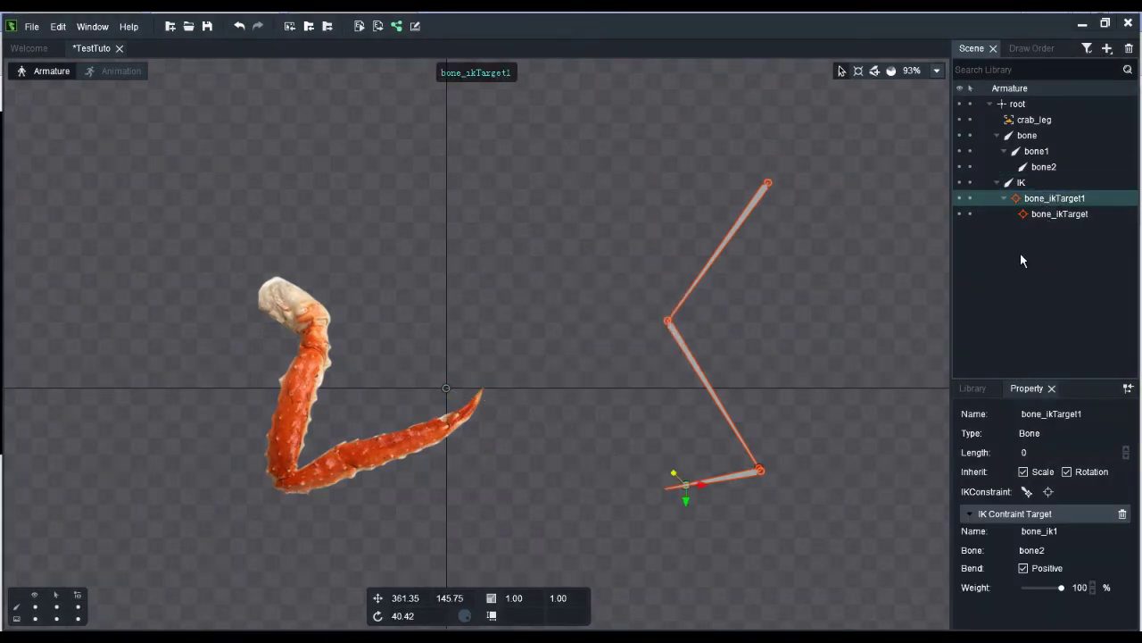
Create another new bone, rename it LEG, and place it directly under root.
left_click(1106, 48)
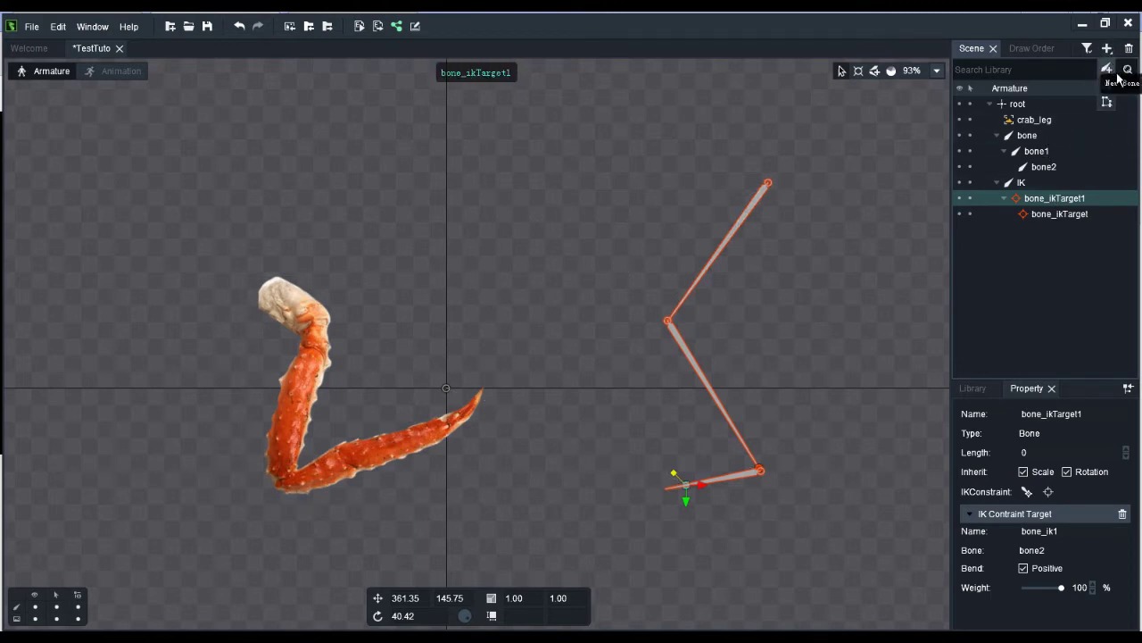
left_click(1116, 76)
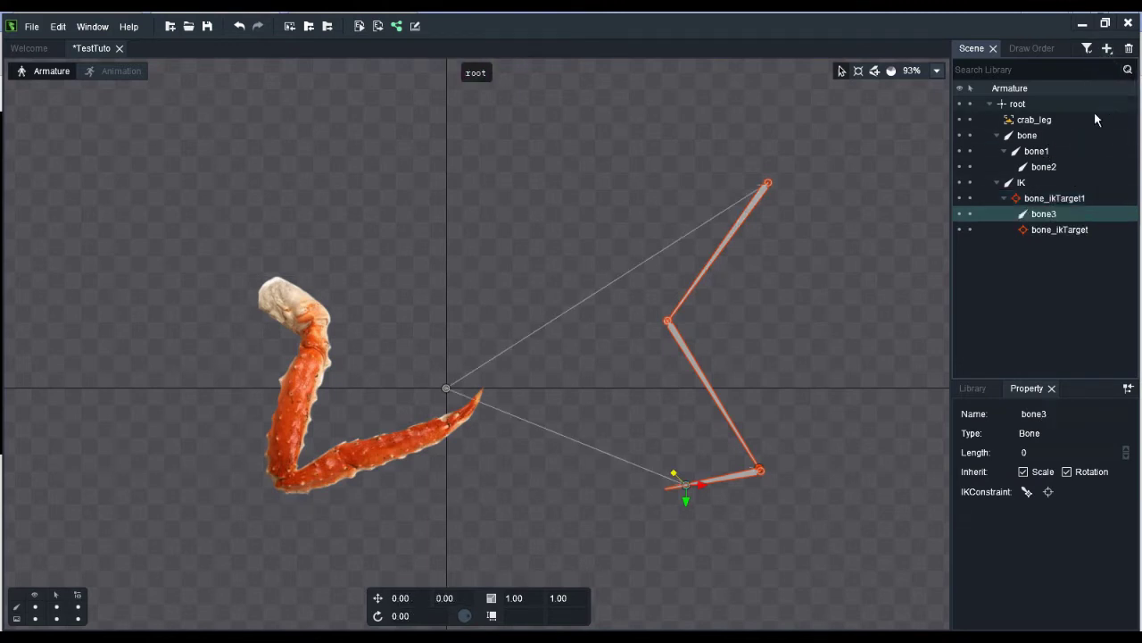
left_click(1052, 219)
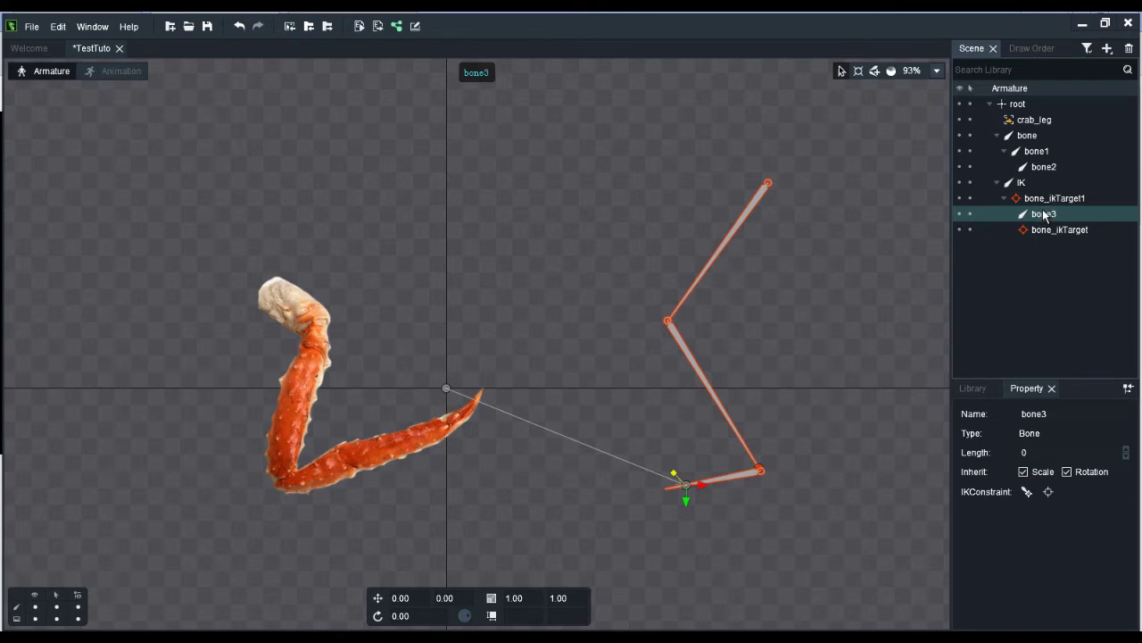
double_click(1044, 214)
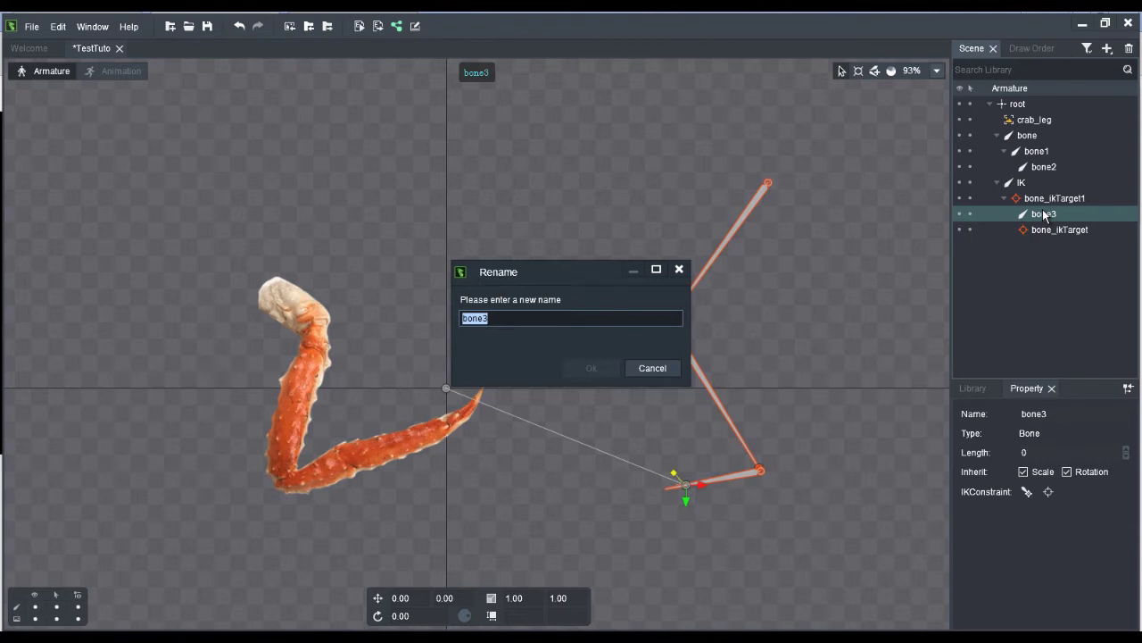
type("LEG")
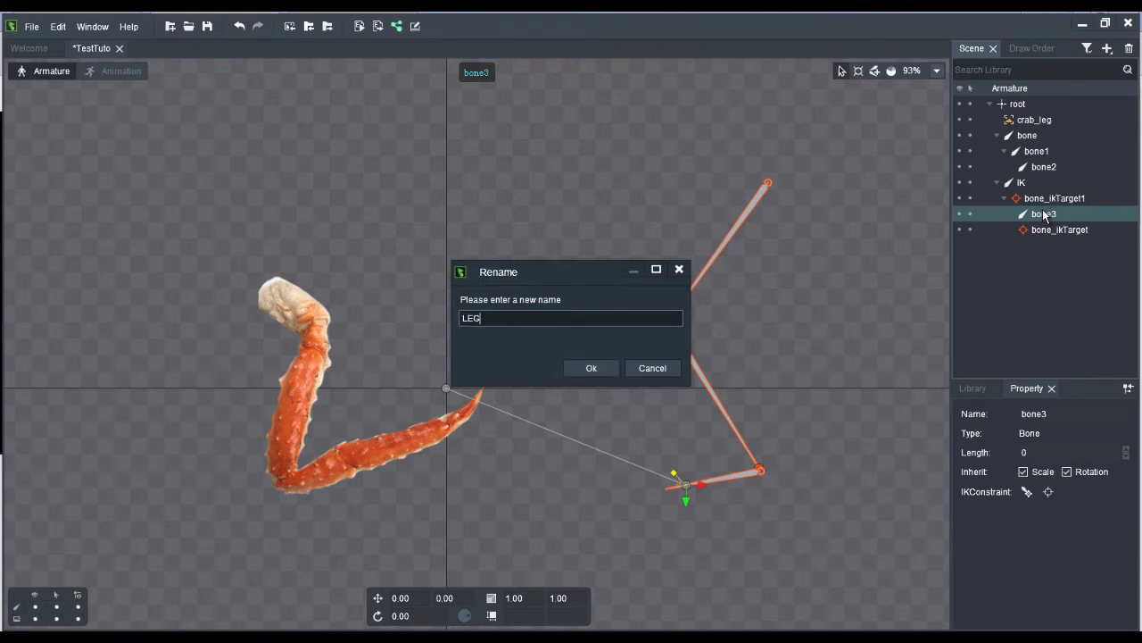
key("Return")
left_click_drag(1043, 214, 1042, 105)
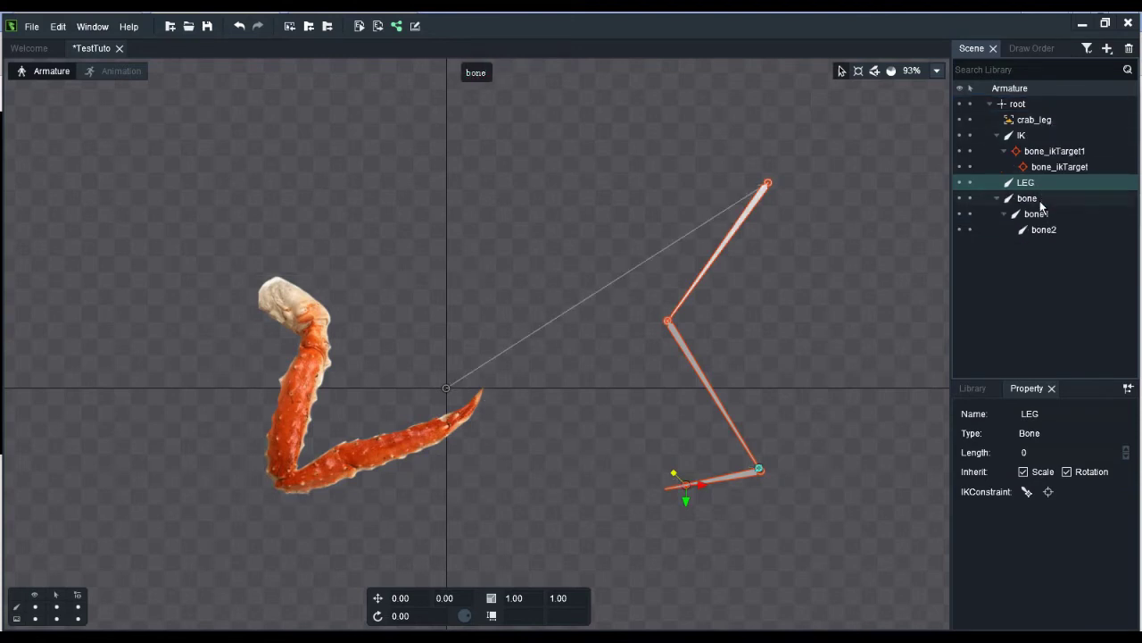
Nest bone and IK under LEG, and move the whole LEG rig to about X 417, Y 97.
left_click(1033, 199)
left_click_drag(1034, 199, 1031, 184)
left_click(1021, 136)
left_click(1027, 136)
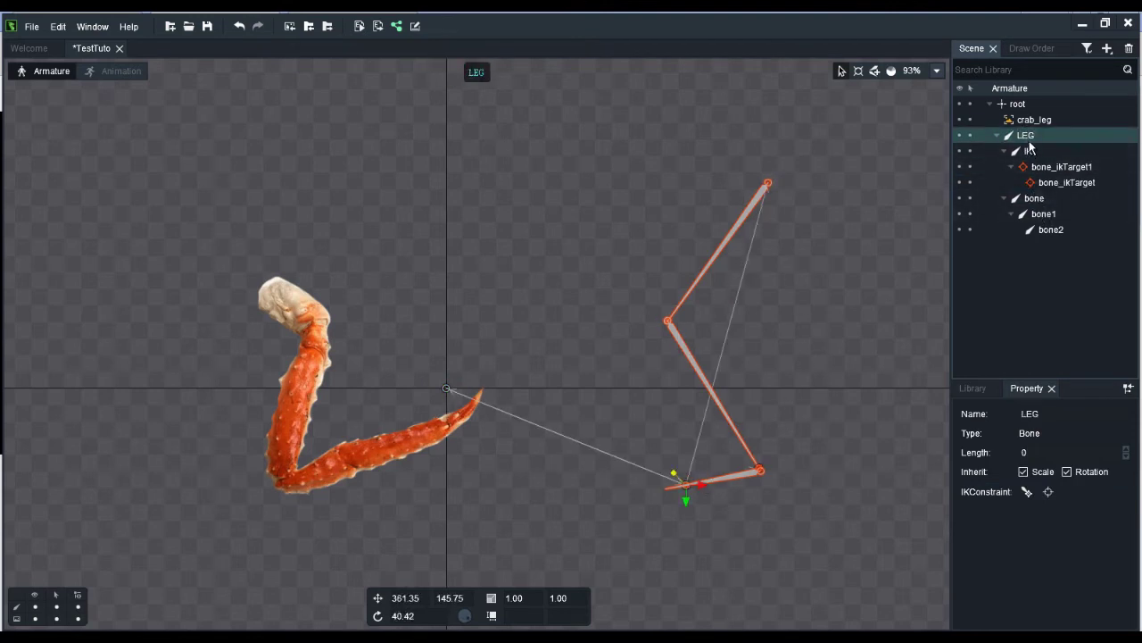
left_click_drag(685, 500, 744, 461)
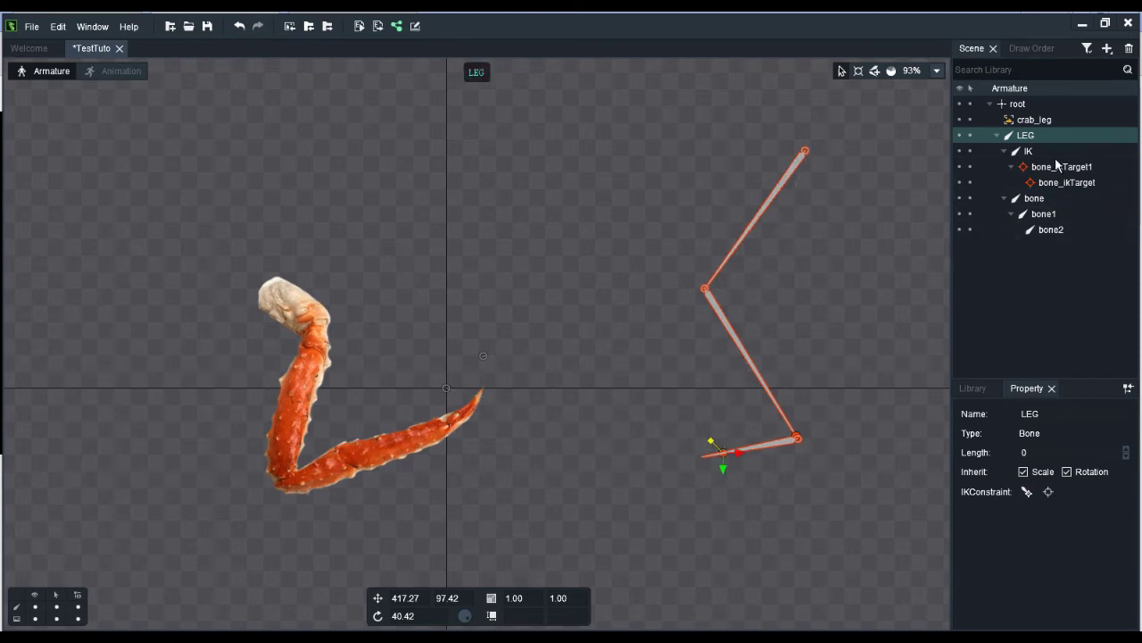
Move IK and bone out of LEG to root, and reposition LEG alone to about X 290, Y -48.
left_click(1004, 151)
left_click(1028, 150)
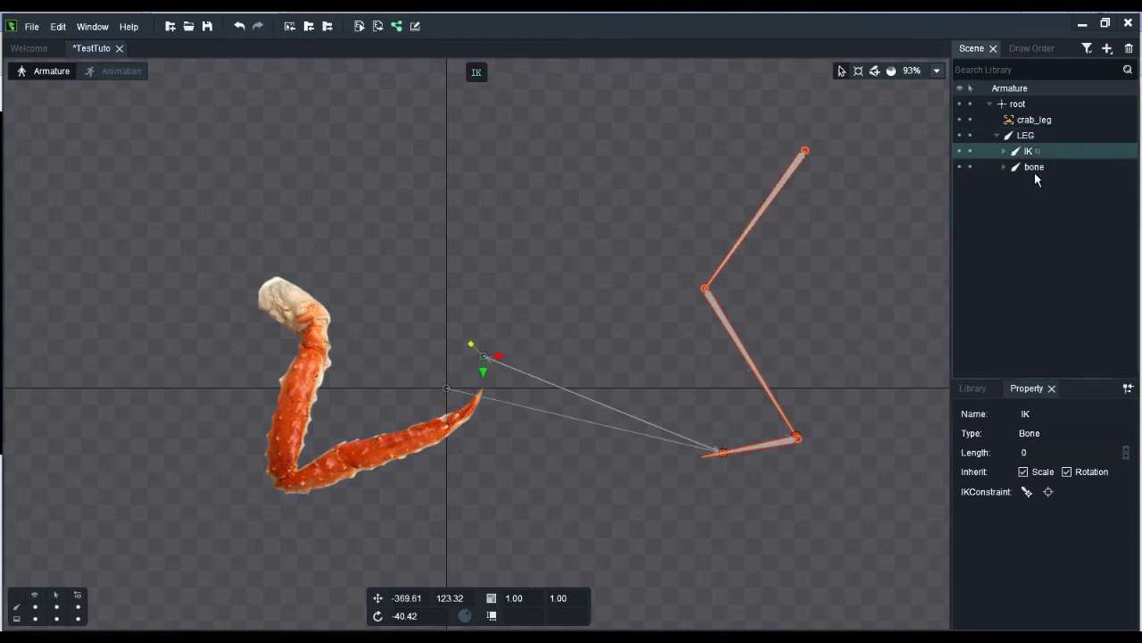
left_click(1036, 170, "ctrl")
left_click_drag(1036, 170, 1019, 105)
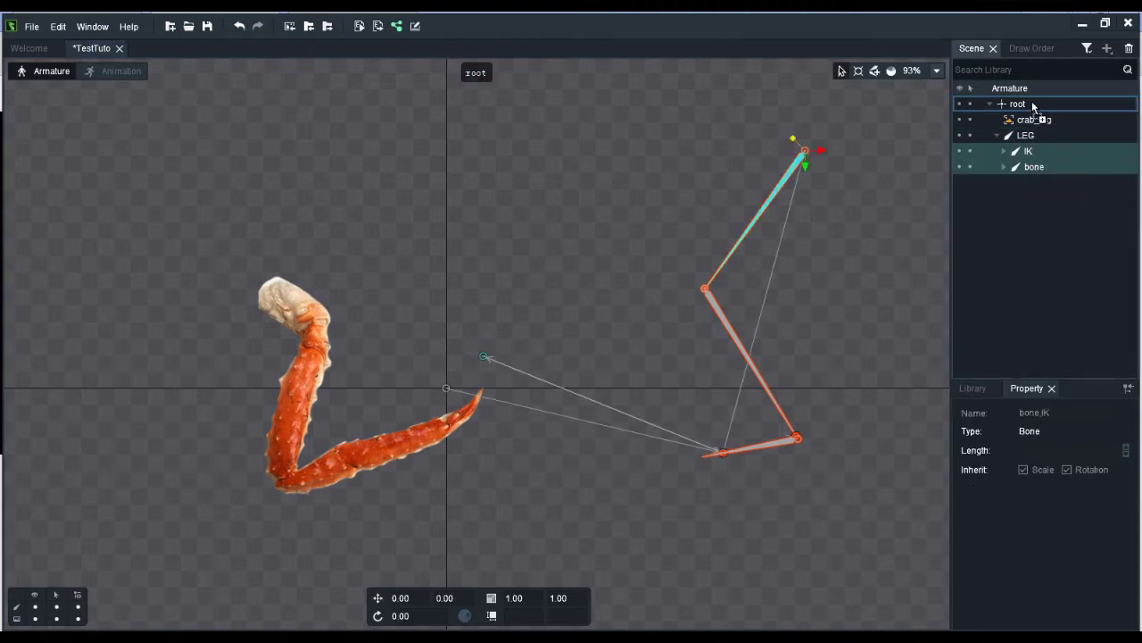
left_click(1026, 151)
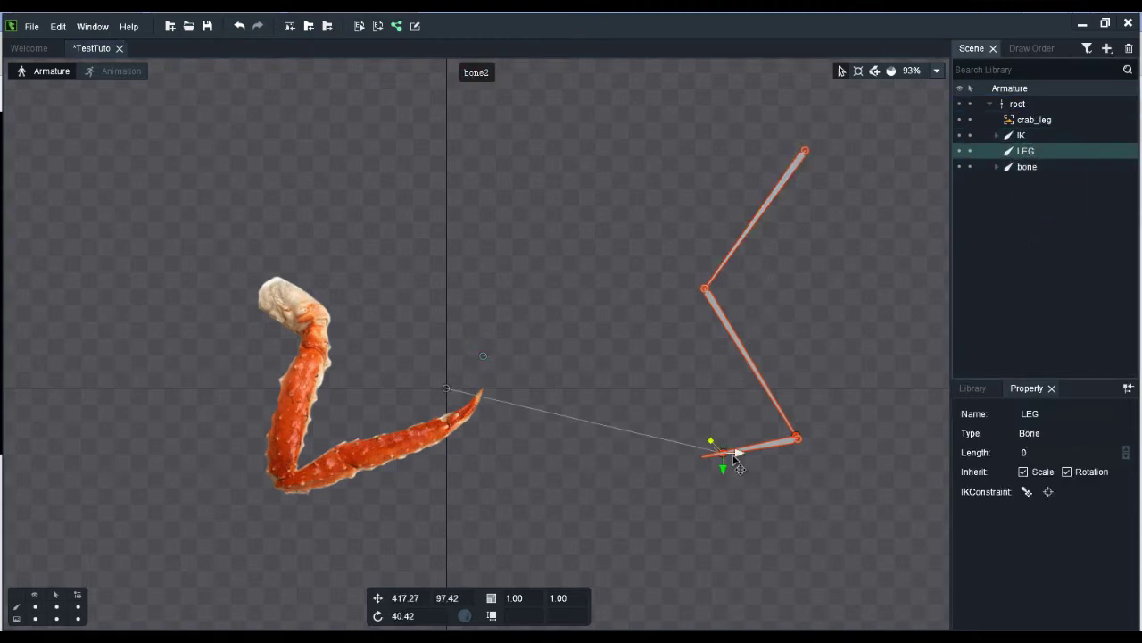
left_click_drag(727, 402, 640, 269)
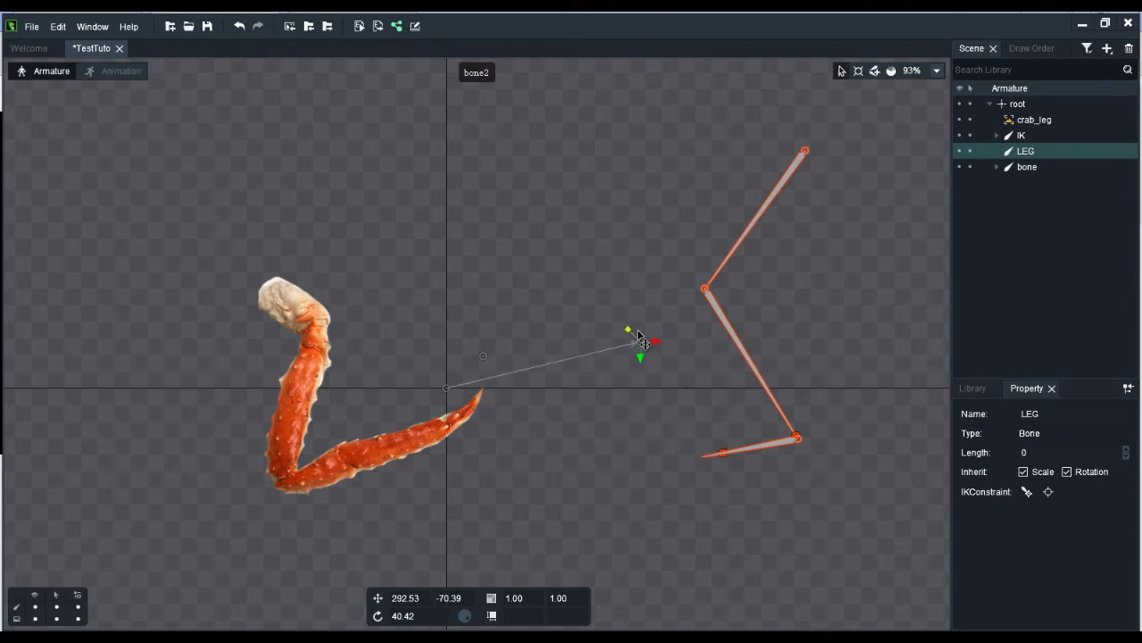
Set the LEG bone's length to 100 and its rotation to -90.
double_click(1024, 453)
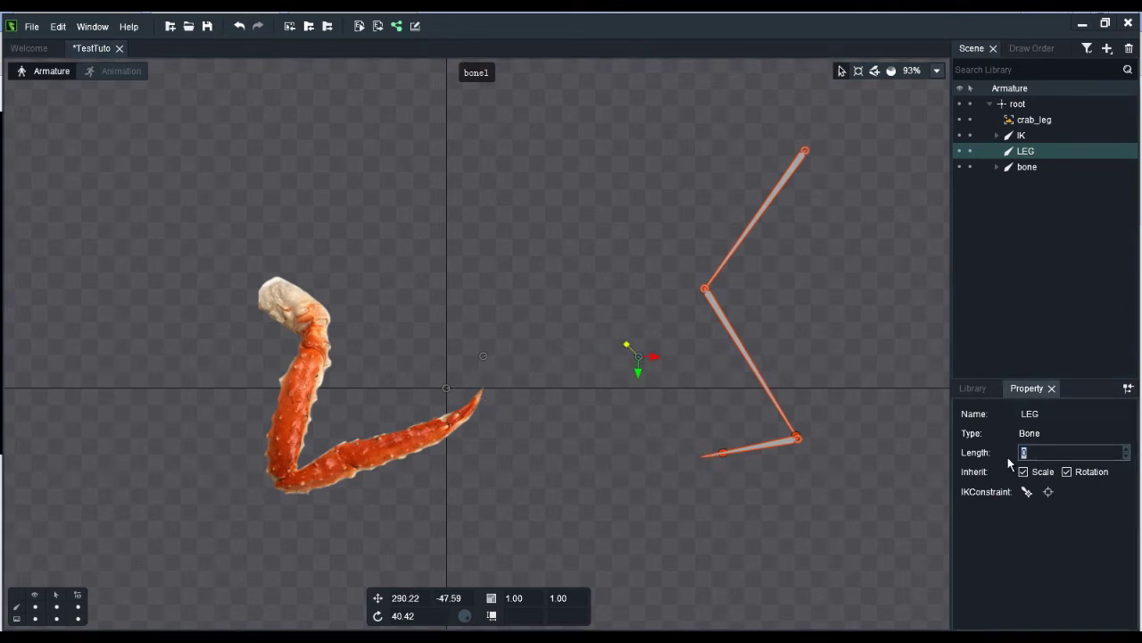
type("100")
key("Return")
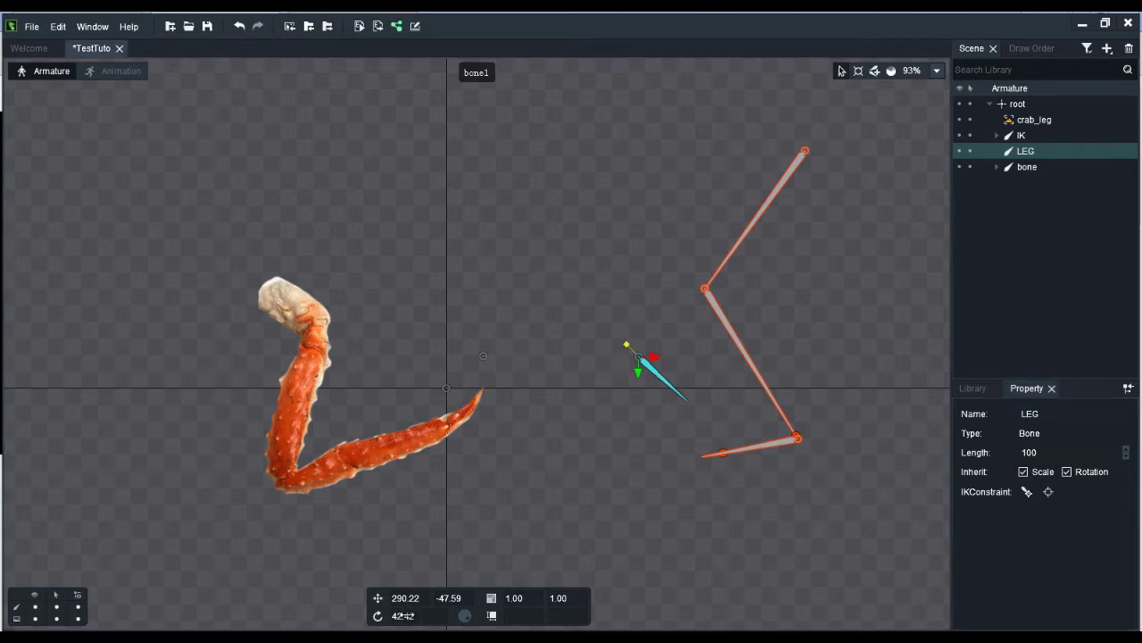
left_click(408, 617)
key("Return")
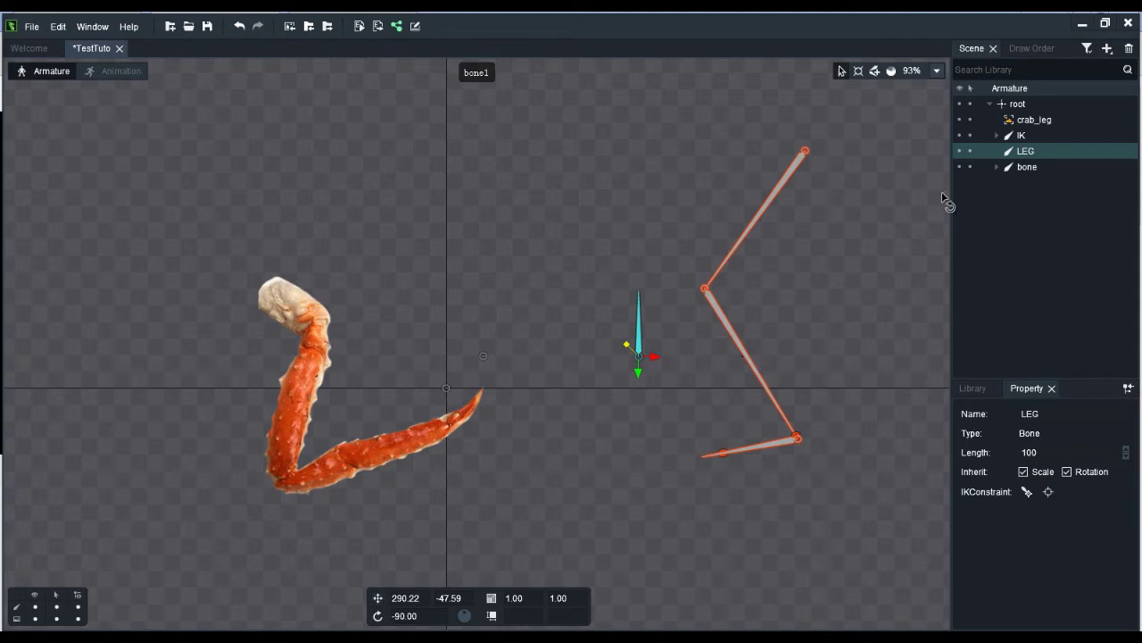
Place the LEG bone at the start joint of the upper leg bone, about X 540, Y -356.
left_click(1027, 152)
left_click_drag(638, 357, 806, 149)
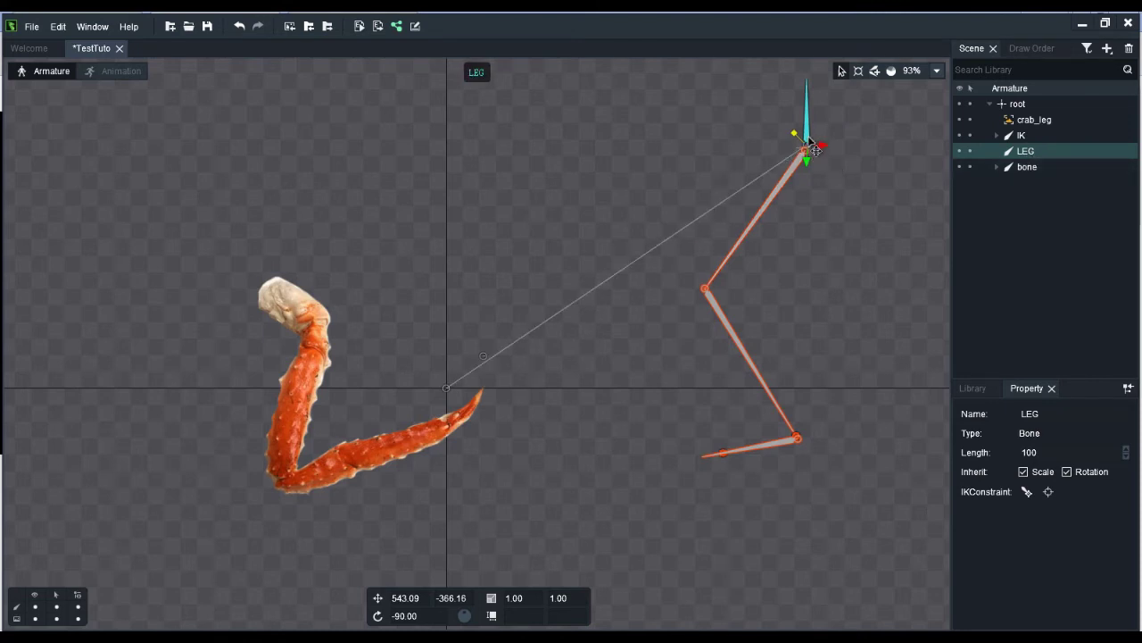
left_click_drag(808, 145, 806, 150)
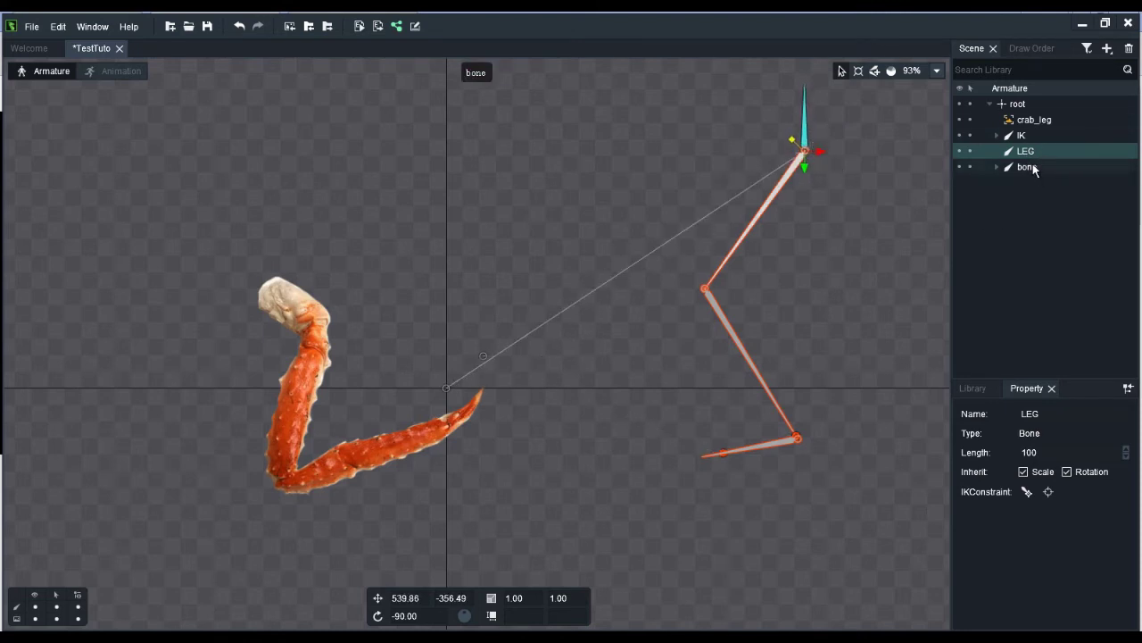
Nest bone and IK under LEG, and move the complete rig by LEG to about X 557, Y -250.
mouse_move(1032, 169)
left_mouse_down()
mouse_move(1028, 151)
mouse_move(1037, 161)
mouse_move(1027, 184)
left_mouse_up()
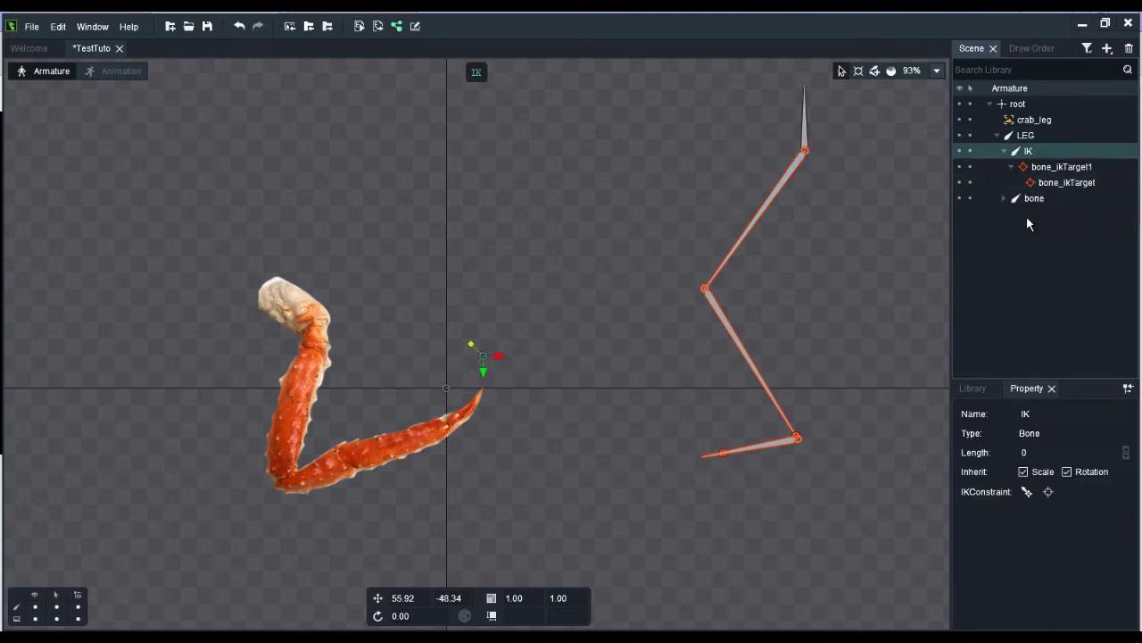
left_click(998, 137)
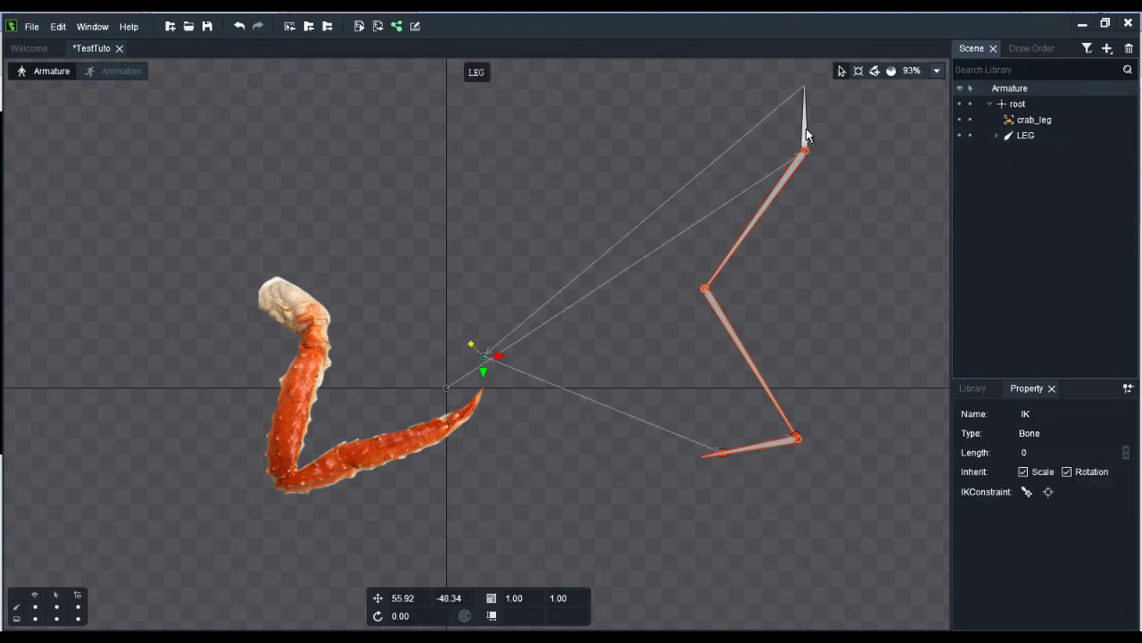
left_click_drag(806, 134, 816, 221)
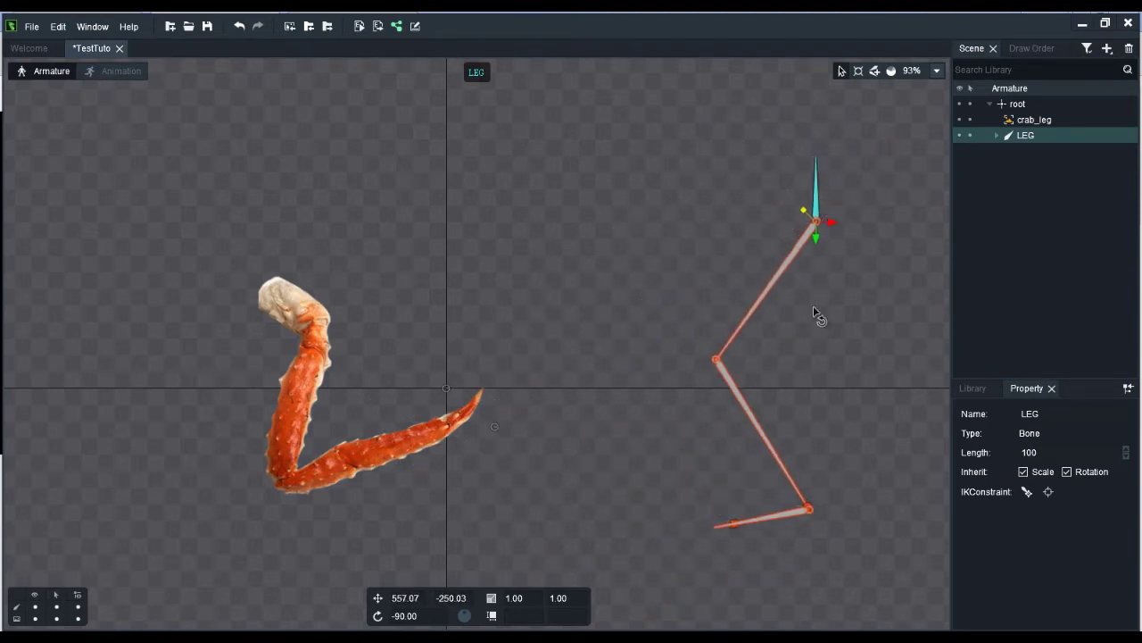
Test the rig by moving the IK bone nested under LEG to about X -229, Y -412.
left_click(997, 134)
left_click(1035, 198)
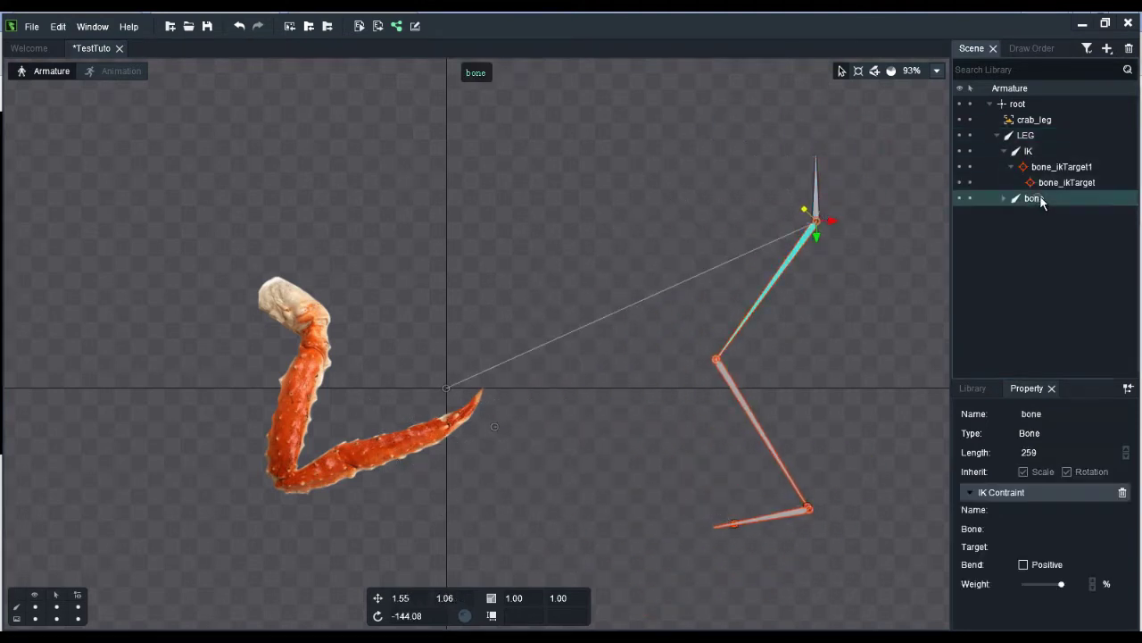
left_click(1029, 151)
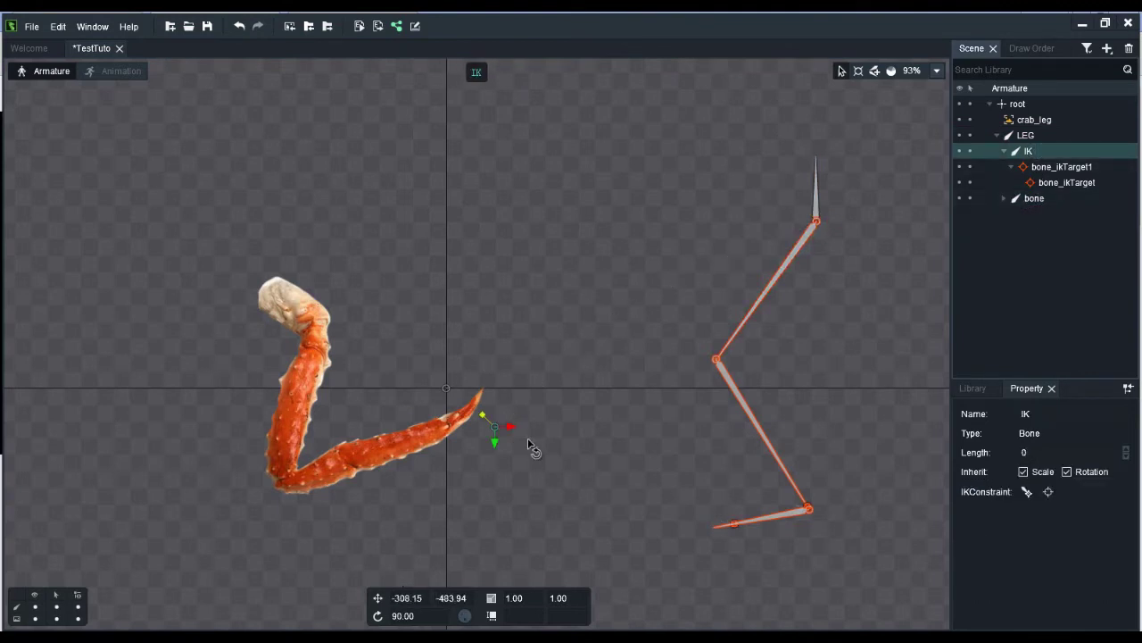
left_click_drag(496, 428, 541, 375)
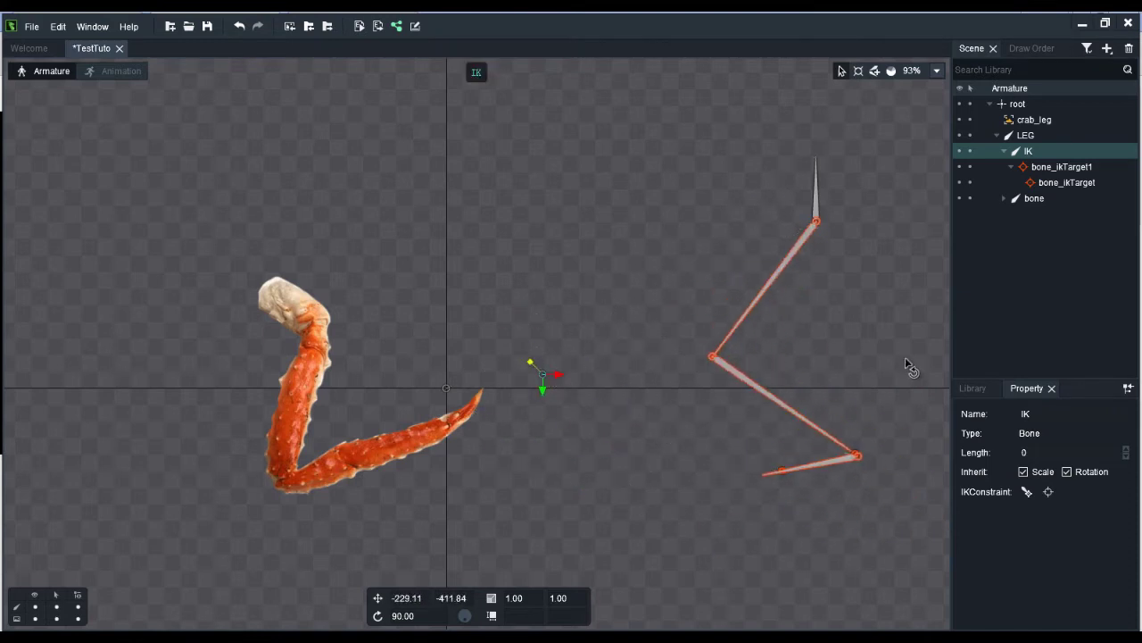
Delete LEG with everything nested in it, and move the crab_leg image to about X 57, Y -16.
left_click(1025, 135)
key("Delete")
left_click(345, 365)
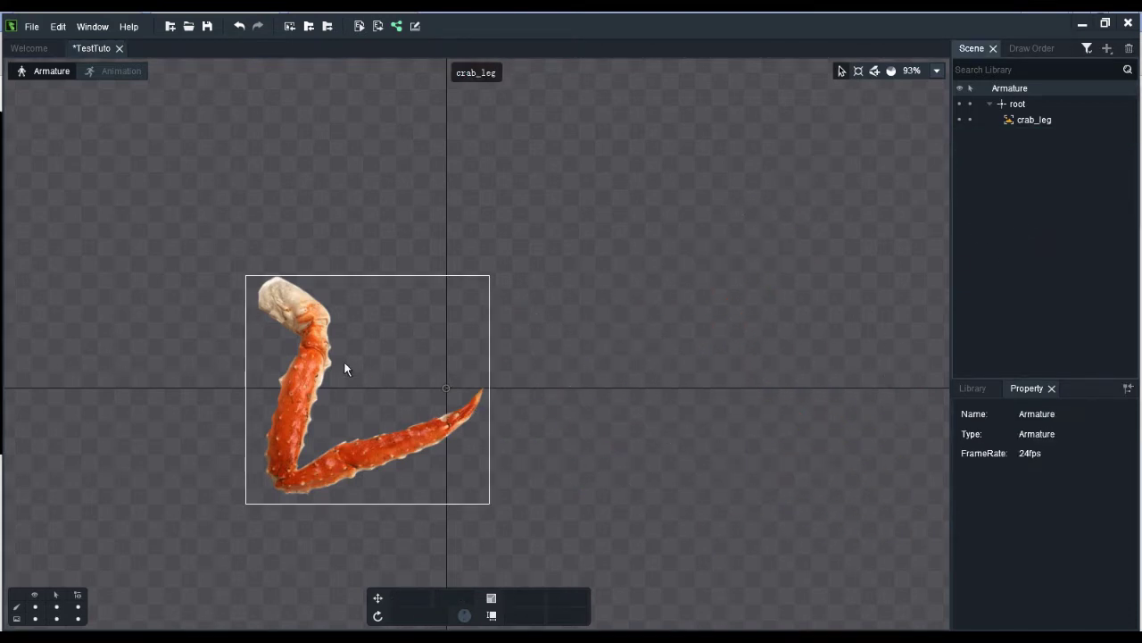
left_click_drag(344, 365, 460, 354)
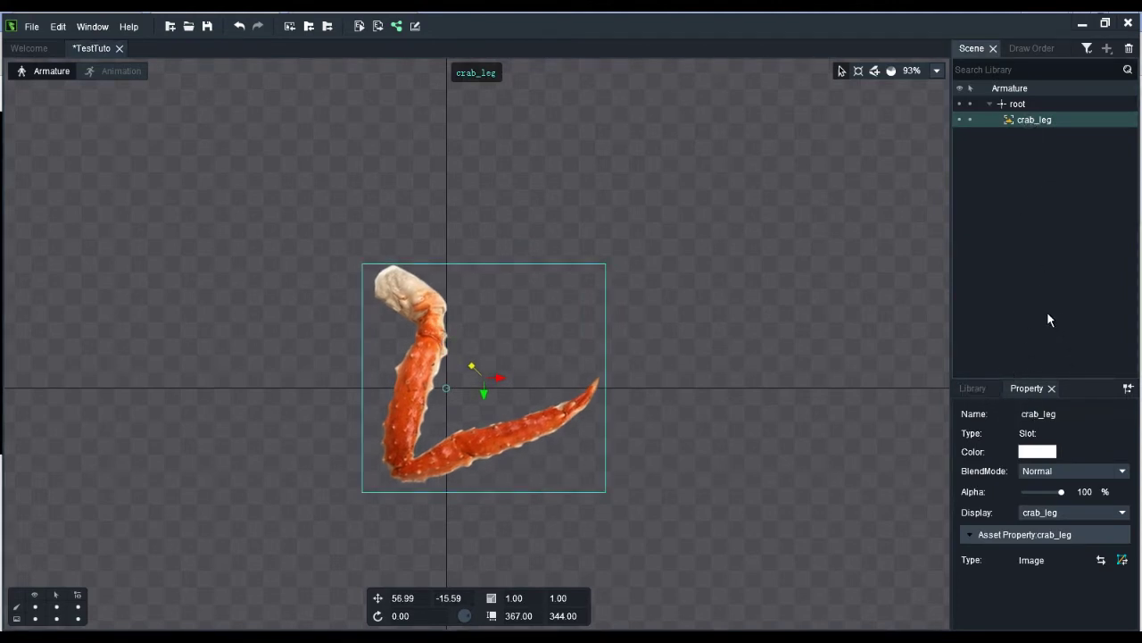
Convert the crab_leg image to a mesh and widen the Mesh Editor until the whole leg fits.
left_click(1122, 559)
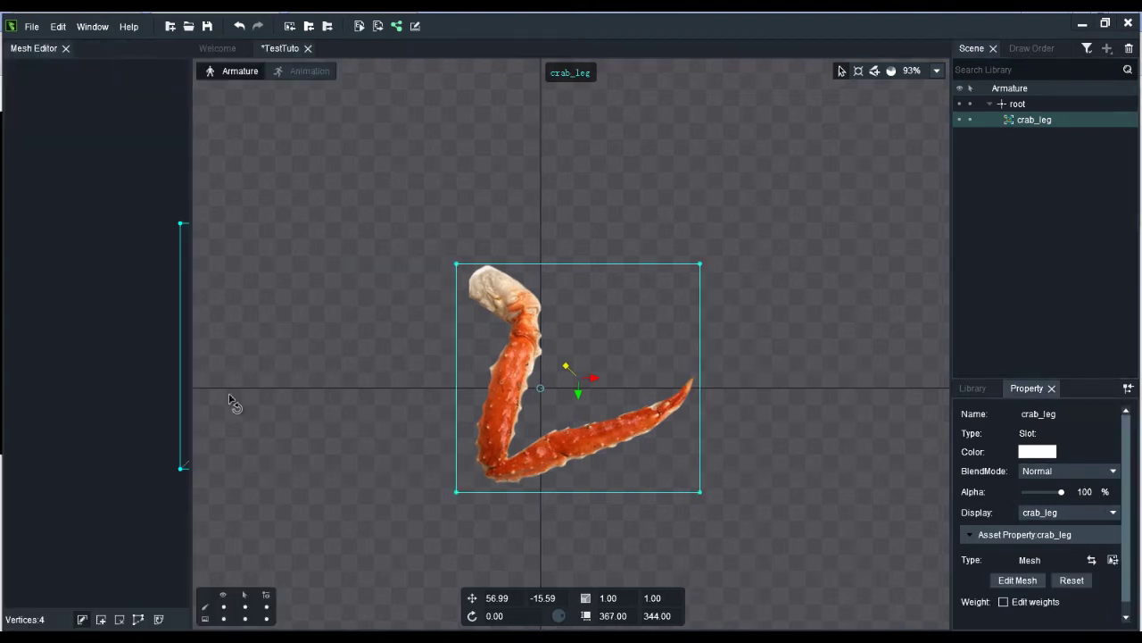
left_click_drag(189, 381, 711, 384)
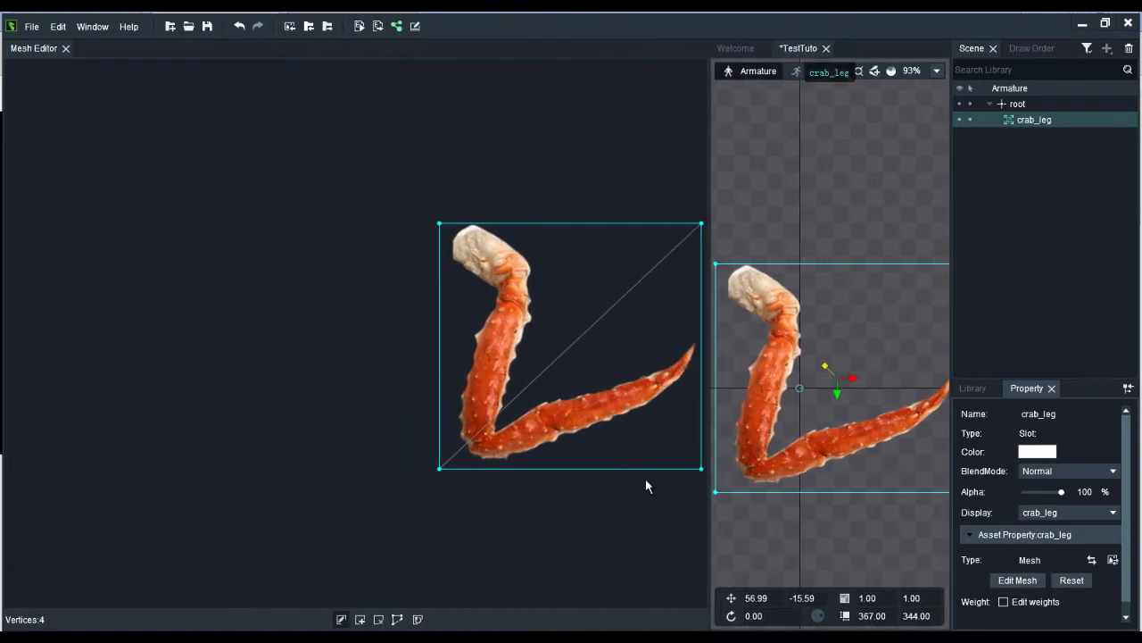
Replace the rectangular mesh with a closed 34-vertex outline that follows the whole crab leg closely.
left_click(397, 620)
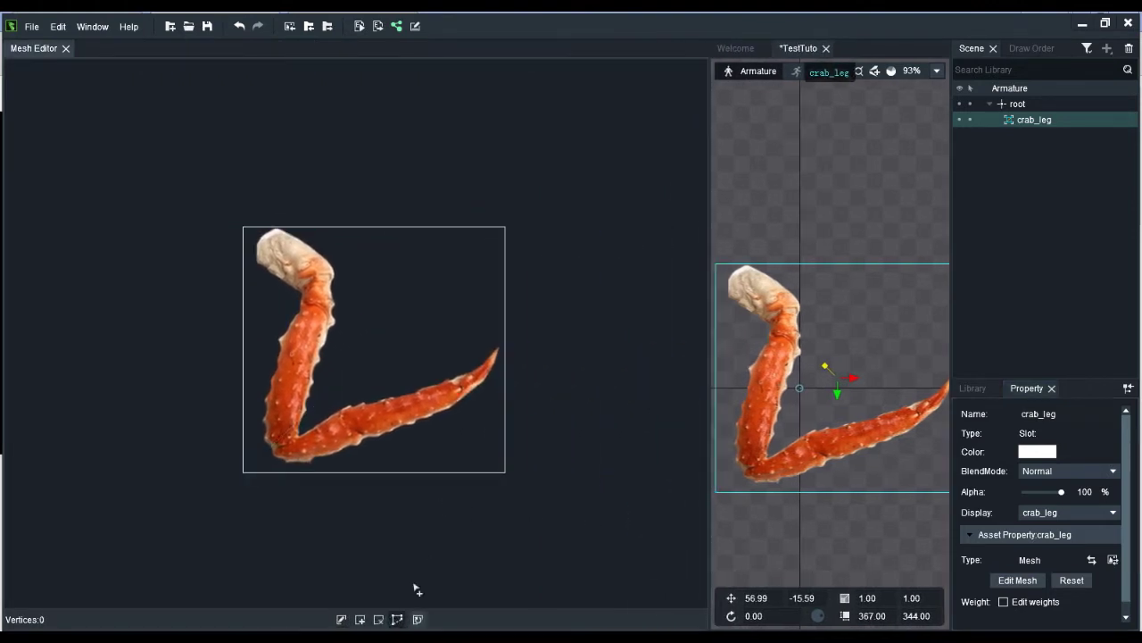
left_click(256, 265)
left_click(252, 238)
left_click(265, 228)
left_click(290, 227)
left_click(325, 248)
left_click(345, 271)
left_click(338, 289)
left_click(341, 316)
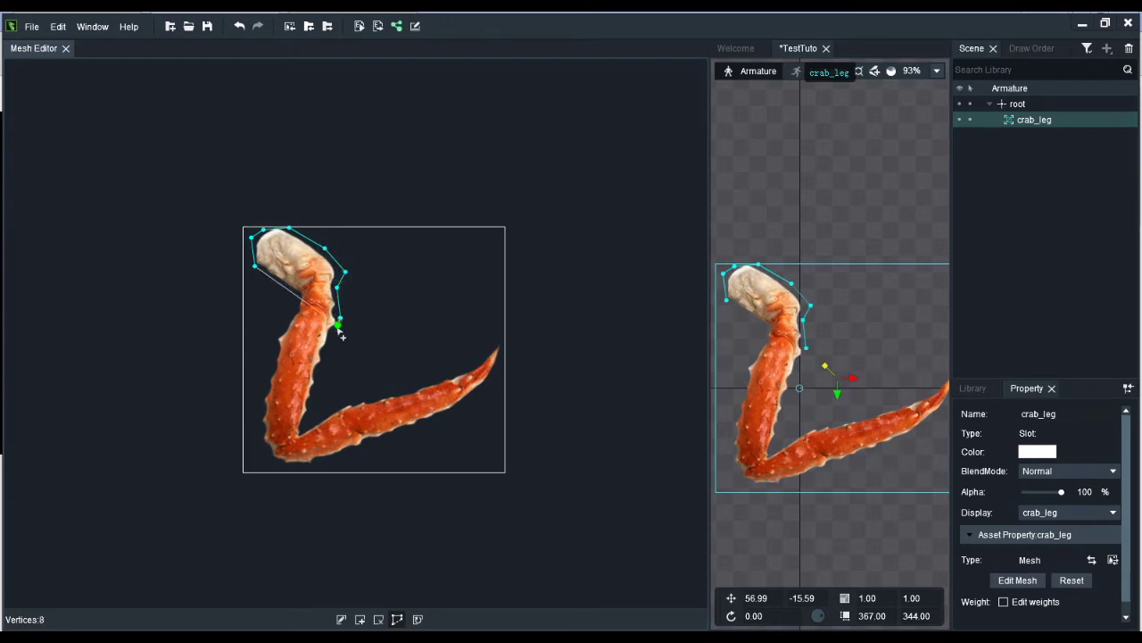
left_click(333, 332)
left_click(323, 352)
left_click(314, 389)
left_click(308, 418)
left_click(303, 430)
left_click(331, 407)
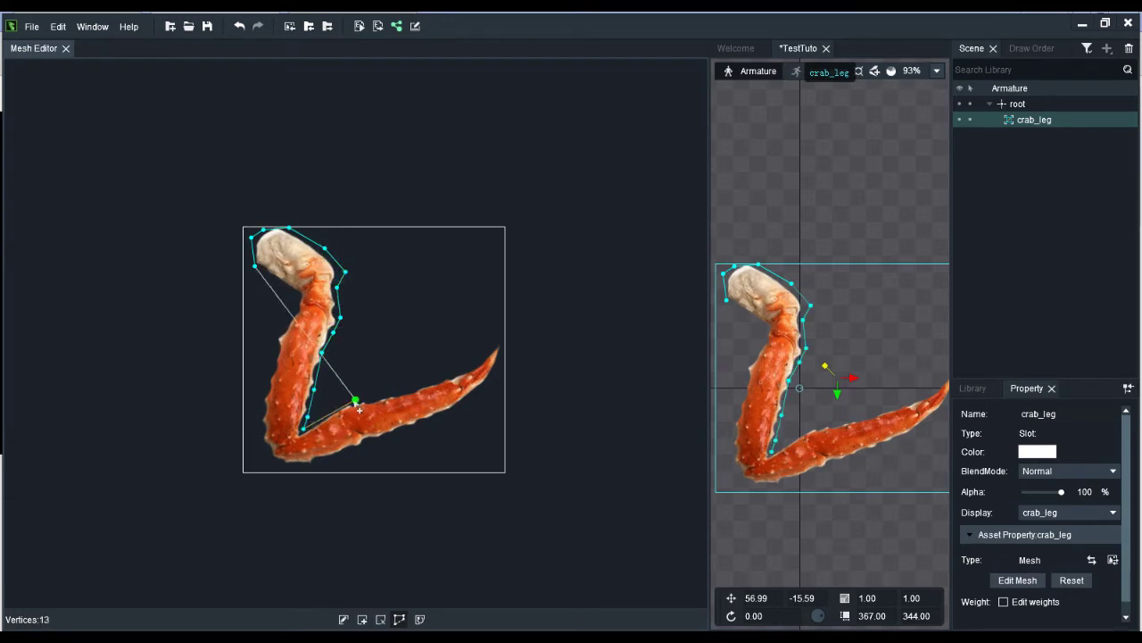
left_click(374, 391)
left_click(412, 382)
left_click(442, 367)
left_click(479, 354)
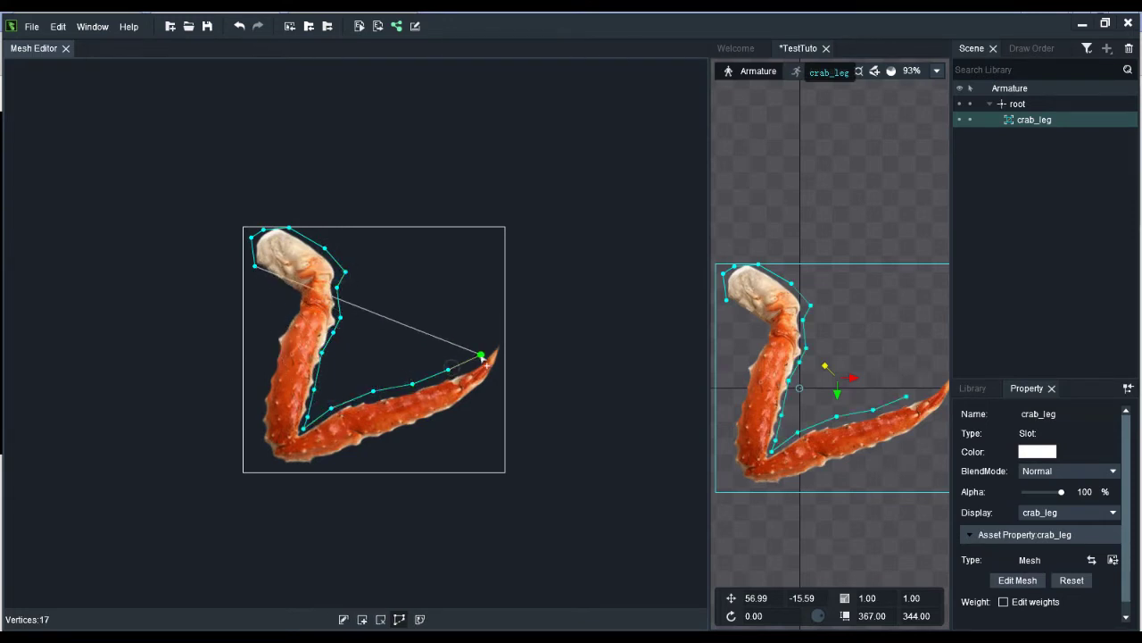
left_click(496, 339)
left_click(503, 342)
left_click(501, 358)
left_click(497, 371)
left_click(475, 406)
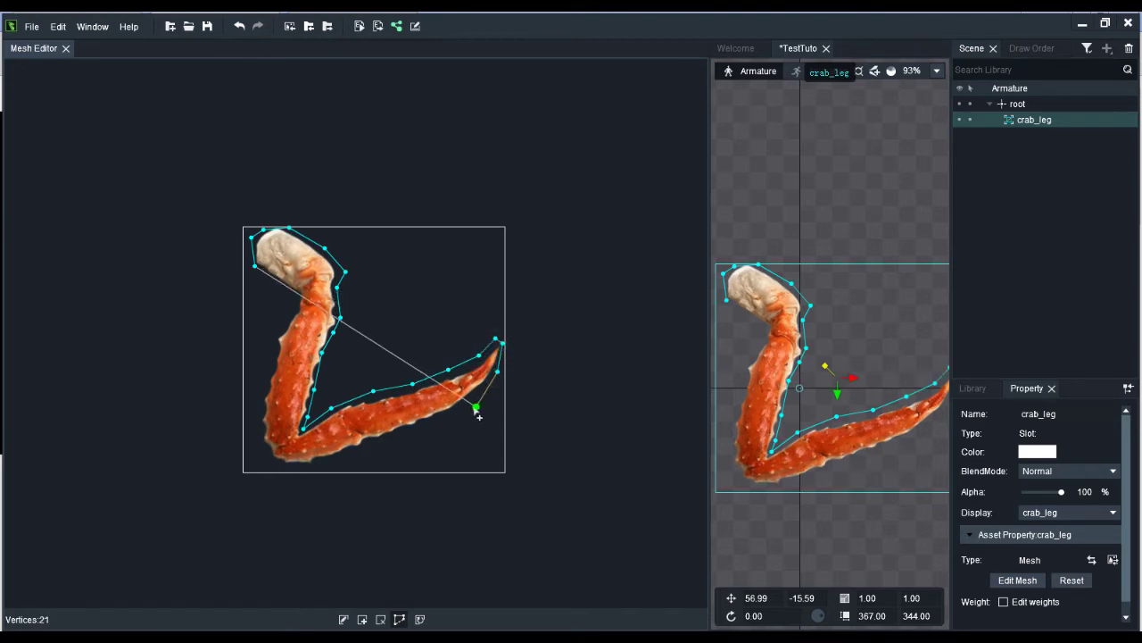
left_click(440, 429)
left_click(383, 450)
left_click(327, 462)
left_click(282, 468)
left_click(265, 454)
left_click(256, 431)
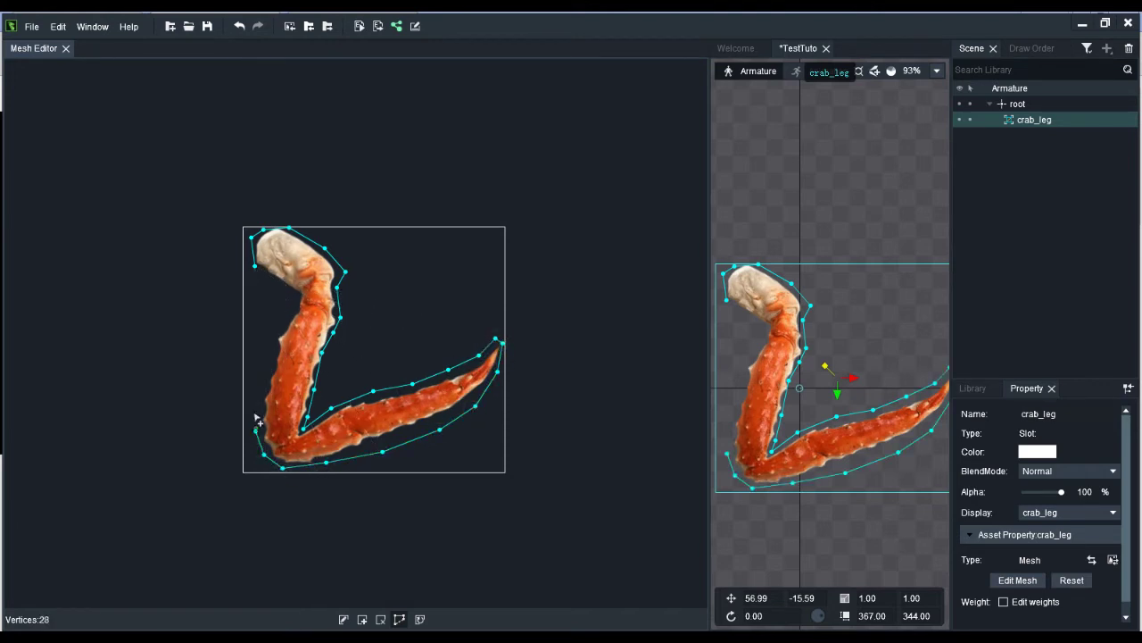
left_click(257, 392)
left_click(265, 355)
left_click(274, 323)
left_click(289, 299)
left_click(278, 295)
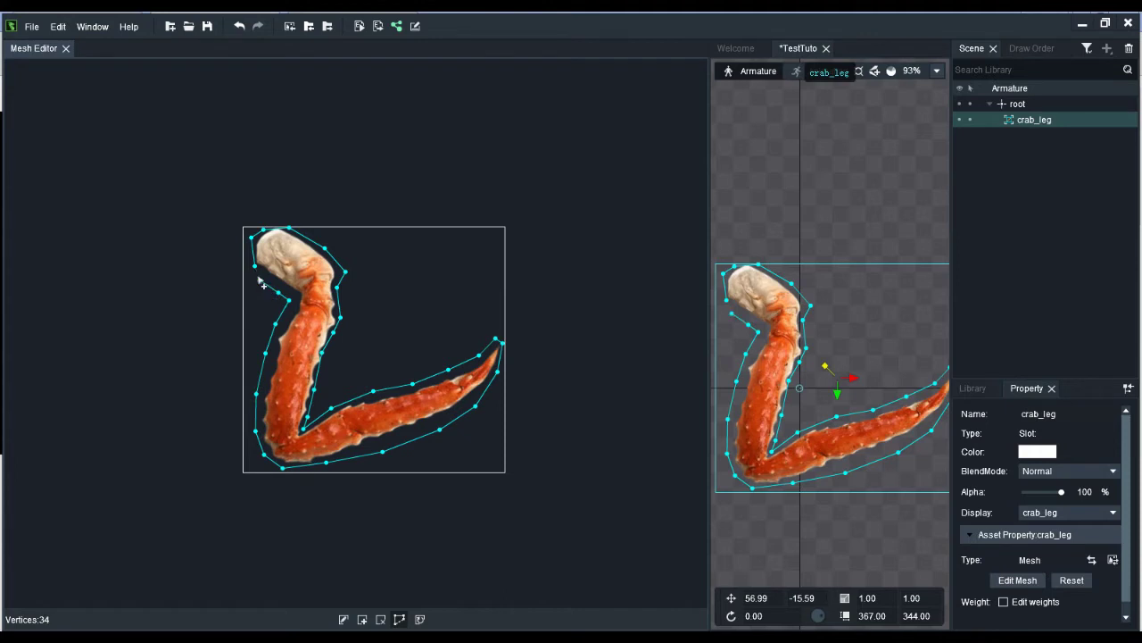
left_click(255, 268)
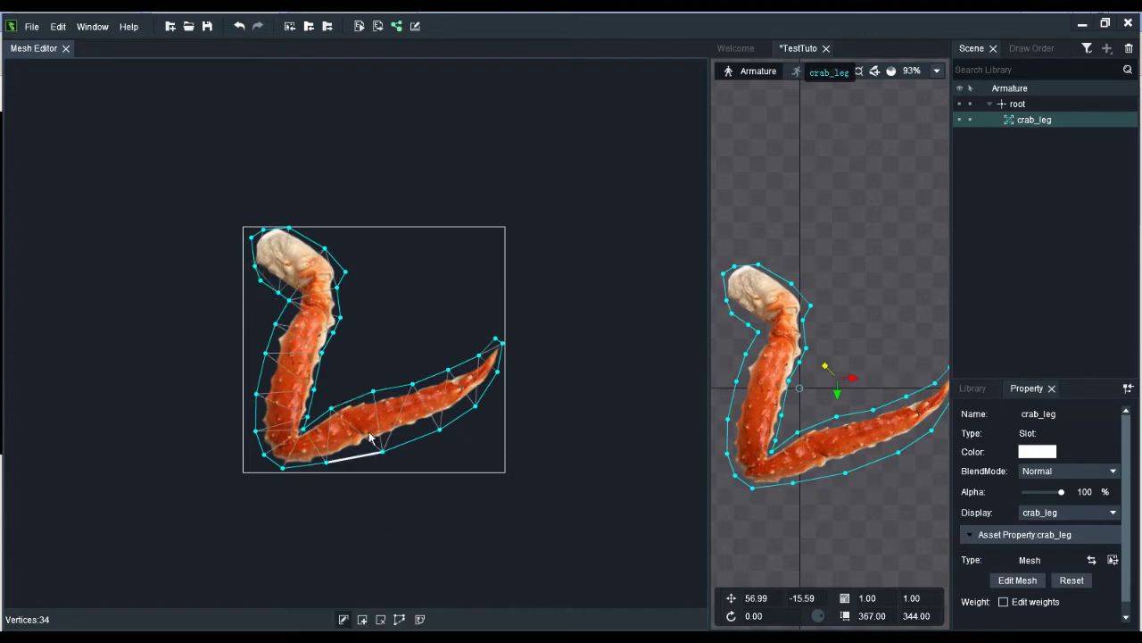
Add a row of five interior mesh vertices across the leg's sharp lower bend, on the middle segment's side.
scroll(390, 271, "down", 1)
scroll(384, 270, "up", 6)
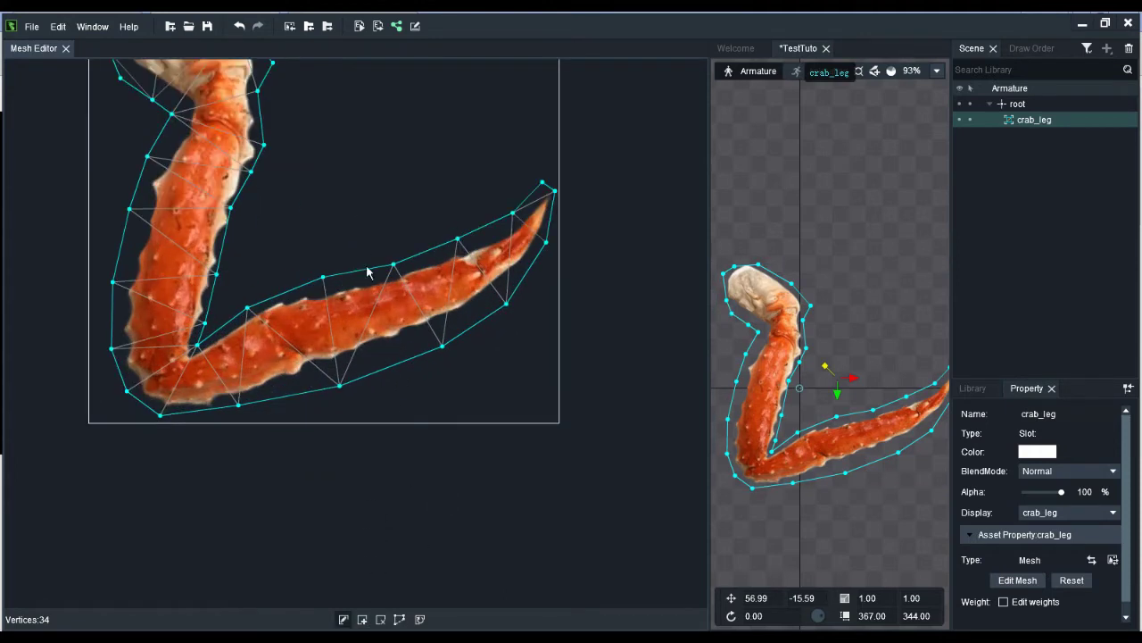
left_click_drag(371, 340, 534, 441)
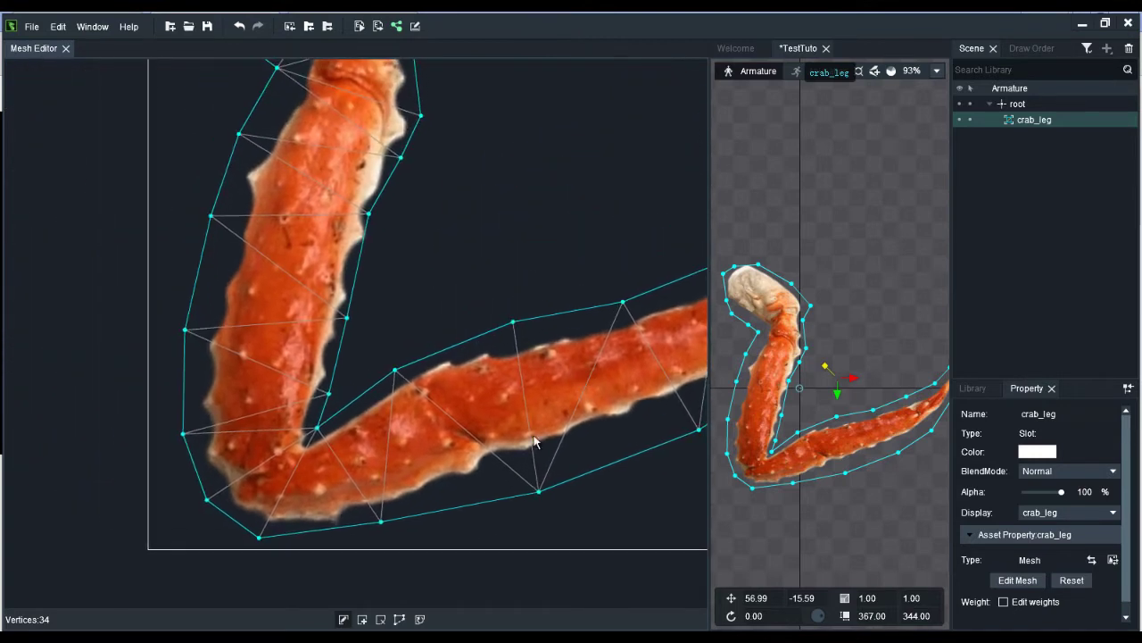
left_click(363, 617)
left_click(215, 462)
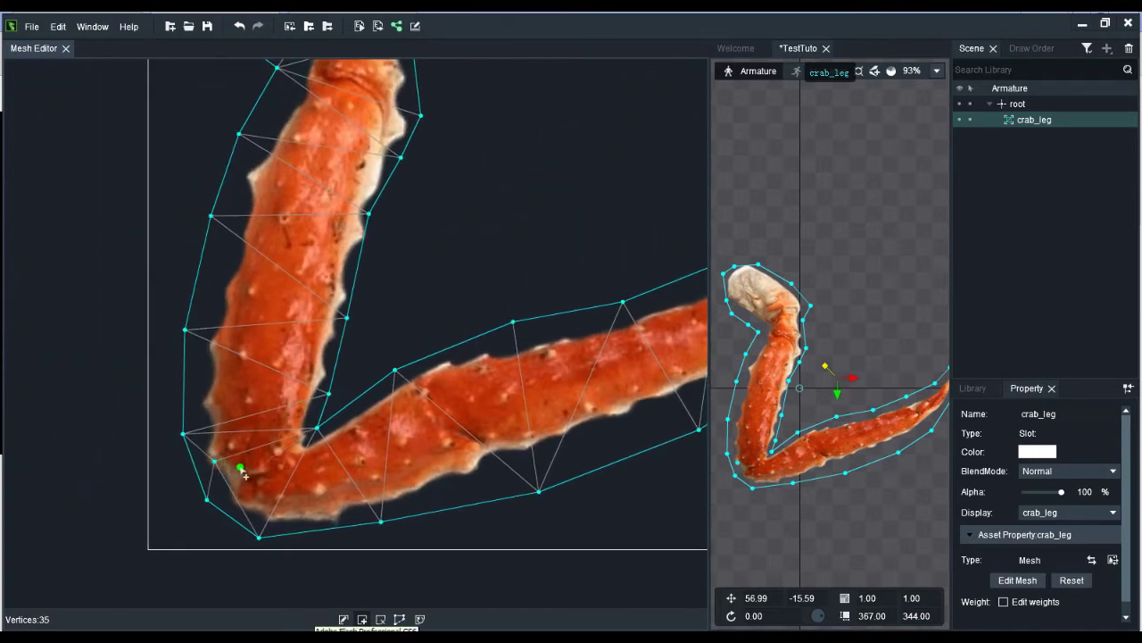
left_click(239, 467)
left_click(260, 464)
left_click(277, 453)
left_click(296, 440)
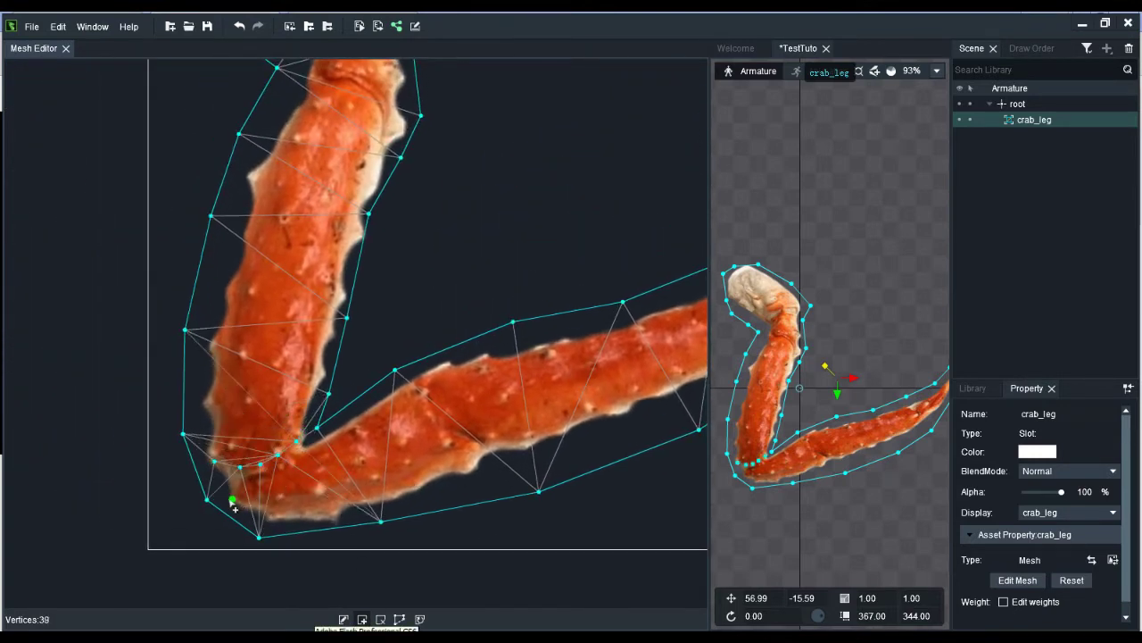
Add a second row of six mesh vertices across the lower bend, just on the claw segment's side.
left_click(233, 498)
left_click(247, 481)
left_click(263, 471)
left_click(283, 461)
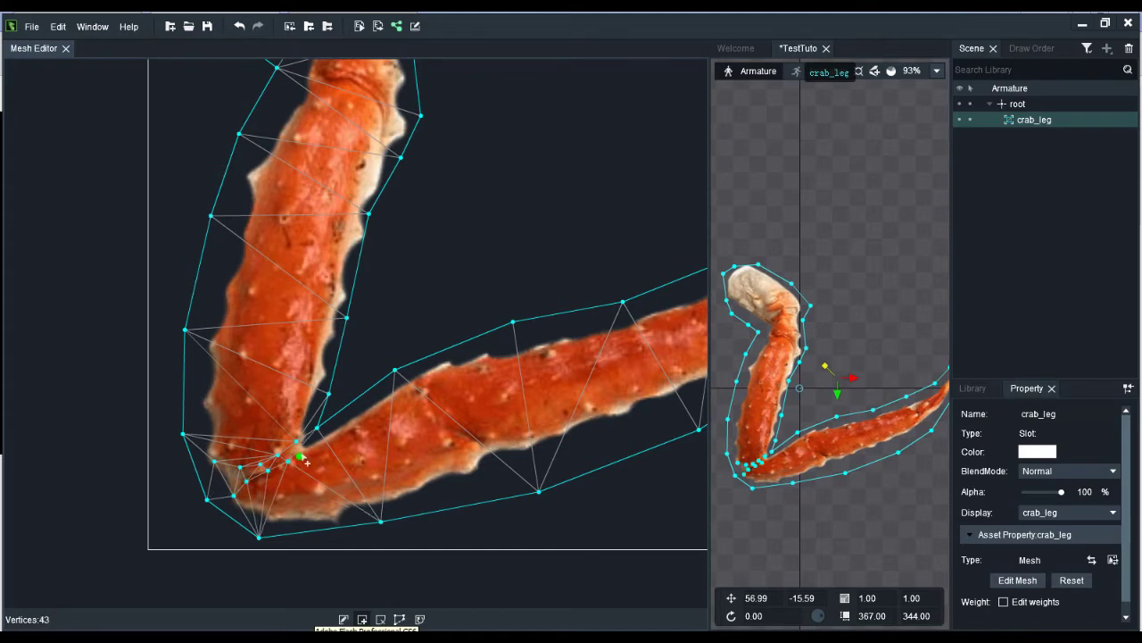
left_click(301, 451)
left_click(311, 446)
Add a curved row of five mesh vertices along the crease at the upper end of the middle segment.
scroll(366, 239, "up", 5)
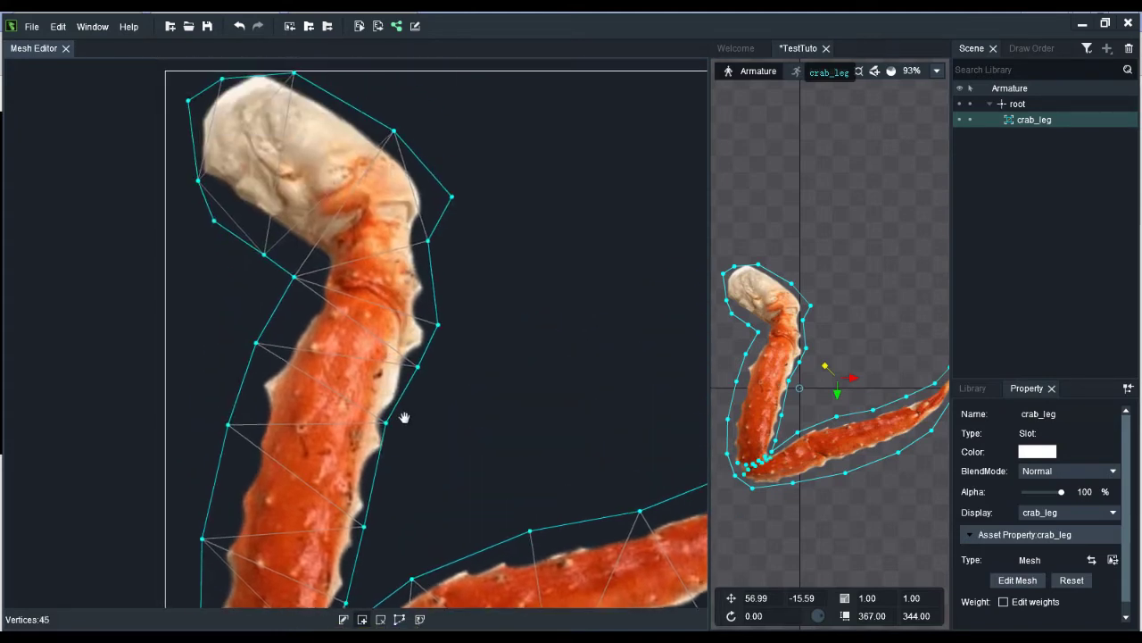
left_click(322, 280)
left_click(344, 275)
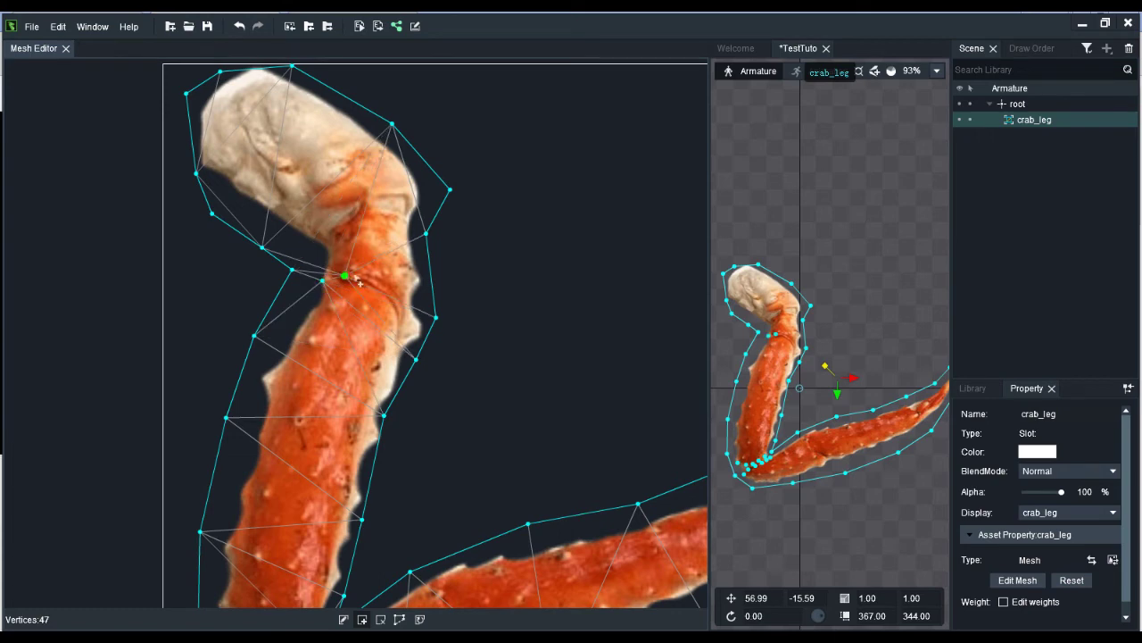
left_click(373, 282)
left_click(390, 296)
left_click(399, 316)
left_click(388, 338)
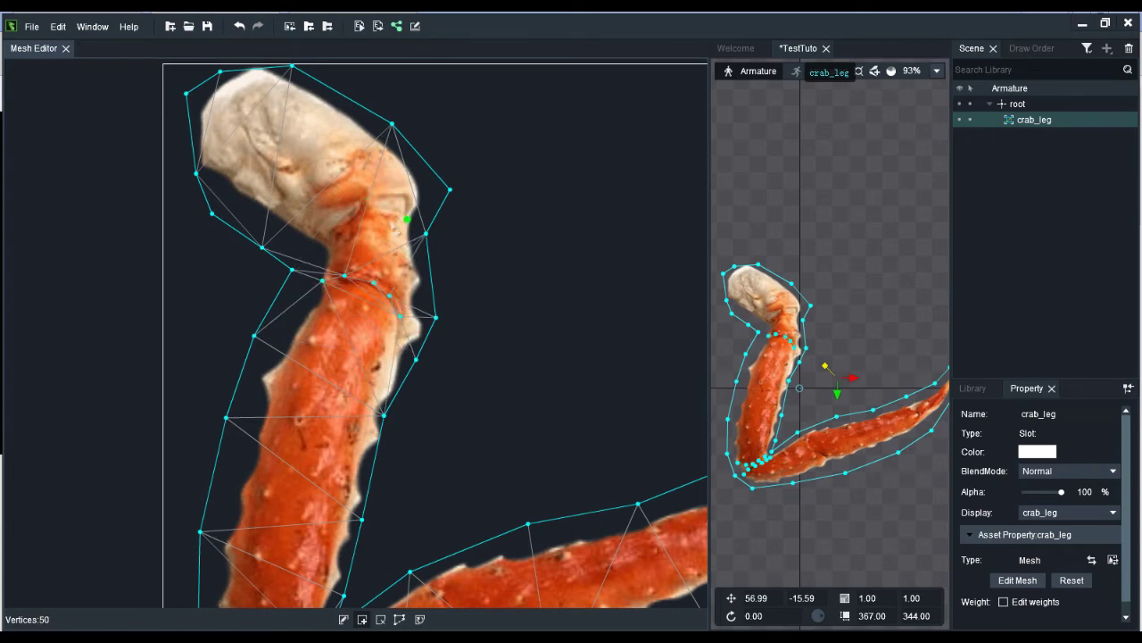
Add a row of six mesh vertices where the white segment meets the orange neck, and close the Mesh Editor.
left_click(321, 241)
left_click(354, 214)
left_click(378, 200)
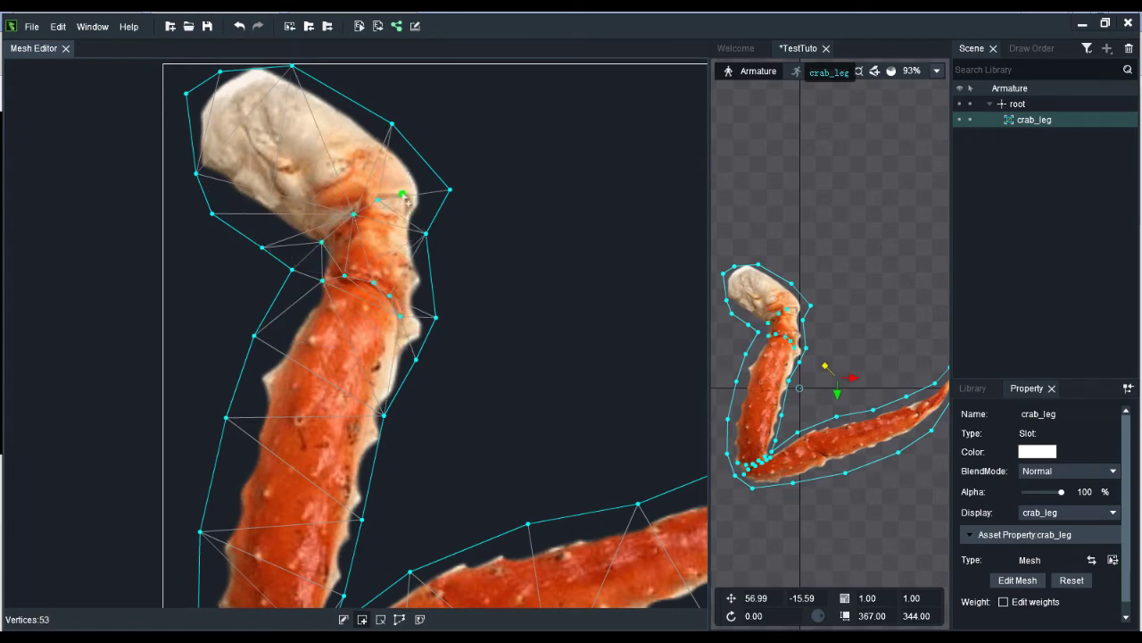
left_click(413, 206)
left_click(409, 223)
left_click_drag(553, 391, 490, 391)
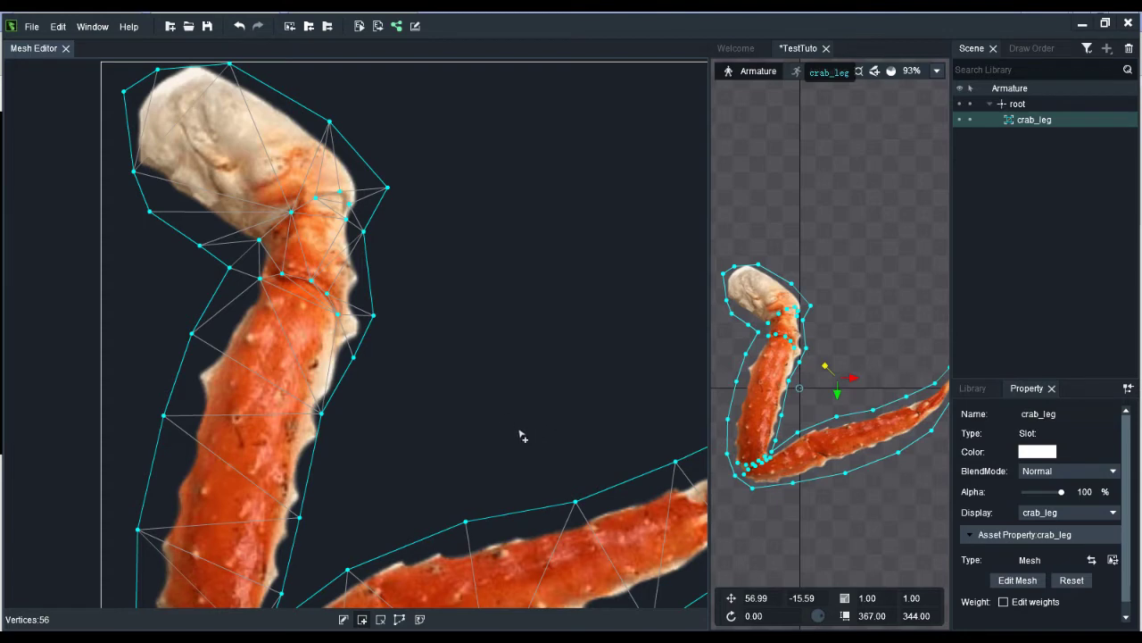
left_click(66, 49)
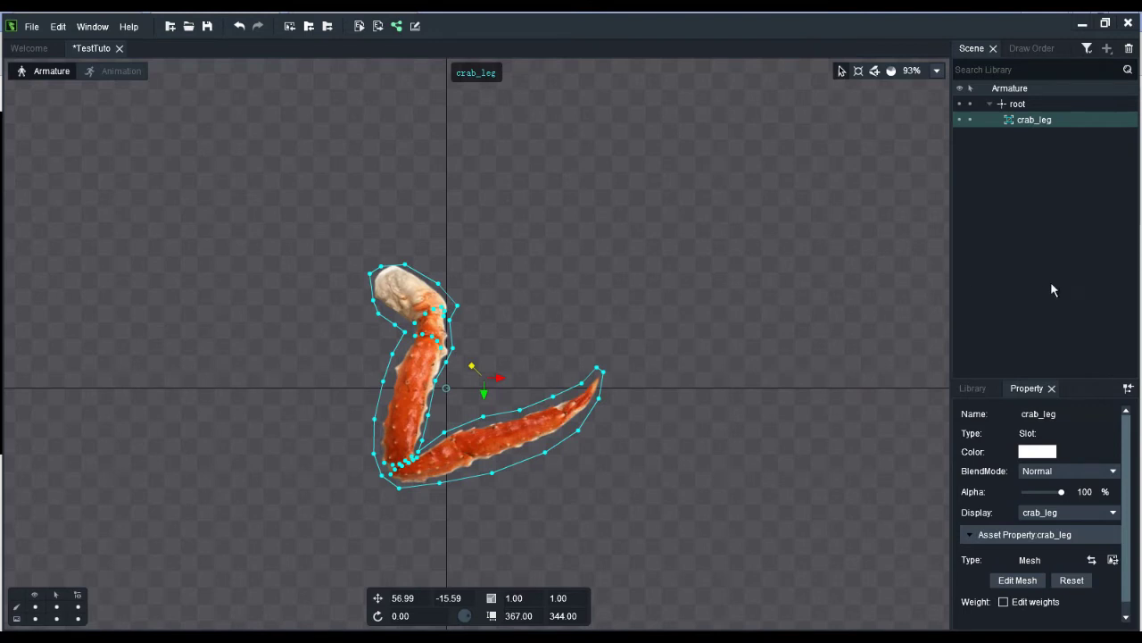
Draw a chain of three bones under root through the white top, middle and claw segments, linked to the crab_leg mesh.
left_click(875, 72)
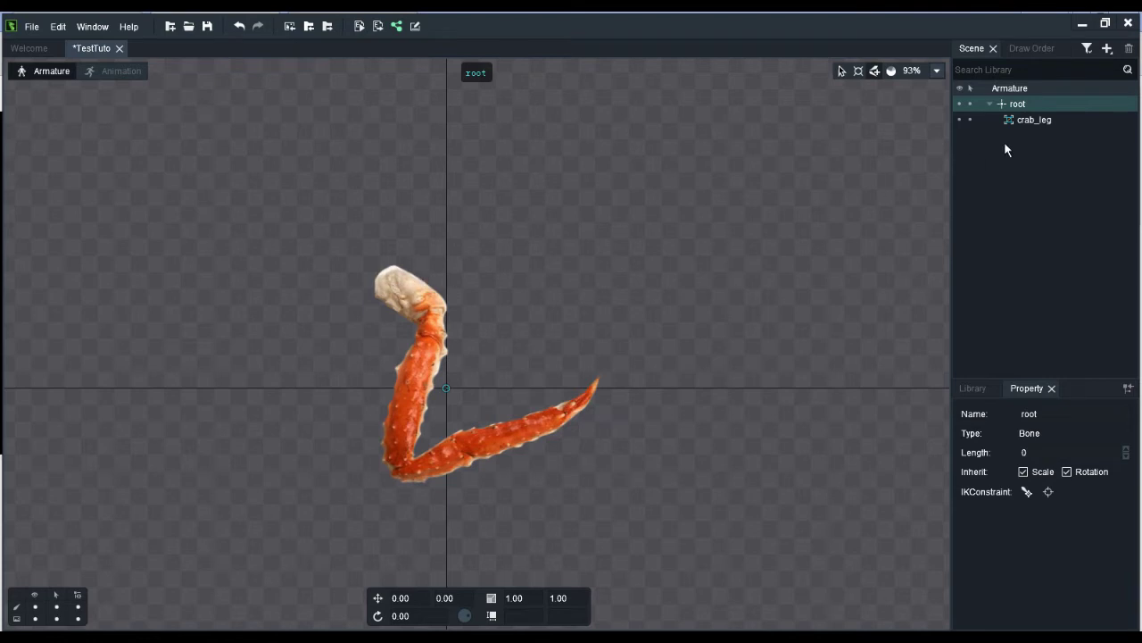
left_click(1035, 120)
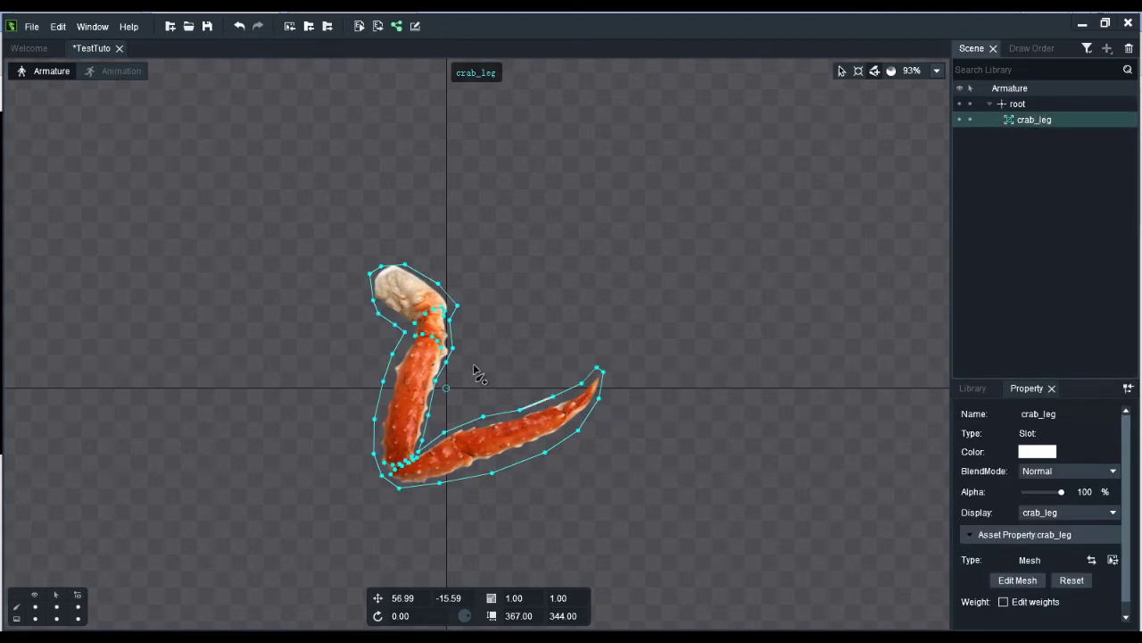
left_click(1026, 104)
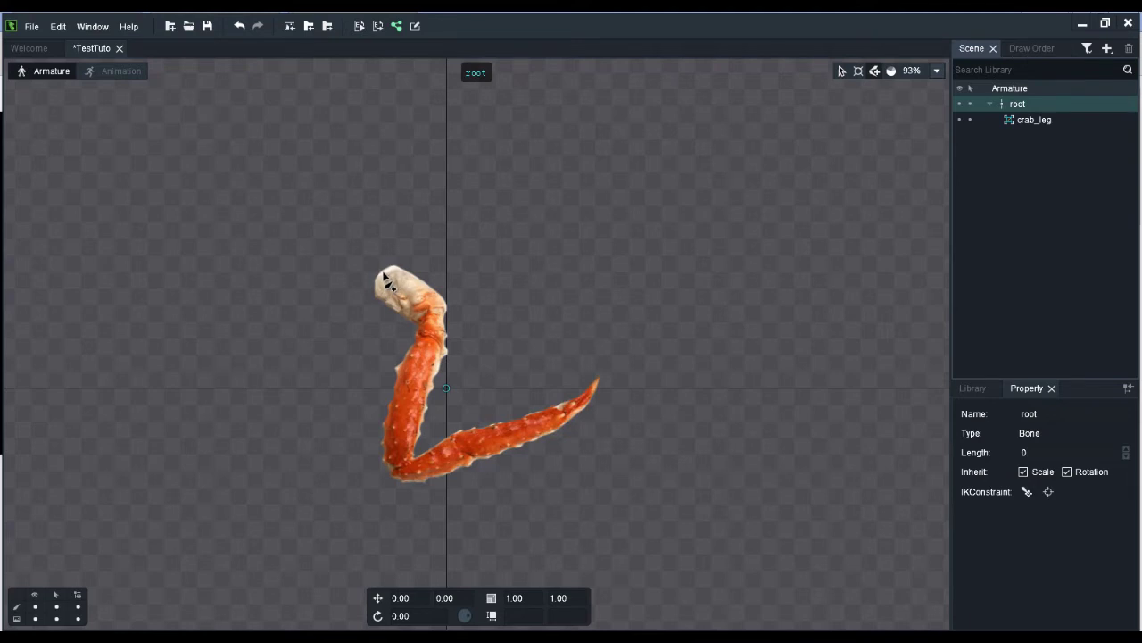
mouse_move(384, 284)
left_mouse_down()
mouse_move(434, 318)
mouse_move(401, 475)
mouse_move(594, 402)
left_mouse_up()
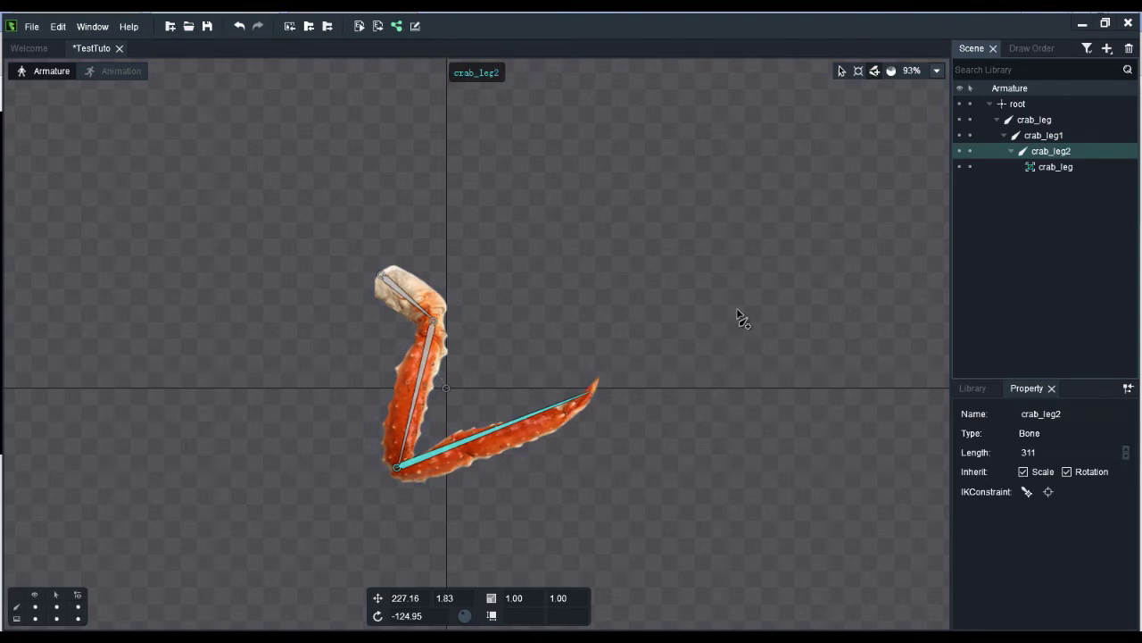
Enable weight editing for the crab_leg mesh.
left_click(1062, 167)
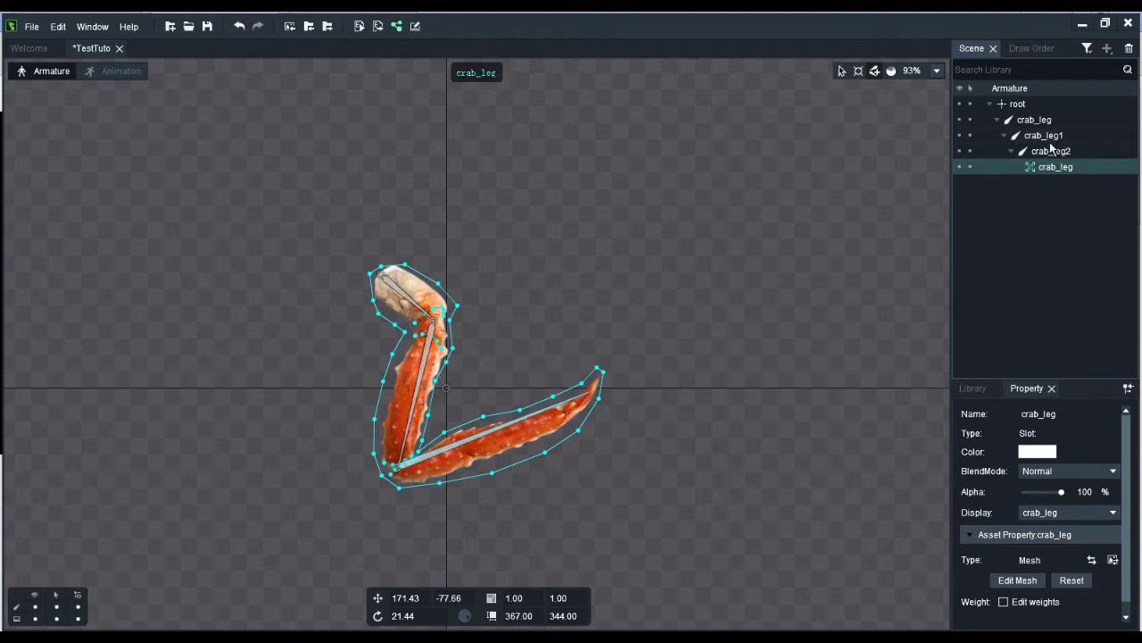
left_click(1039, 609)
scroll(1124, 556, "down", 1)
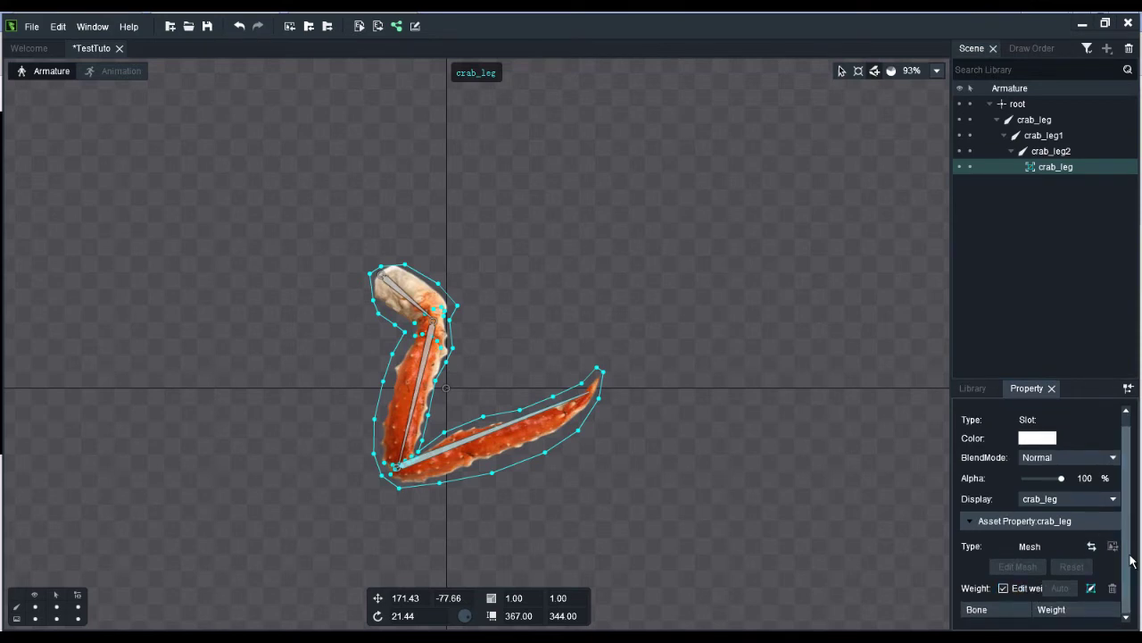
left_click(1092, 589)
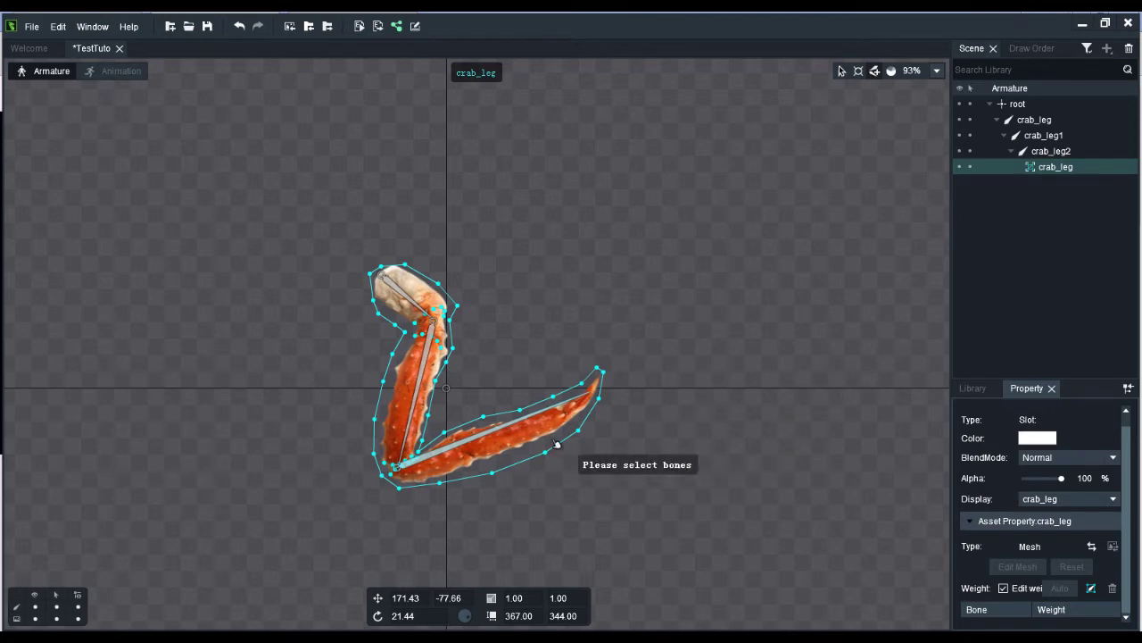
left_click(498, 434)
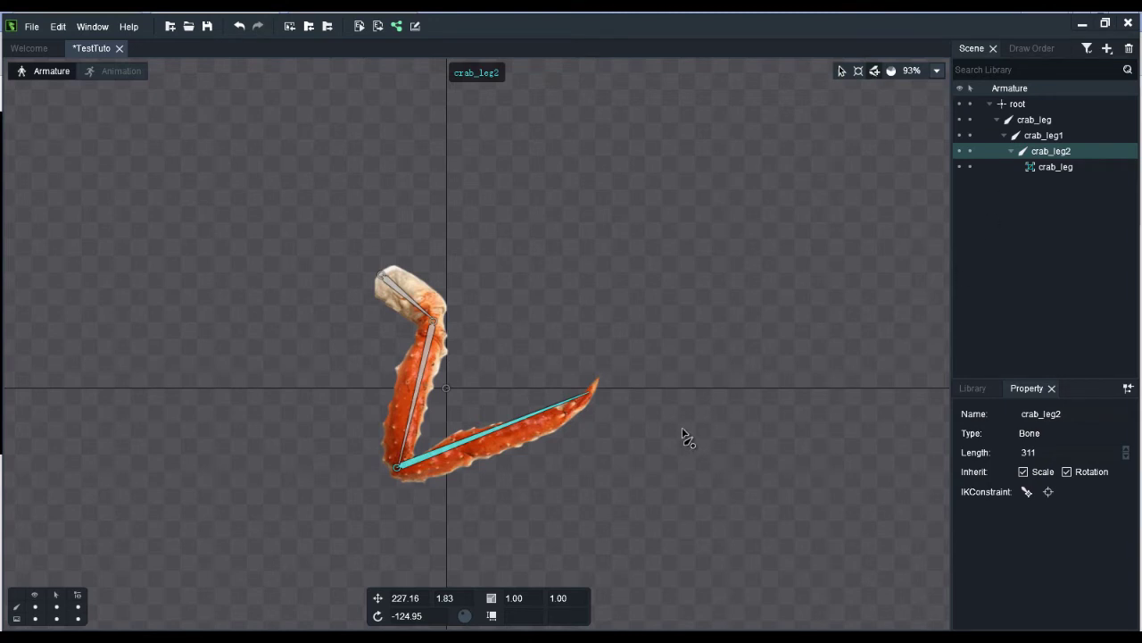
left_click(1056, 167)
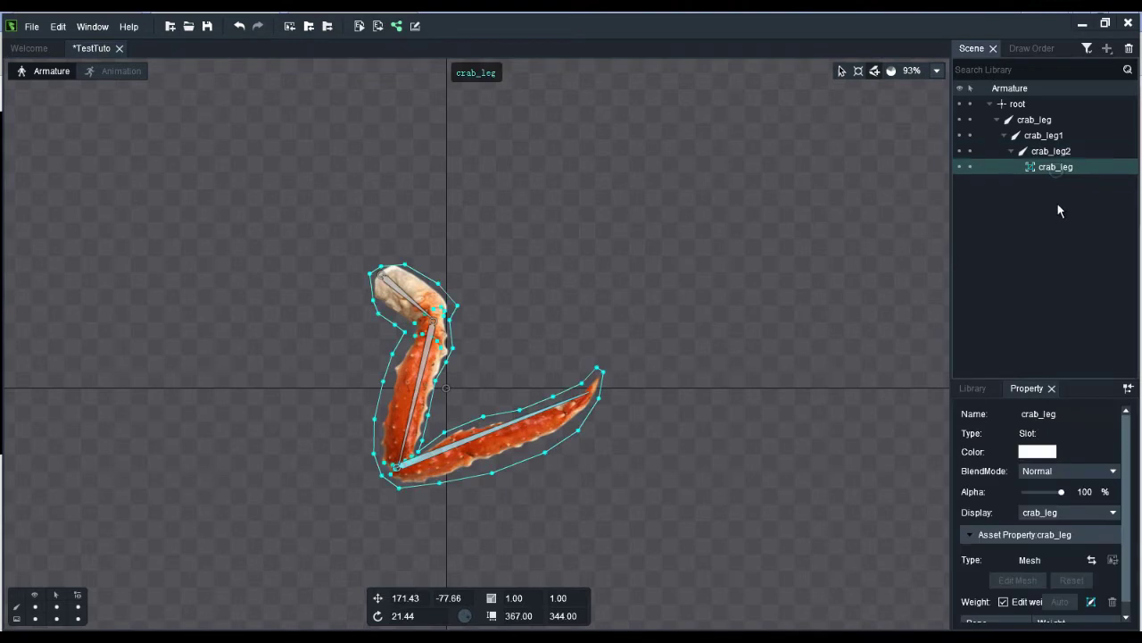
Bind the three bones crab_leg, crab_leg1 and crab_leg2 to the crab_leg mesh, using the selection tool.
left_click(841, 71)
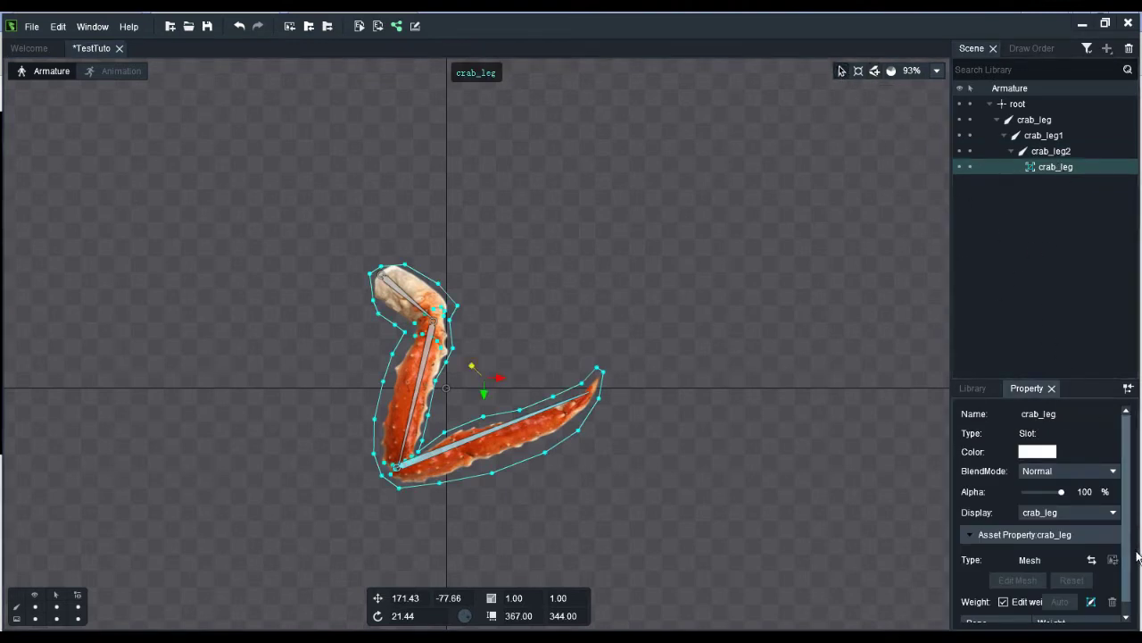
left_click_drag(1128, 547, 1129, 562)
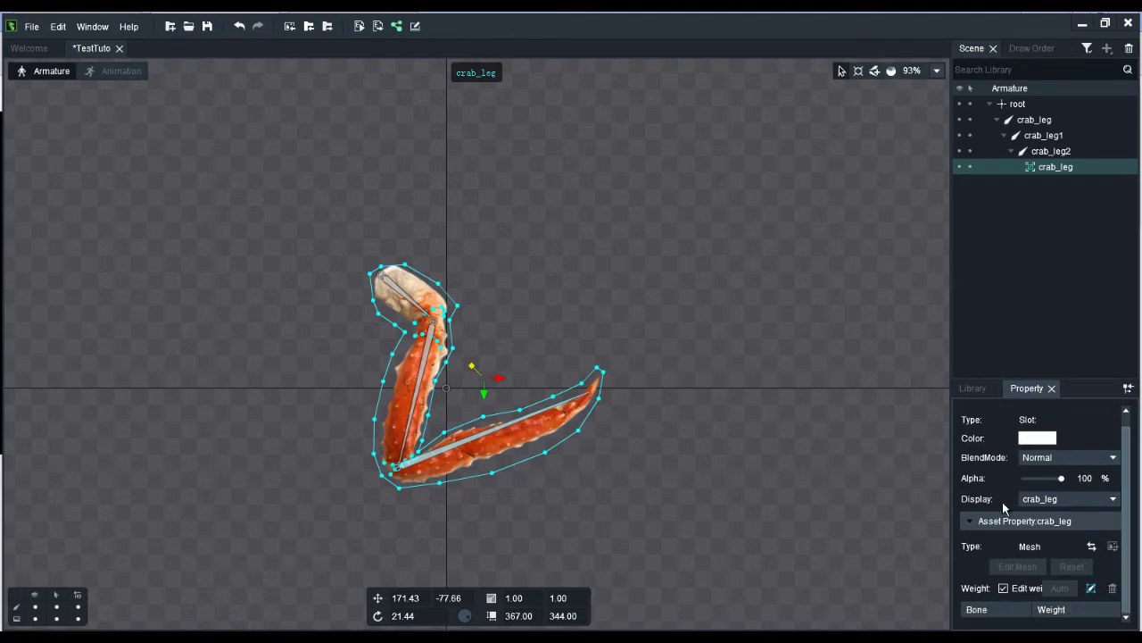
left_click(1090, 589)
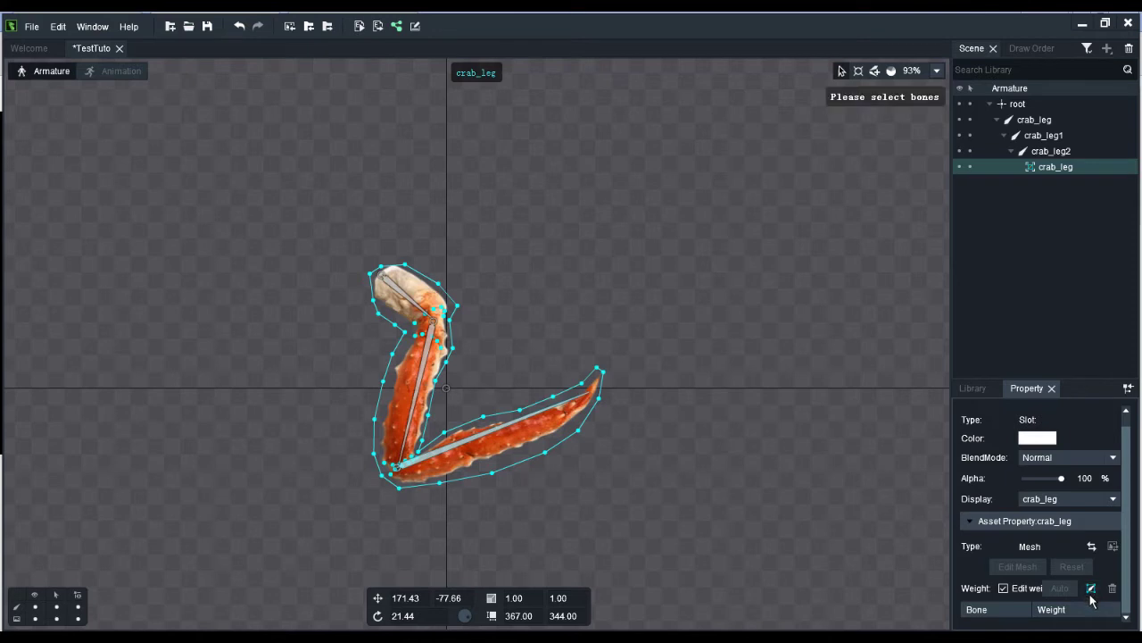
left_click(412, 302)
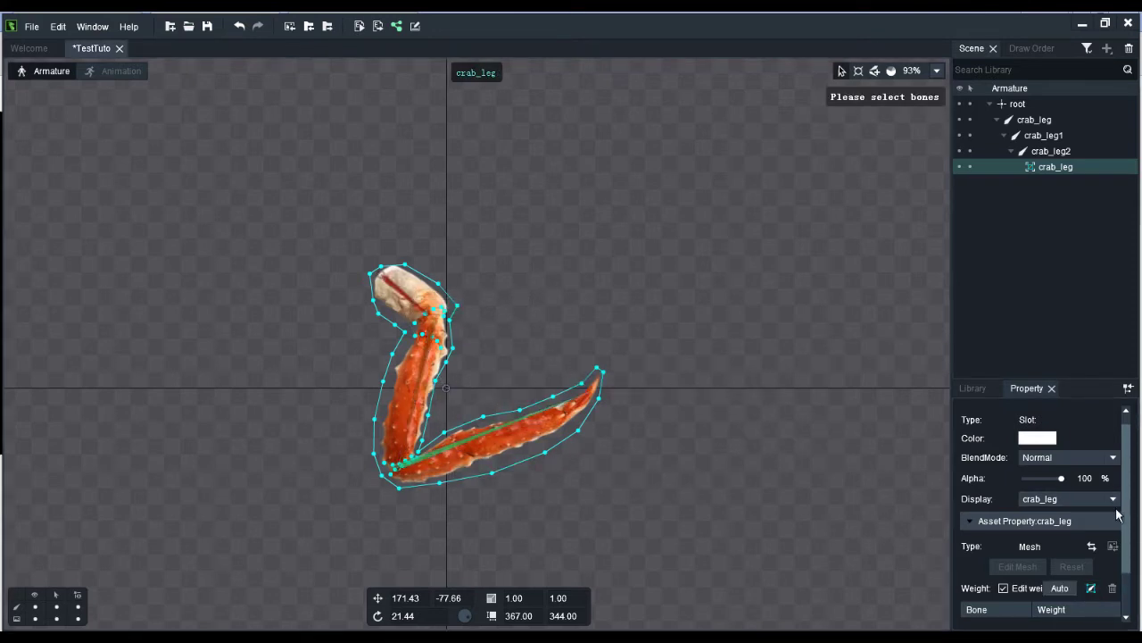
scroll(1116, 536, "down", 3)
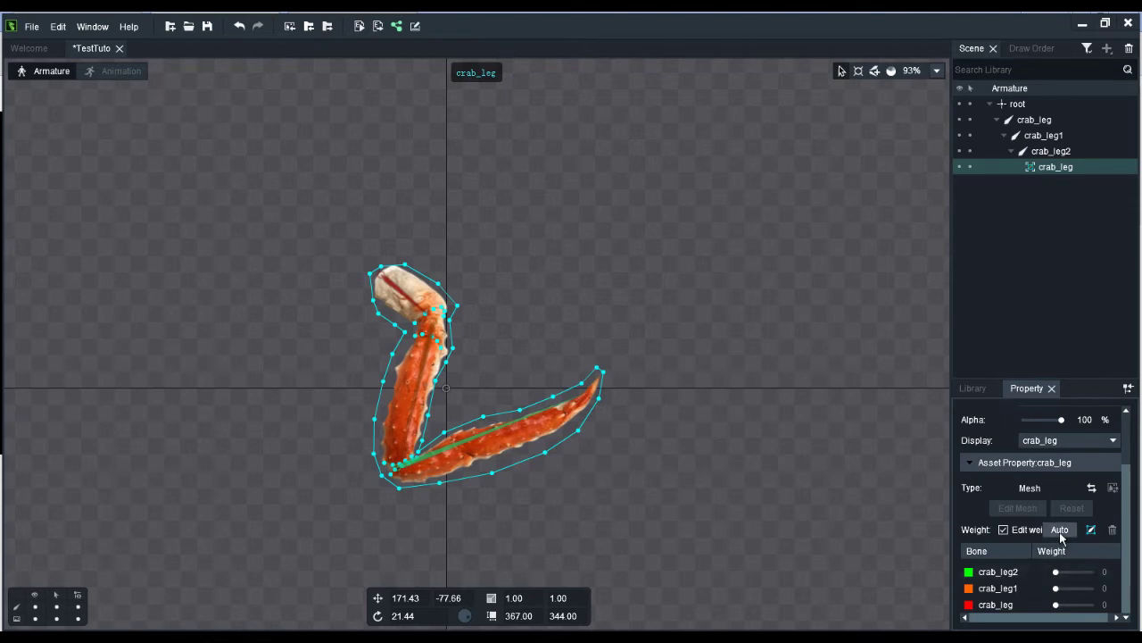
With the weight tool, give the vertices along the claw outline and at the outer elbow a crab_leg2 weight of 100.
left_click(890, 71)
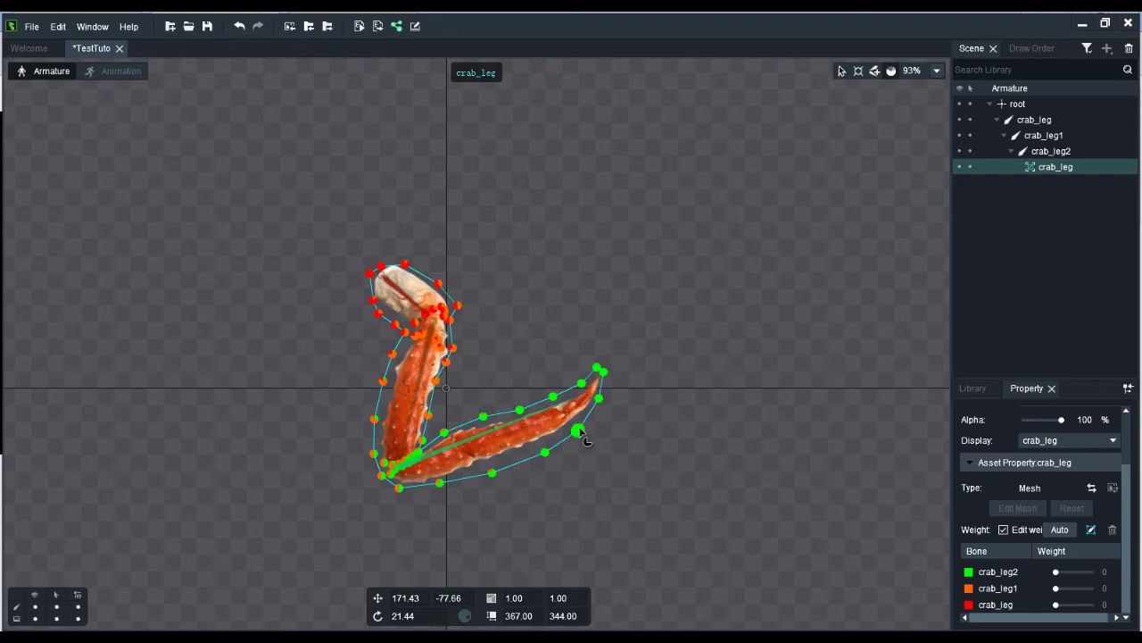
scroll(625, 375, "up", 5)
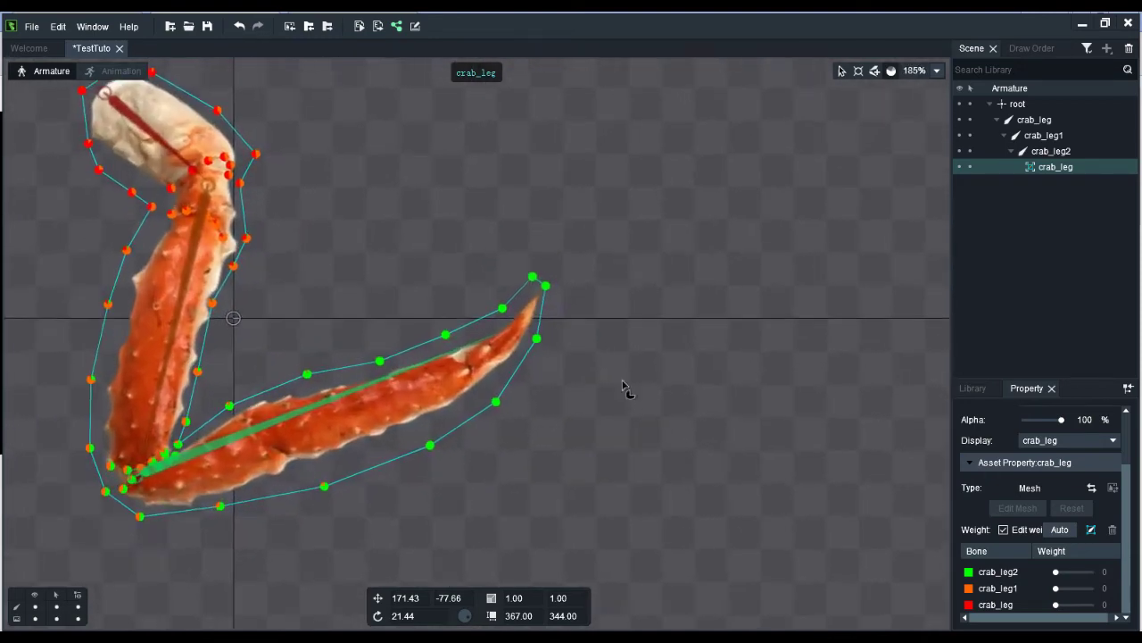
left_click_drag(683, 314, 810, 293)
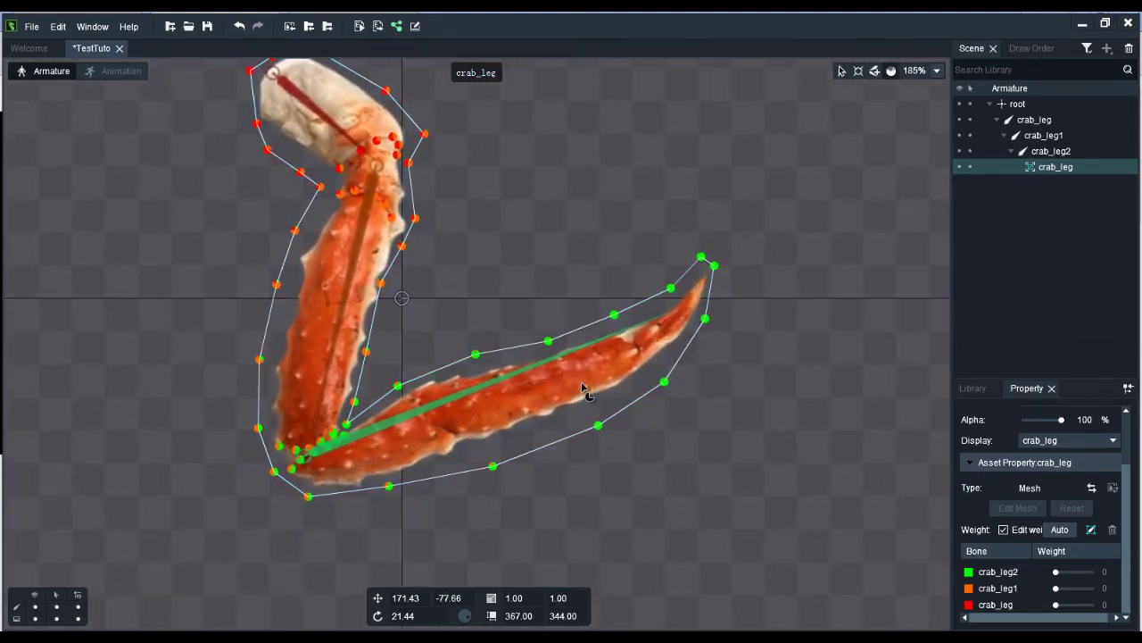
left_click(485, 388)
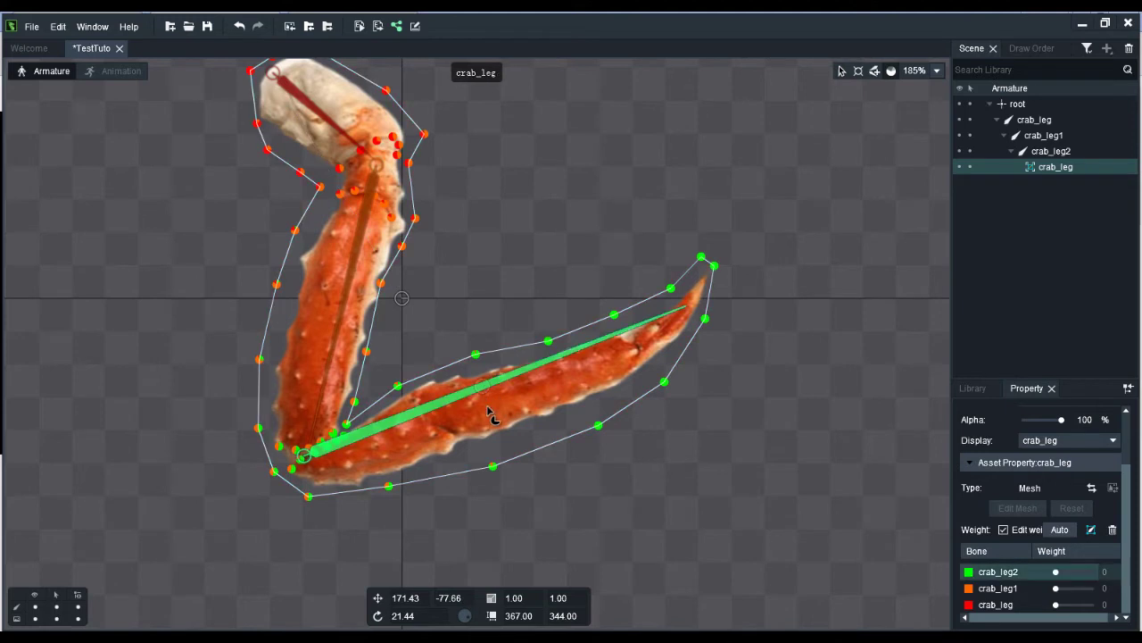
left_click(398, 388)
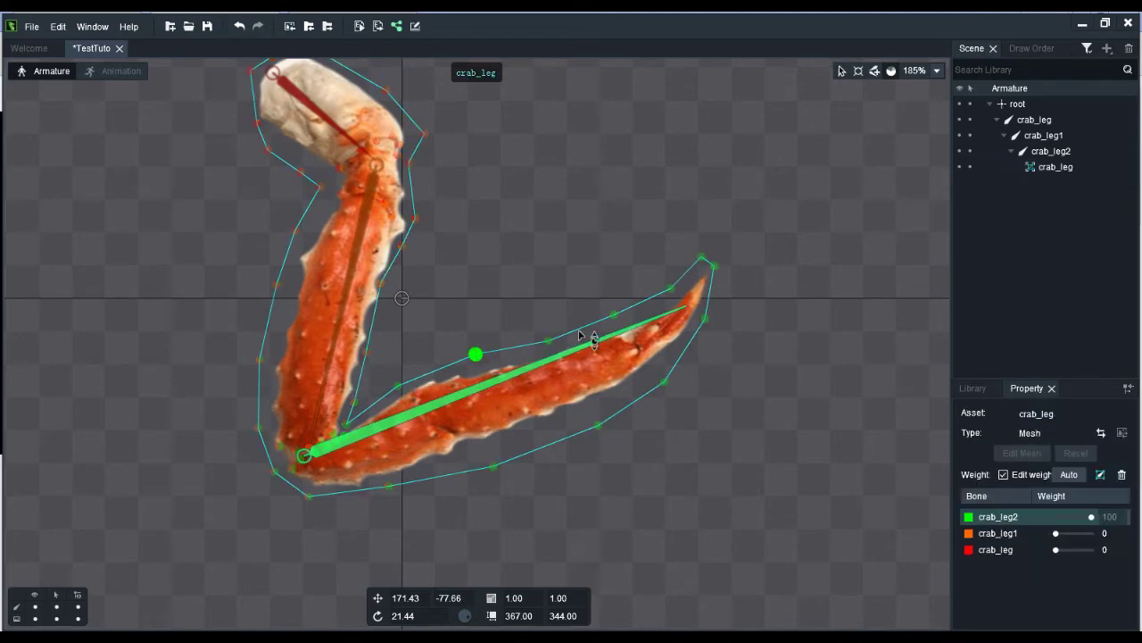
left_click(598, 427)
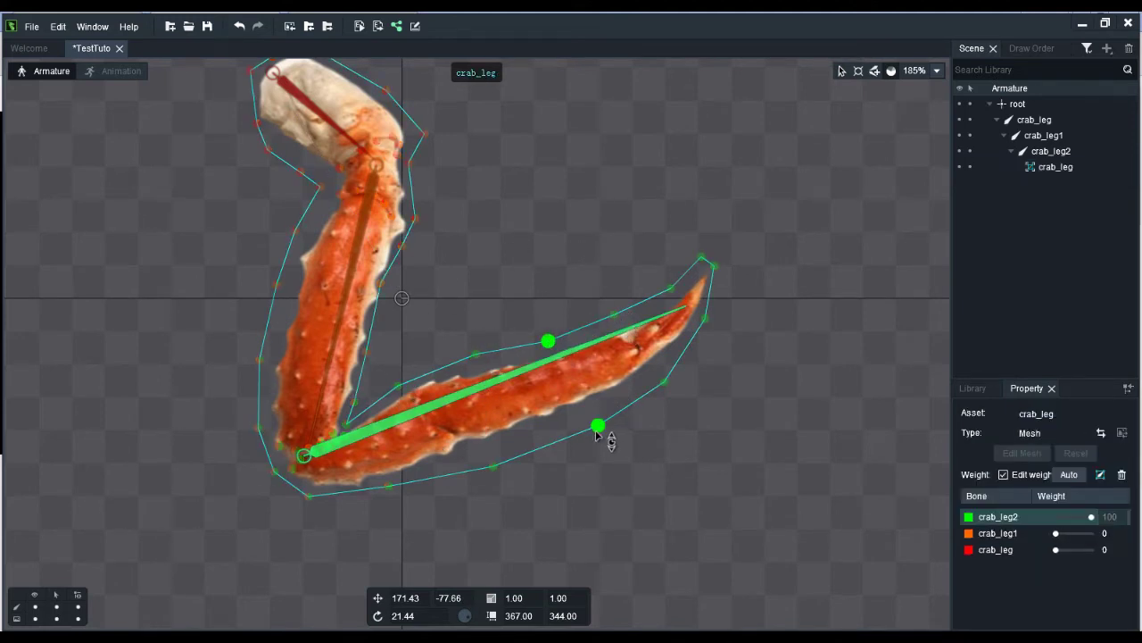
left_click(389, 485)
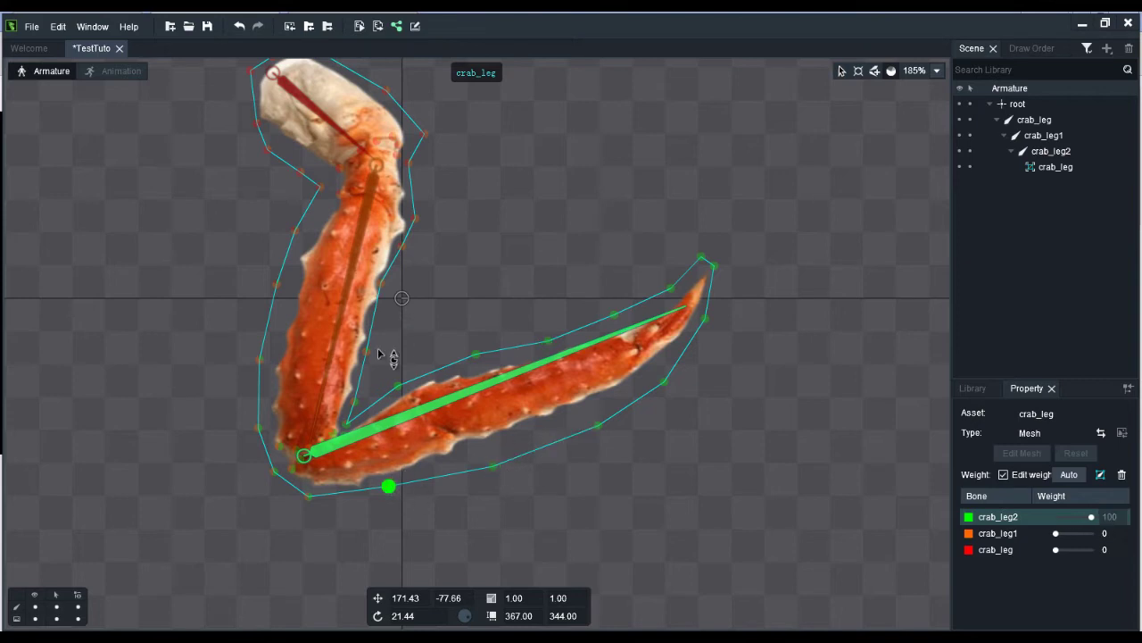
left_click(273, 470)
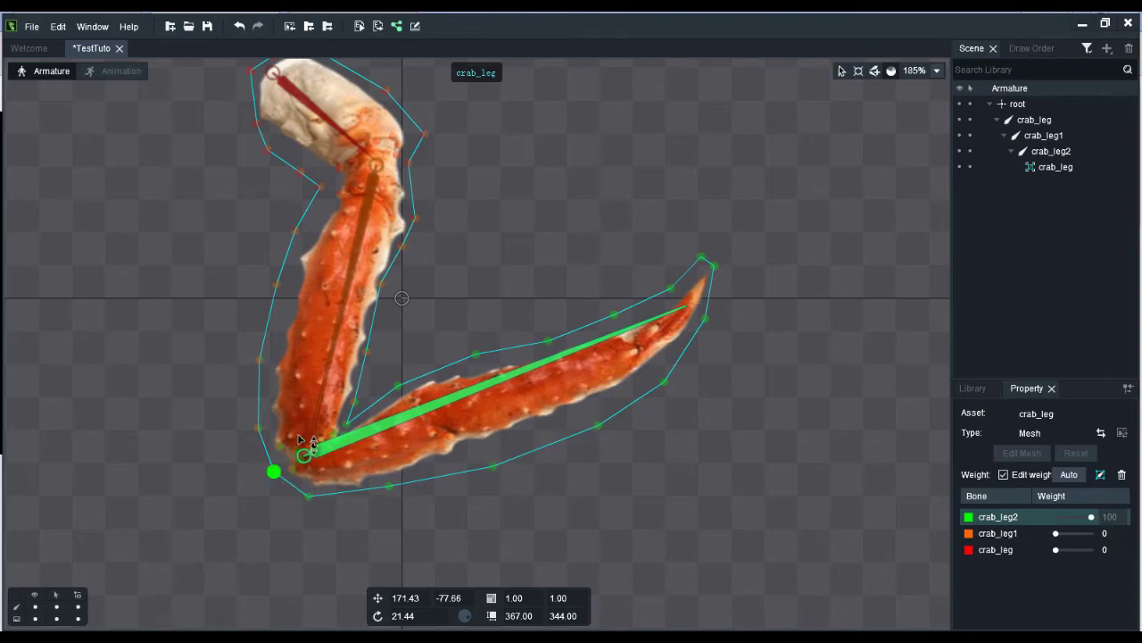
left_click(292, 468)
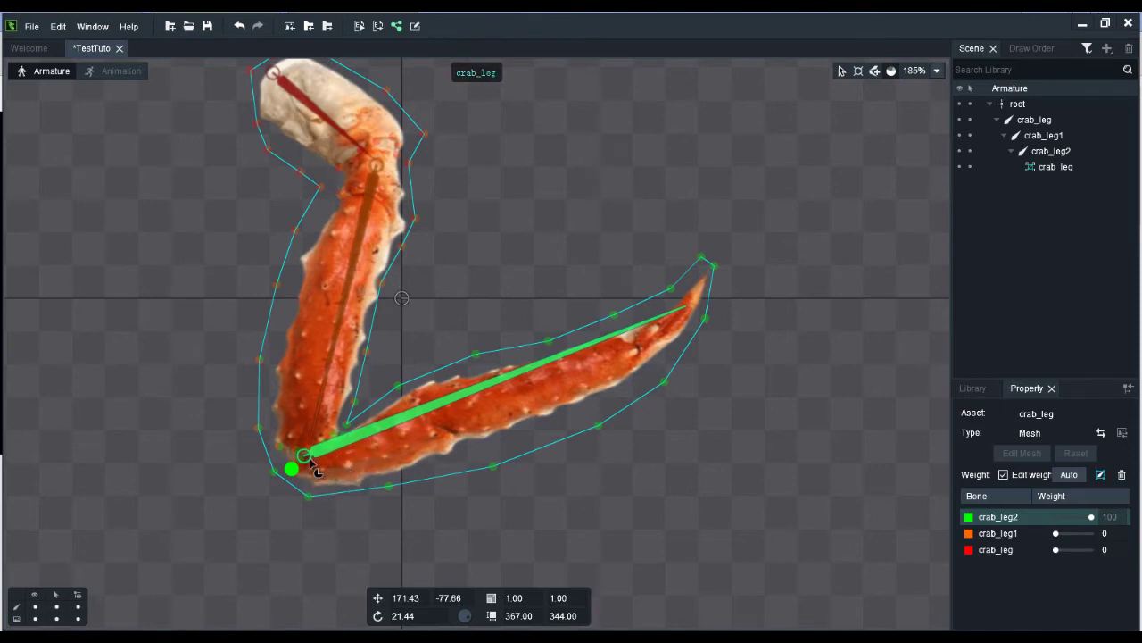
left_click(367, 464)
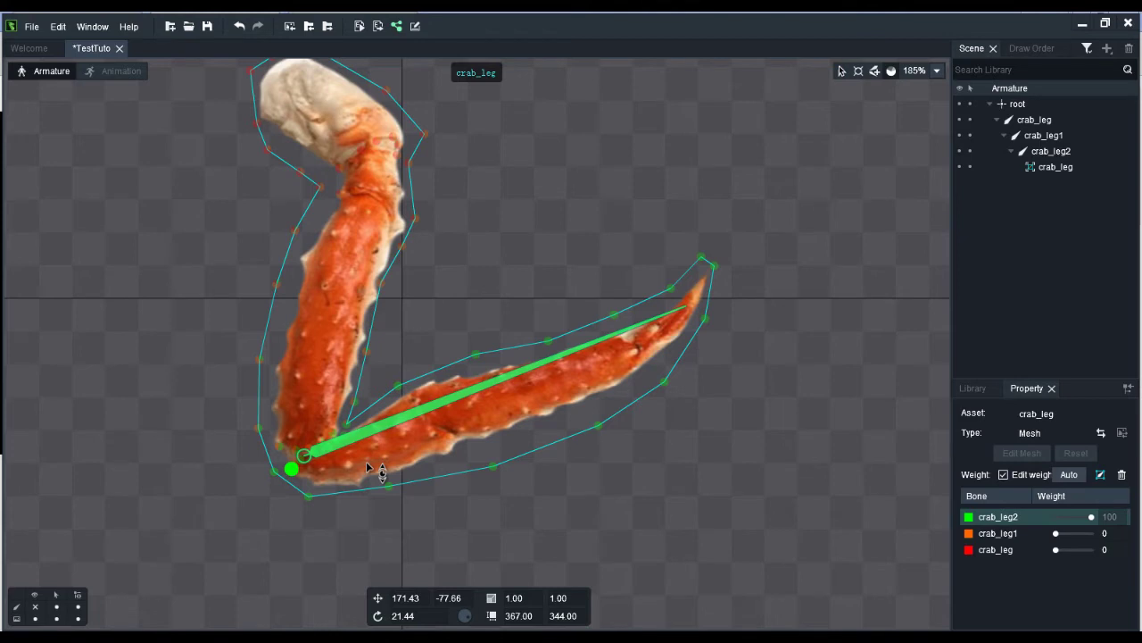
left_click(366, 463)
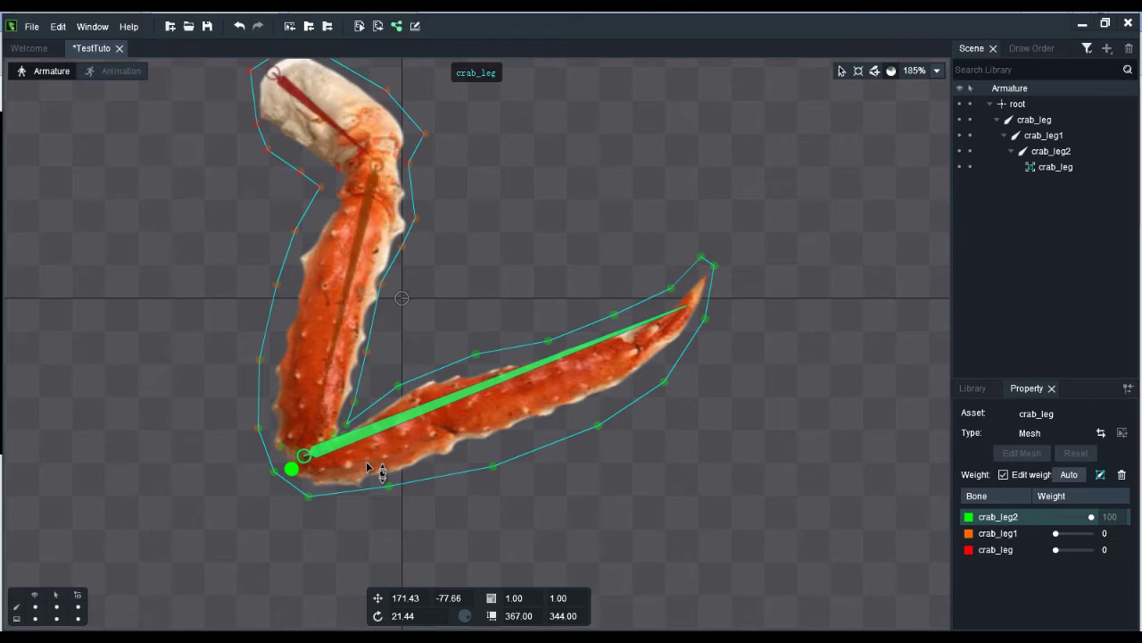
Set the crab_leg2 weight to 100 for the claw-side vertex at the inner corner of the elbow.
left_click(353, 361)
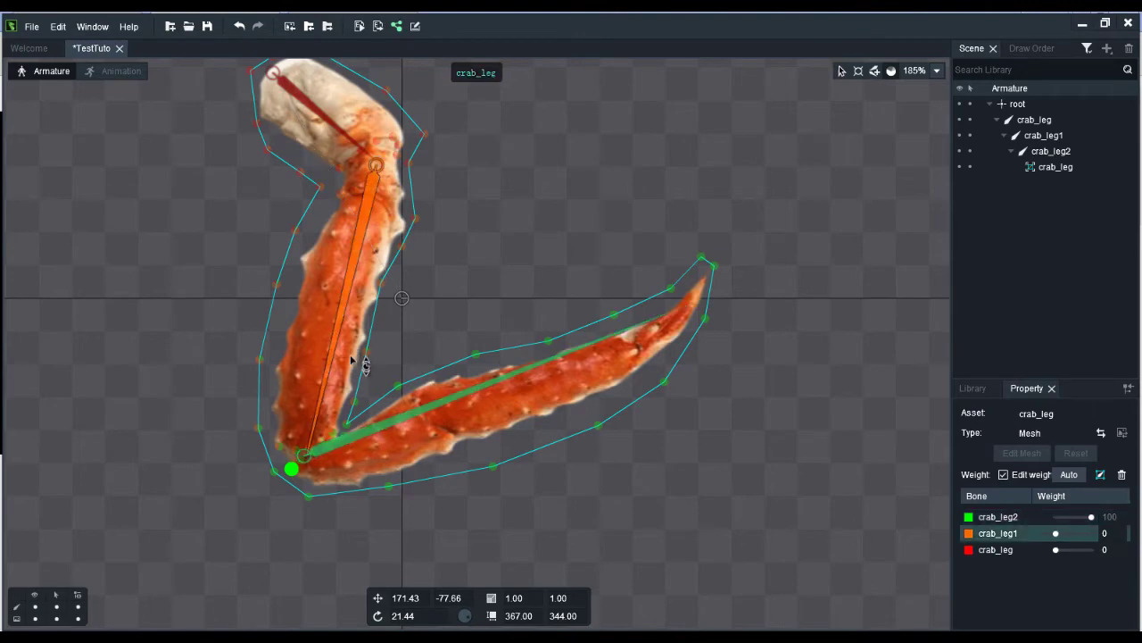
scroll(400, 351, "down", 3)
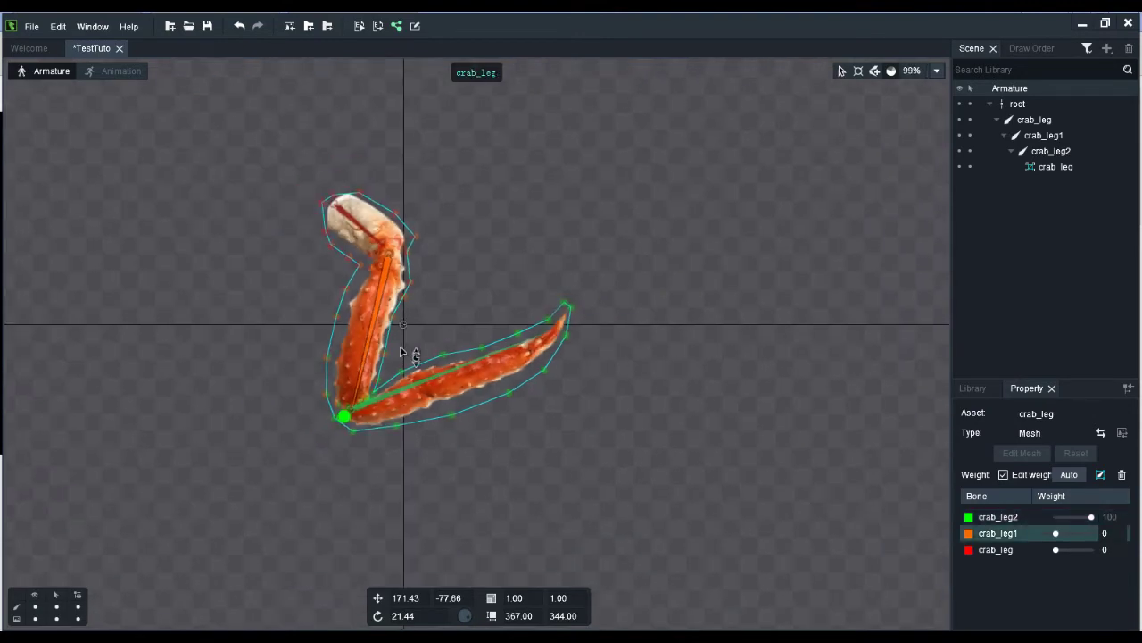
scroll(434, 459, "up", 6)
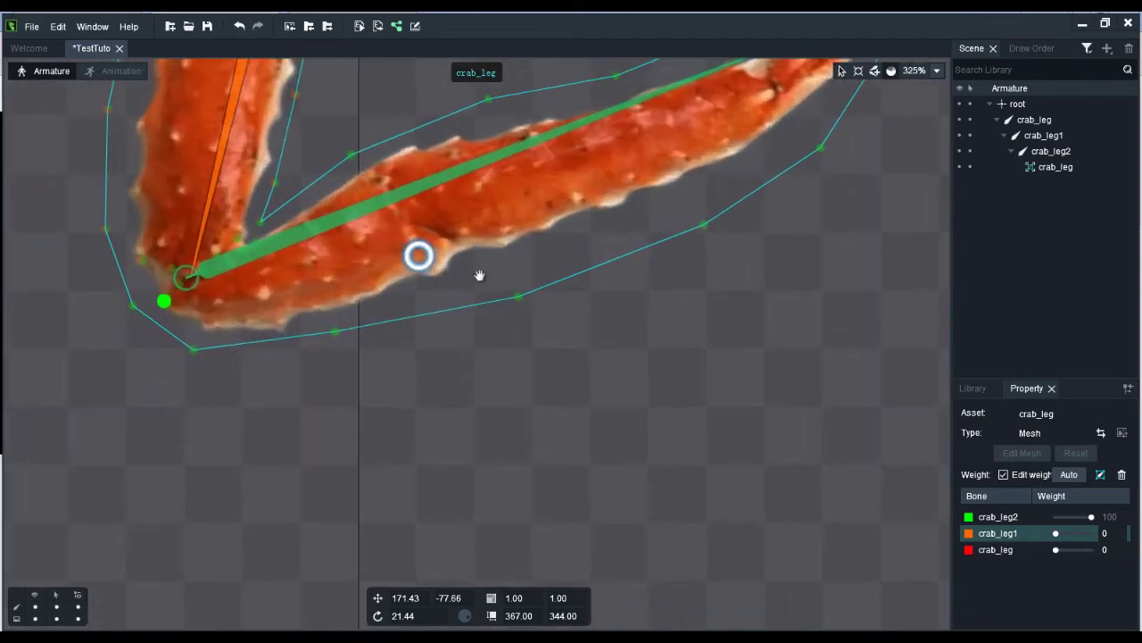
left_click_drag(479, 275, 612, 398)
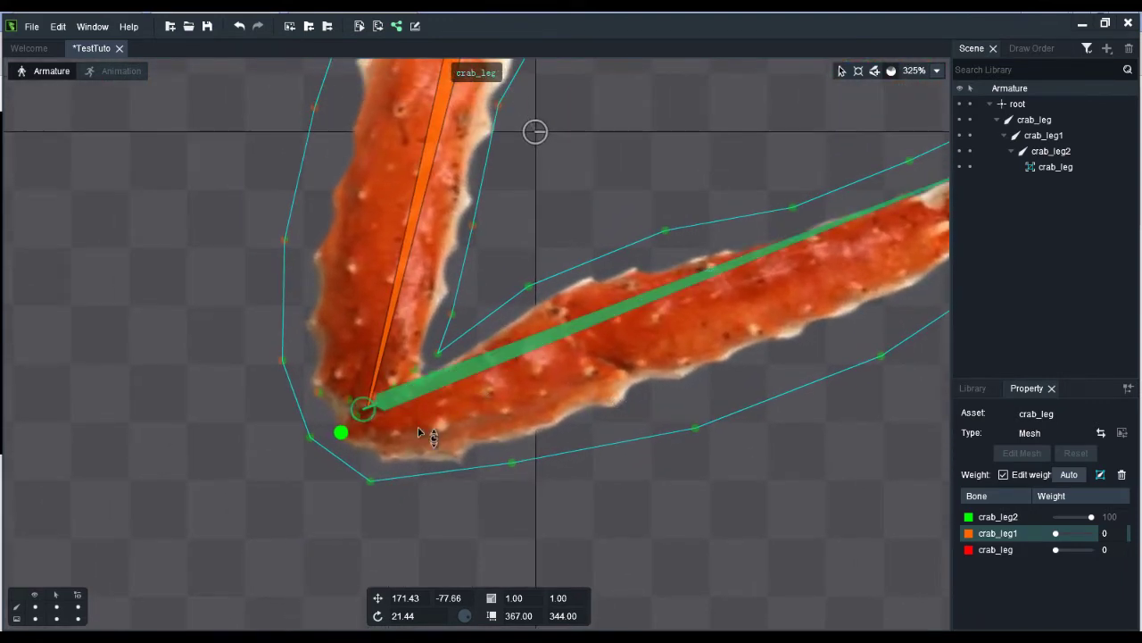
left_click(393, 444)
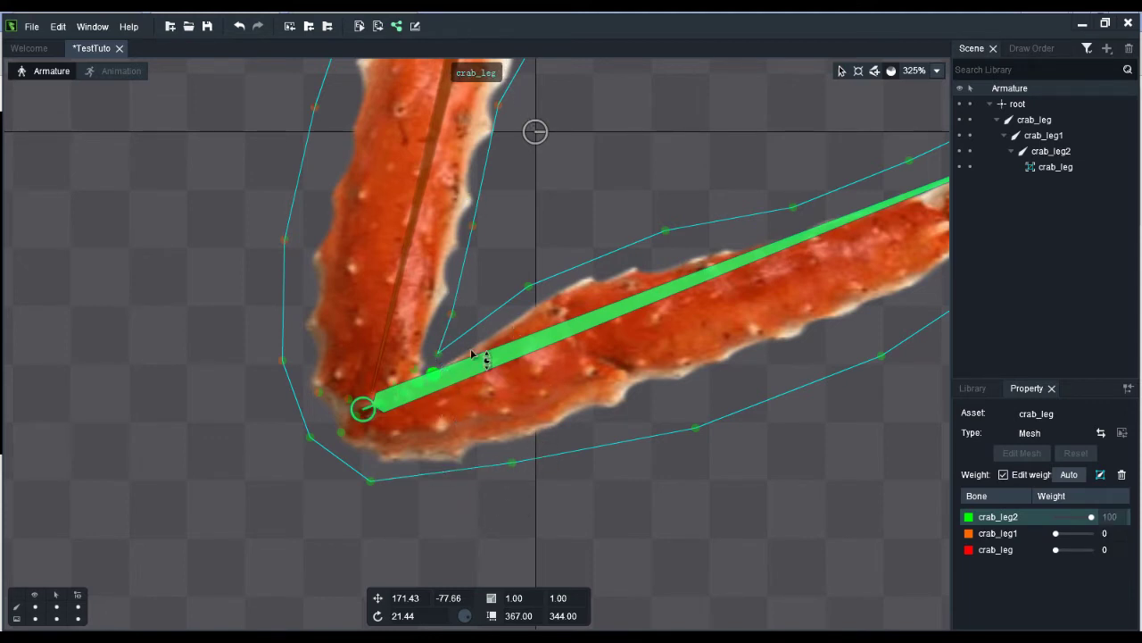
Select the middle segment's outline vertices and the upper row of elbow crease vertices, and set their crab_leg1 weight to 100.
left_click(412, 290)
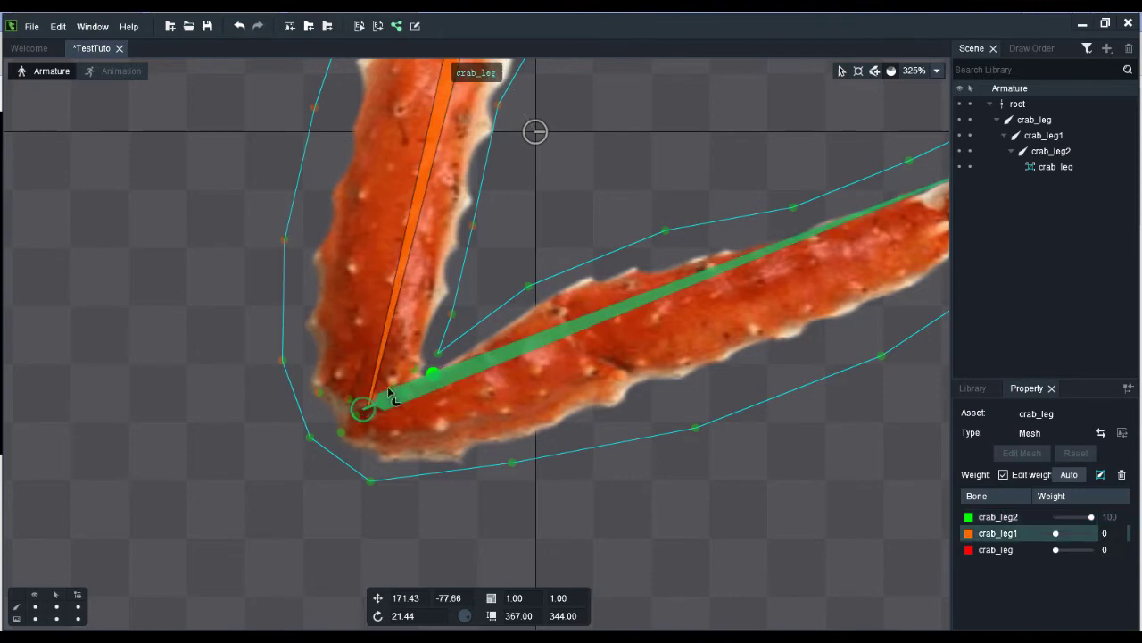
left_click(281, 362)
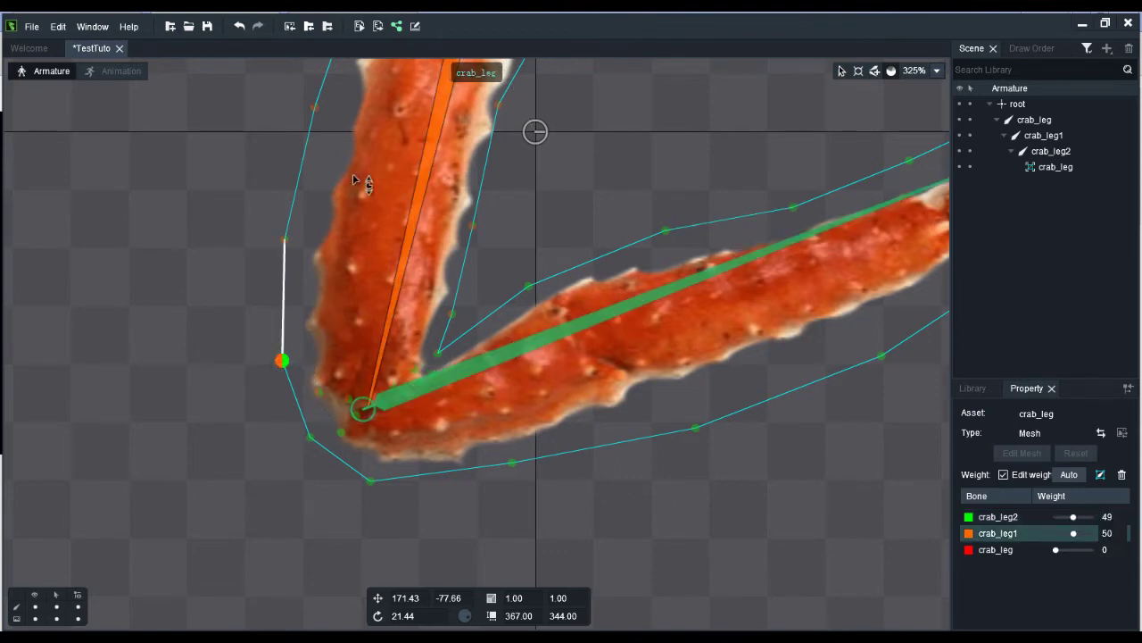
key("ctrl")
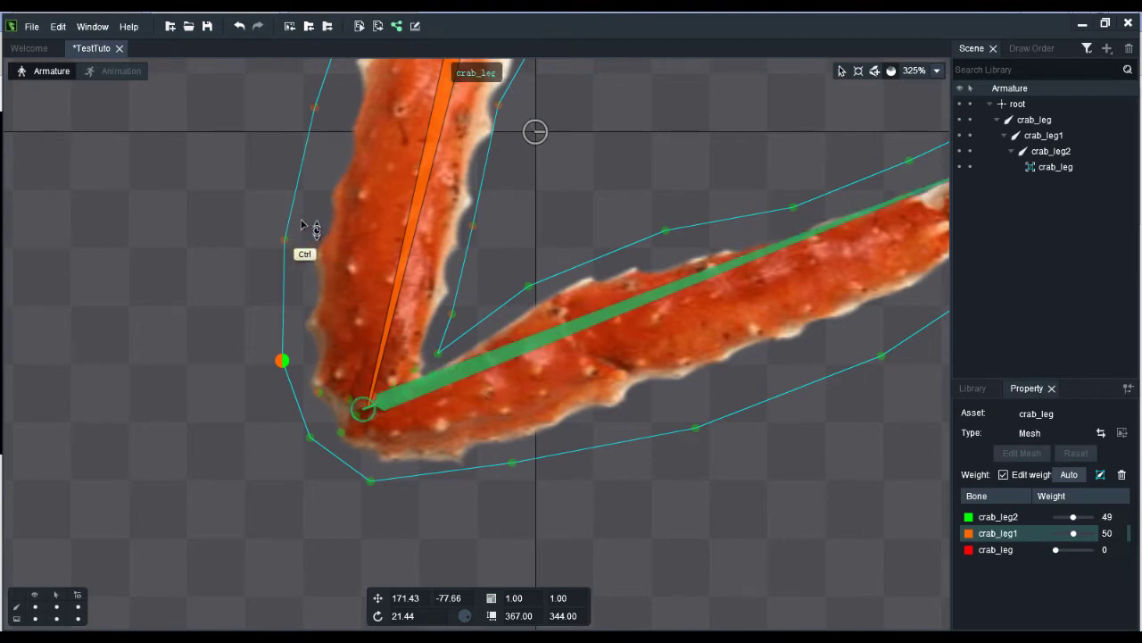
left_click_drag(252, 296, 506, 133)
left_click(452, 313, "ctrl")
left_click(319, 392, "ctrl")
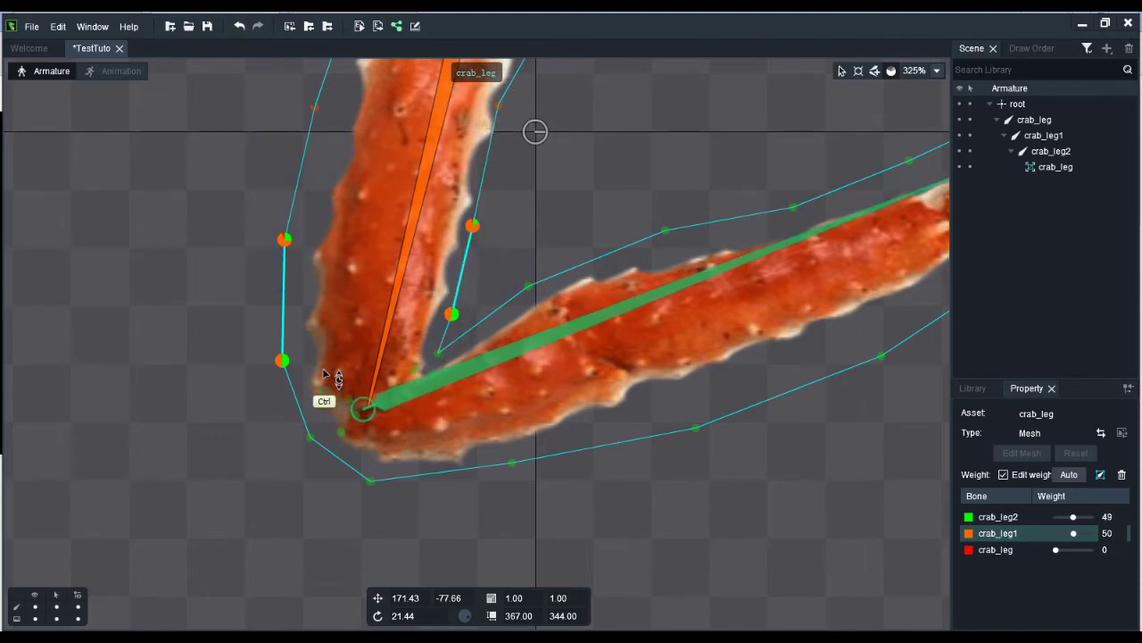
left_click(349, 398, "ctrl")
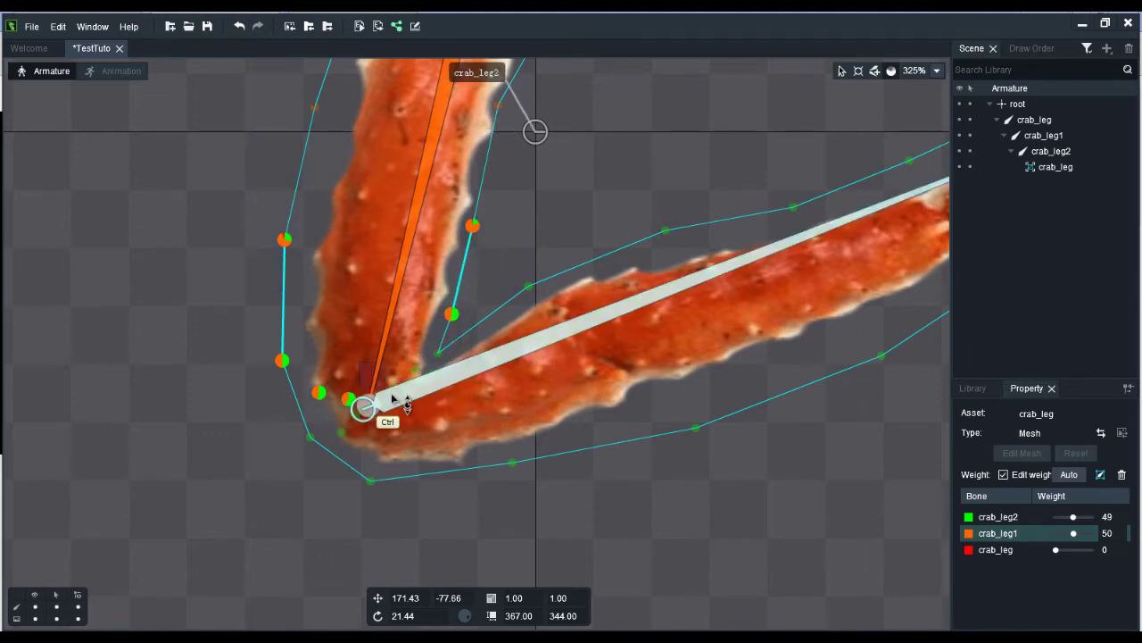
left_click(392, 387, "ctrl")
left_click_drag(246, 200, 323, 385)
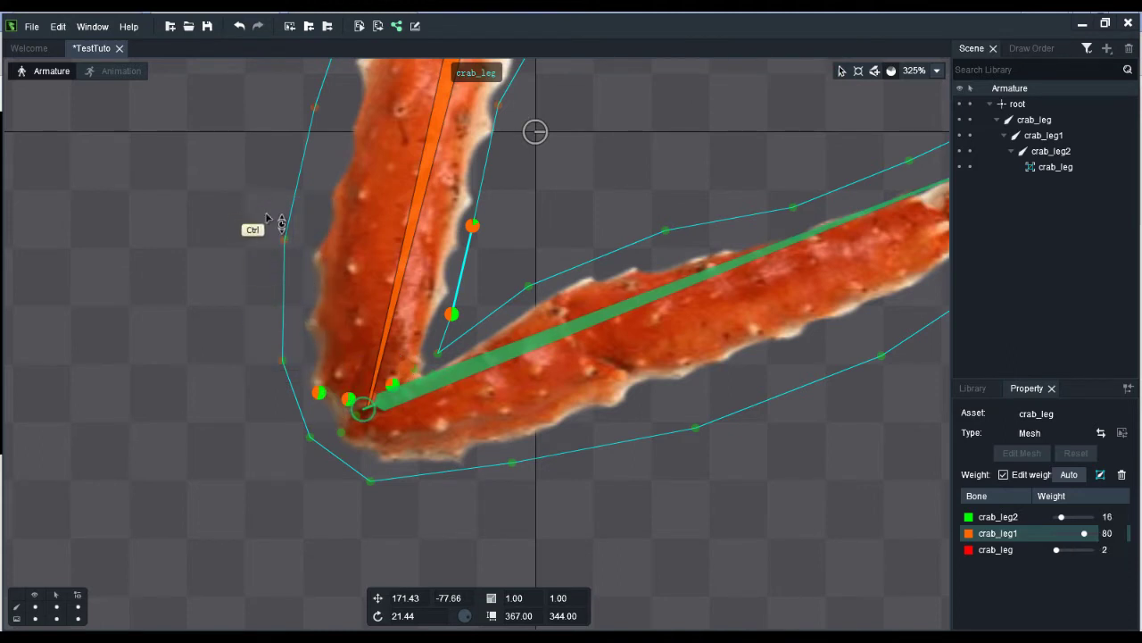
left_click_drag(251, 193, 330, 384)
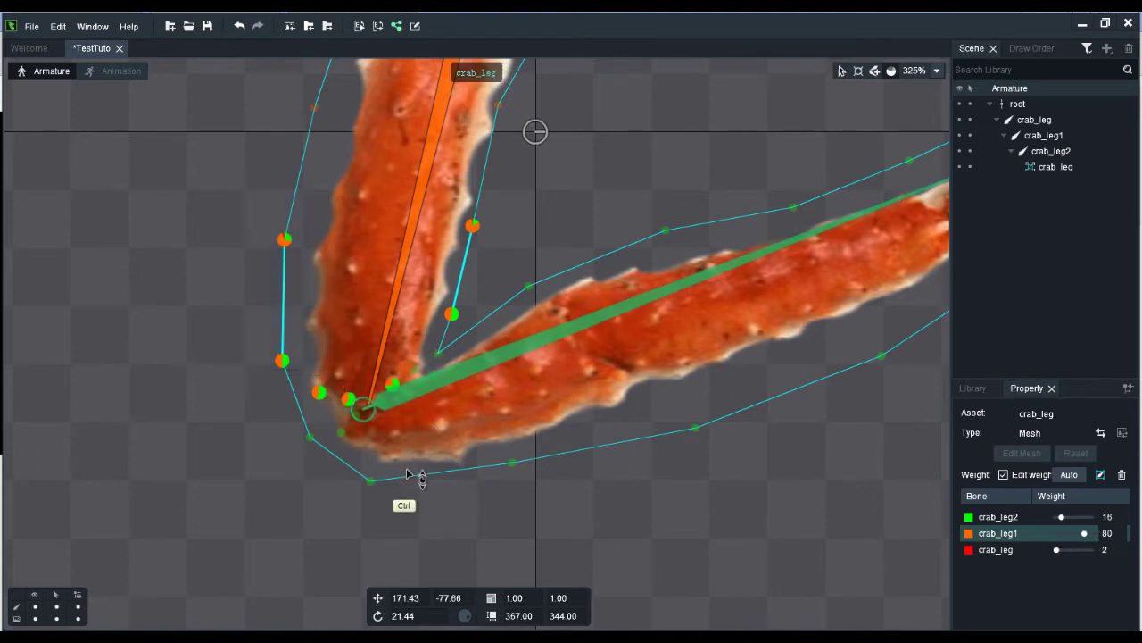
left_click(414, 371, "ctrl")
left_click(437, 354, "ctrl")
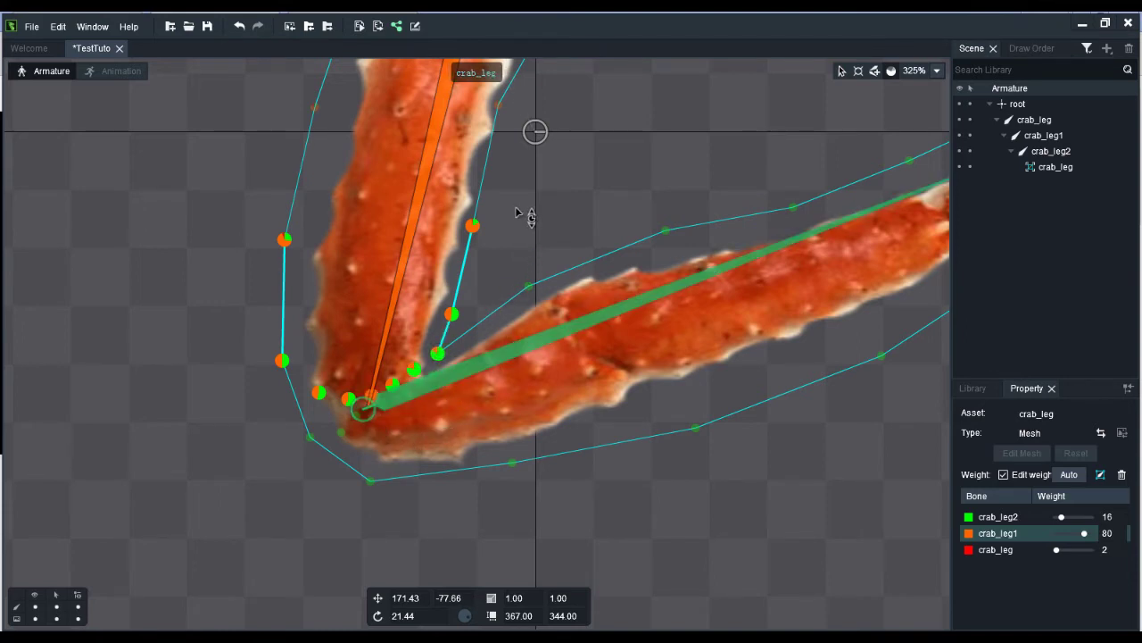
left_click_drag(515, 267, 523, 464)
left_click(322, 307, "ctrl")
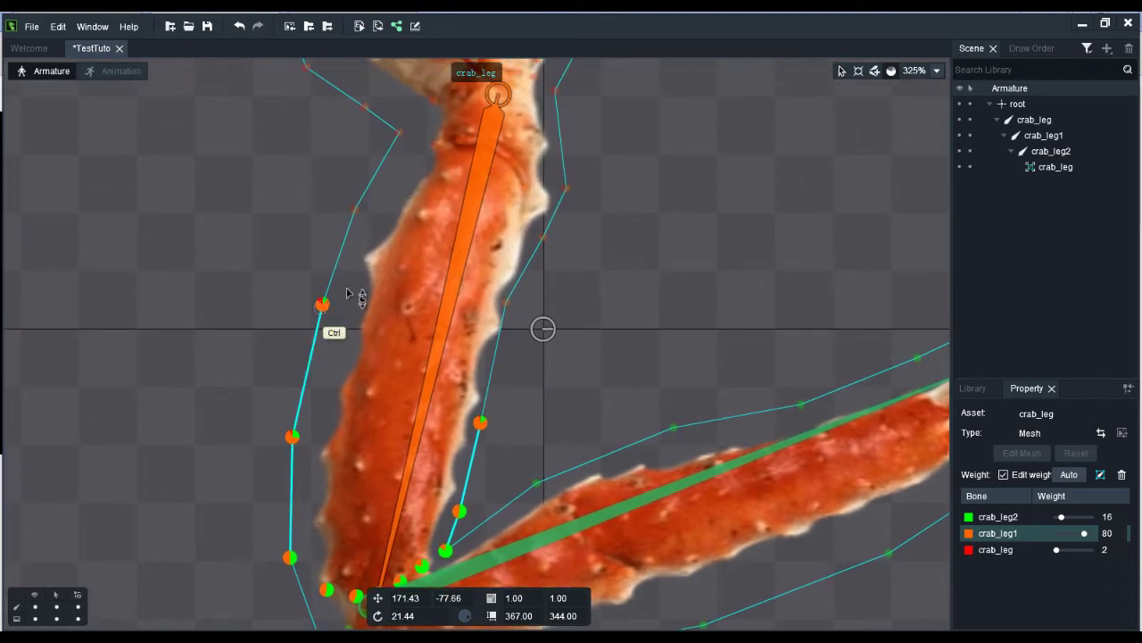
left_click(354, 209, "ctrl")
left_click(506, 302, "ctrl")
left_click(543, 238, "ctrl")
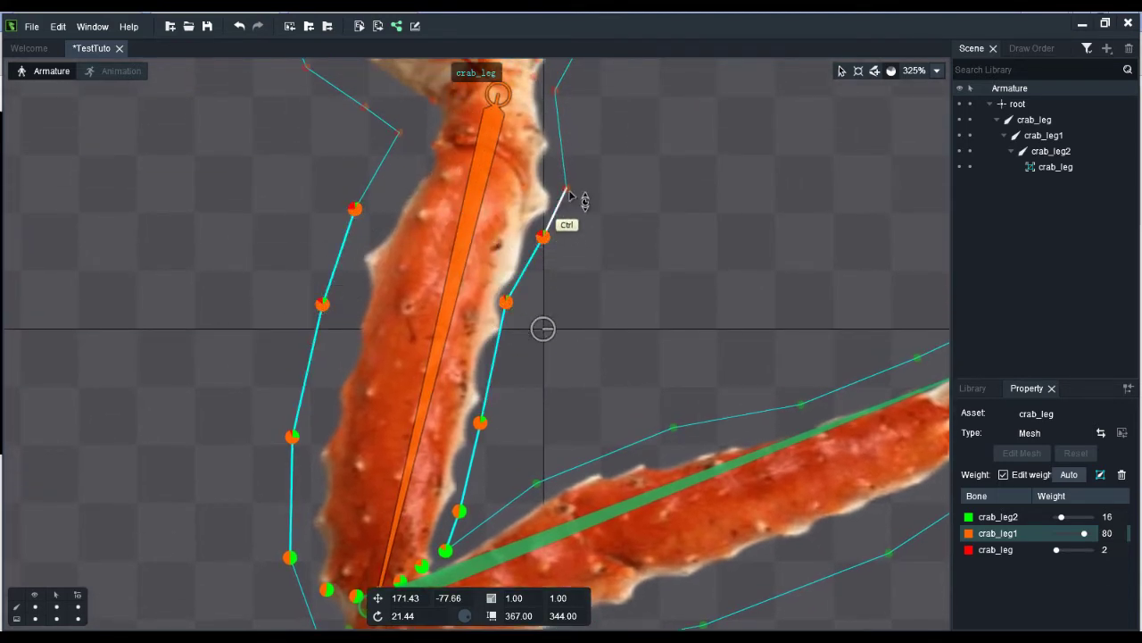
left_click(566, 188, "ctrl")
left_click_drag(508, 302, 546, 45)
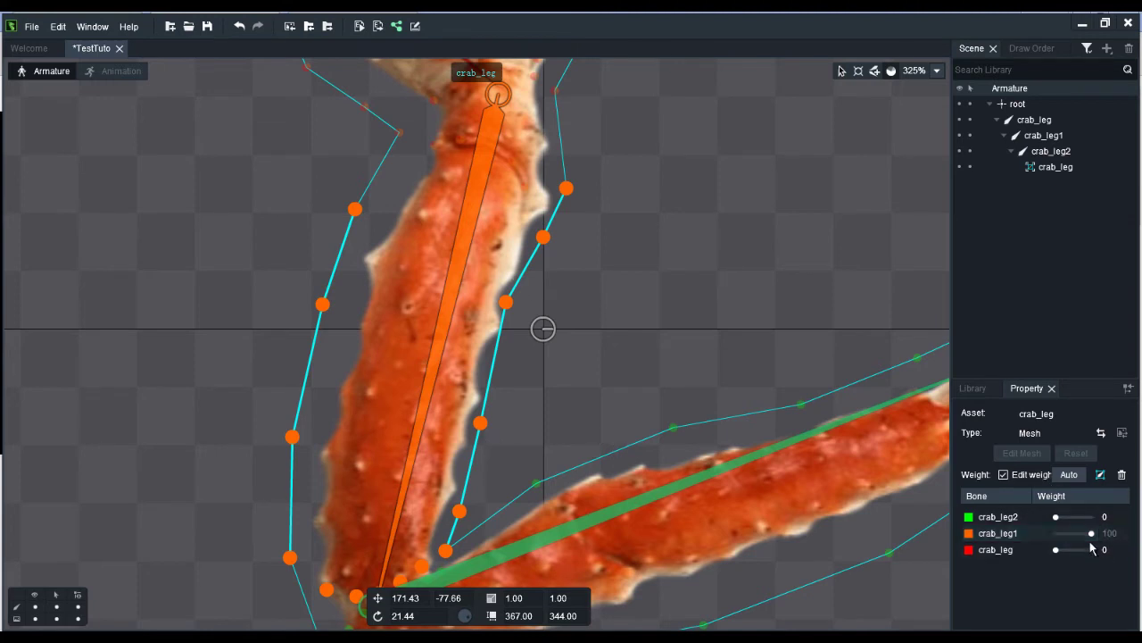
Select the lower row of crease vertices at the upper joint plus the inner corner outline vertex, and set their crab_leg1 weight to 100.
left_click_drag(589, 200, 581, 388)
left_click(558, 321)
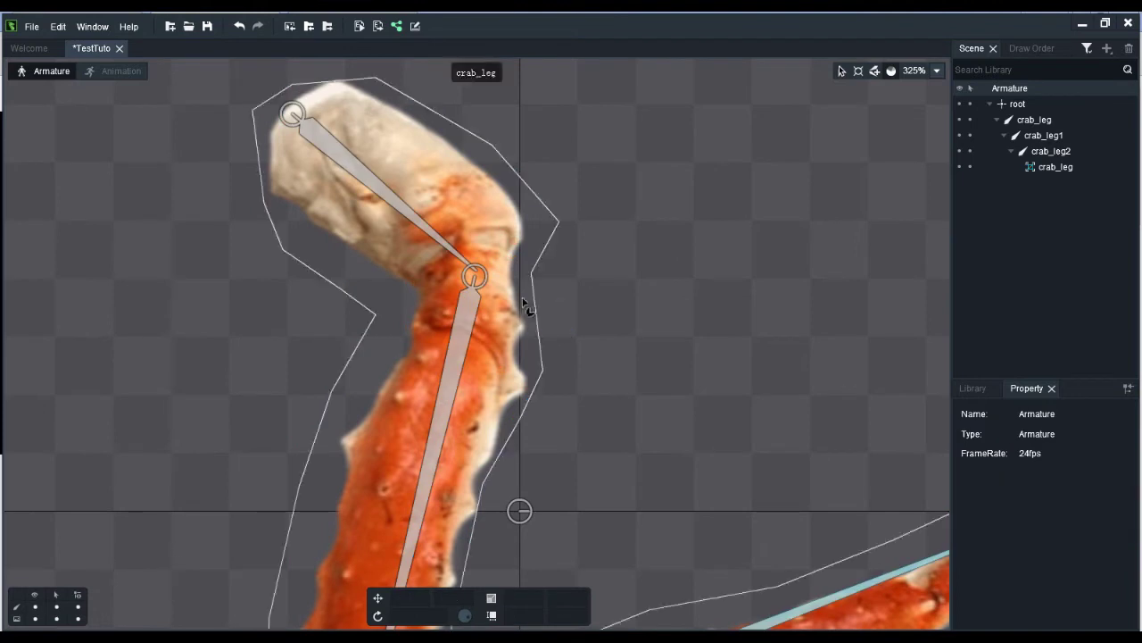
left_click(533, 294)
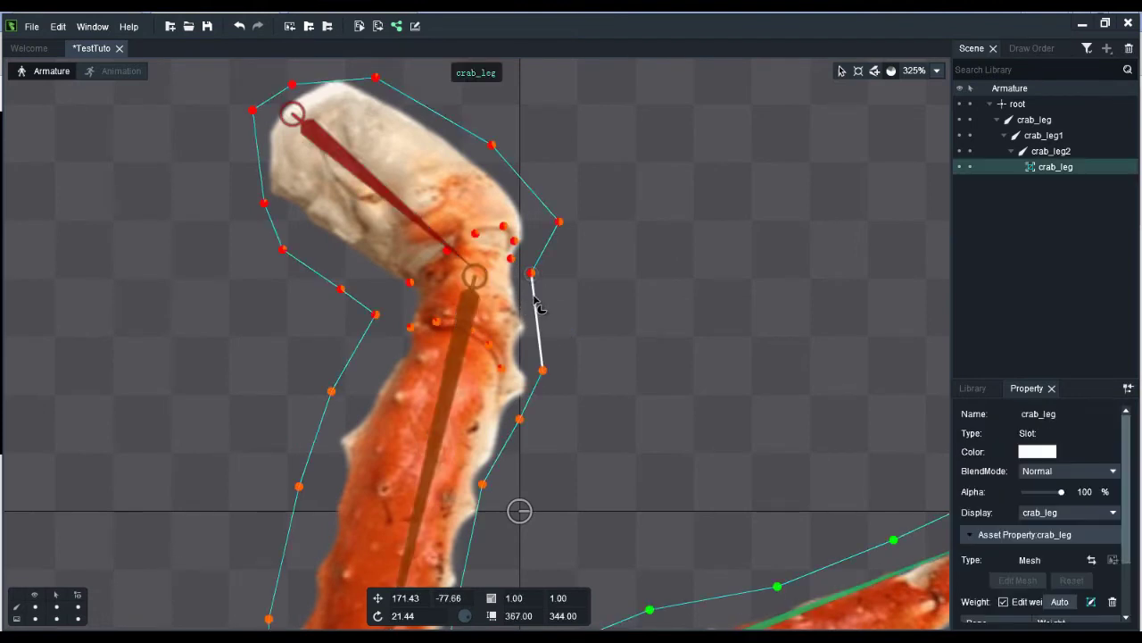
left_click(501, 369)
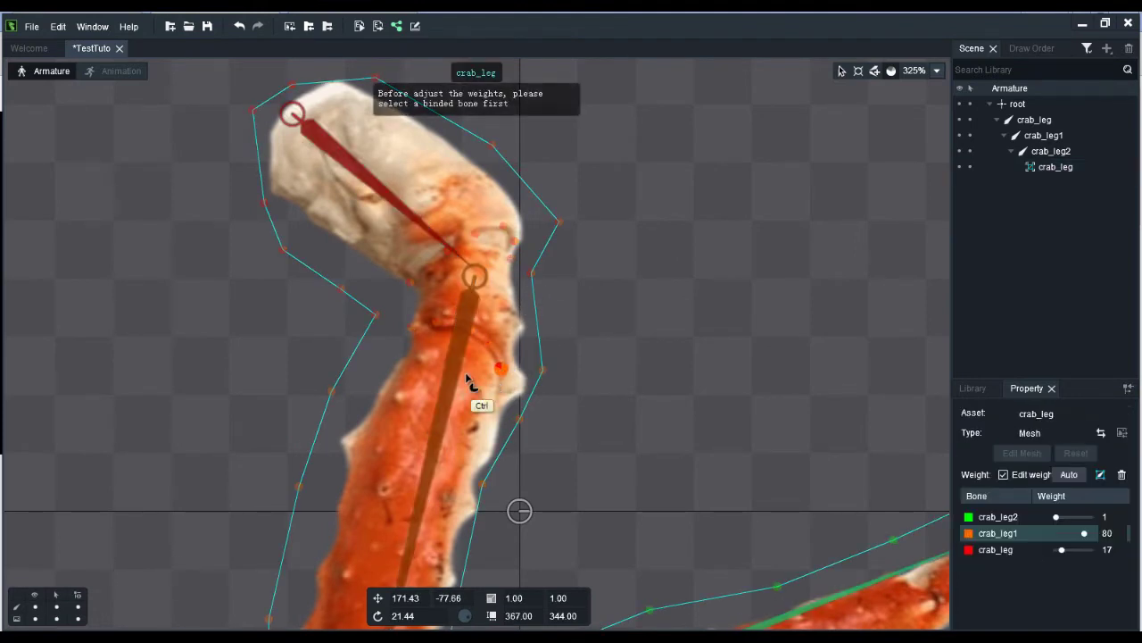
left_click_drag(325, 366, 543, 318)
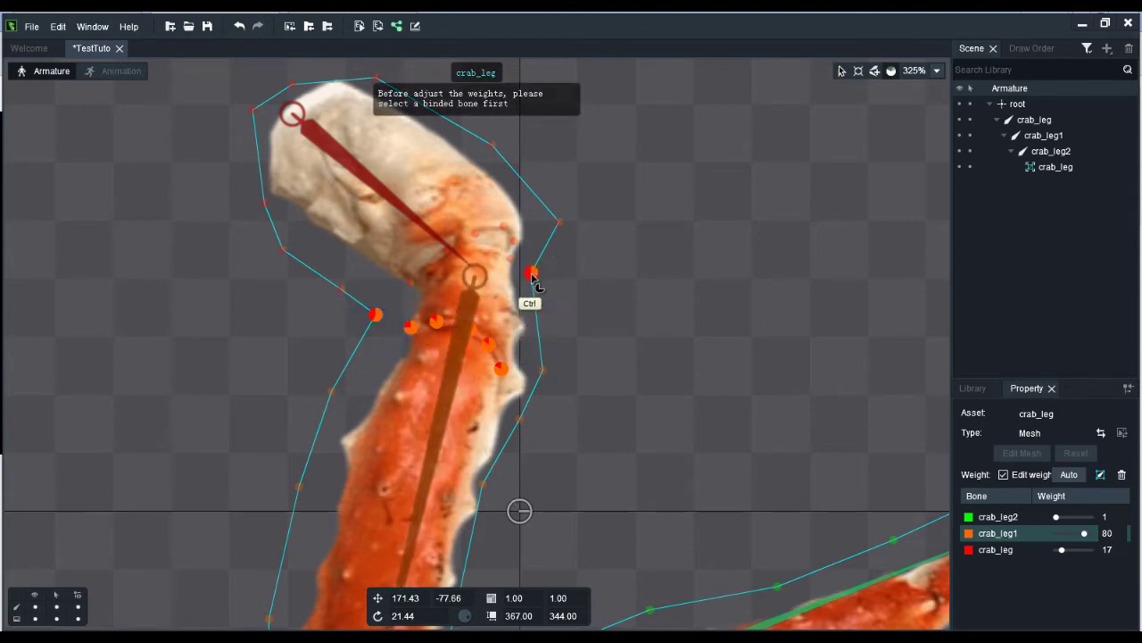
left_click(510, 259, "ctrl")
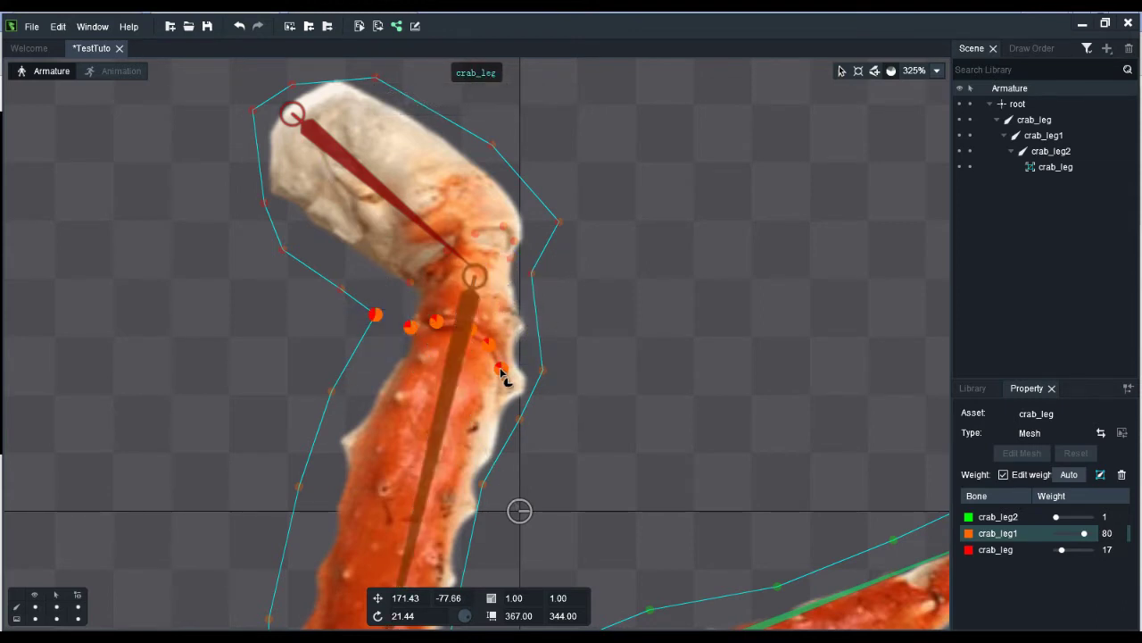
left_click(468, 346)
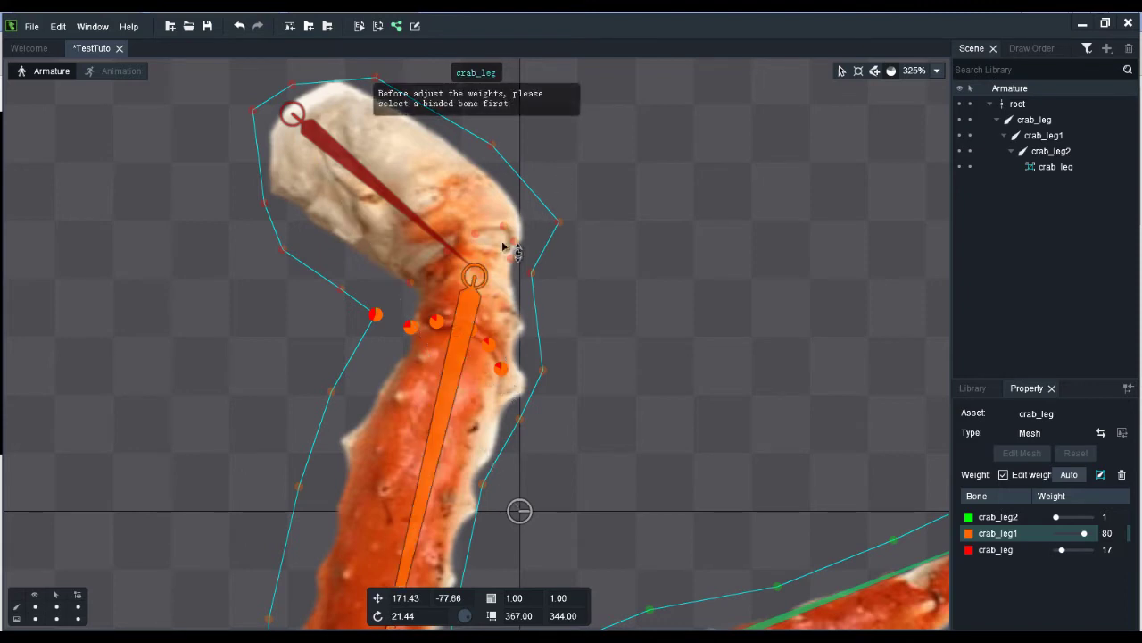
mouse_move(500, 369)
left_mouse_down()
mouse_move(510, 378)
mouse_move(518, 165)
left_mouse_up()
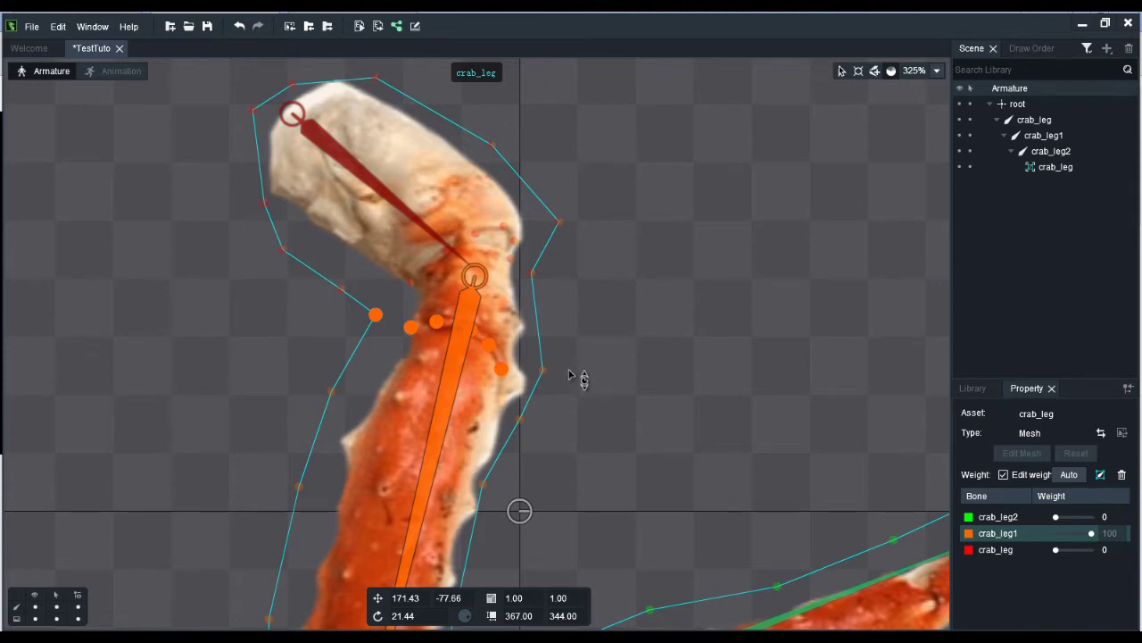
left_click(364, 178)
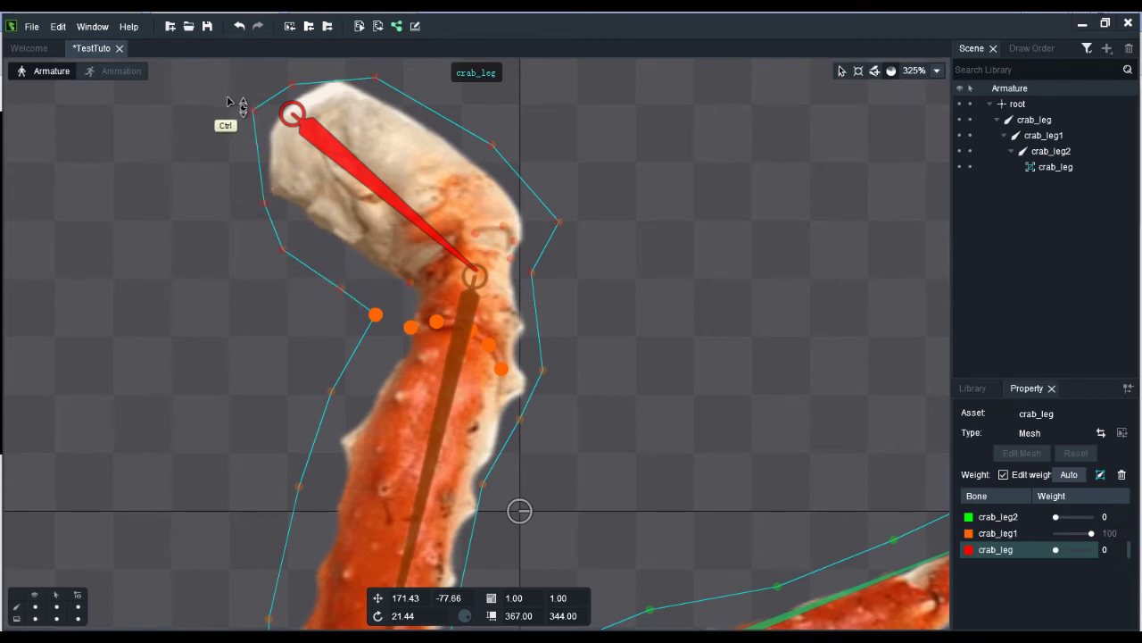
left_click_drag(225, 89, 365, 323)
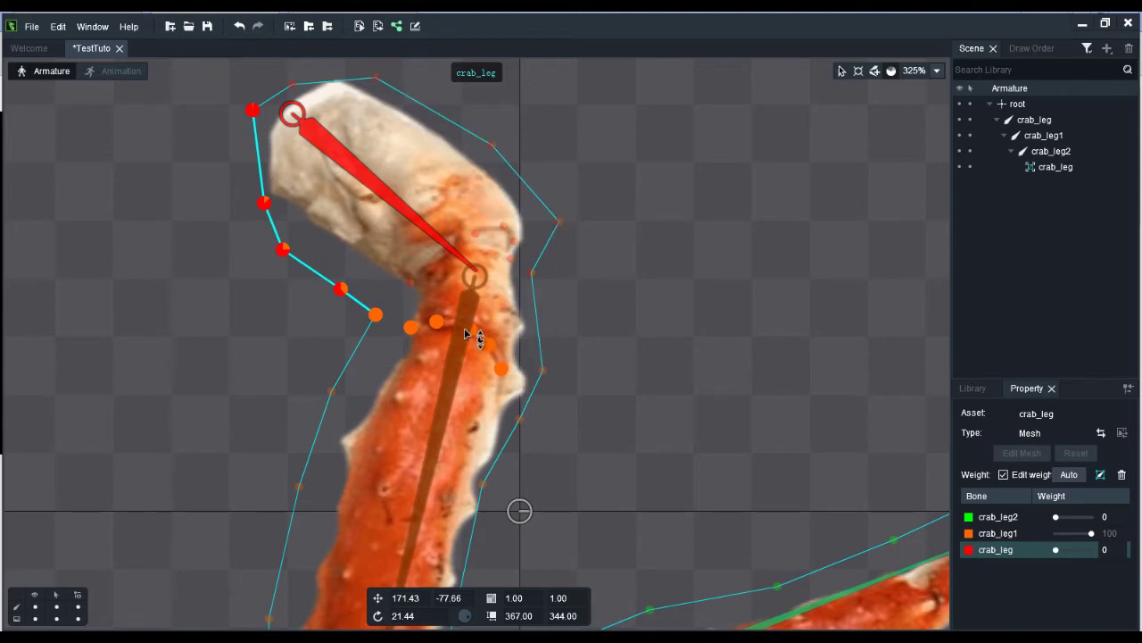
left_click(580, 243)
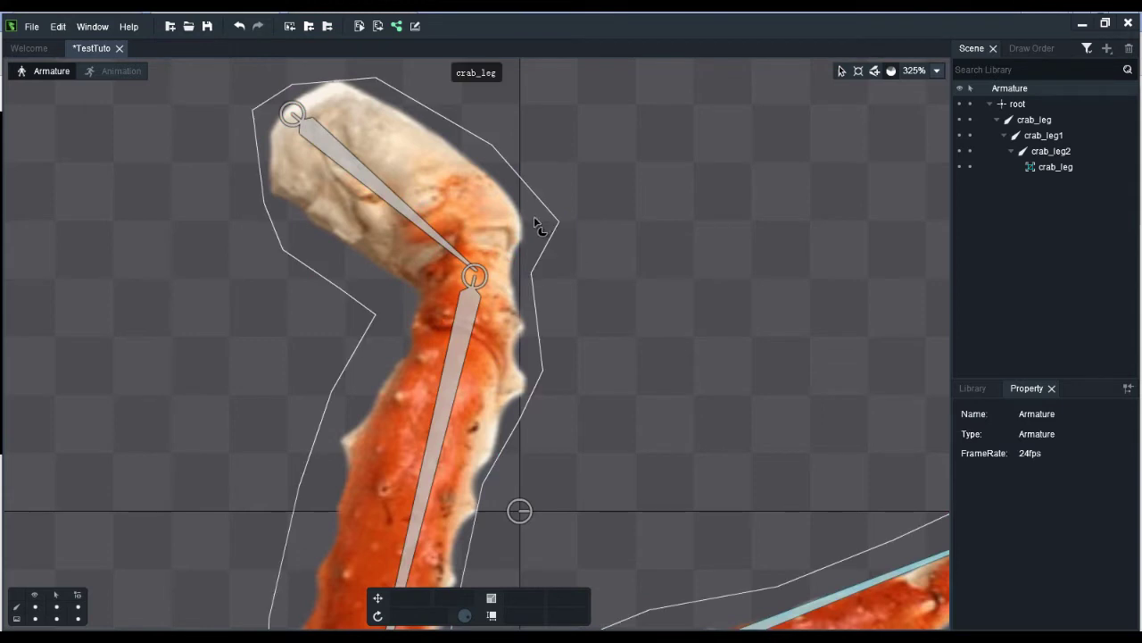
left_click(557, 223)
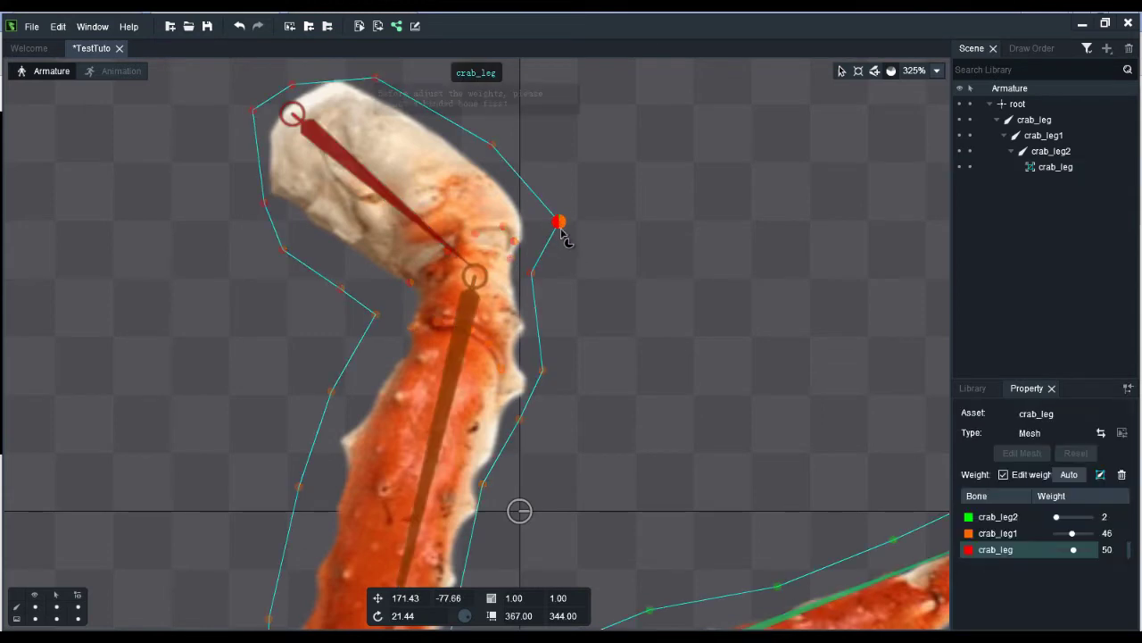
left_click_drag(530, 162, 214, 78)
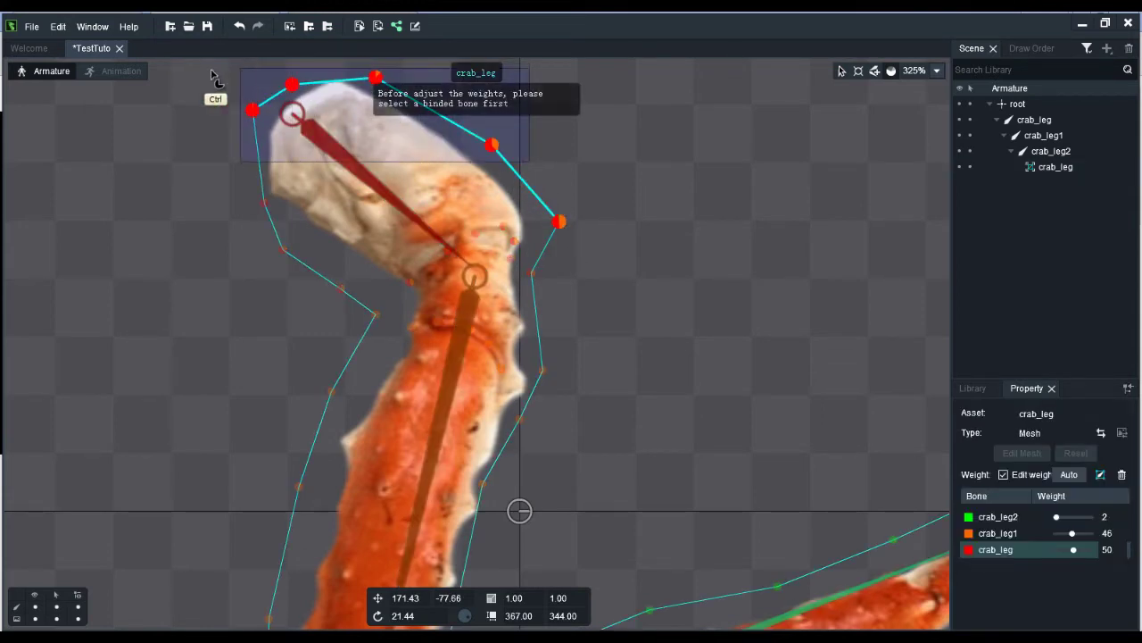
left_click(326, 161, "ctrl")
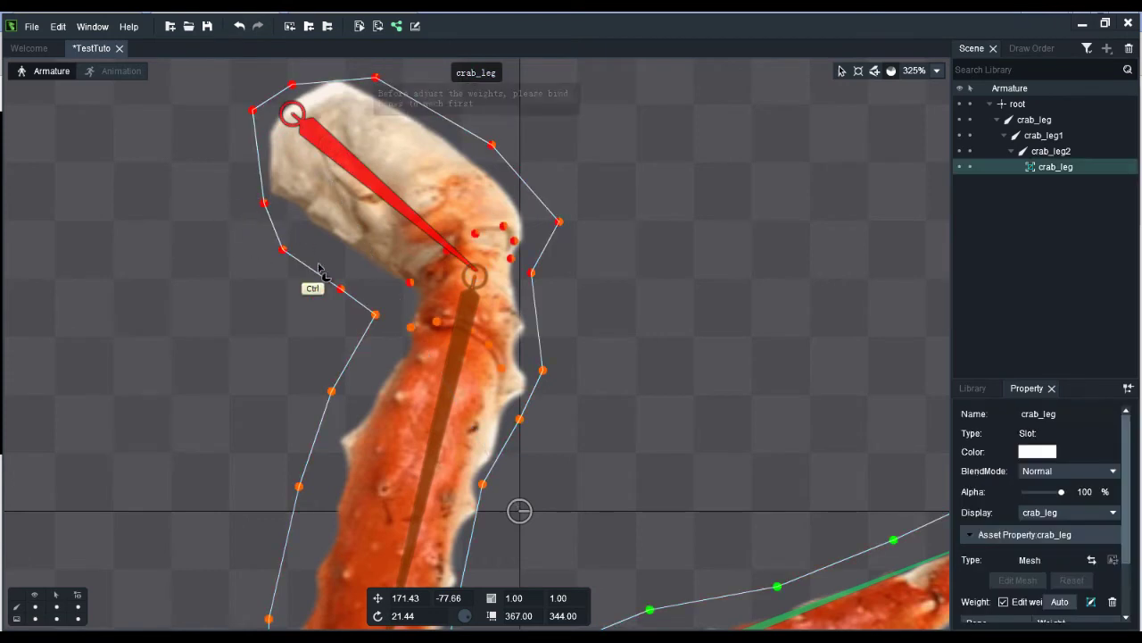
left_click(277, 222, "ctrl")
left_click(271, 212)
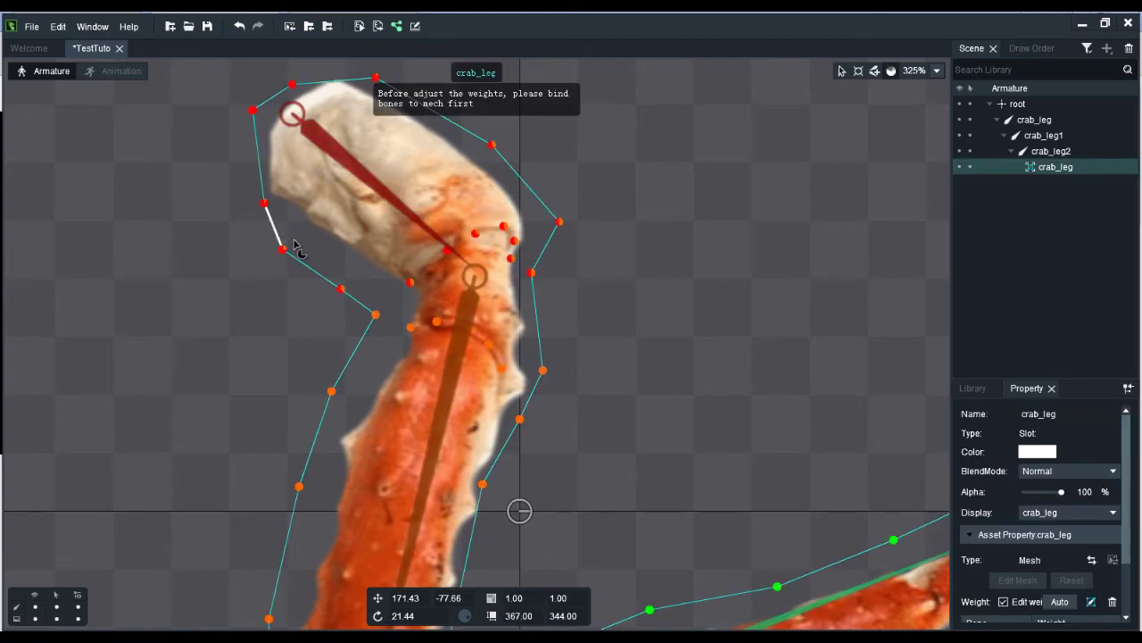
Select the upper segment's outline vertices and the upper row of crease vertices at its joint, and set their crab_leg weight to 100.
left_click(345, 152, "ctrl")
left_click(284, 250, "ctrl")
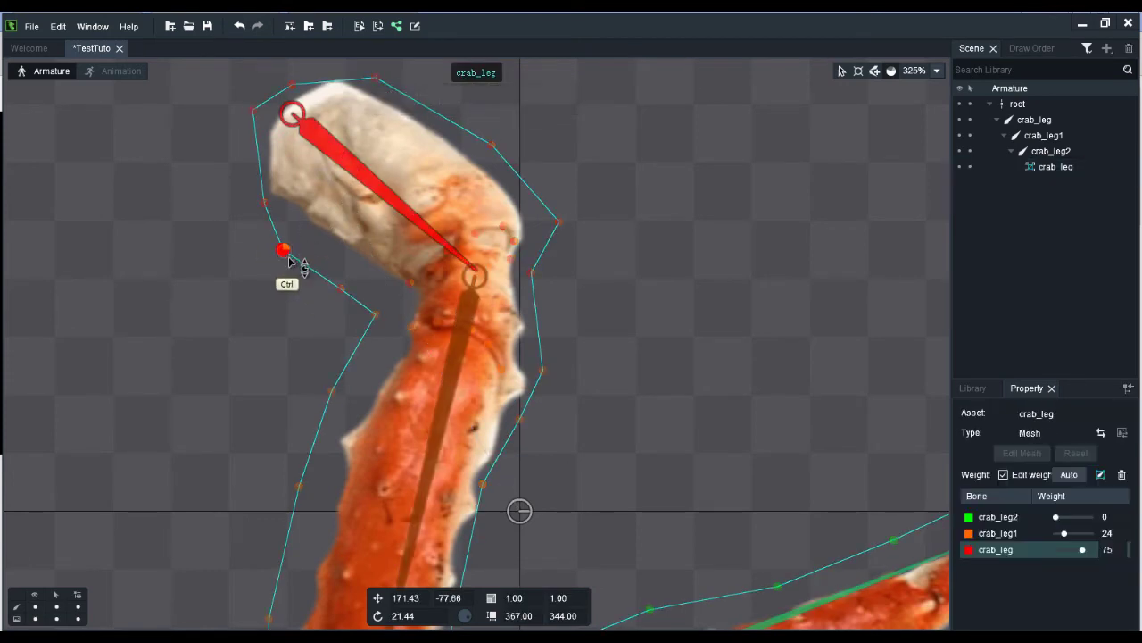
left_click_drag(245, 222, 473, 71)
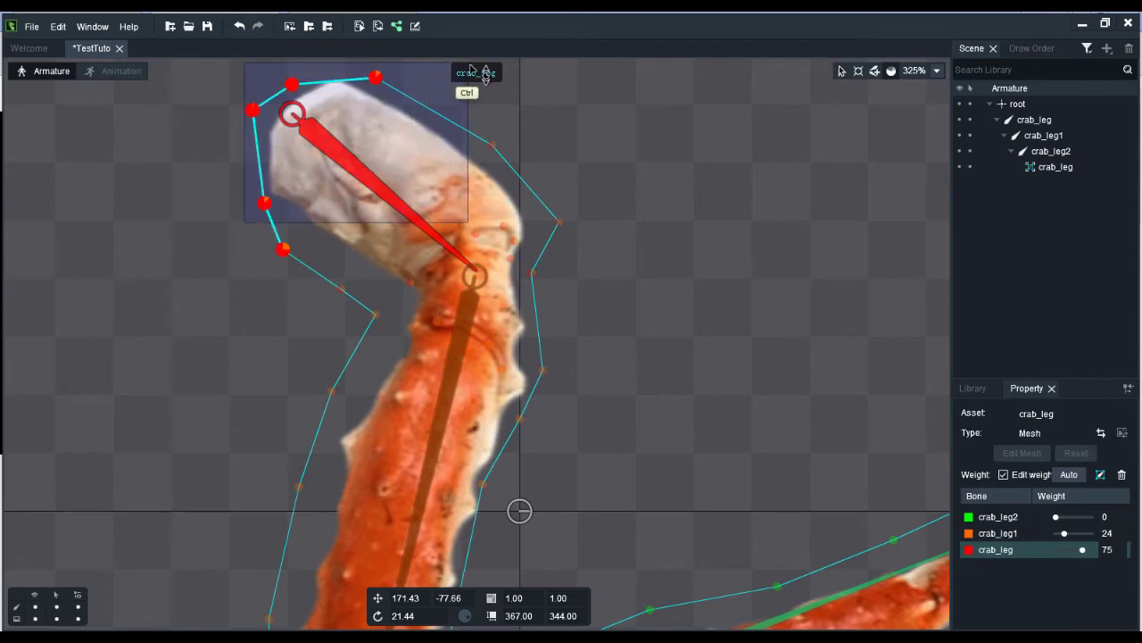
left_click(492, 144, "ctrl")
left_click(559, 221, "ctrl")
left_click(531, 272, "ctrl")
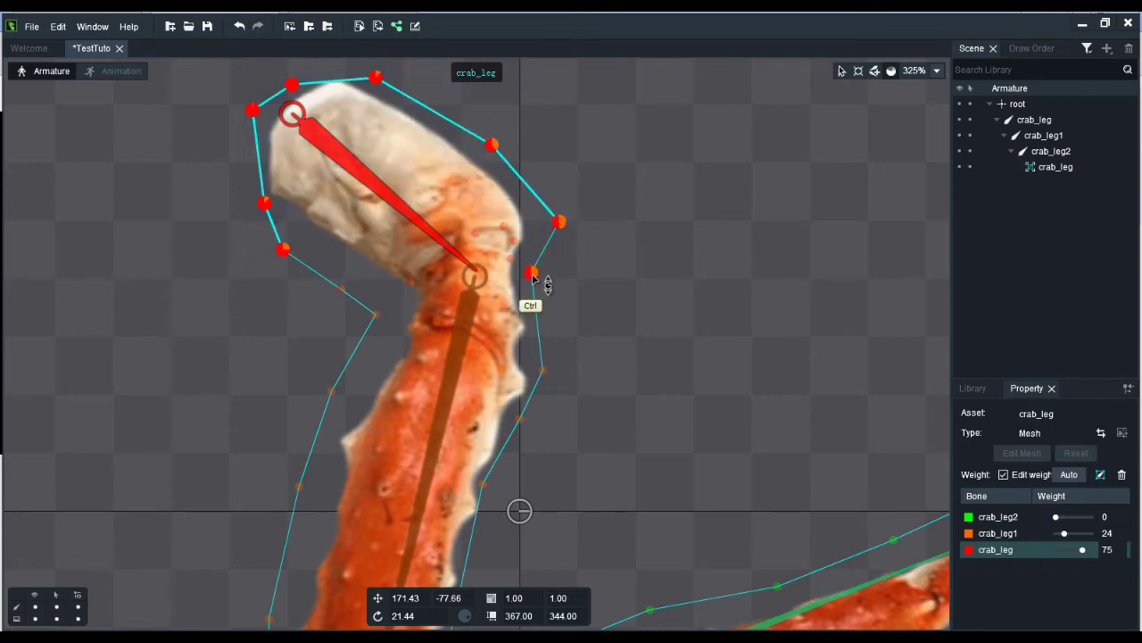
left_click(514, 241, "ctrl")
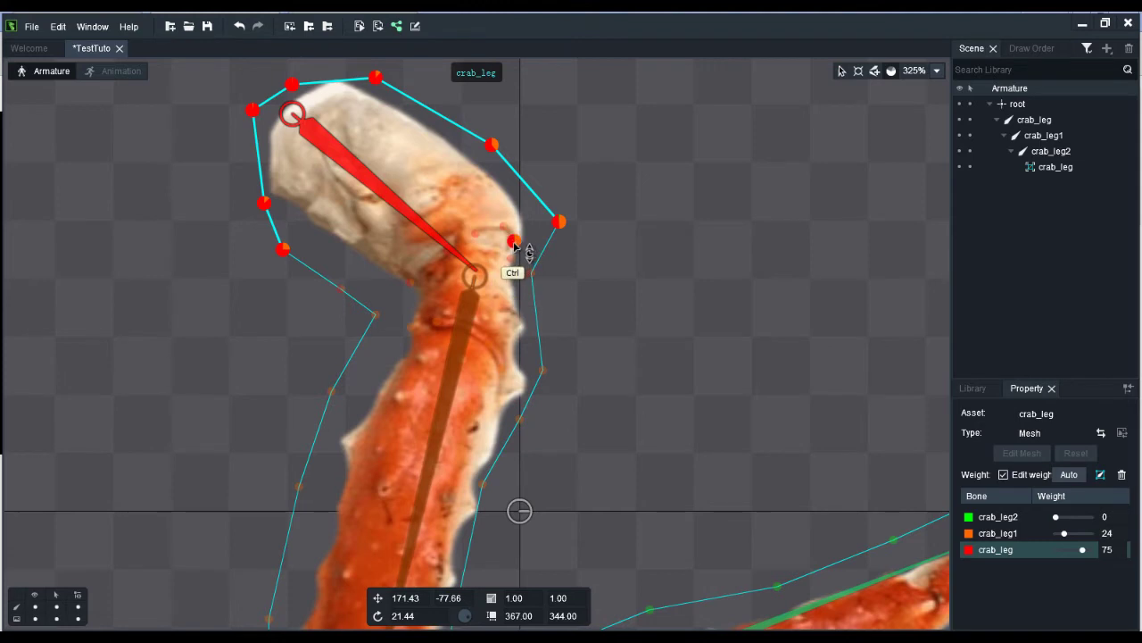
left_click(503, 227, "ctrl")
left_click(475, 234, "ctrl")
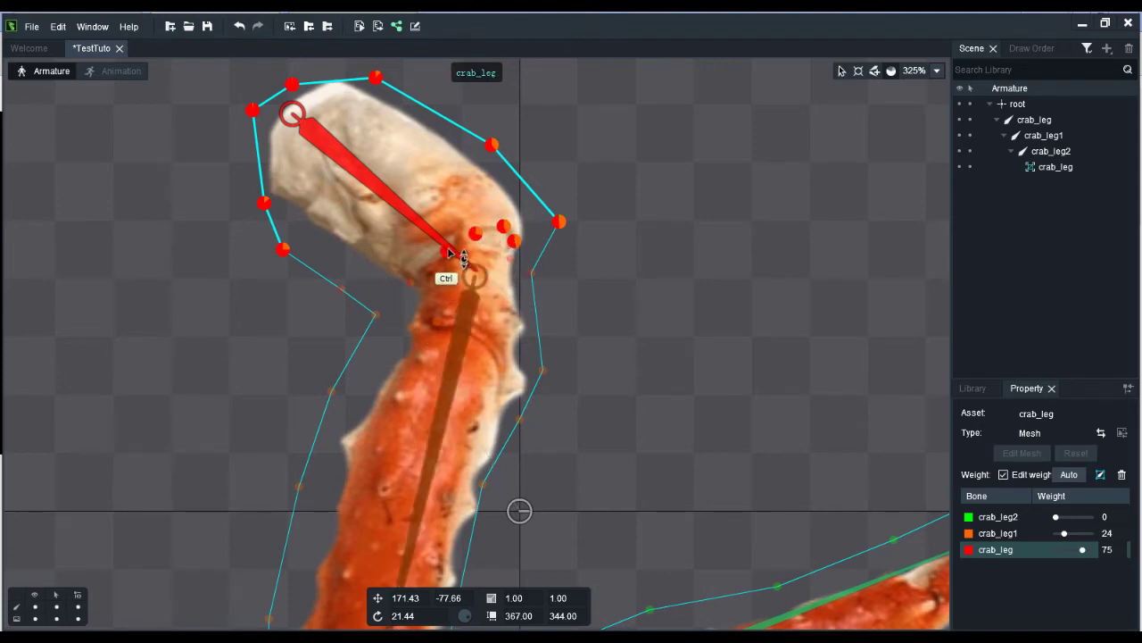
left_click(410, 282, "ctrl")
left_click(341, 288, "ctrl")
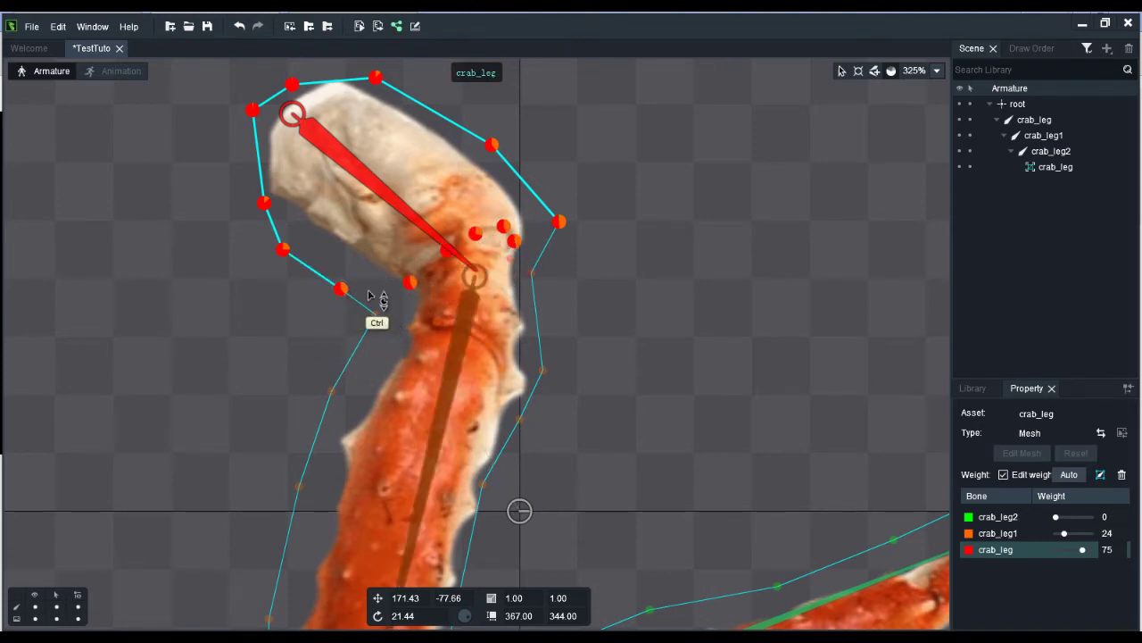
left_click_drag(410, 286, 424, 30)
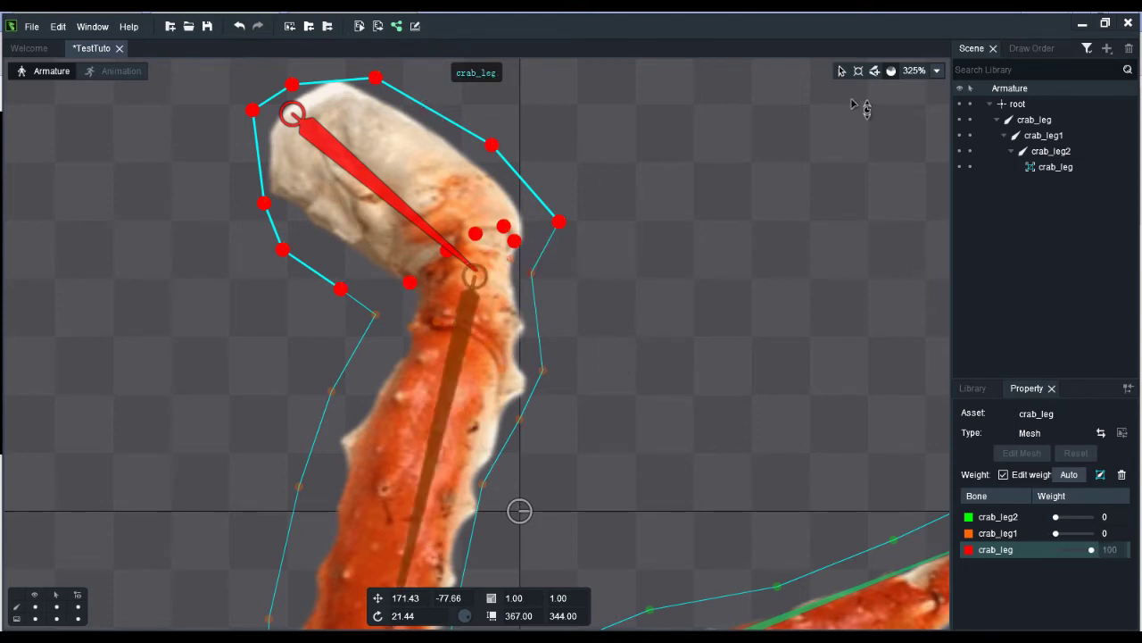
With the selection tool, test the joints by rotating crab_leg1 and crab_leg2, leaving crab_leg2 at about -103°.
left_click(841, 71)
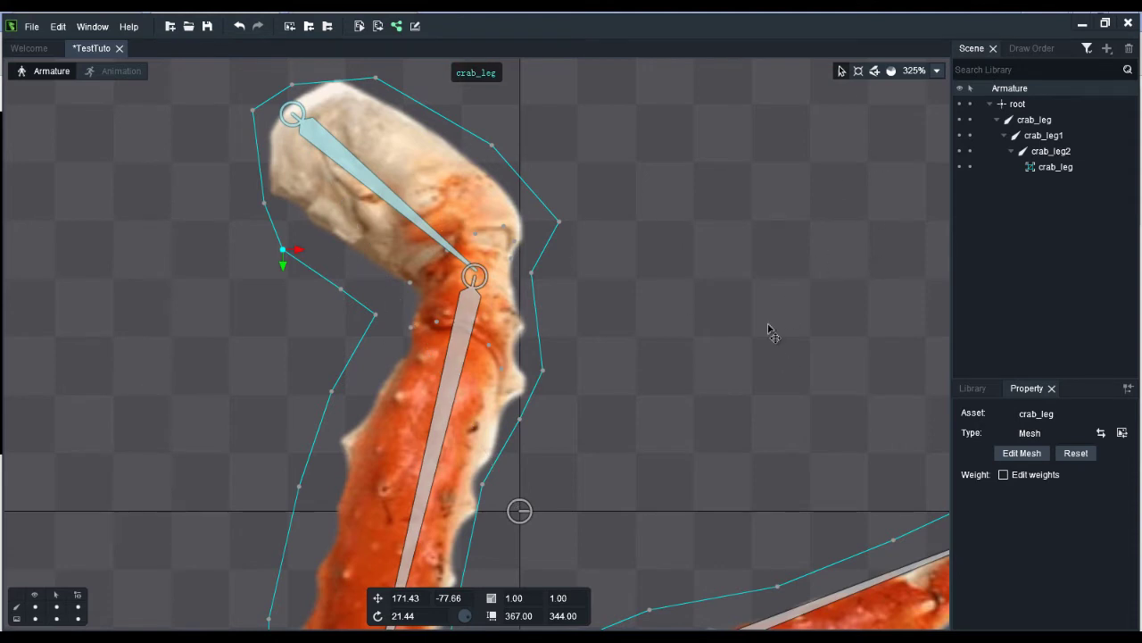
left_click(744, 427)
scroll(750, 439, "down", 5)
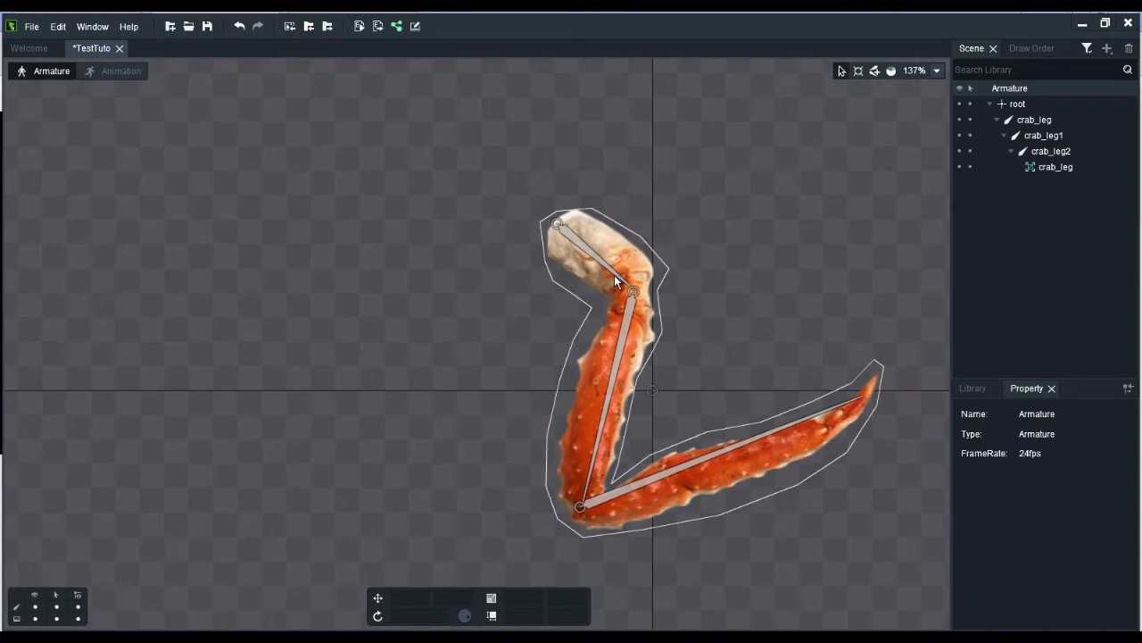
left_click(731, 453)
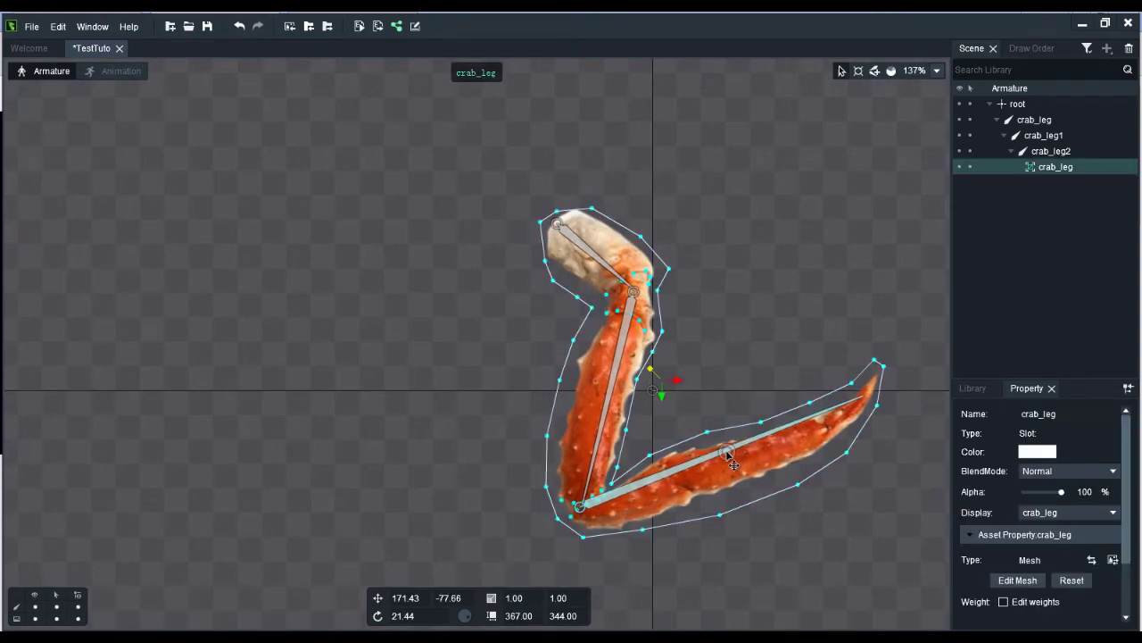
left_click(656, 486)
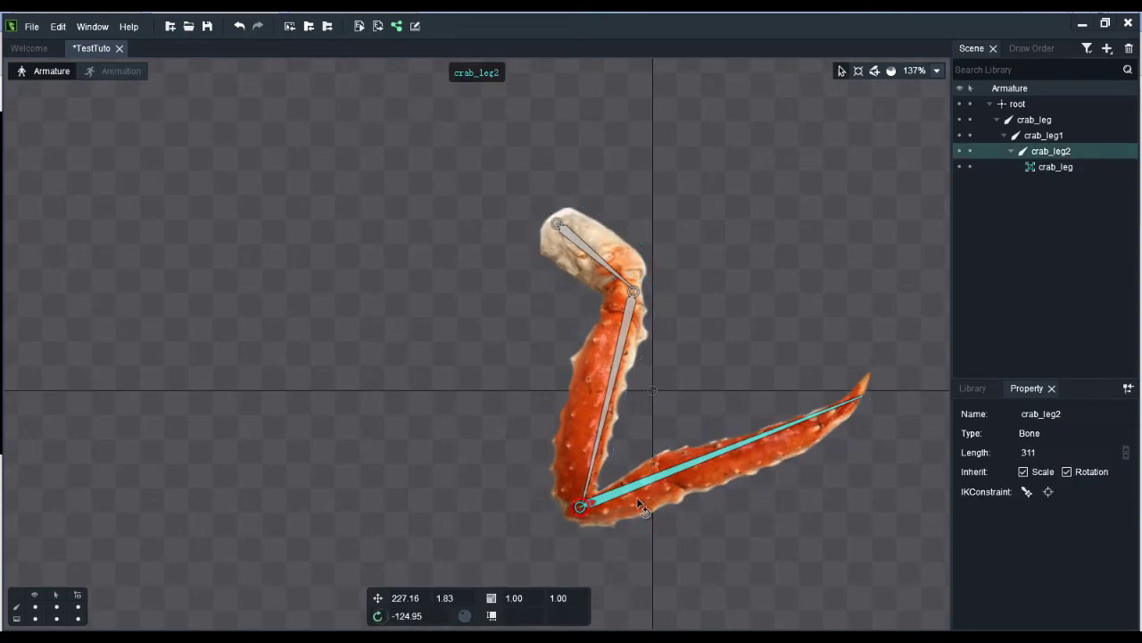
left_click_drag(718, 466, 656, 525)
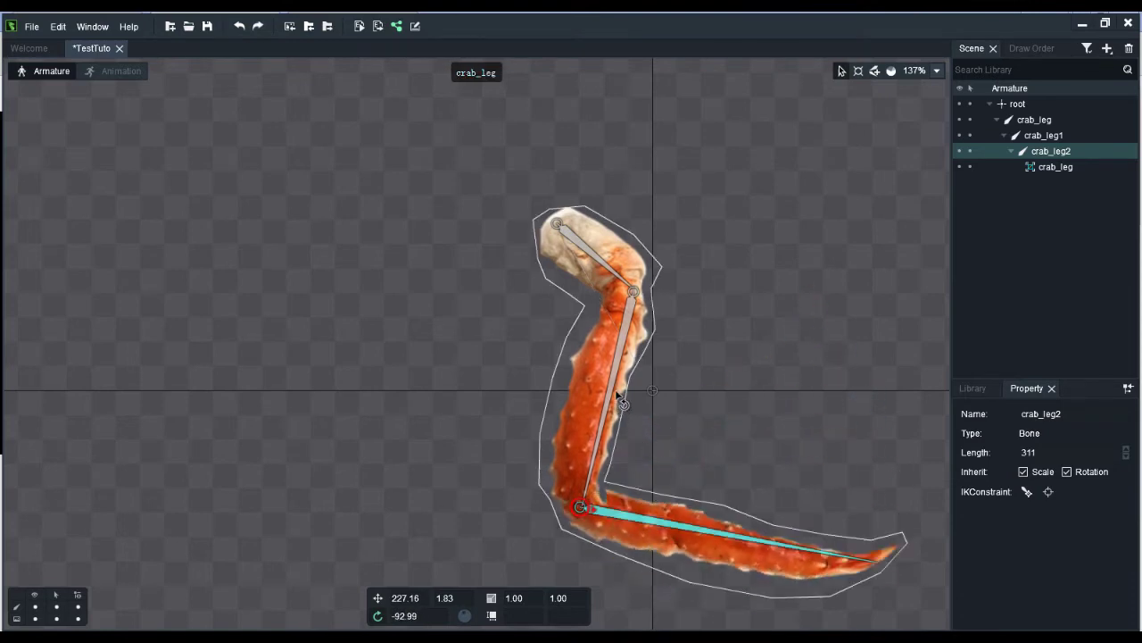
left_click_drag(616, 406, 752, 420)
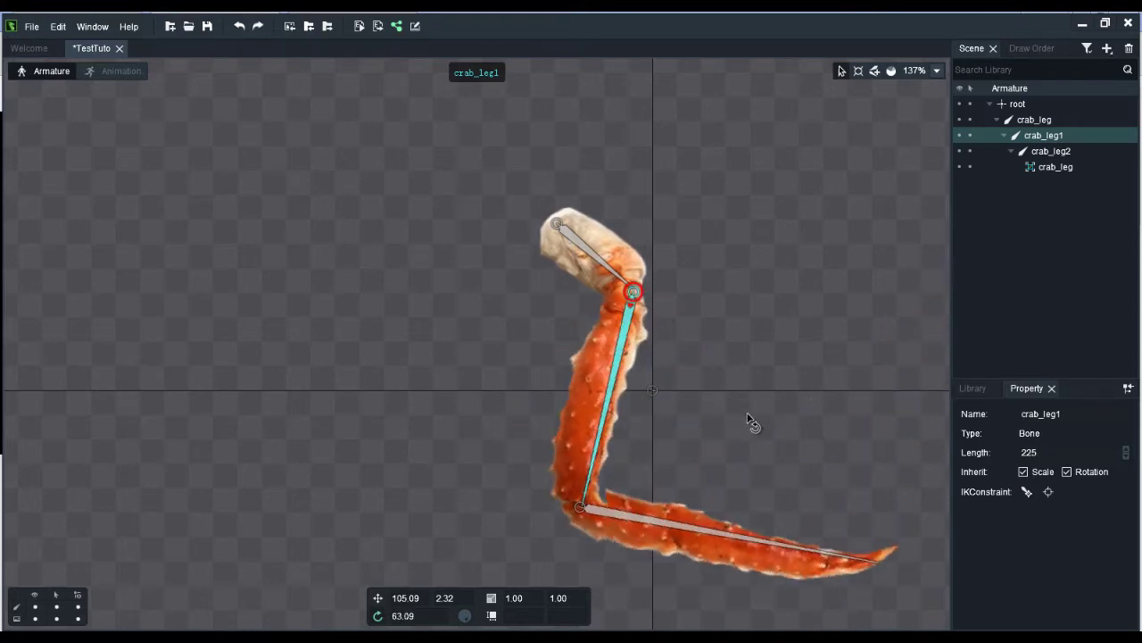
mouse_move(624, 513)
left_mouse_down()
mouse_move(610, 551)
mouse_move(641, 509)
left_mouse_up()
With the weight tool, raise the crab_leg1 weight of the claw-side crease vertex at the elbow's inner corner.
left_click(805, 224)
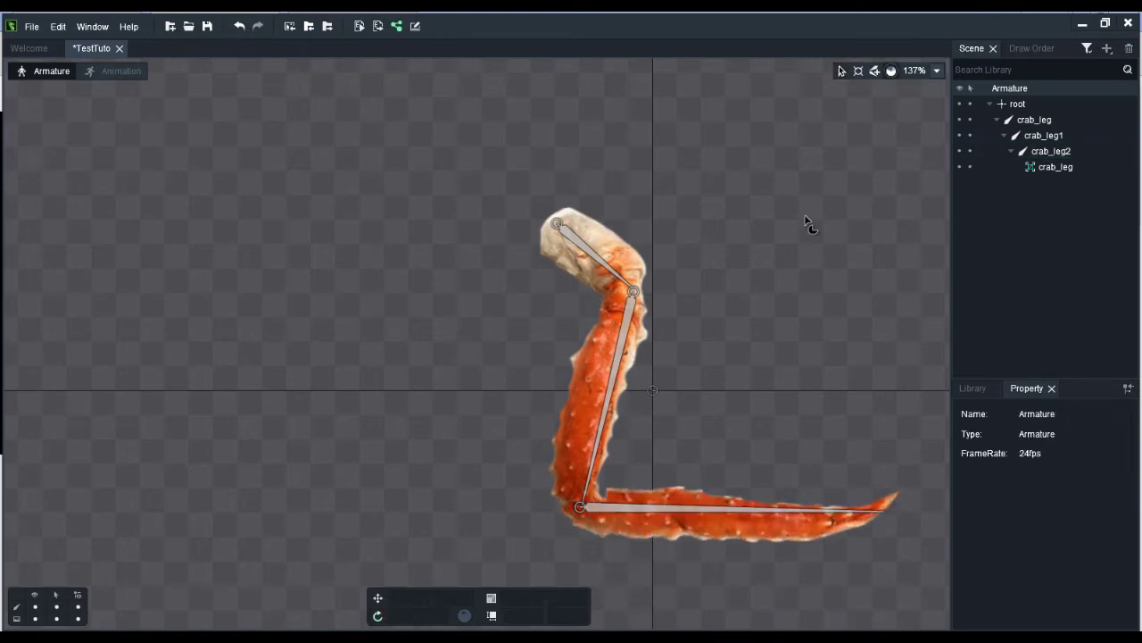
left_click(640, 507)
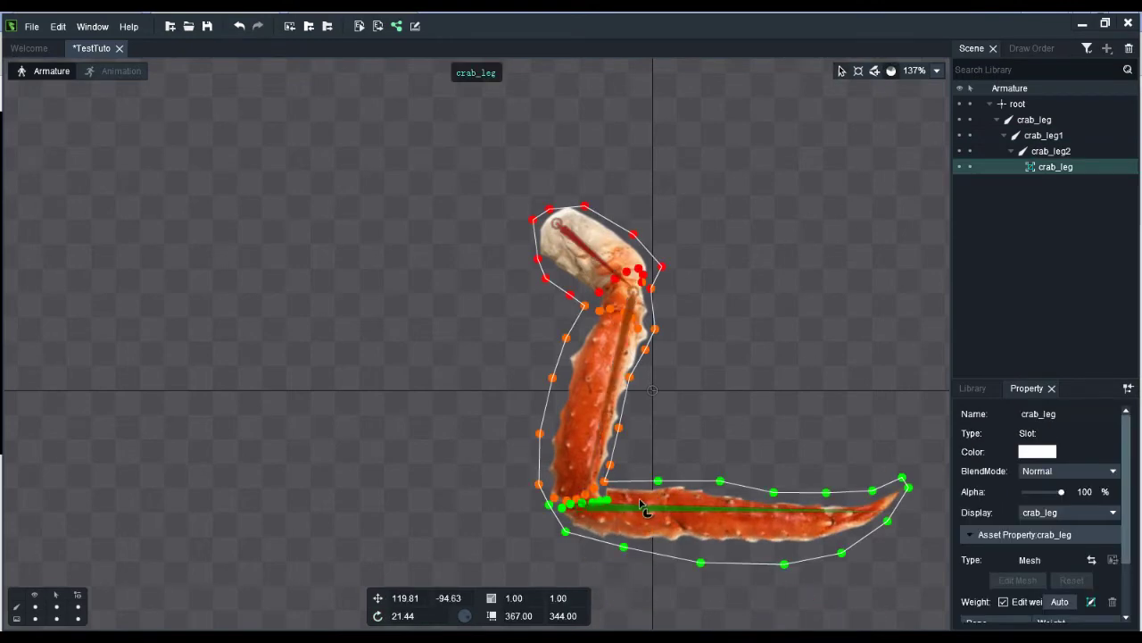
scroll(674, 274, "down", 4)
scroll(680, 390, "up", 5)
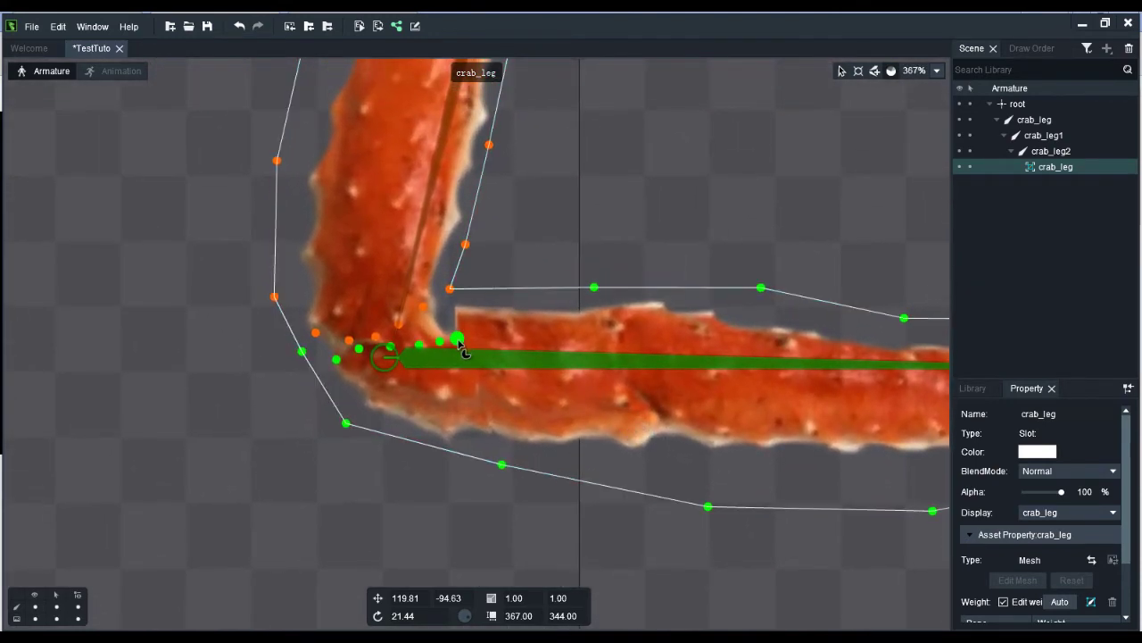
left_click(427, 241)
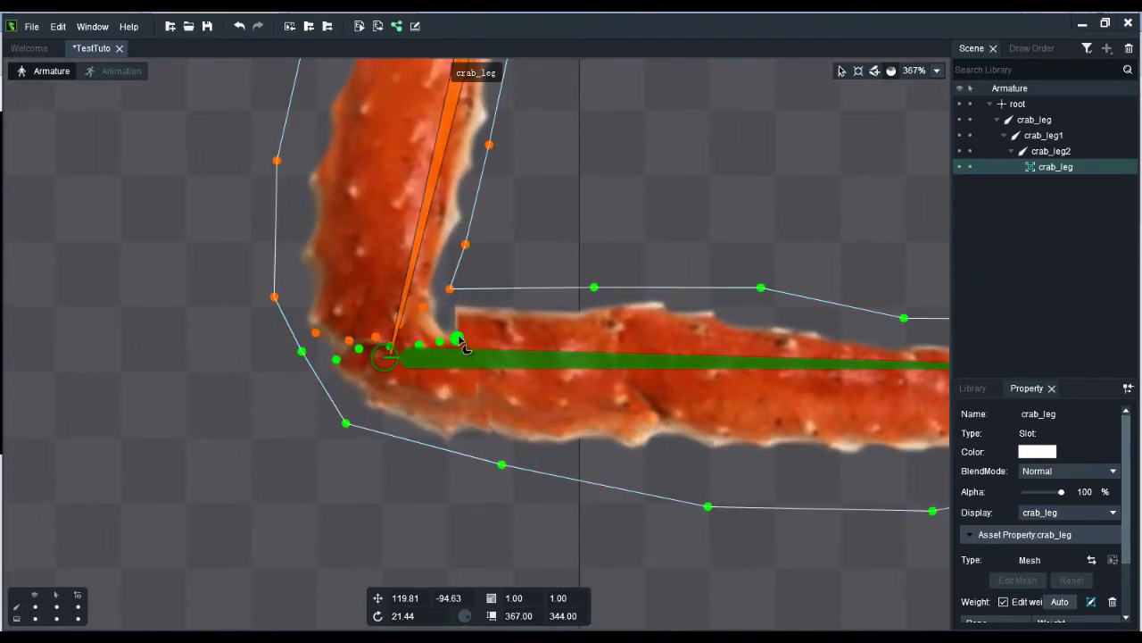
left_click(459, 341)
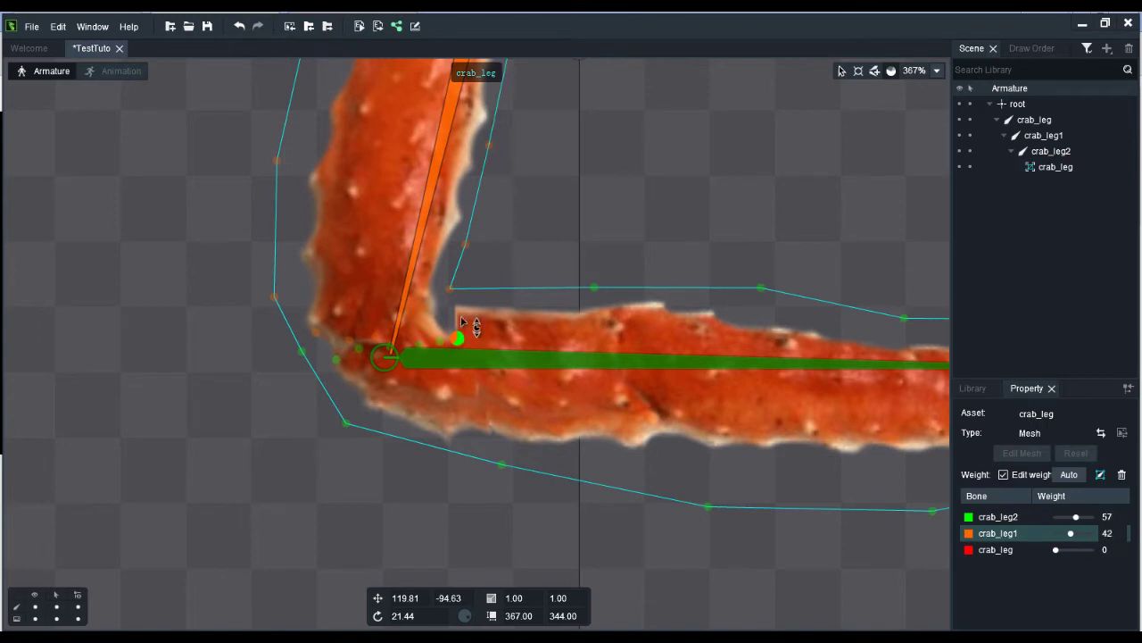
Return to the selection tool and rotate the crab_leg2 bone to about -119° to test the elbow bend.
left_click(842, 71)
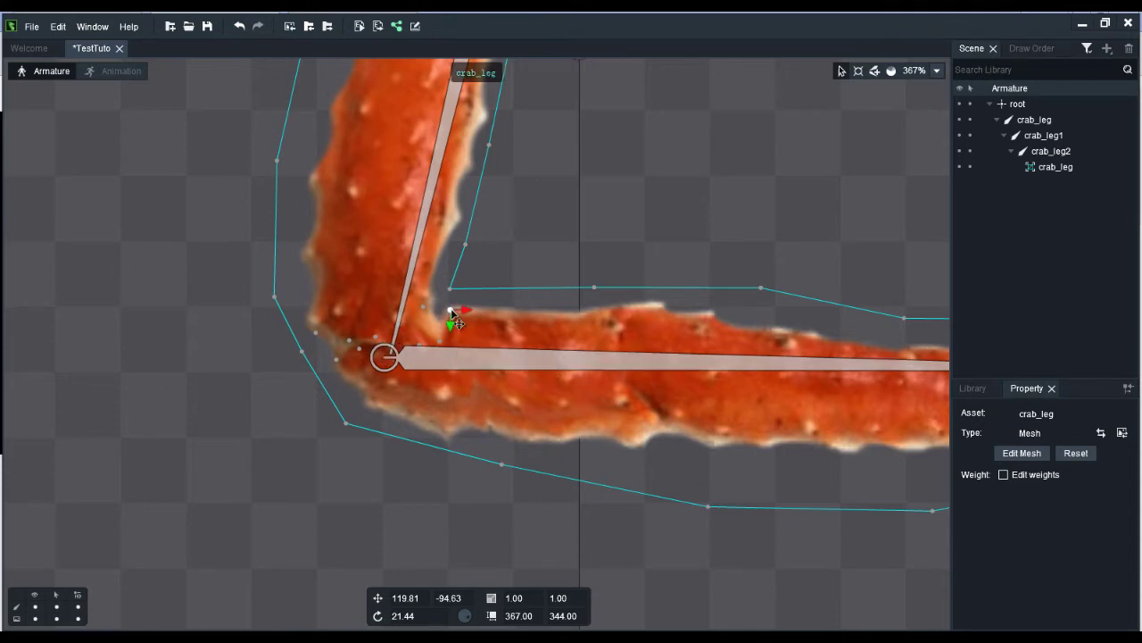
left_click(704, 362)
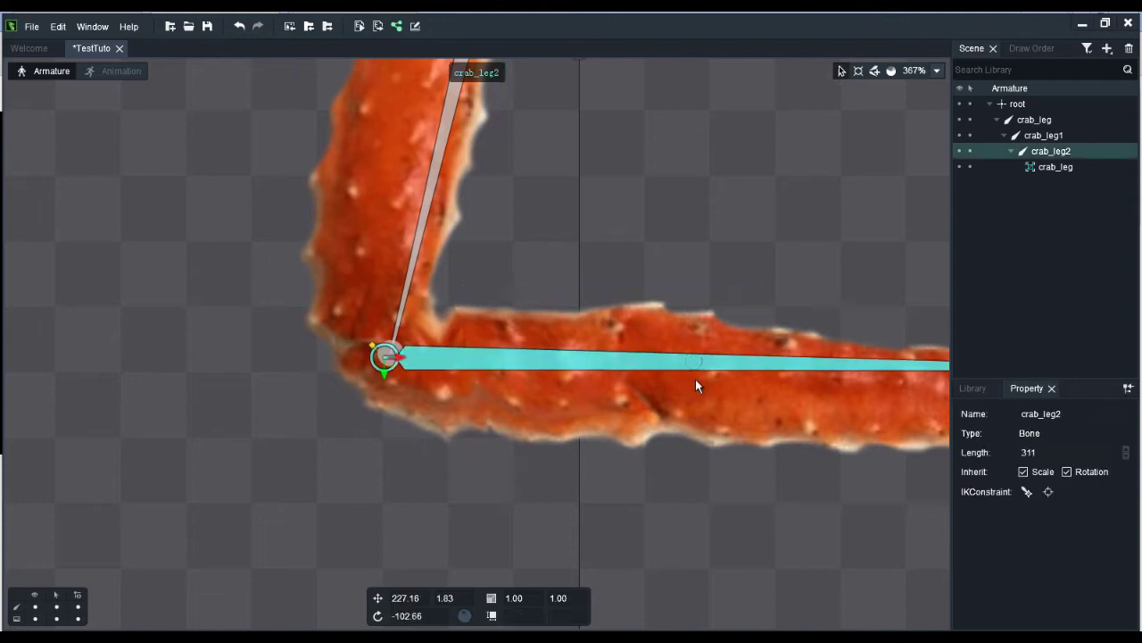
left_click(377, 617)
left_click_drag(668, 370, 714, 273)
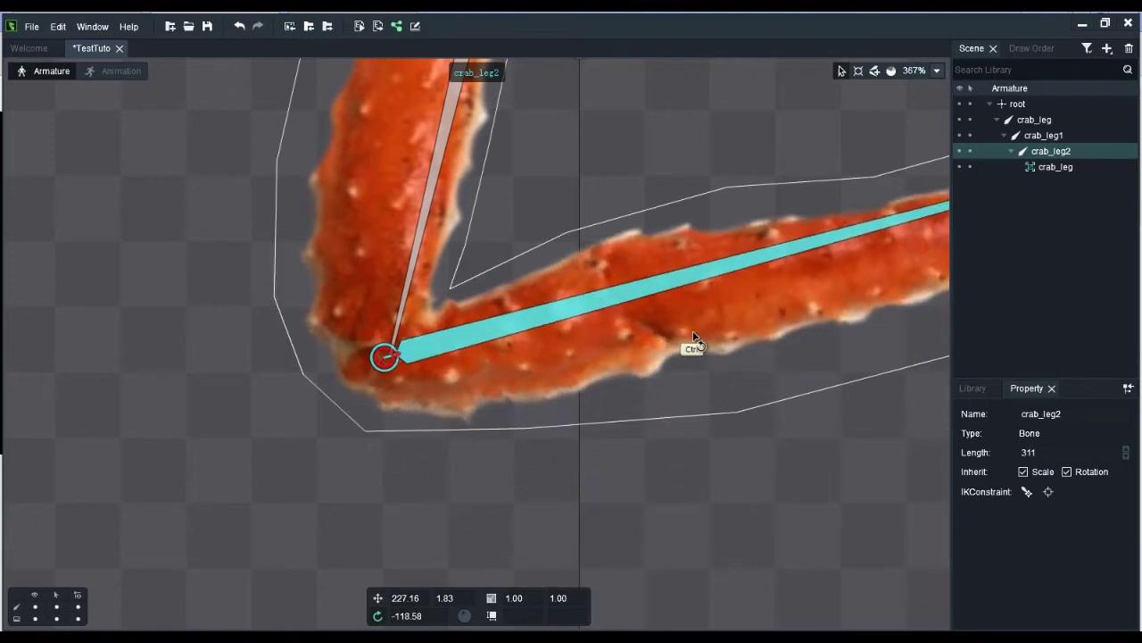
Undo the test rotation and set the crab_leg2 weight to 100 on the inner elbow's claw-side crease vertex and 34 on the corner outline vertex.
key("ctrl+z")
left_click(871, 109)
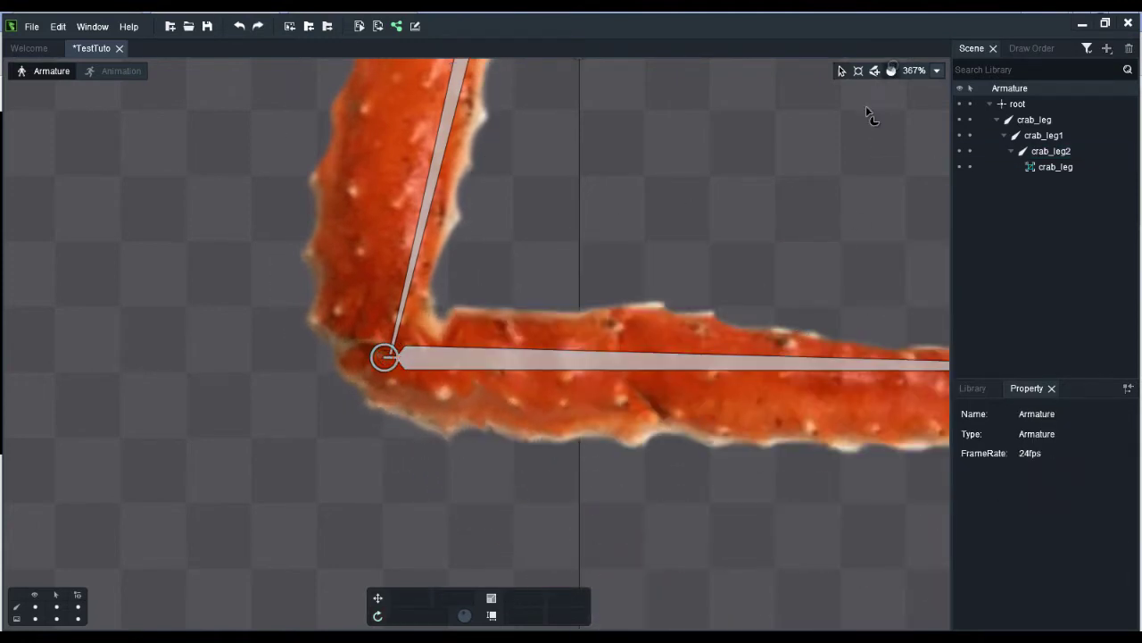
left_click(564, 320)
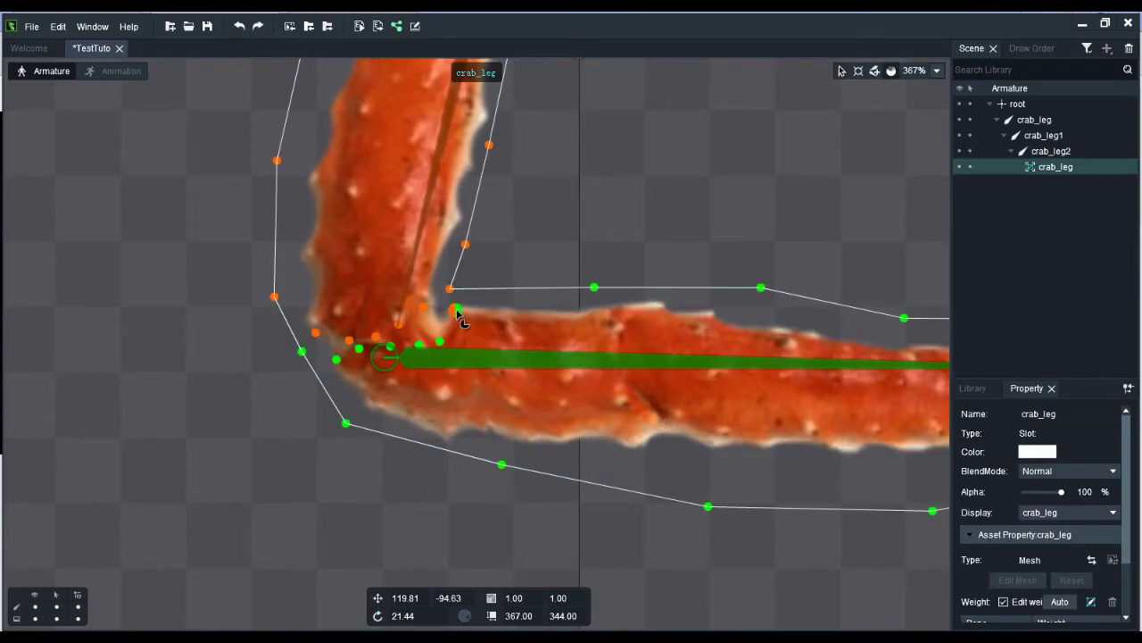
left_click(455, 354)
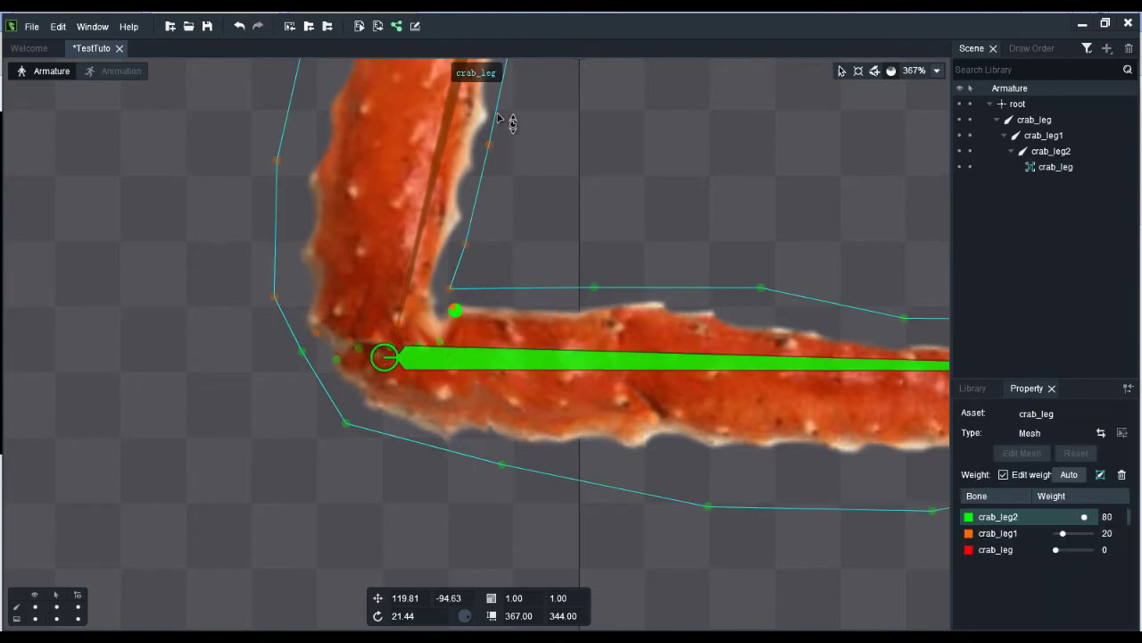
left_click_drag(498, 115, 546, 19)
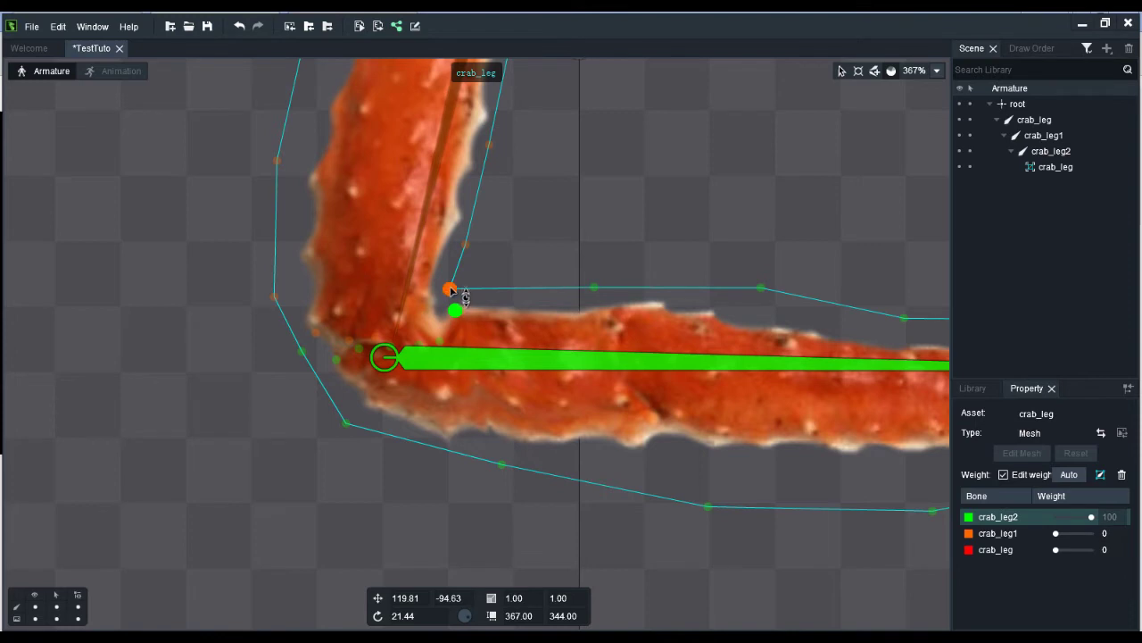
left_click(454, 291)
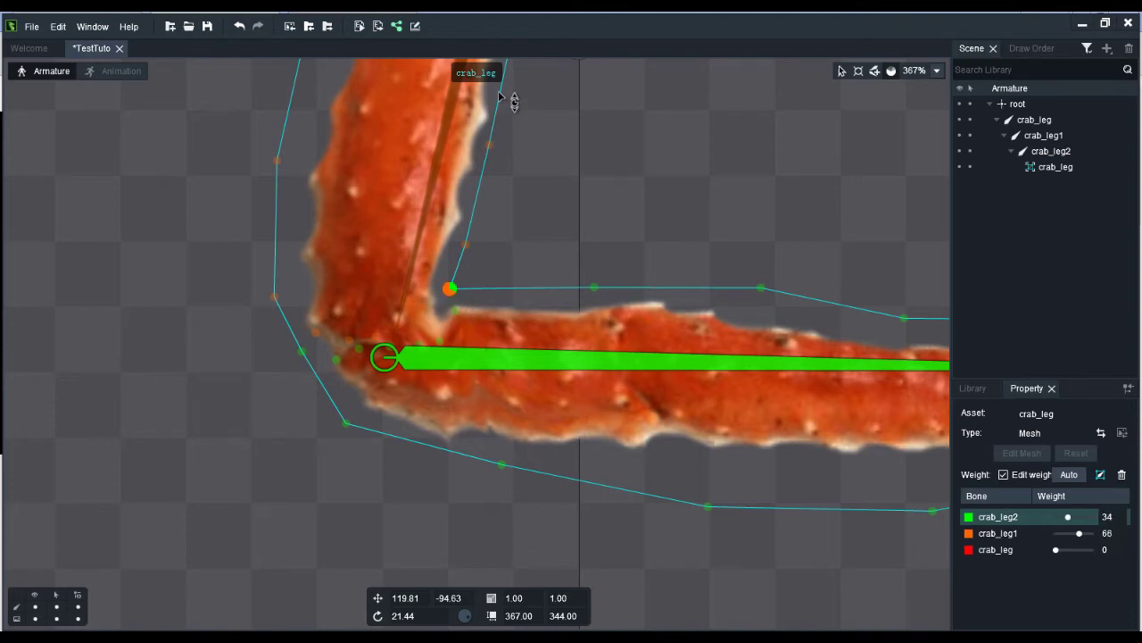
Return to the selection tool and rotate the crab_leg2 bone to about -107° to test the elbow bend.
left_click(841, 79)
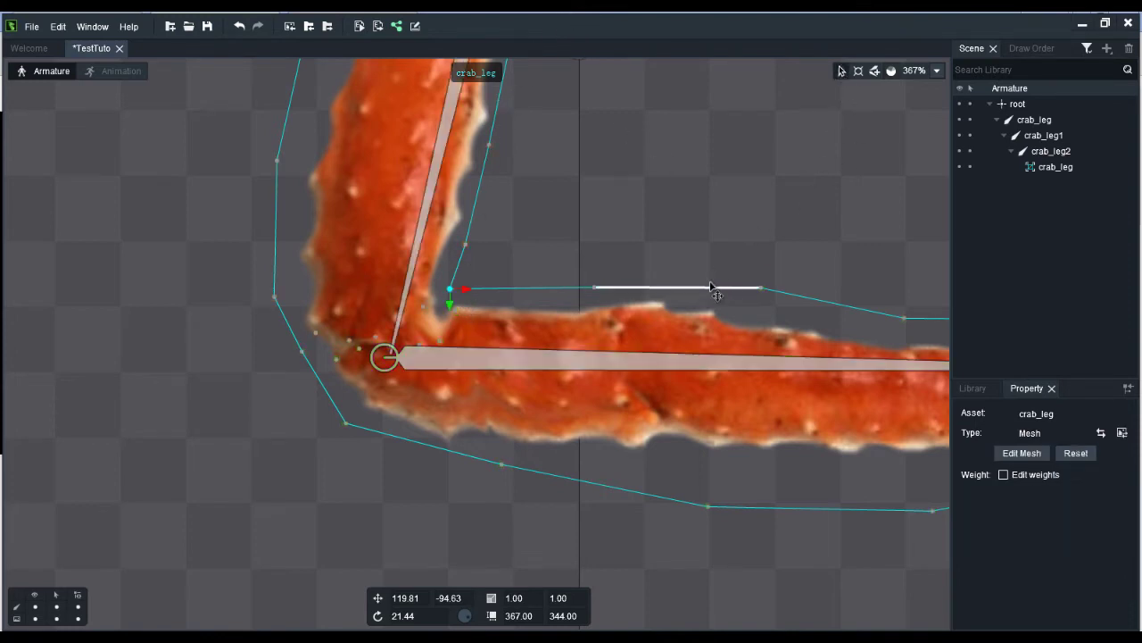
left_click(642, 366)
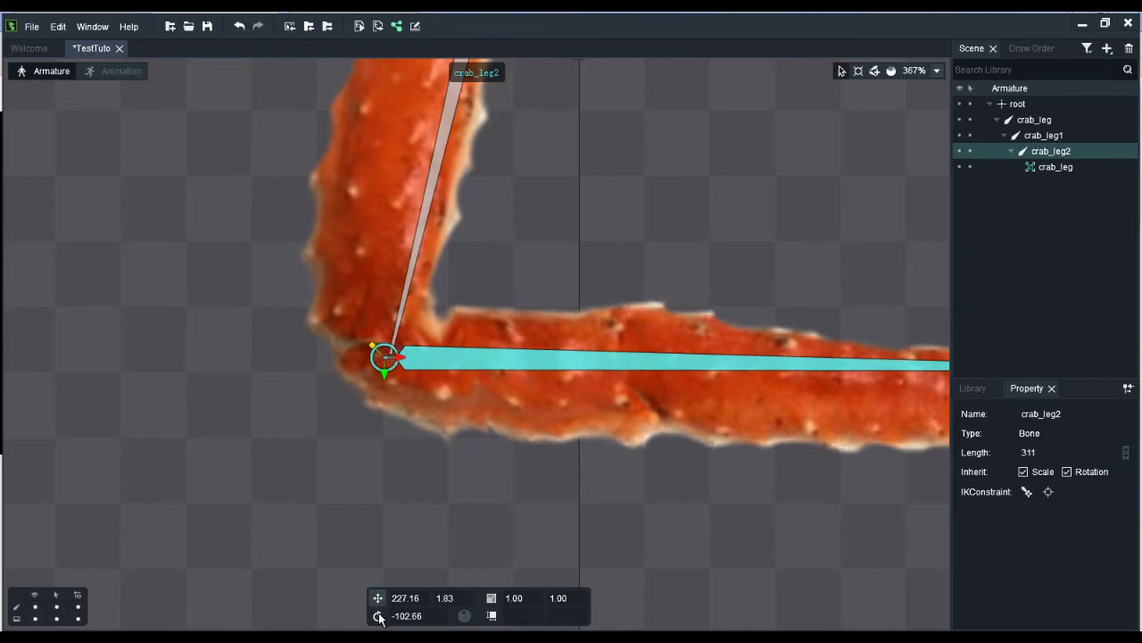
left_click_drag(615, 350, 681, 332)
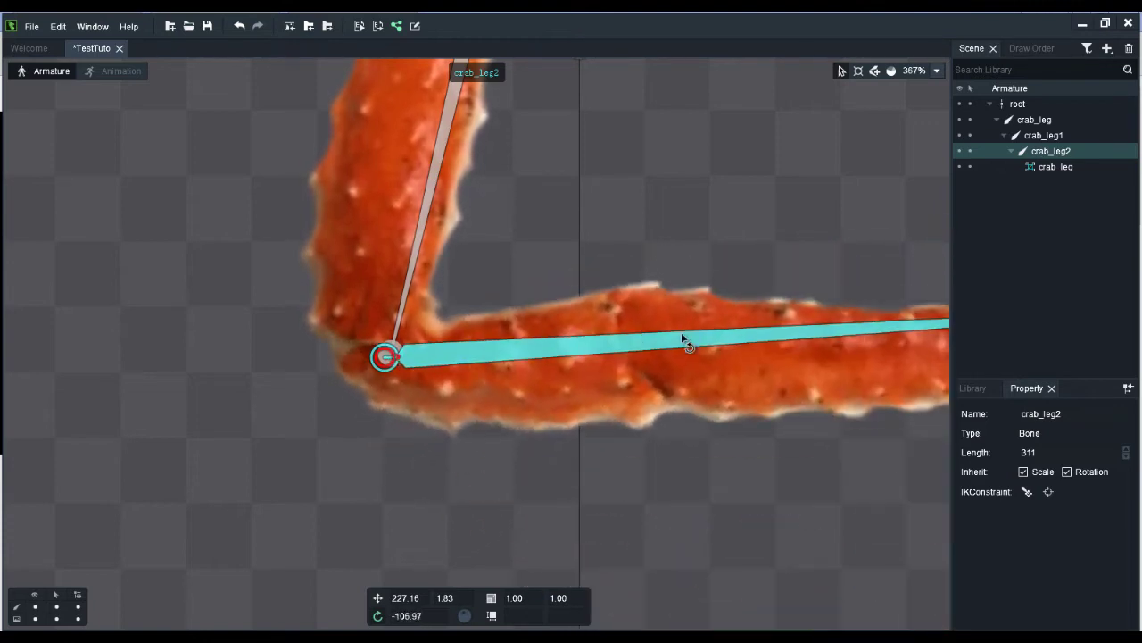
Examine the vertex weight colours across the whole leg mesh with the weight tool, and leave weight editing.
left_click(890, 74)
left_click(514, 337)
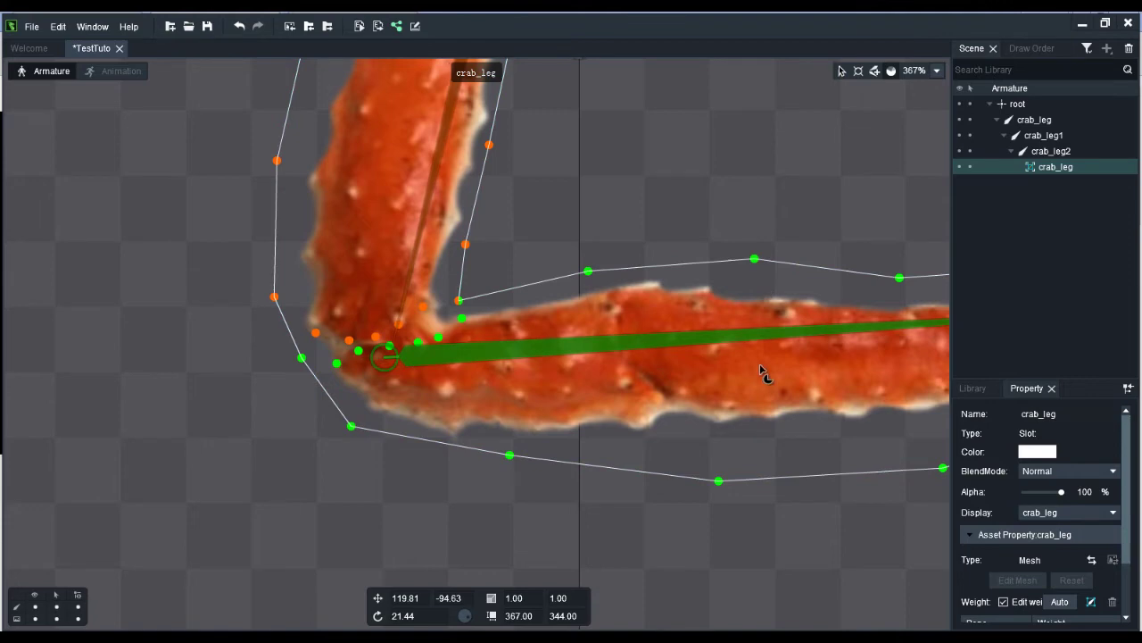
scroll(763, 373, "down", 5)
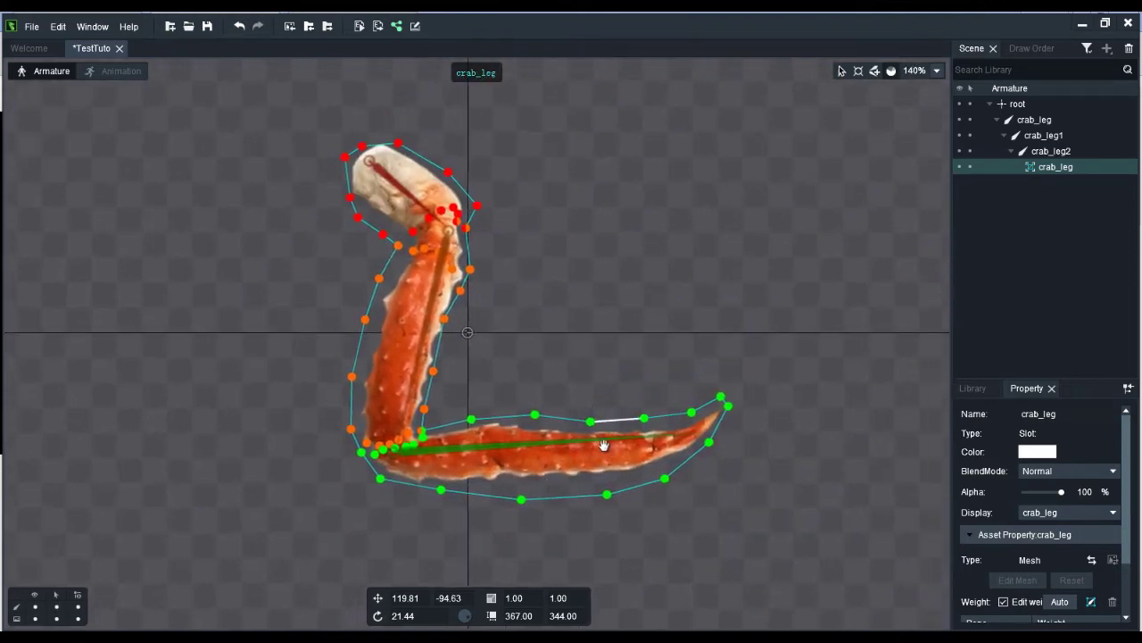
key("Escape")
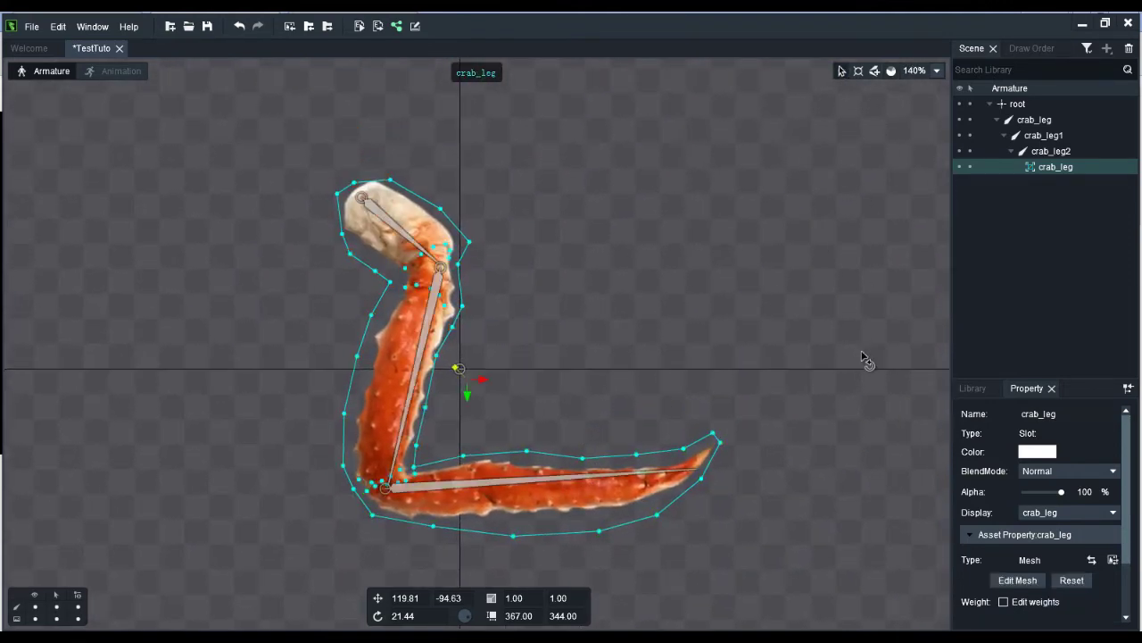
Add one IK constraint to the crab_leg and crab_leg1 bones together and a separate IK constraint to the crab_leg2 bone.
key("Up")
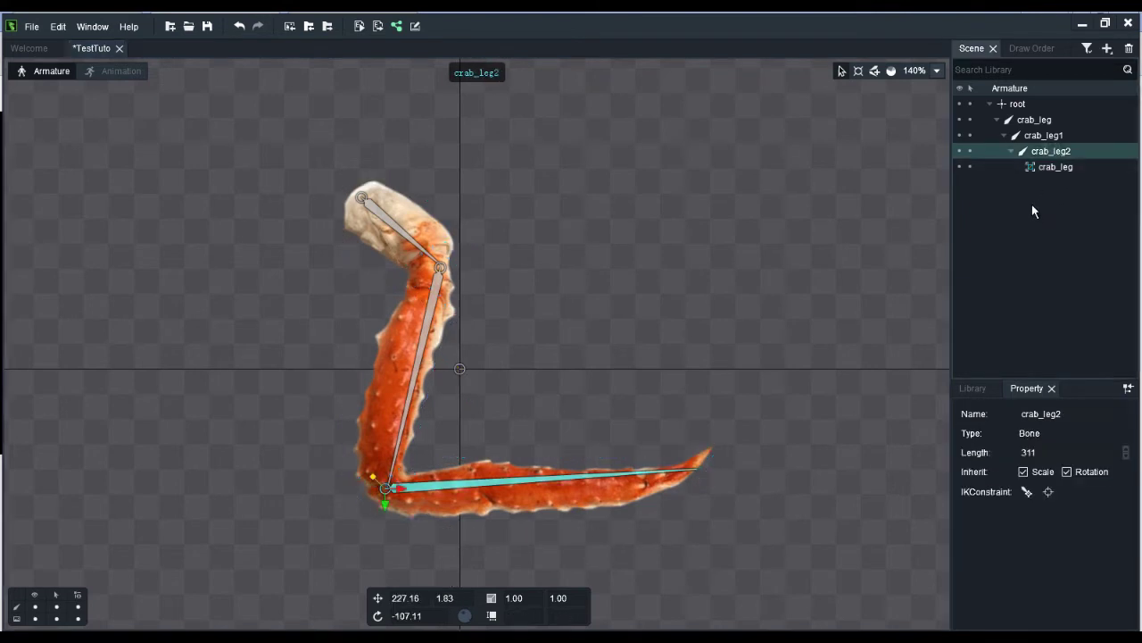
left_click(1056, 138)
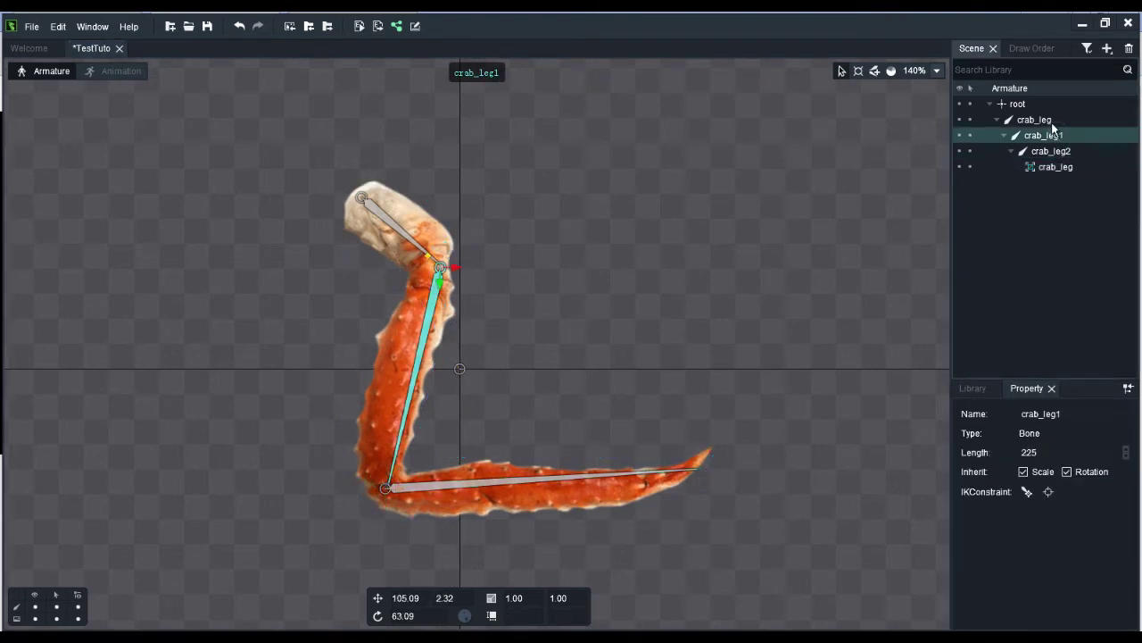
left_click(1044, 121)
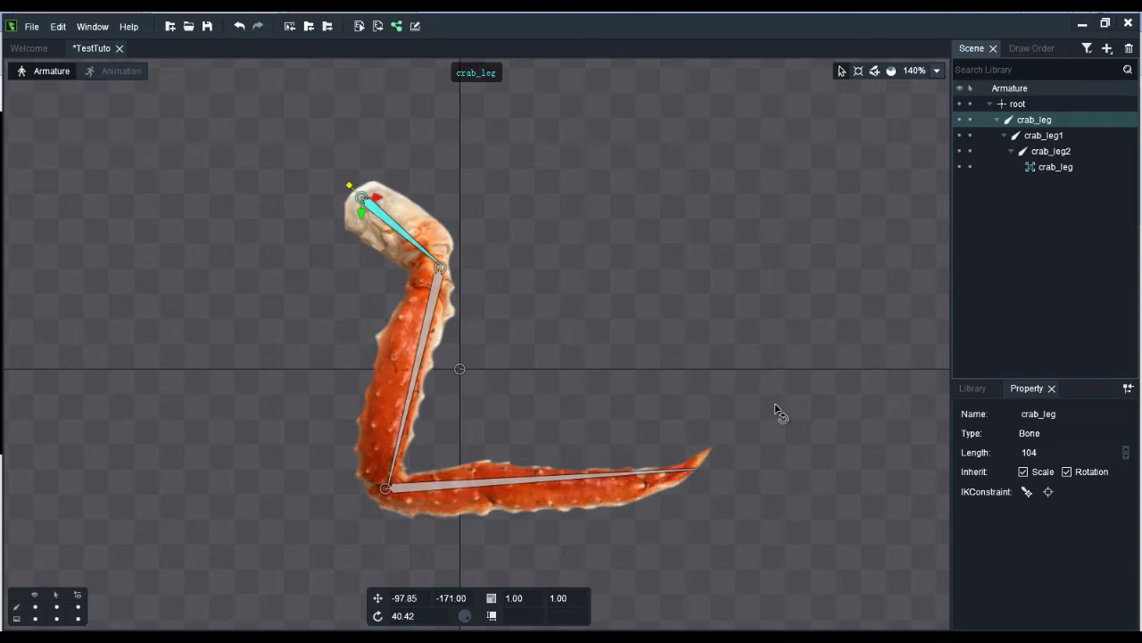
left_click(1050, 138, "ctrl")
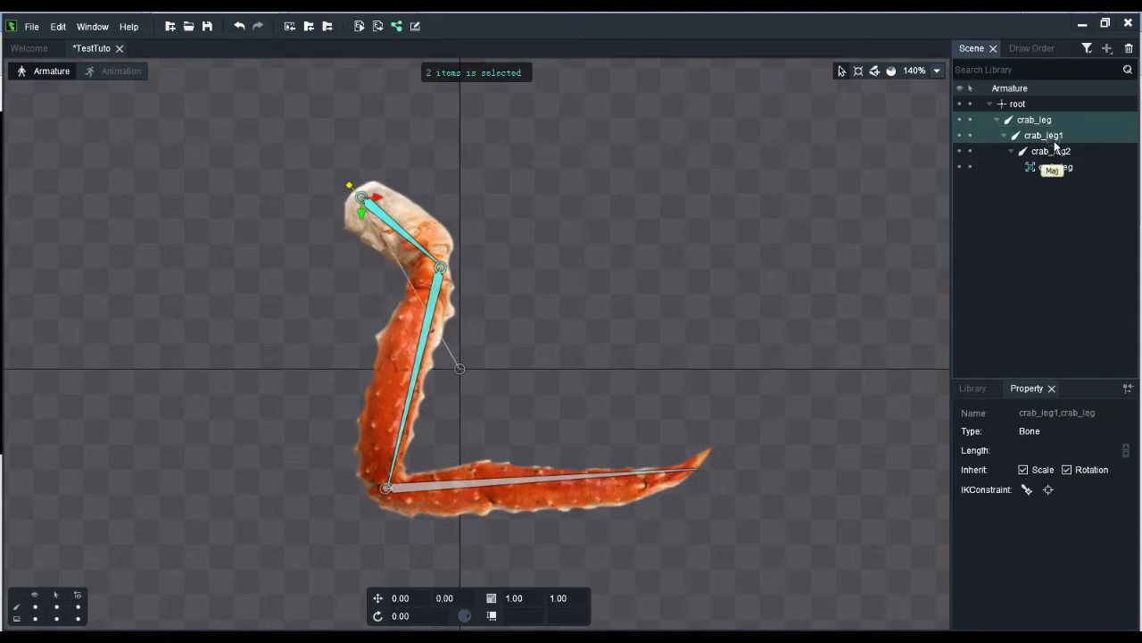
left_click(1027, 491)
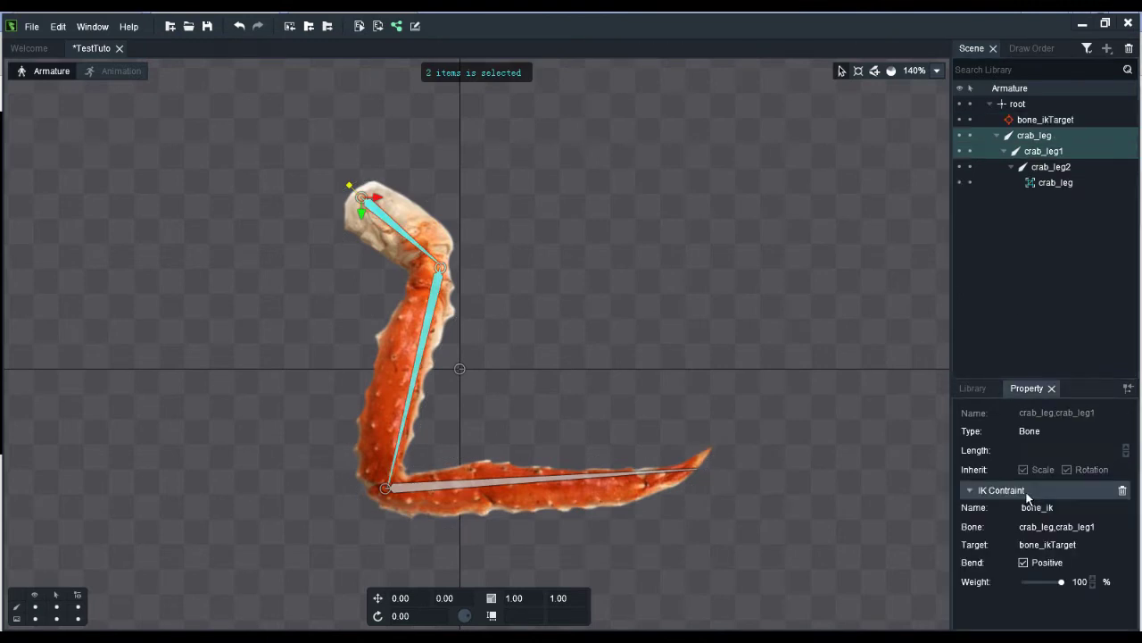
left_click(591, 483)
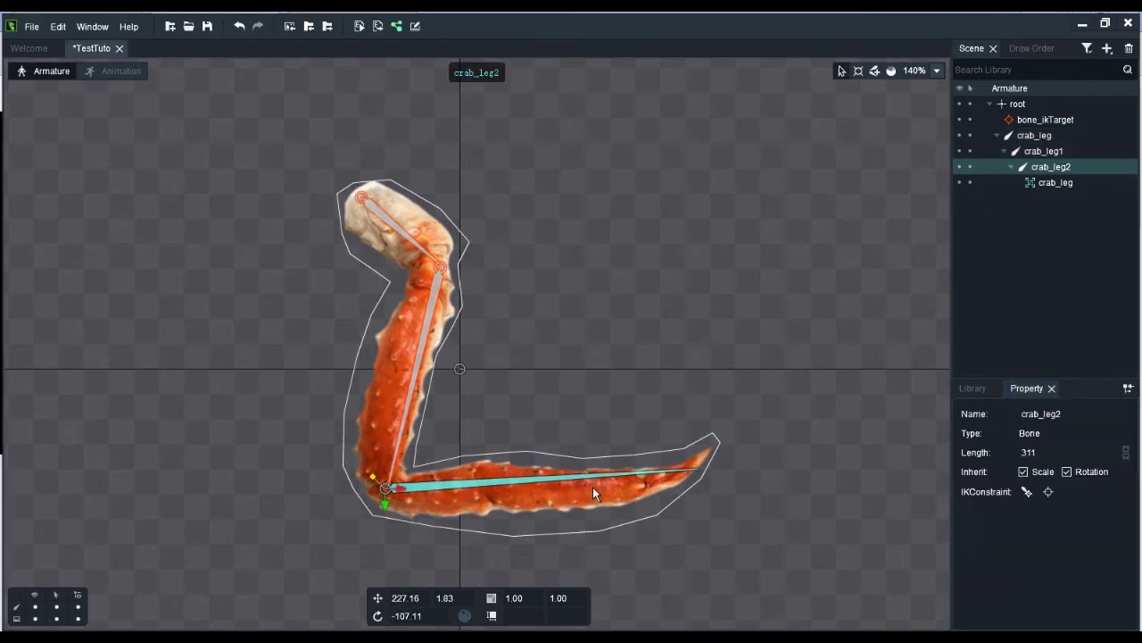
left_click(1026, 492)
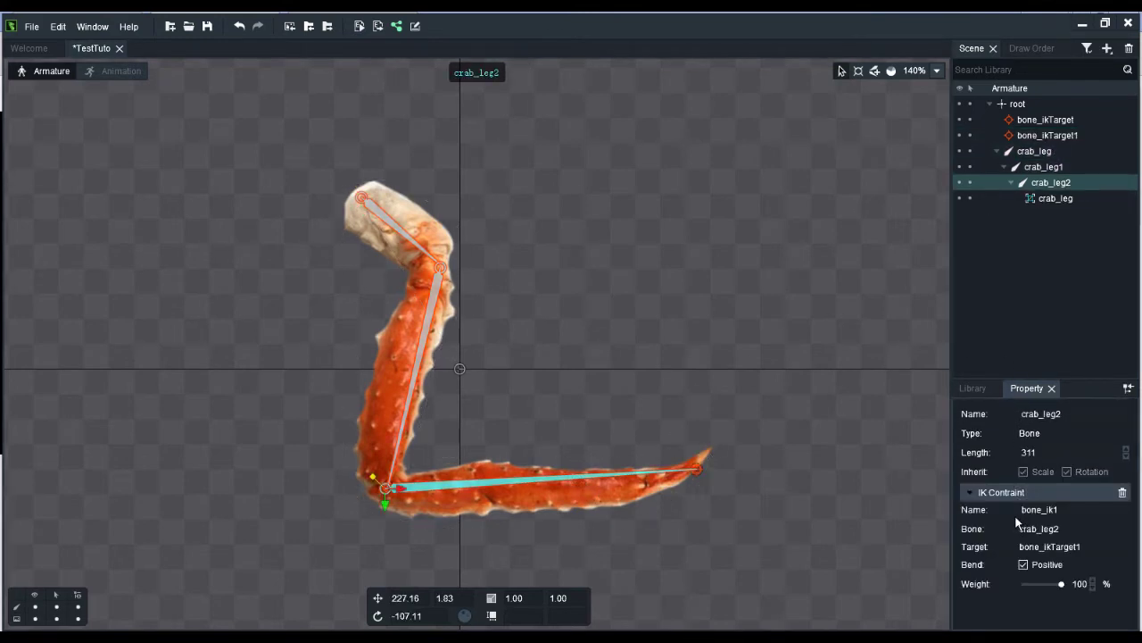
Check which bones each IK target controls and parent bone_ikTarget under bone_ikTarget1 in the scene hierarchy.
left_click(1038, 121)
left_click(1045, 138)
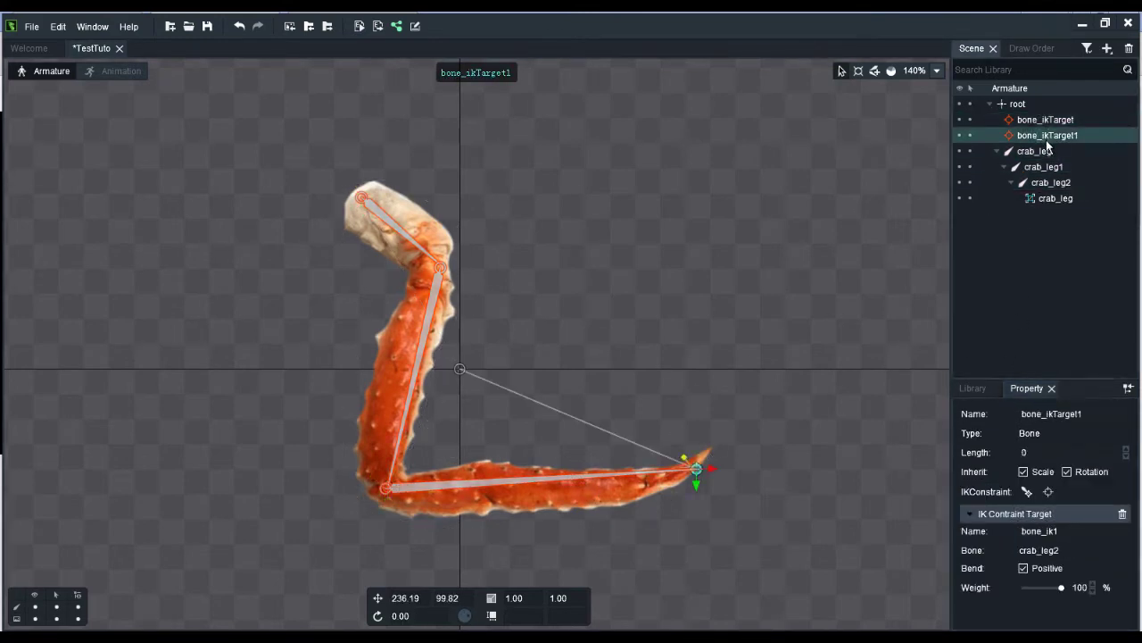
left_click(1046, 122)
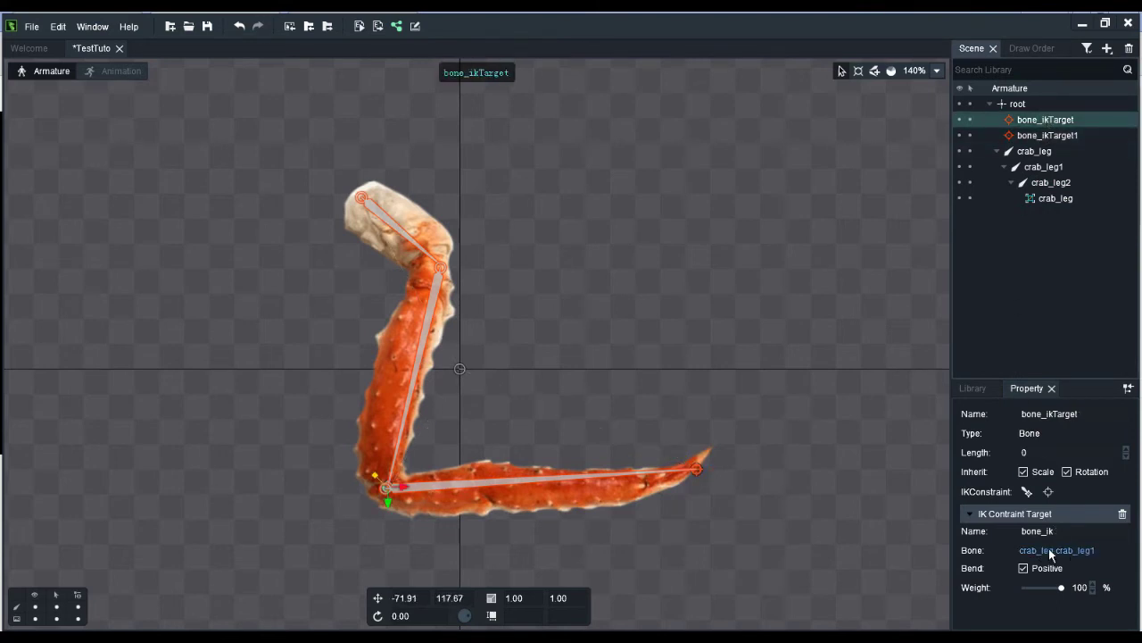
left_click(1044, 134)
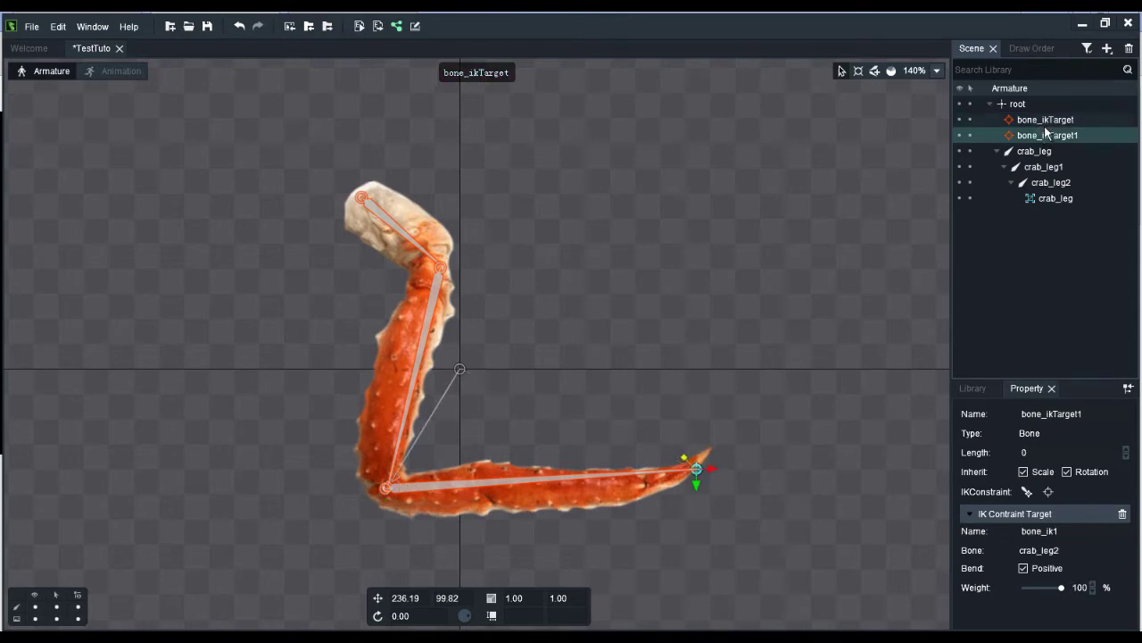
left_click(1046, 122)
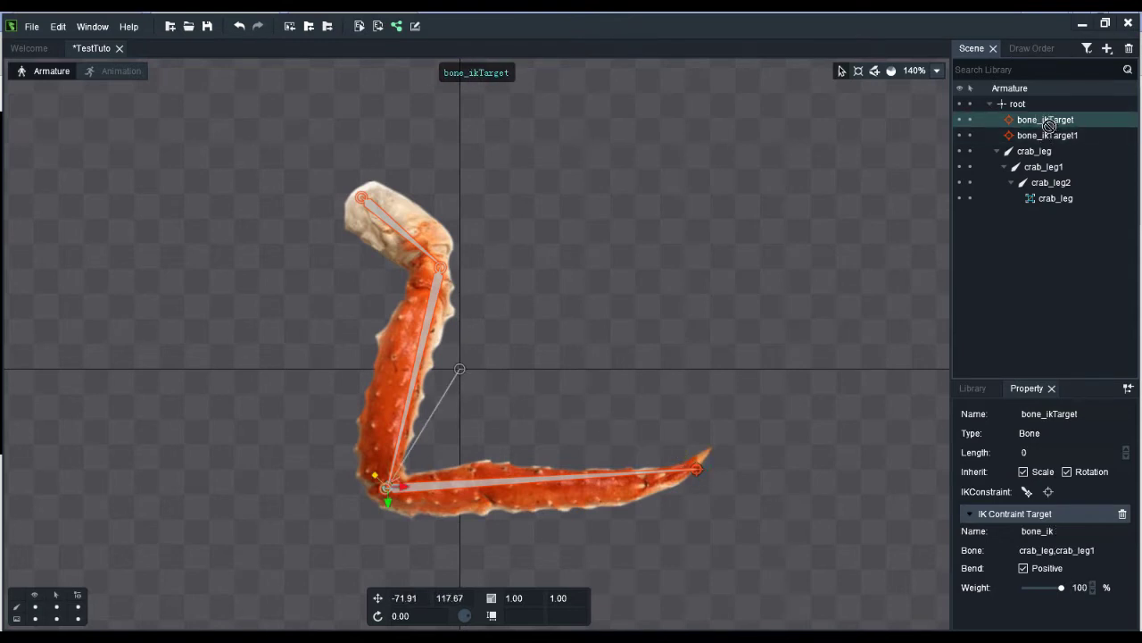
left_click_drag(1049, 125, 1052, 136)
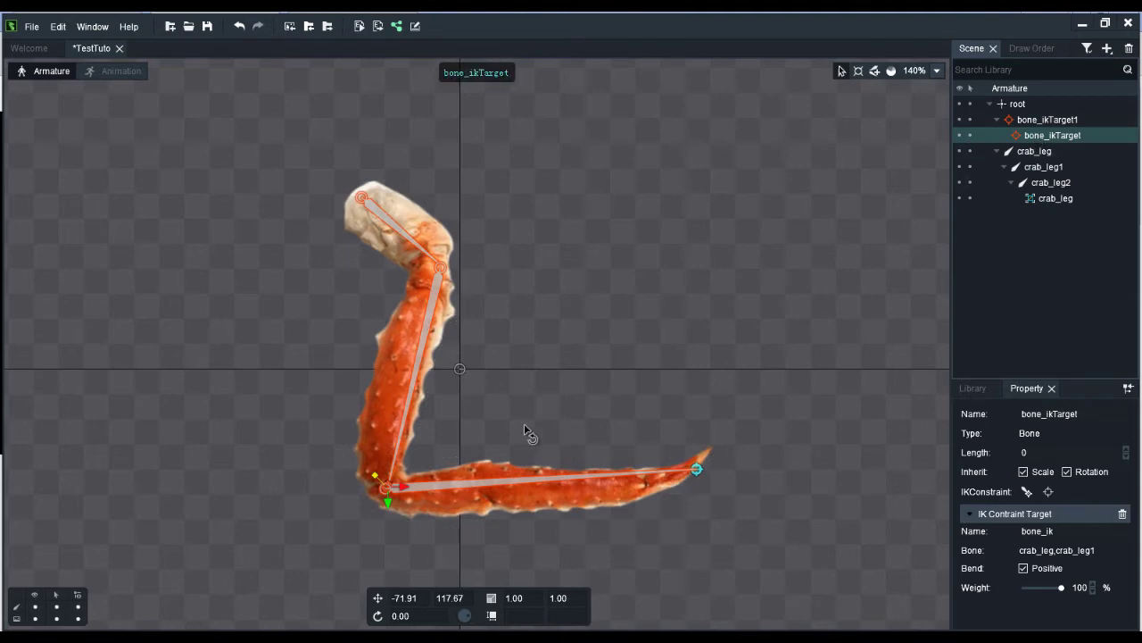
Test the IK rig by moving bone_ikTarget and undoing it, and move bone_ikTarget1 at the claw tip to about X 246, Y 68.
left_click_drag(382, 491, 517, 523)
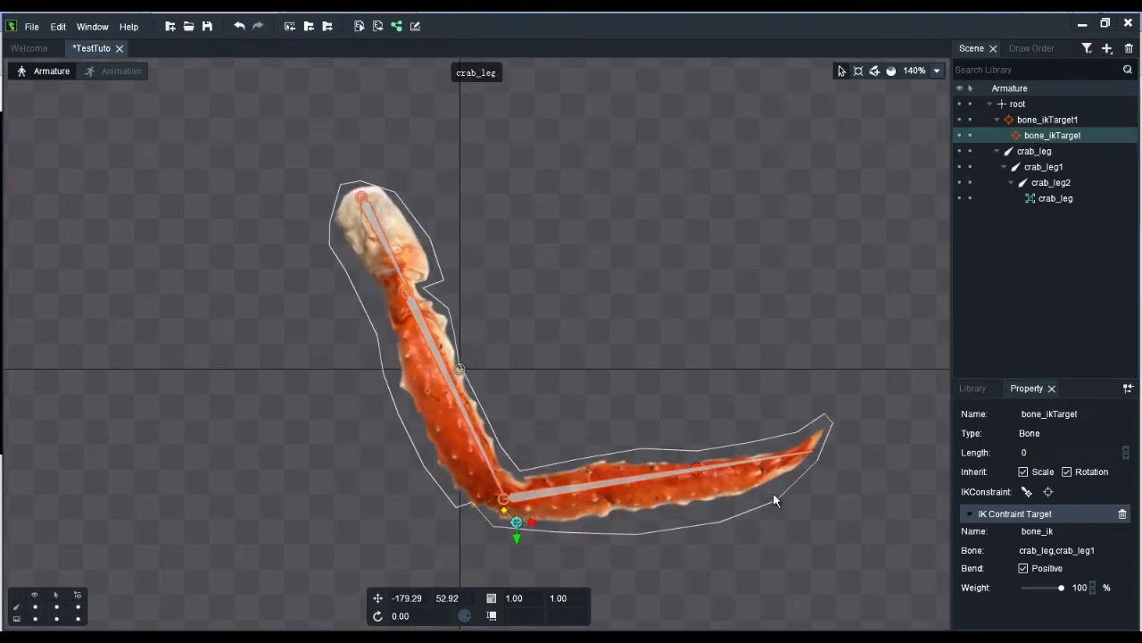
key("ctrl+z")
left_click_drag(702, 473, 706, 437)
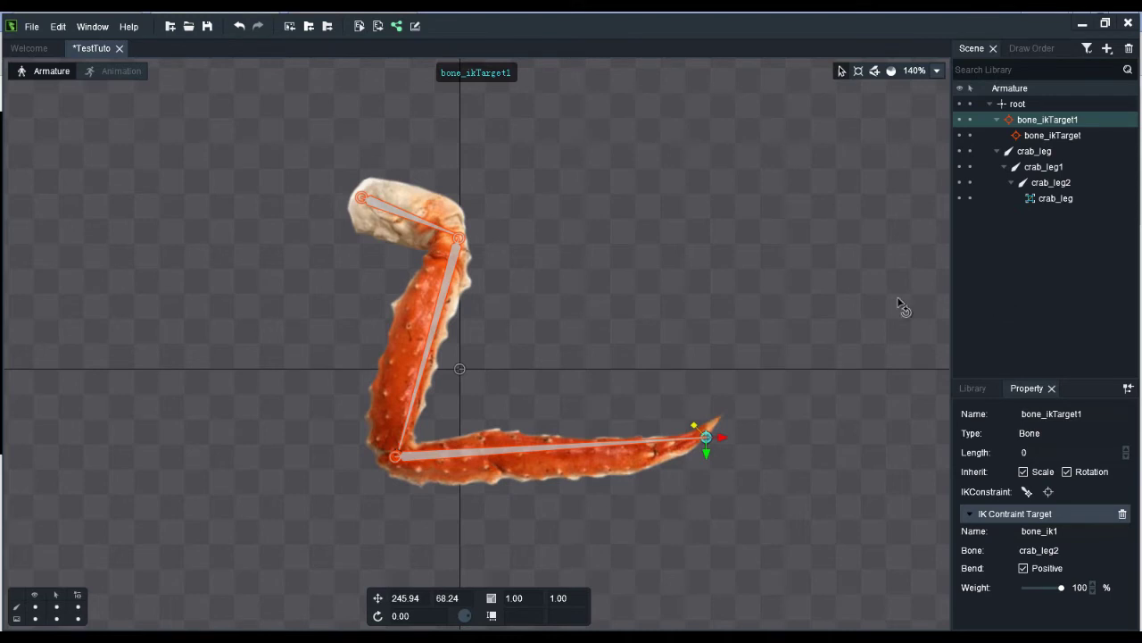
Try the opposite bend direction for bone_ikTarget's constraint by turning its Positive bend option off and back on twice.
left_click(1049, 136)
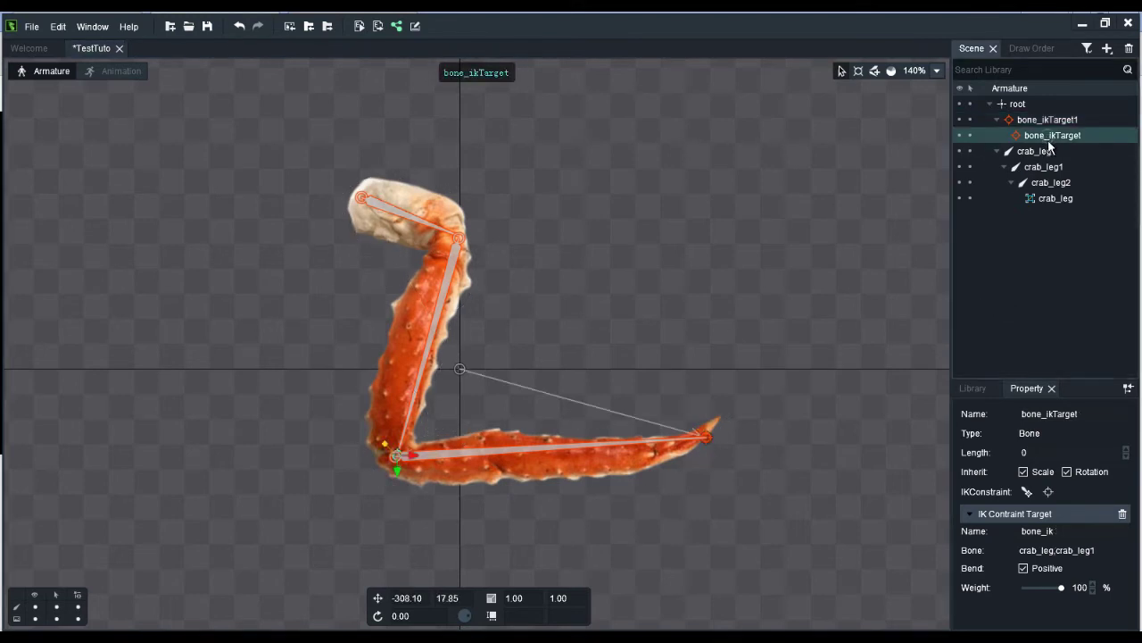
left_click(1024, 568)
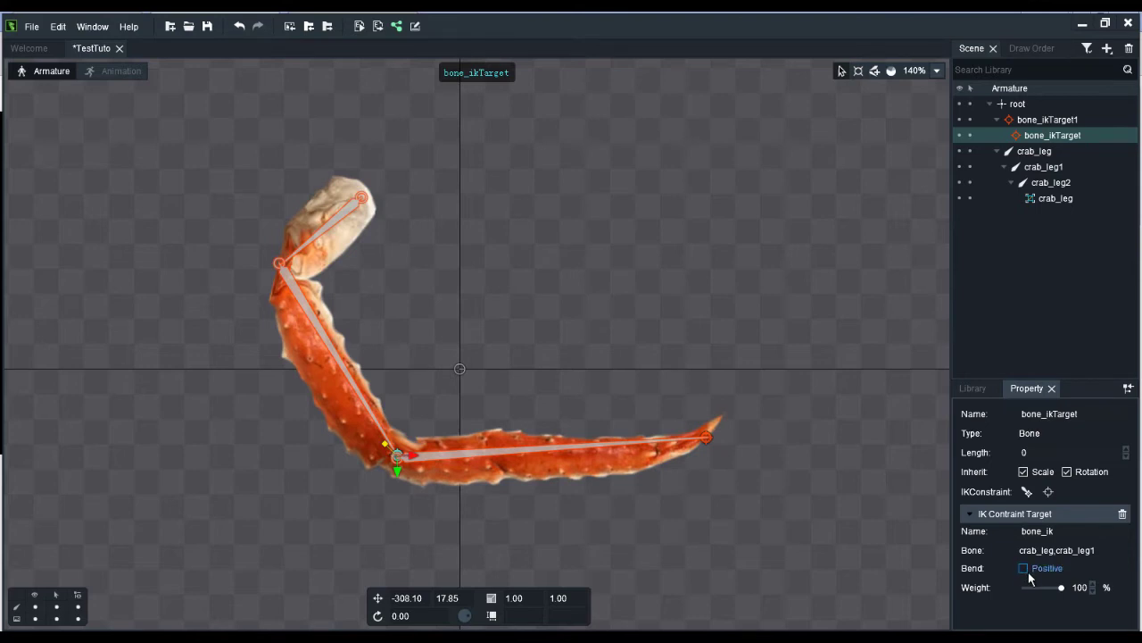
left_click(1023, 569)
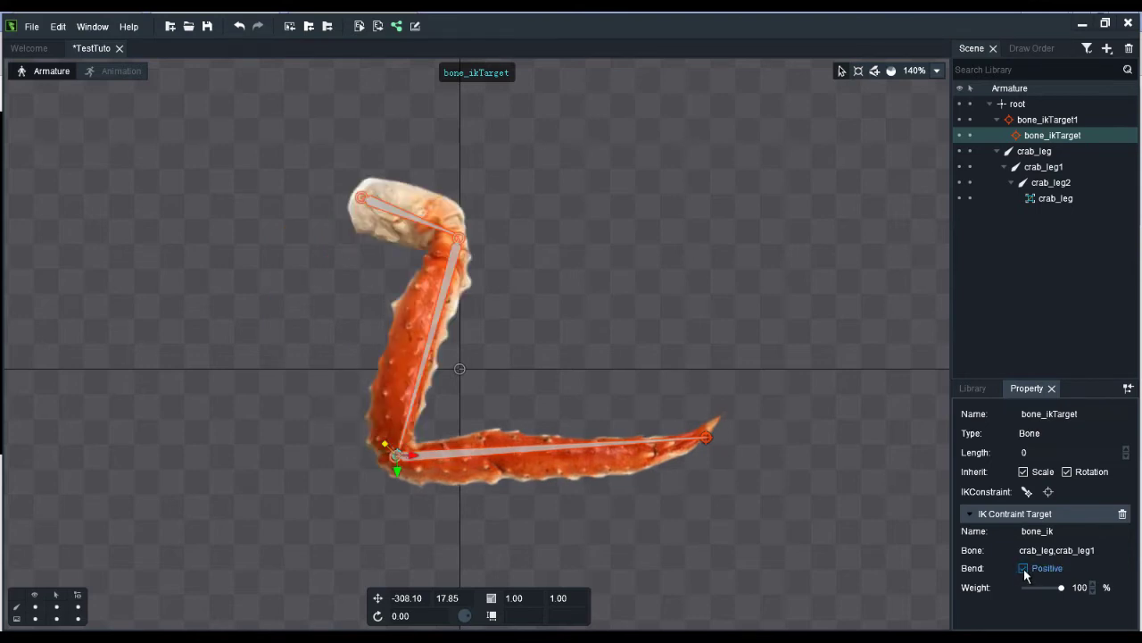
left_click(1023, 568)
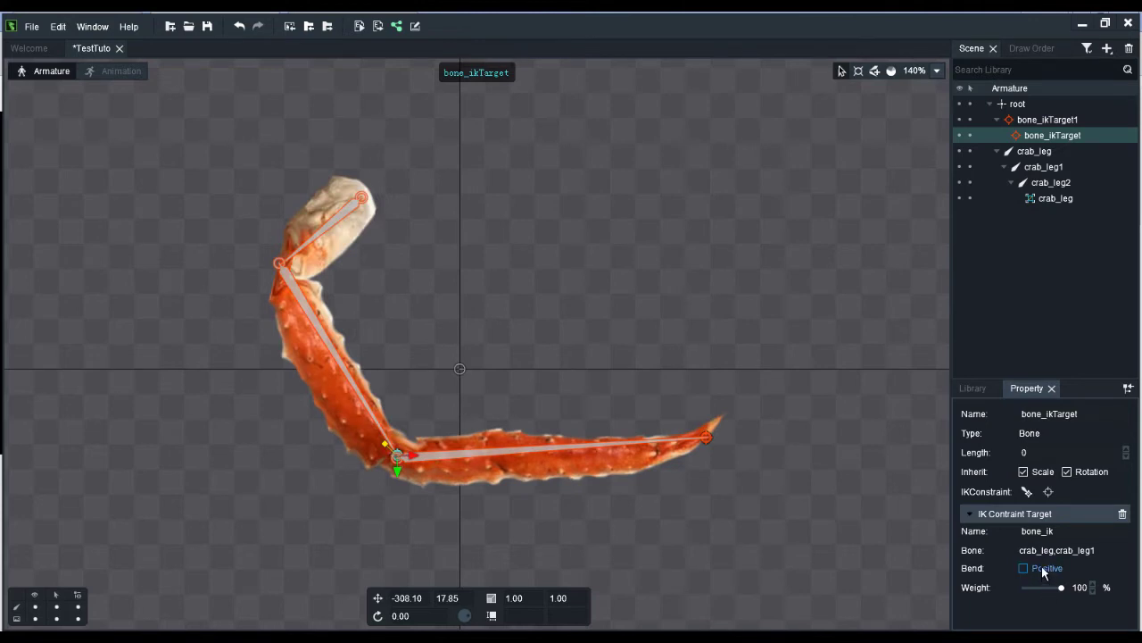
left_click(1042, 568)
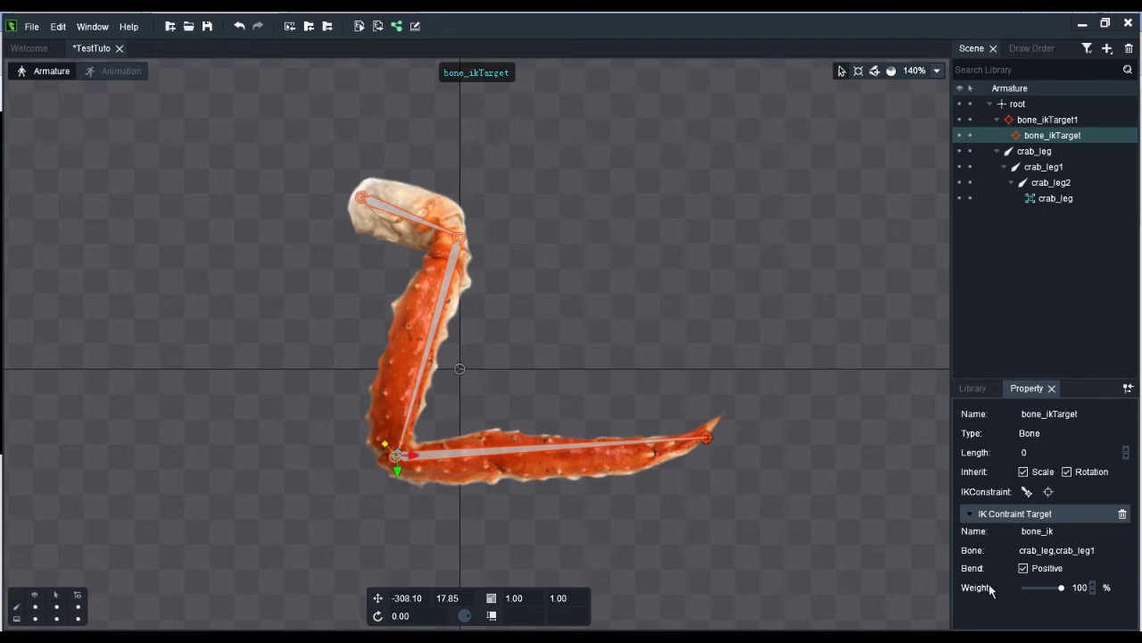
Test the bone_ik constraint at 0% weight by moving bone_ikTarget, undo the move and restore the weight to 100%.
mouse_move(1062, 591)
left_mouse_down()
mouse_move(1031, 594)
mouse_move(1051, 592)
mouse_move(1029, 607)
mouse_move(1069, 593)
left_mouse_up()
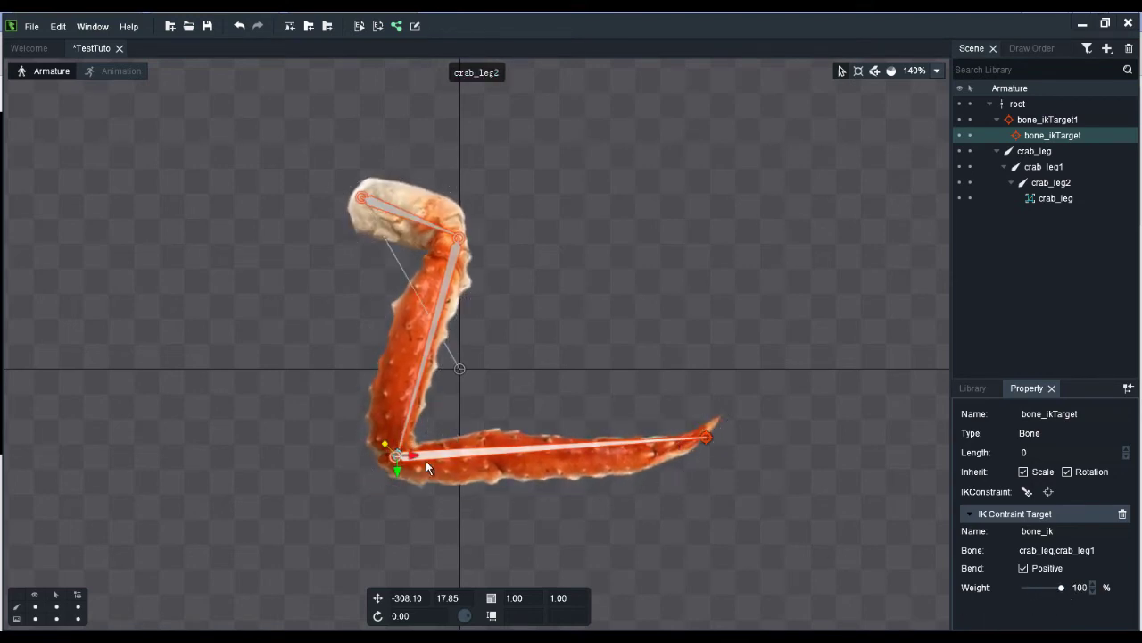
left_click_drag(1060, 588, 1020, 592)
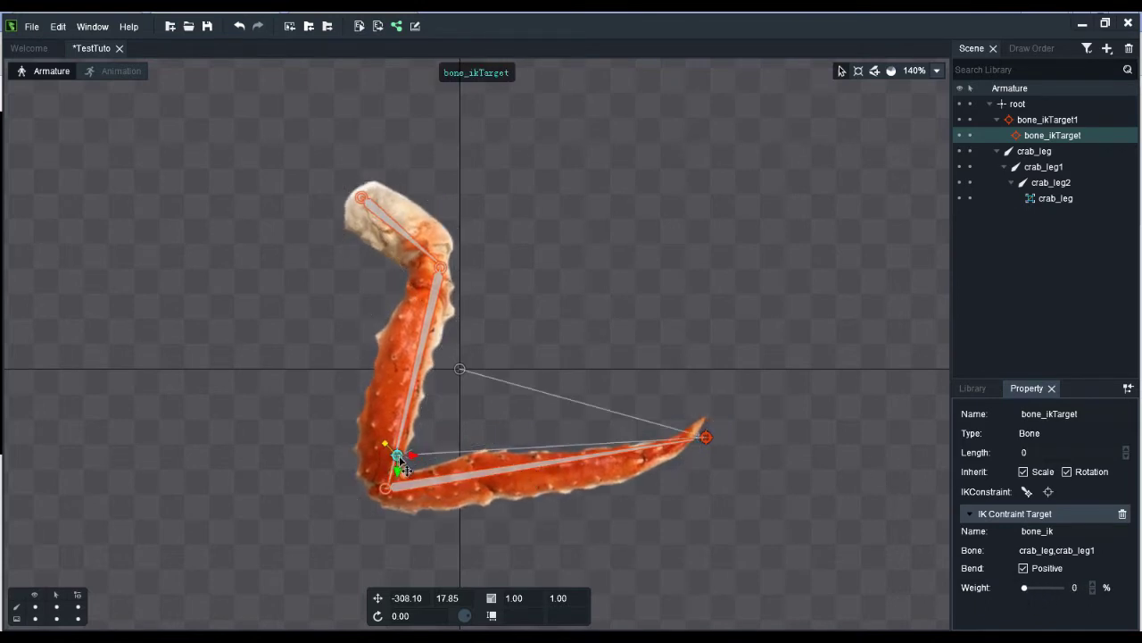
left_click_drag(397, 457, 687, 525)
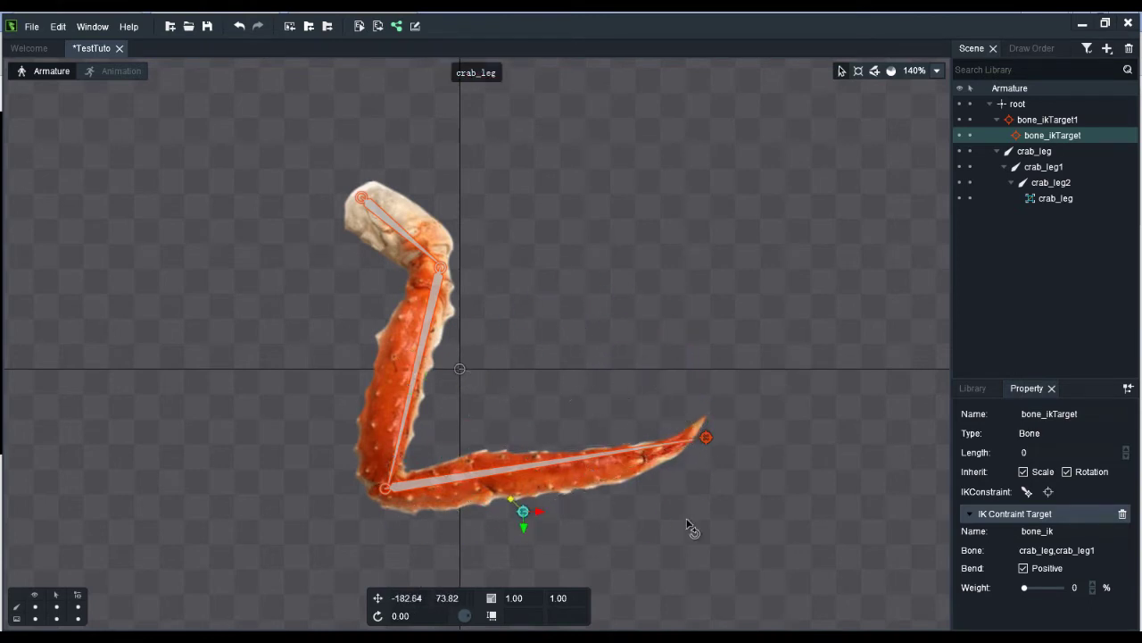
key("ctrl+z")
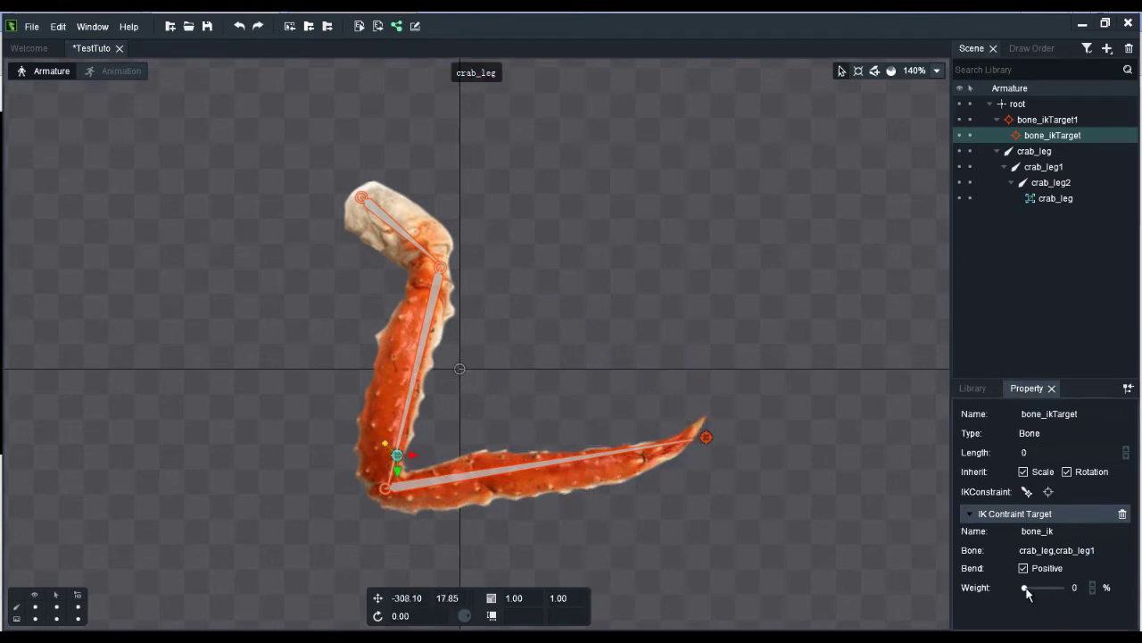
left_click_drag(1024, 587, 1064, 587)
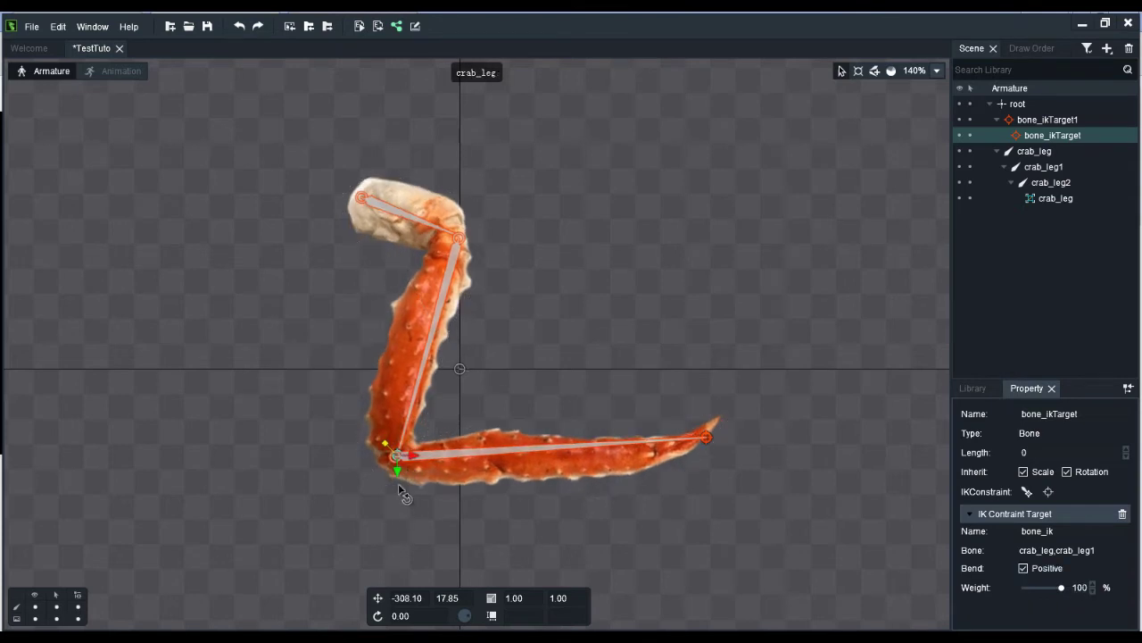
Test bone_ikTarget at partial constraint weight by moving it down to about Y 43, setting the weight to 88% and 44%, and undoing a further move.
left_click_drag(401, 473, 411, 500)
left_click_drag(1062, 589, 1056, 588)
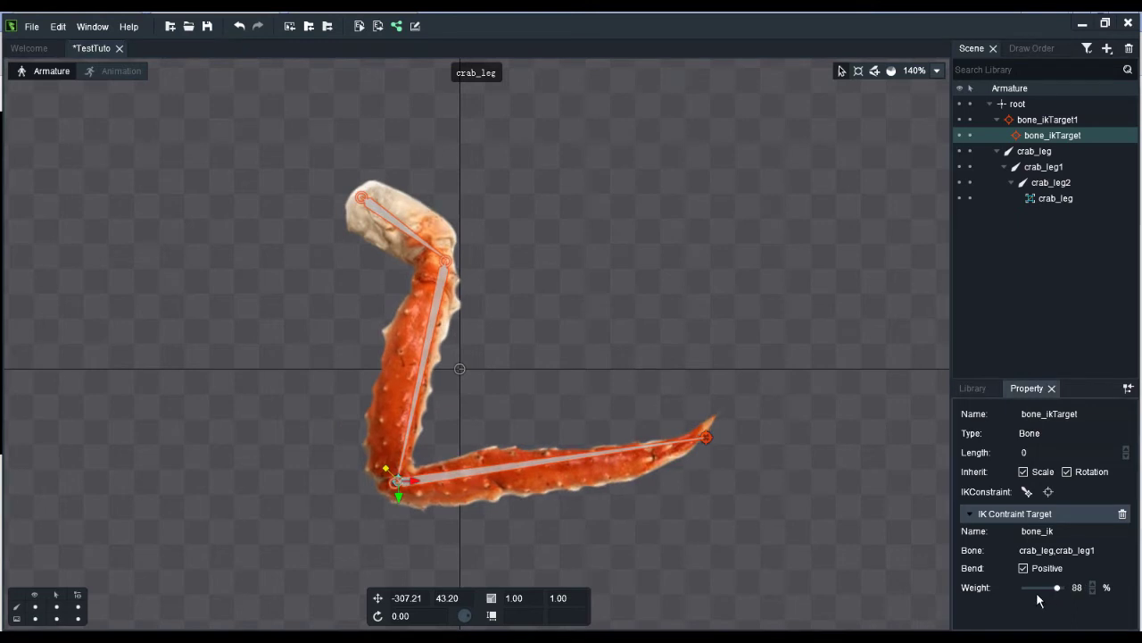
left_click(1041, 586)
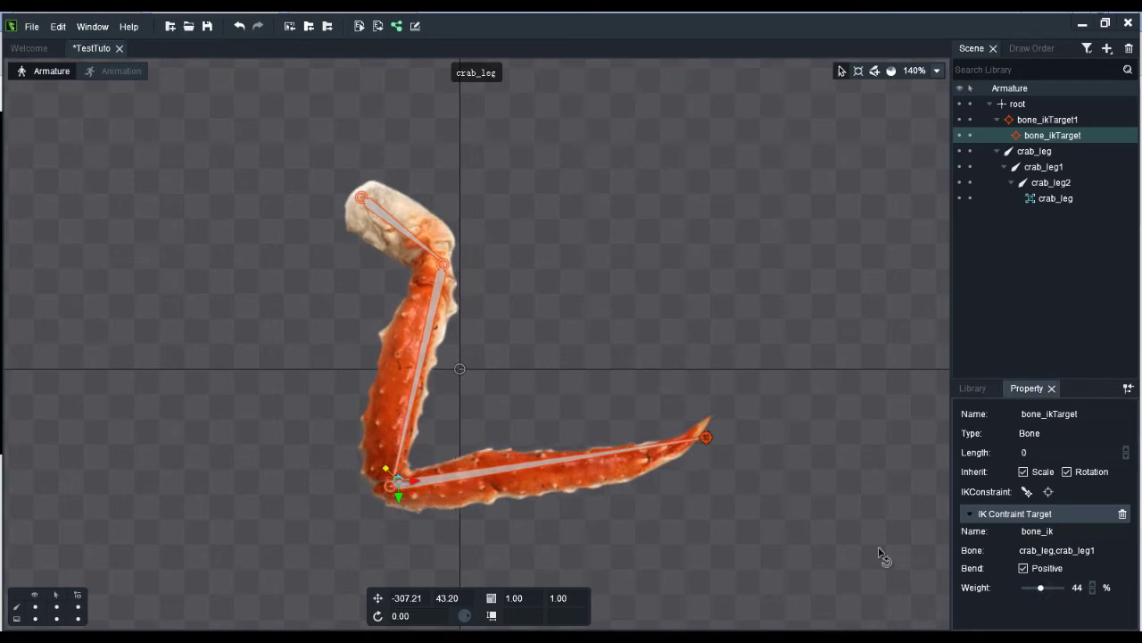
left_click_drag(406, 489, 557, 432)
key("ctrl+z")
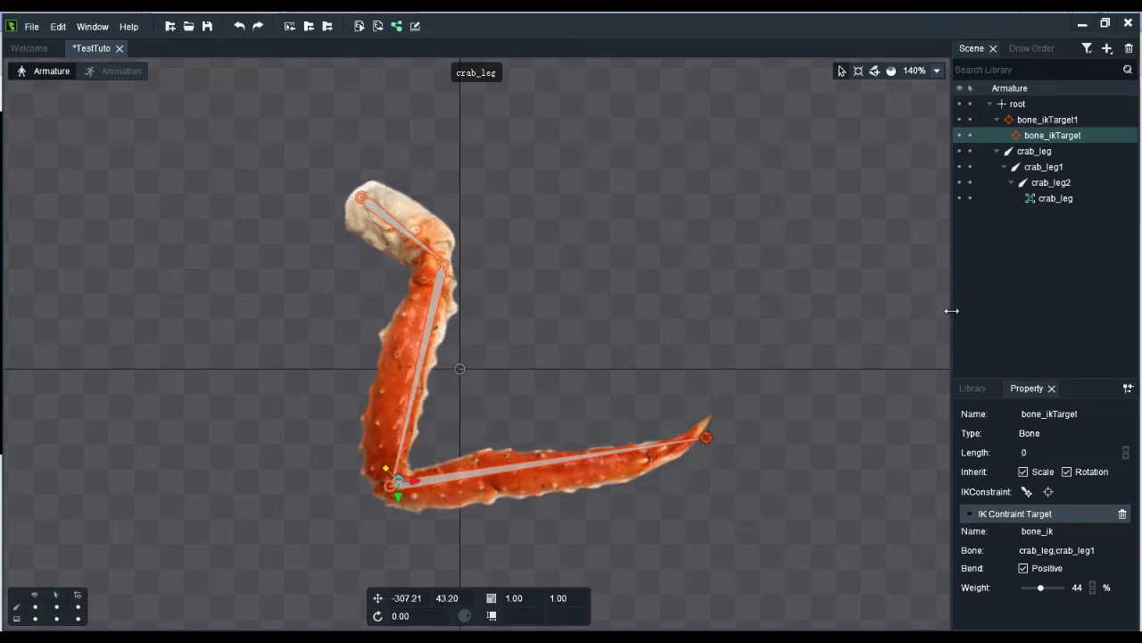
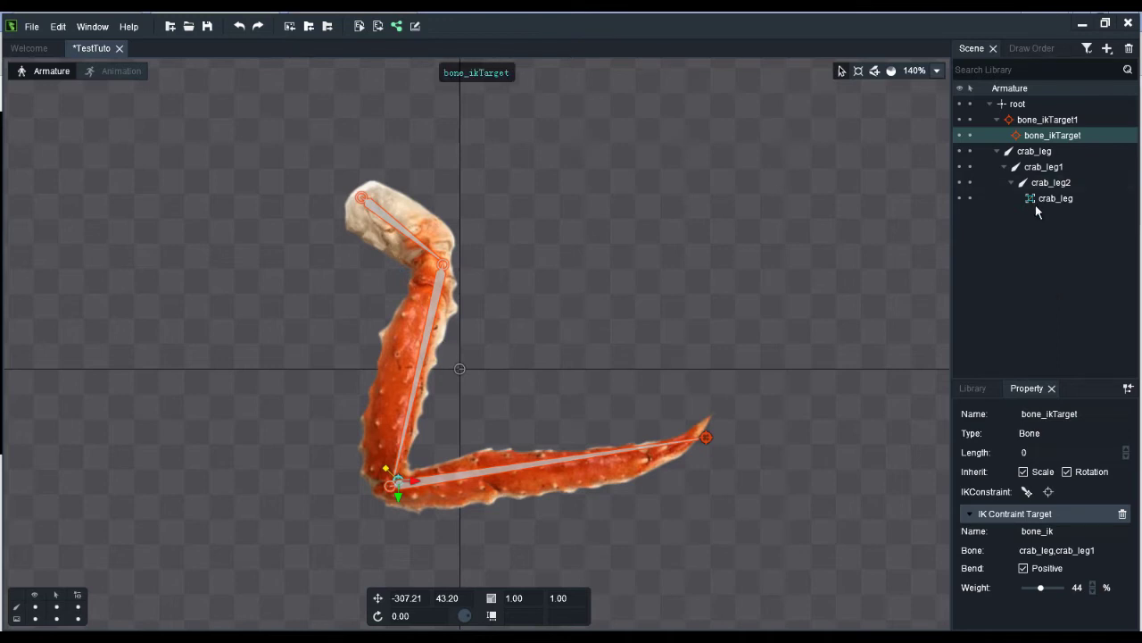
Undo the IK targets, the bones and the crab leg mesh until only the root remains in the armature.
left_click(1034, 120)
key("ctrl+z")
key("ctrl+z")
key("ctrl+z")
key("ctrl+z")
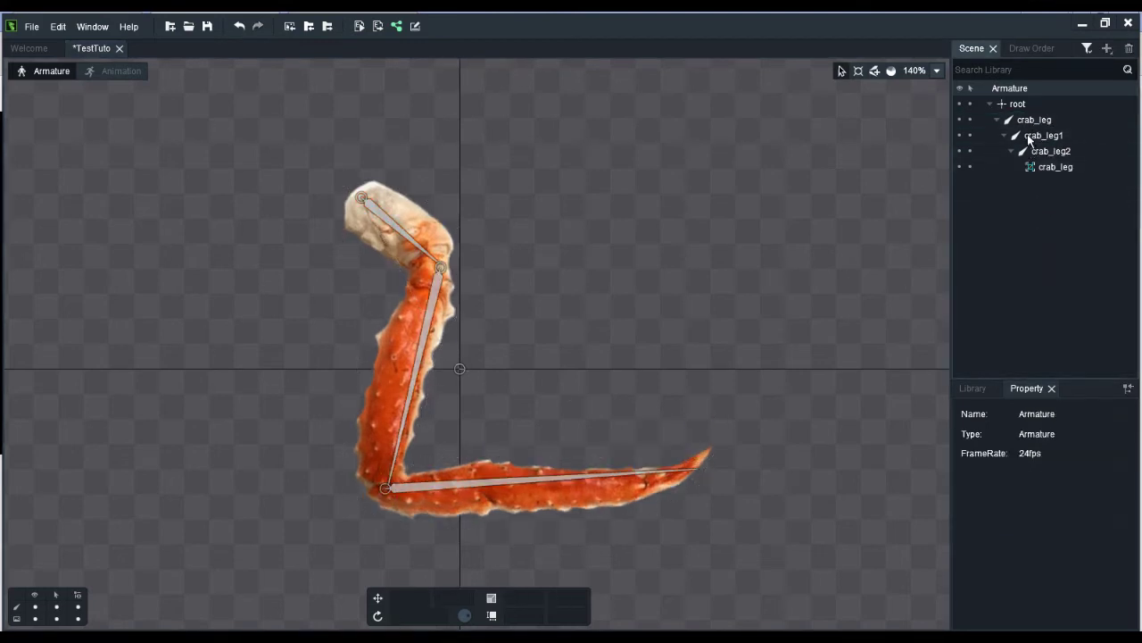
key("ctrl+z")
key("ctrl+z")
key("ctrl+z")
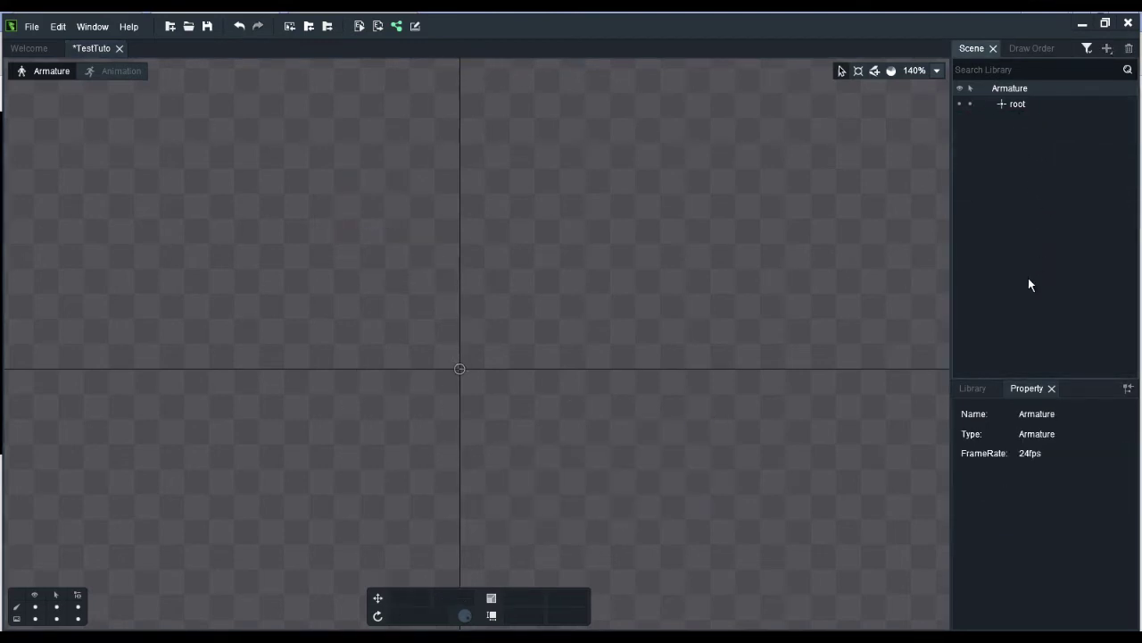
Add the toutou image from the library to the armature and place it at about X 130, Y 32.
left_click(972, 388)
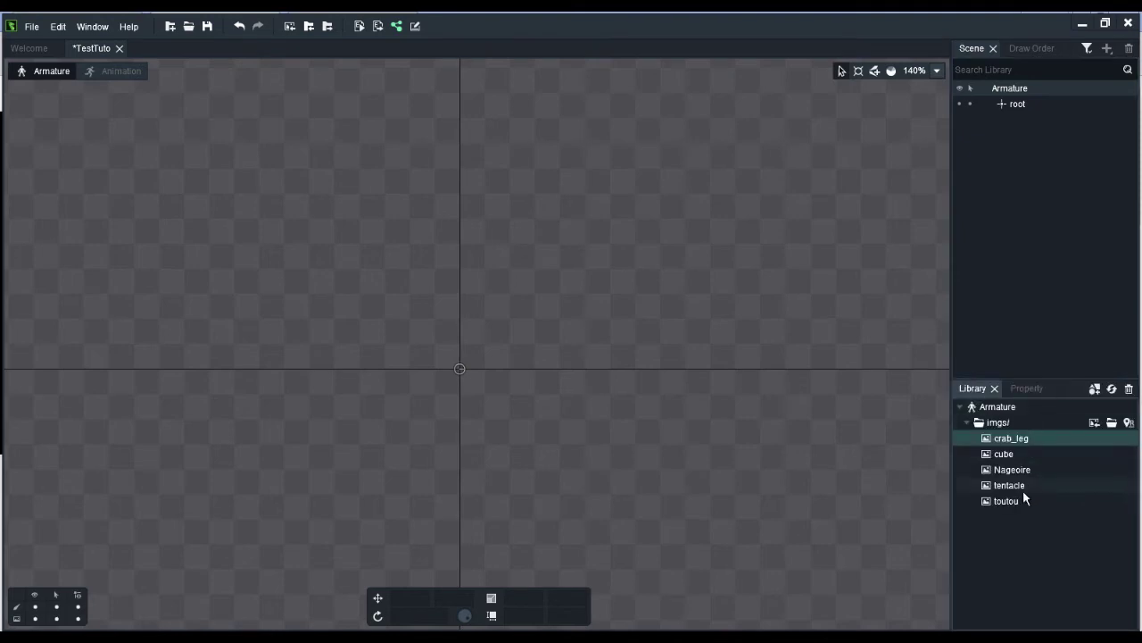
left_click_drag(1013, 501, 572, 413)
left_click_drag(719, 354, 593, 401)
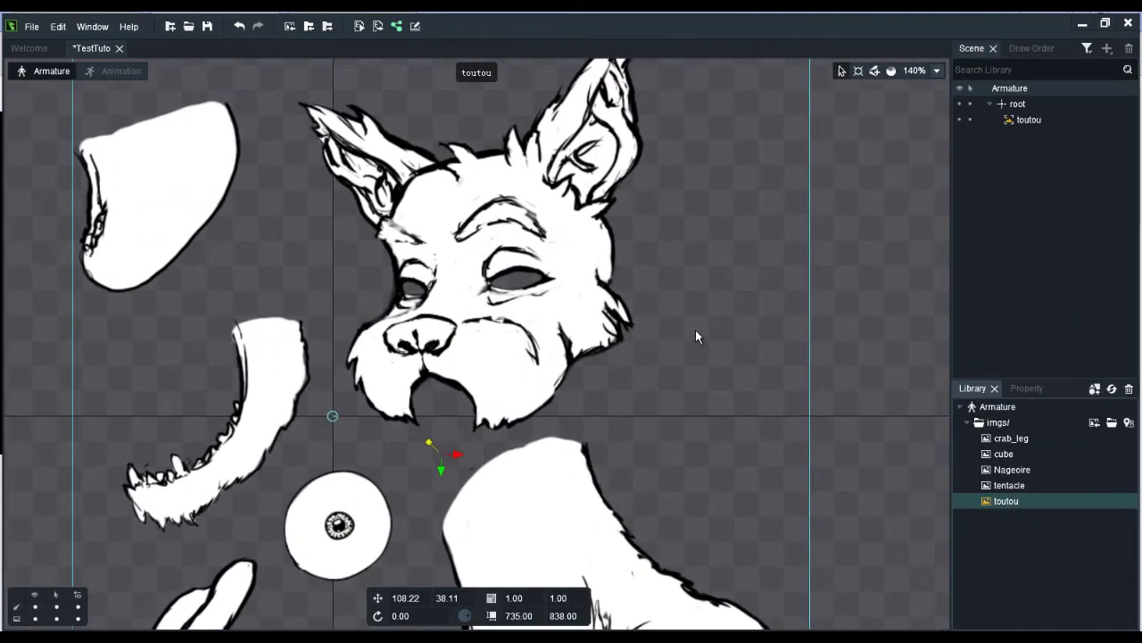
left_click_drag(717, 288, 681, 370)
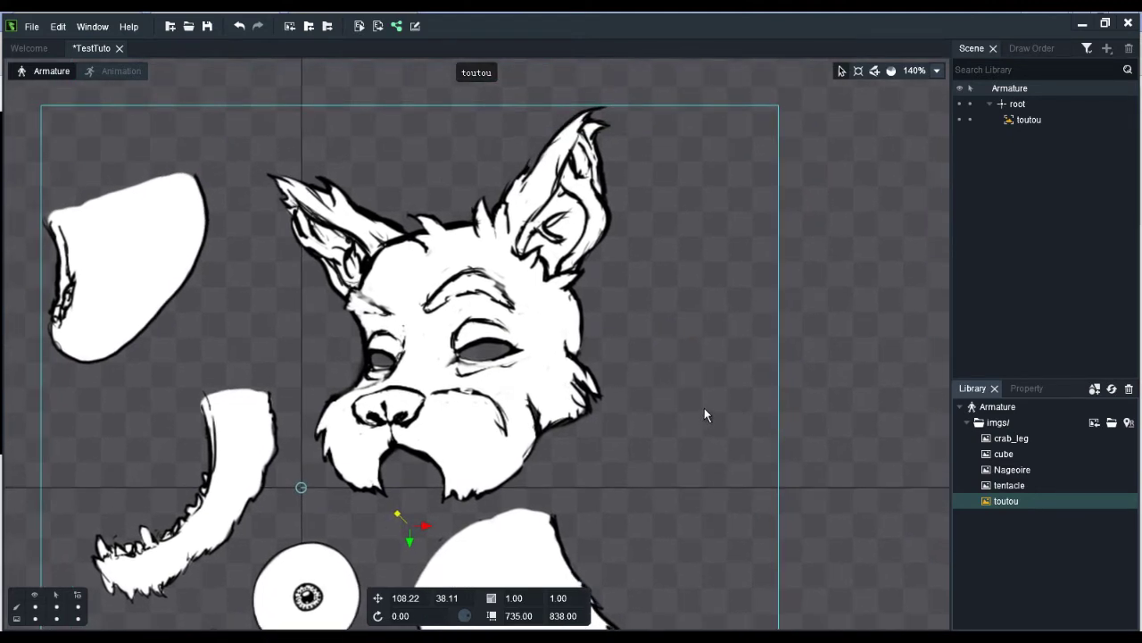
left_click(704, 407)
left_click(1026, 388)
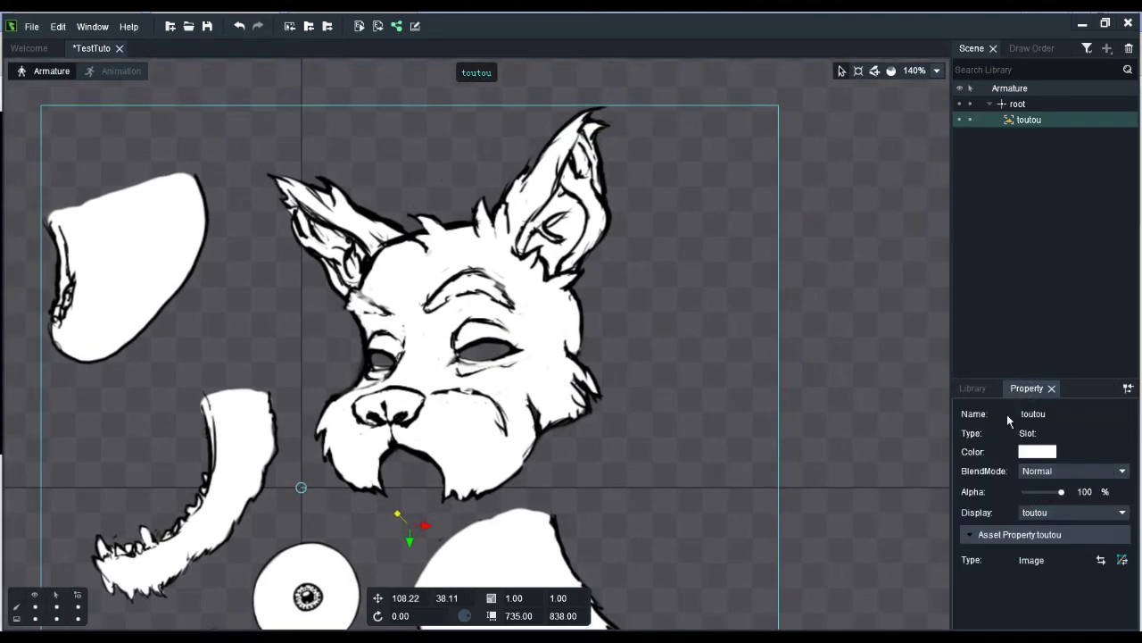
left_click(973, 388)
left_click(1026, 388)
left_click_drag(681, 449, 867, 413)
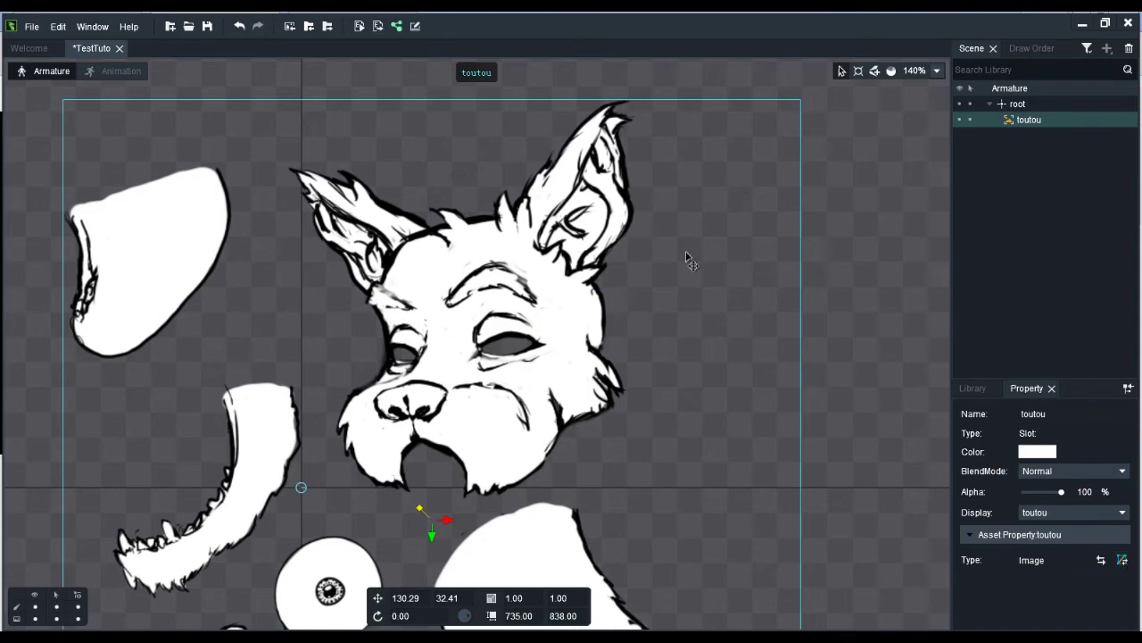
Rename the toutou slot in the scene hierarchy as Tete.
right_click(1029, 119)
left_click(1058, 224)
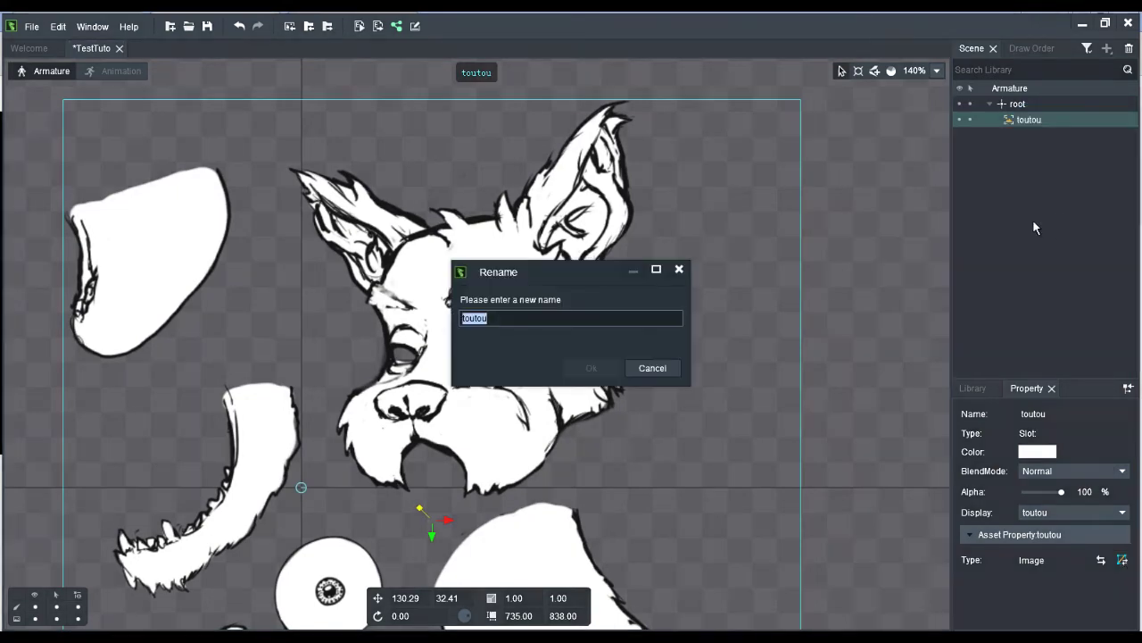
type("Tete")
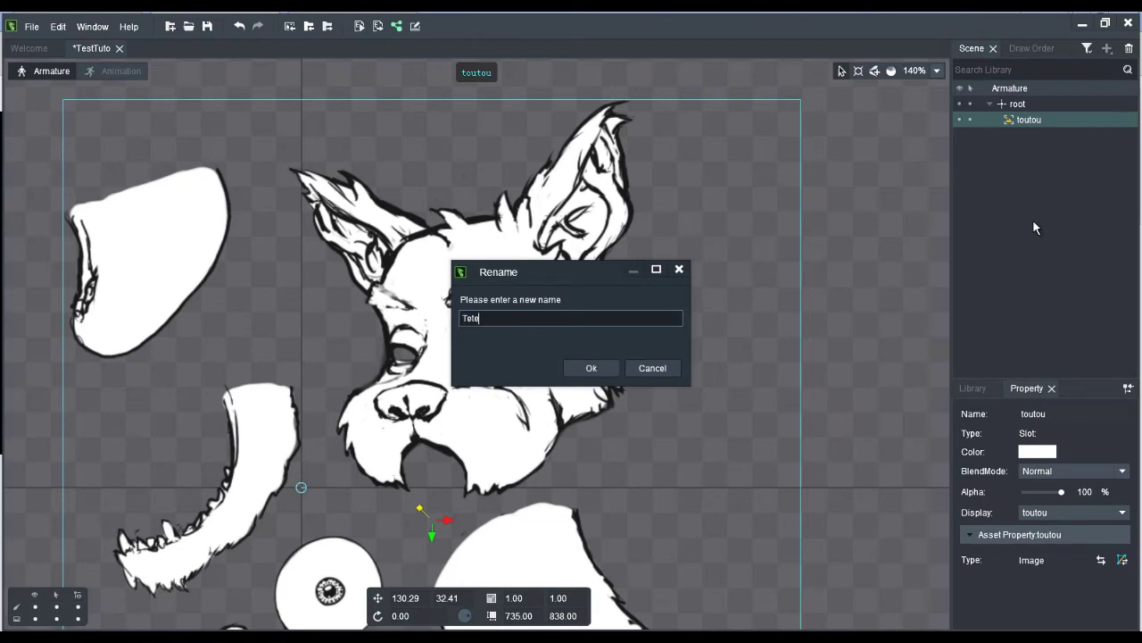
key("Return")
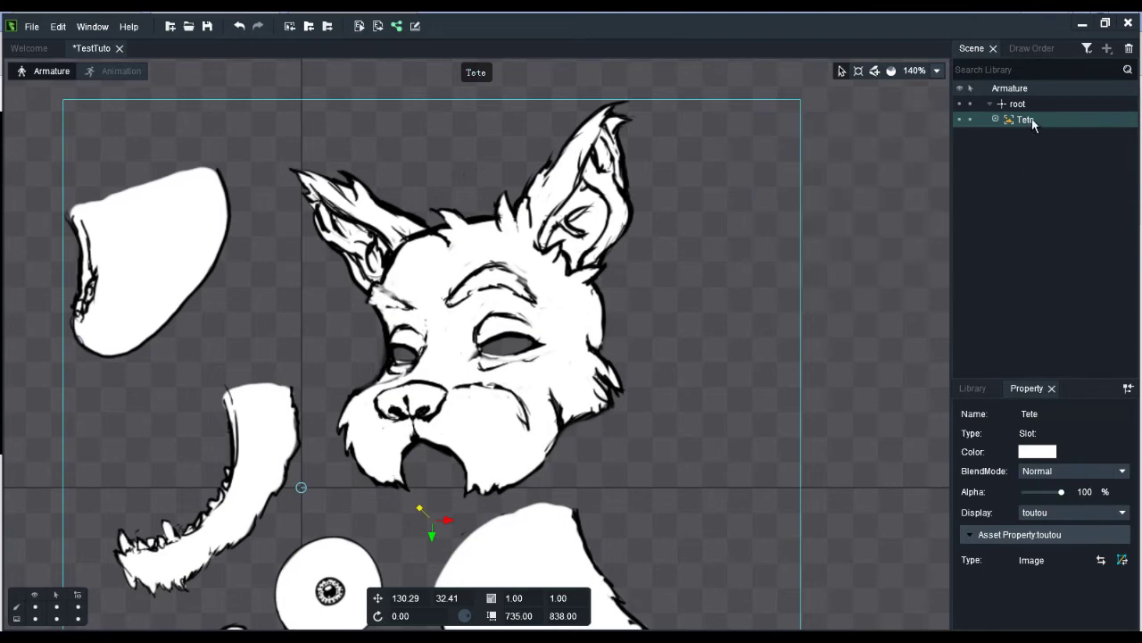
Convert the Tete slot's image to a mesh and widen the Mesh Editor for outlining the dog's head.
left_click(1122, 560)
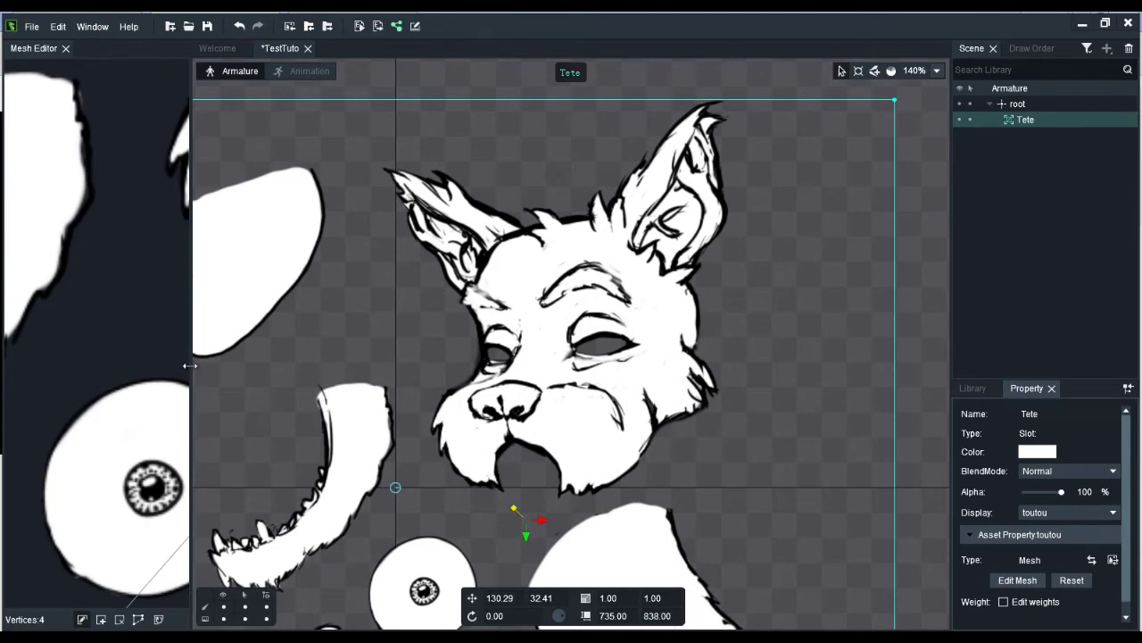
left_click_drag(190, 365, 683, 361)
left_click_drag(583, 219, 316, 454)
left_click(548, 312)
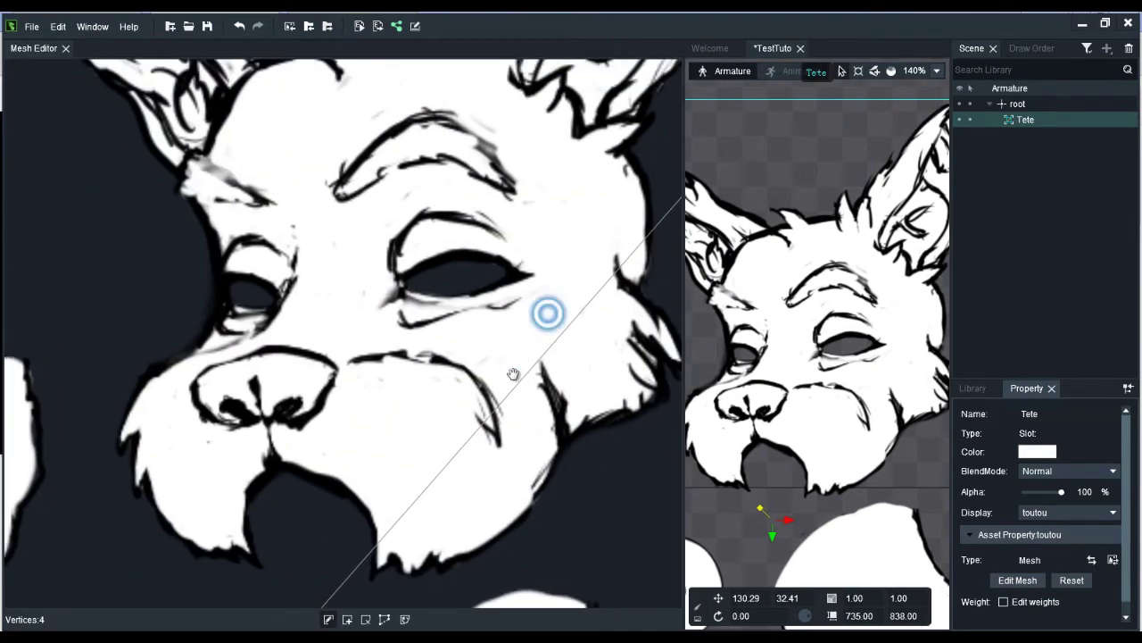
left_click_drag(514, 373, 487, 417)
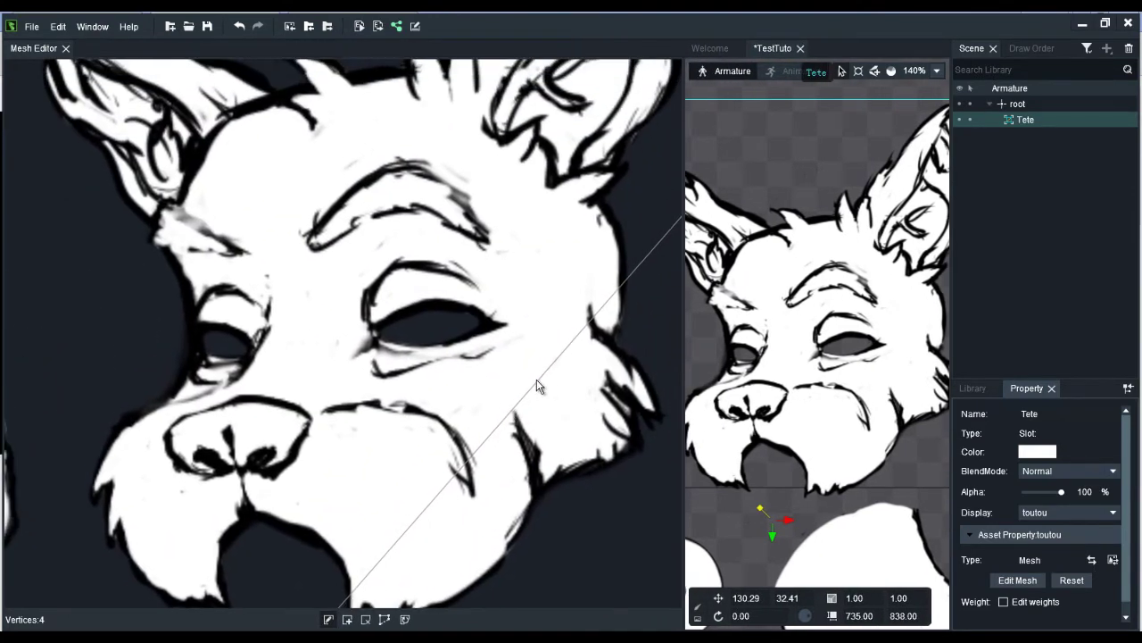
scroll(560, 307, "down", 5)
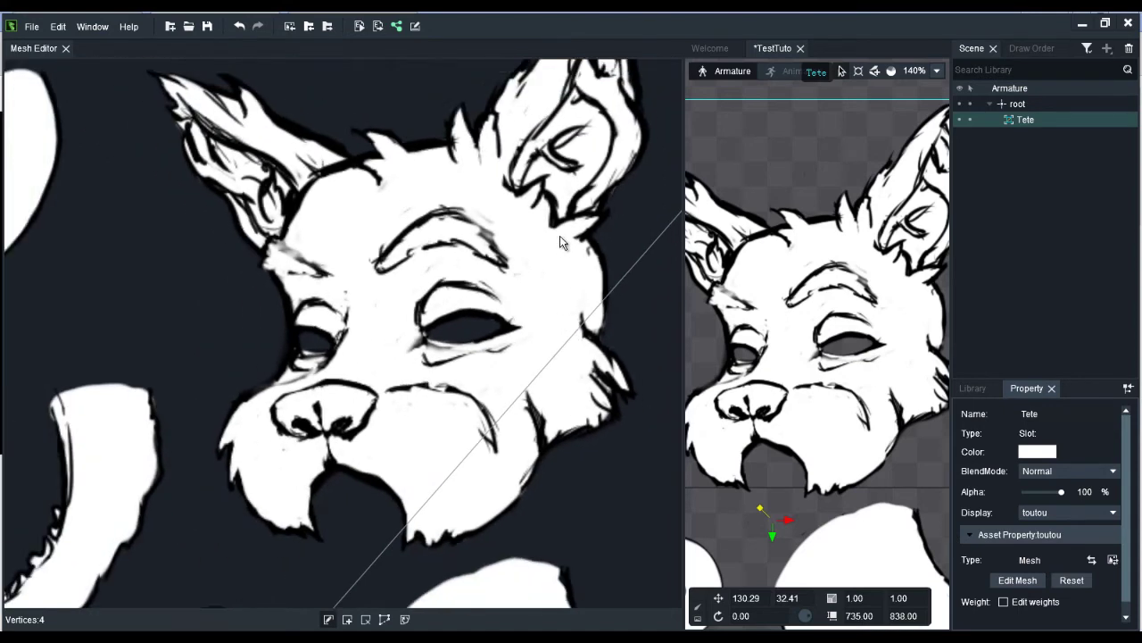
left_click_drag(604, 314, 532, 367)
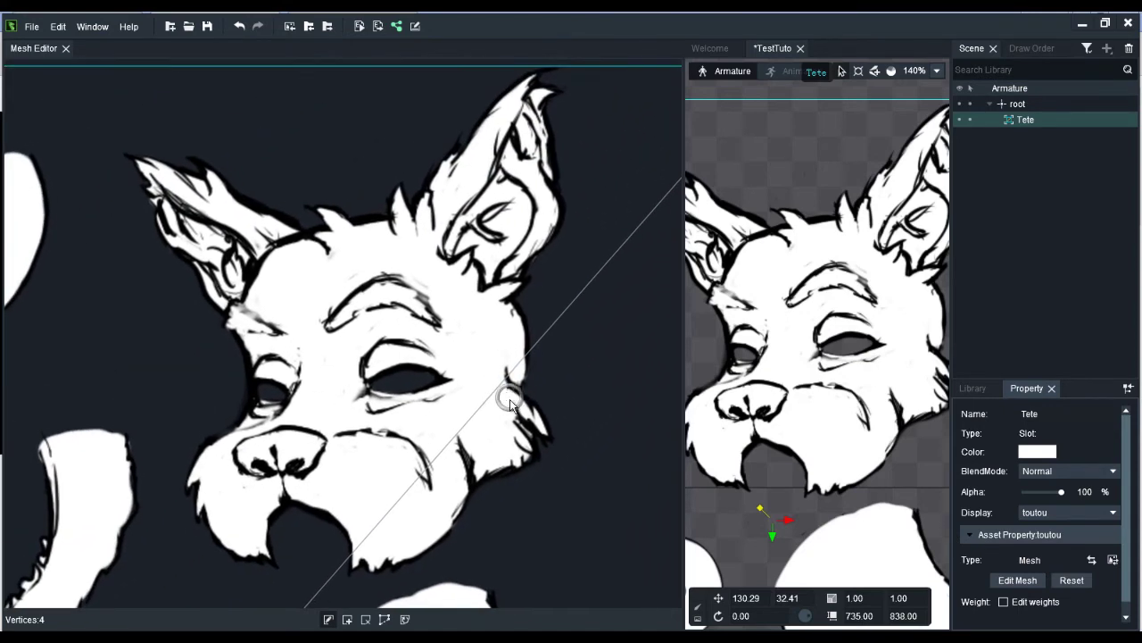
Start a new mesh boundary for the dog's head, placing vertices around the mouth opening and under the adjoining chin fur.
left_click(385, 619)
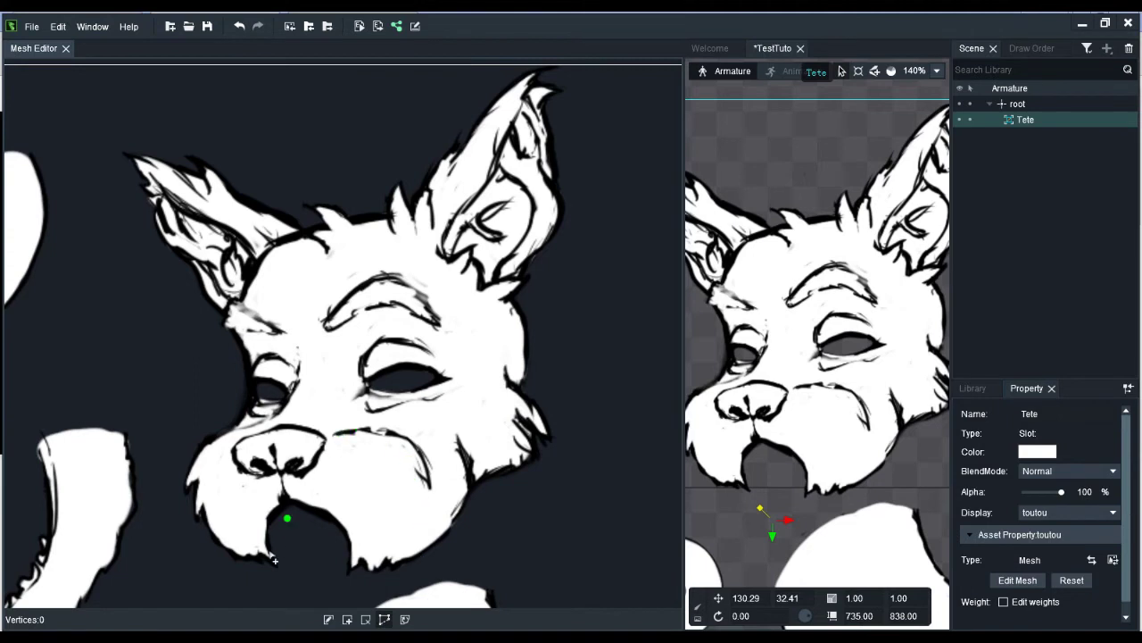
left_click(273, 528)
left_click(286, 514)
left_click(328, 524)
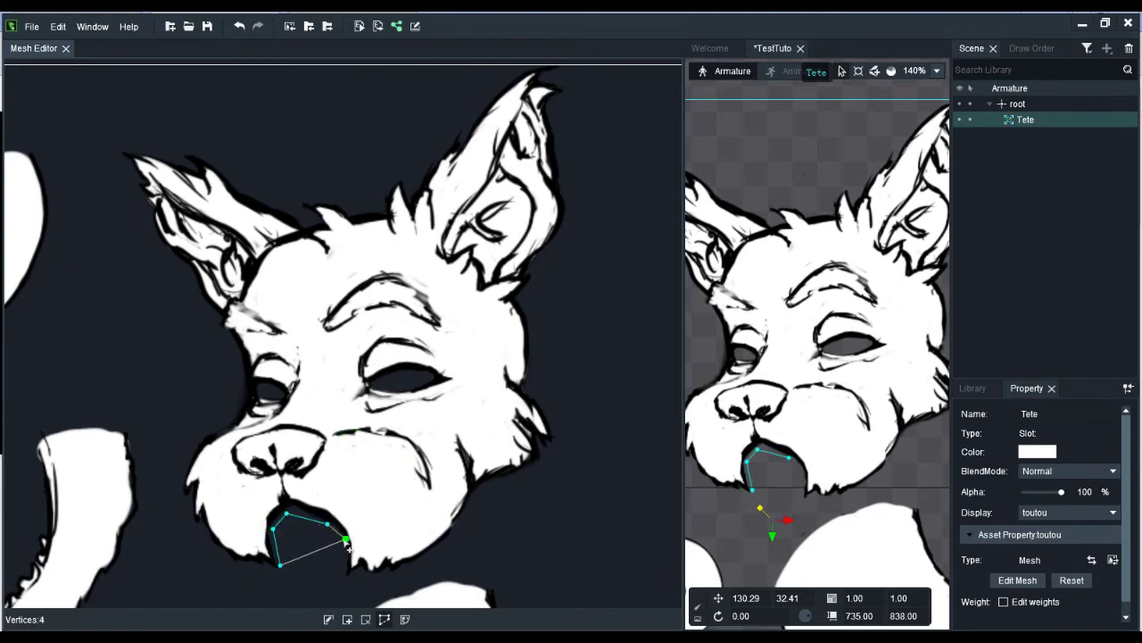
left_click(344, 540)
left_click(342, 573)
left_click(355, 578)
left_click(375, 582)
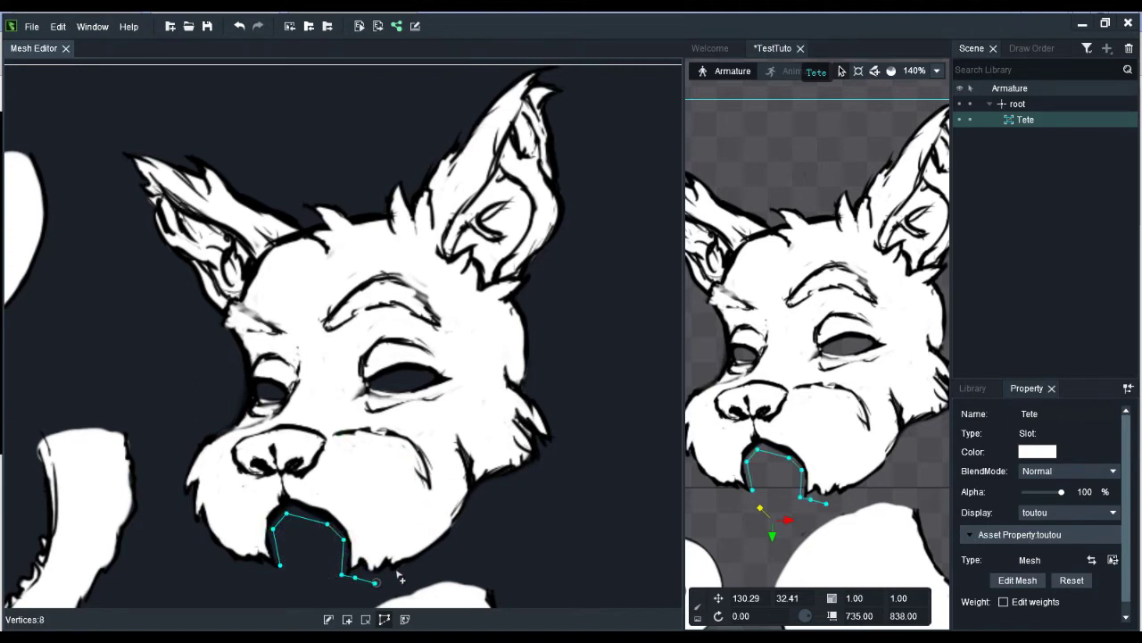
Continue the mesh boundary along the jaw, around the cheek fur and up the back of the head to the larger ear's base.
left_click(415, 566)
left_click(466, 528)
left_click(480, 493)
left_click(518, 478)
left_click(553, 454)
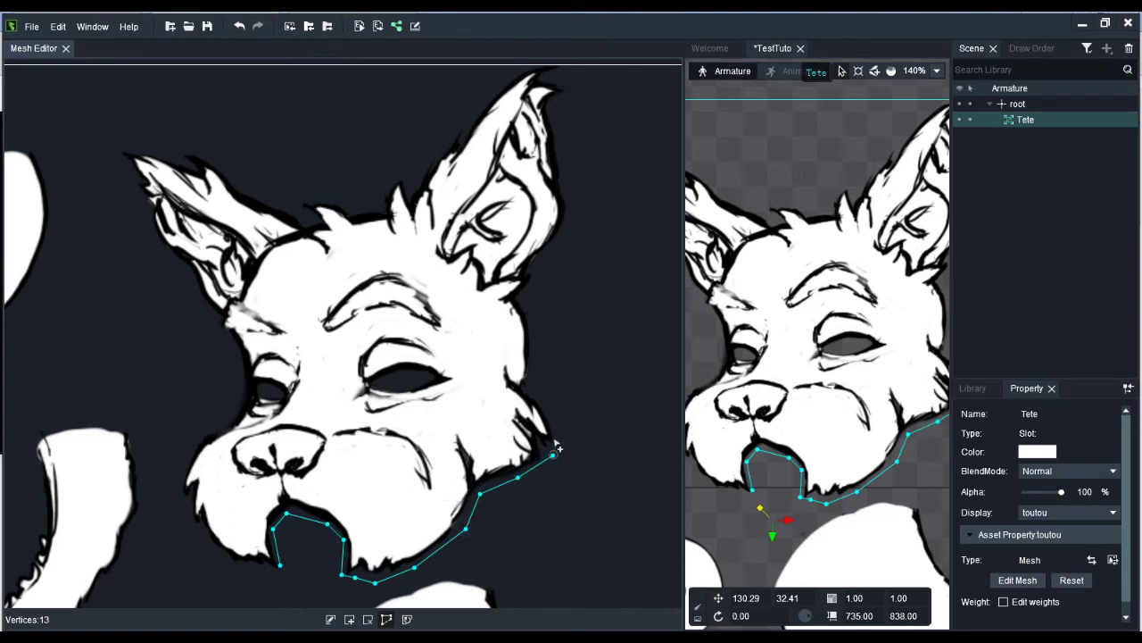
left_click(557, 420)
left_click(537, 391)
left_click(538, 352)
left_click(532, 308)
left_click(530, 292)
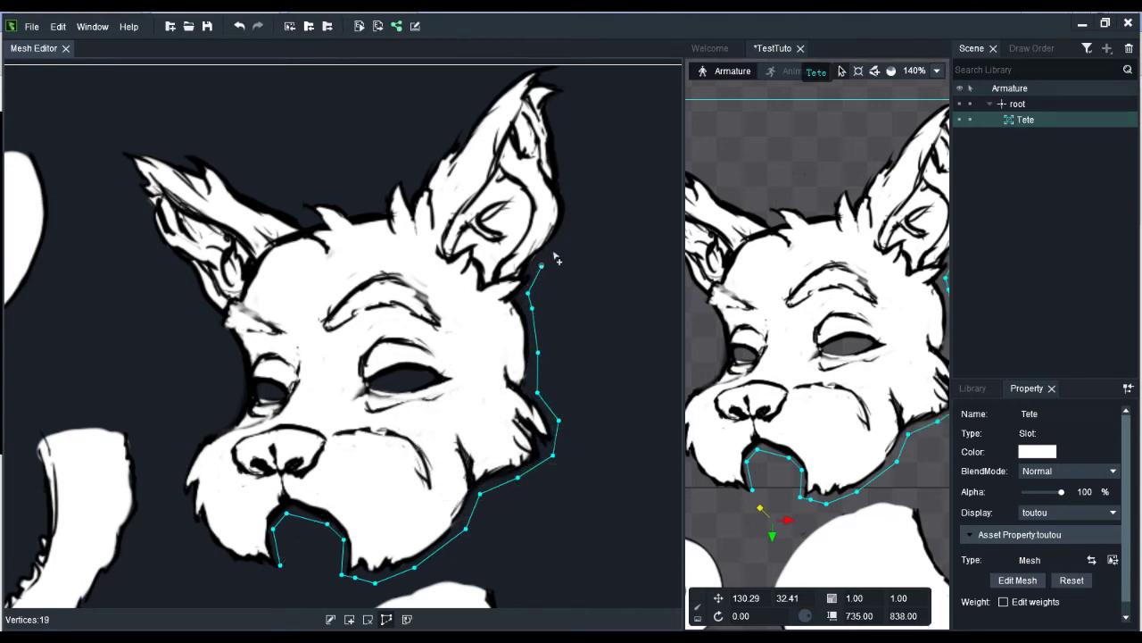
Trace the mesh boundary up the outer edge of the larger ear and around its tip, undoing one misplaced vertex.
left_click(542, 266)
left_click(571, 225)
left_click(570, 175)
left_click(569, 114)
left_click(577, 81)
left_click_drag(569, 130, 591, 188)
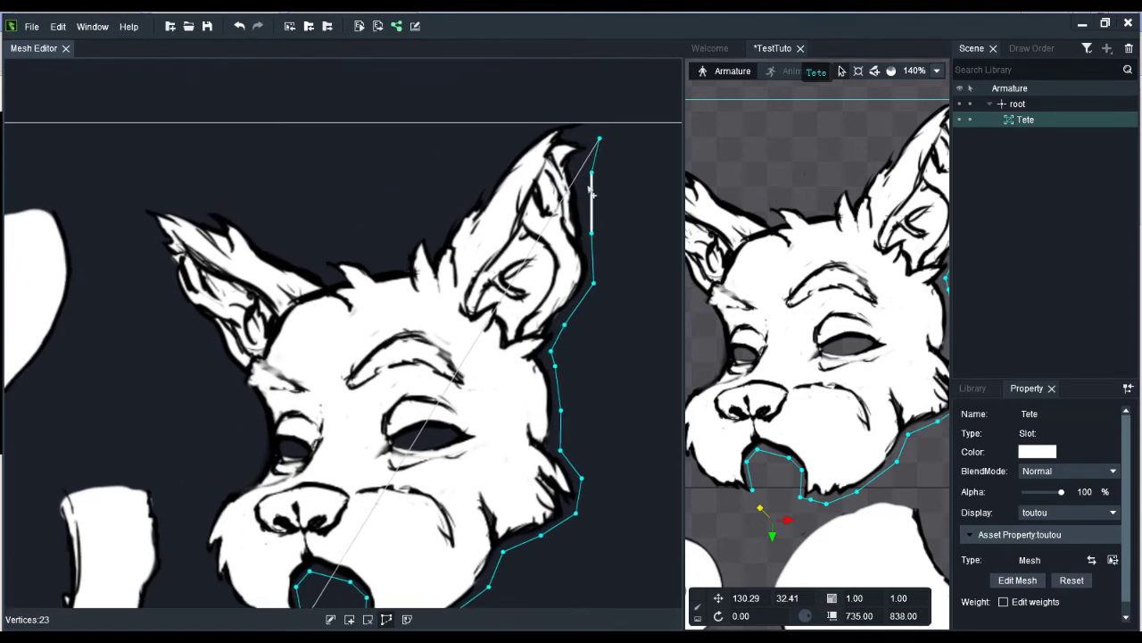
left_click(575, 124)
left_click(475, 173)
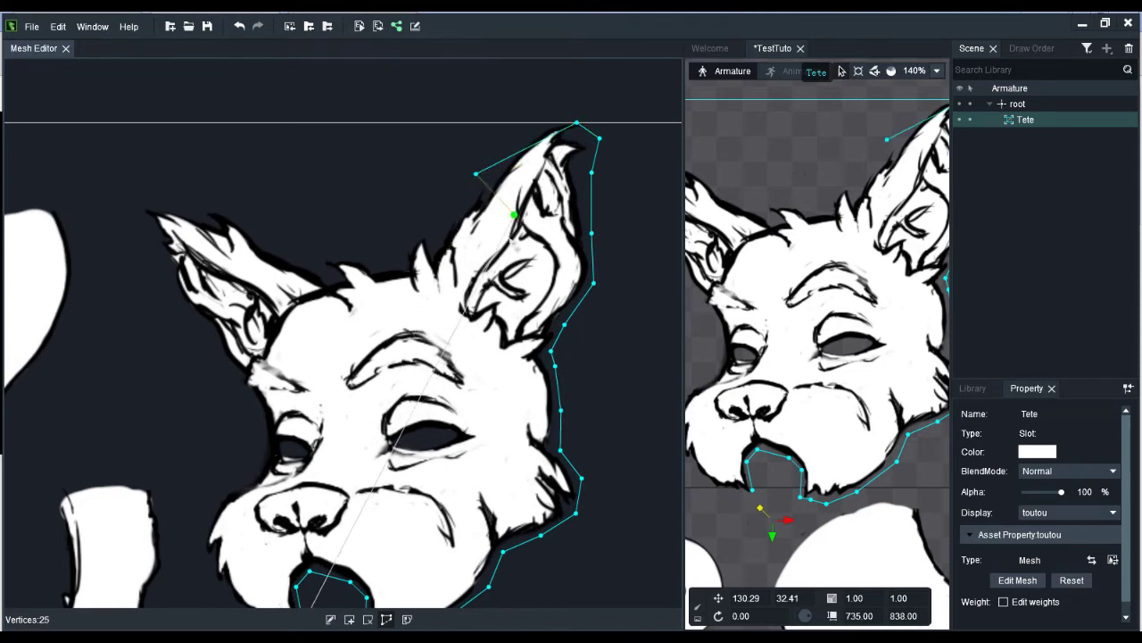
key("ctrl+z")
left_click(541, 125)
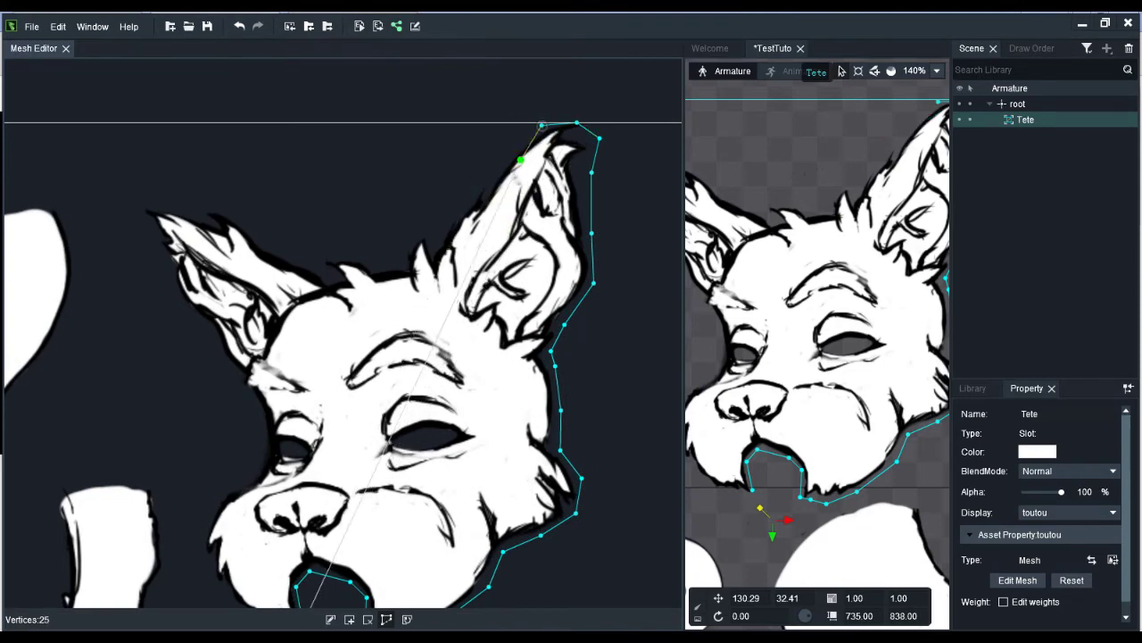
Extend the mesh boundary down the larger ear's inner edge and across the top of the head to the smaller ear's base.
left_click(498, 169)
left_click(461, 194)
left_click(425, 233)
left_click(391, 233)
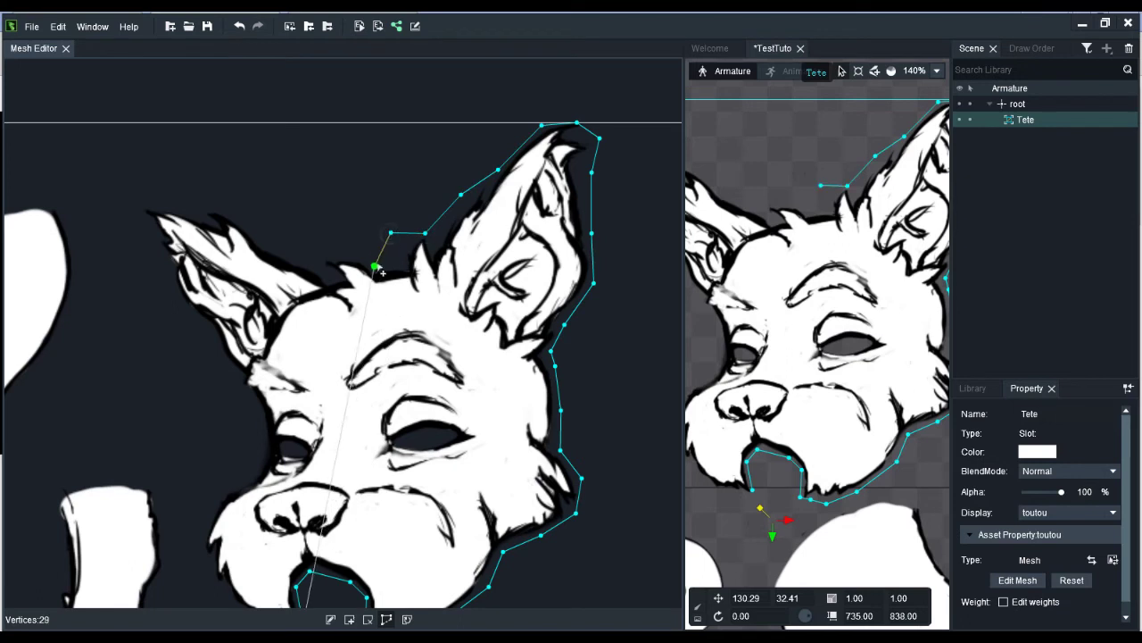
left_click(380, 265)
left_click(343, 253)
left_click(310, 261)
Trace the mesh boundary around the smaller ear's tip and down its outer edge to the brow.
left_click(269, 234)
left_click(228, 207)
left_click(163, 193)
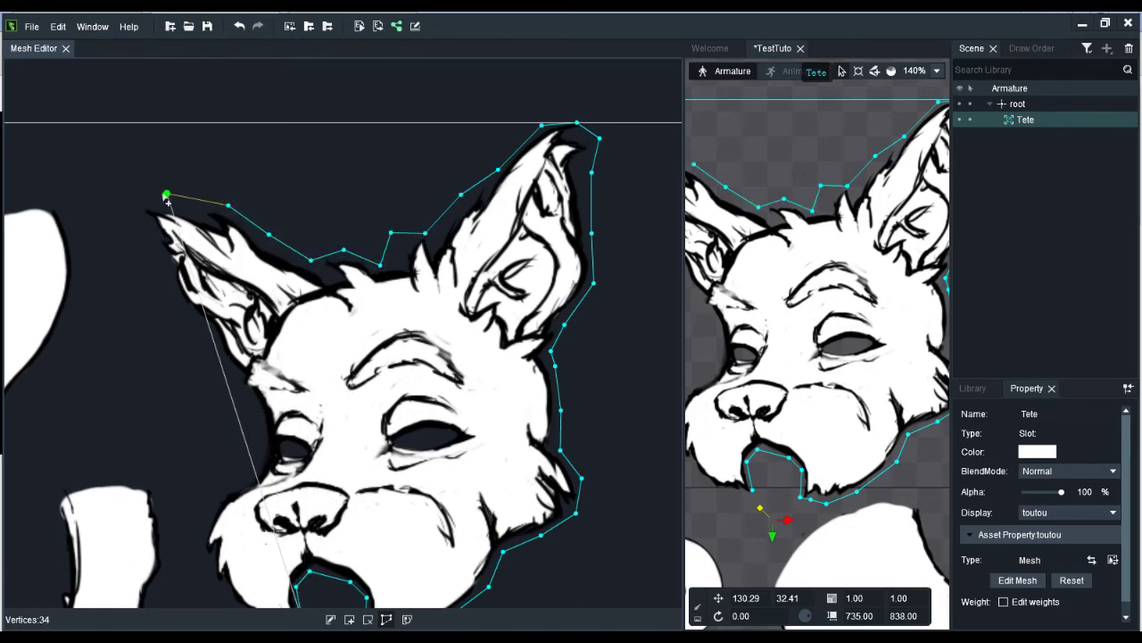
left_click(136, 205)
left_click(153, 266)
left_click(184, 318)
left_click(207, 338)
left_click(223, 381)
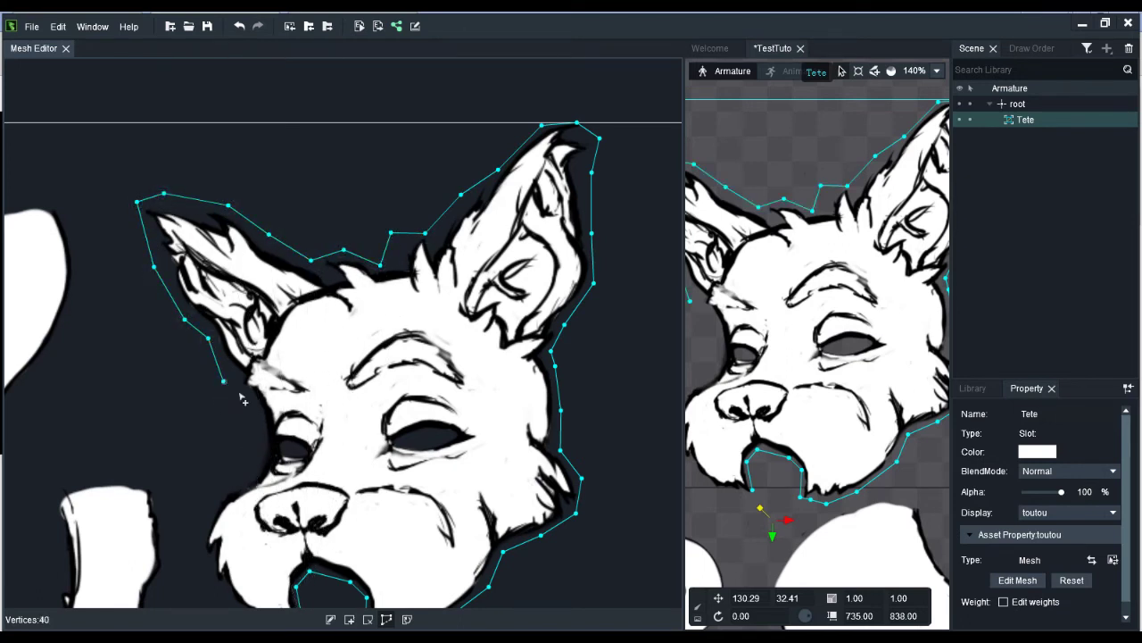
Carry the mesh boundary down the face and around the muzzle, and close it on the first vertex at the mouth opening.
left_click(249, 406)
left_click(261, 440)
left_click(251, 465)
left_click(222, 490)
left_click(193, 527)
left_click(199, 573)
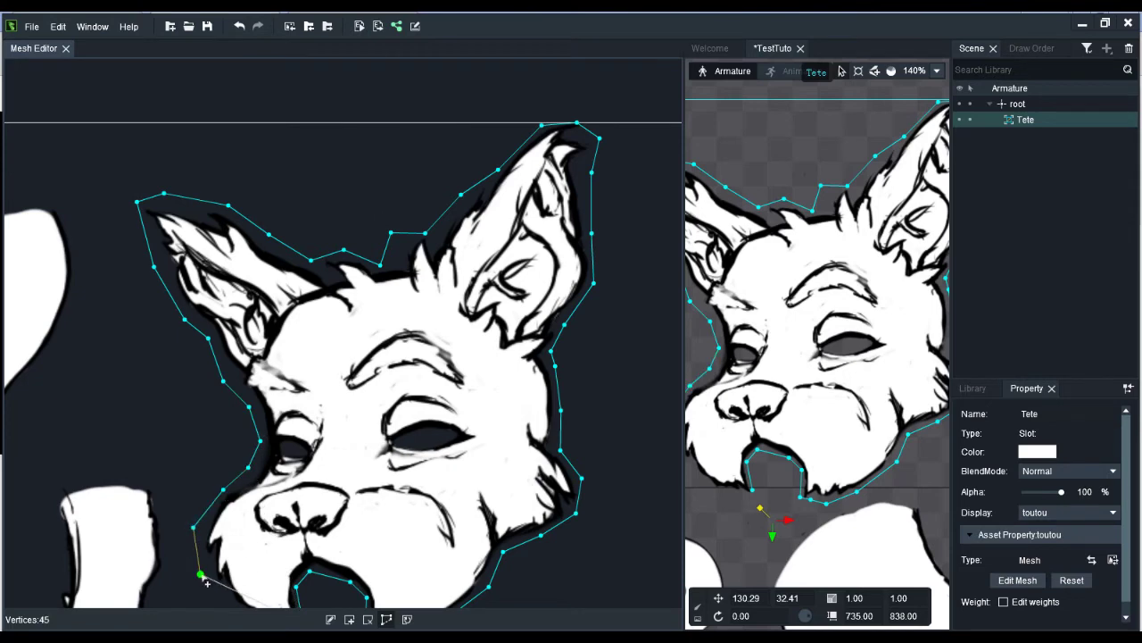
left_click(221, 578)
scroll(333, 526, "down", 3)
left_click(261, 477)
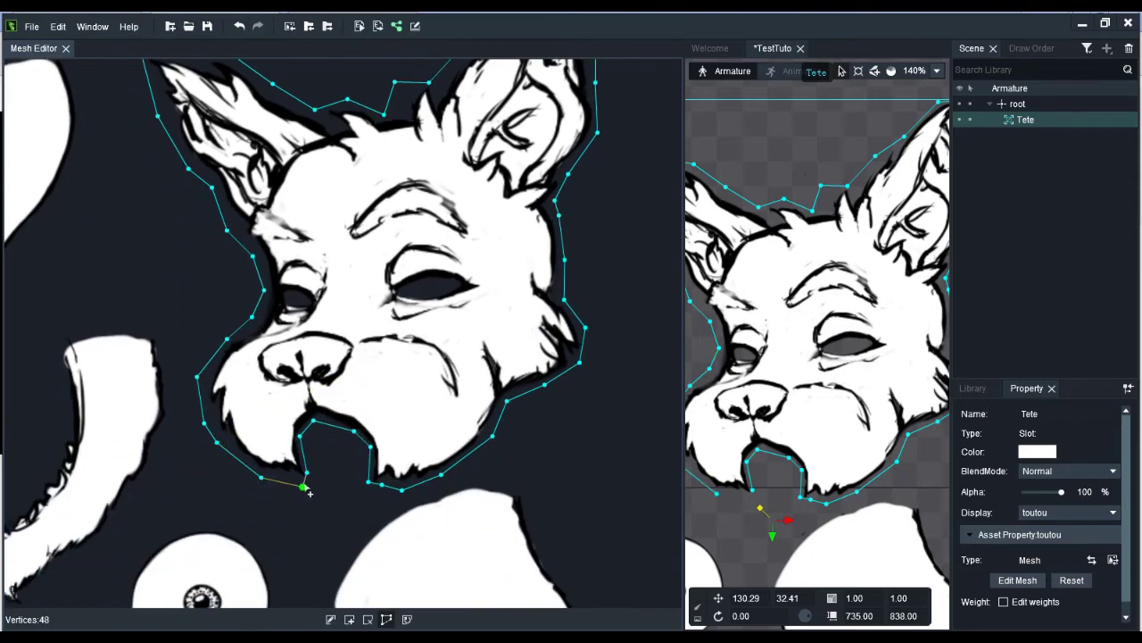
left_click(304, 487)
left_click(306, 474)
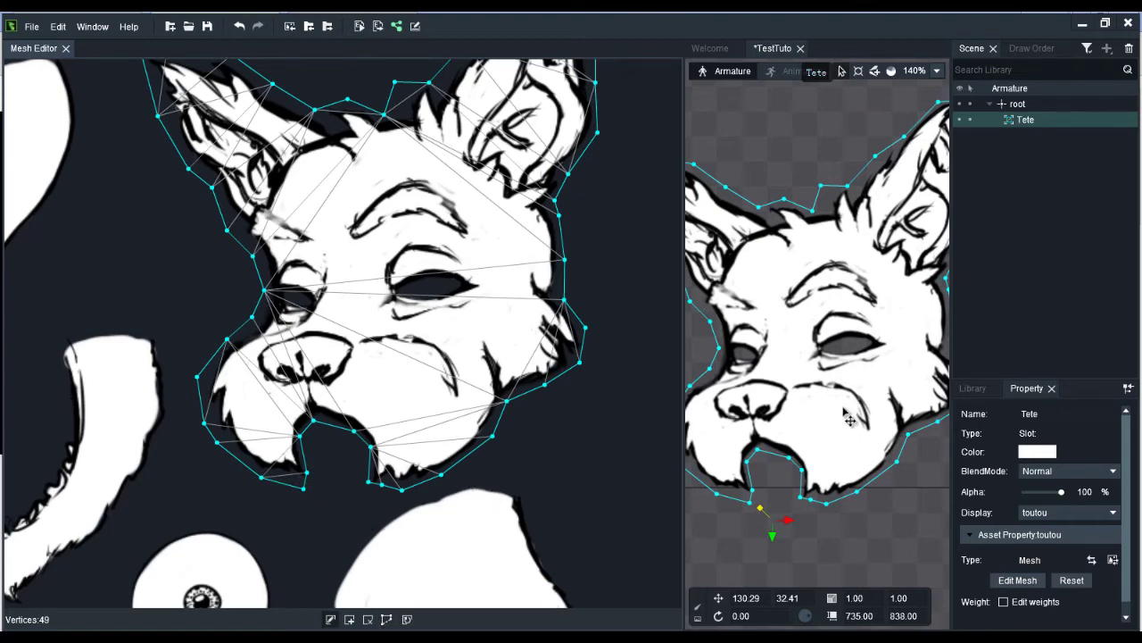
Resize the Mesh Editor beside the armature view so that the head mesh can be seen in both.
left_click_drag(682, 378, 360, 391)
left_click_drag(681, 433, 644, 435)
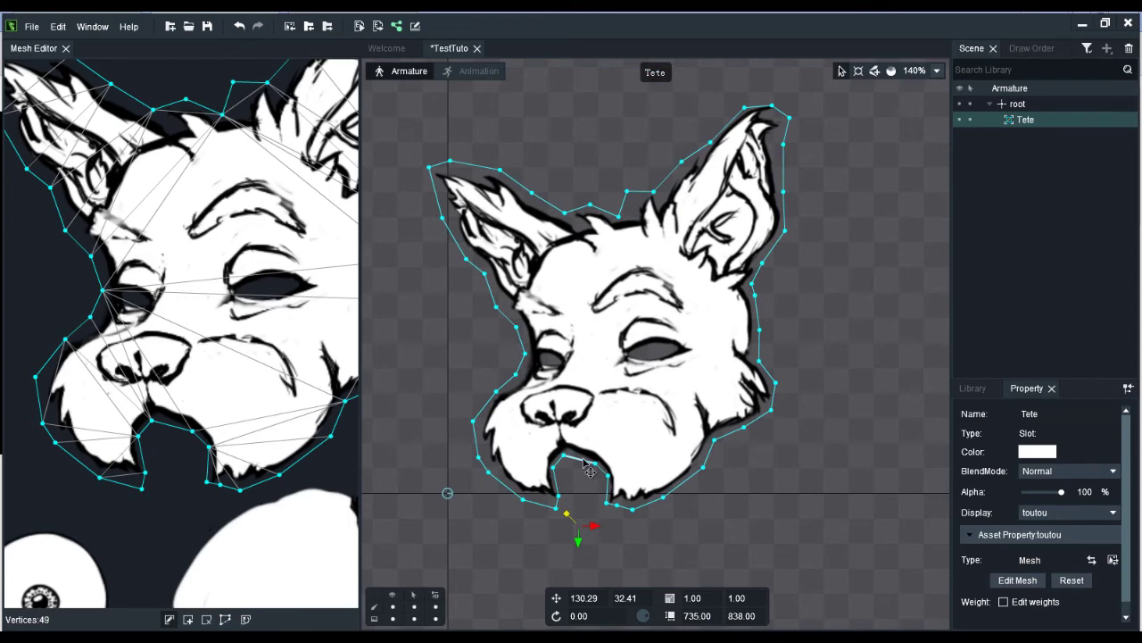
left_click_drag(360, 368, 502, 366)
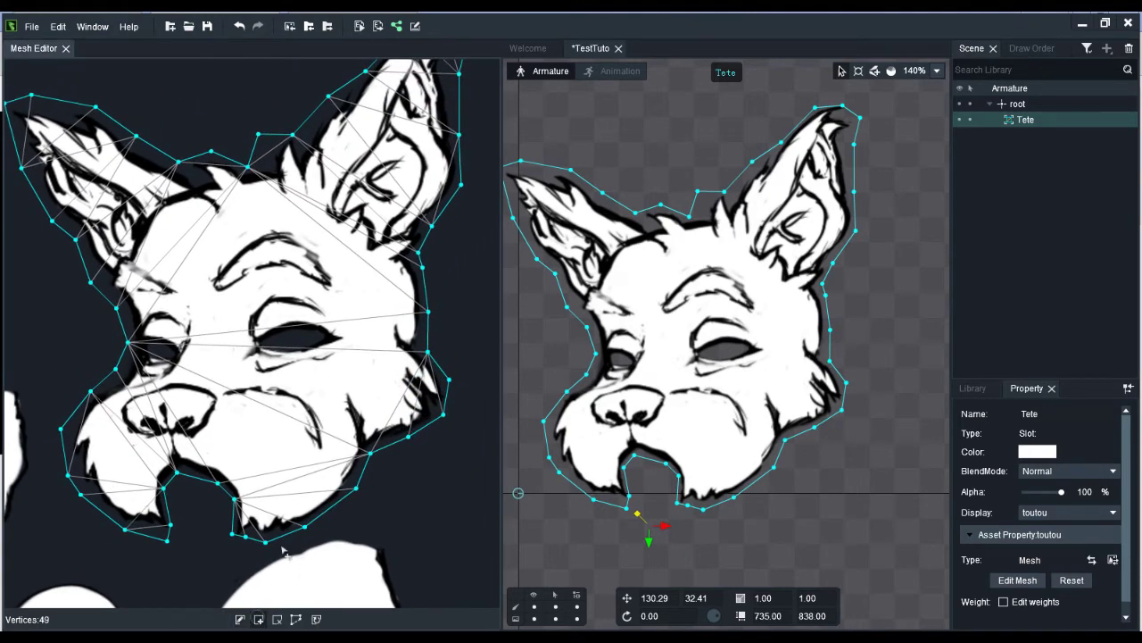
Add interior mesh vertices along the cheek fur crease and the curved line on the larger side of the muzzle.
left_click(348, 396)
left_click(358, 424)
left_click(230, 395)
left_click(259, 390)
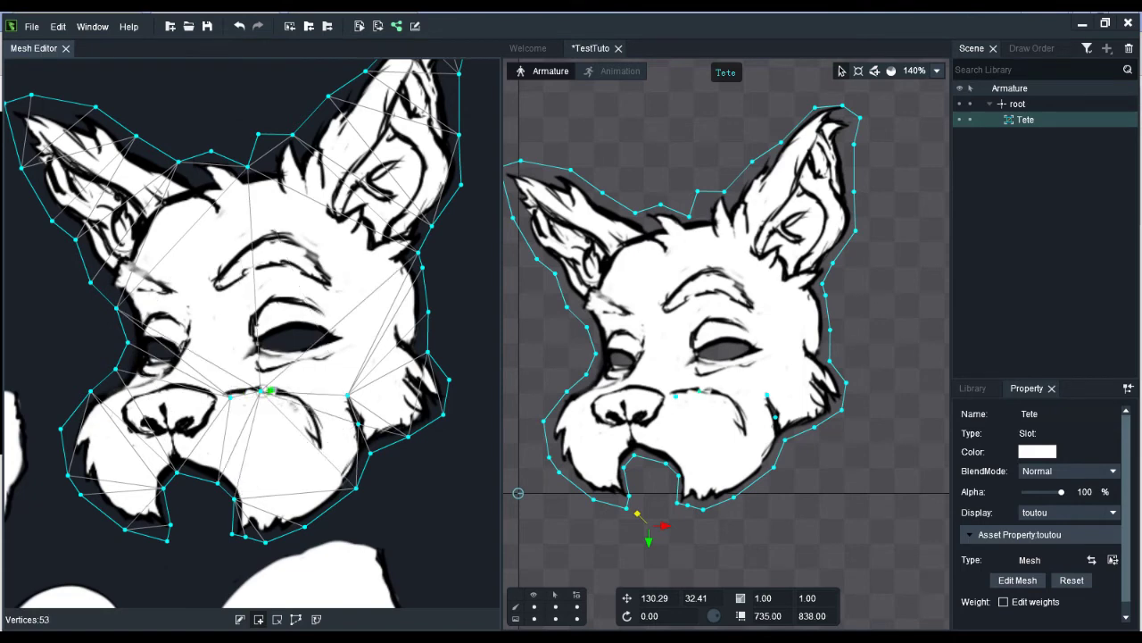
left_click(293, 396)
left_click(312, 416)
left_click(314, 441)
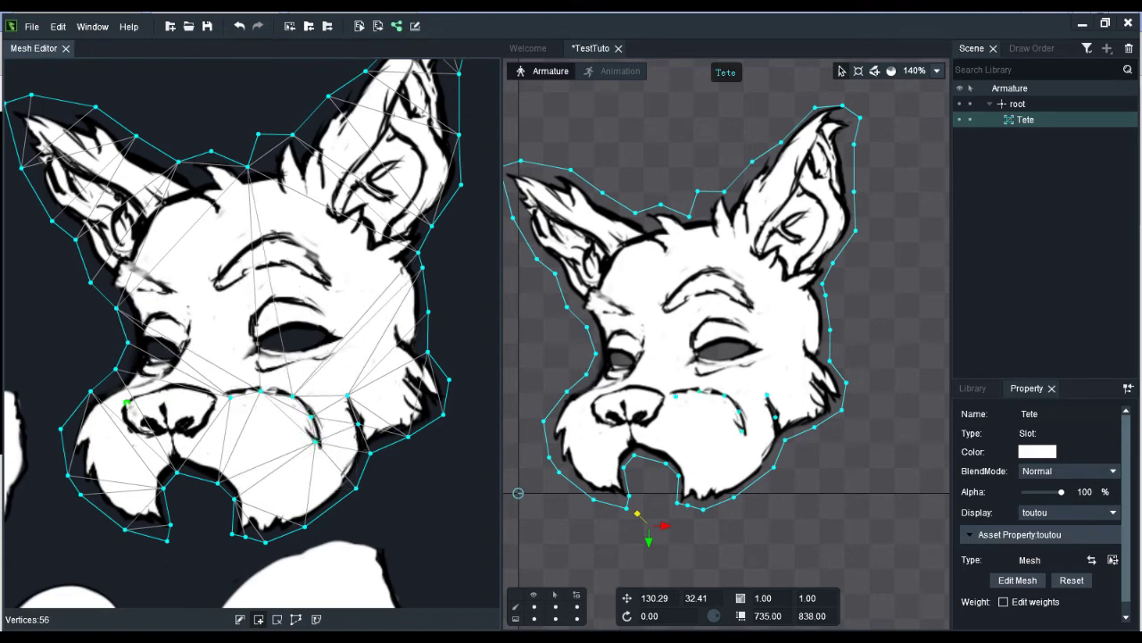
Add mesh vertices around the nose, across its top and lower edges and down the line towards the mouth.
left_click(127, 401)
left_click(167, 389)
left_click(209, 398)
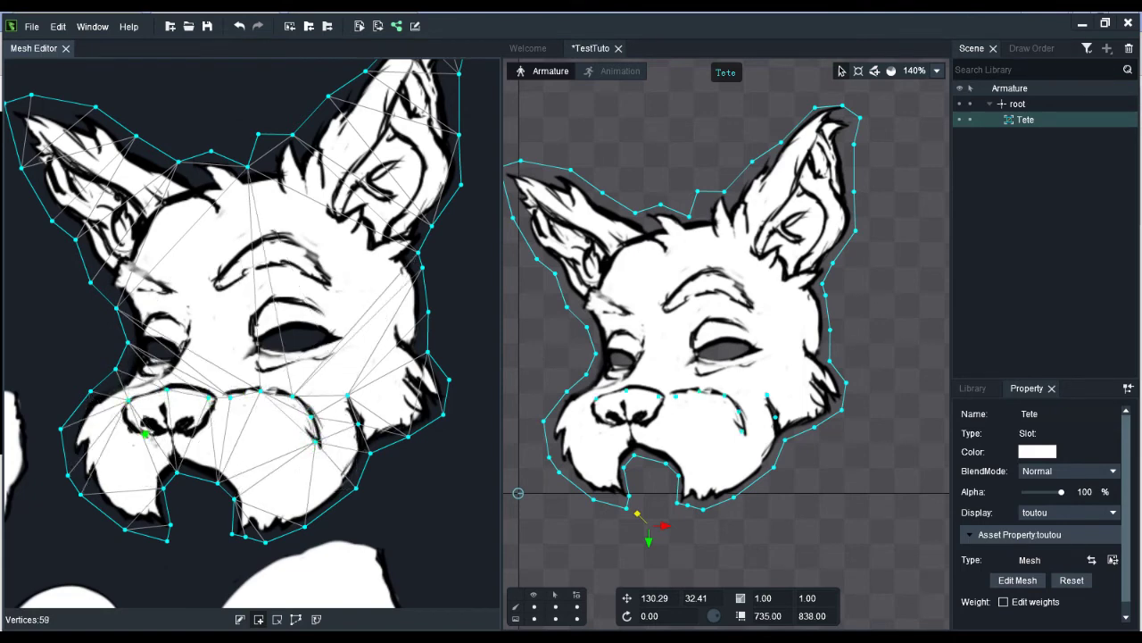
left_click(166, 430)
left_click(189, 429)
left_click(172, 448)
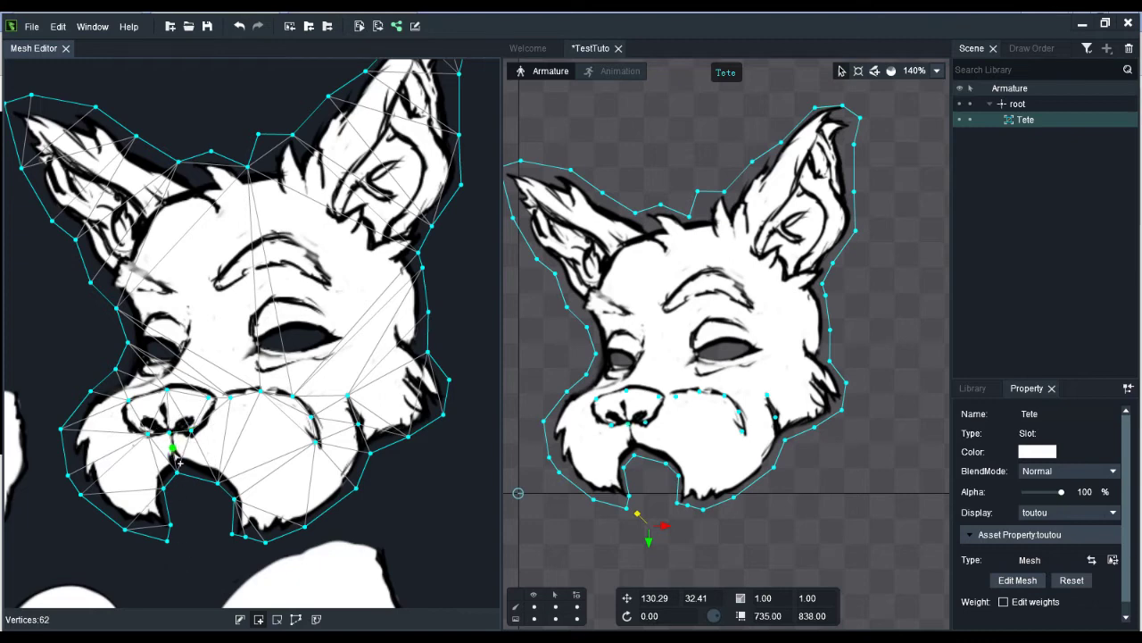
Add mesh vertices at the inner corner of the smaller eye and along the lower edge of its eyebrow.
left_click(191, 362)
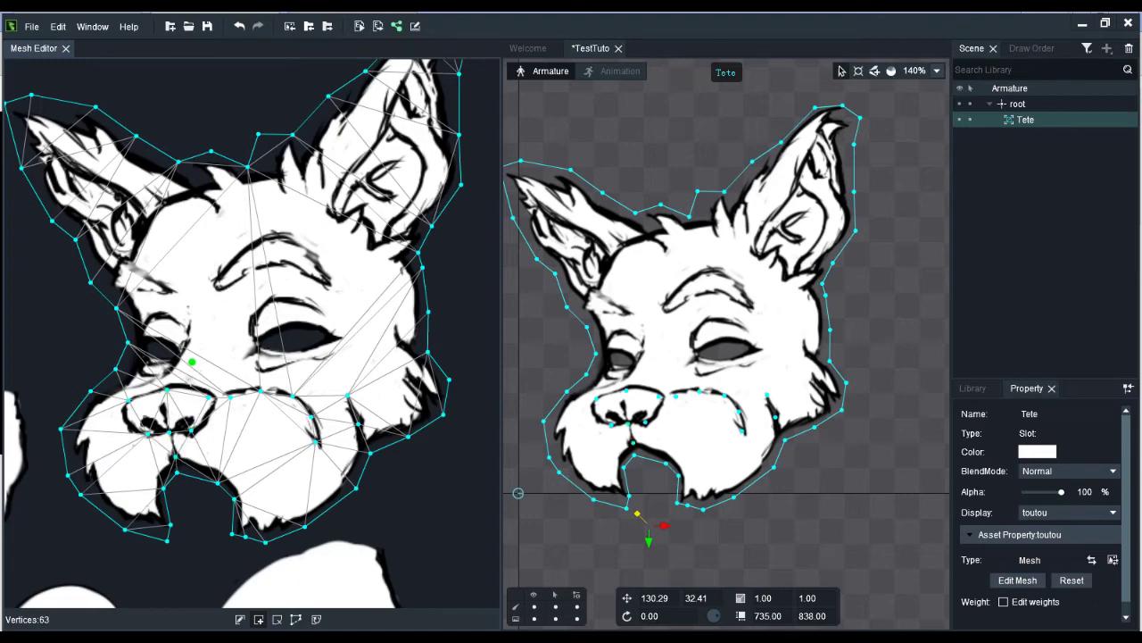
left_click(189, 330)
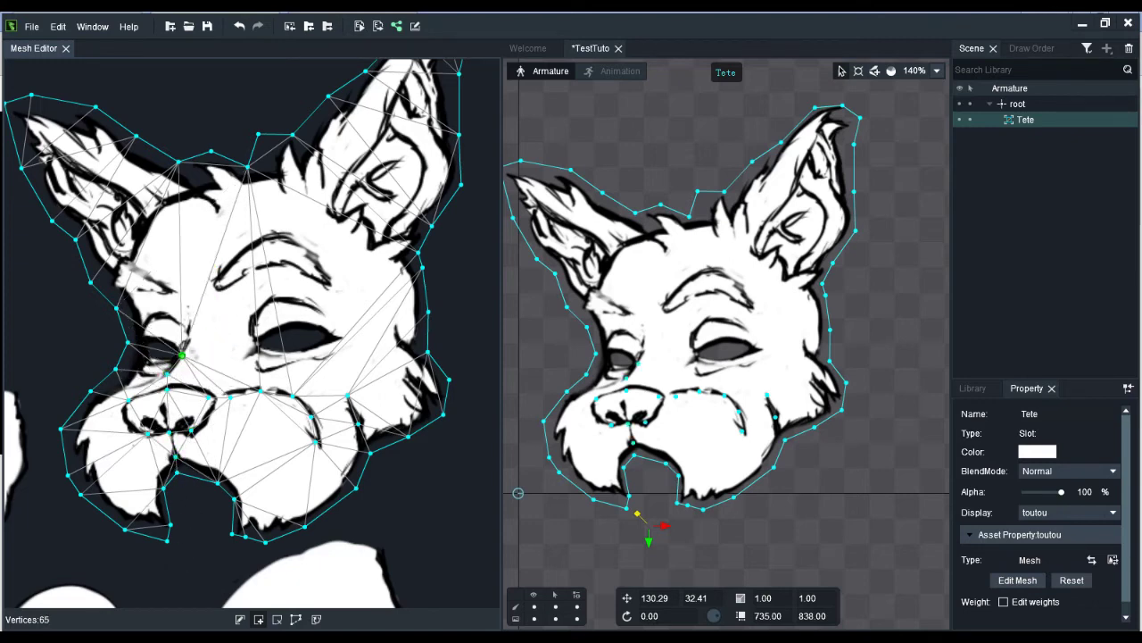
left_click(181, 354)
left_click(156, 288)
left_click(160, 292)
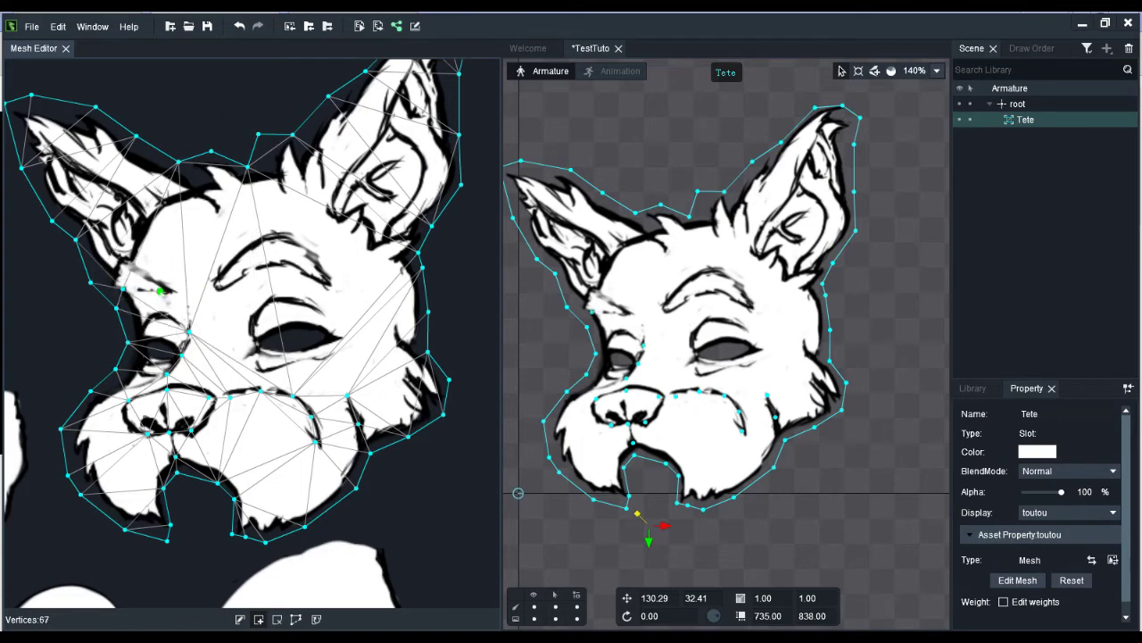
left_click(134, 293)
left_click(125, 259)
Add mesh vertices along the lower edge of the larger eyebrow, from its inner end to its outer end.
left_click(282, 273)
left_click(220, 284)
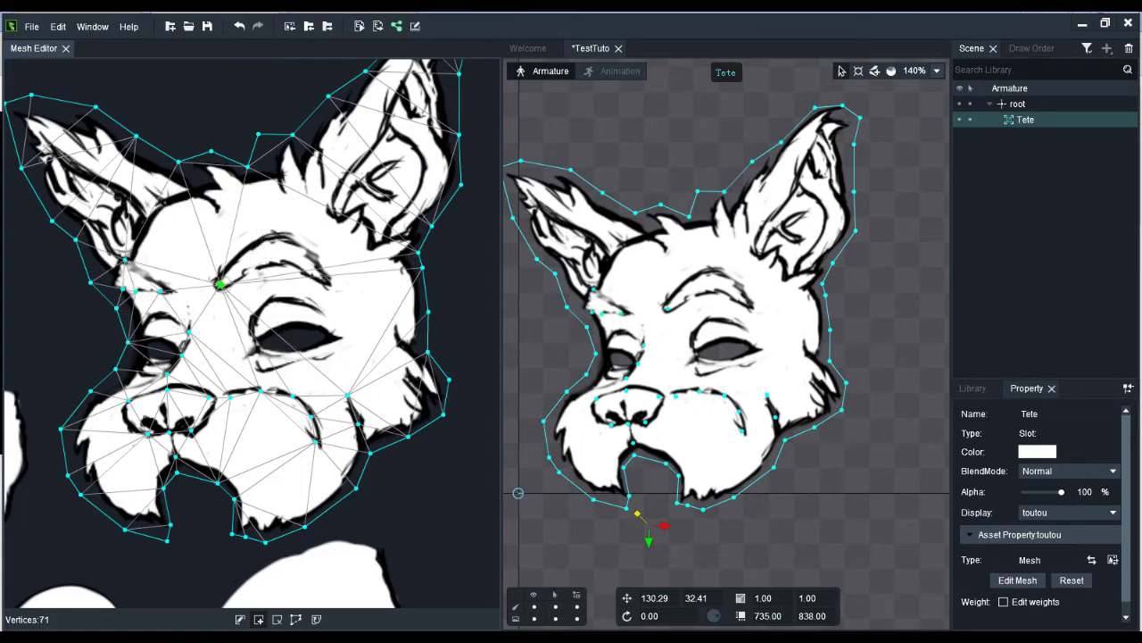
left_click(289, 262)
left_click(317, 274)
left_click(327, 288)
left_click(327, 289)
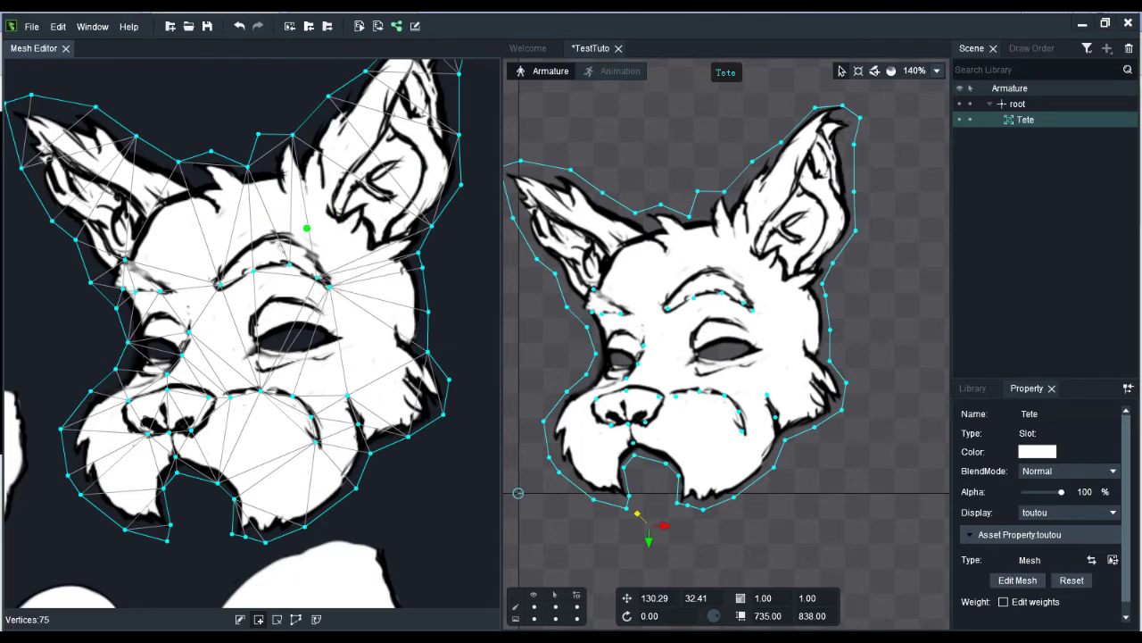
Add mesh vertices along the upper edge of the larger eyebrow and one on the smaller eyebrow's upper edge.
left_click(221, 270)
left_click(239, 248)
left_click(272, 235)
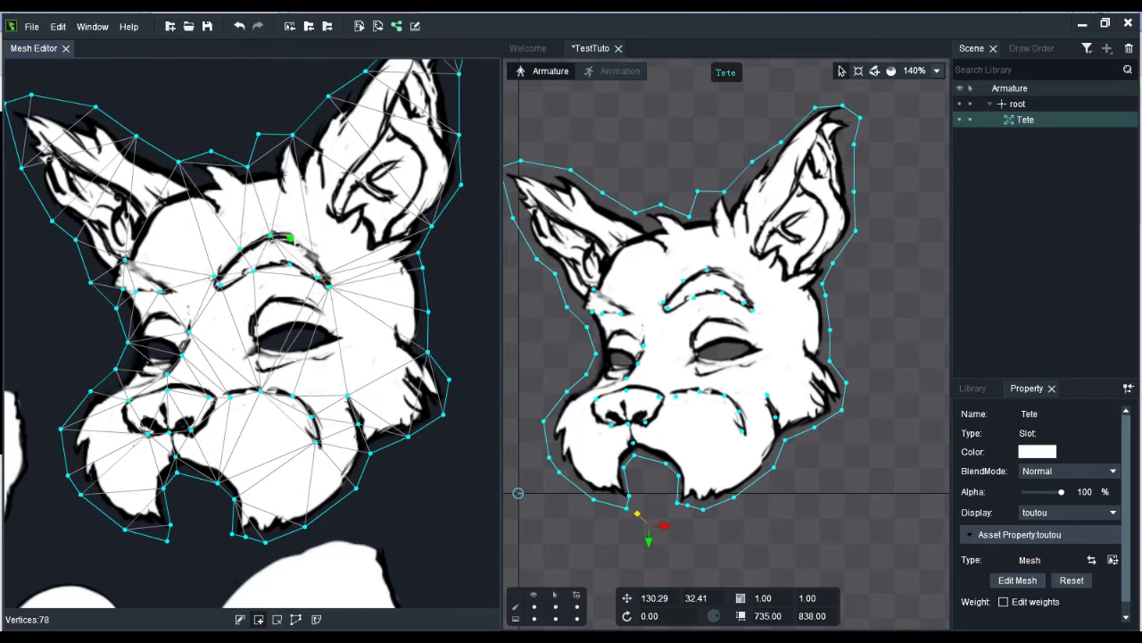
left_click(293, 239)
left_click(314, 258)
left_click(141, 276)
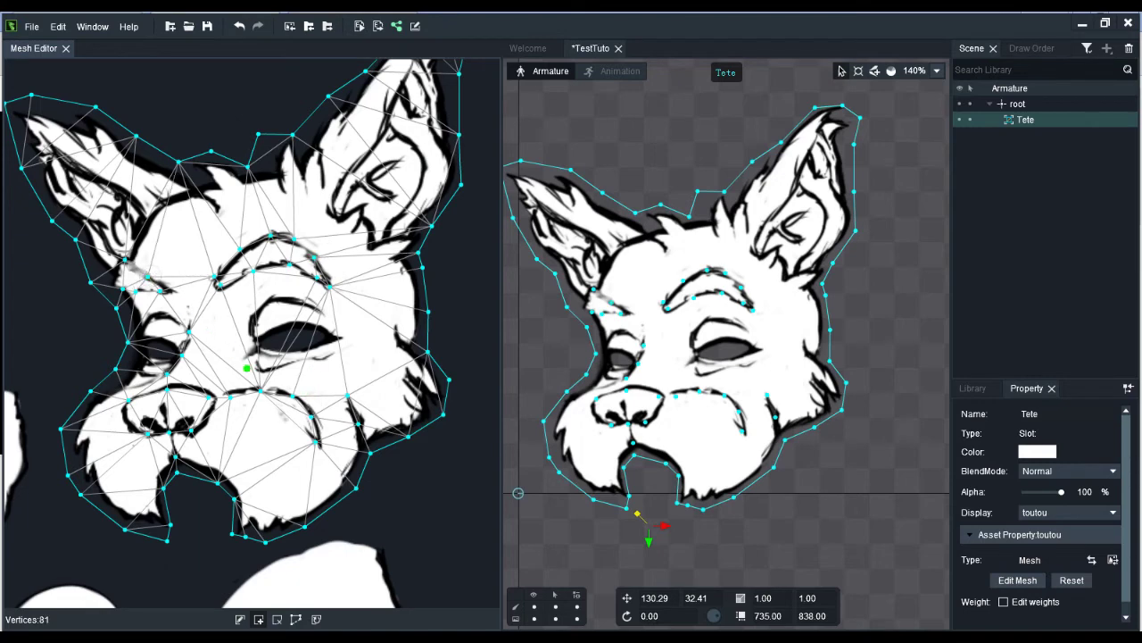
Outline the larger eye opening with mesh vertices along its upper and lower lids.
left_click(256, 340)
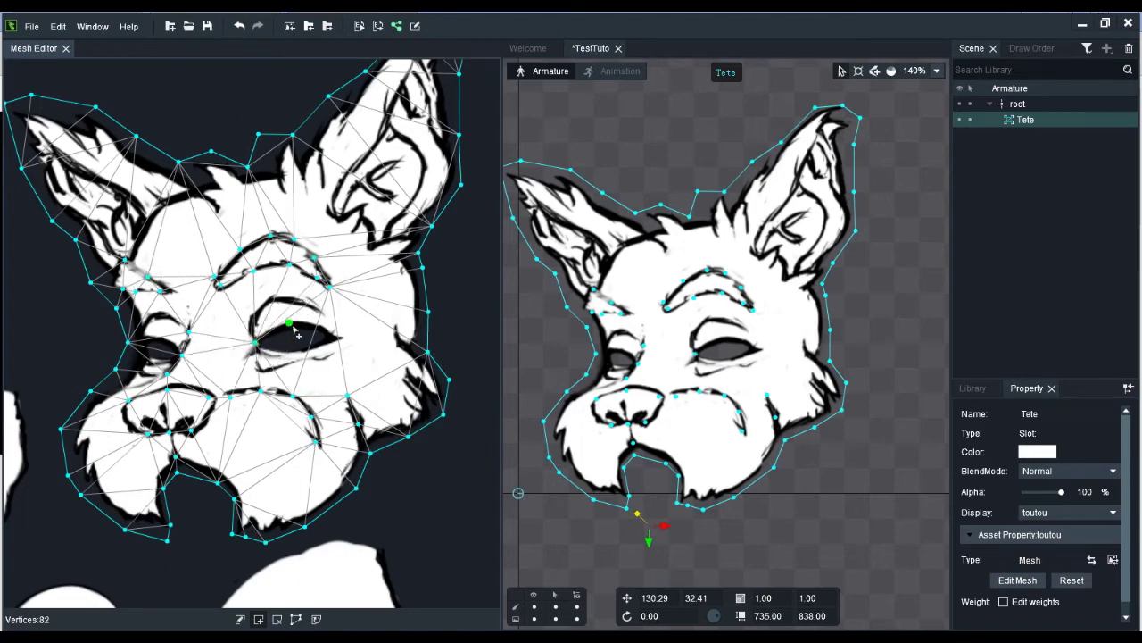
left_click(290, 323)
left_click(328, 332)
left_click(336, 341)
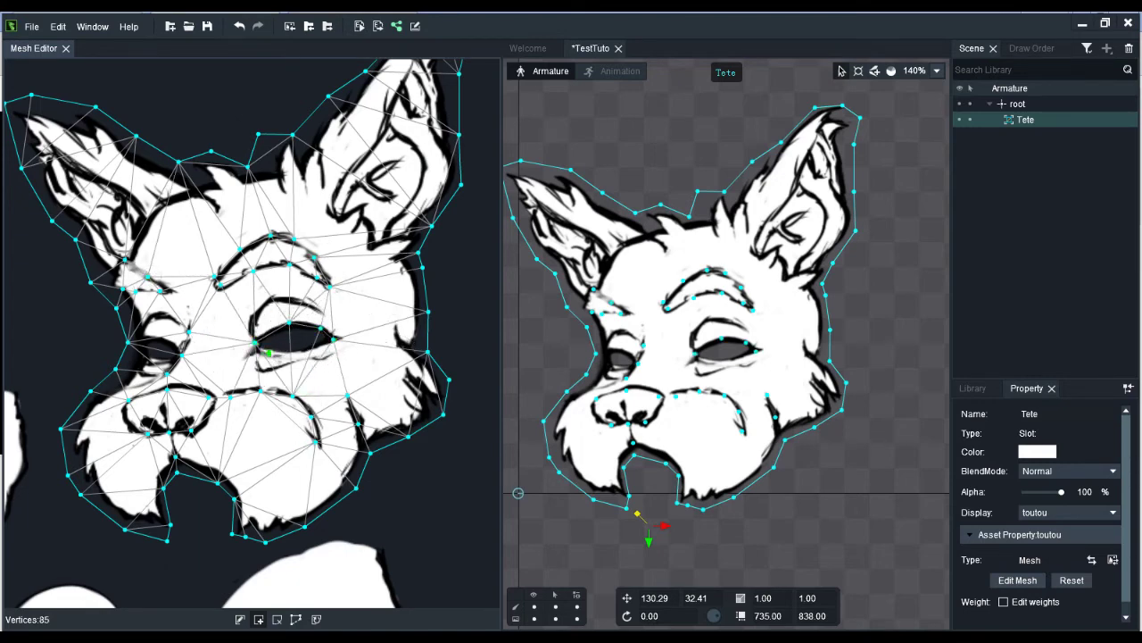
left_click(284, 353)
left_click(309, 352)
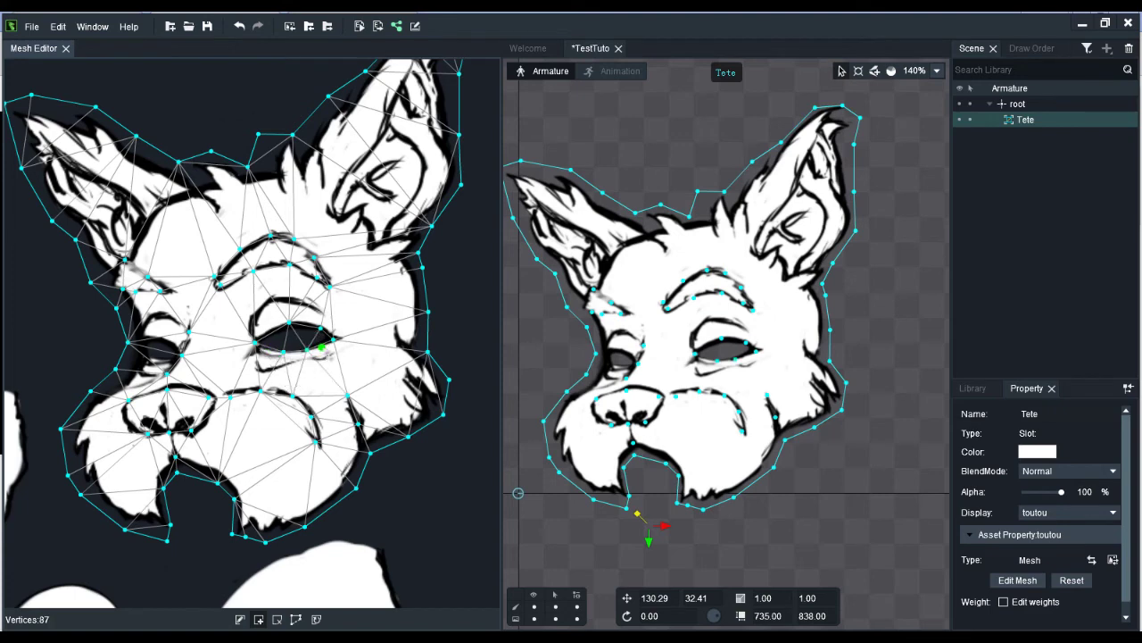
left_click(327, 347)
Outline the smaller eye opening with mesh vertices.
left_click(155, 358)
left_click(129, 341)
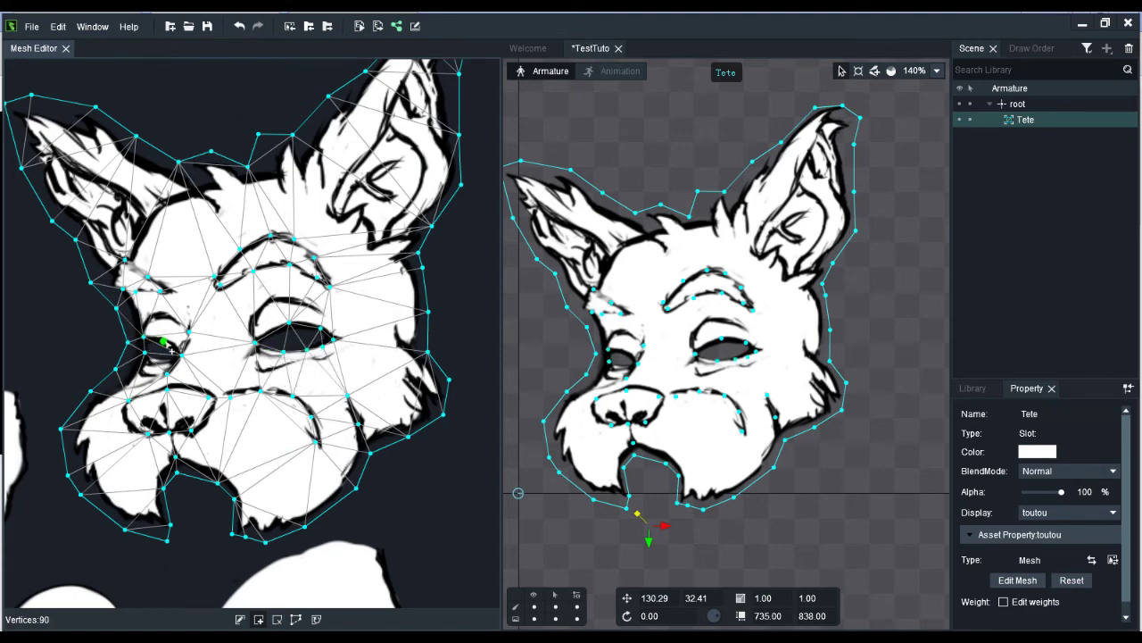
left_click(166, 367)
left_click(176, 369)
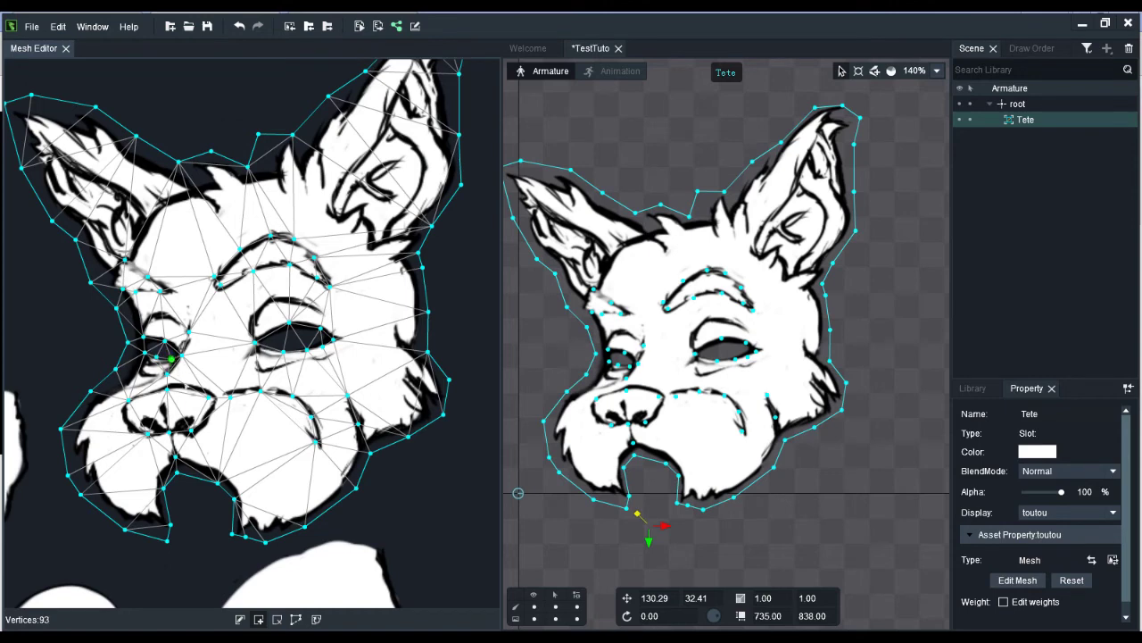
Place widely spaced mesh vertices on the skull line beside the smaller ear's base.
left_click(225, 387)
left_click(166, 200)
left_click(218, 195)
left_click(221, 181)
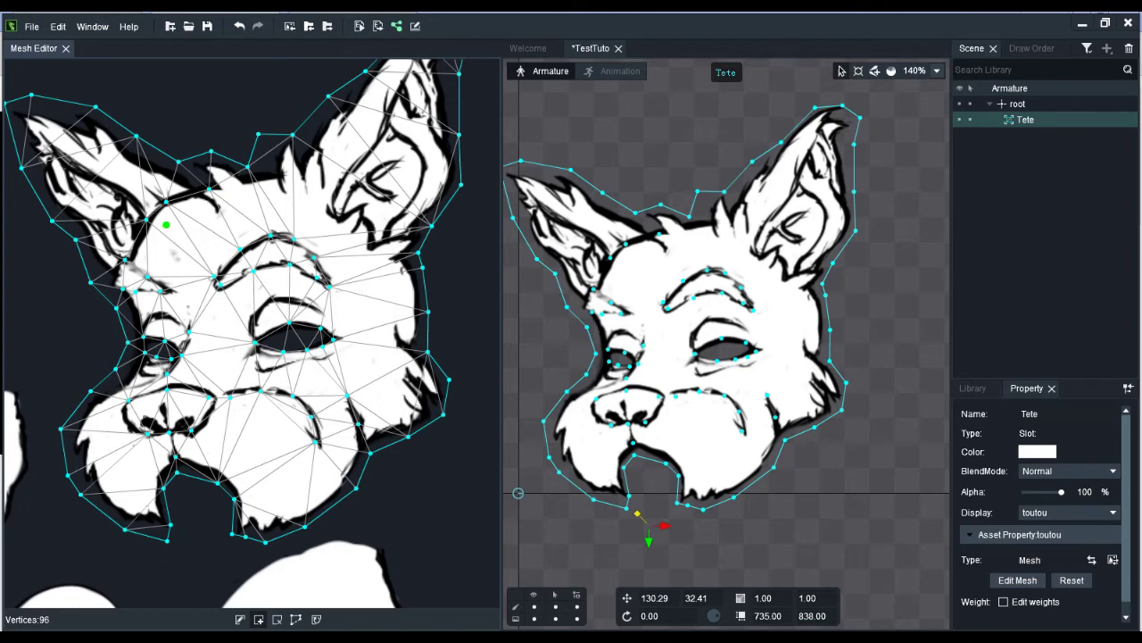
Fill in closely spaced mesh vertices along the smaller ear's base, from the brow up to the top of the head.
scroll(198, 287, "up", 5)
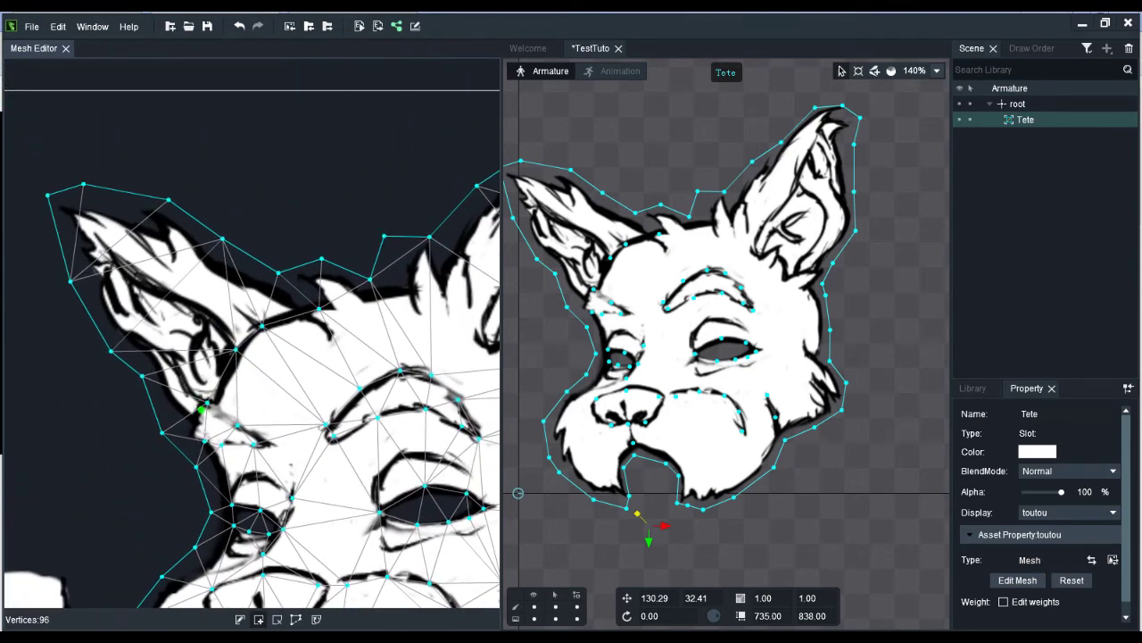
left_click(191, 436)
left_click(198, 407)
left_click(206, 401)
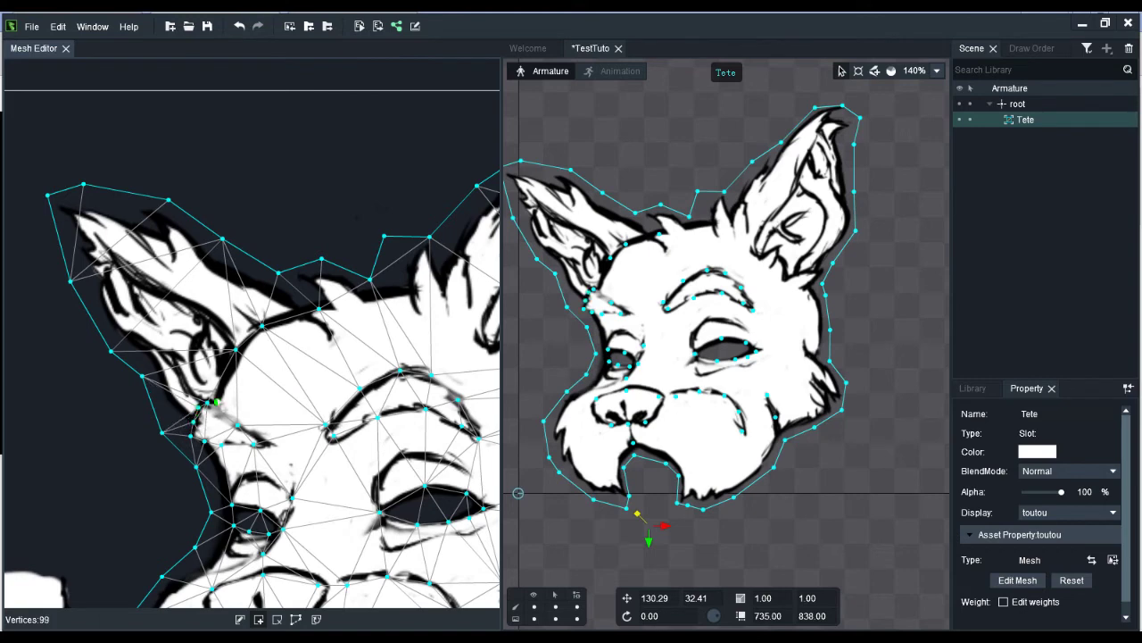
left_click(216, 395)
left_click(239, 343)
left_click(251, 331)
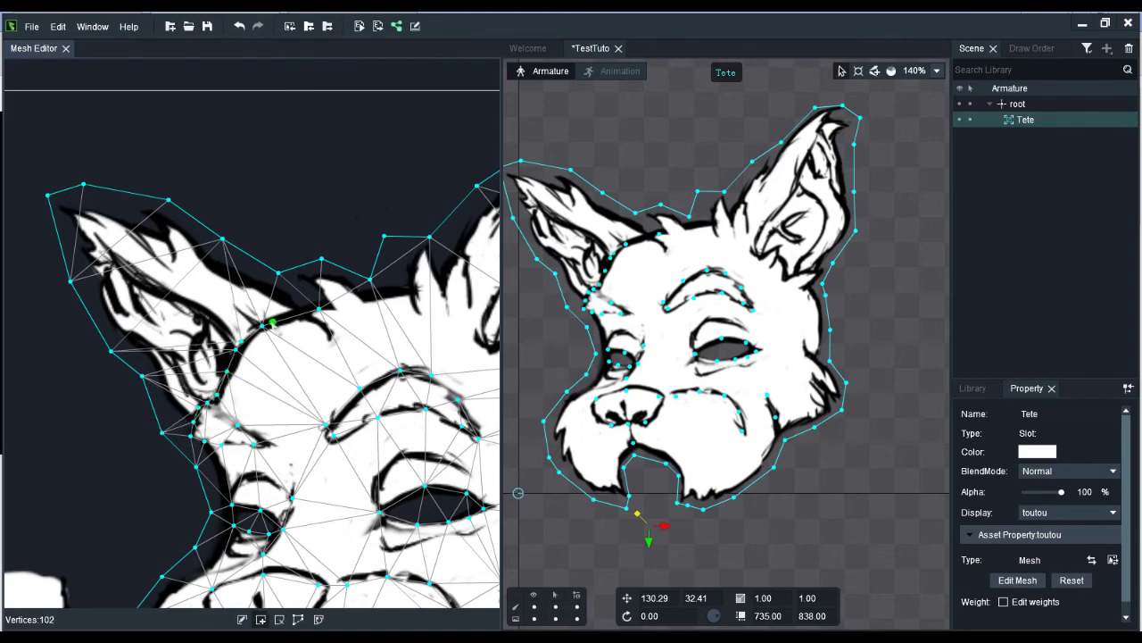
left_click(272, 319)
left_click(297, 309)
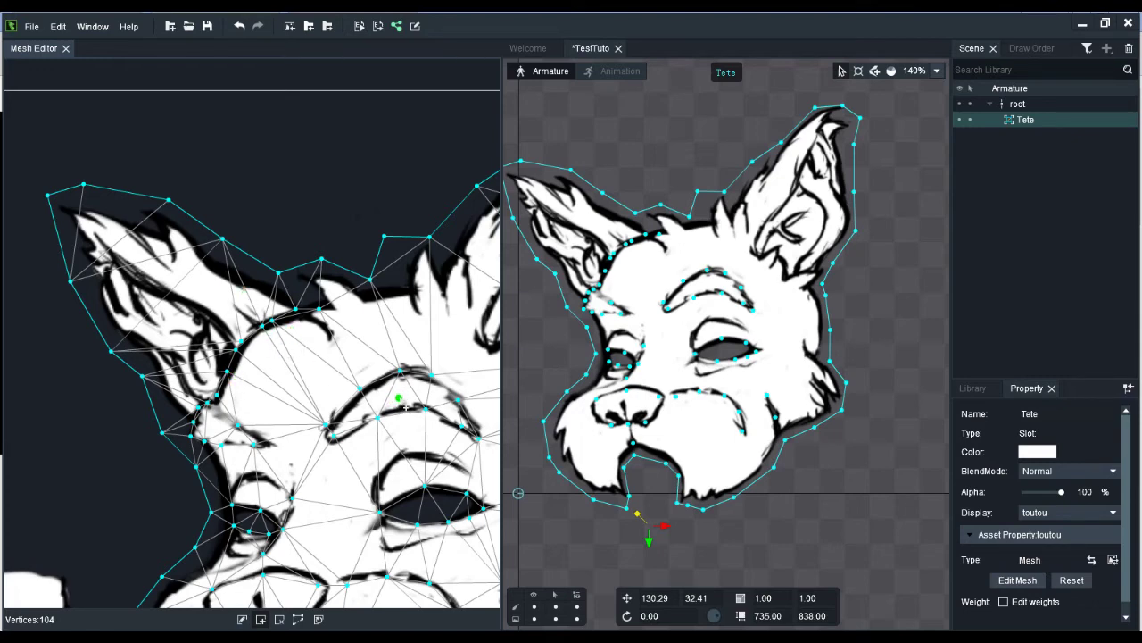
Add mesh vertices down the inner edge of the larger ear's base, from the fur tuft to its lowest inner corner.
left_click_drag(406, 407, 161, 434)
left_click_drag(267, 440, 339, 431)
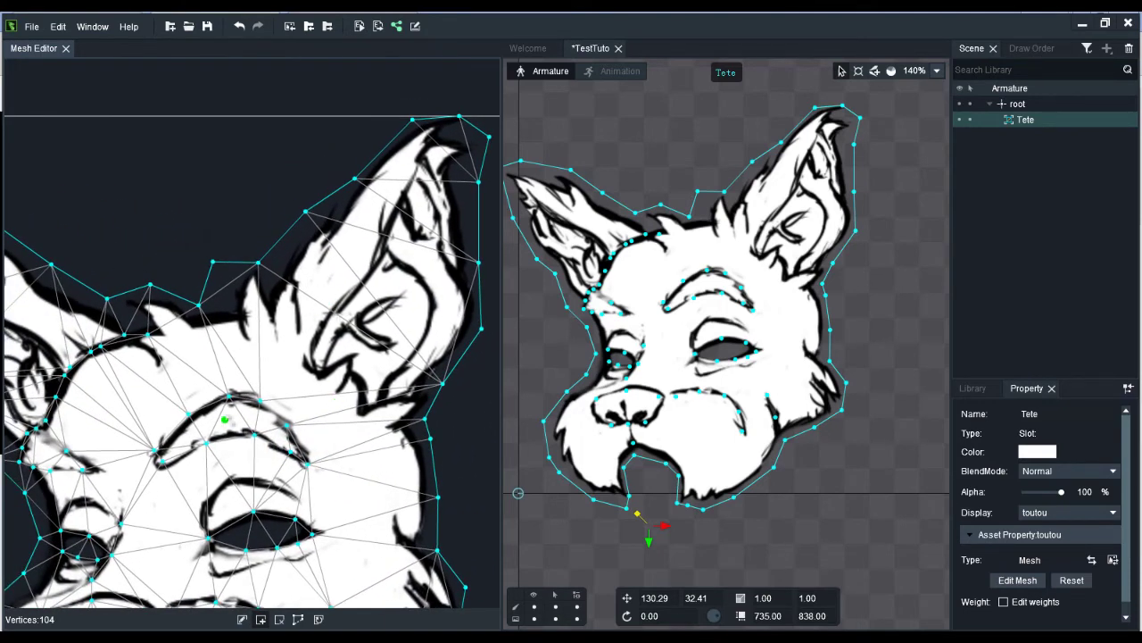
left_click_drag(237, 397, 331, 402)
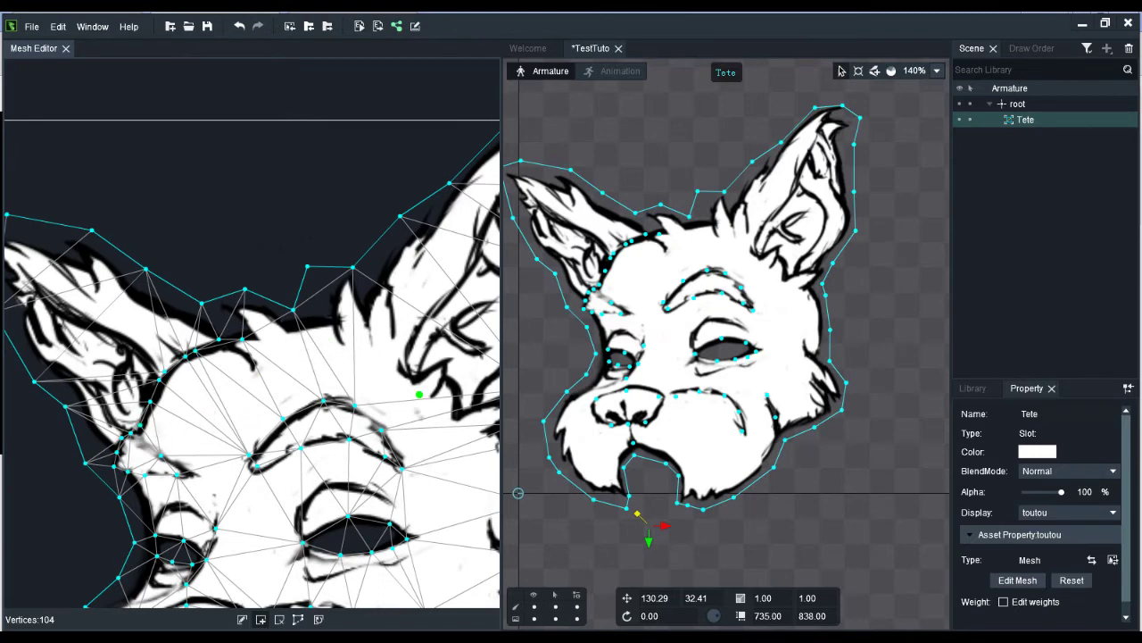
left_click_drag(420, 414, 337, 438)
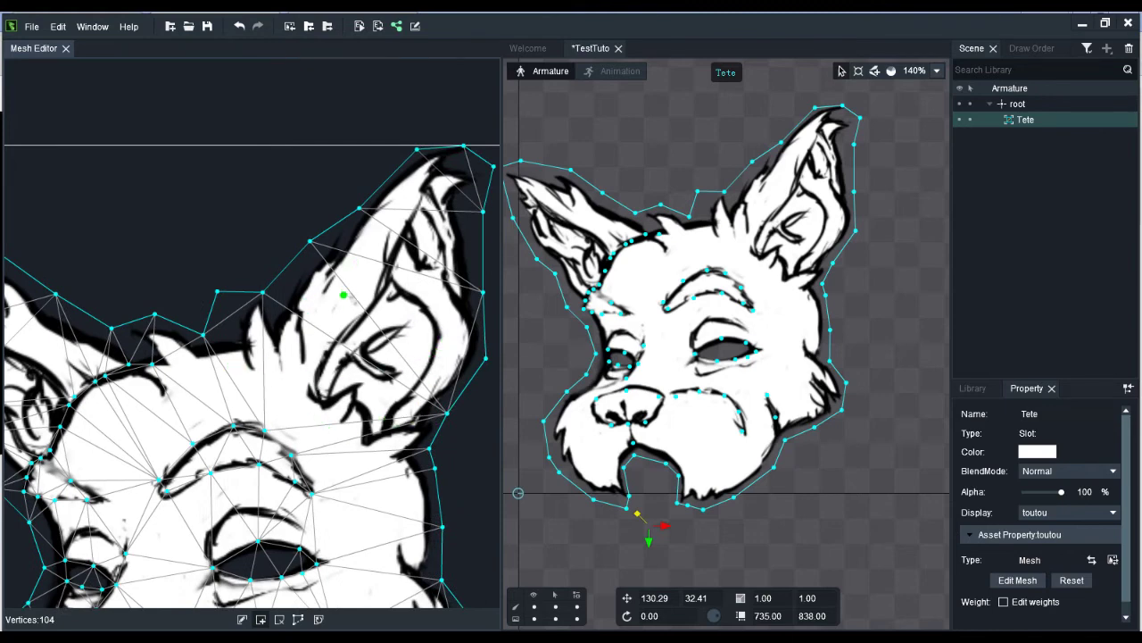
left_click(282, 311)
left_click(292, 309)
left_click(301, 312)
left_click(299, 327)
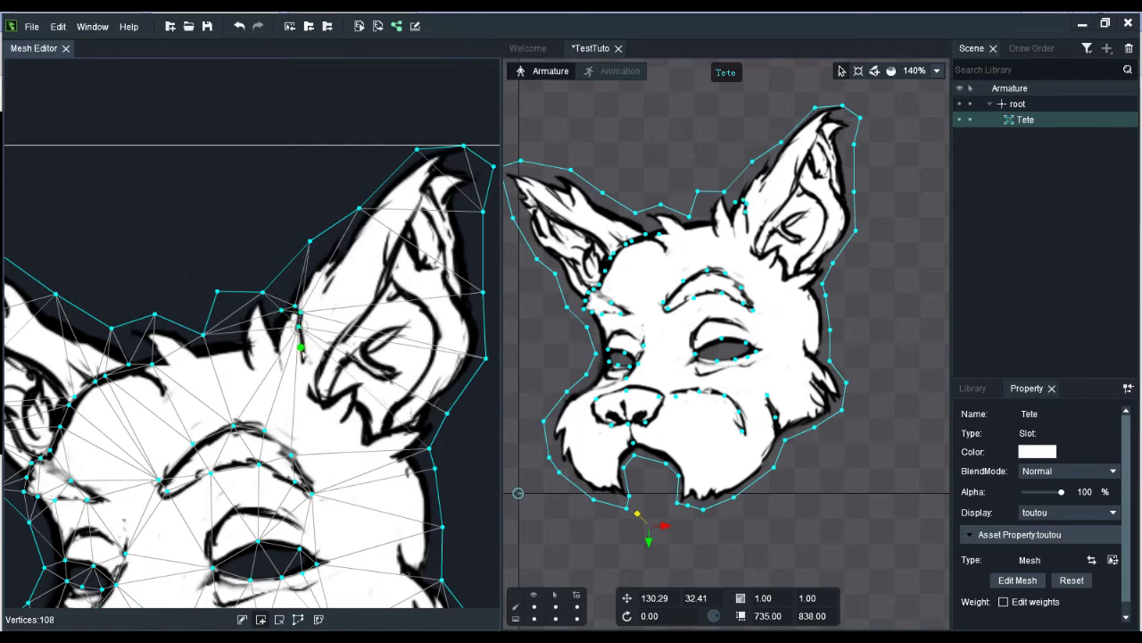
left_click(304, 371)
left_click(314, 394)
left_click(327, 399)
left_click(347, 390)
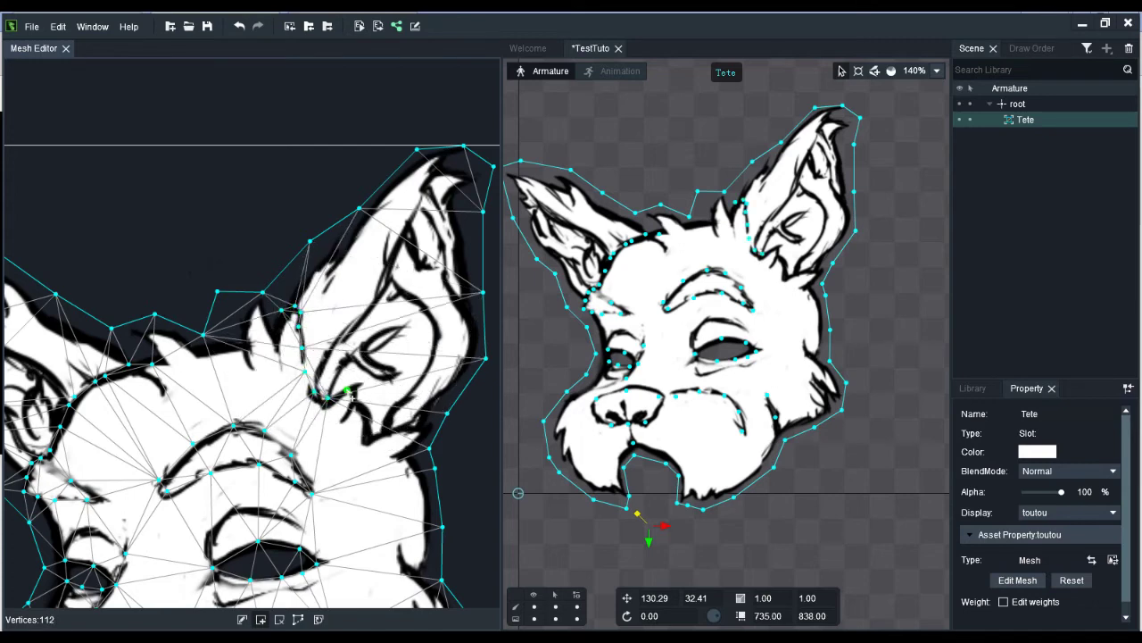
Continue the mesh vertices along the larger ear's jagged base to the outer side of the head.
left_click(360, 383)
left_click(353, 397)
left_click(357, 404)
left_click(369, 414)
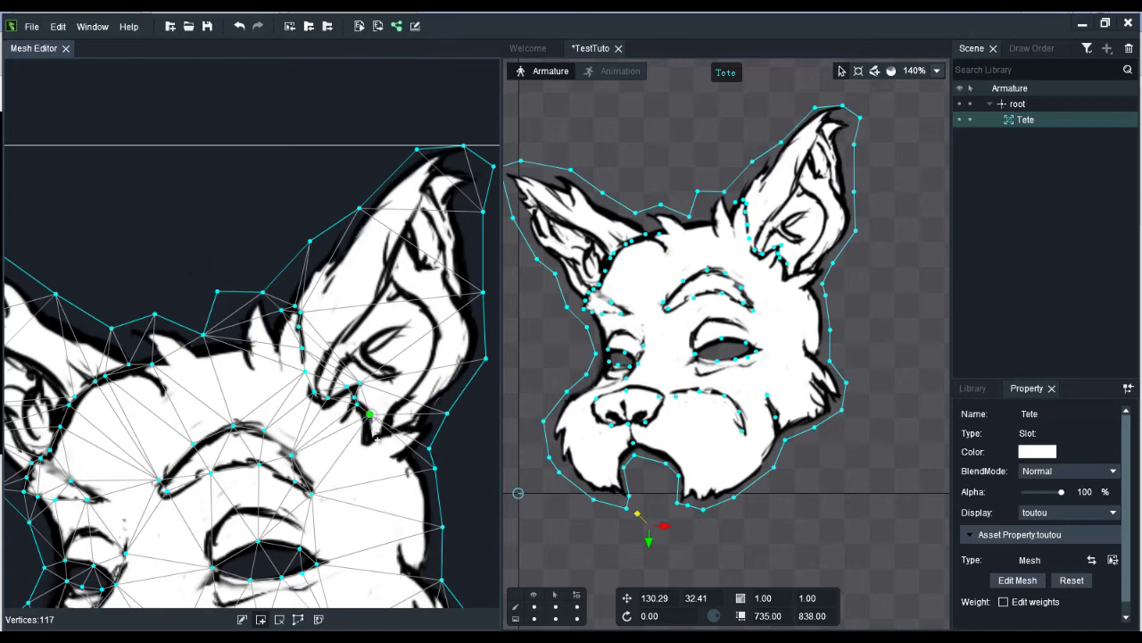
left_click(377, 436)
left_click(393, 432)
left_click(407, 428)
left_click(423, 427)
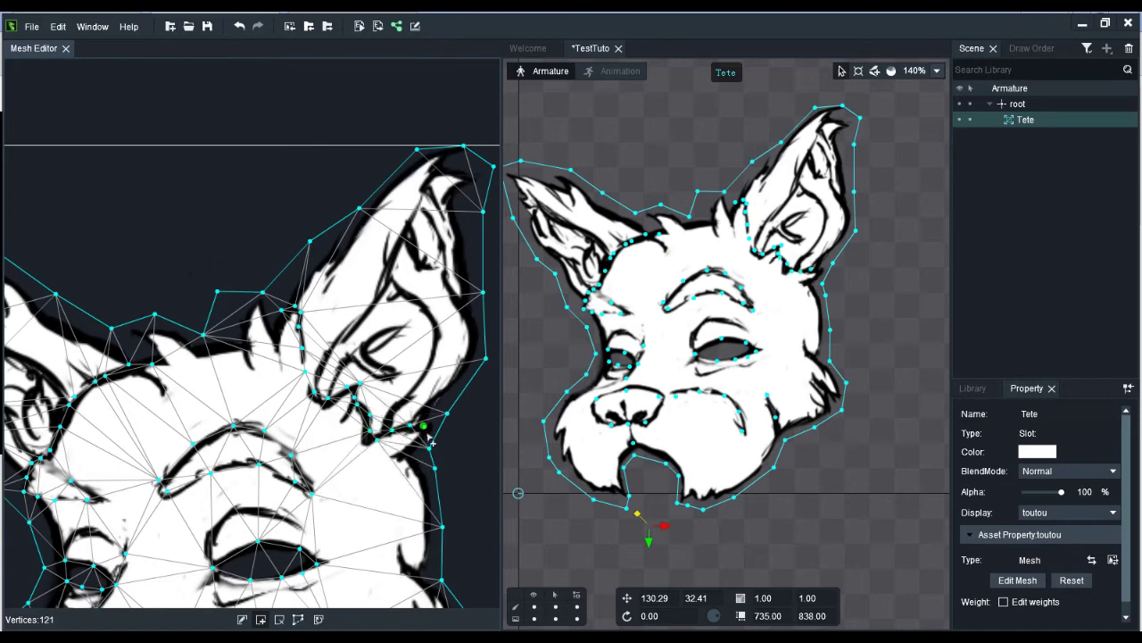
left_click(424, 440)
left_click(423, 459)
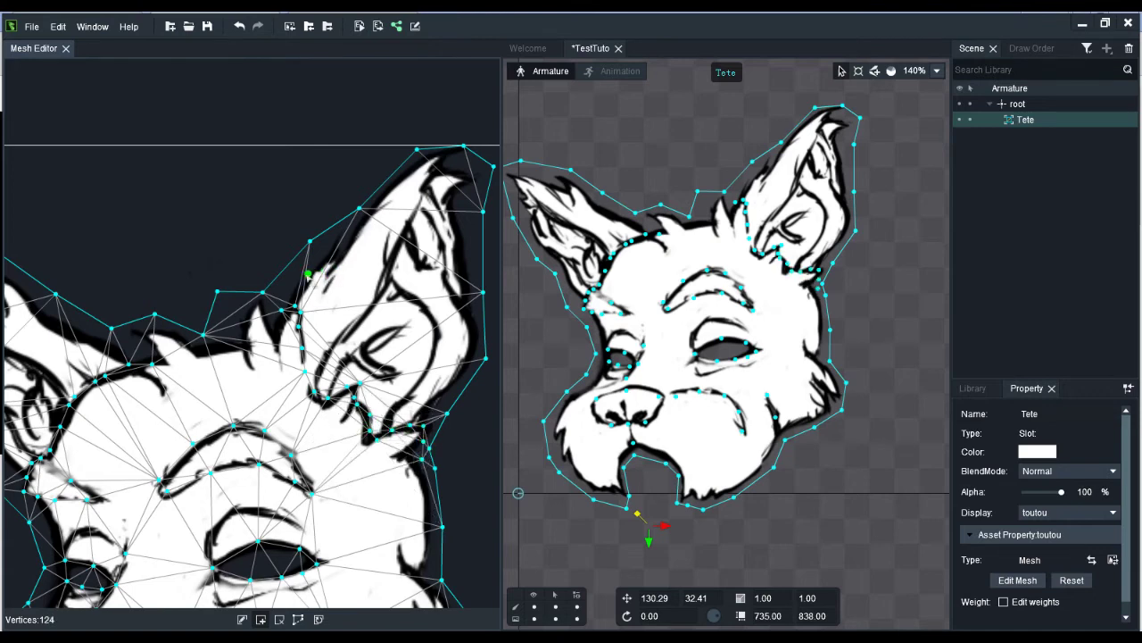
Add a second row of mesh vertices above the larger ear's base, from the inner edge through the inner-ear fur.
left_click(308, 274)
left_click(321, 288)
left_click(333, 302)
left_click(342, 324)
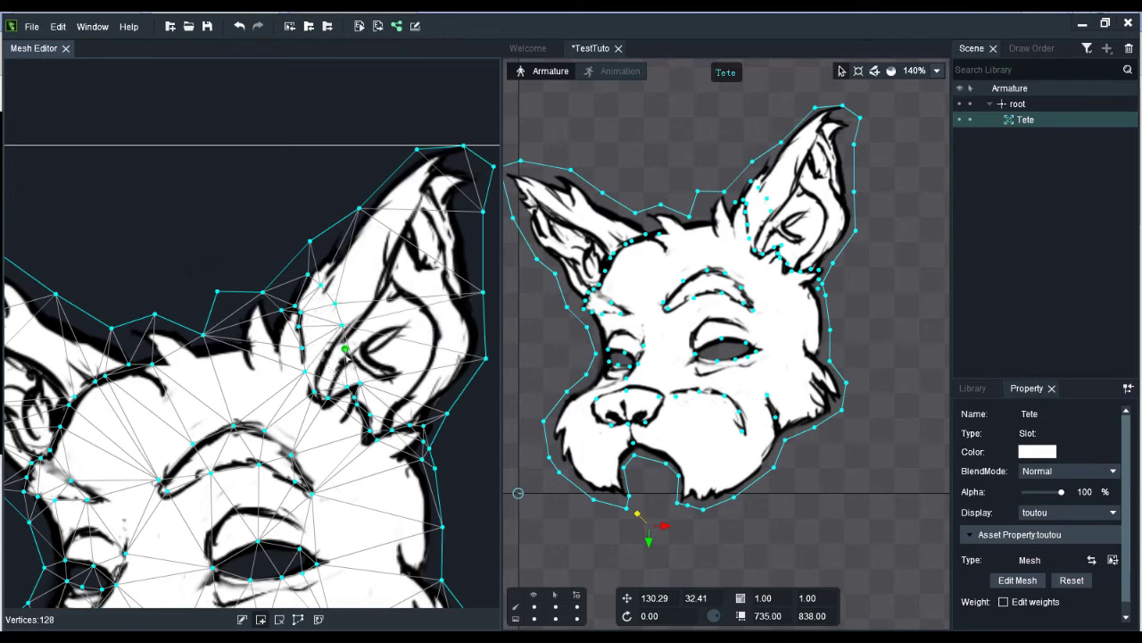
left_click(346, 350)
left_click(353, 361)
left_click(374, 367)
left_click(391, 361)
left_click(398, 381)
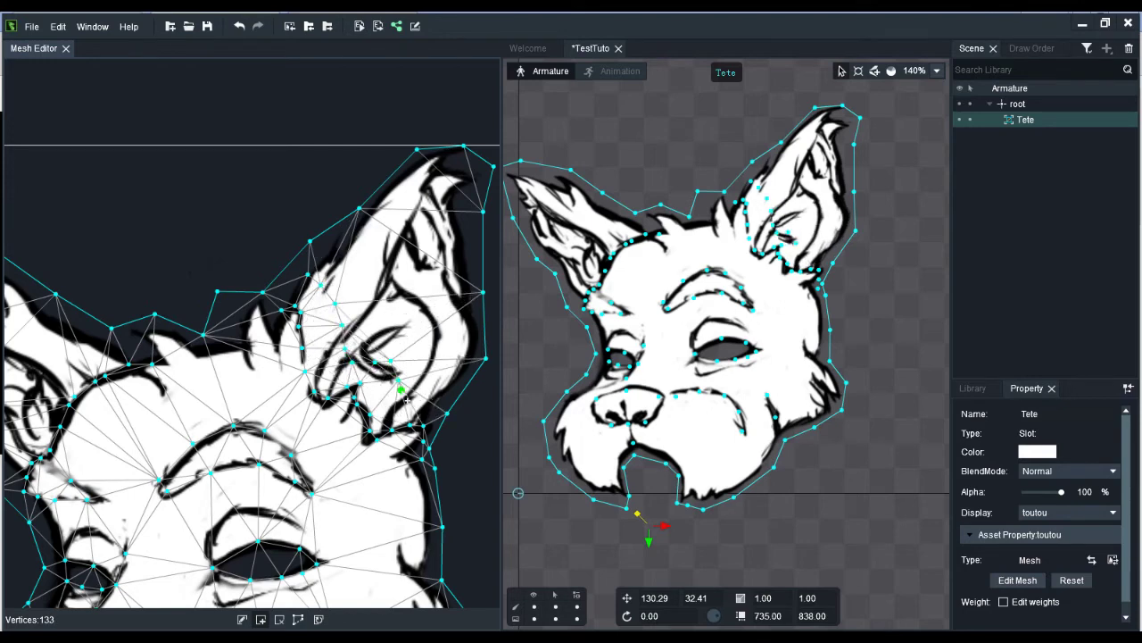
Extend the second vertex row to the larger ear's outer edge and add two extra vertices beside its inner edge.
left_click(406, 396)
left_click(419, 398)
left_click(432, 403)
left_click(446, 410)
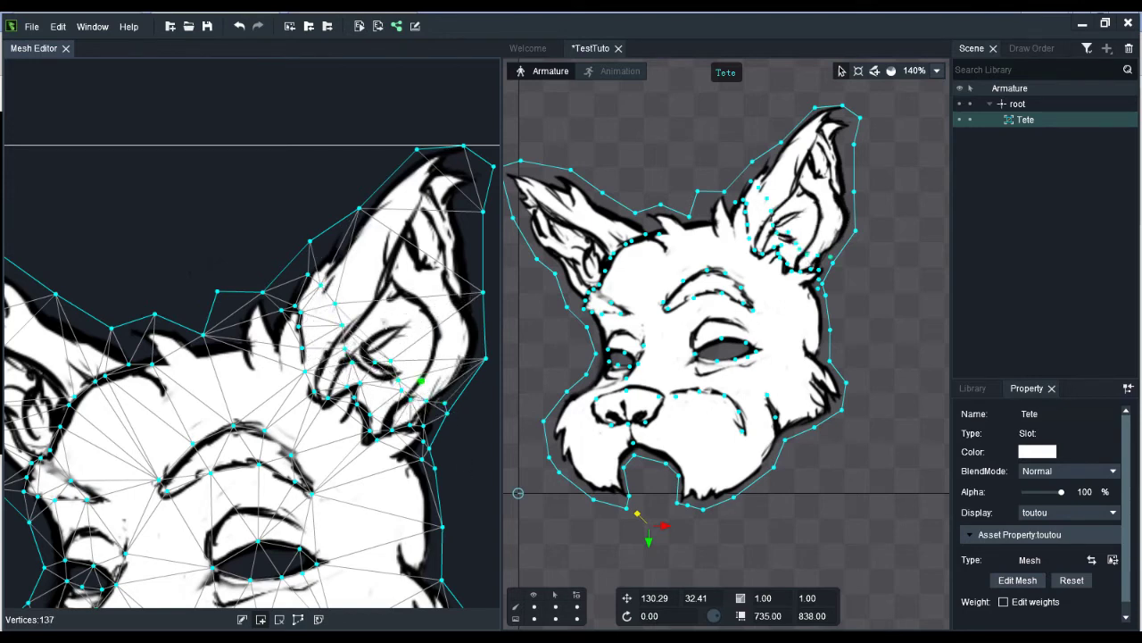
left_click(305, 260)
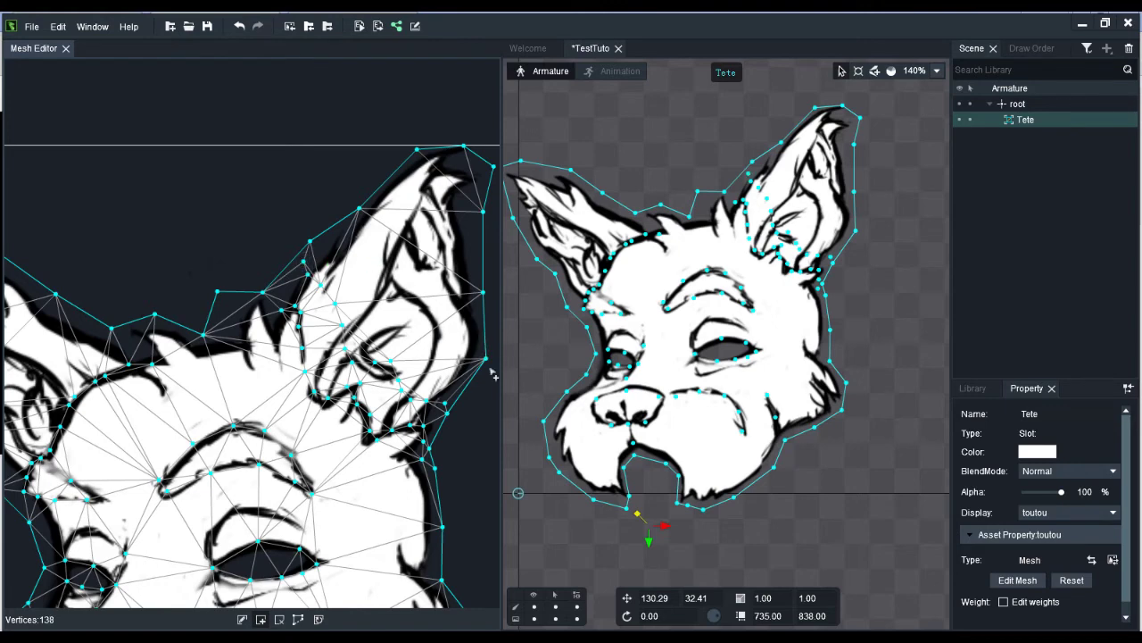
left_click(294, 287)
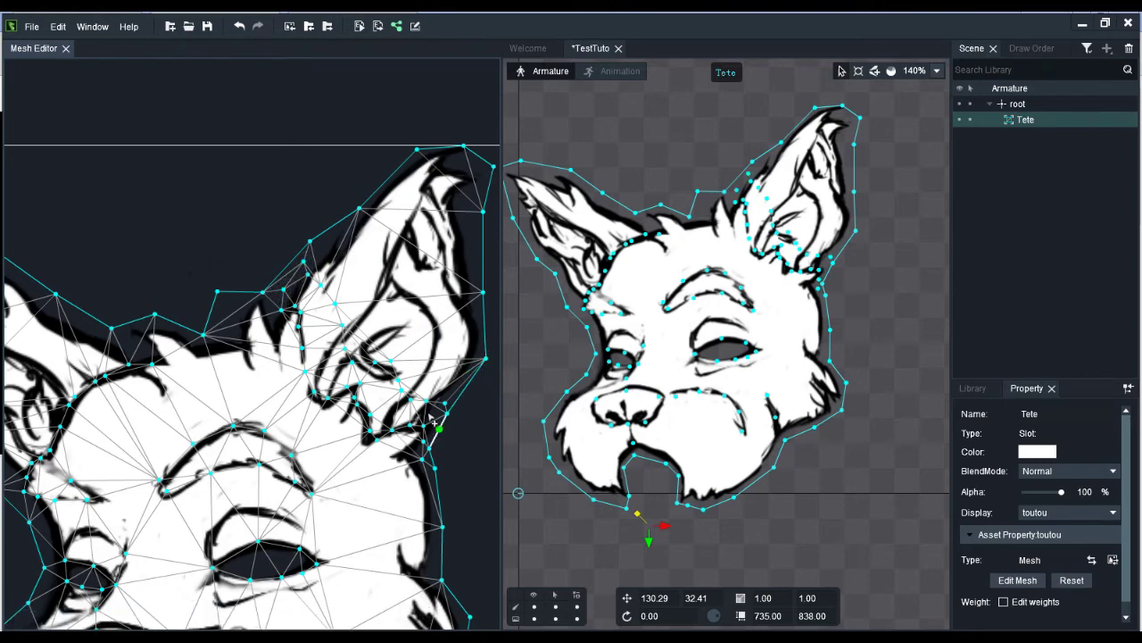
scroll(369, 438, "up", 3)
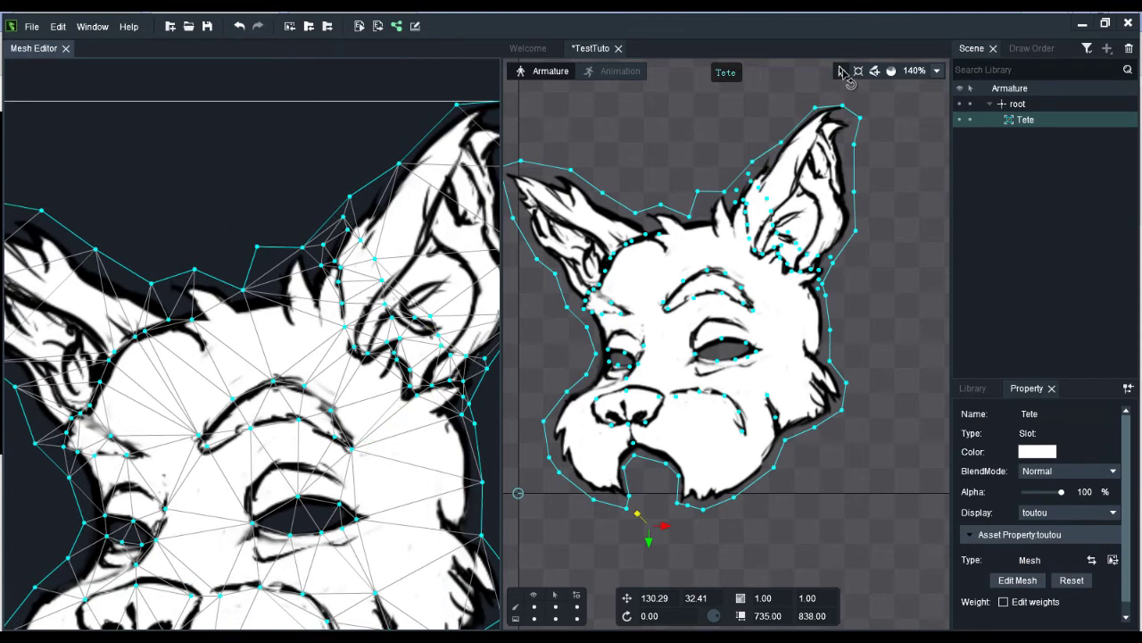
Select all the mesh vertices of the larger ear, including its outline and the second vertex row above its base.
left_click(754, 168)
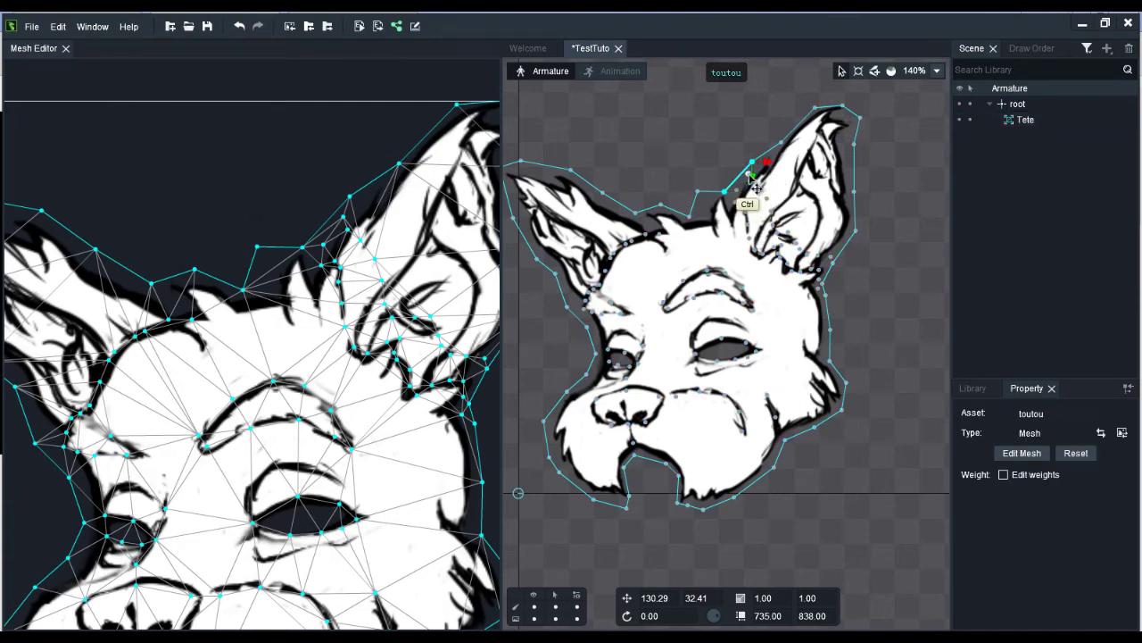
left_click(766, 198, "ctrl")
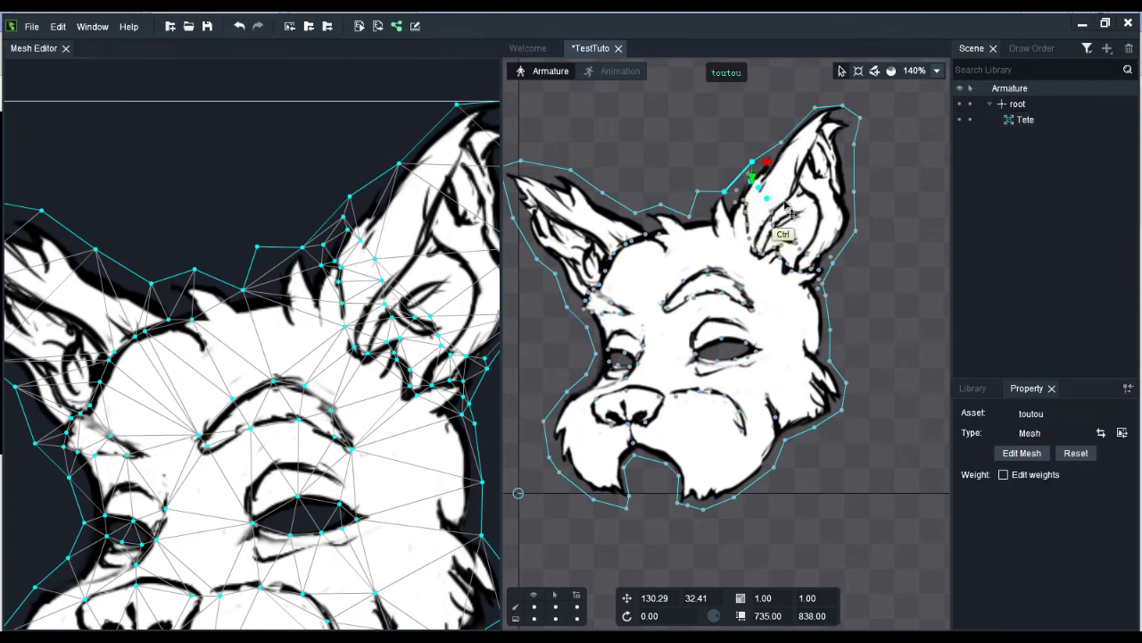
left_click(749, 174, "ctrl")
left_click_drag(793, 207, 818, 303)
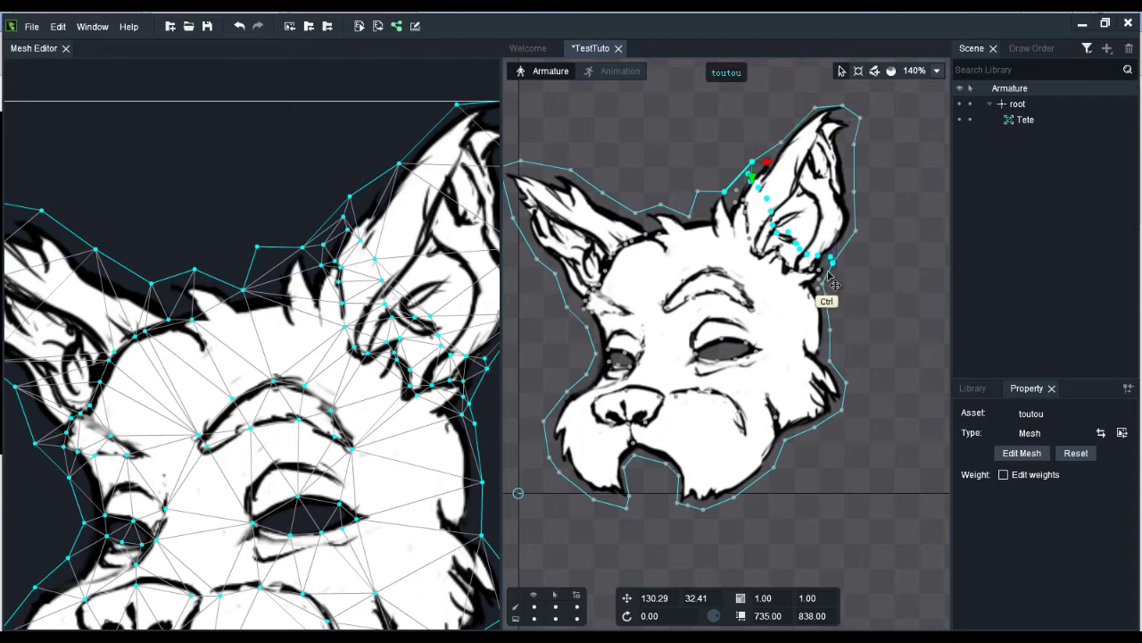
left_click_drag(770, 93, 898, 243)
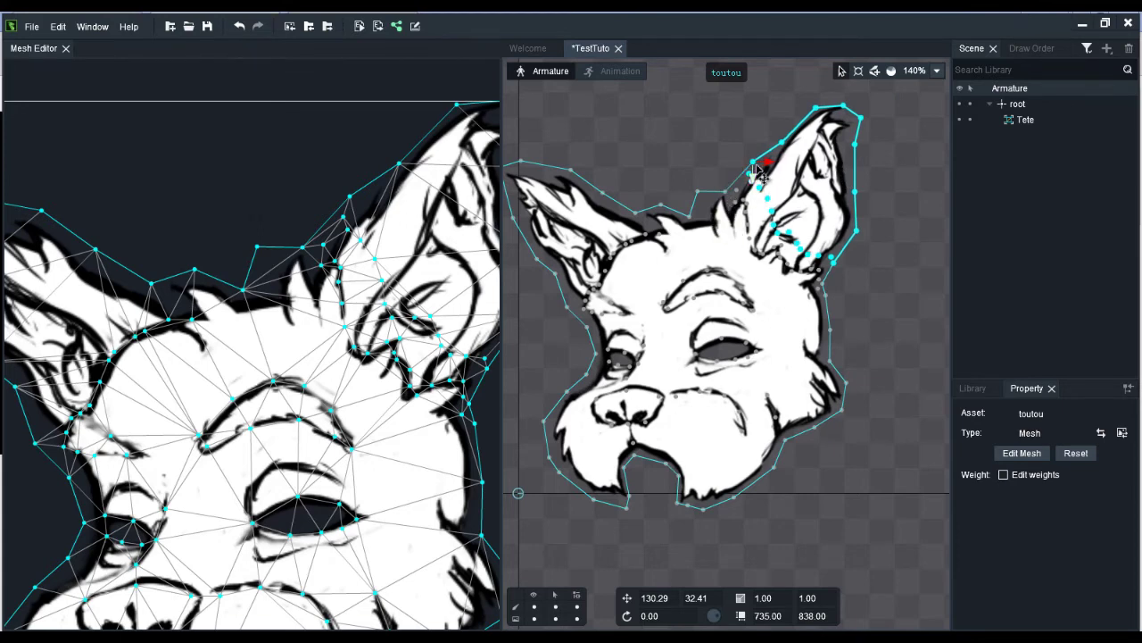
Move the larger ear's selected vertices around to test the deformation, and bring the ear back to about its original position.
left_click_drag(756, 172, 831, 184)
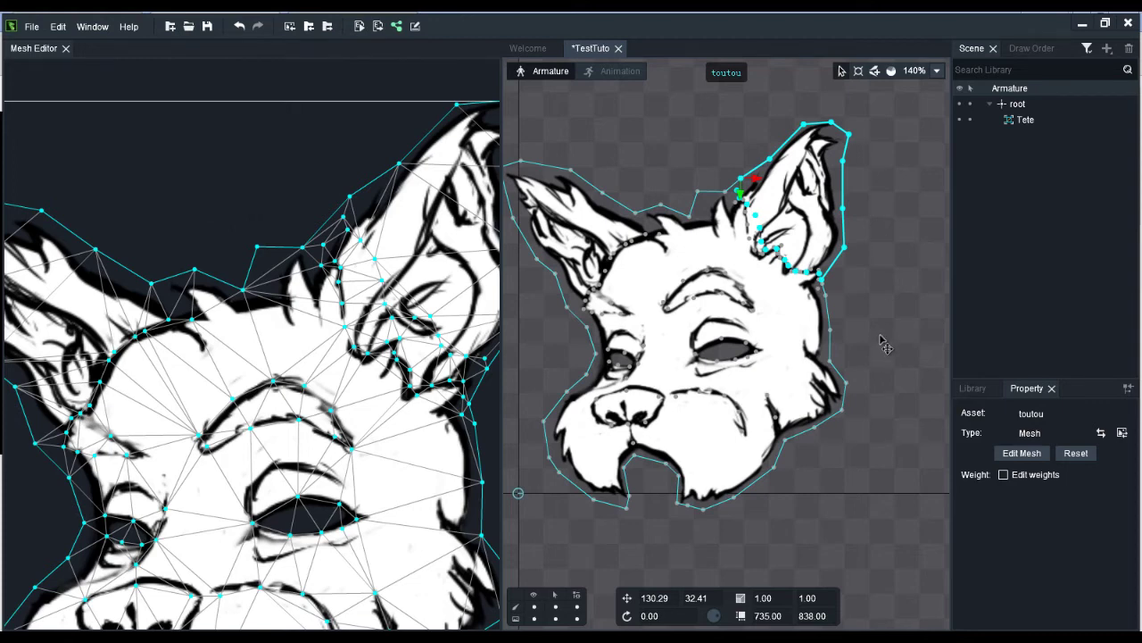
left_click_drag(744, 187, 714, 245)
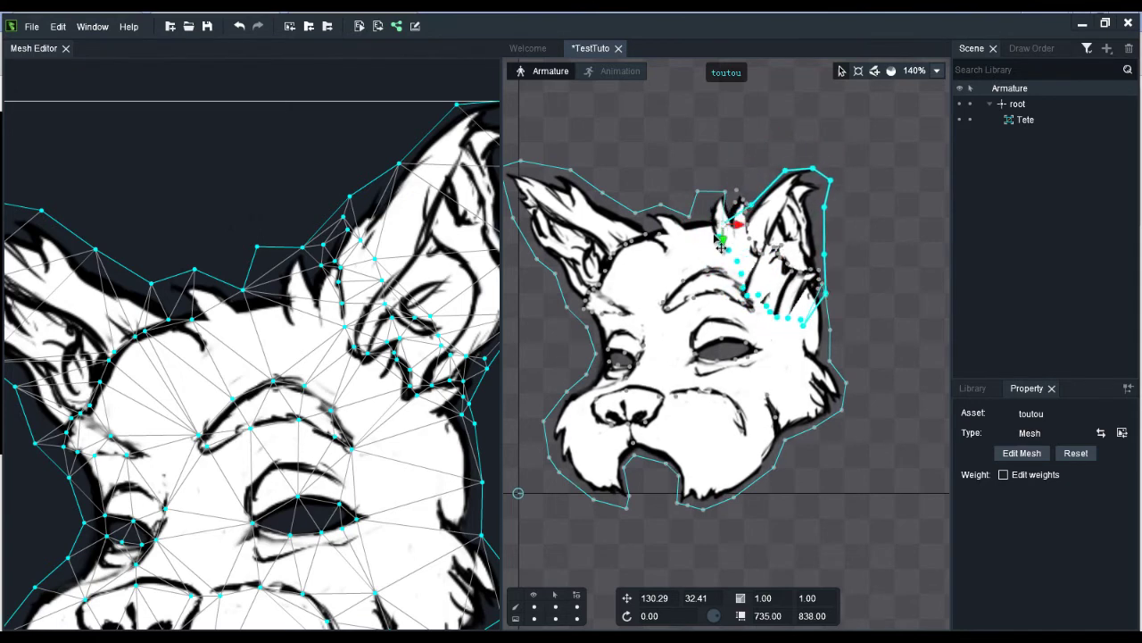
left_click_drag(737, 213, 764, 172)
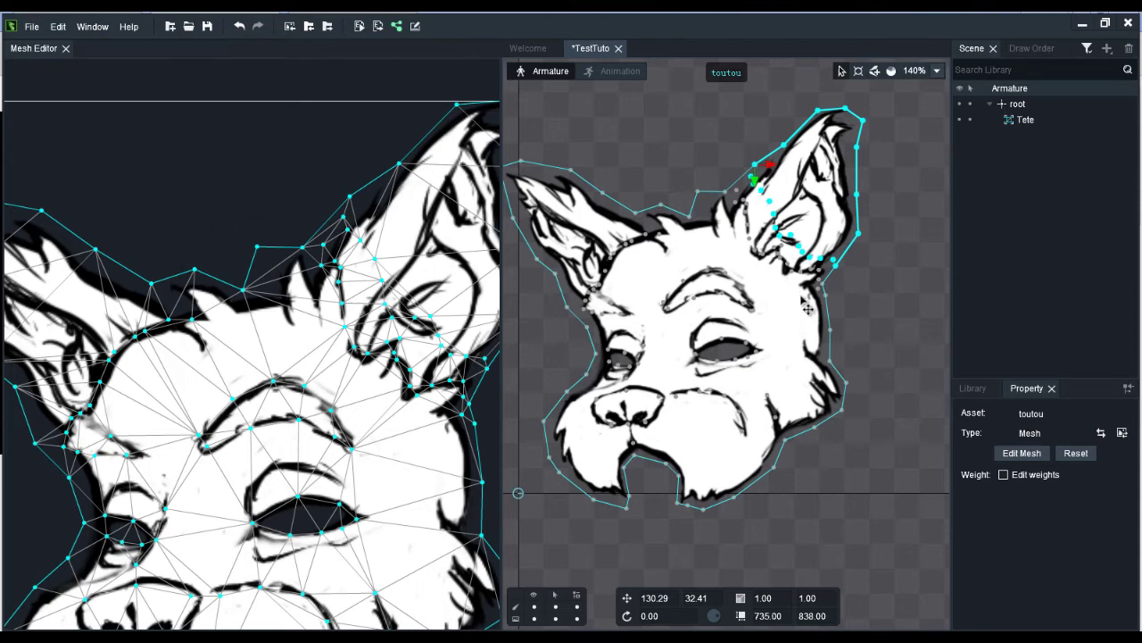
Close the mesh editor and place another copy of the toutou image from the library in the armature.
left_click(65, 49)
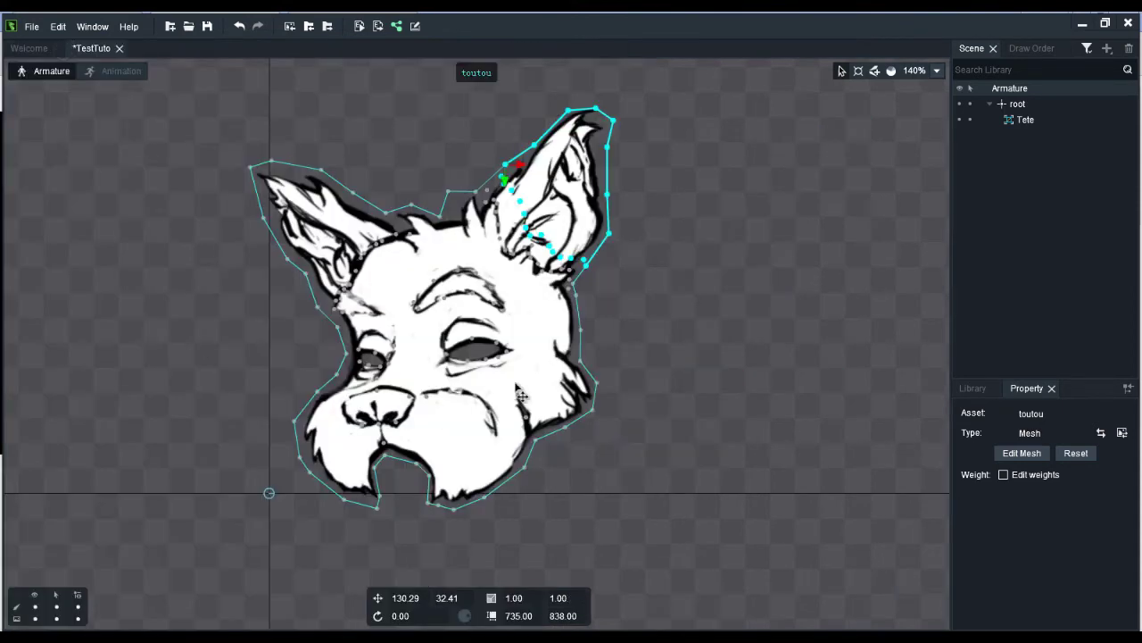
left_click(1040, 123)
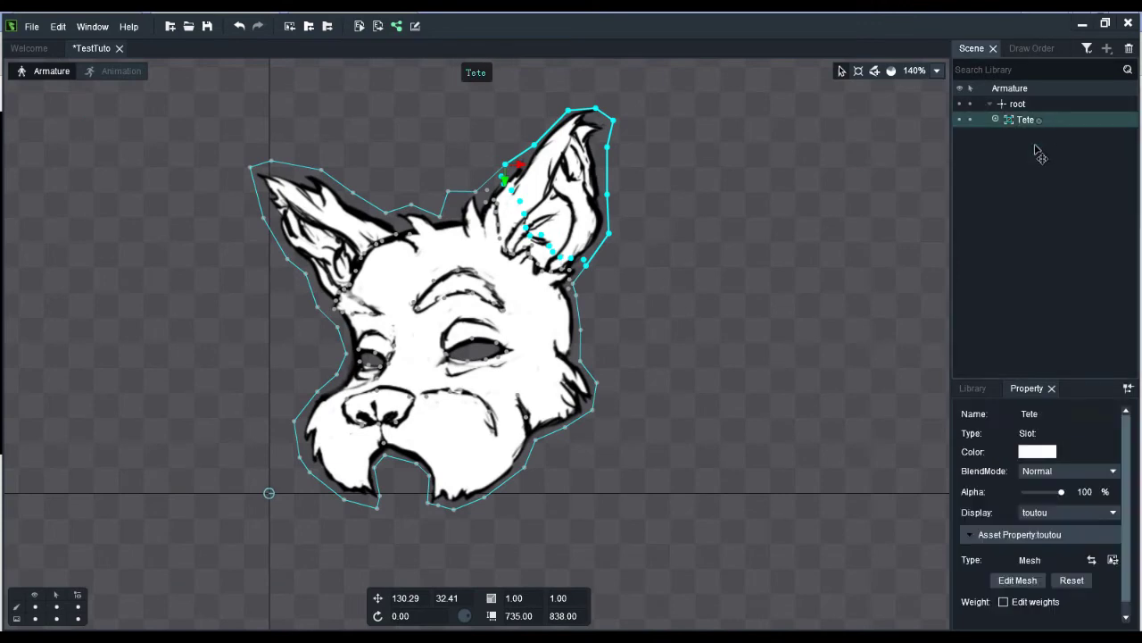
left_click(980, 390)
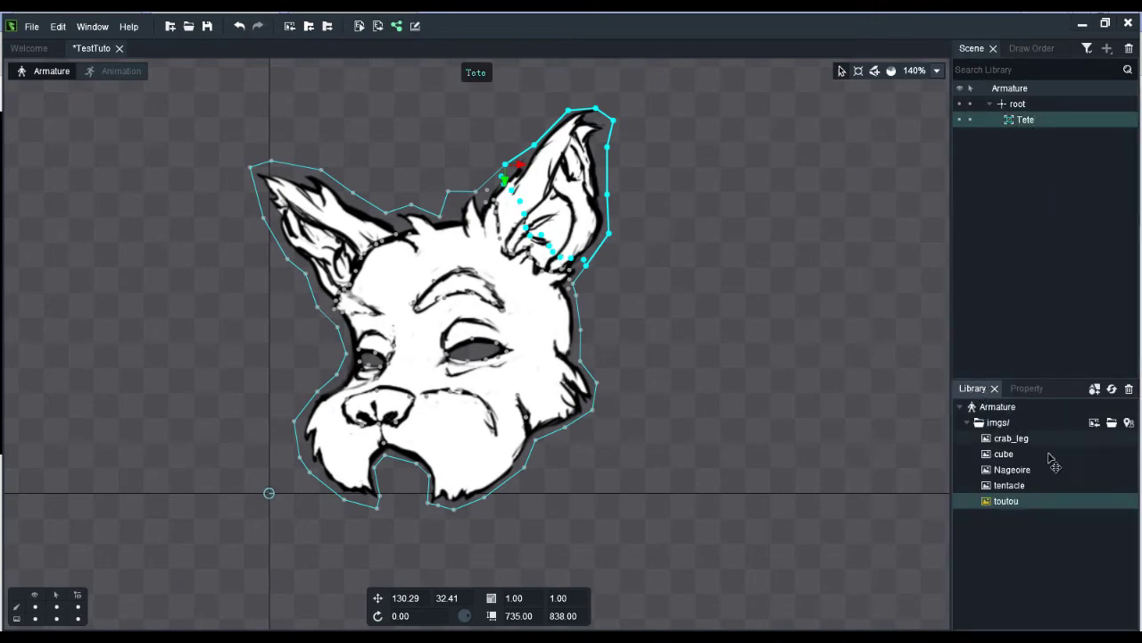
left_click_drag(1017, 506, 755, 375)
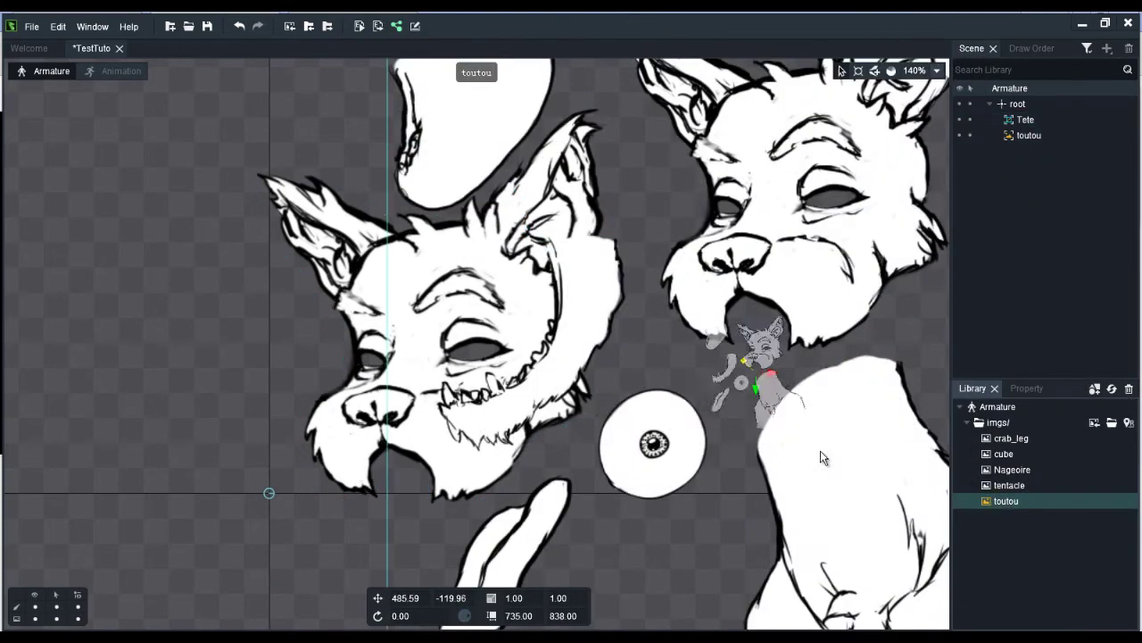
Rename the new toutou slot as Oeil_L.
right_click(1030, 140)
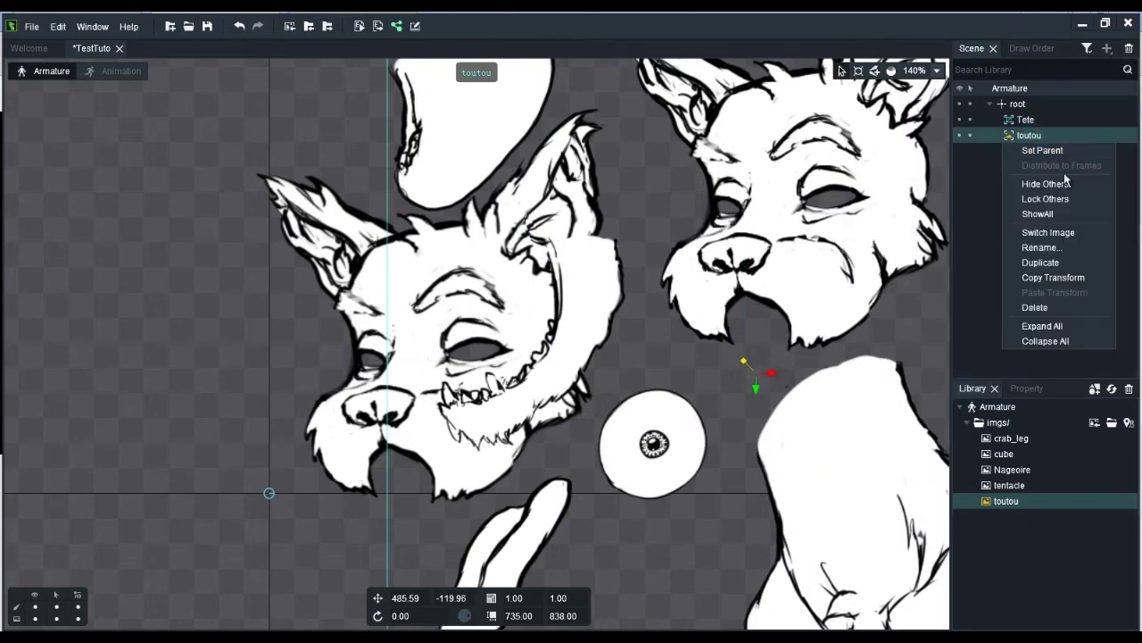
left_click(1038, 247)
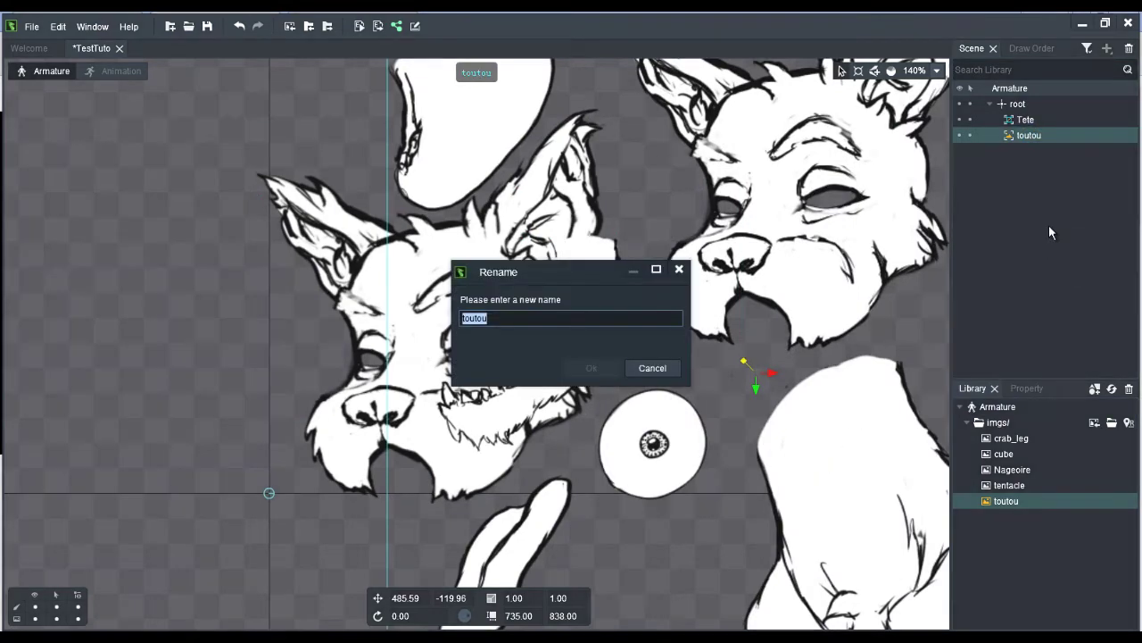
type("Oeil_L")
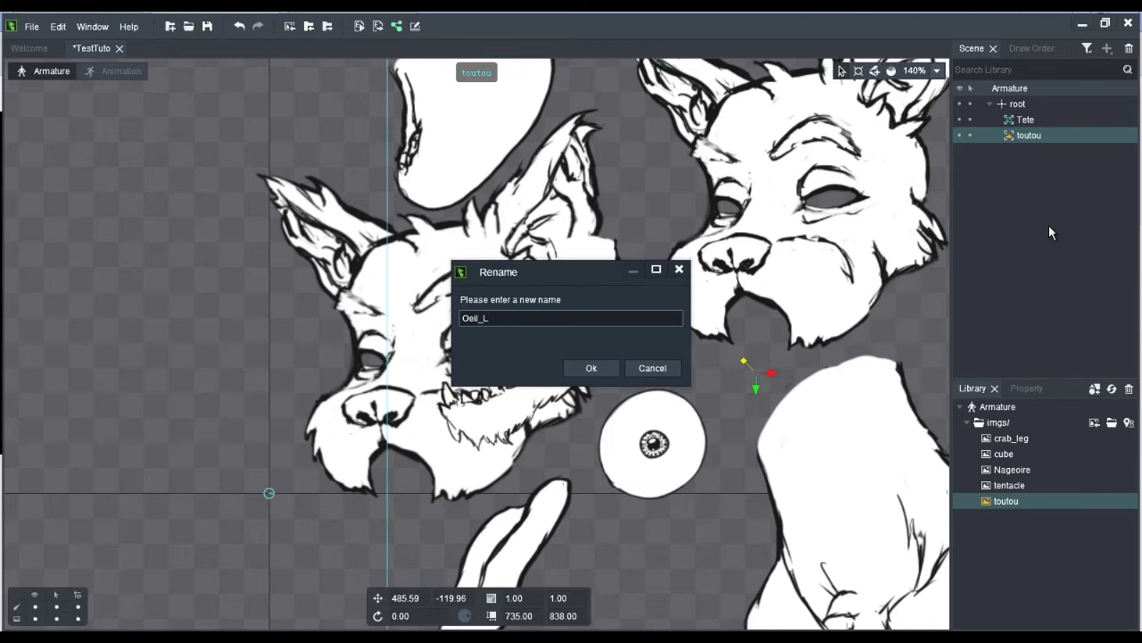
key("Return")
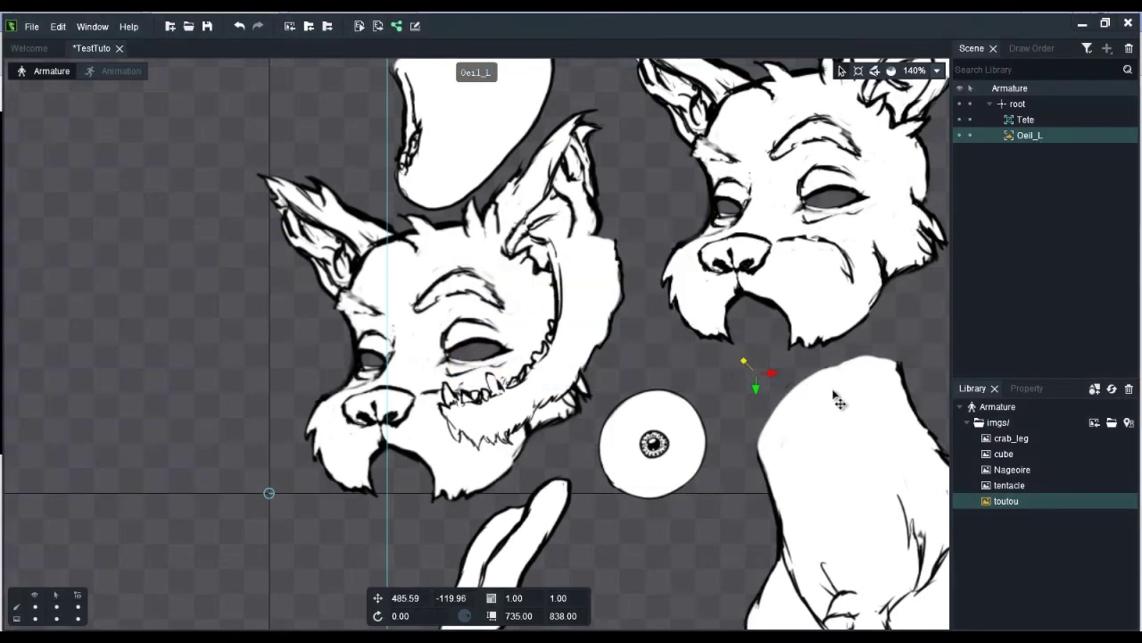
Move the Oeil_L image so its eyeball overlaps the dog's head, and convert it to a mesh with a widened mesh editor.
left_click_drag(823, 427, 552, 340)
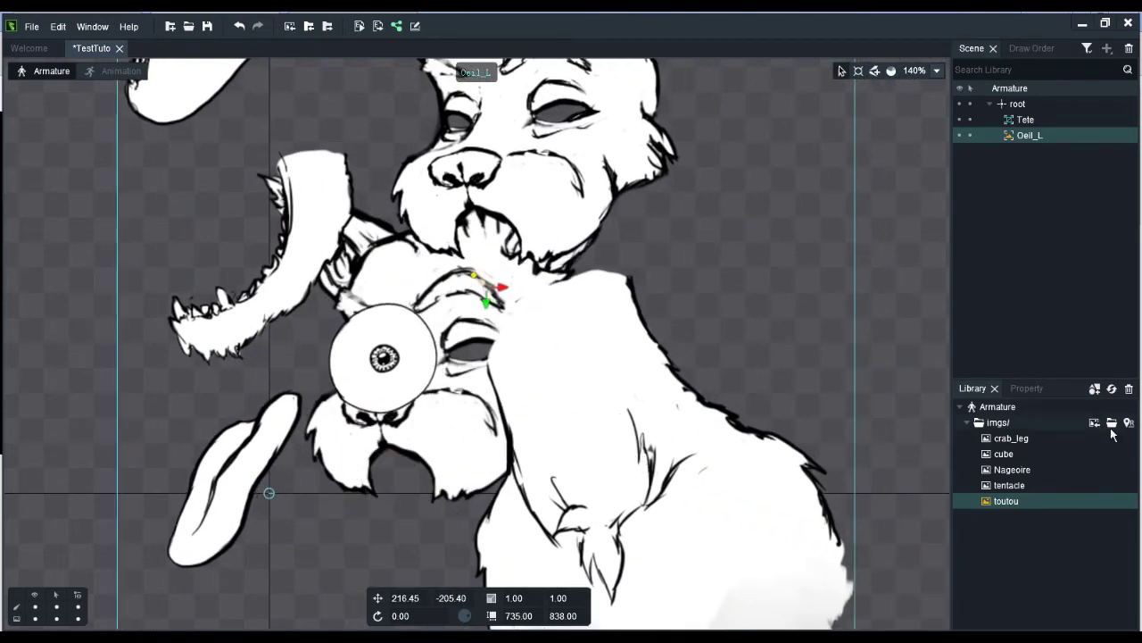
left_click(1028, 390)
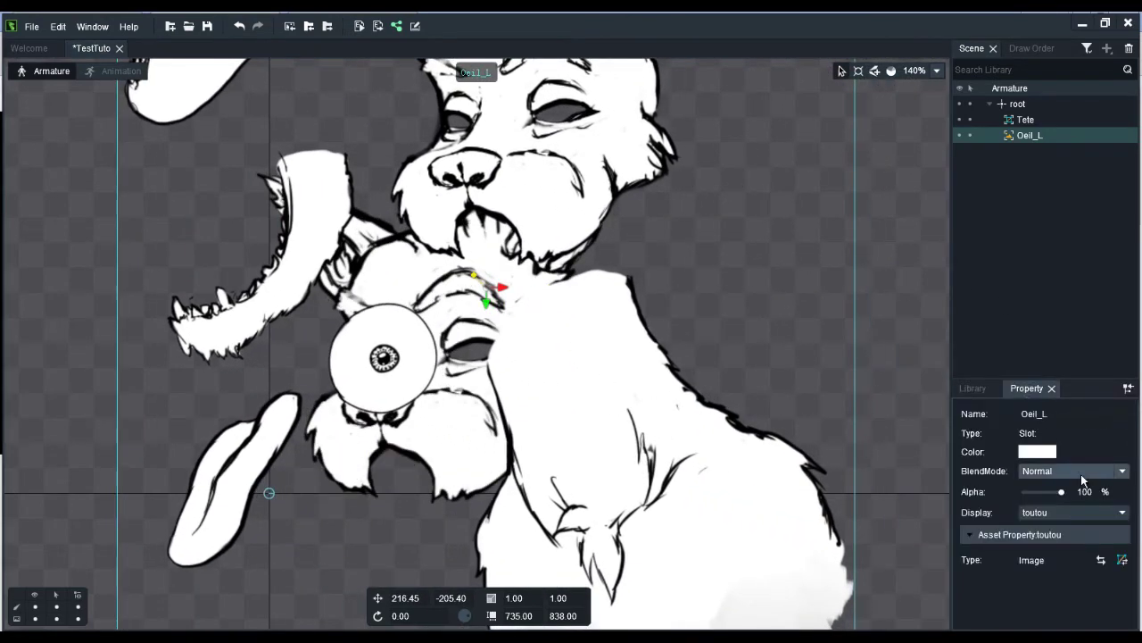
left_click(1123, 560)
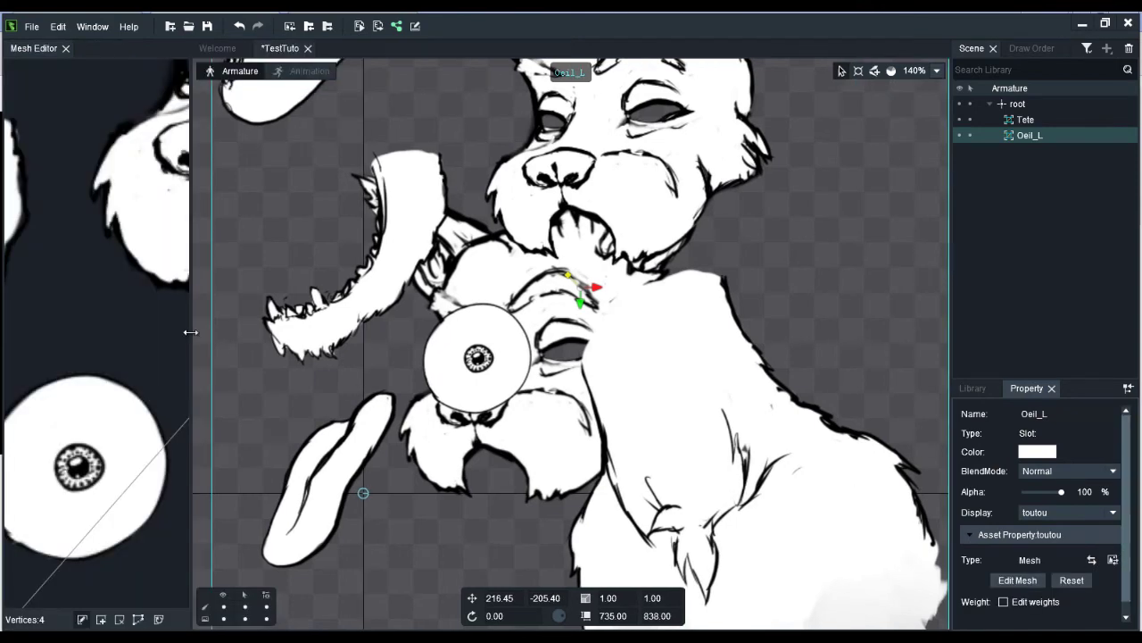
left_click_drag(189, 330, 246, 331)
left_click_drag(525, 293, 642, 294)
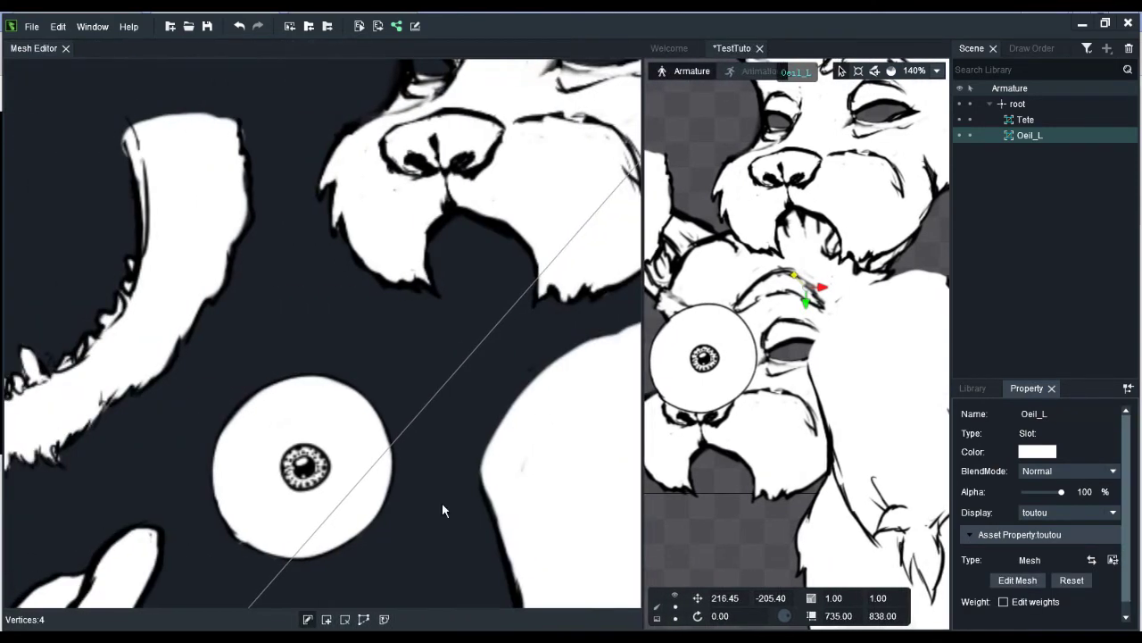
Outline the eyeball with a closed nine-vertex mesh boundary and switch to adding interior vertices.
left_click(365, 619)
left_click(199, 385)
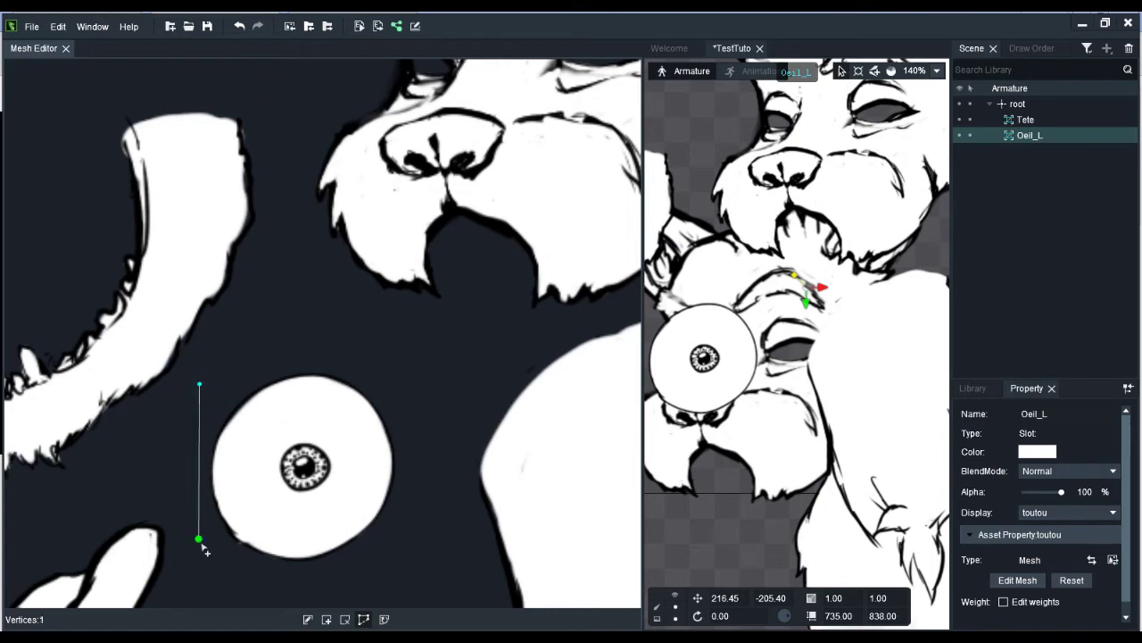
left_click(196, 503)
left_click(214, 569)
left_click(330, 581)
left_click(407, 538)
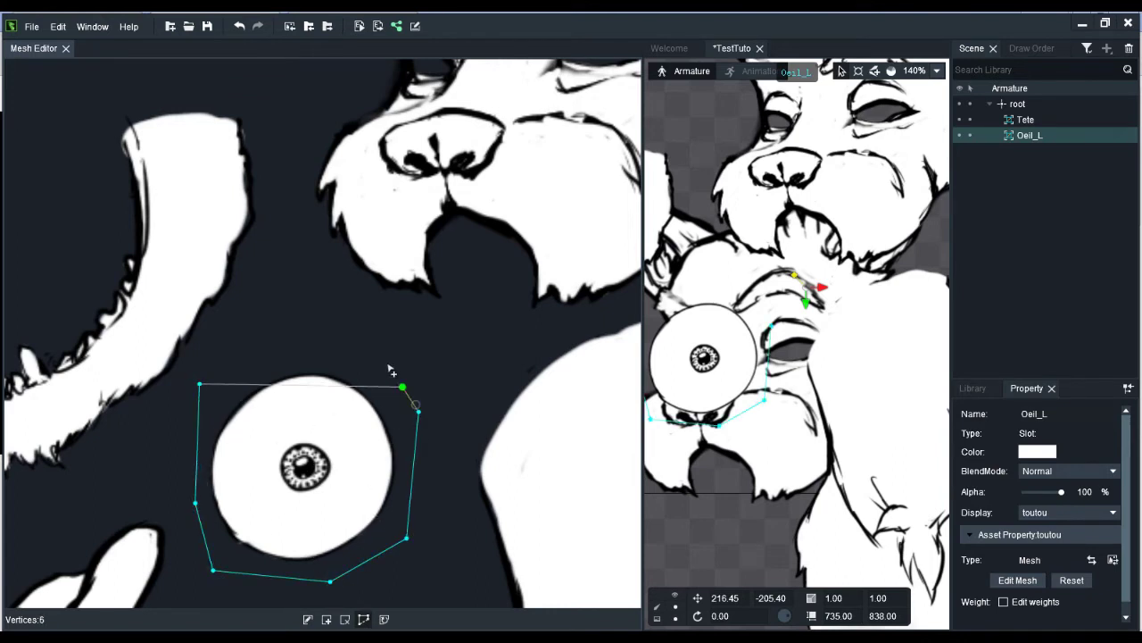
left_click(419, 411)
left_click(378, 360)
left_click(299, 353)
left_click(228, 378)
left_click(200, 385)
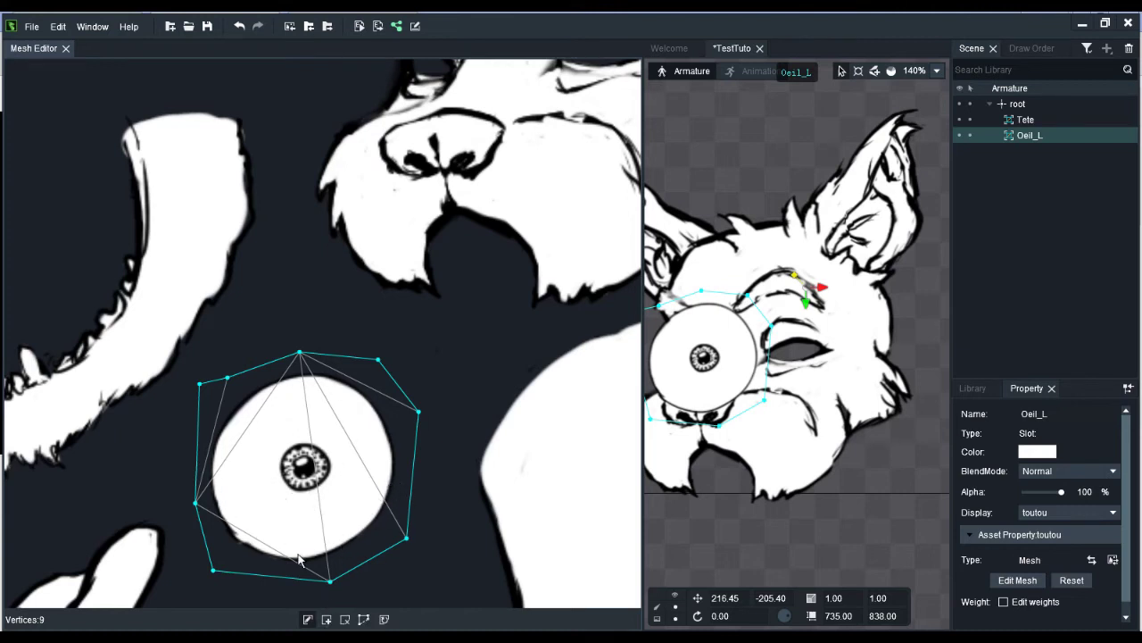
left_click(326, 618)
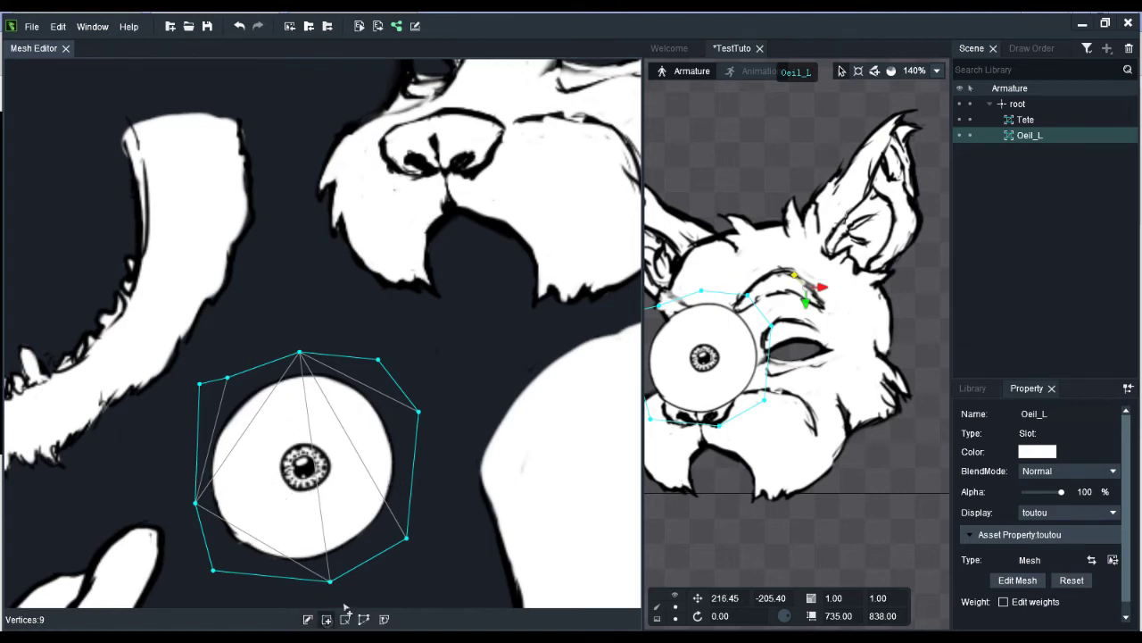
left_click(276, 439)
left_click(275, 496)
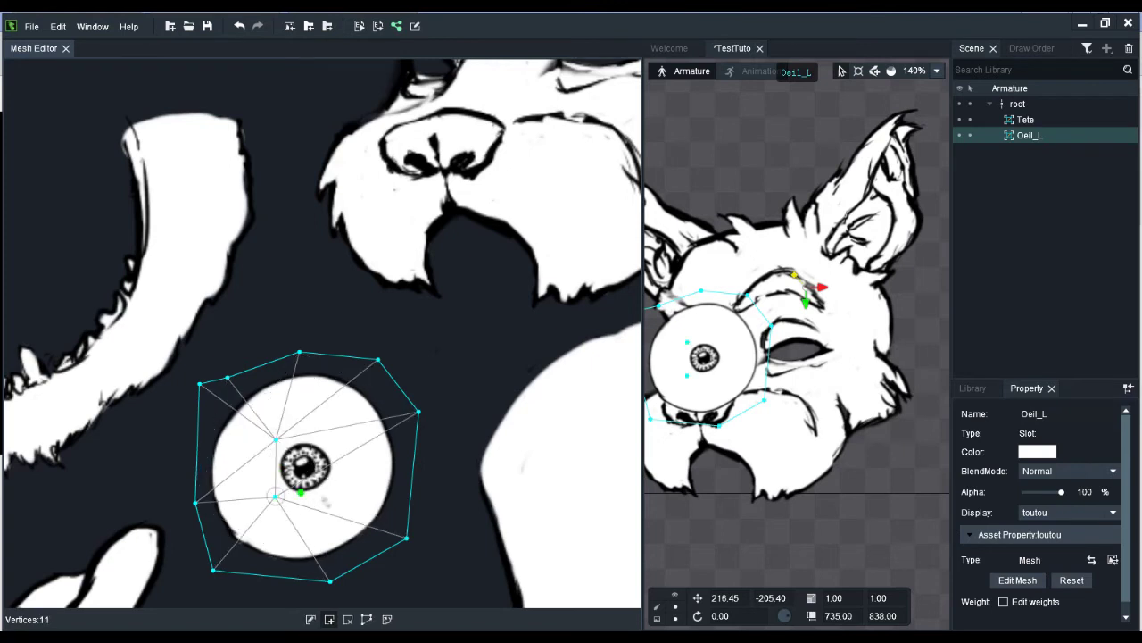
left_click(331, 500)
left_click(331, 437)
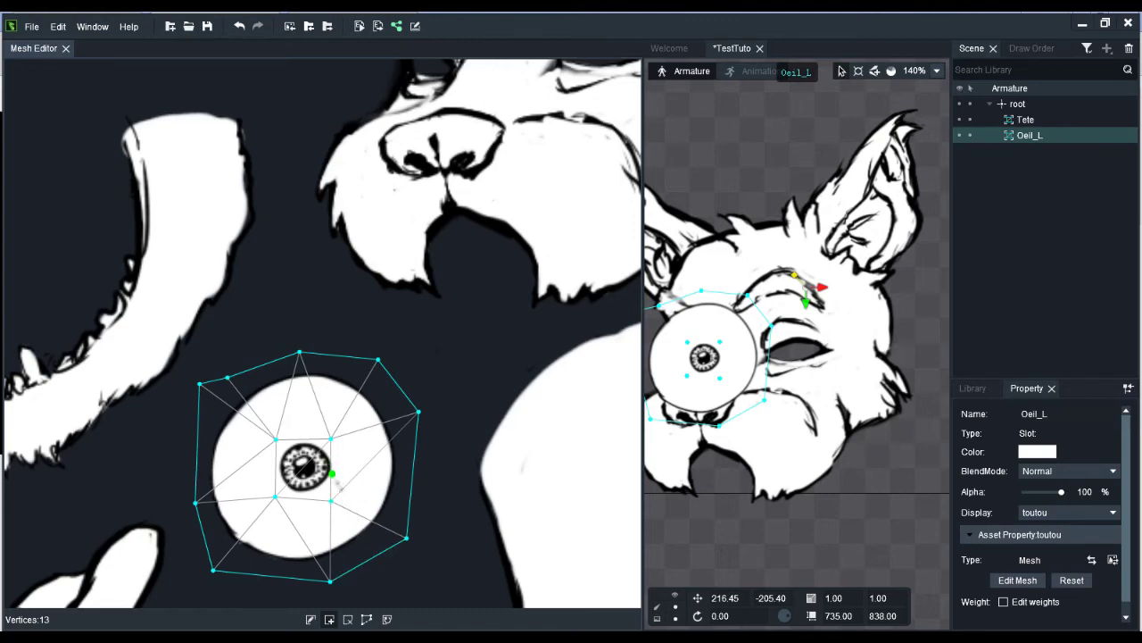
key("ctrl+z")
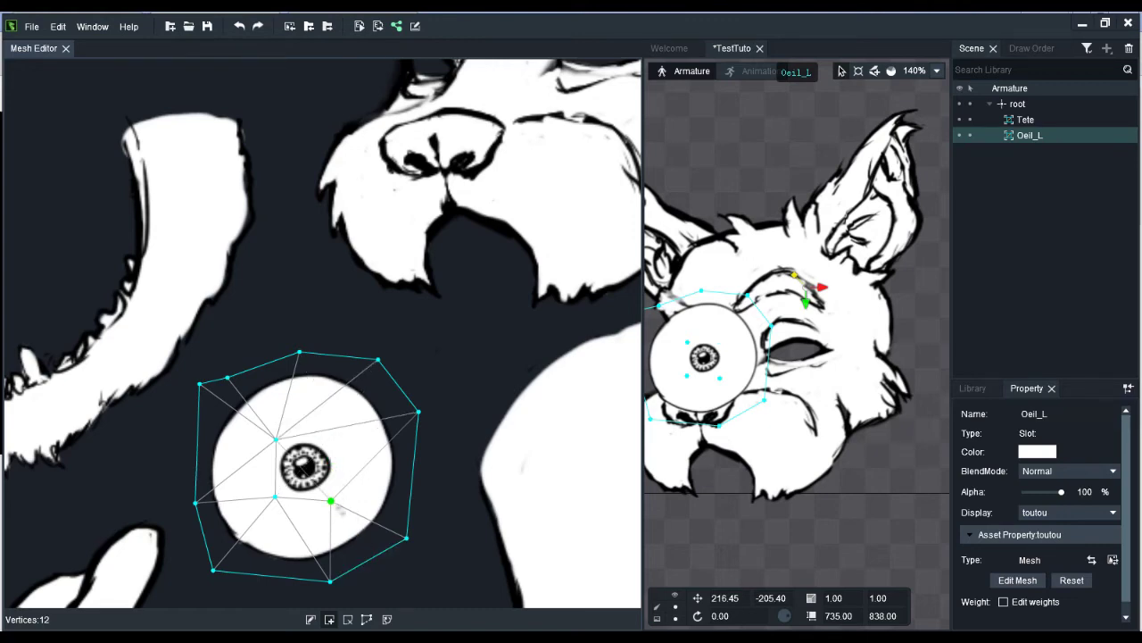
key("ctrl+z")
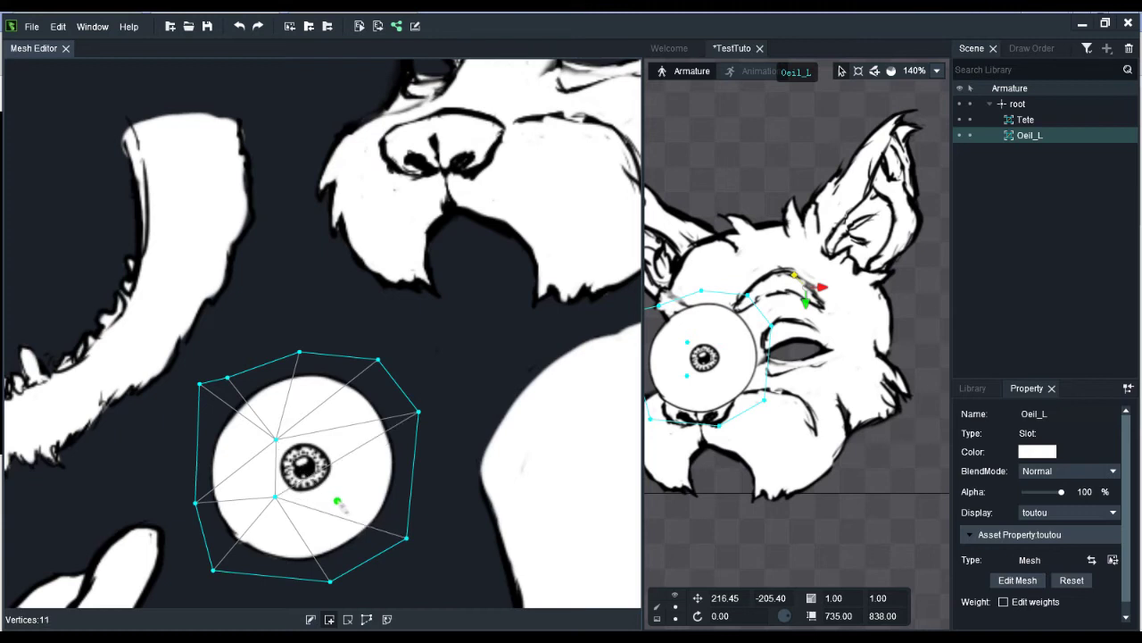
left_click(337, 502)
left_click(335, 440)
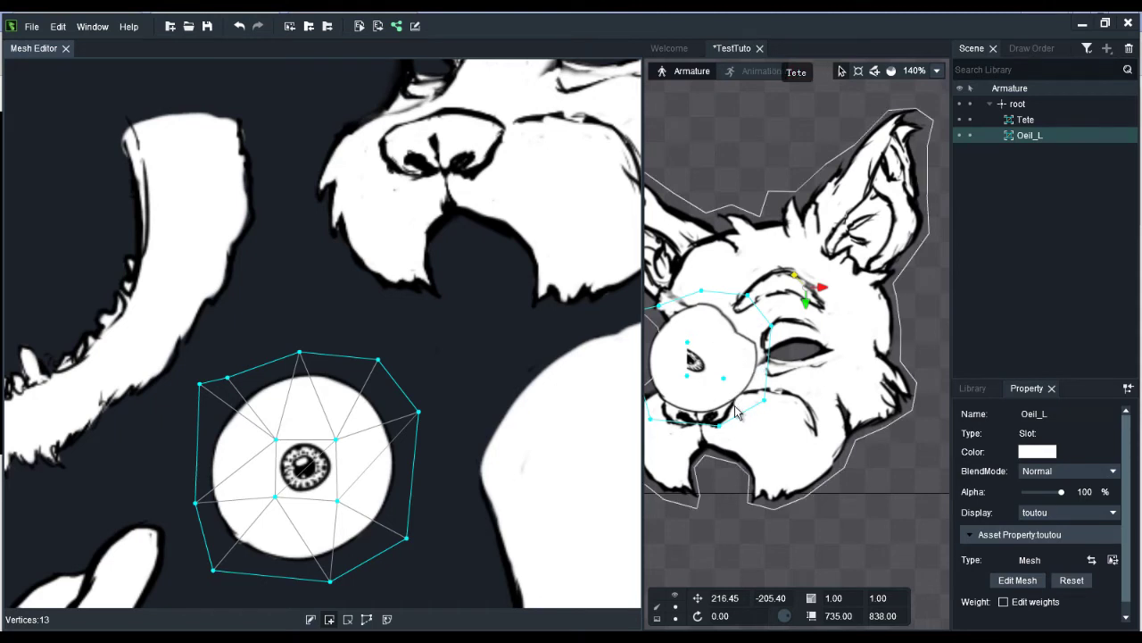
key("ctrl+z")
key("ctrl+z")
key("ctrl+z")
key("ctrl+z")
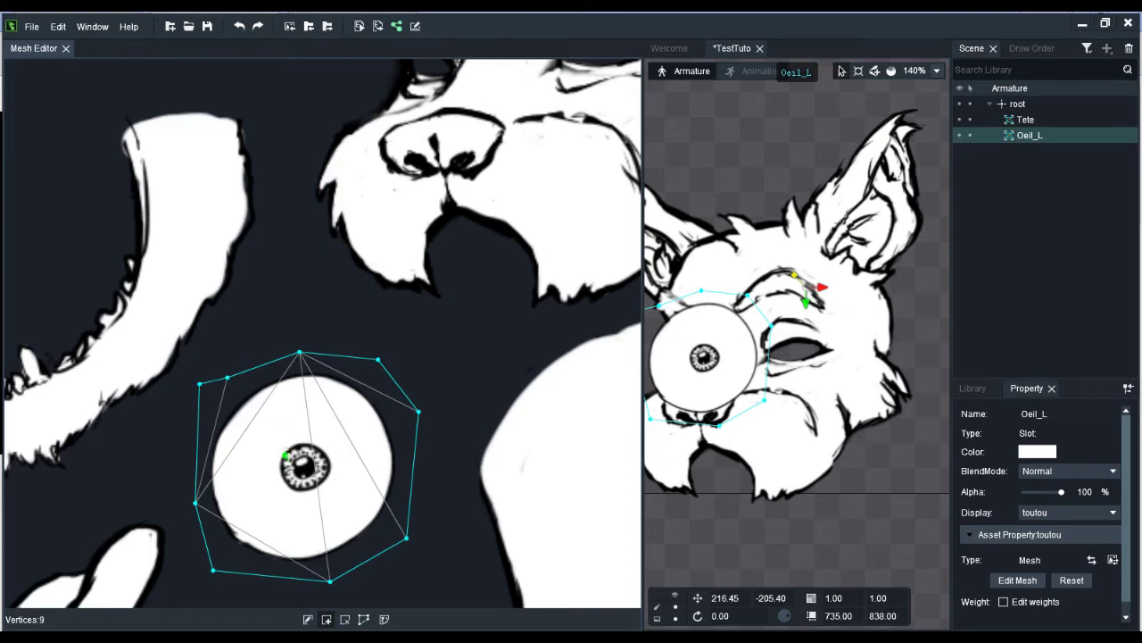
Add four interior mesh vertices in a square around the eyeball's iris, leaving a small margin.
left_click(272, 436)
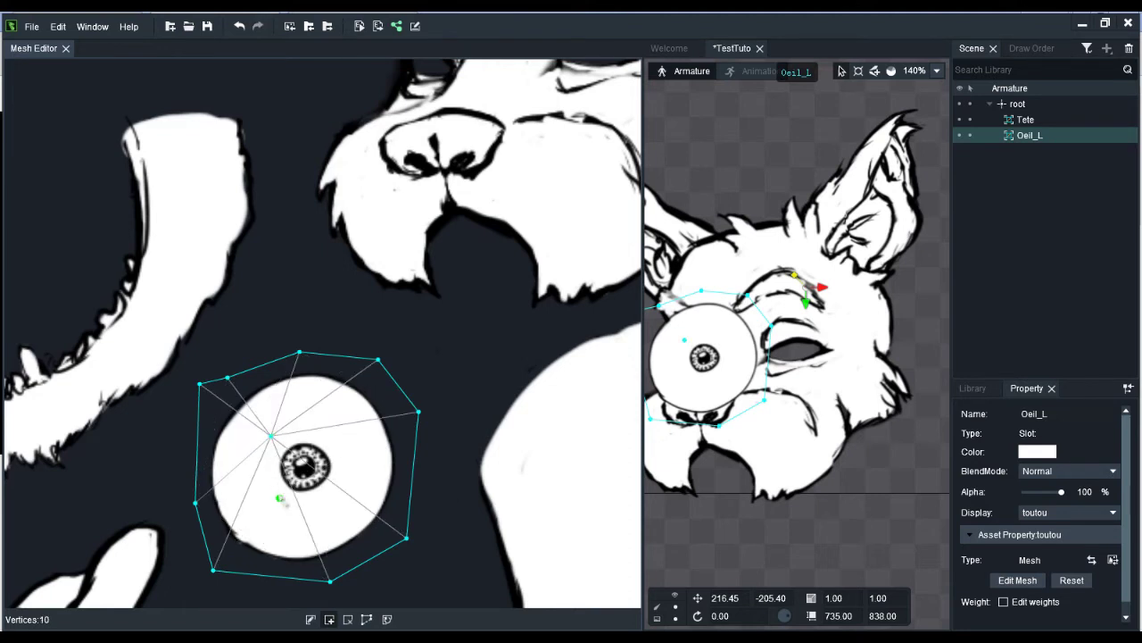
left_click(272, 497)
left_click(340, 503)
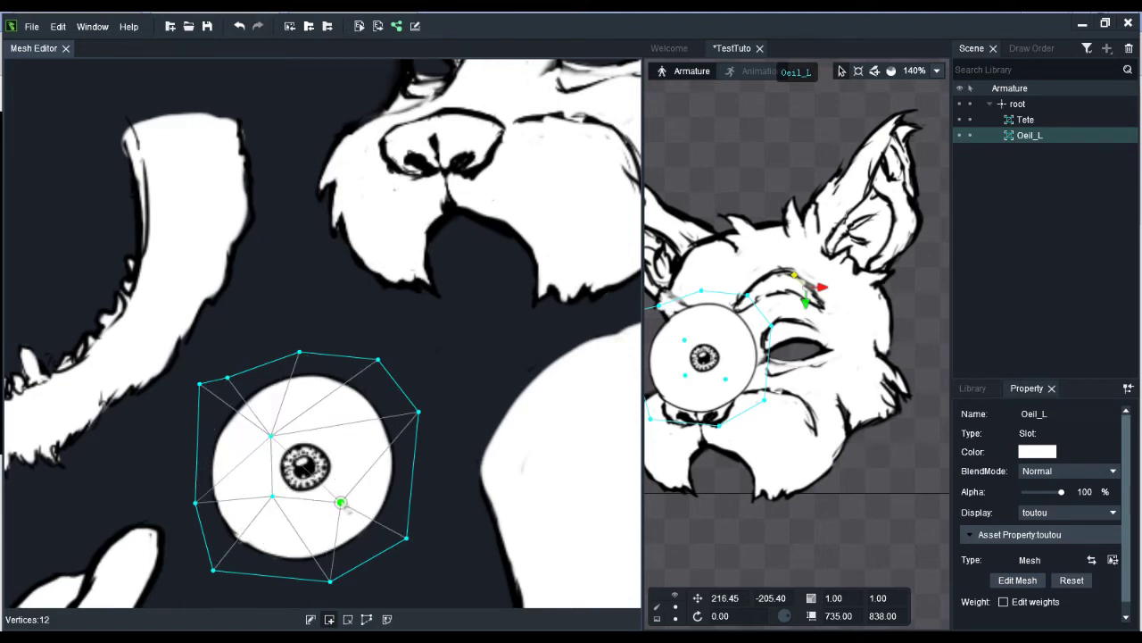
left_click(339, 433)
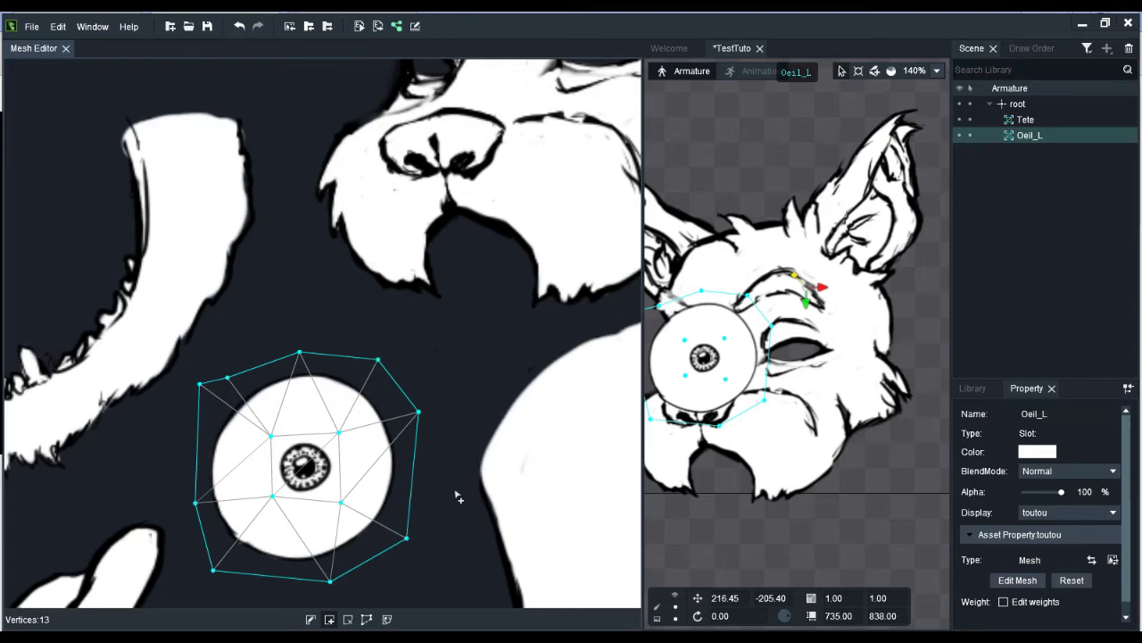
Test the iris deformation by moving the four vertices around Oeil_L's iris outside the mesh editor, and undo the move.
left_click(66, 48)
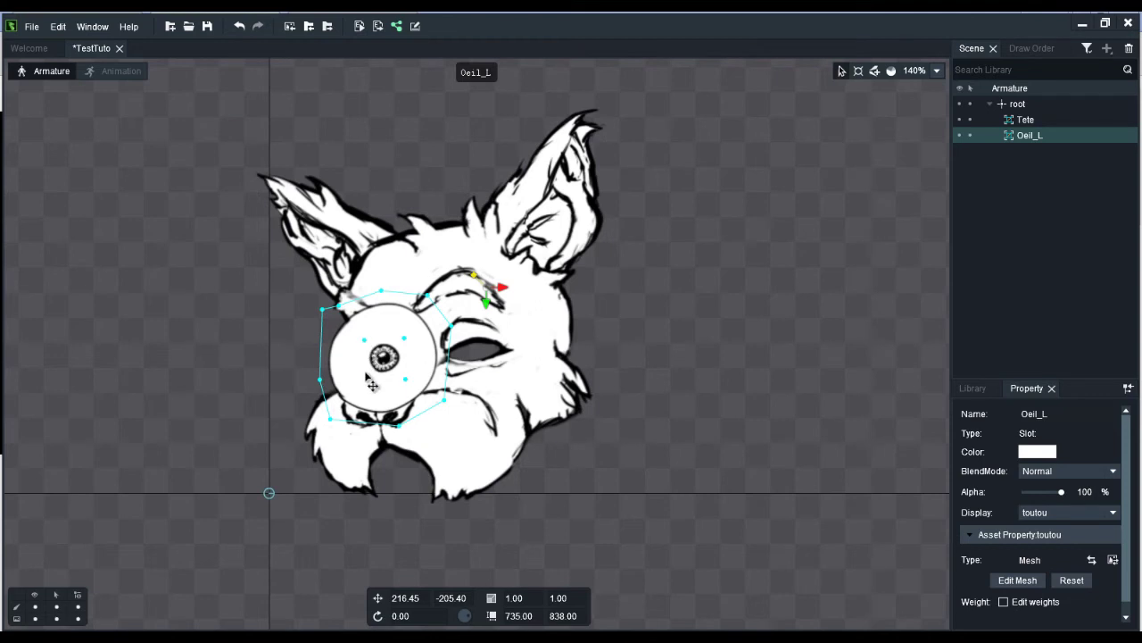
left_click(404, 340)
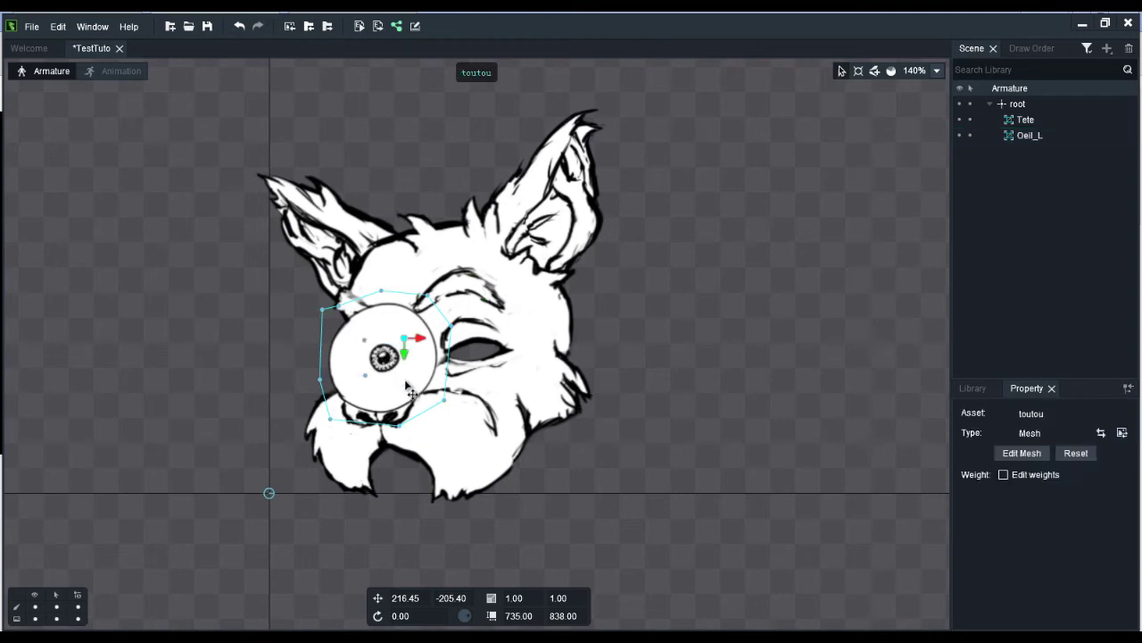
left_click(405, 379, "ctrl")
left_click(364, 375, "ctrl")
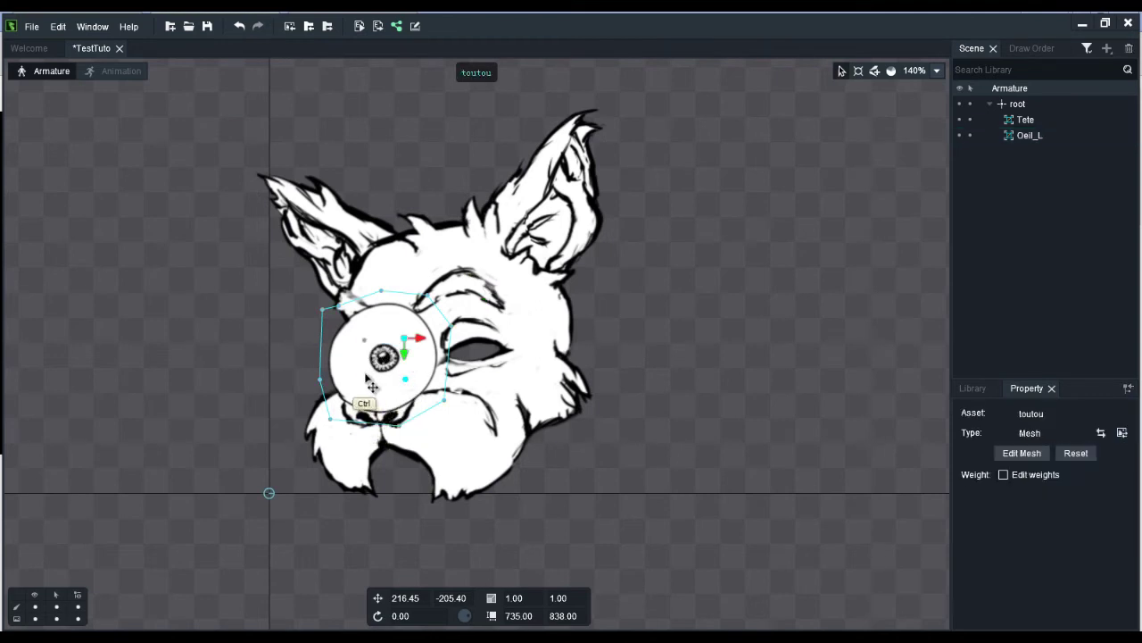
left_click(364, 340, "ctrl")
mouse_move(408, 348)
left_mouse_down()
mouse_move(389, 355)
mouse_move(412, 361)
mouse_move(386, 346)
mouse_move(409, 374)
mouse_move(391, 341)
mouse_move(416, 341)
mouse_move(409, 368)
mouse_move(407, 341)
mouse_move(437, 345)
mouse_move(406, 366)
left_mouse_up()
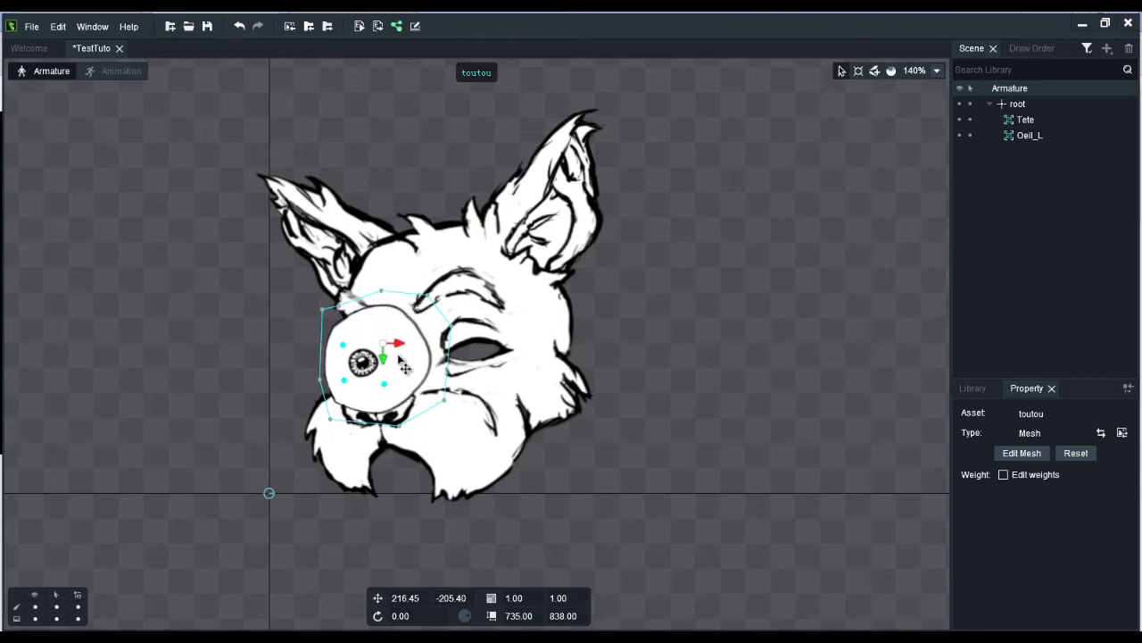
key("ctrl+z")
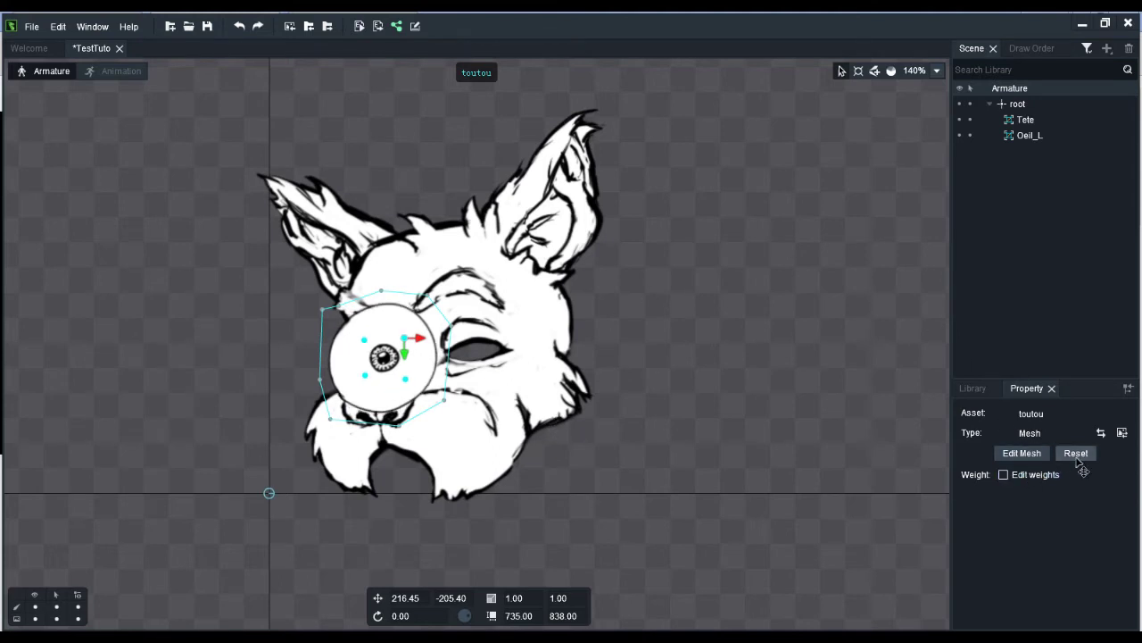
Reopen Oeil_L in a widened mesh editor, bring the whole eyeball into view, and switch to adding vertices.
left_click(1027, 455)
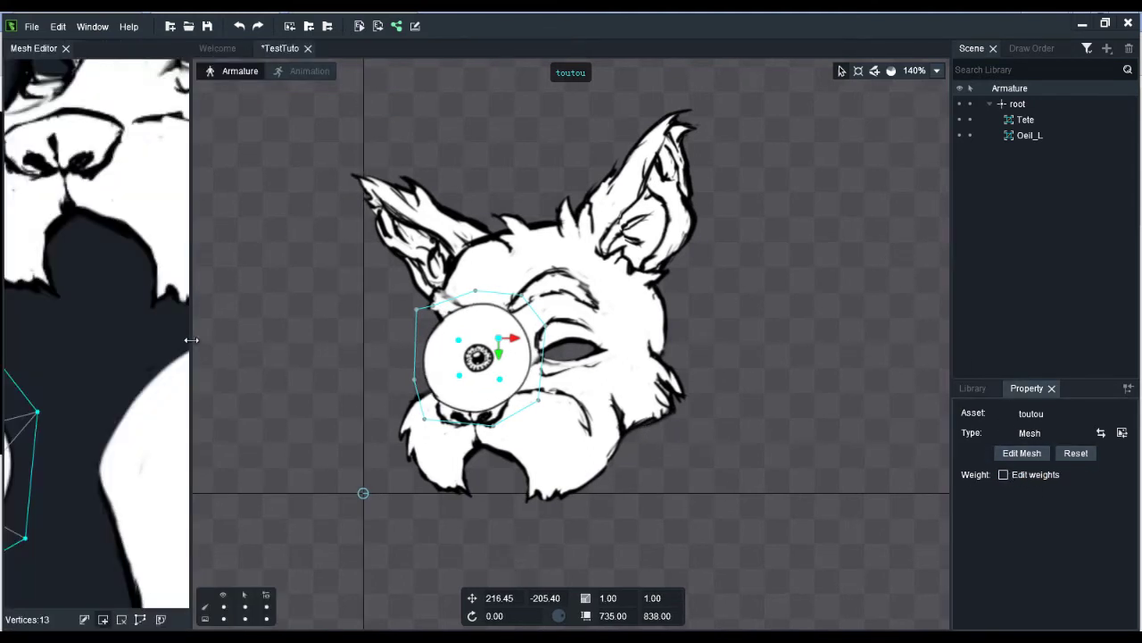
left_click_drag(191, 339, 705, 339)
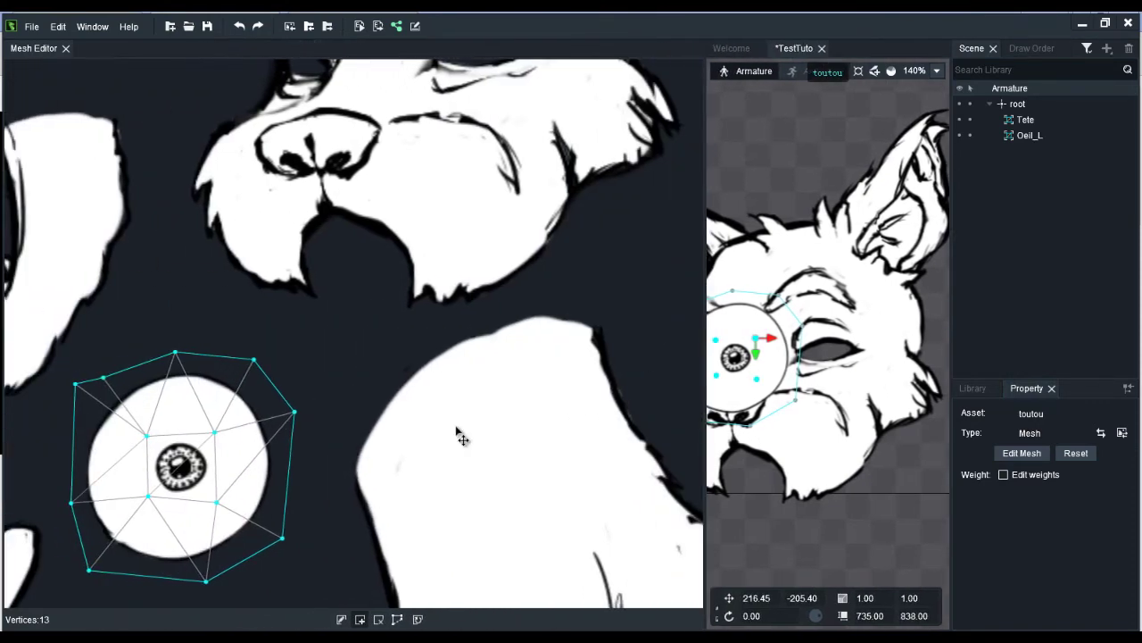
left_click(360, 619)
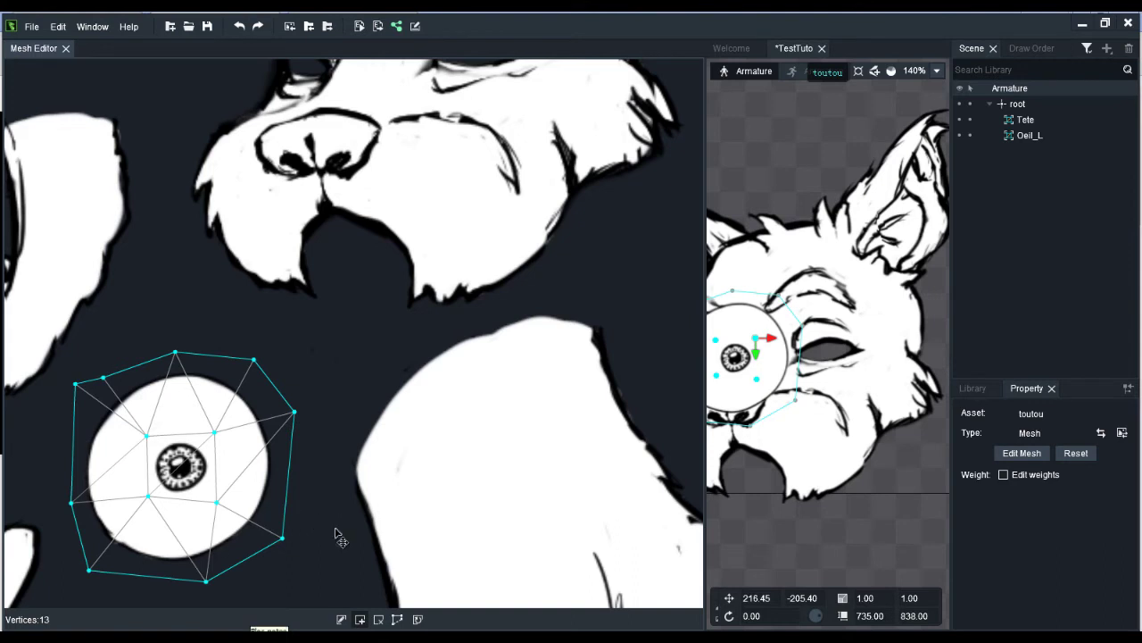
left_click_drag(353, 462, 495, 407)
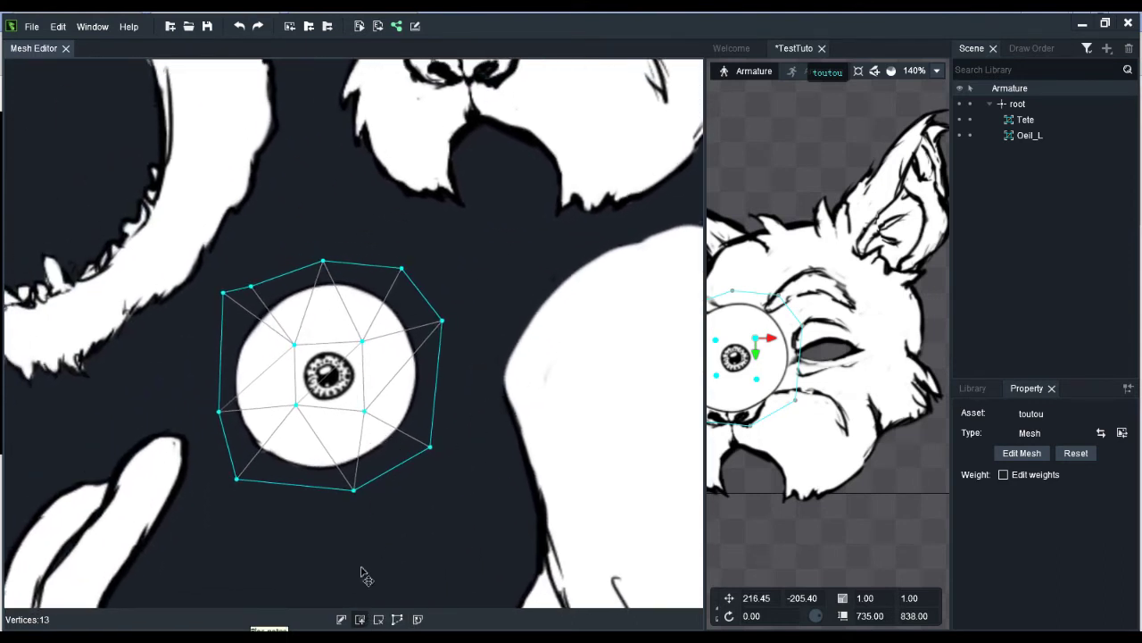
left_click(805, 355)
left_click(781, 362)
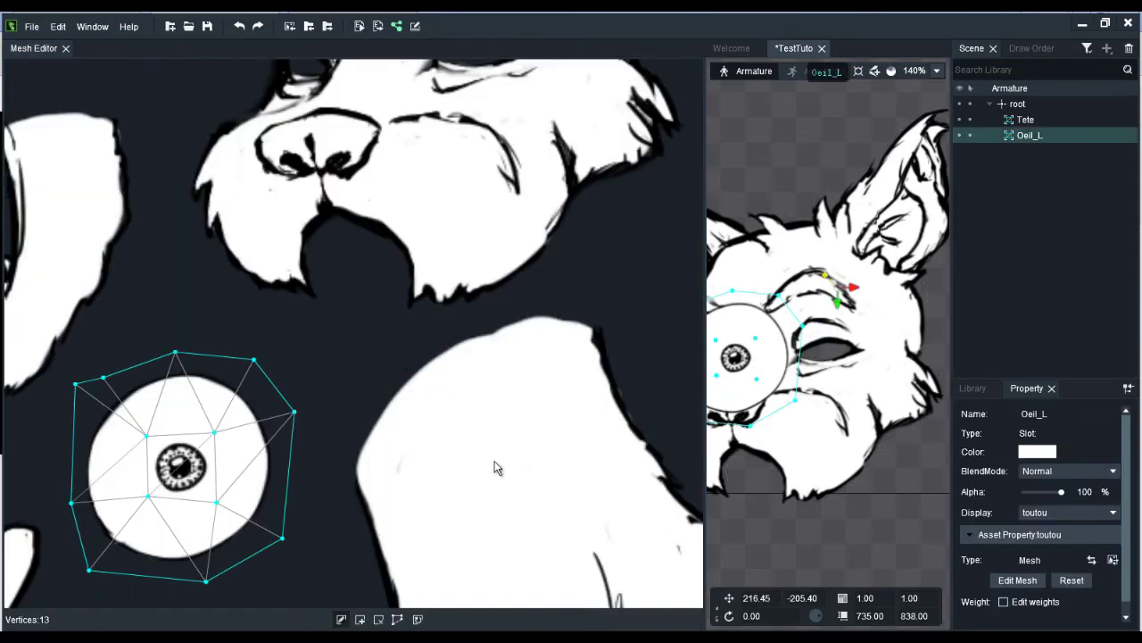
left_click_drag(370, 454, 505, 445)
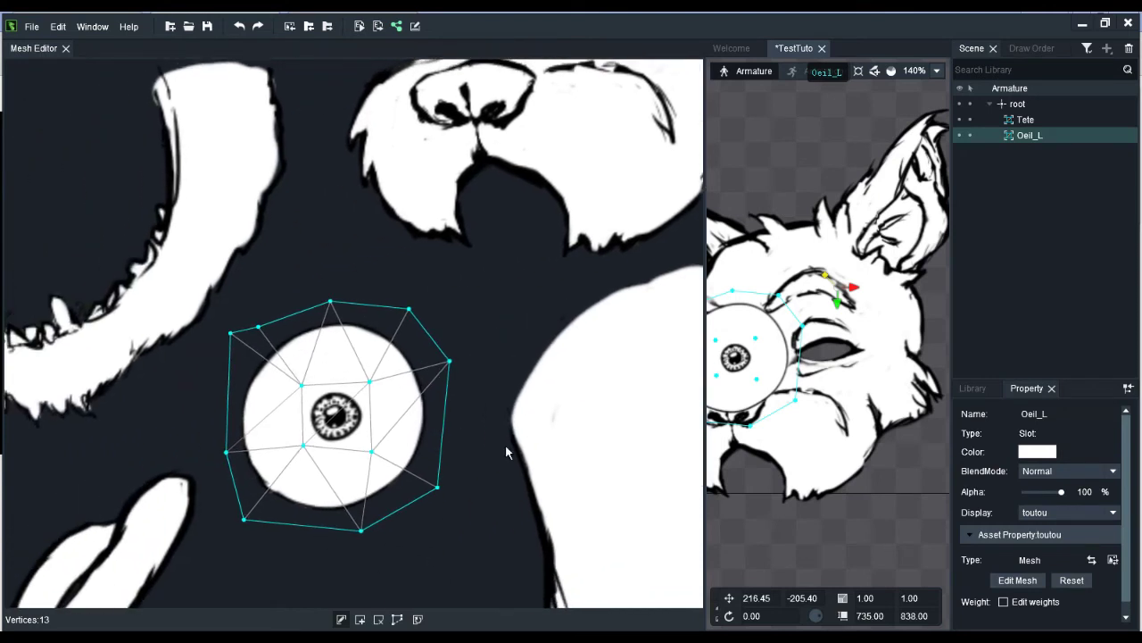
left_click(360, 619)
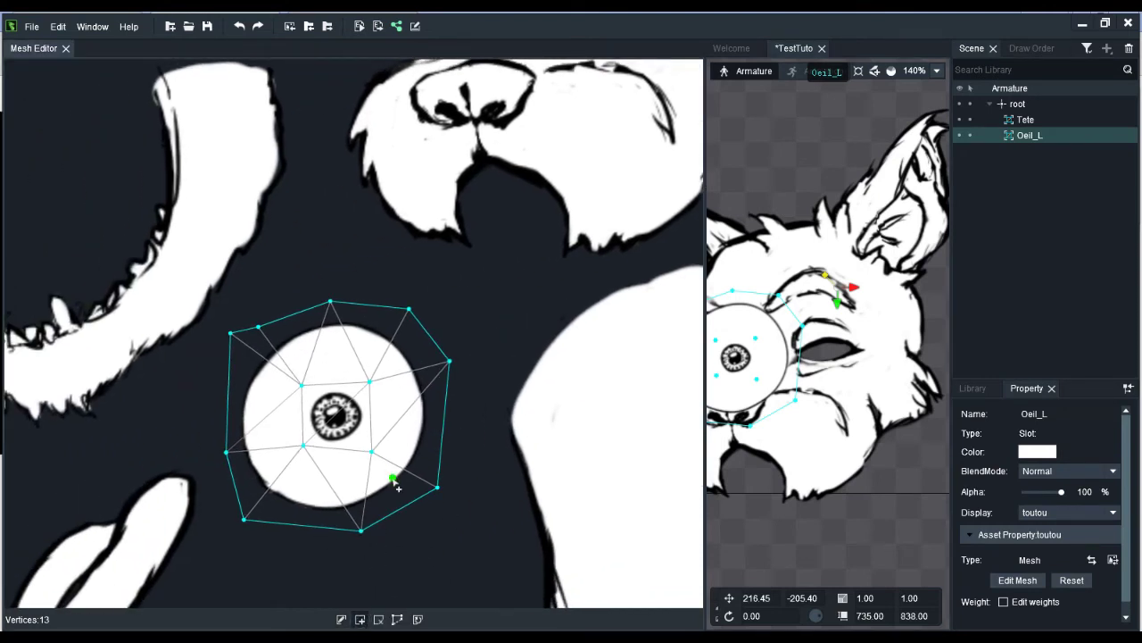
Add 17 interior mesh vertices in a ring all around the eyeball's circular outline.
left_click(393, 481)
left_click(409, 460)
left_click(419, 432)
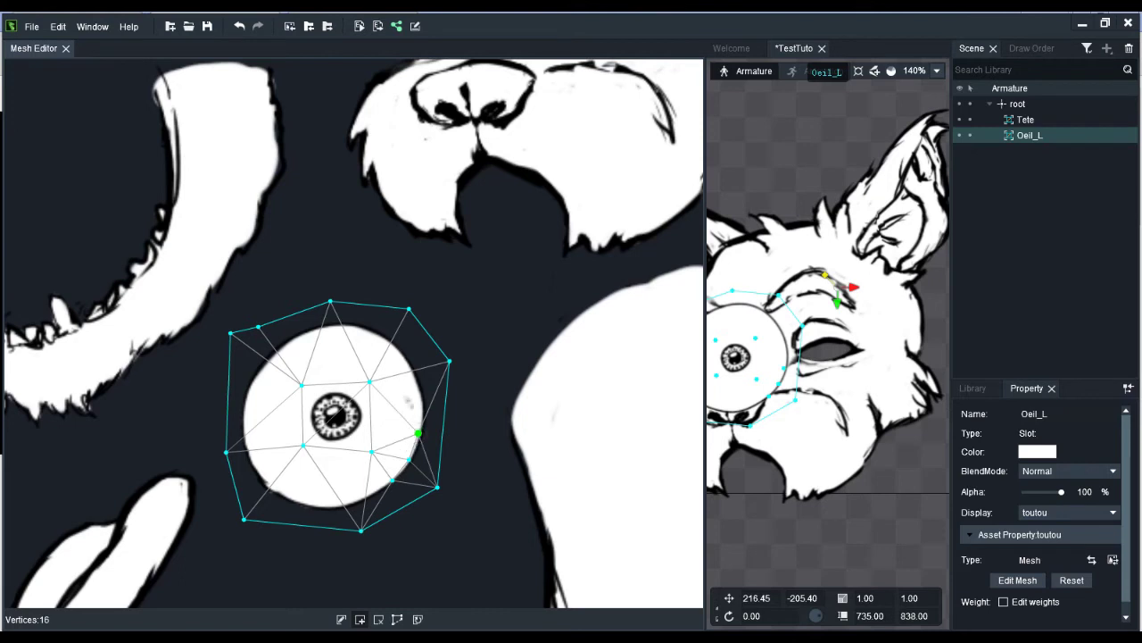
left_click(417, 398)
left_click(405, 369)
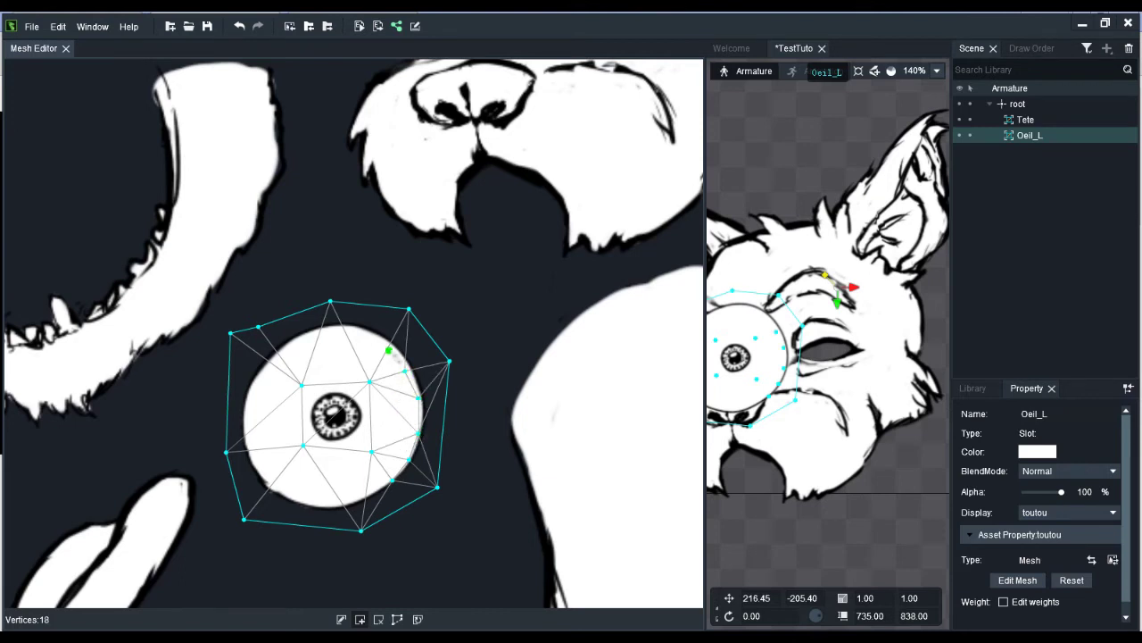
left_click(383, 339)
left_click(350, 329)
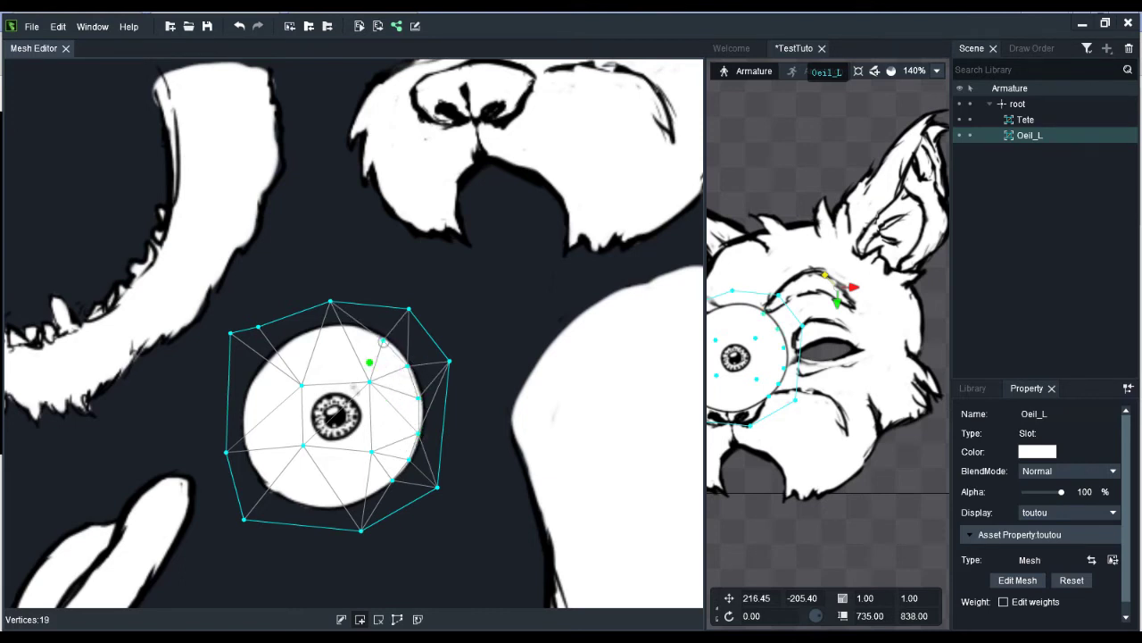
left_click(316, 327)
left_click(281, 345)
left_click(260, 367)
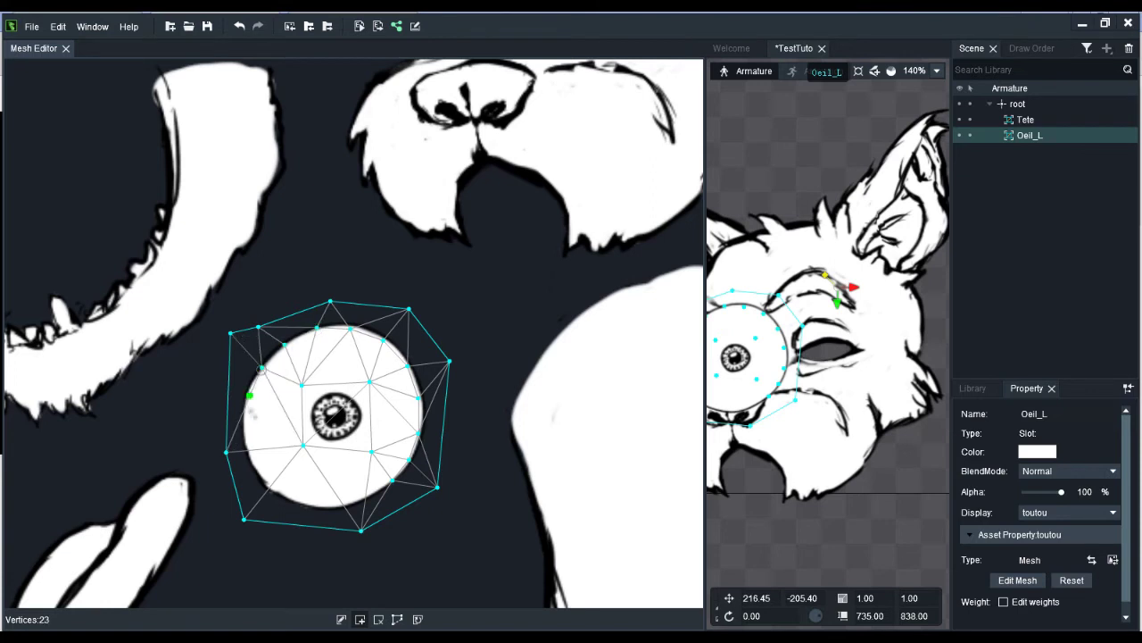
left_click(244, 438)
left_click(248, 397)
left_click(252, 469)
left_click(278, 492)
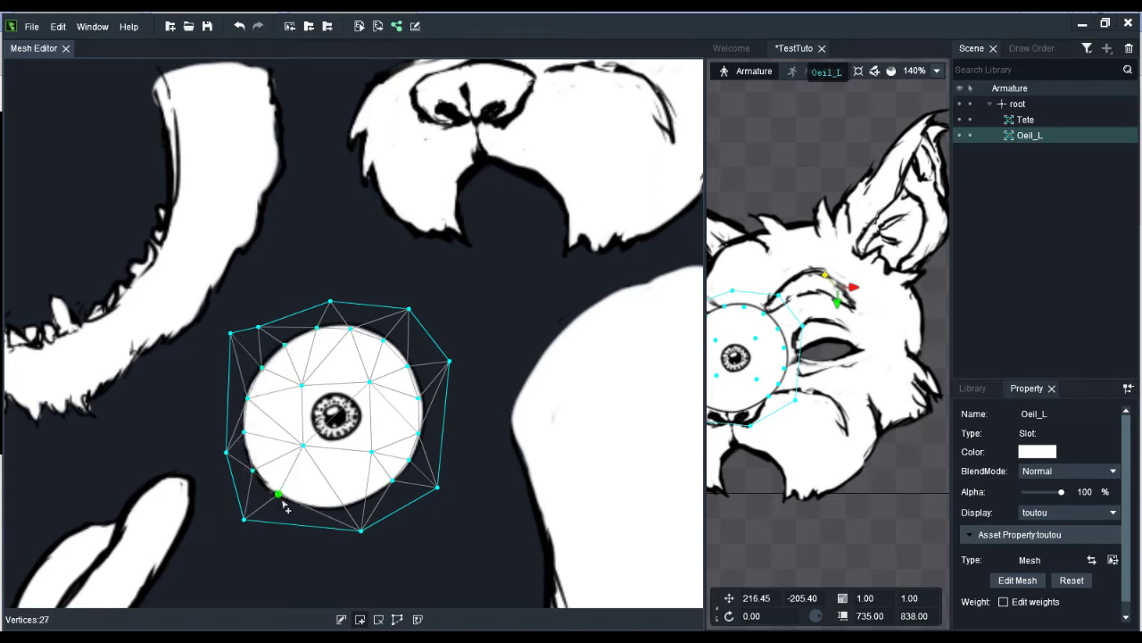
left_click(315, 503)
left_click(350, 508)
left_click(372, 496)
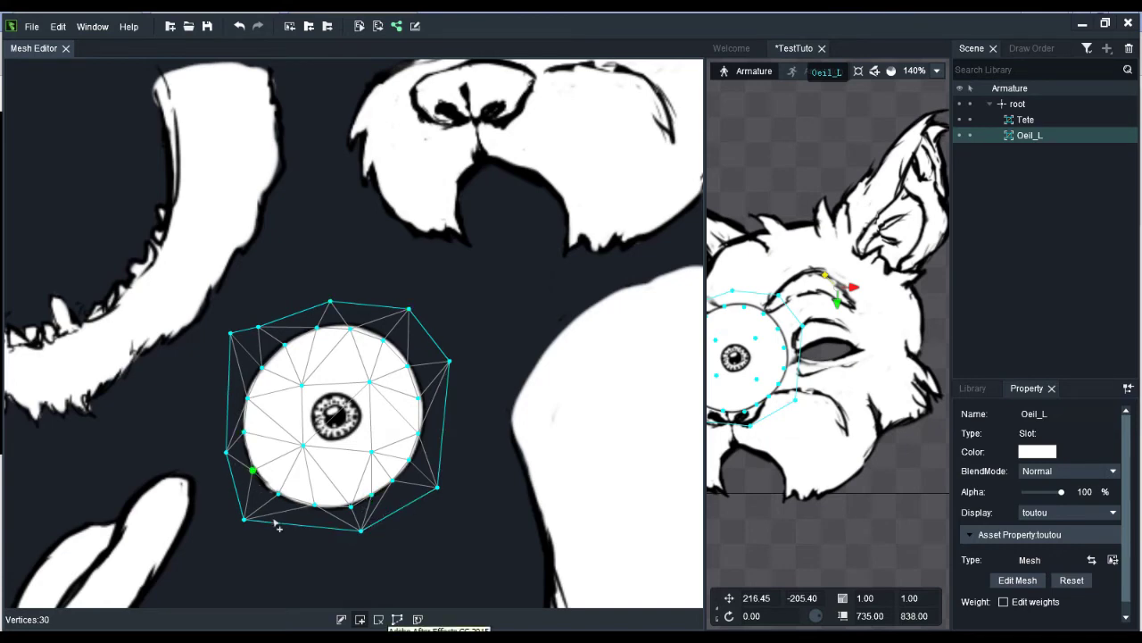
Close the mesh editor, shift the four vertices around Oeil_L's iris sideways, and move them back near the eyeball's centre.
left_click(65, 48)
left_click(371, 349)
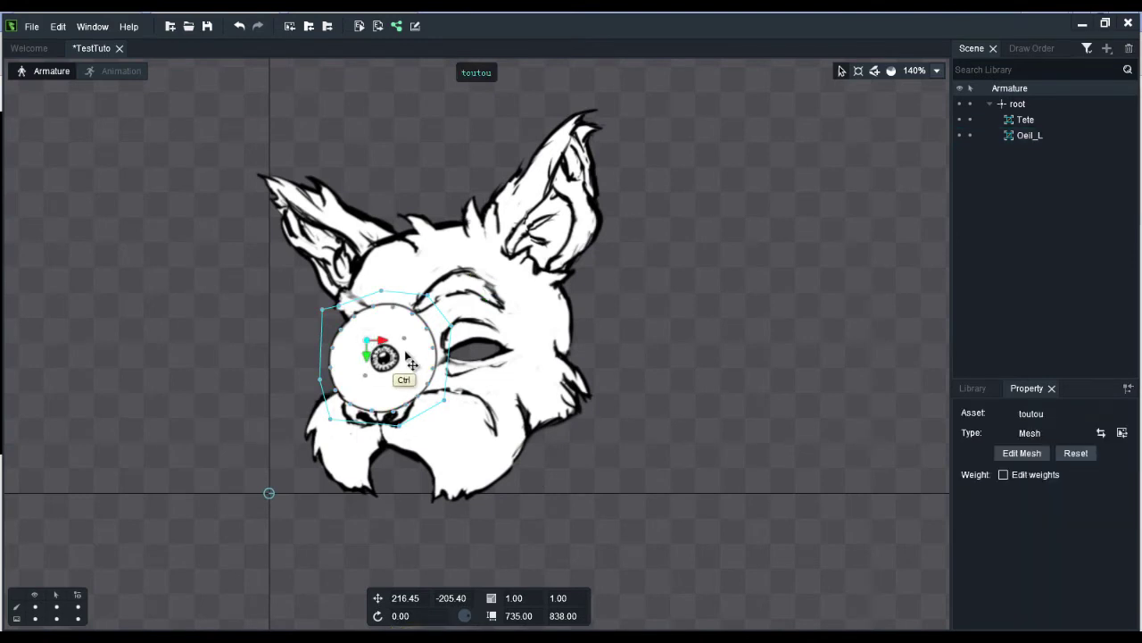
left_click(366, 376, "ctrl")
mouse_move(370, 342)
left_mouse_down()
mouse_move(382, 370)
mouse_move(363, 349)
mouse_move(398, 357)
mouse_move(367, 346)
mouse_move(390, 342)
mouse_move(361, 336)
mouse_move(390, 339)
mouse_move(360, 339)
mouse_move(398, 361)
mouse_move(368, 338)
mouse_move(378, 382)
mouse_move(384, 345)
left_mouse_up()
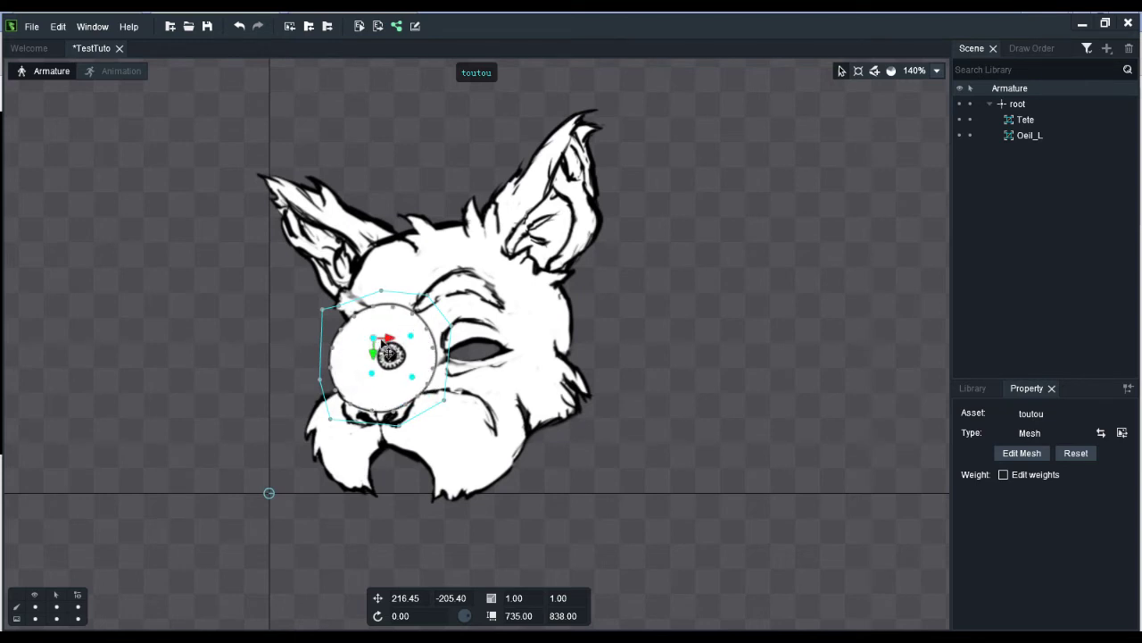
mouse_move(375, 341)
left_mouse_down()
mouse_move(382, 353)
mouse_move(363, 353)
mouse_move(361, 335)
mouse_move(366, 347)
left_mouse_up()
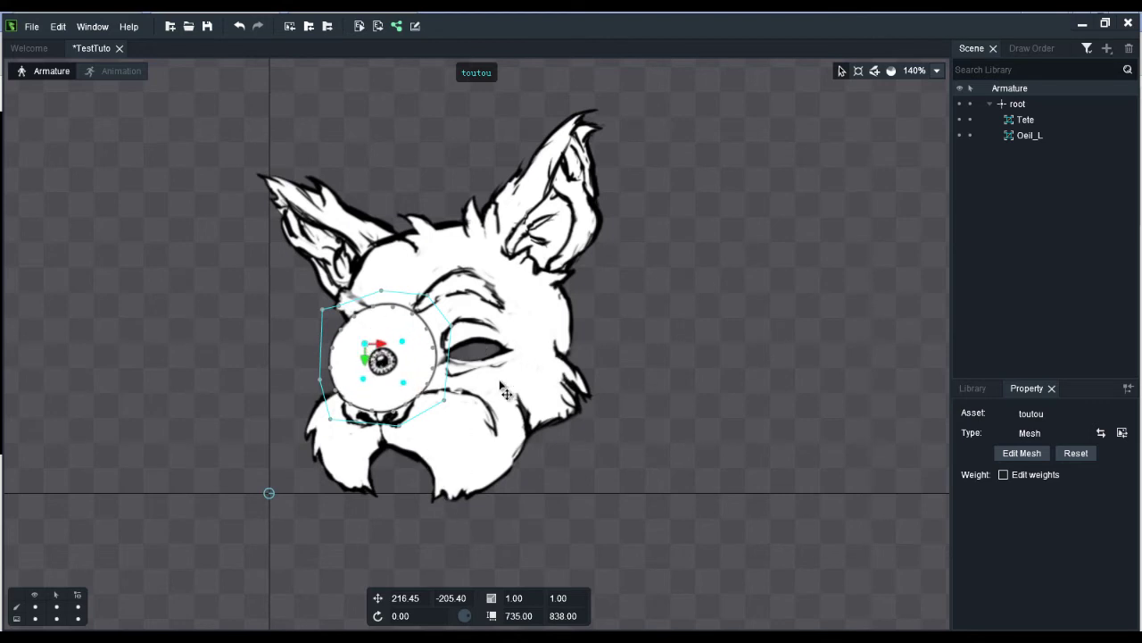
Duplicate the Oeil_L slot and rename the copy as Oeil_R.
left_click(1033, 136)
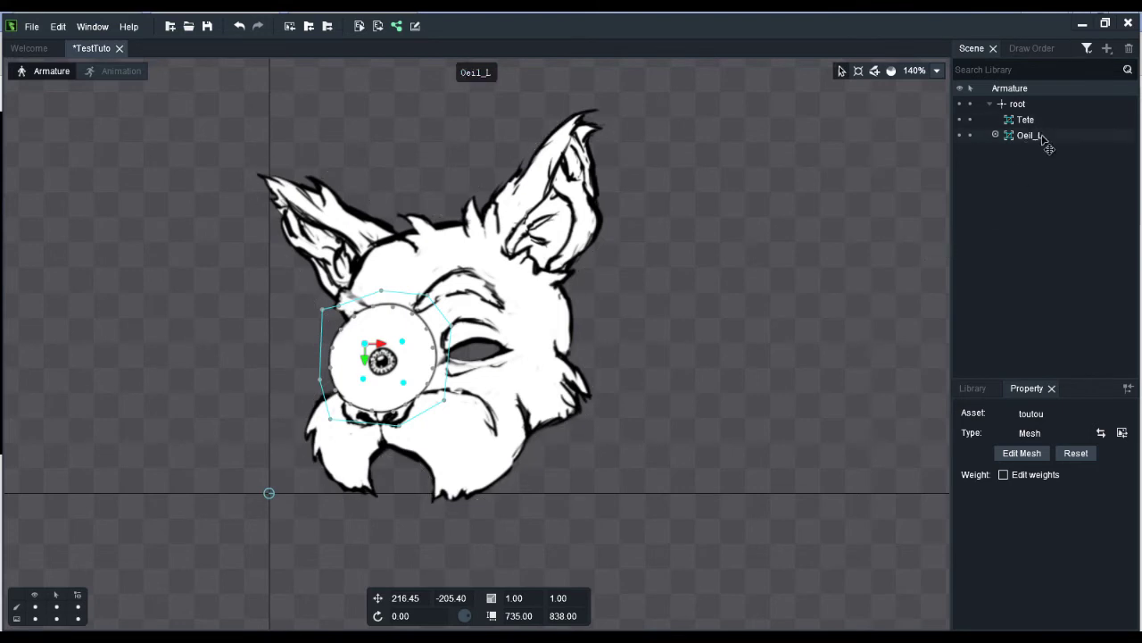
right_click(1028, 140)
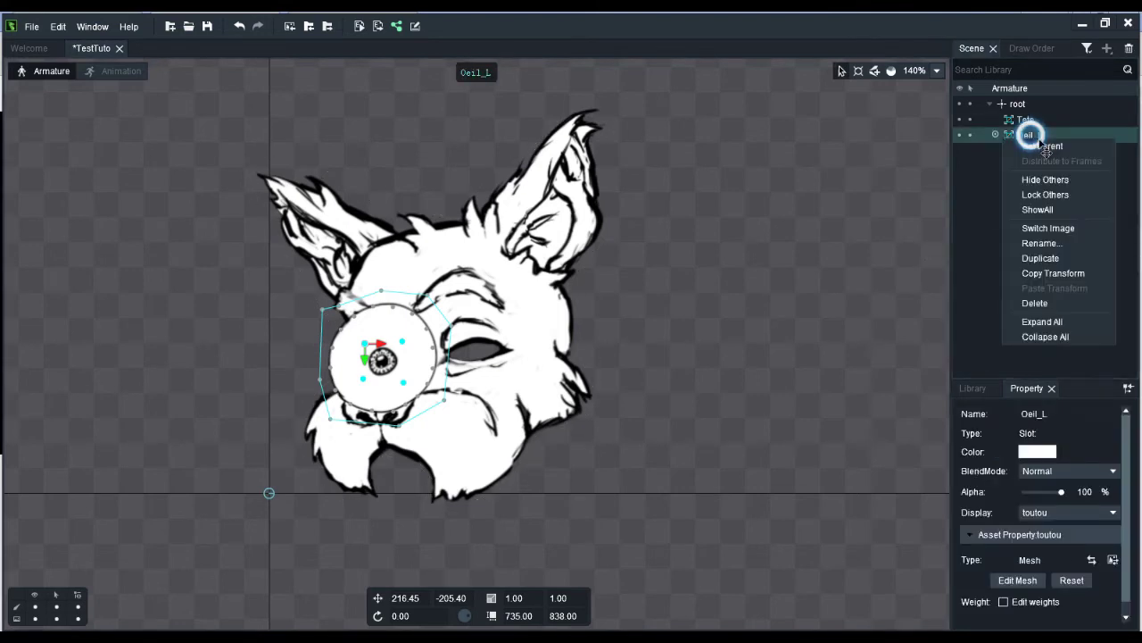
left_click(1041, 257)
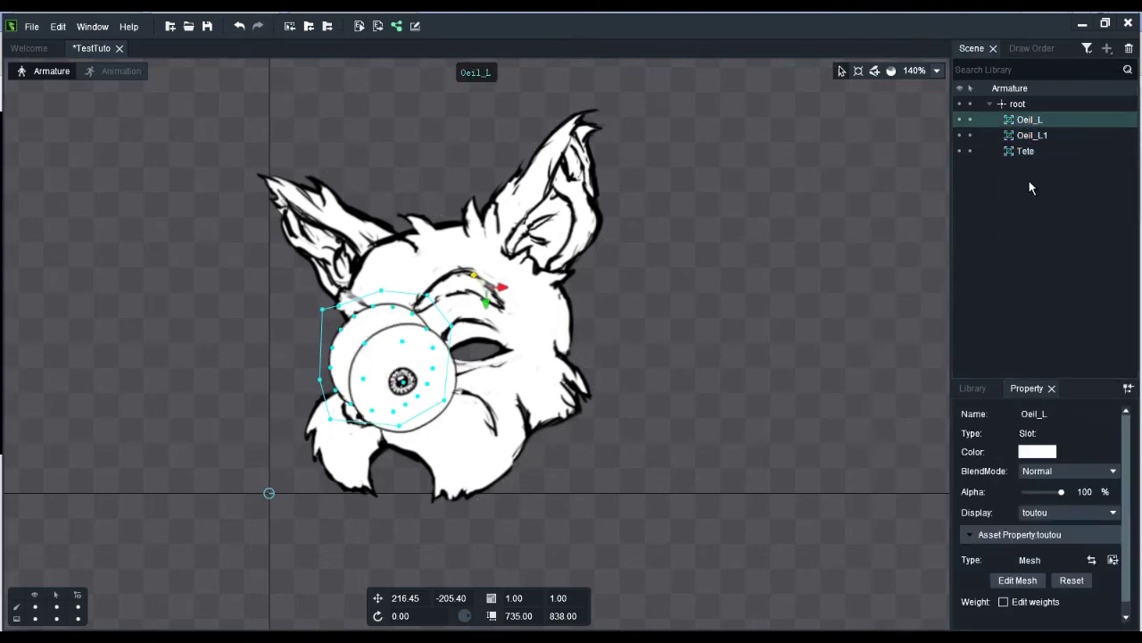
left_click(1035, 136)
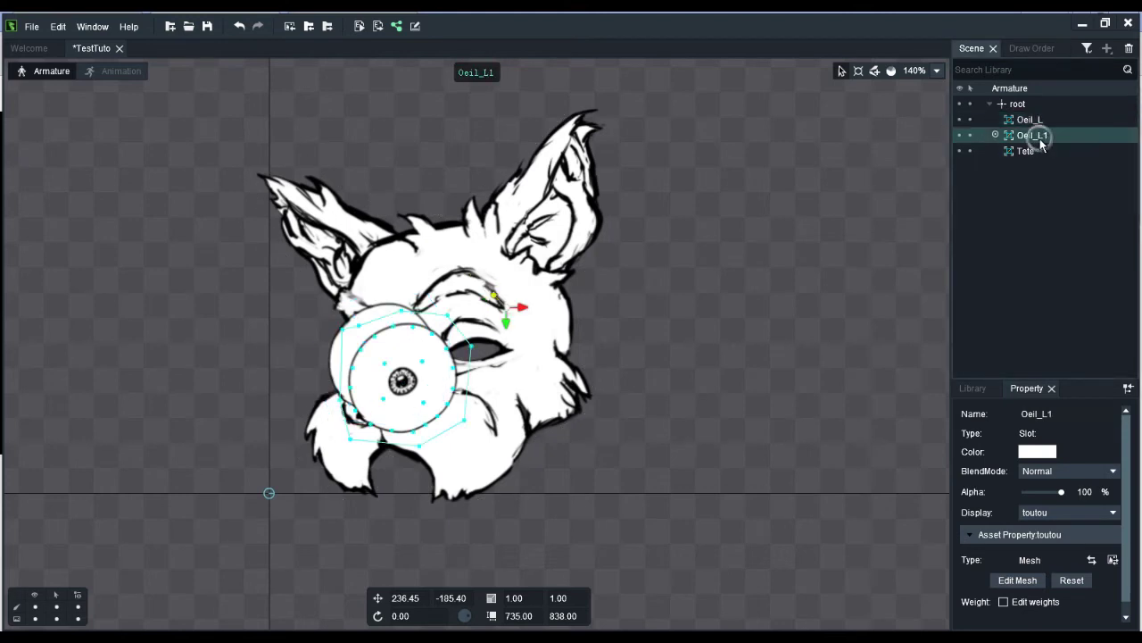
right_click(1036, 139)
left_click(1053, 248)
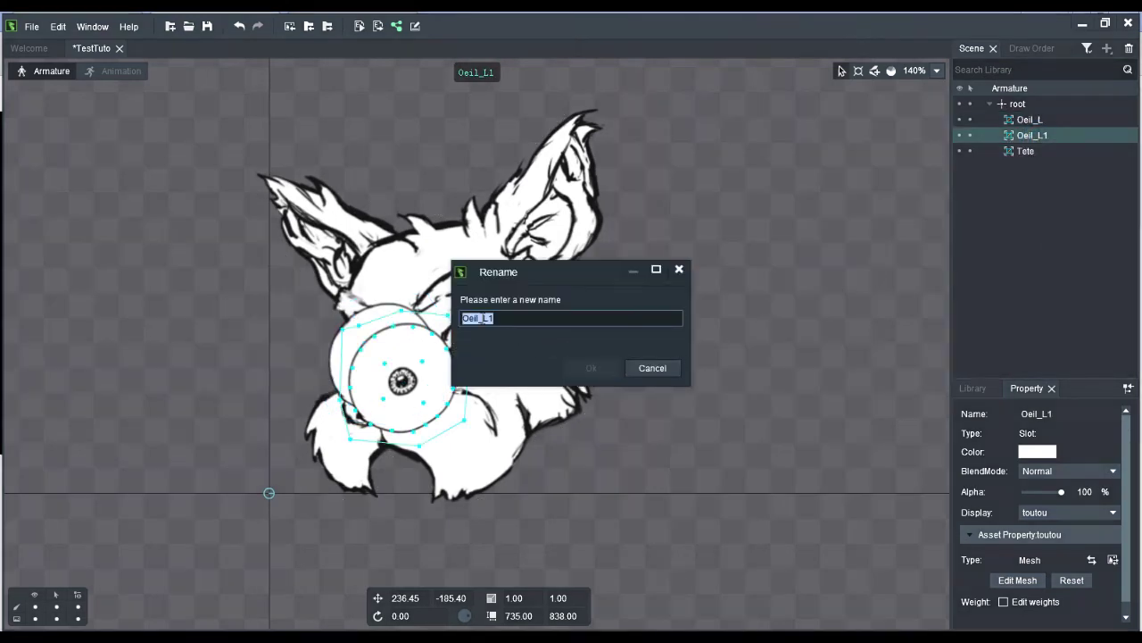
type("R")
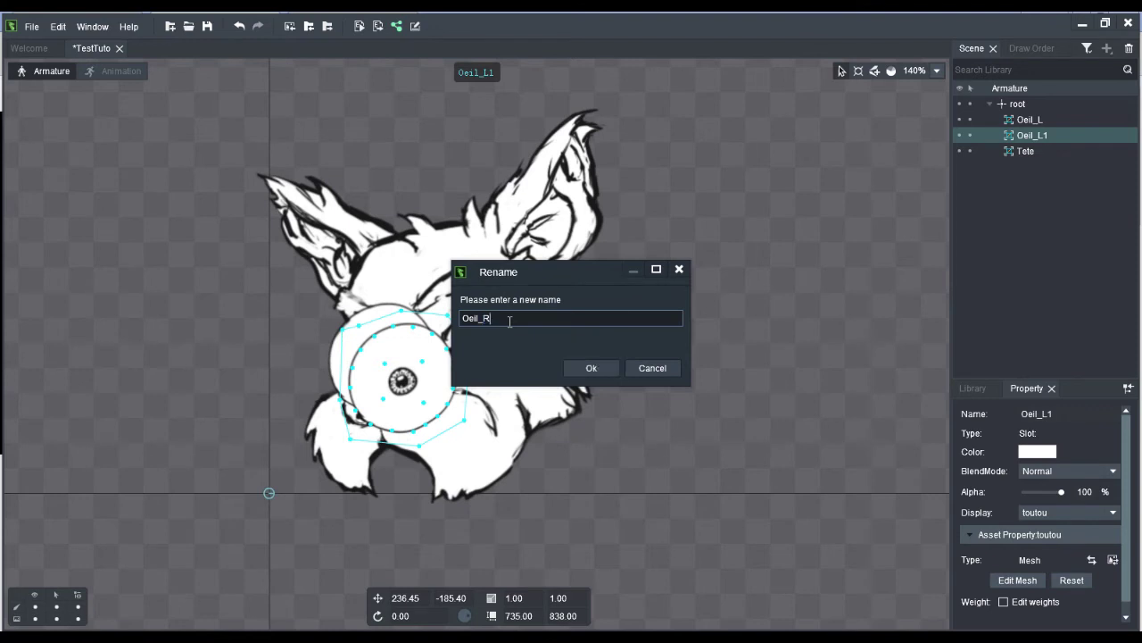
key("Return")
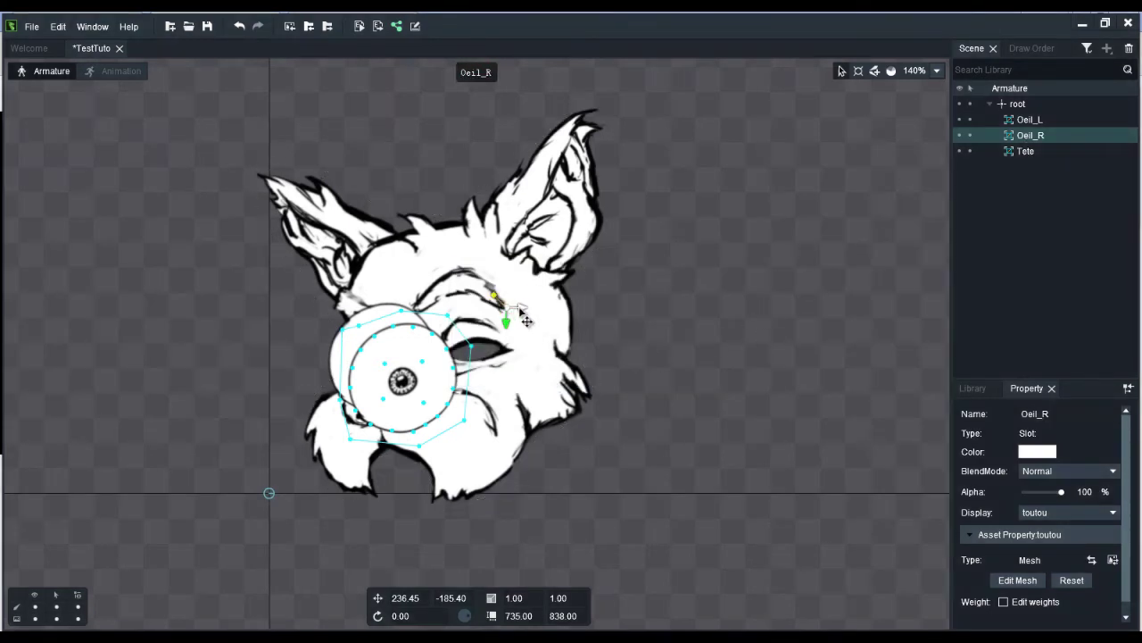
Position the eyes over the sockets, with Oeil_R at about X 310, Y -219 and Oeil_L at about X 204, Y -209.
left_click_drag(523, 310, 583, 294)
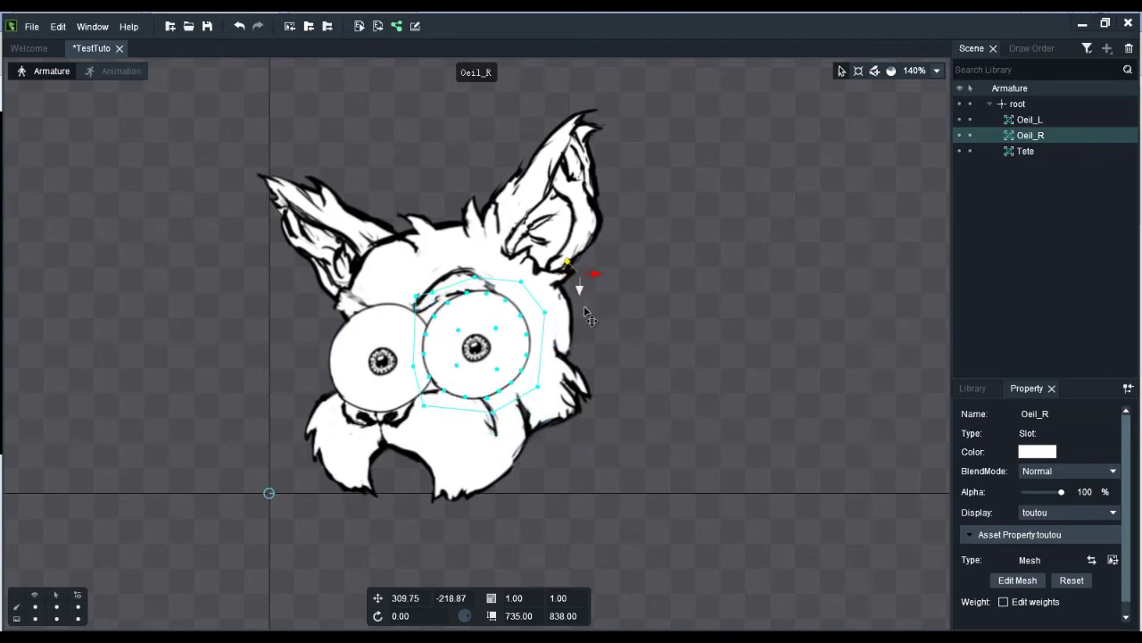
left_click(1029, 151)
left_click(1032, 119)
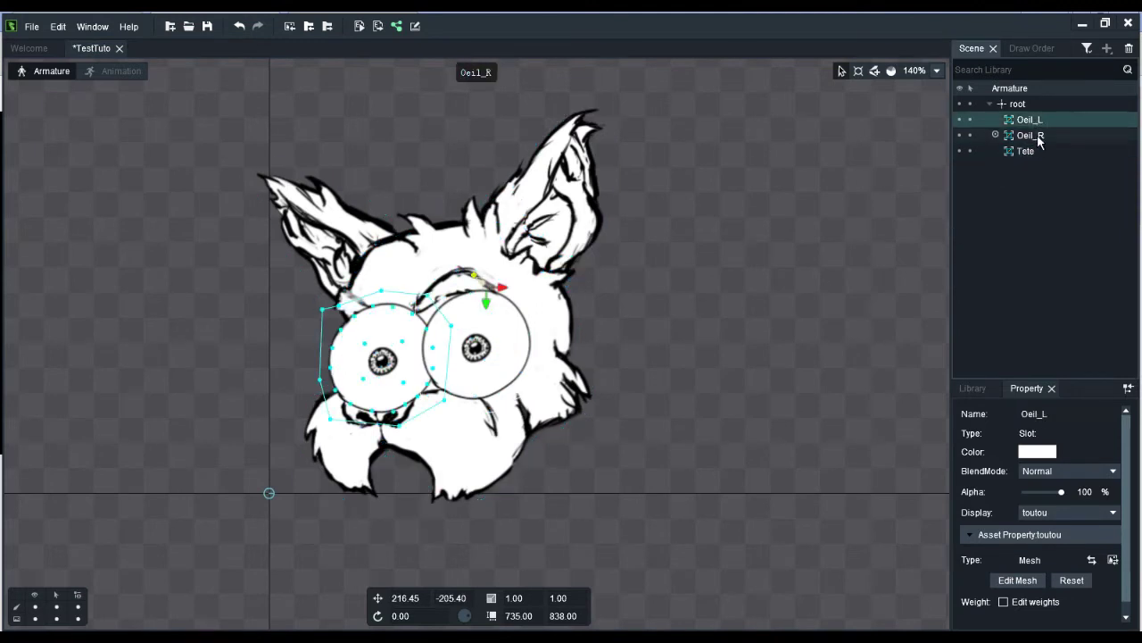
left_click_drag(500, 302, 487, 302)
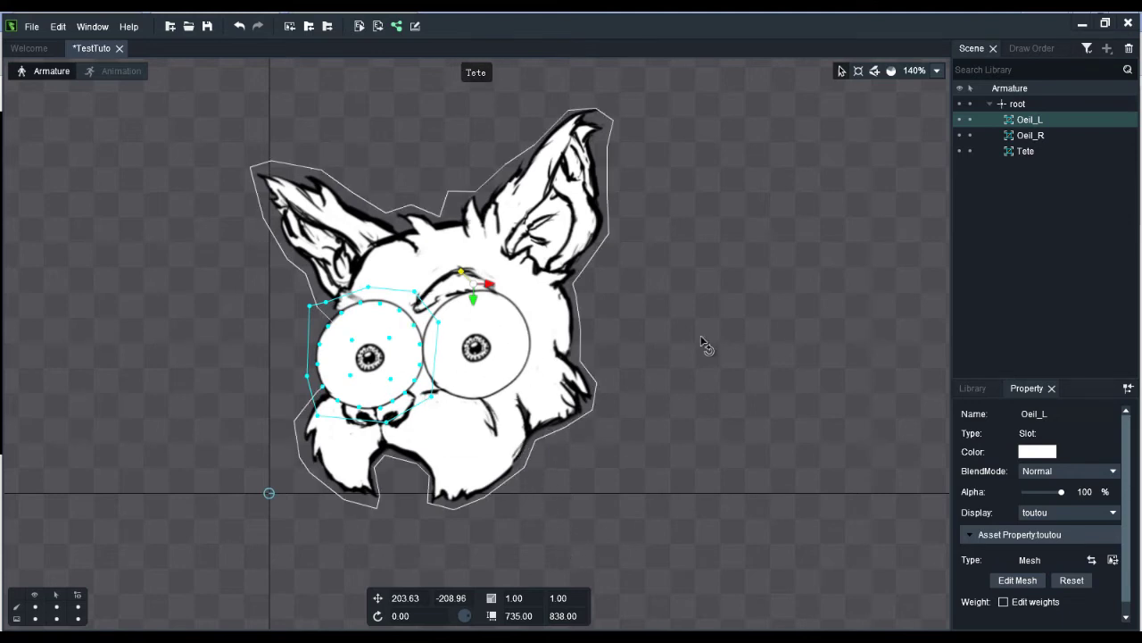
Place Tete in front of both eyes in the draw order, and select Oeil_L.
left_click(1032, 48)
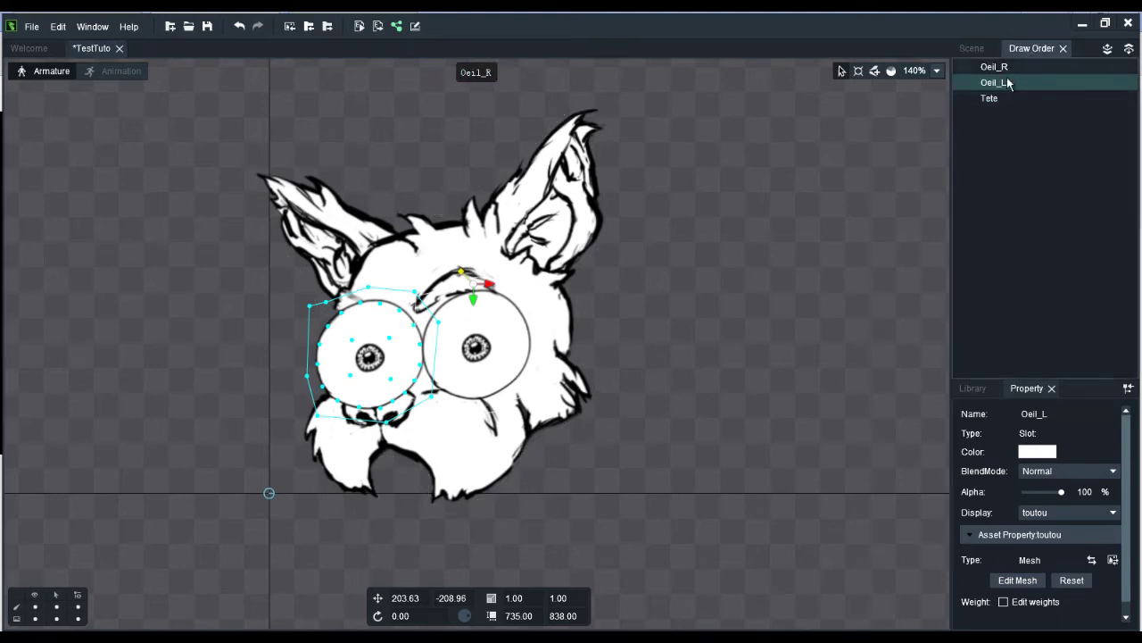
mouse_move(1004, 98)
left_mouse_down()
mouse_move(1007, 48)
mouse_move(1009, 77)
left_mouse_up()
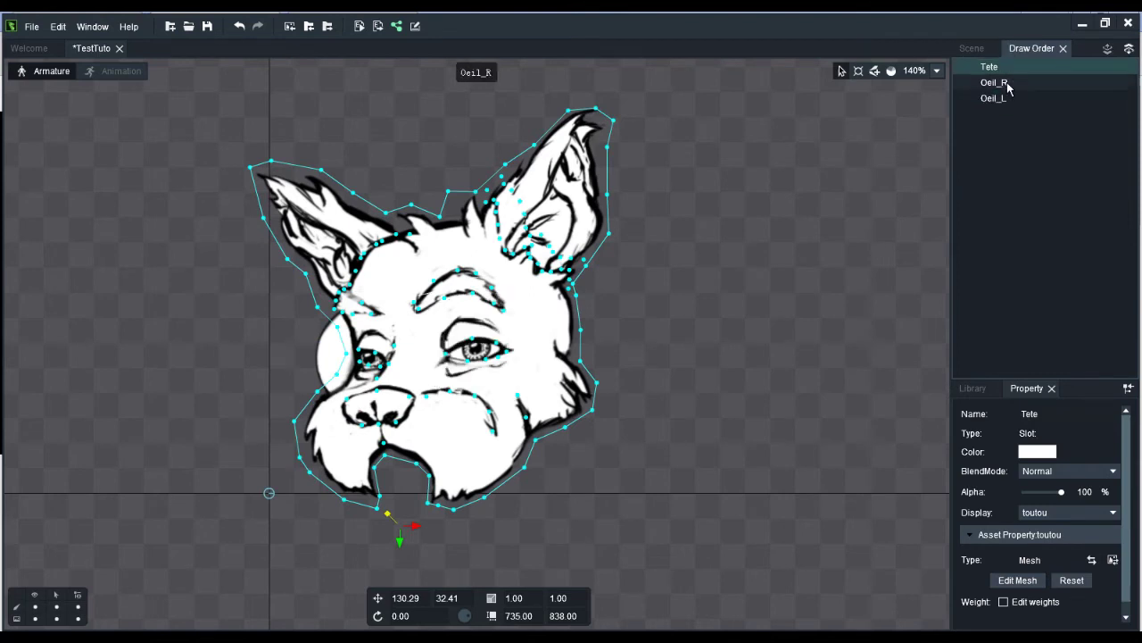
left_click(971, 48)
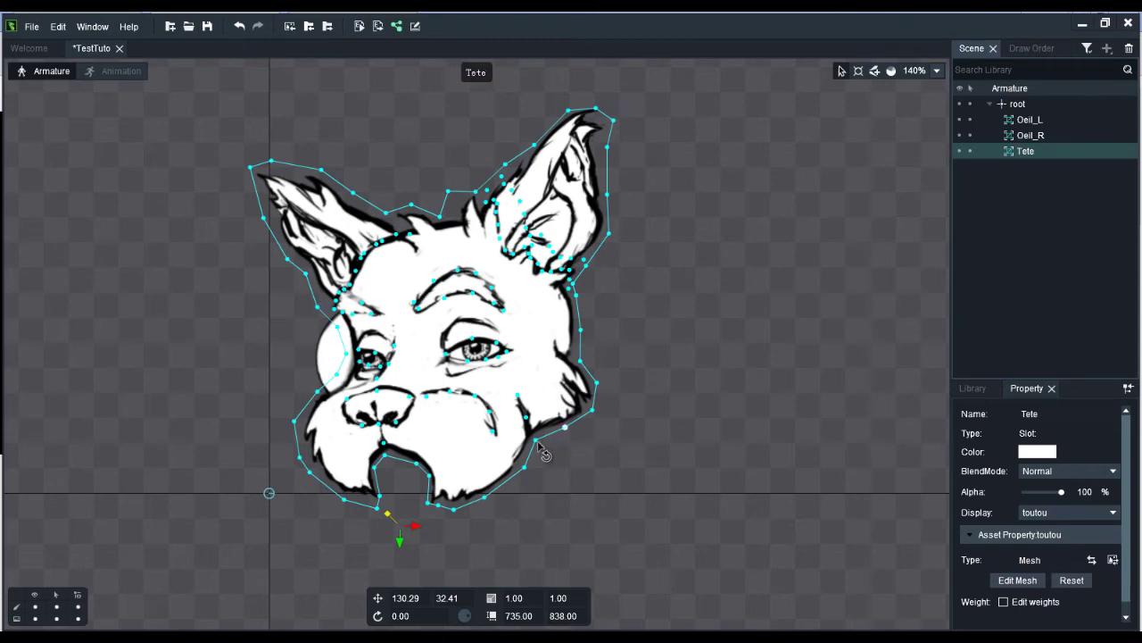
left_click(329, 362)
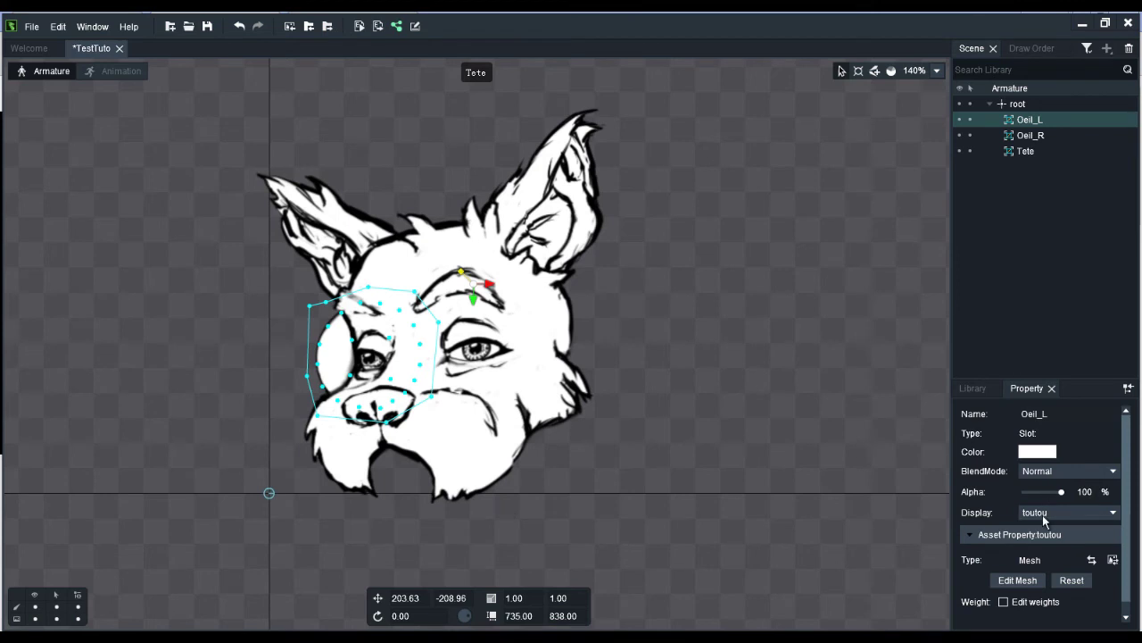
Open Oeil_L's mesh for editing and widen the mesh editor until the whole eyeball fits in view.
left_click(1017, 580)
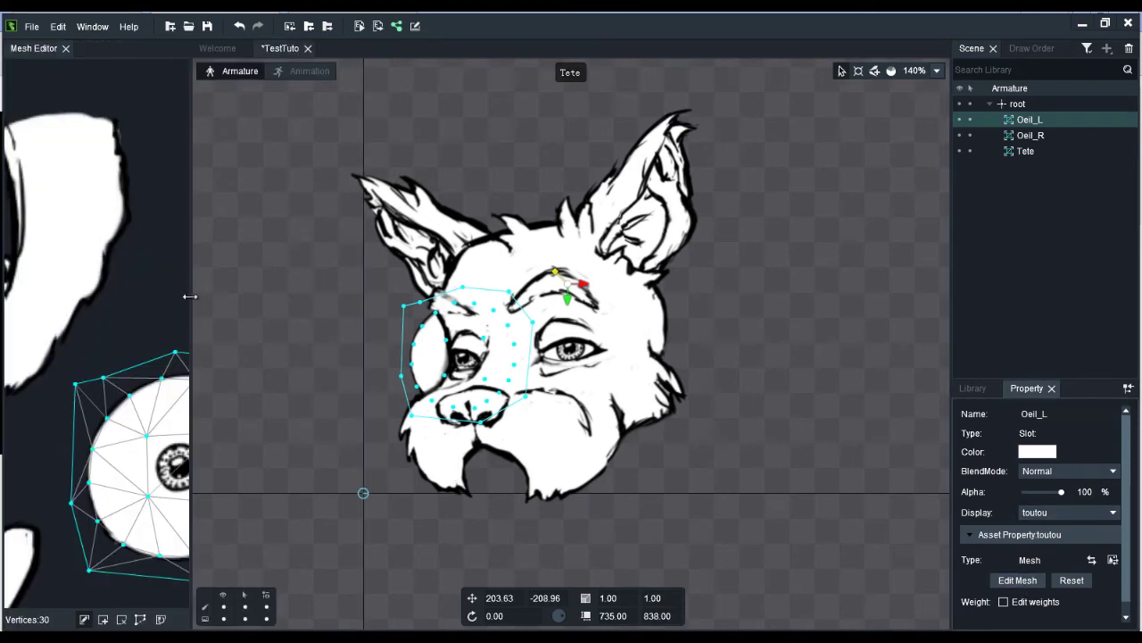
left_click_drag(190, 296, 496, 304)
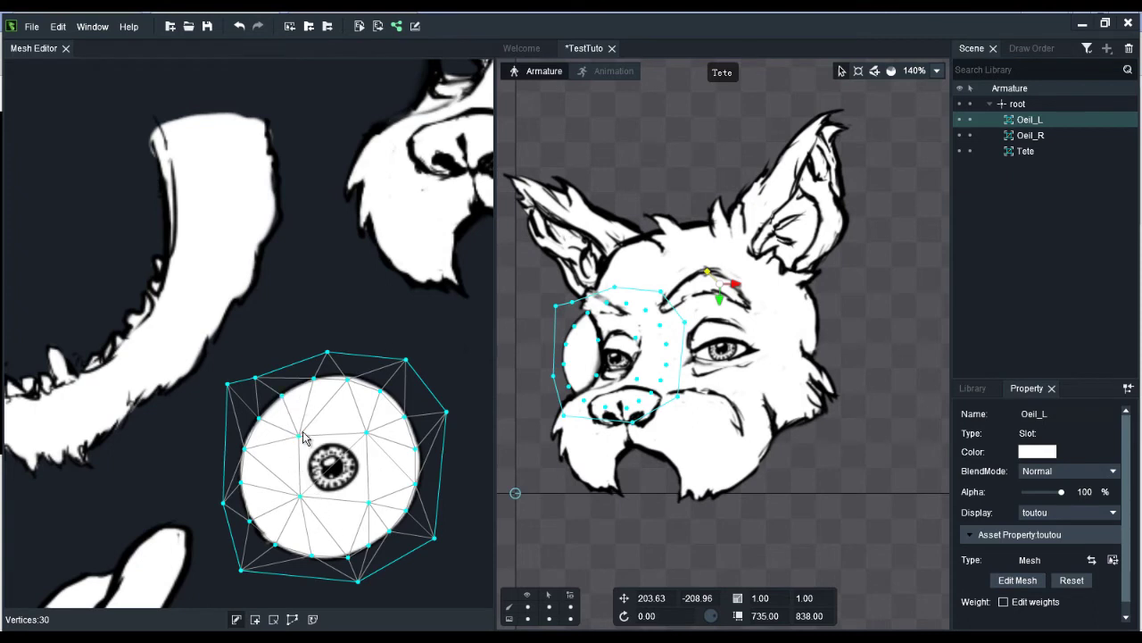
Try to pull the vertices on the left side of Oeil_L's mesh inward to trim the protruding eyeball, and undo the last moves.
left_click(241, 489)
left_click_drag(242, 484, 285, 415)
left_click_drag(227, 385, 268, 394)
left_click_drag(222, 506, 269, 493)
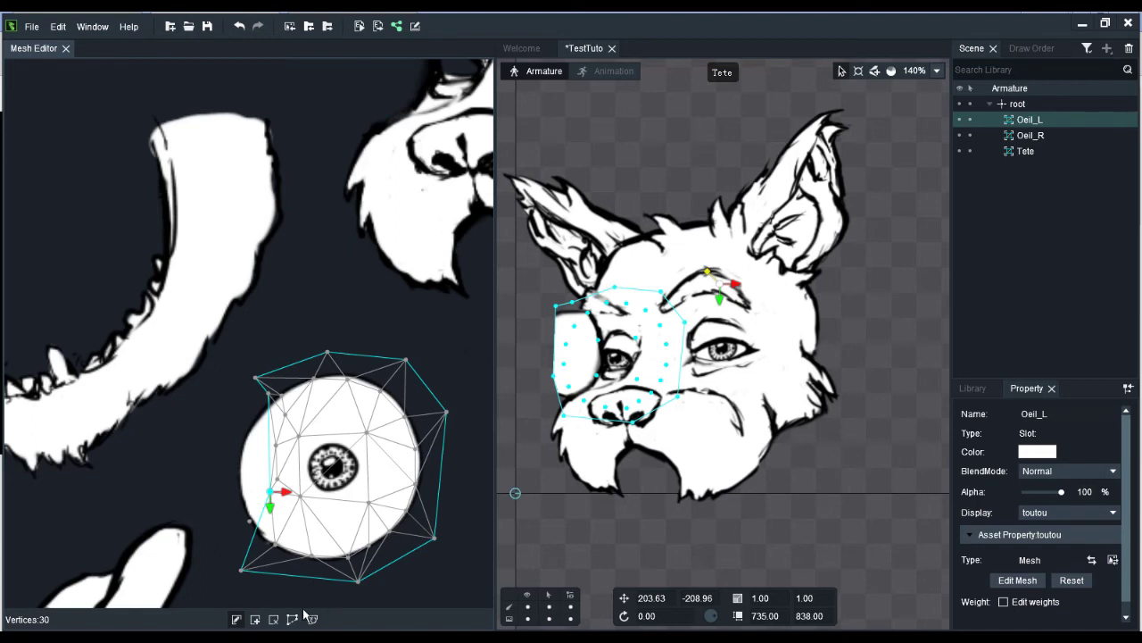
key("ctrl+z")
key("ctrl+z")
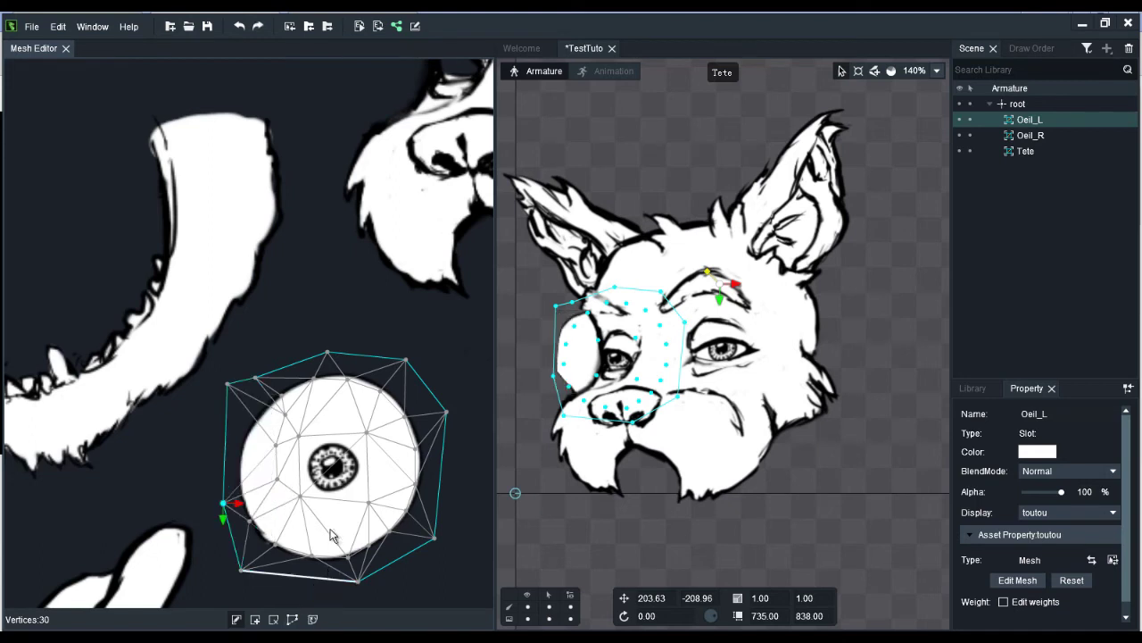
Redraw Oeil_L's mesh outline as a closed 16-point contour, straight along the iris's left side and curved around the eyeball's right edge.
left_click(293, 620)
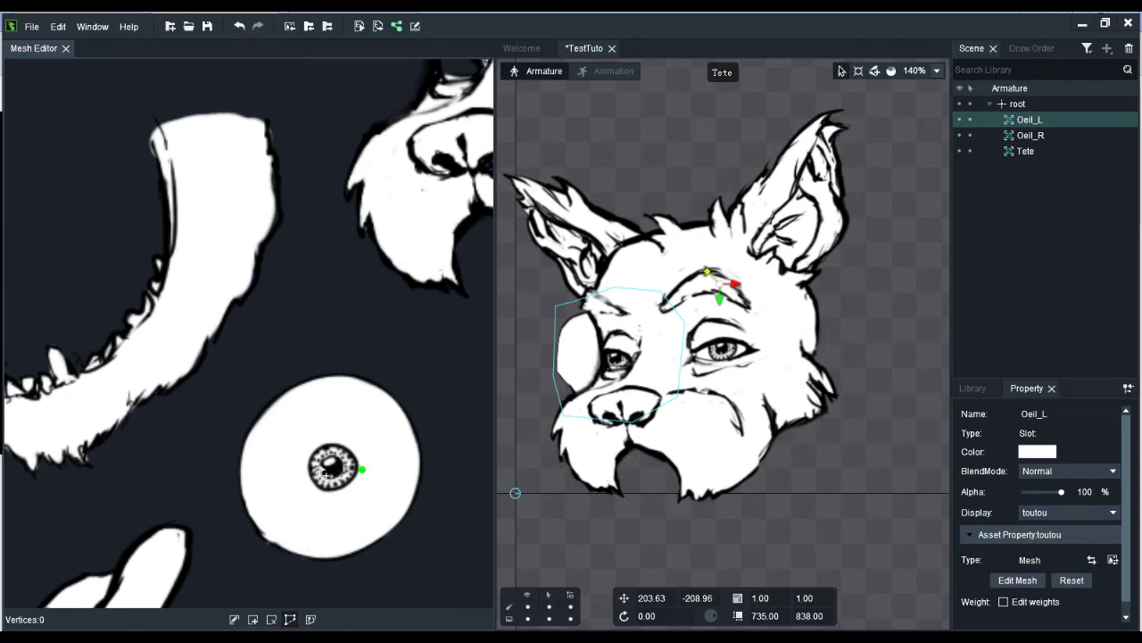
left_click(307, 442)
left_click(304, 481)
left_click(302, 545)
left_click(308, 562)
left_click(352, 557)
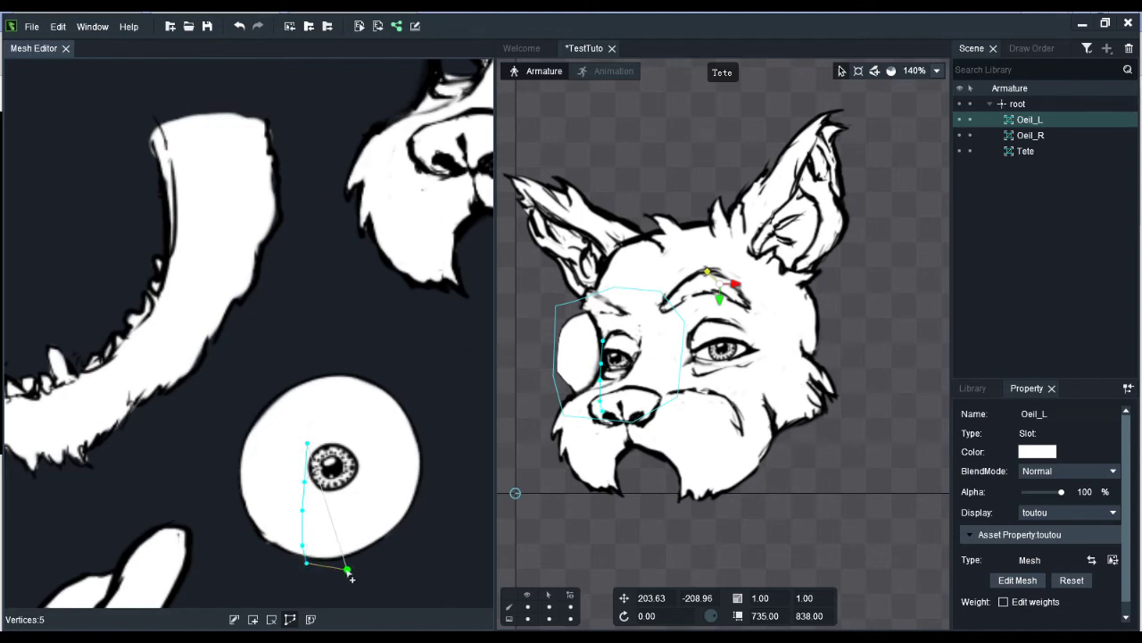
left_click(383, 542)
left_click(400, 518)
left_click(418, 488)
left_click(419, 451)
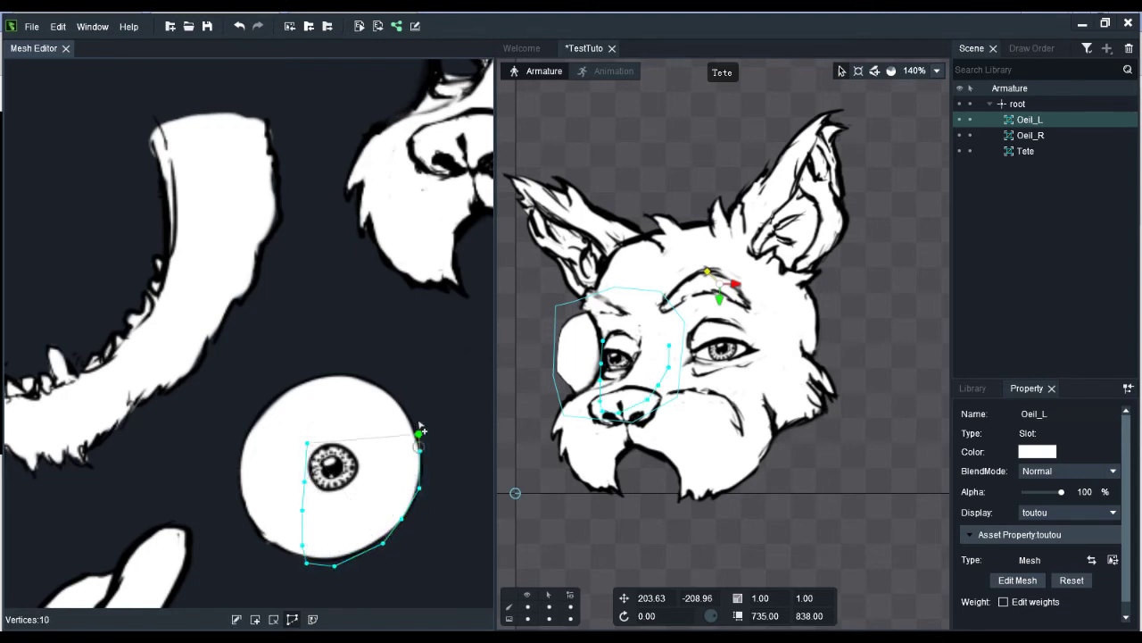
left_click(418, 418)
left_click(403, 401)
left_click(383, 383)
left_click(354, 373)
left_click(324, 372)
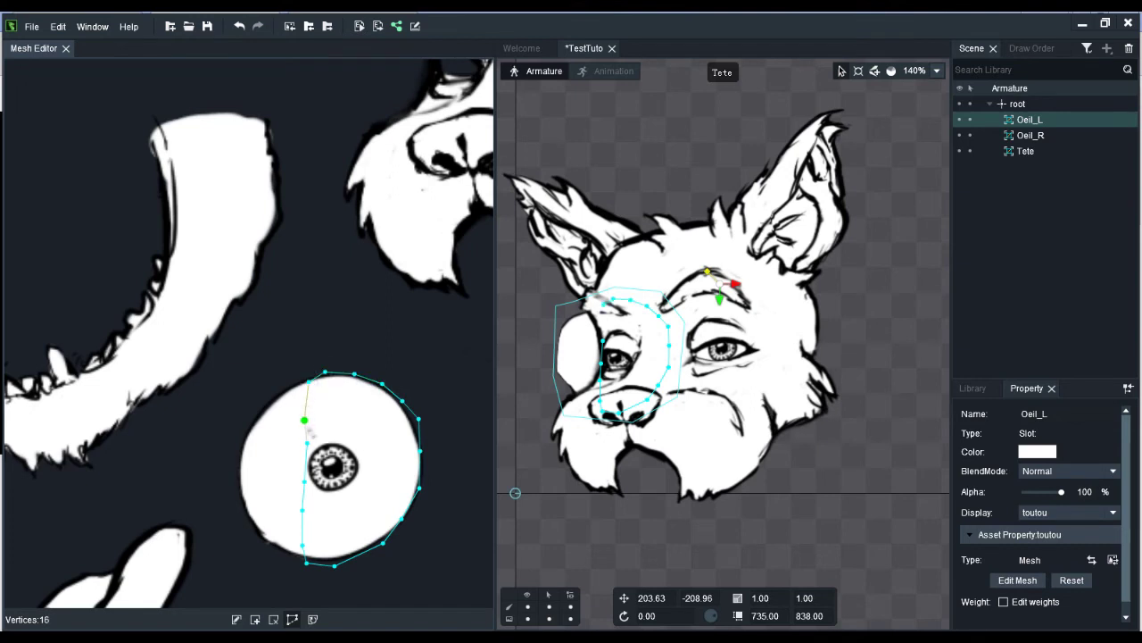
left_click(308, 443)
left_click(307, 443)
left_click(308, 444)
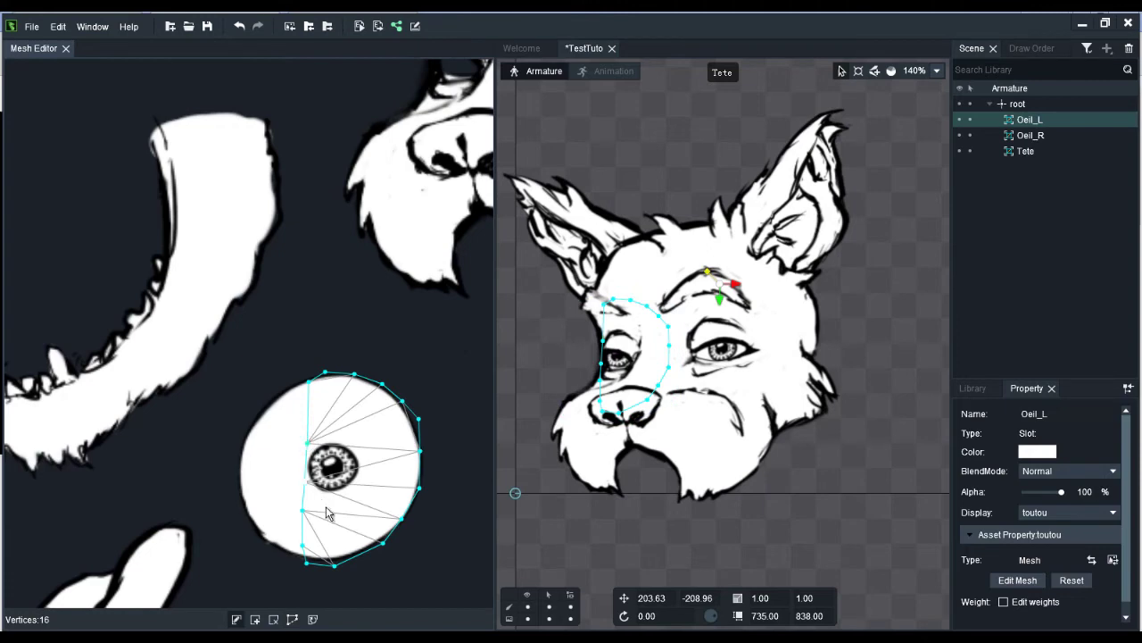
Add four vertices around the iris in Oeil_L's mesh, two above it and two below it.
left_click(255, 618)
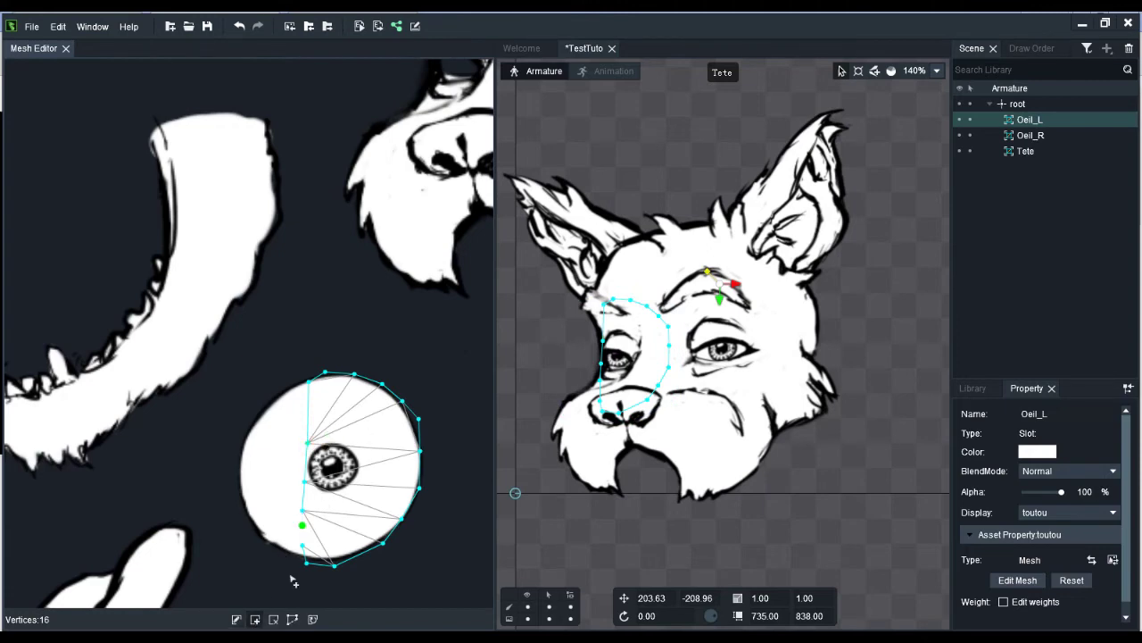
scroll(357, 458, "up", 5)
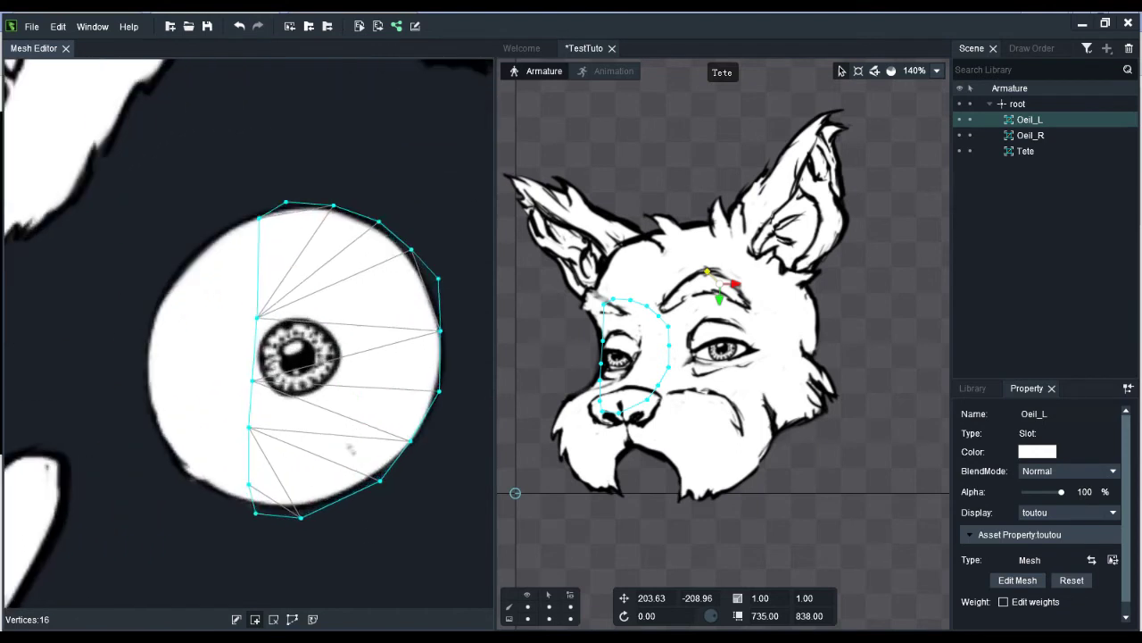
left_click(226, 268)
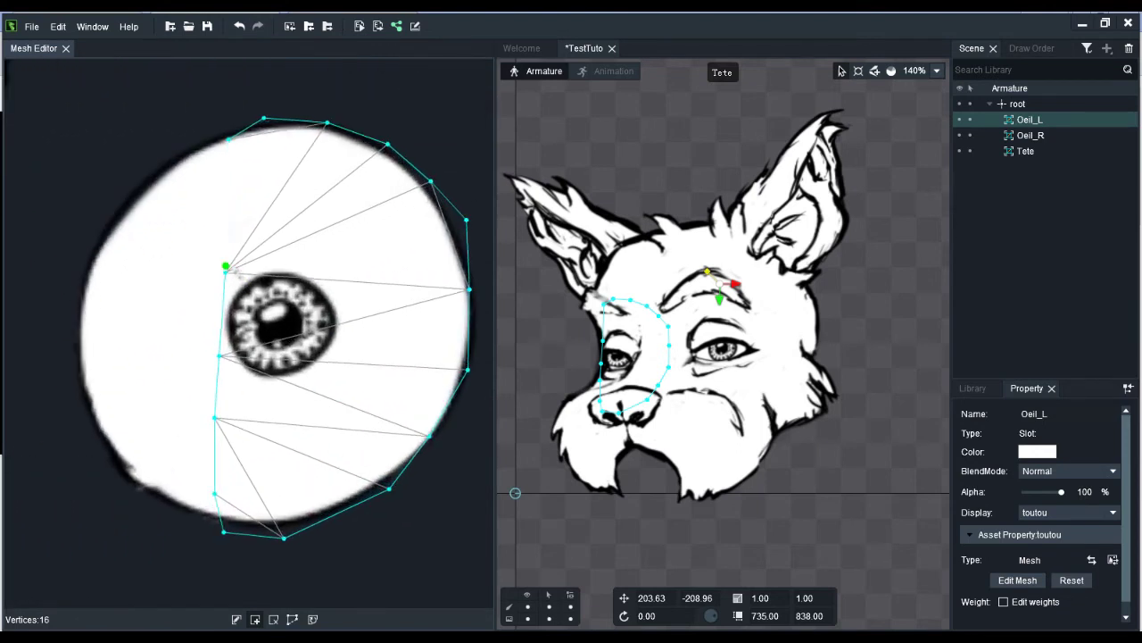
left_click(232, 269)
scroll(310, 413, "up", 5)
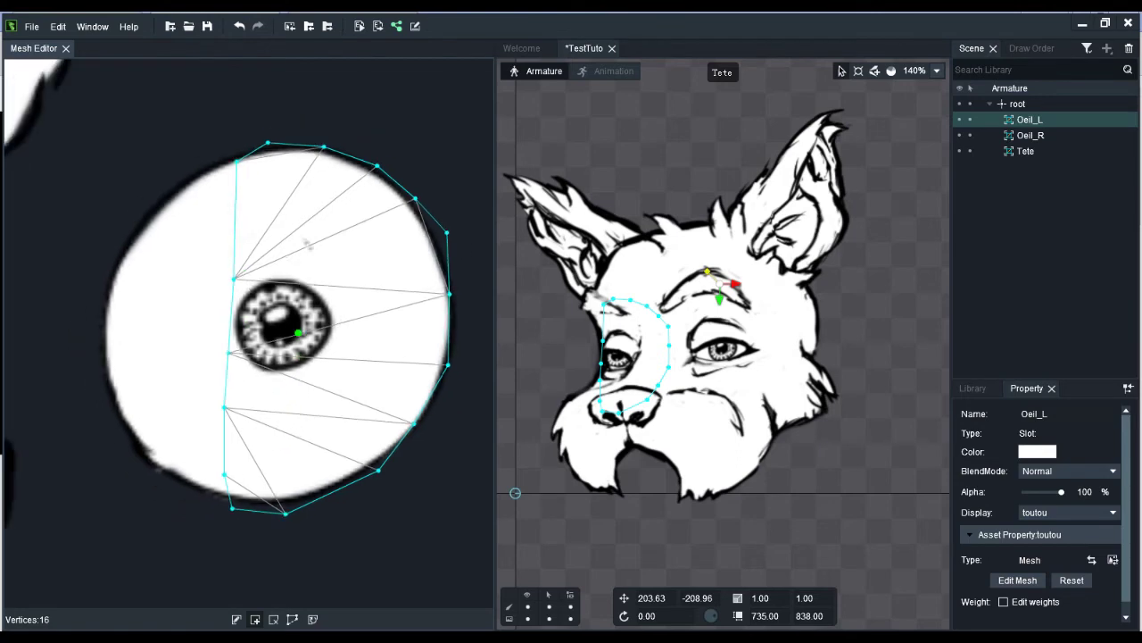
left_click_drag(345, 259, 381, 448)
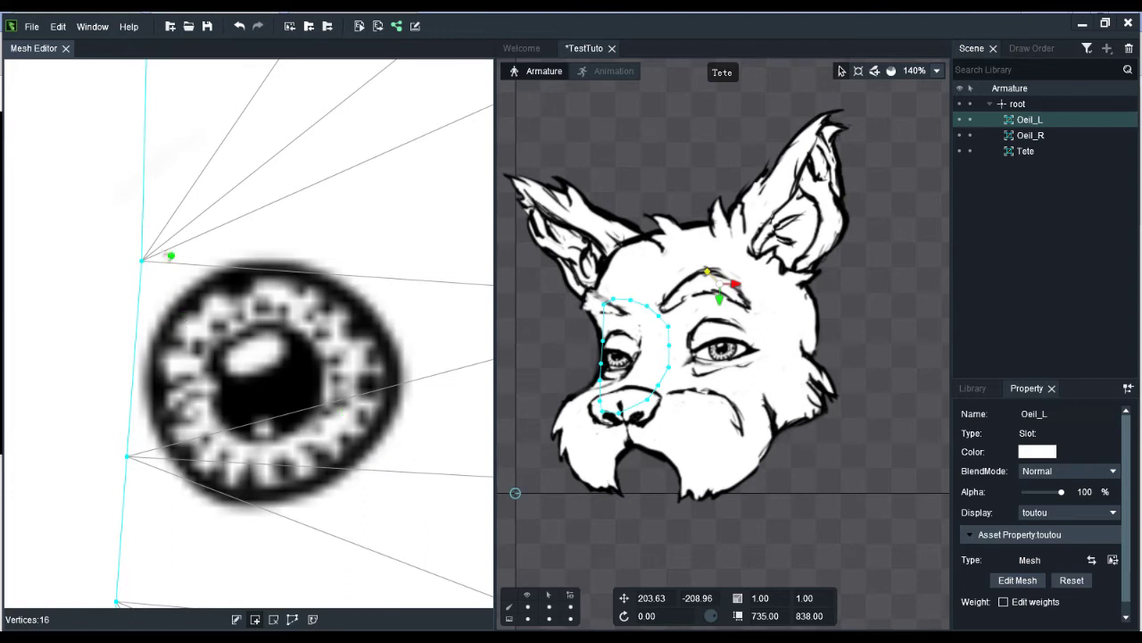
left_click(153, 243)
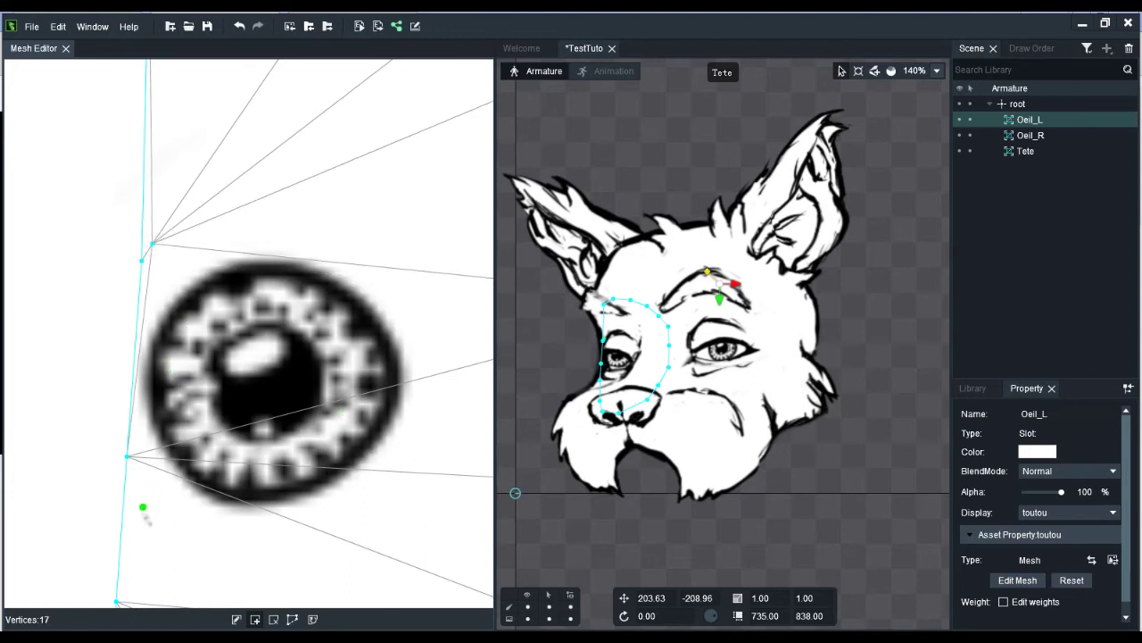
left_click(139, 522)
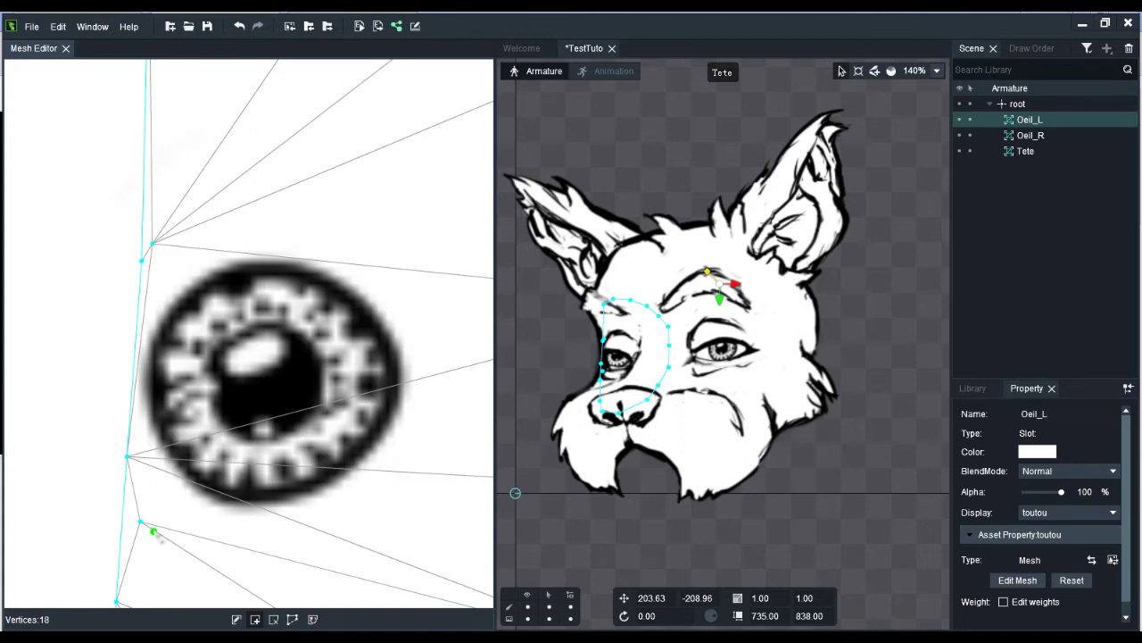
left_click(391, 541)
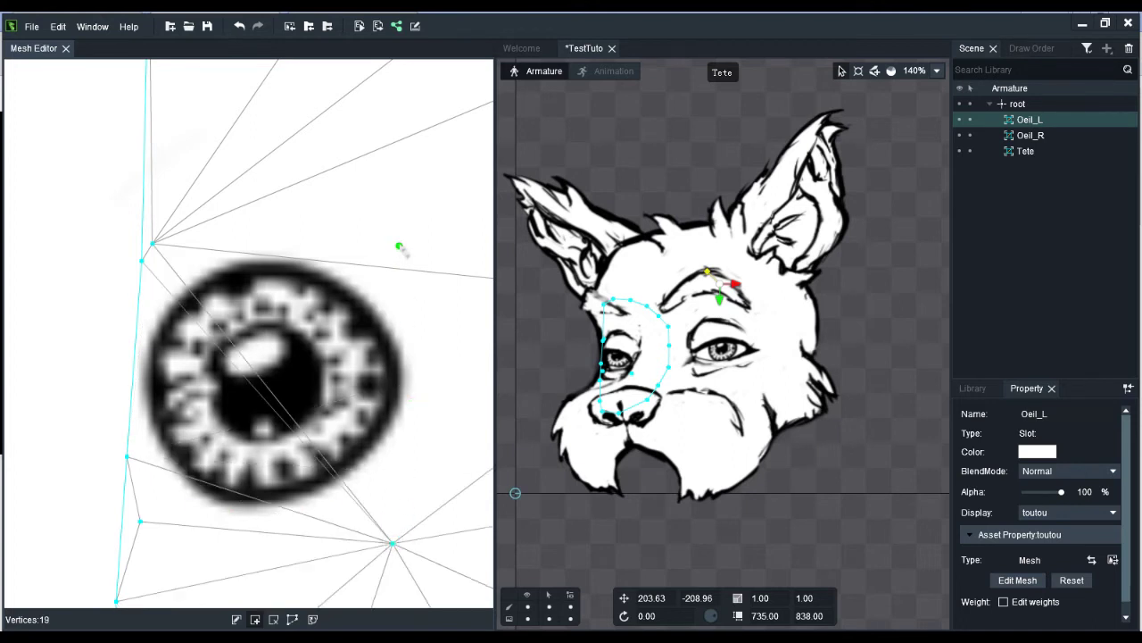
left_click(398, 242)
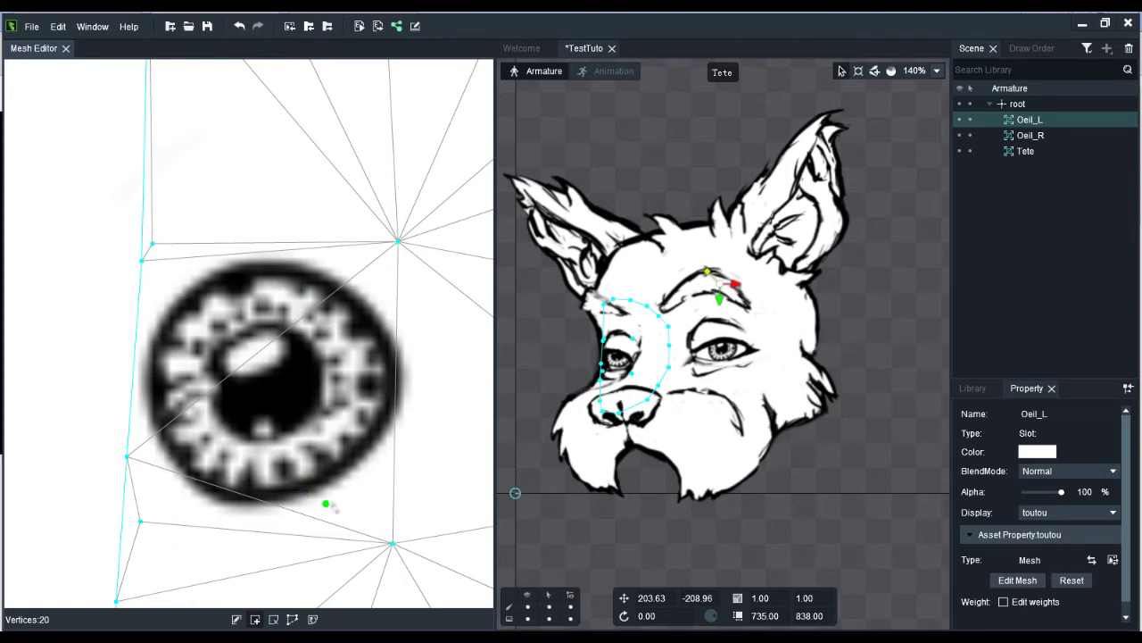
Undo the vertices added around the iris and the redrawn outline, back to Oeil_L's full-eyeball mesh.
key("ctrl+z")
key("ctrl+z")
key("ctrl+z")
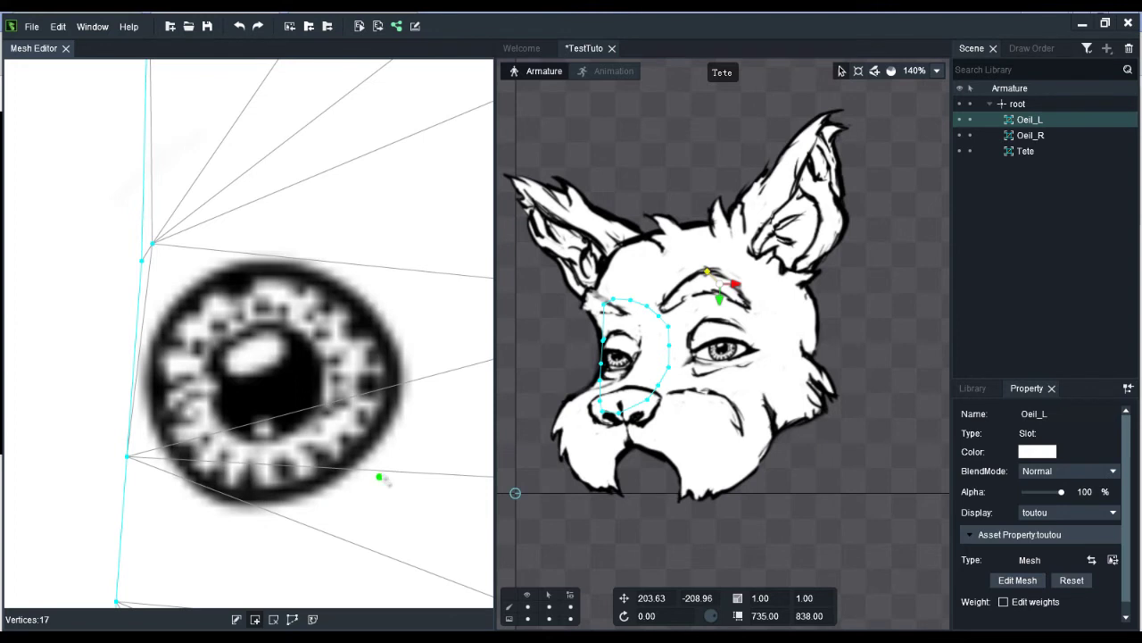
scroll(403, 470, "down", 5)
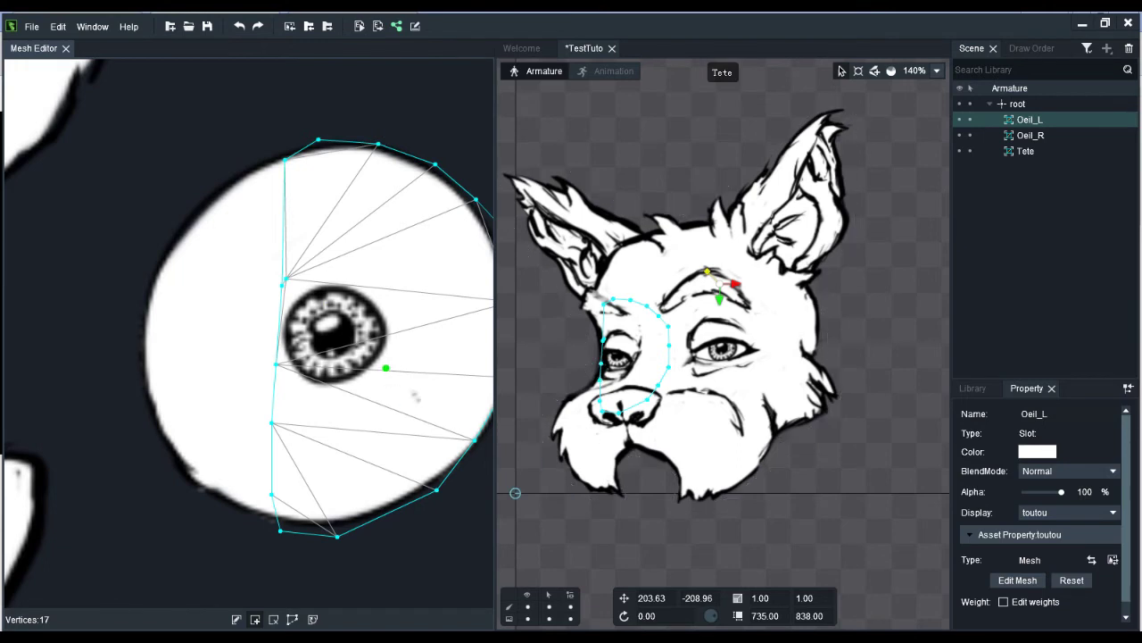
key("ctrl+z")
key("ctrl+z")
key("ctrl+z")
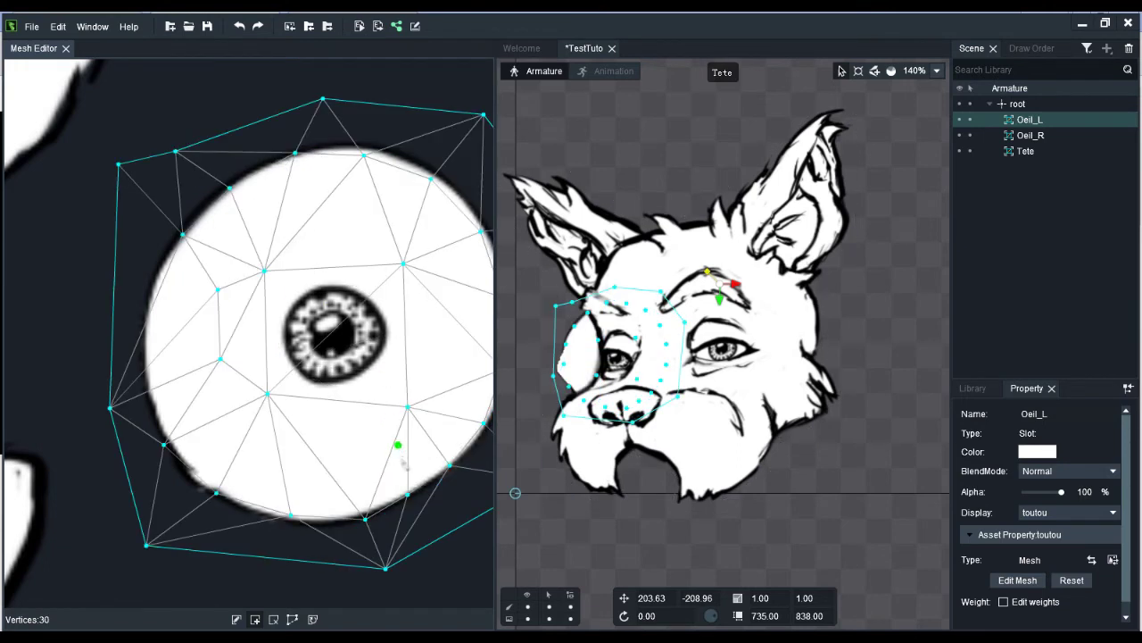
Start a new outline for Oeil_L's mesh from the eyeball's upper edge down past the iris, leaving some space beside the iris.
left_click(294, 619)
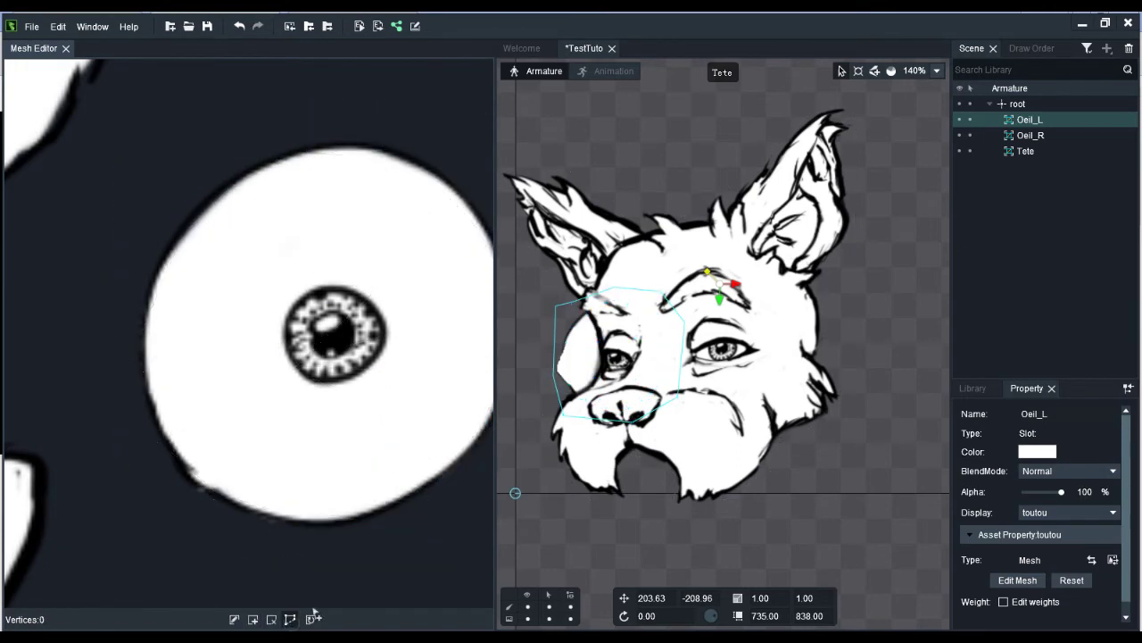
left_click(278, 155)
left_click(263, 316)
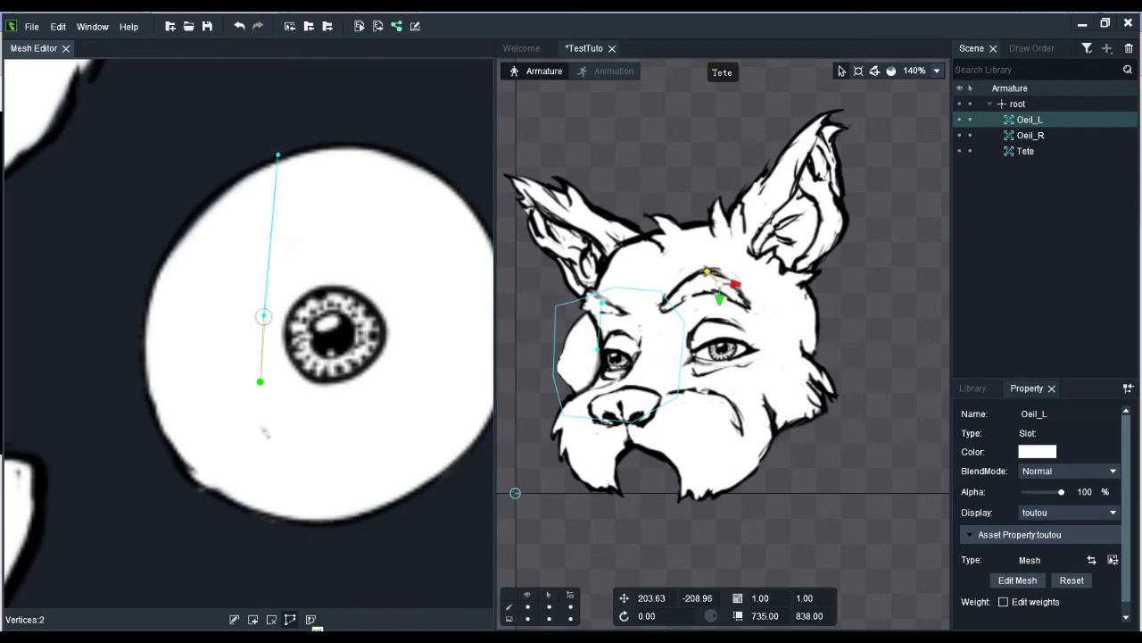
Place outline vertices for the Oeil_L mesh down its straight left side and along the eyeball's lower edge.
left_click(253, 499)
left_click(252, 518)
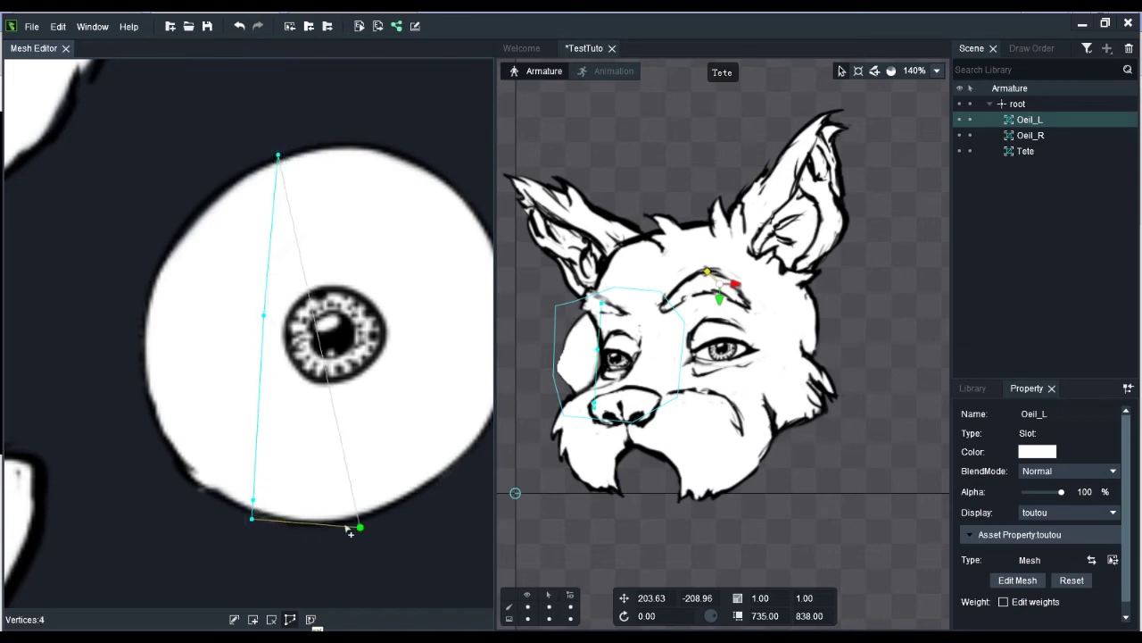
left_click(321, 526)
left_click(384, 510)
left_click(436, 480)
left_click_drag(344, 494, 312, 513)
left_click(397, 486)
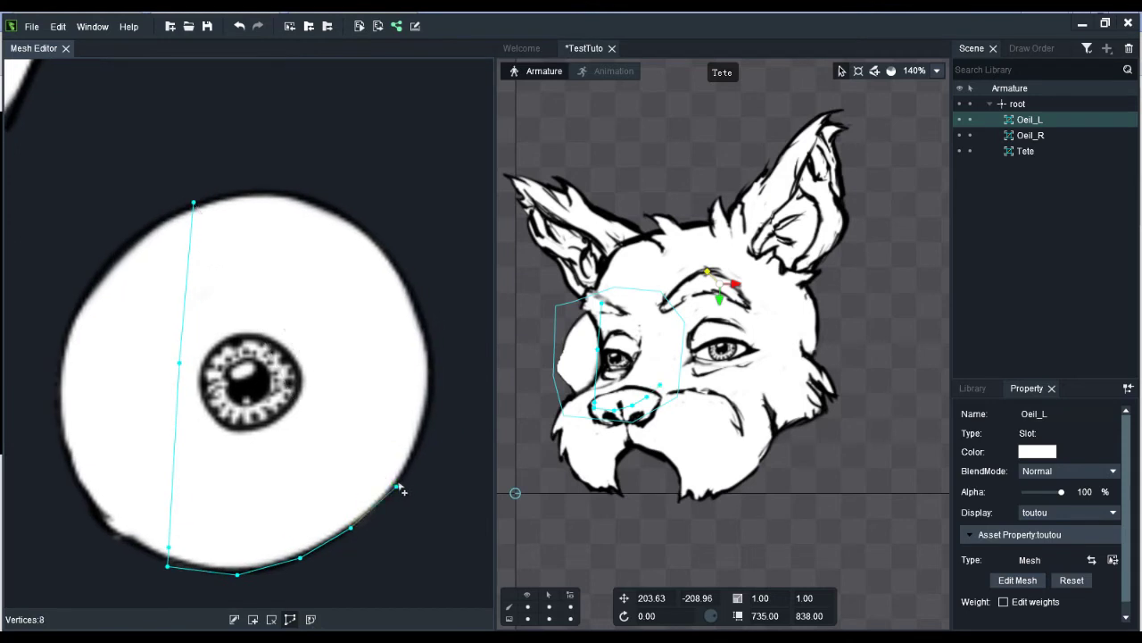
Continue the Oeil_L outline up the eyeball's right side and over its upper edge, closing it at the starting vertex.
left_click(427, 408)
left_click(433, 345)
left_click(401, 265)
left_click(362, 224)
left_click(319, 202)
left_click(271, 190)
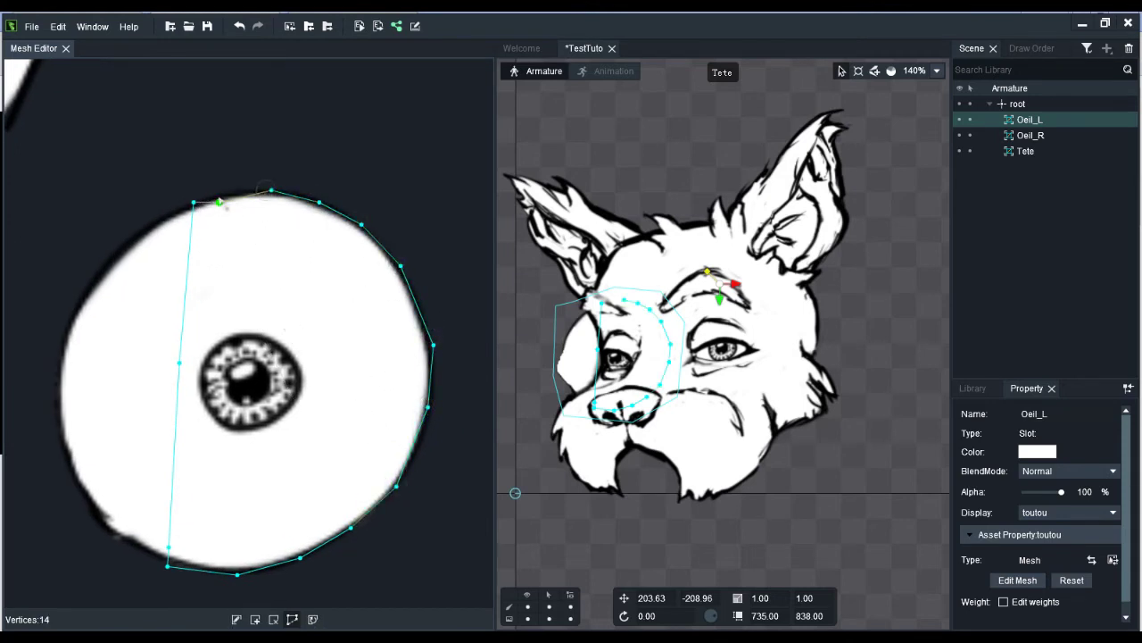
left_click(218, 196)
left_click(193, 204)
left_click(194, 204)
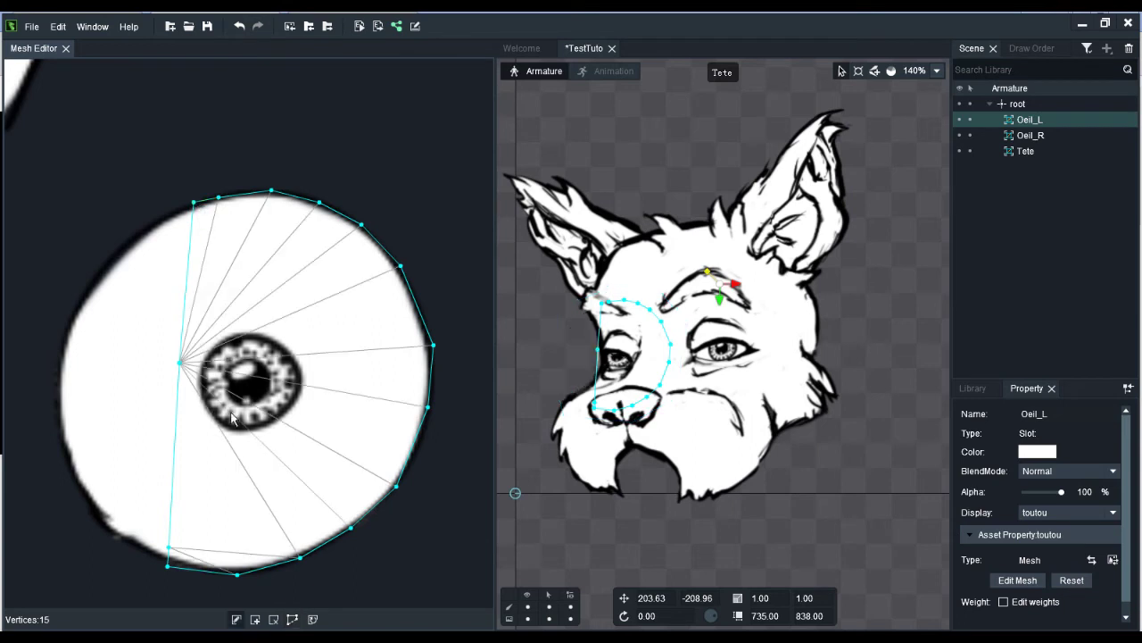
Add five inner vertices to the Oeil_L mesh around the iris: four at its corners and one beside its left edge.
left_click(256, 618)
scroll(250, 397, "down", 1)
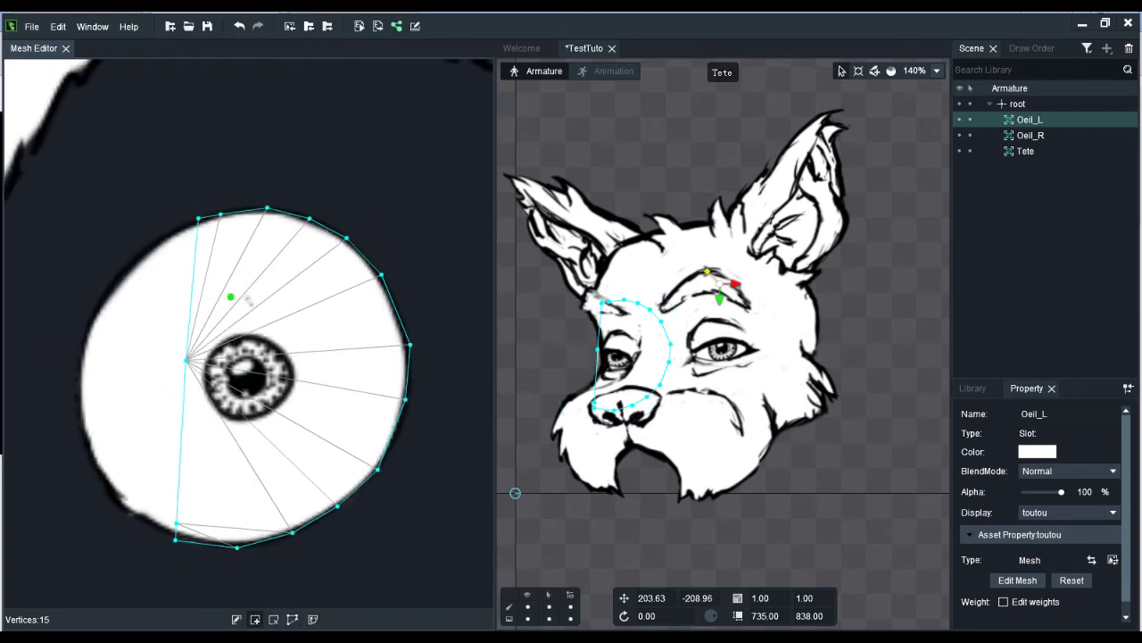
scroll(266, 369, "up", 2)
scroll(282, 459, "up", 2)
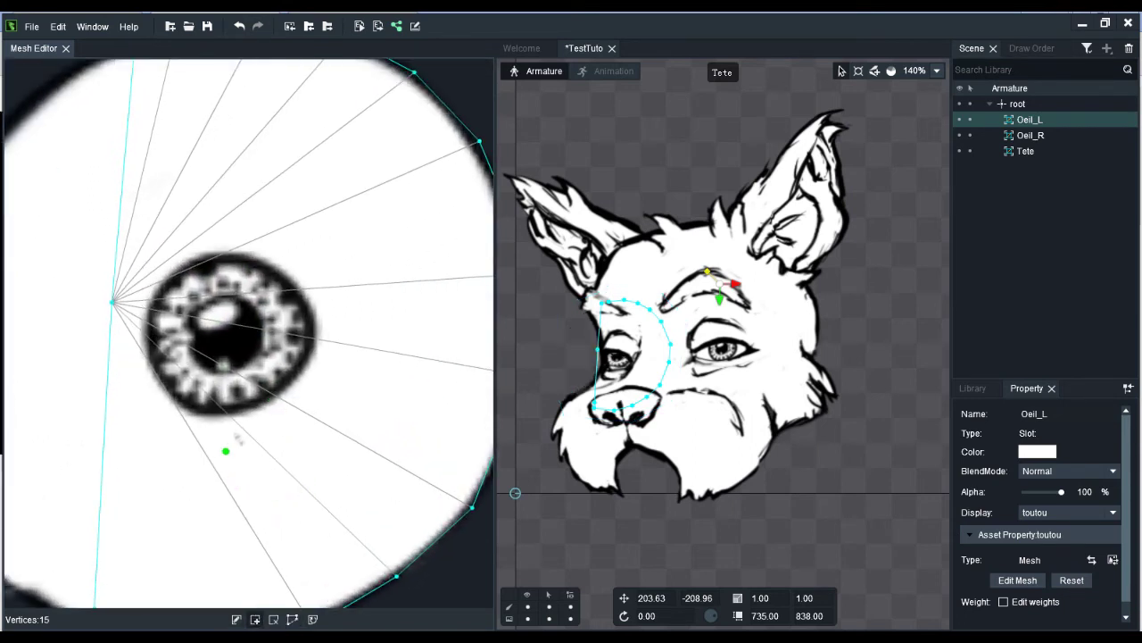
left_click(143, 241)
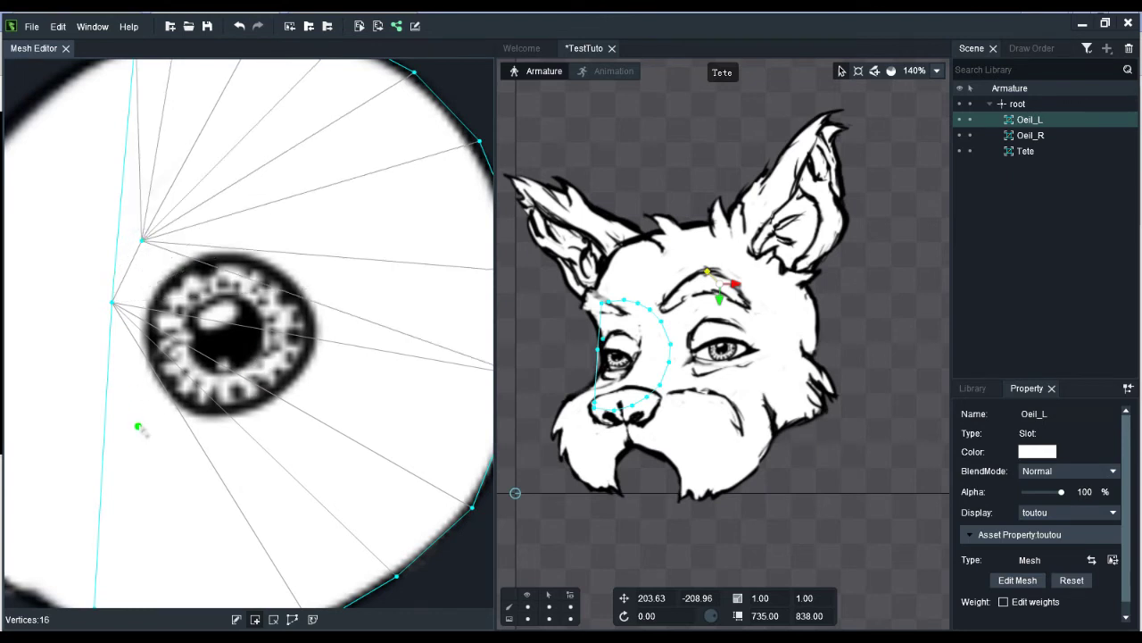
left_click(136, 425)
left_click(318, 440)
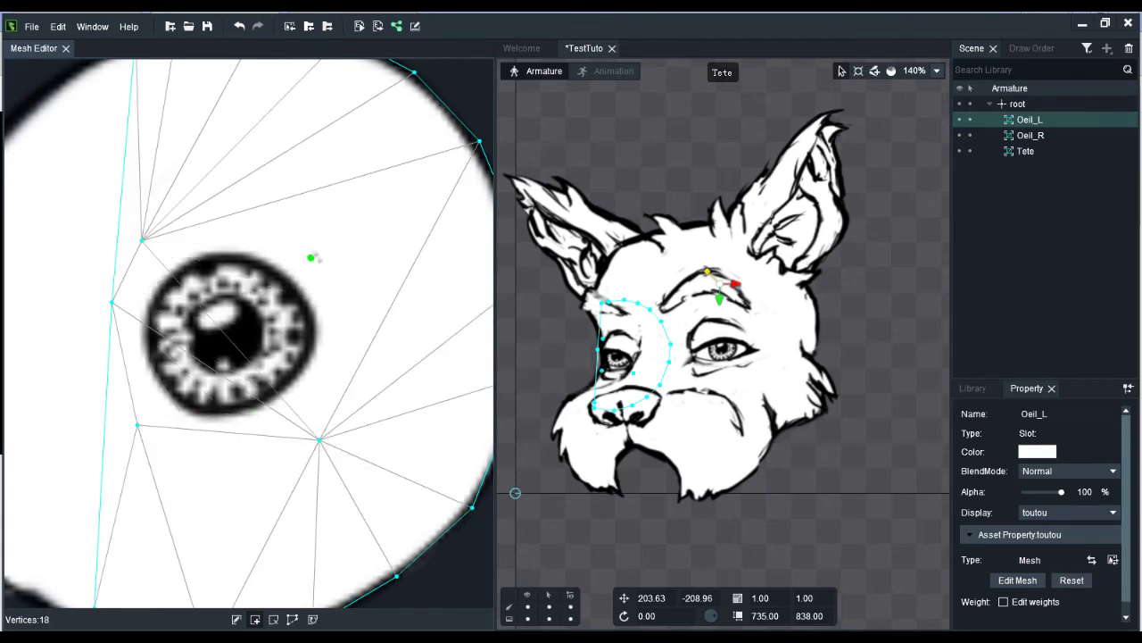
left_click(314, 238)
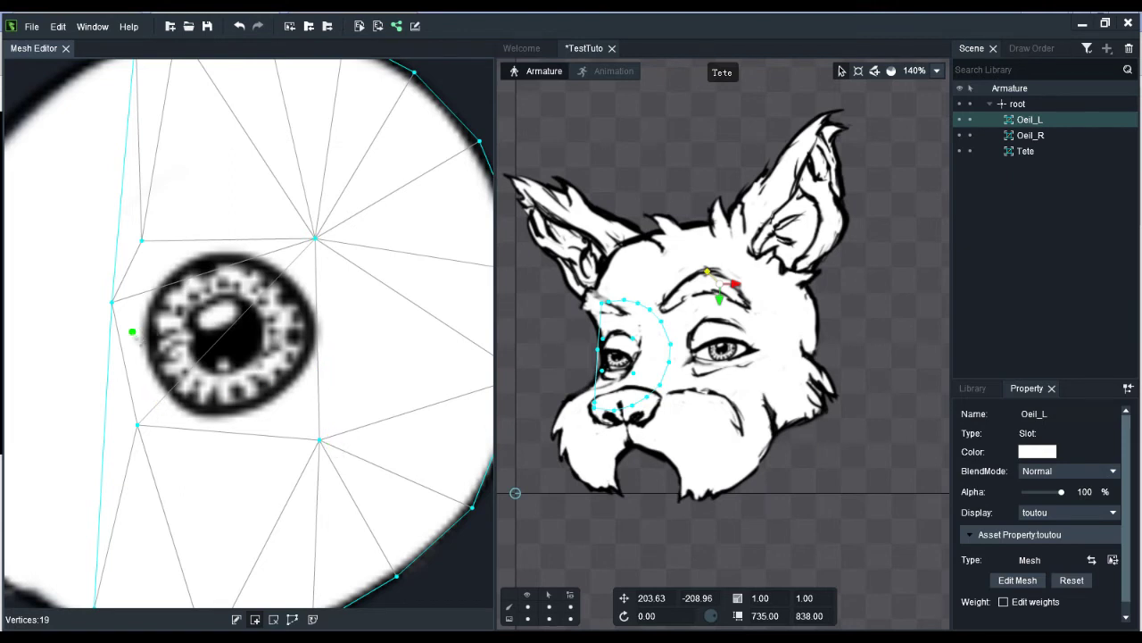
left_click(132, 333)
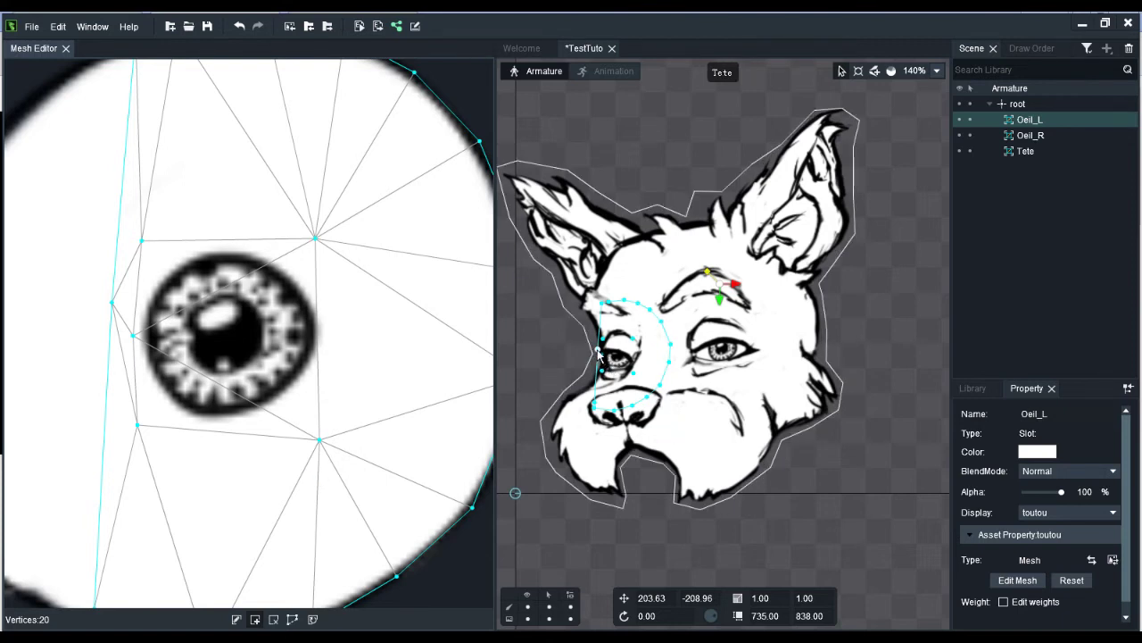
Close the mesh editor and return to the dog's face in the armature view.
left_click(600, 355)
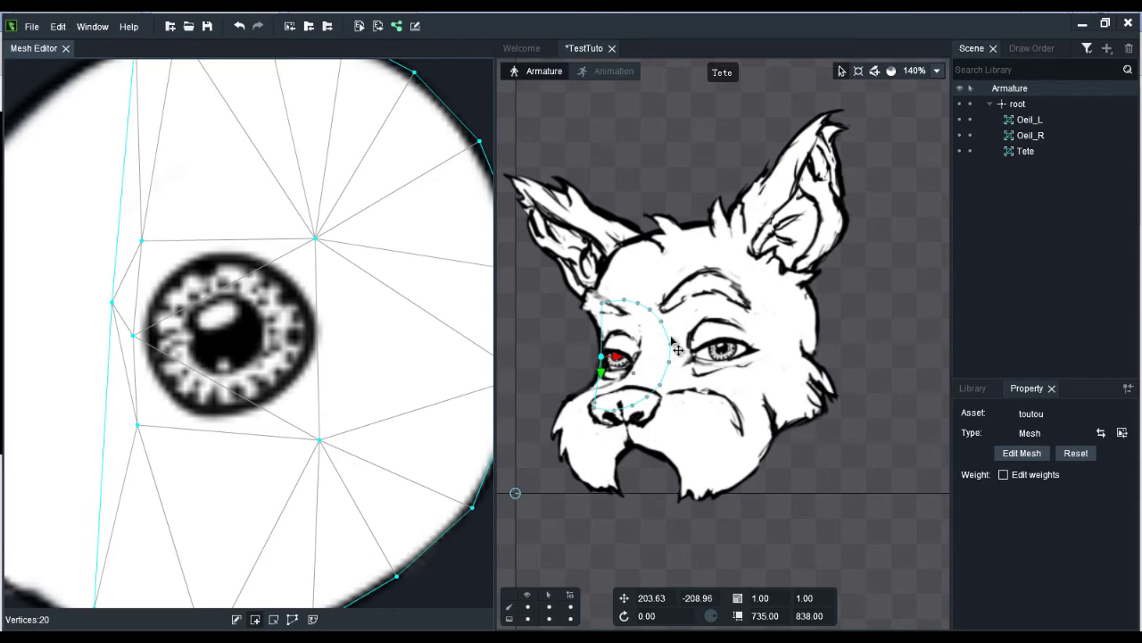
scroll(669, 388, "down", 2)
scroll(656, 415, "up", 4)
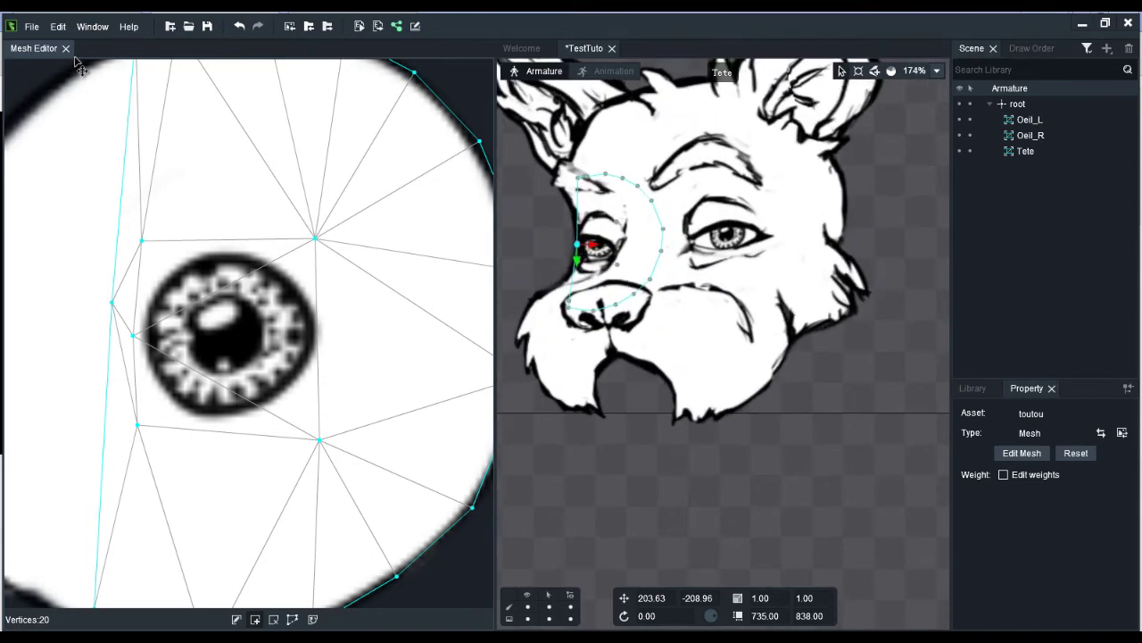
left_click(65, 48)
scroll(500, 393, "up", 3)
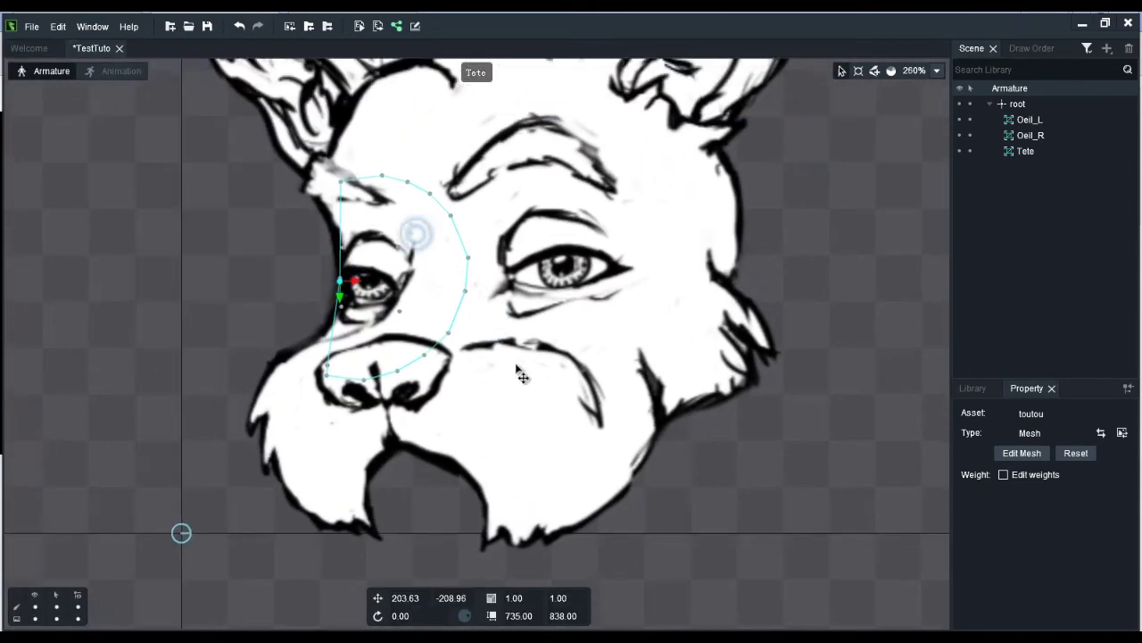
left_click_drag(516, 368, 518, 384)
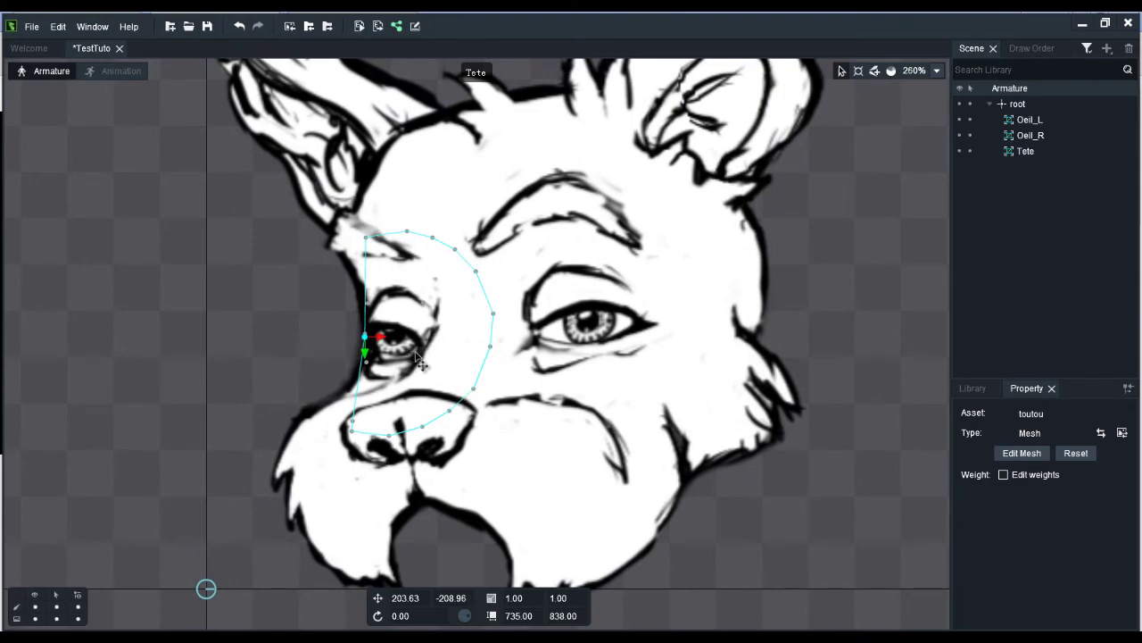
Select the five inner vertices around the Oeil_L iris and shift them slightly to the right, then clear the selection.
left_click(423, 366, "ctrl")
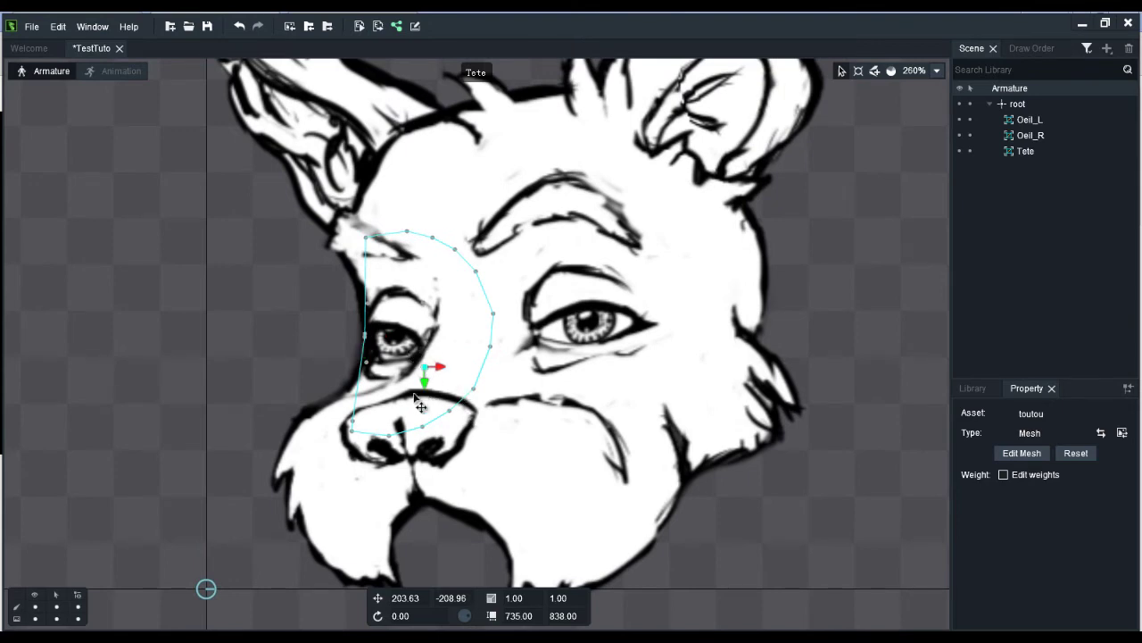
left_click(364, 335, "ctrl")
left_click(366, 361, "ctrl")
left_click(367, 303, "ctrl")
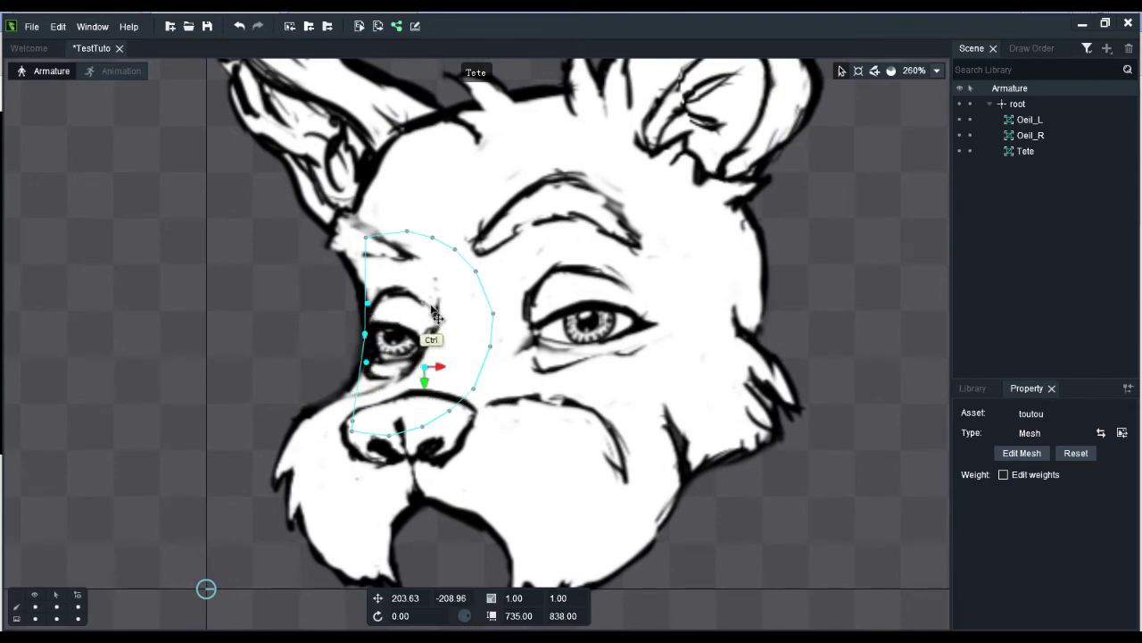
mouse_move(433, 308)
left_mouse_down()
mouse_move(456, 317)
mouse_move(444, 335)
mouse_move(430, 316)
mouse_move(451, 332)
mouse_move(440, 320)
left_mouse_up()
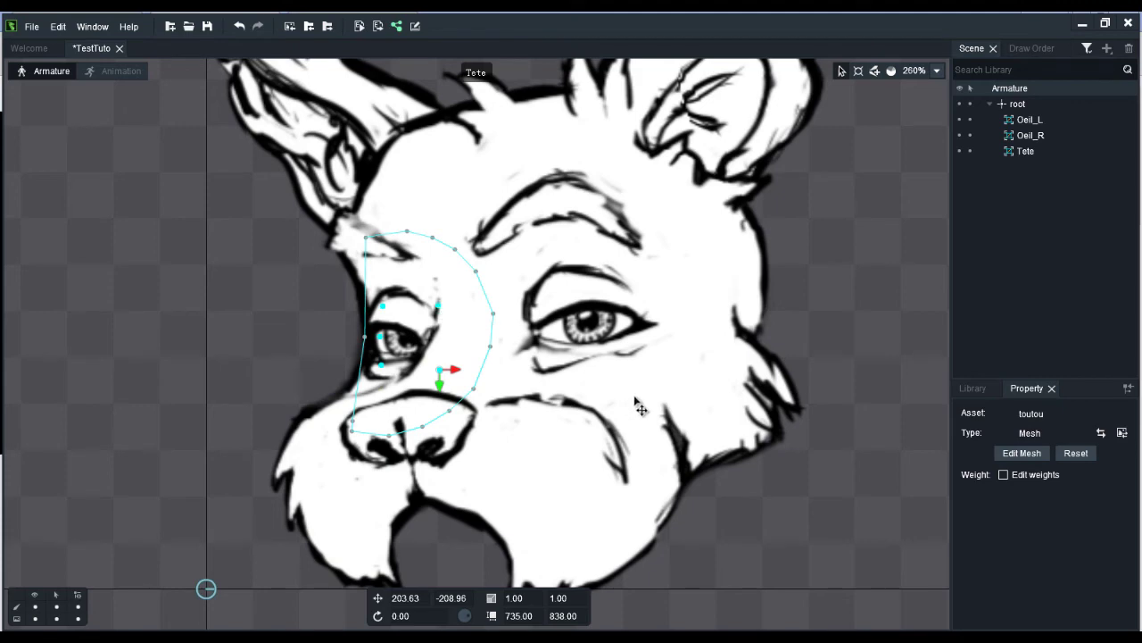
left_click(802, 336)
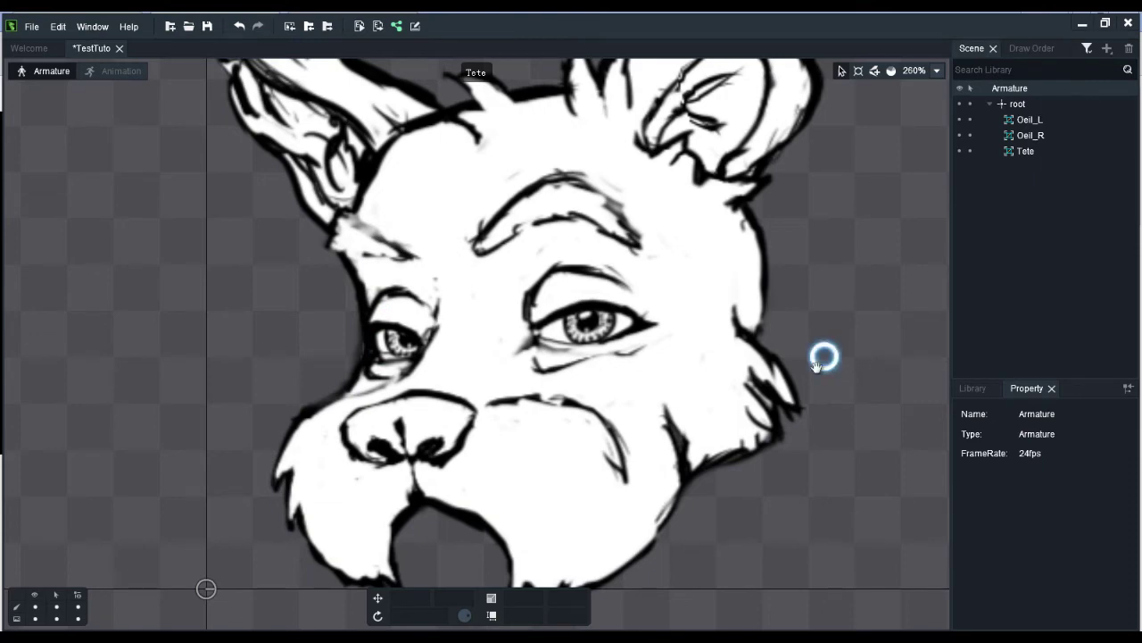
Create a new bone under root and set its length to 100.
left_click_drag(817, 364, 587, 372)
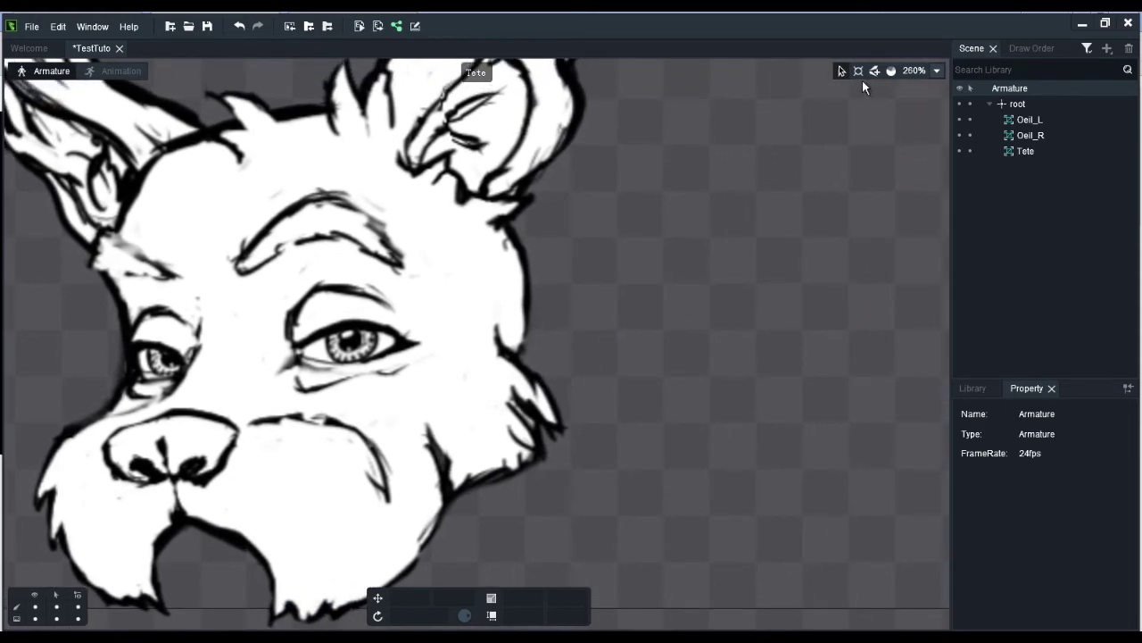
left_click(1040, 104)
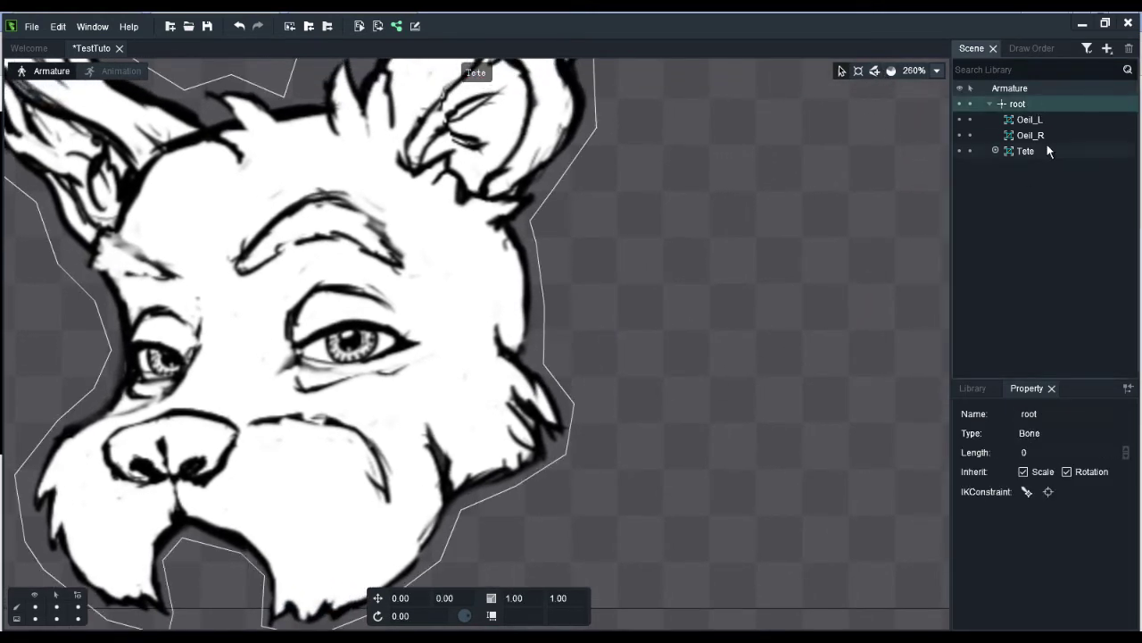
left_click(1109, 69)
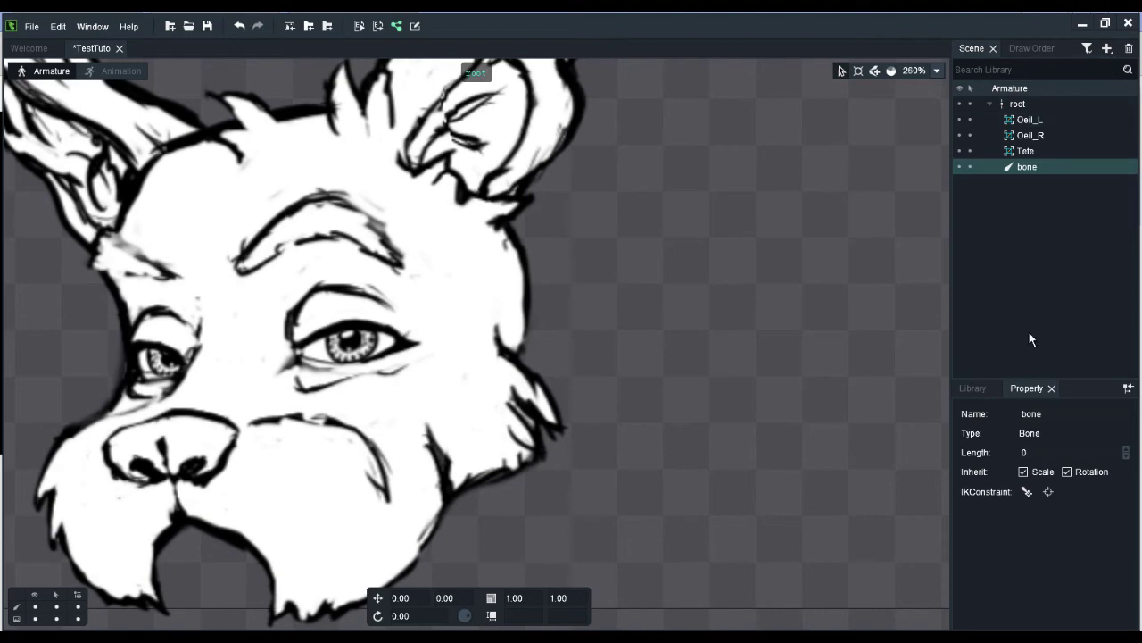
left_click(1037, 451)
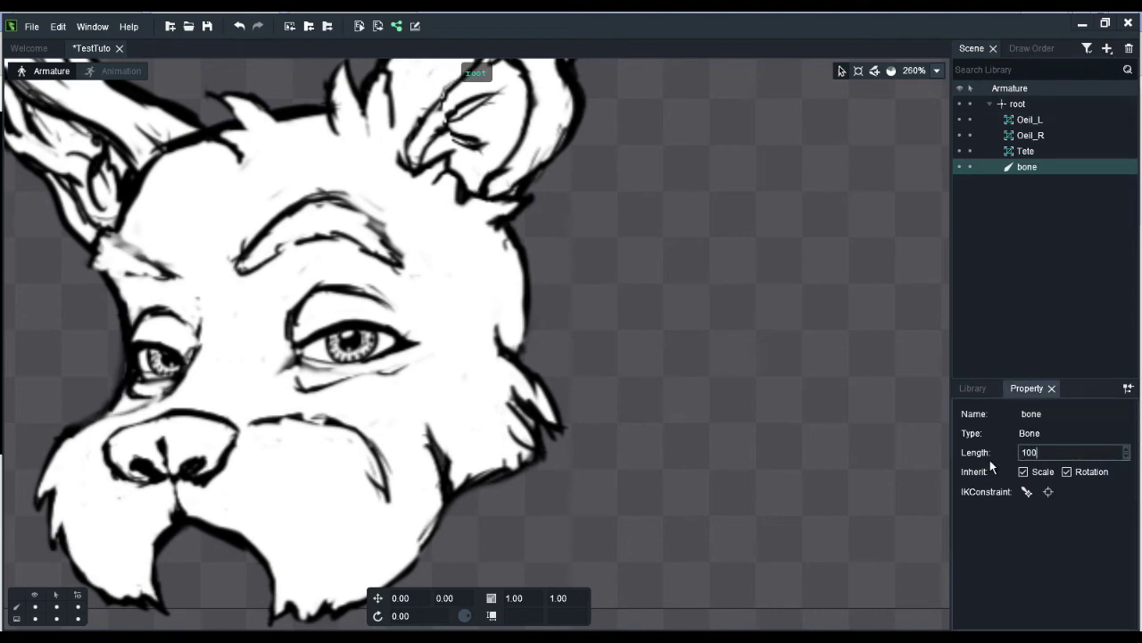
key("Return")
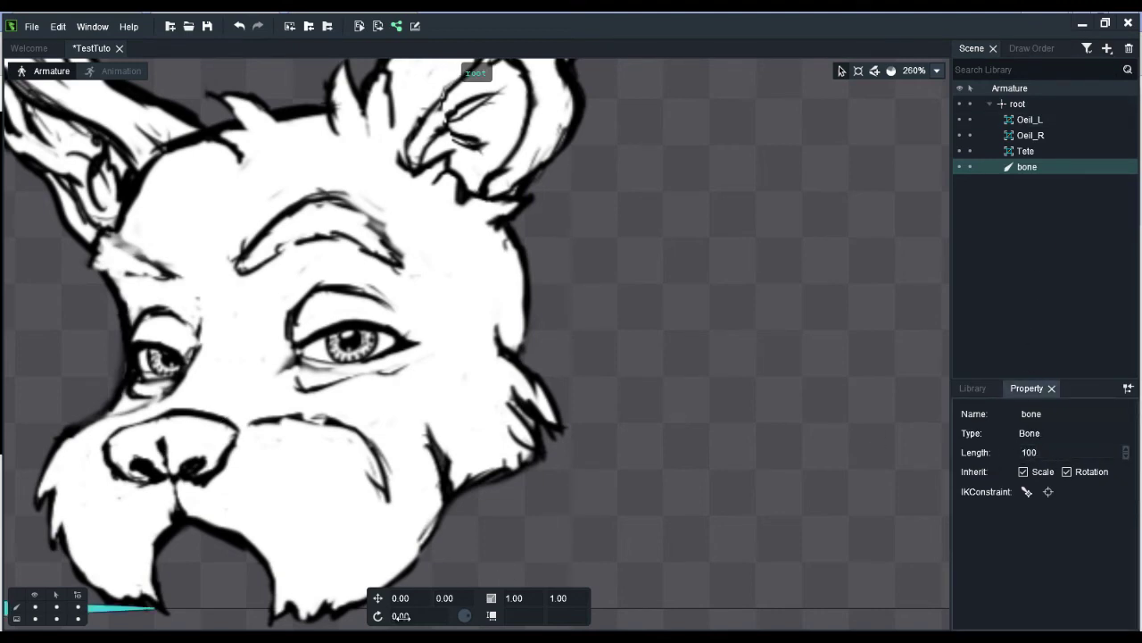
Set the new bone's rotation to -90 degrees.
left_click_drag(403, 617, 404, 617)
left_click(402, 617)
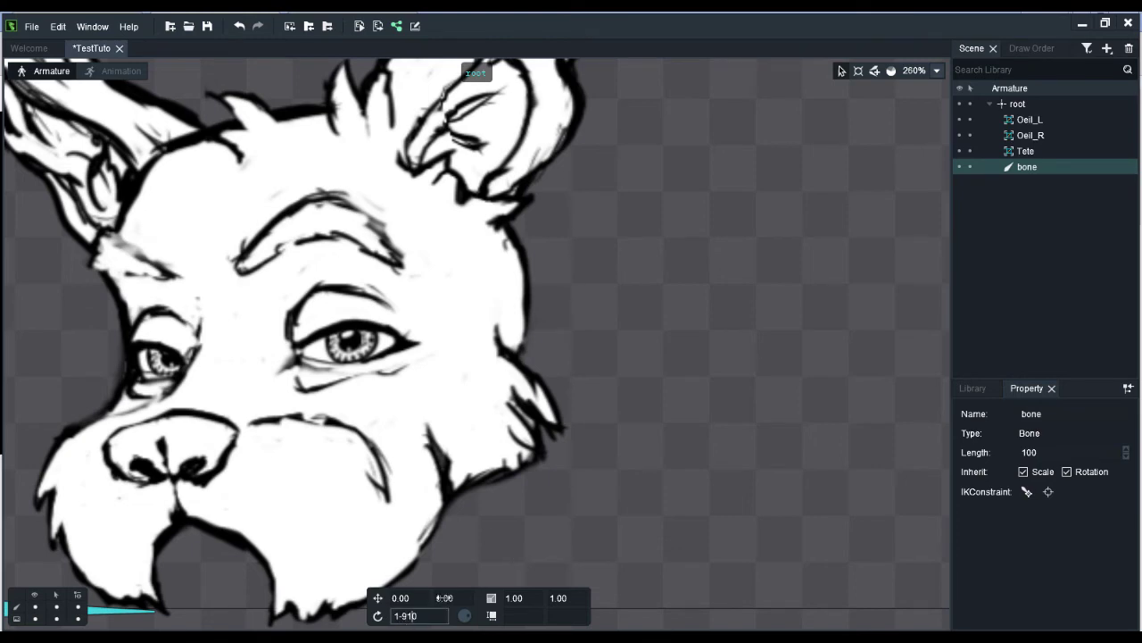
type("-90")
key("Return")
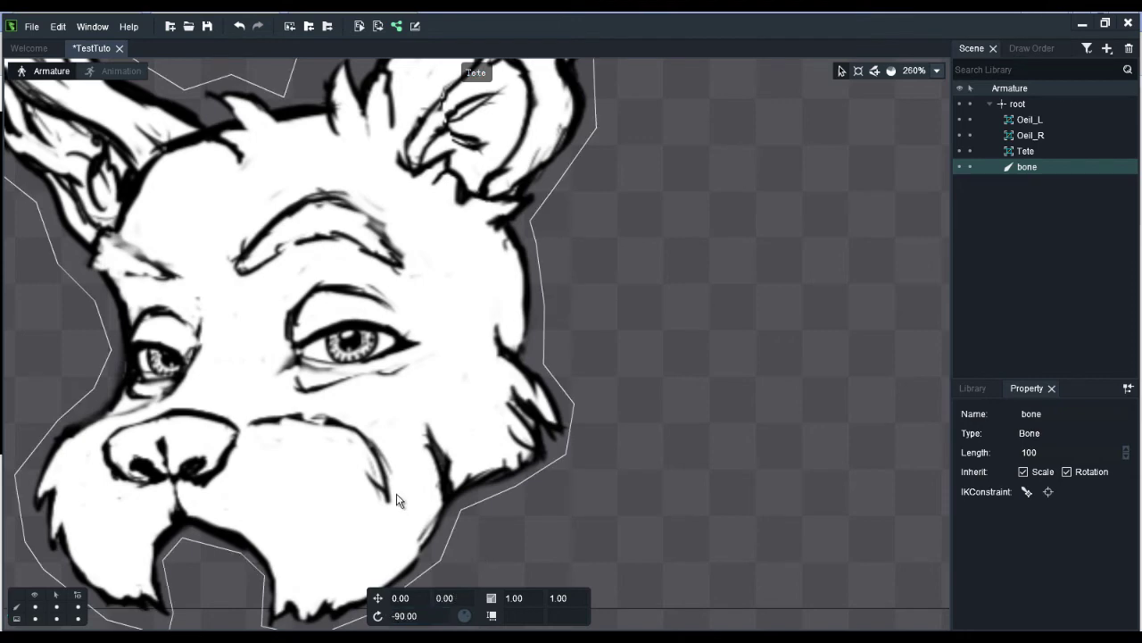
Move the bone so its base sits on the Oeil_R pupil, at about X 205, Y -145.
left_click_drag(433, 478, 629, 364)
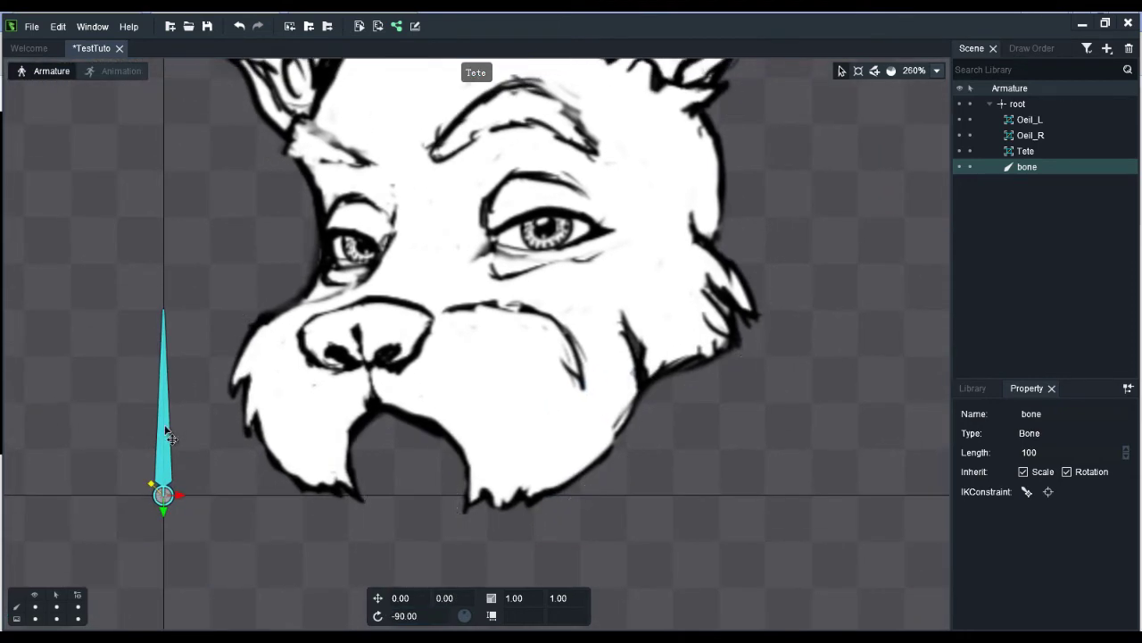
left_click_drag(170, 396, 262, 113)
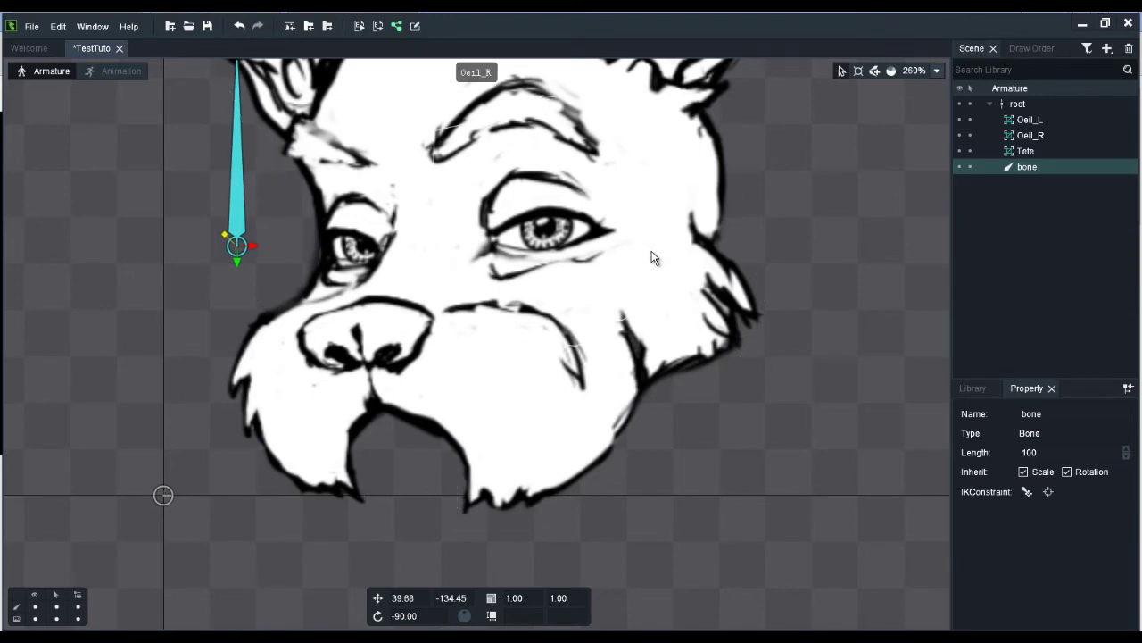
left_click_drag(655, 255, 629, 368)
left_click_drag(202, 315, 506, 302)
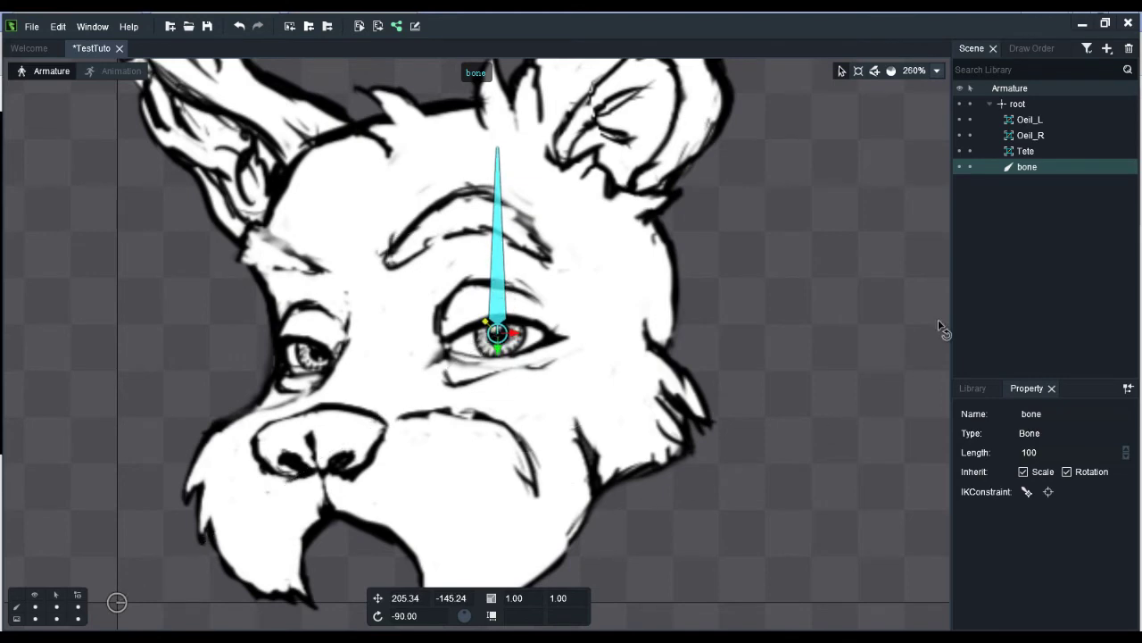
Hide the Tete slot and enable weight editing for the Oeil_R mesh.
left_click(1029, 174)
left_click(961, 151)
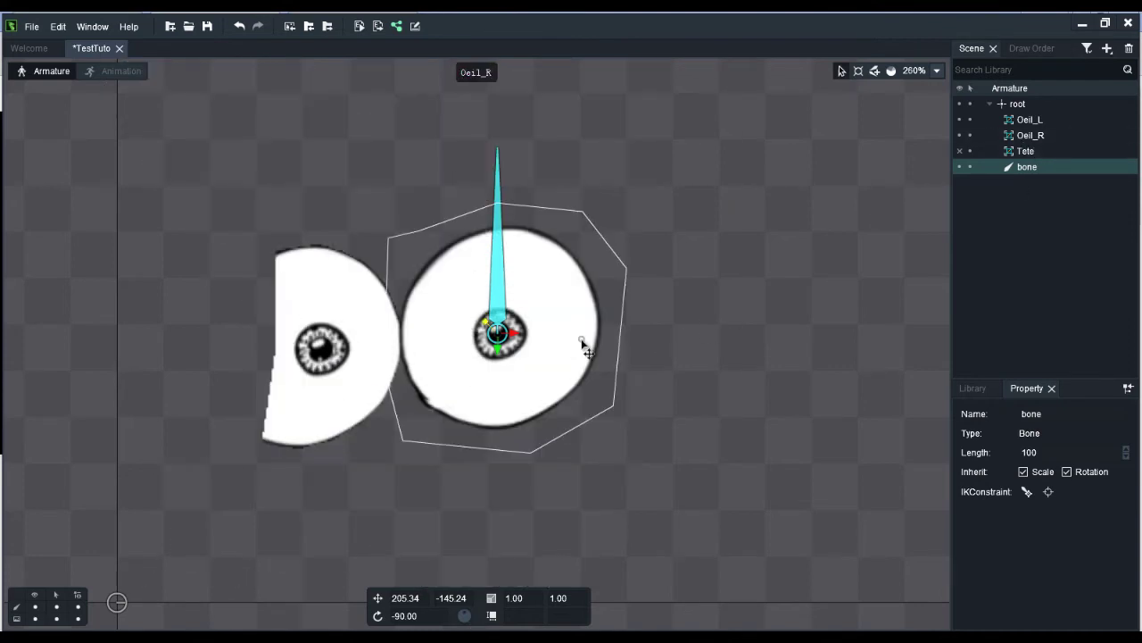
left_click(582, 347)
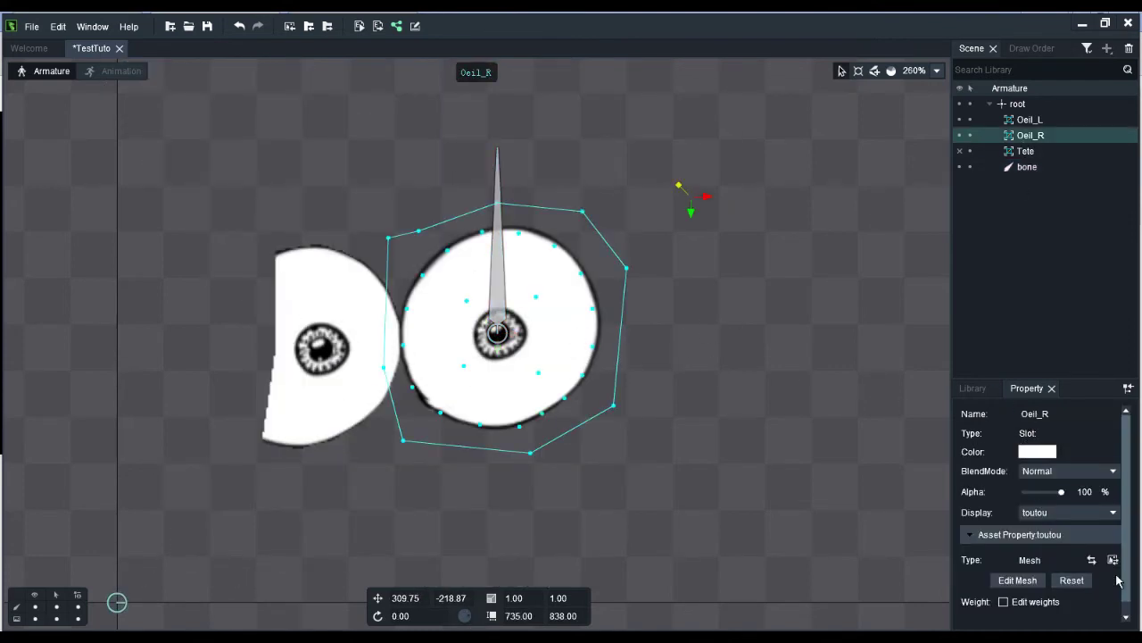
scroll(1115, 587, "down", 1)
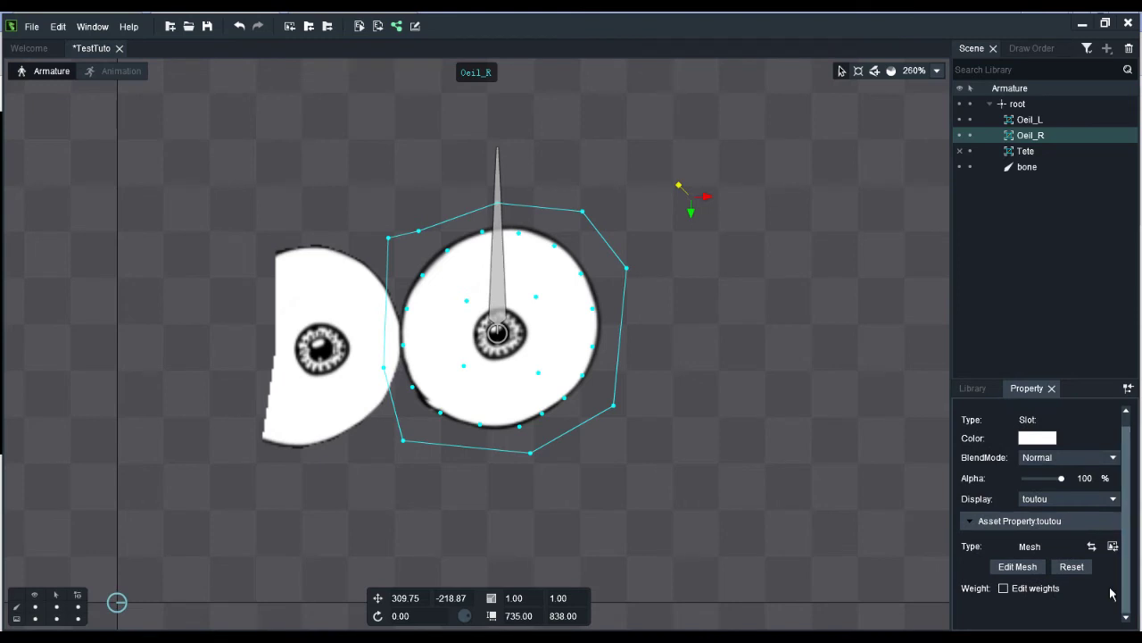
left_click(1037, 593)
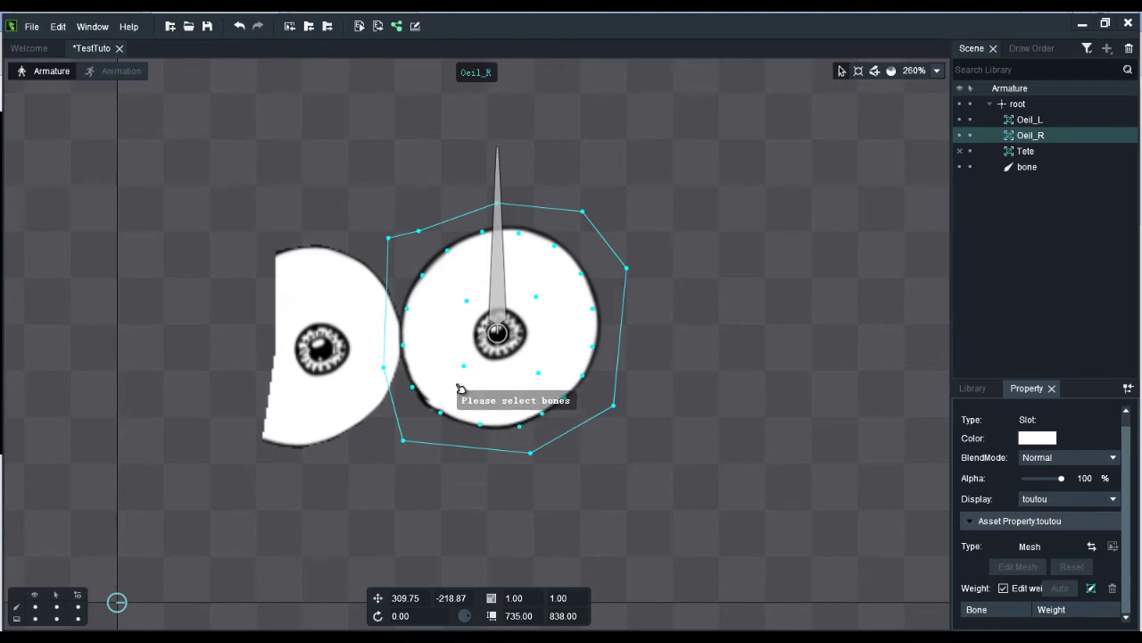
Bind the bone to the Oeil_R mesh and inspect the weight of a vertex on the eyeball's lower-right edge.
left_click(502, 293)
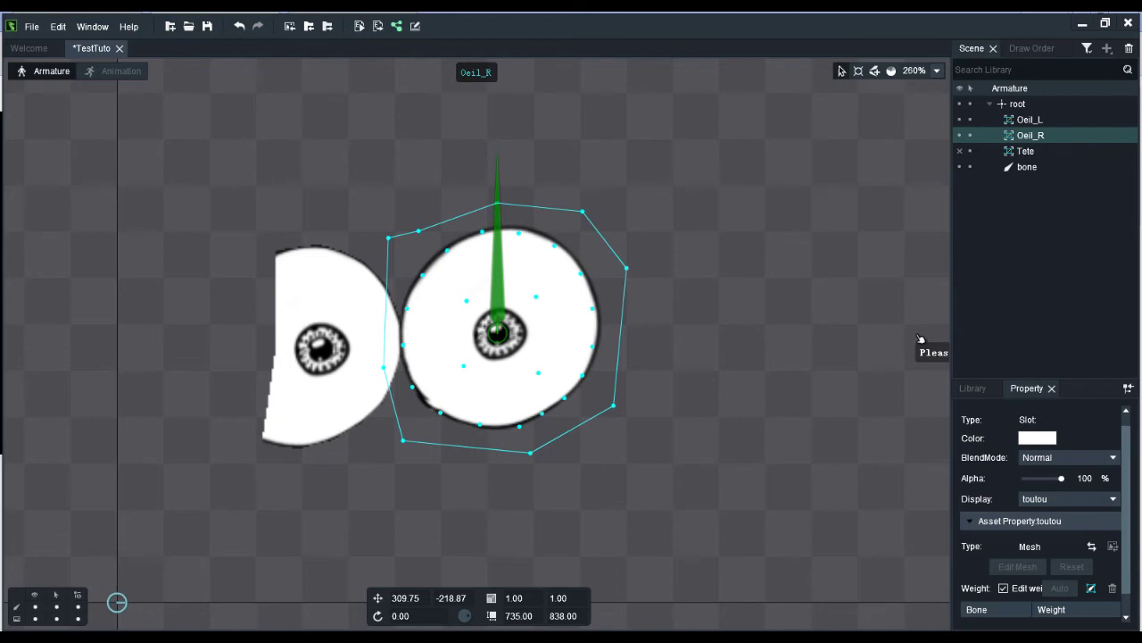
left_click(890, 74)
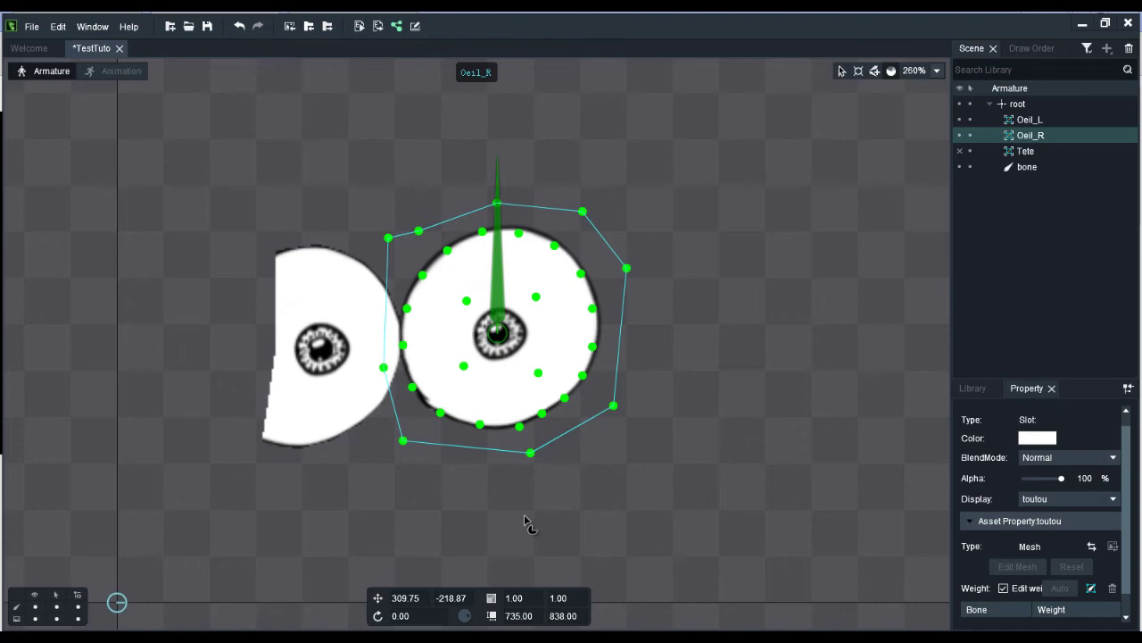
left_click(565, 399)
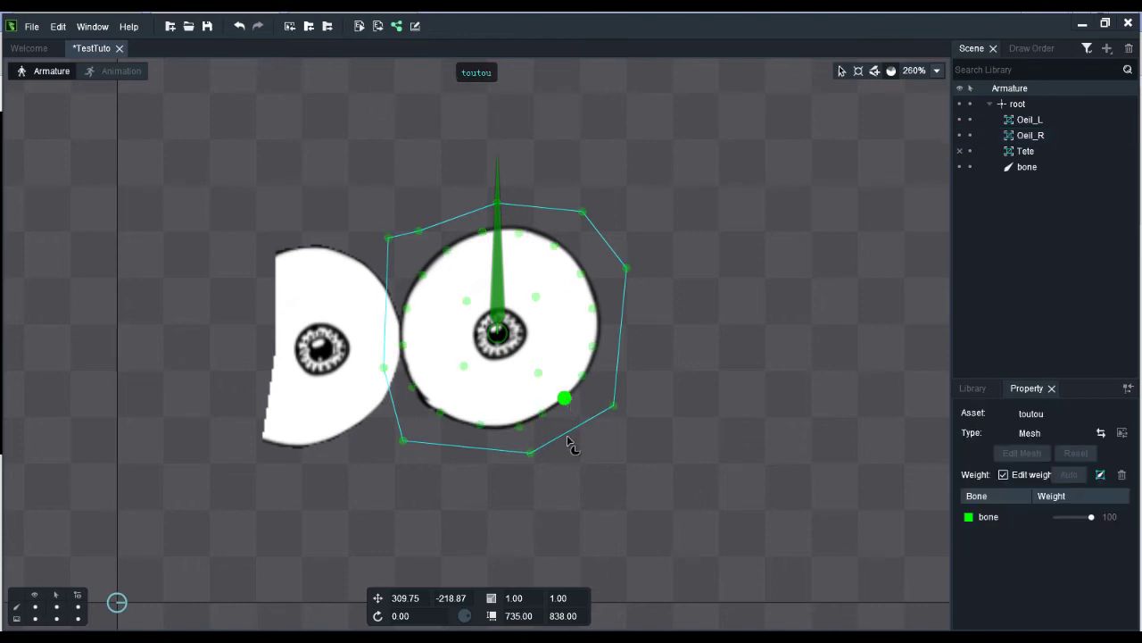
Undo the bone binding on the Oeil_R mesh and hide the Tete slot again.
left_click(564, 398)
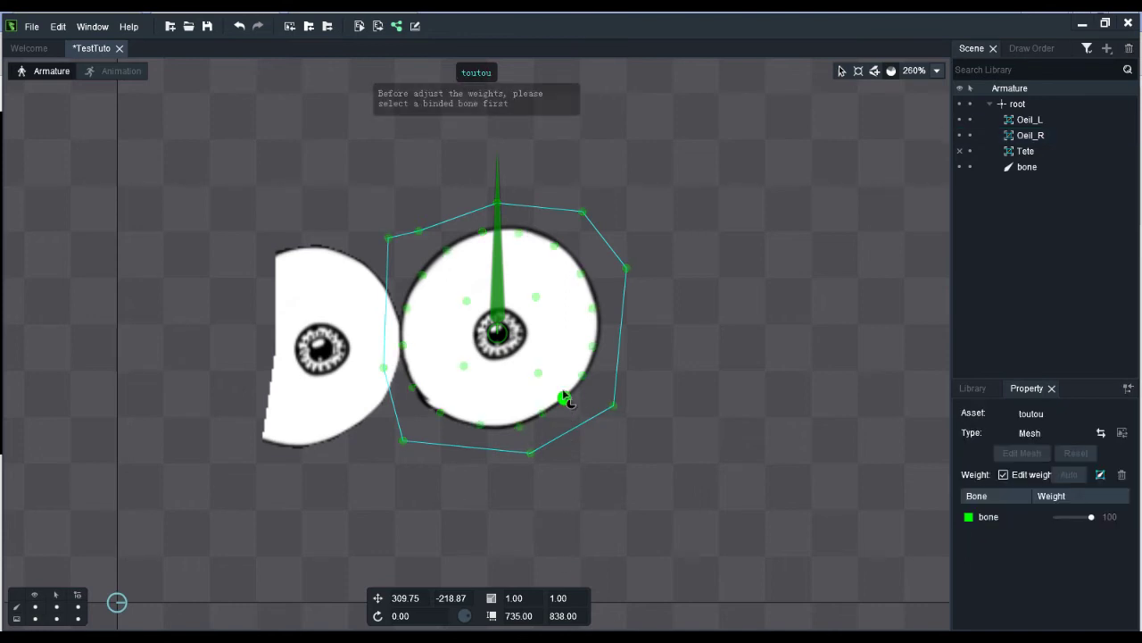
left_click(1093, 521)
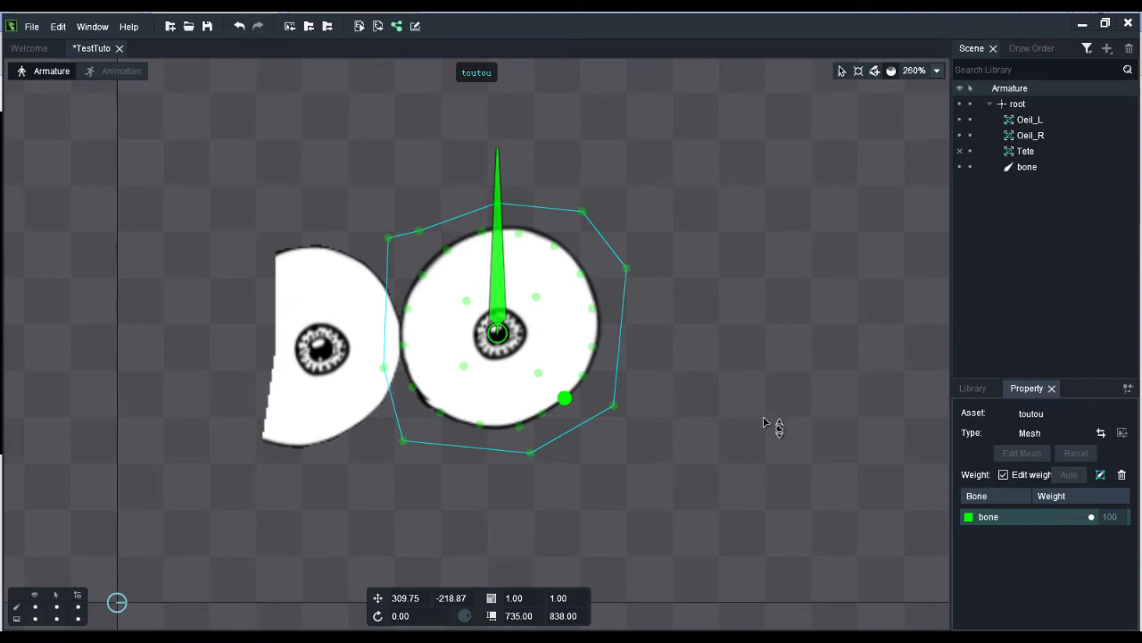
key("ctrl+z")
left_click(669, 460)
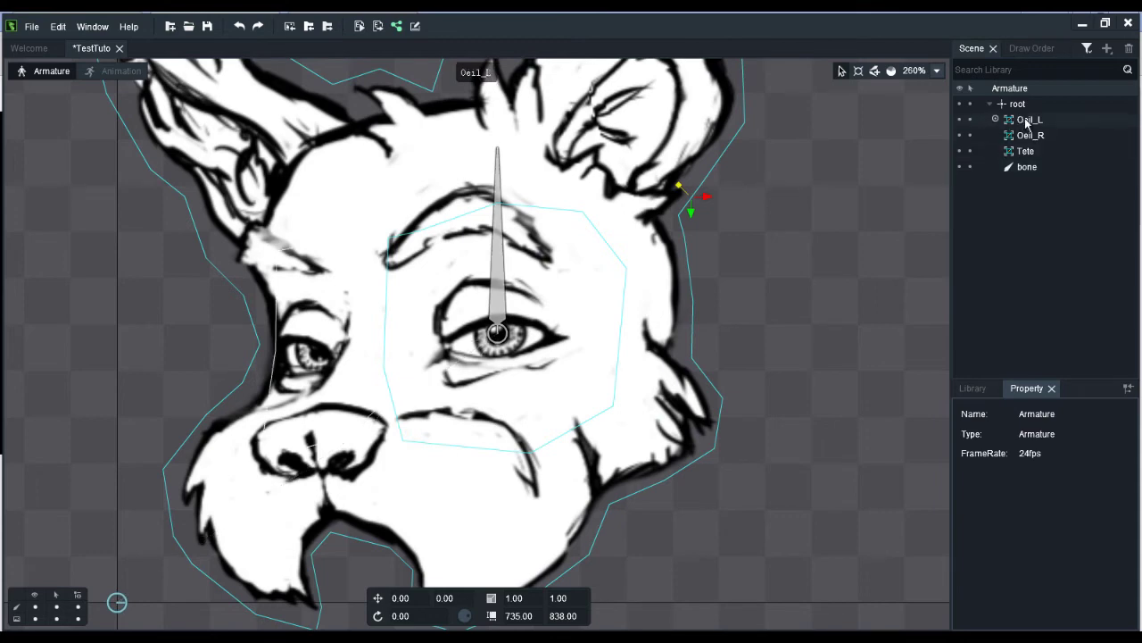
left_click(961, 150)
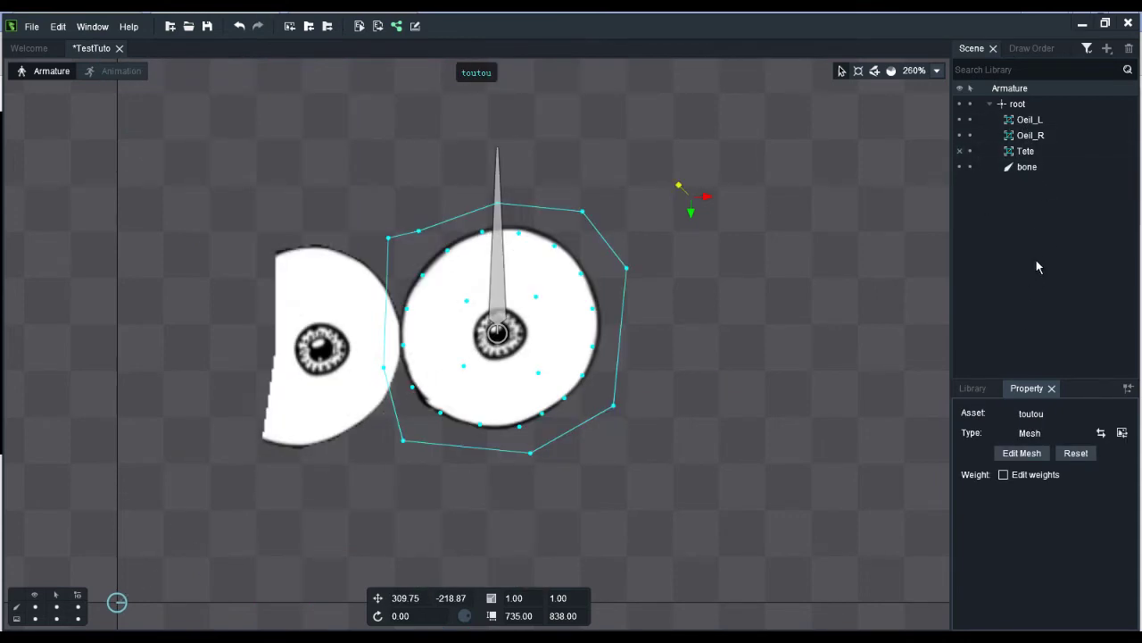
left_click(1027, 173)
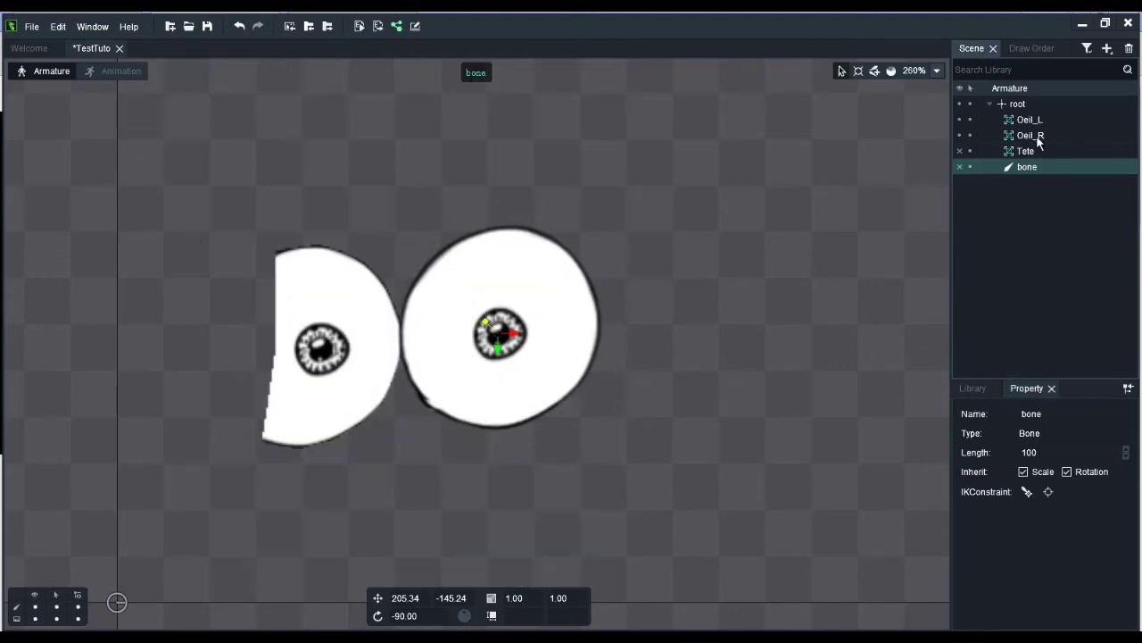
left_click(1034, 137)
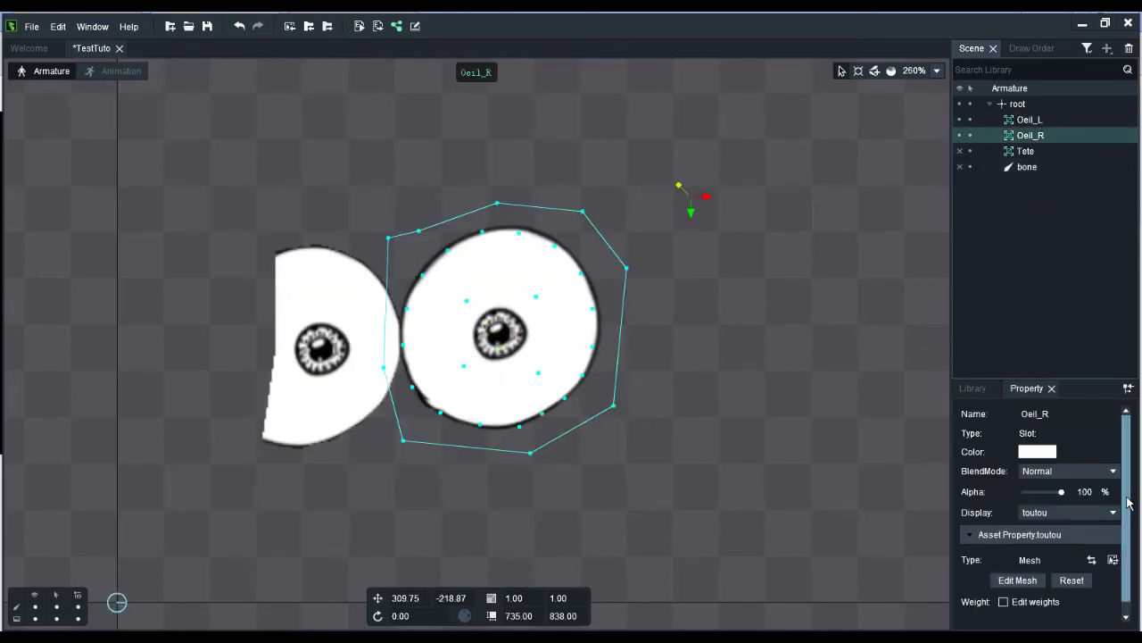
scroll(993, 457, "down", 1)
scroll(992, 457, "up", 1)
left_click(1028, 175)
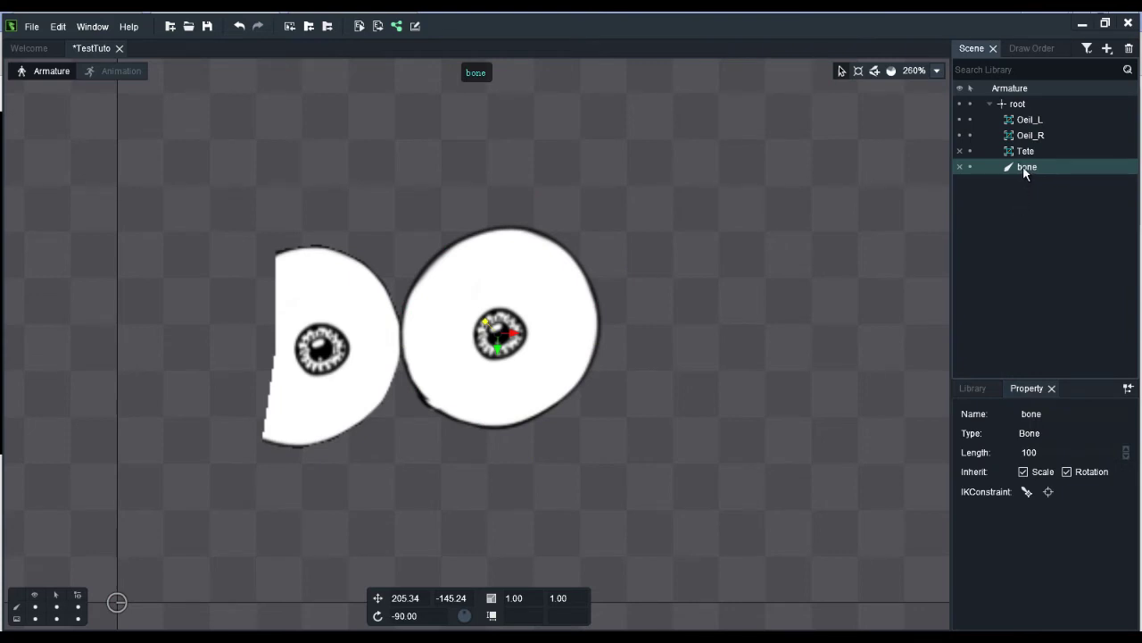
left_click(969, 175)
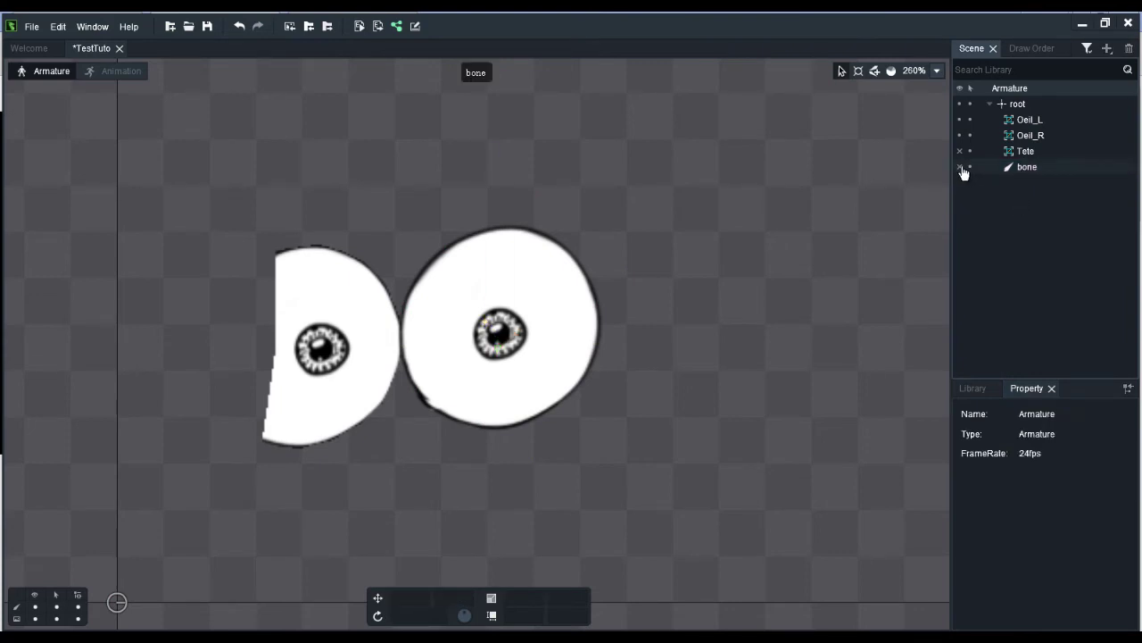
left_click(959, 169)
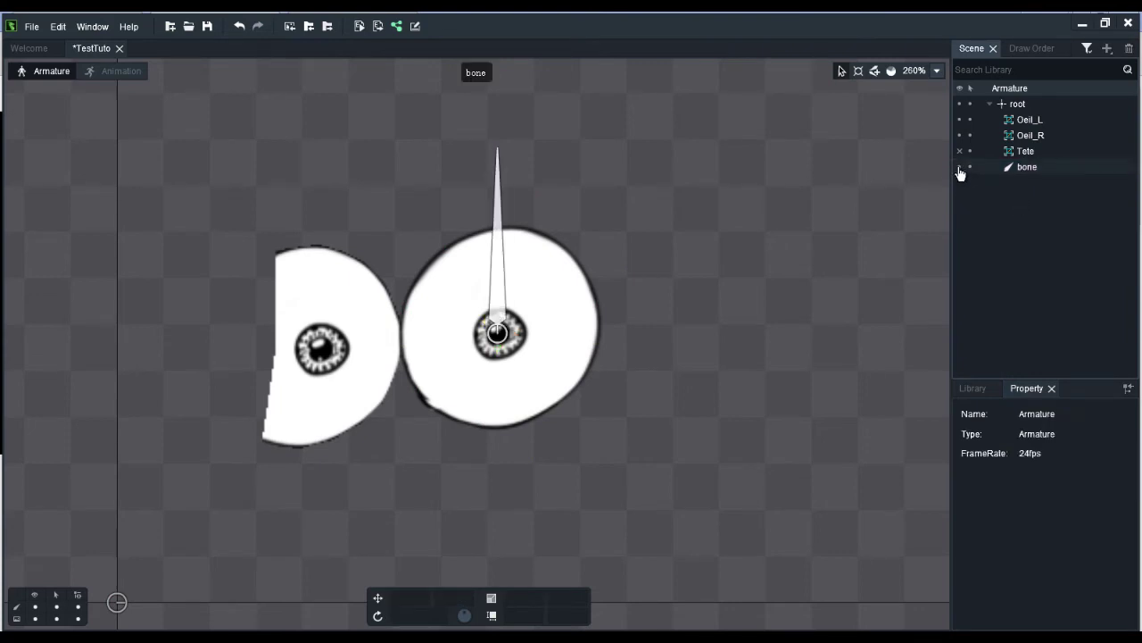
Add a new bone directly under root.
left_click(1037, 169)
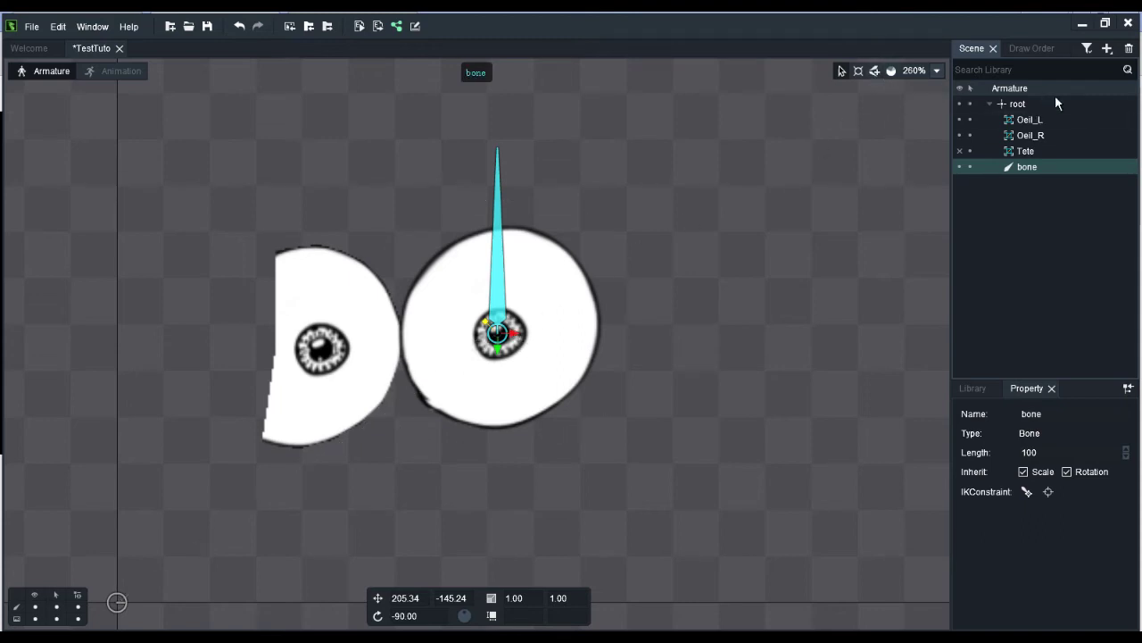
left_click(1107, 49)
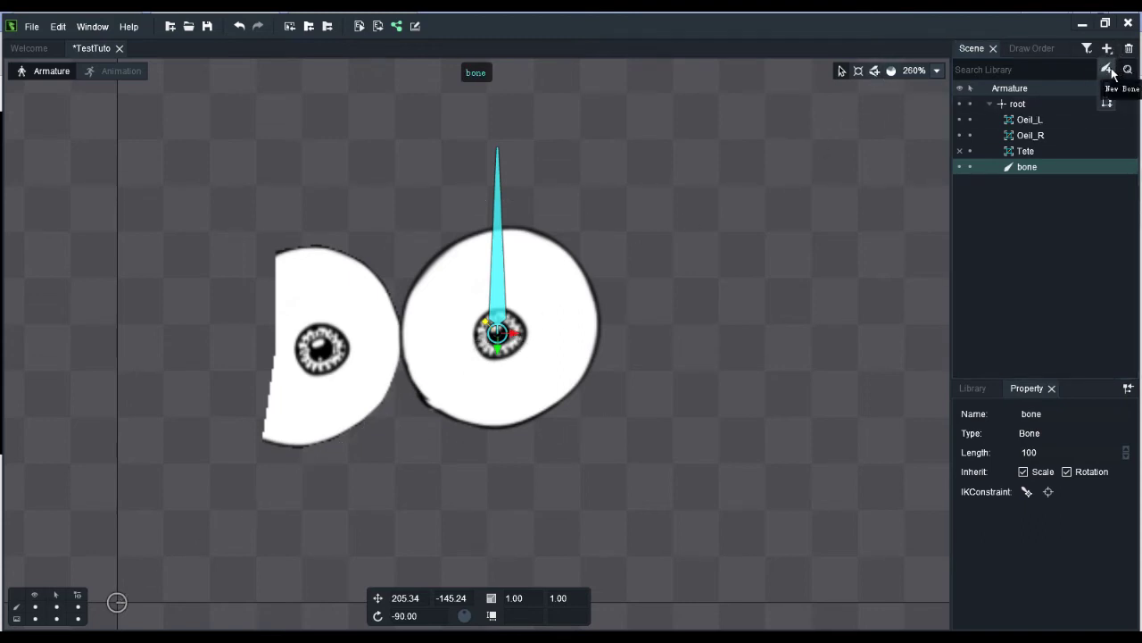
left_click(1041, 102)
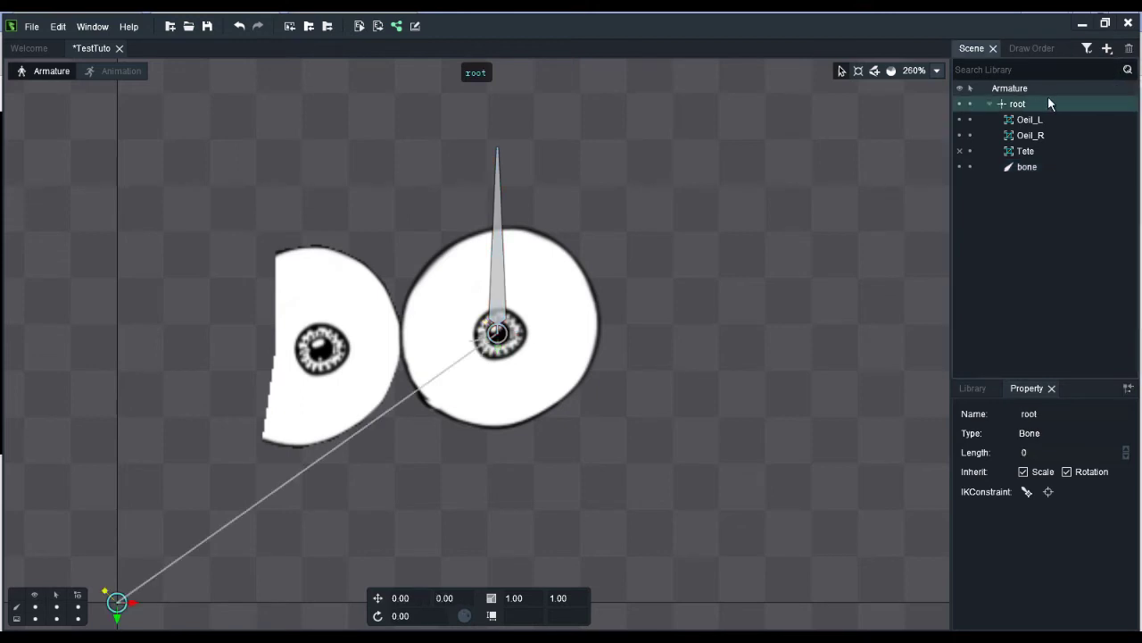
left_click(1108, 49)
left_click(1108, 71)
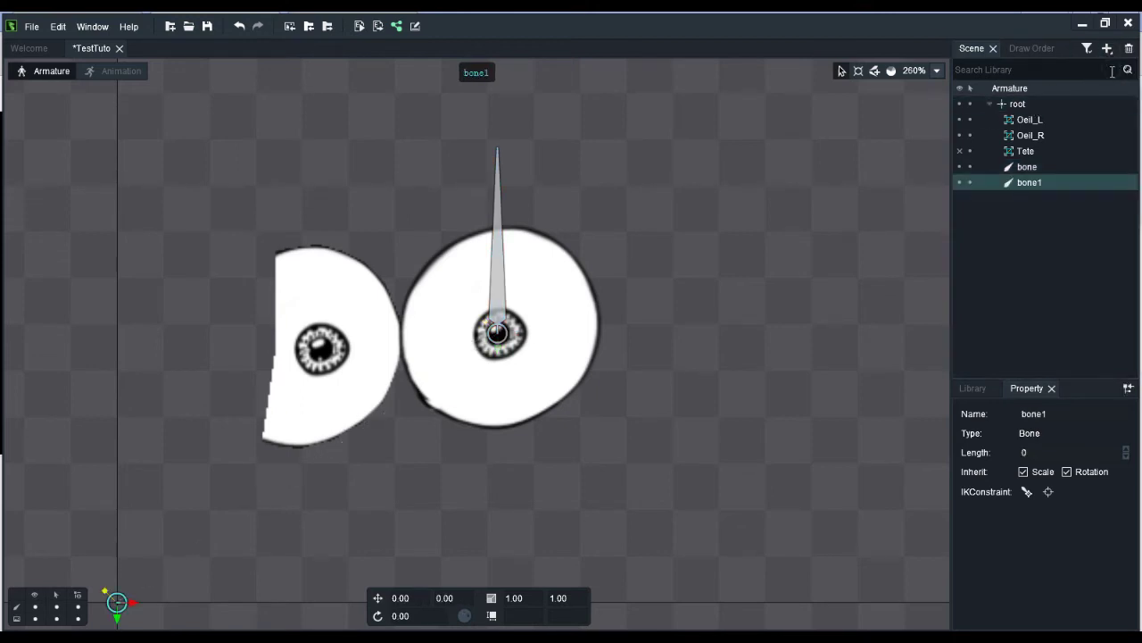
Rename the new bone Oeil and move it beside the Oeil_R eyeball, to about X 317, Y -137.
right_click(1017, 183)
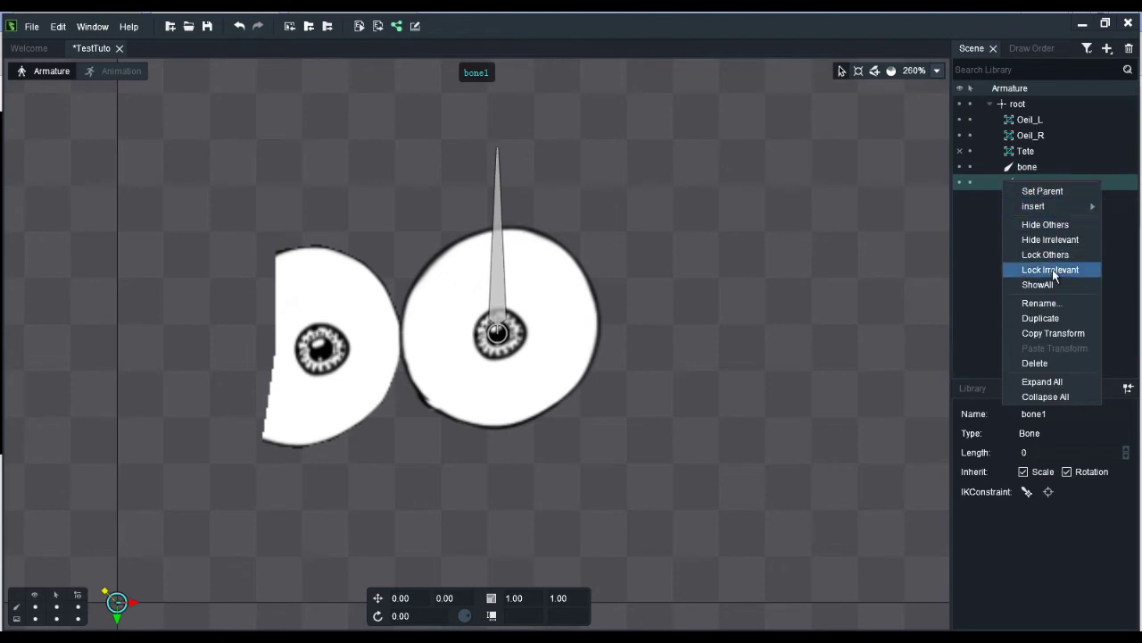
left_click(1054, 303)
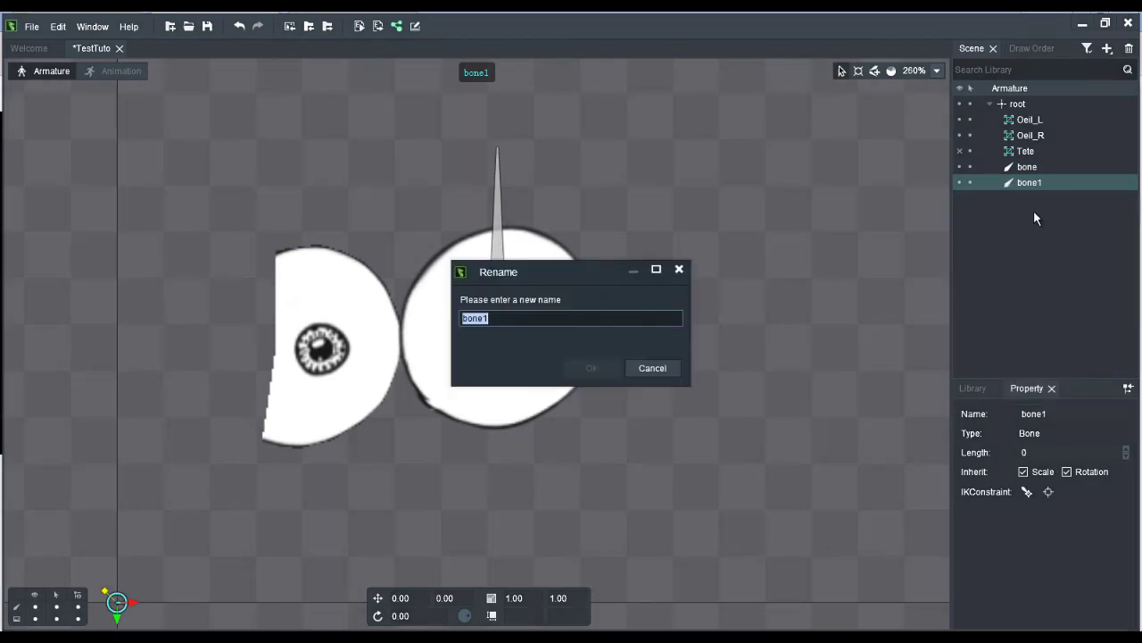
type("Oeil")
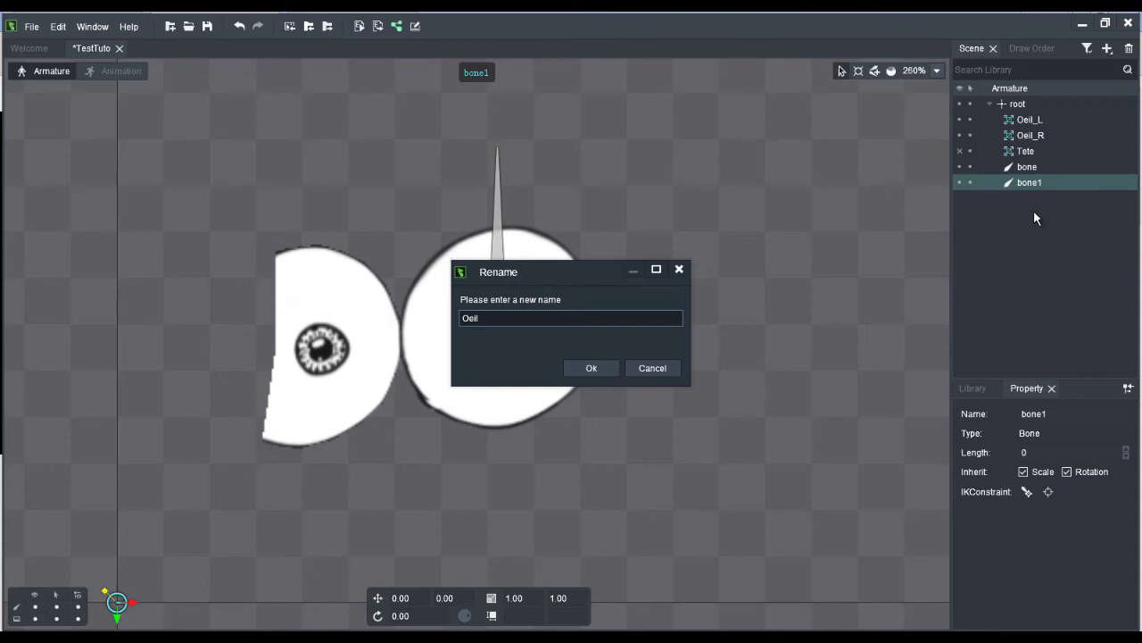
key("Return")
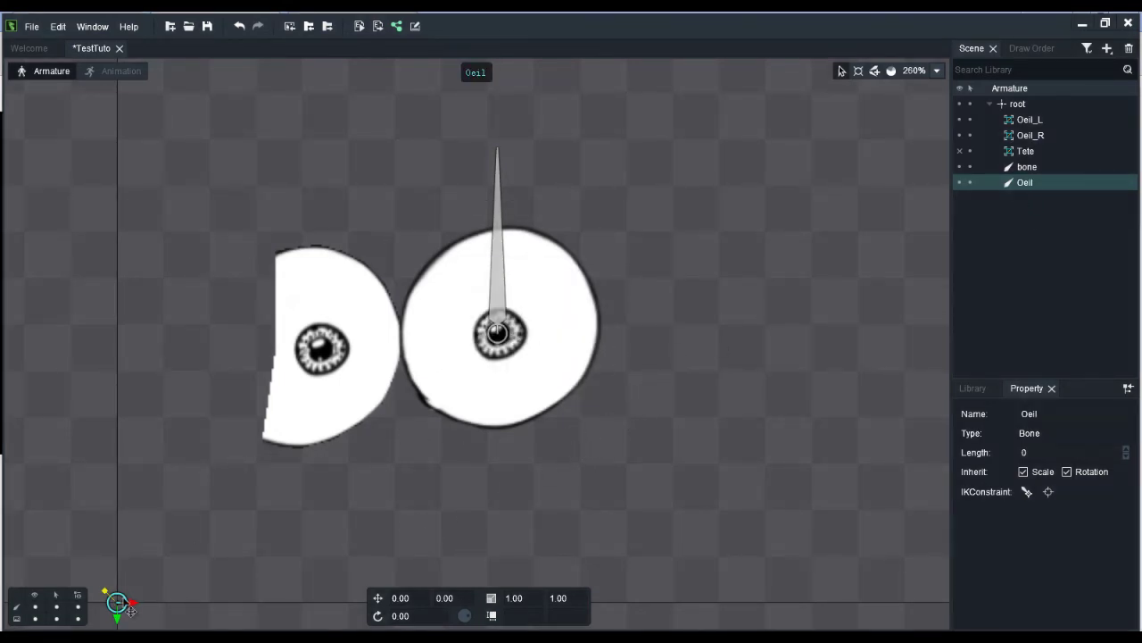
left_click_drag(130, 610, 719, 371)
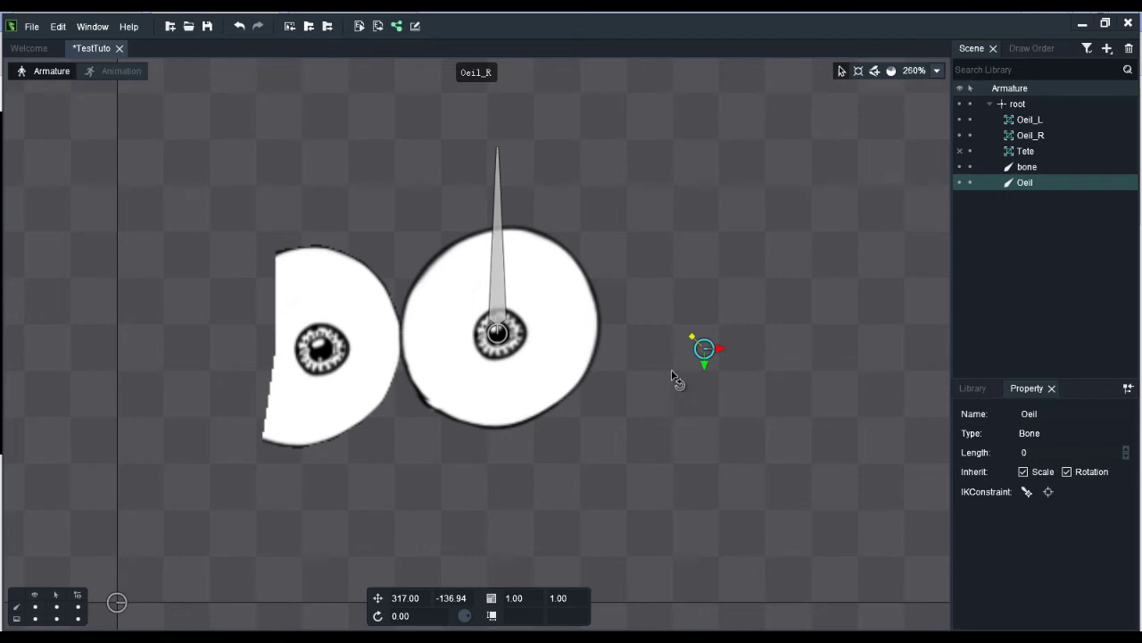
left_click(1032, 183)
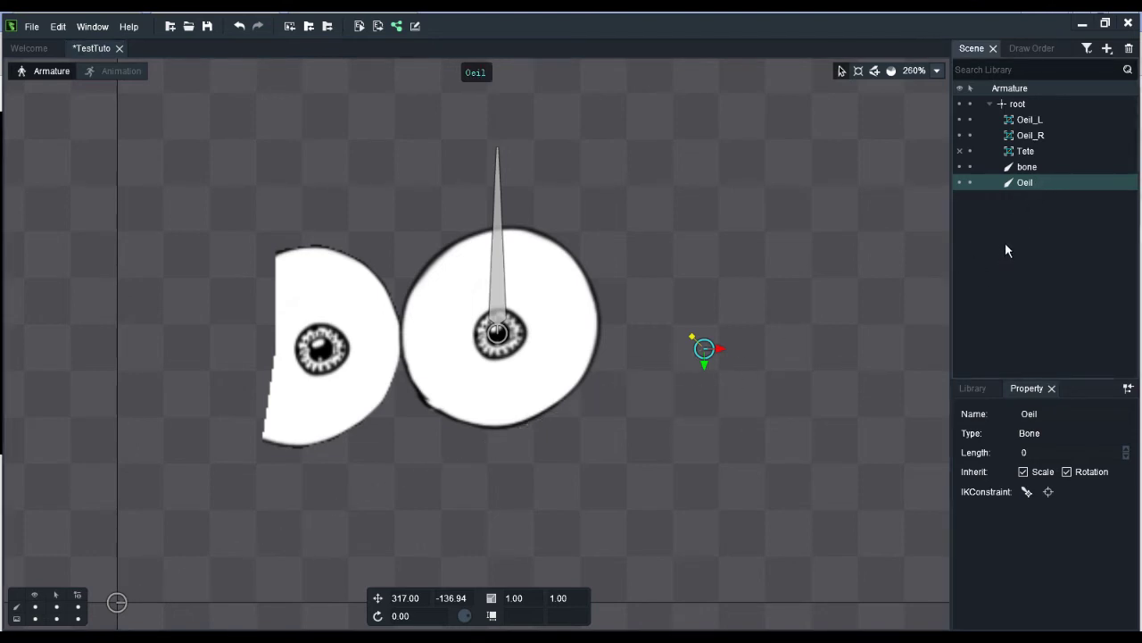
Parent the Oeil_L and Oeil_R slots to the Oeil bone and hide the Tete slot.
left_click(1040, 135)
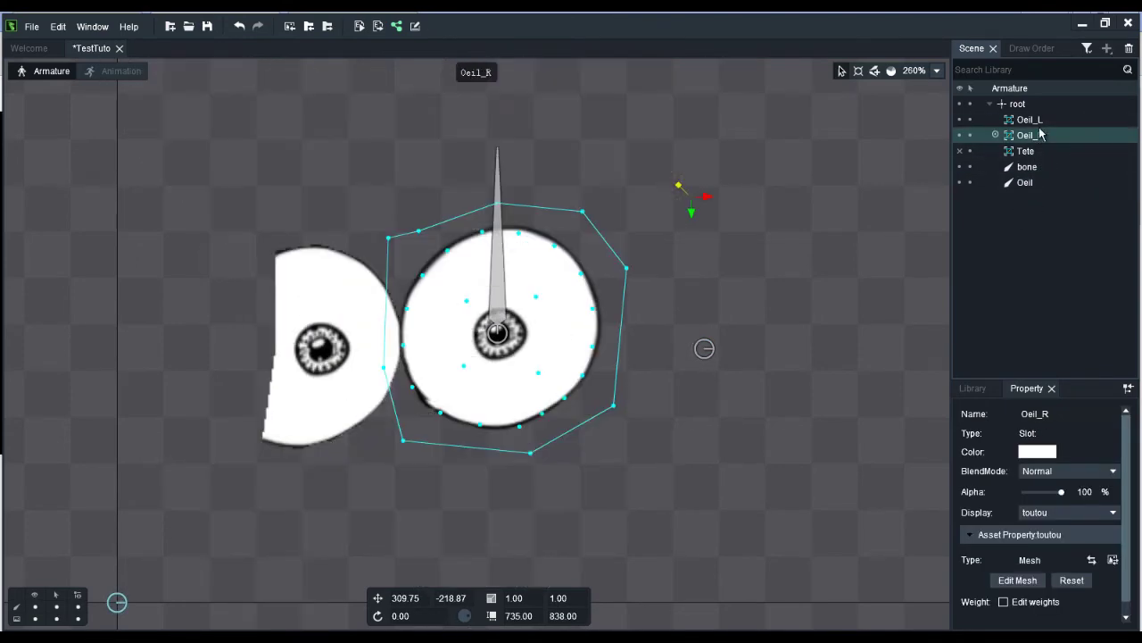
left_click(1031, 118, "ctrl")
left_click_drag(1033, 134, 1035, 183)
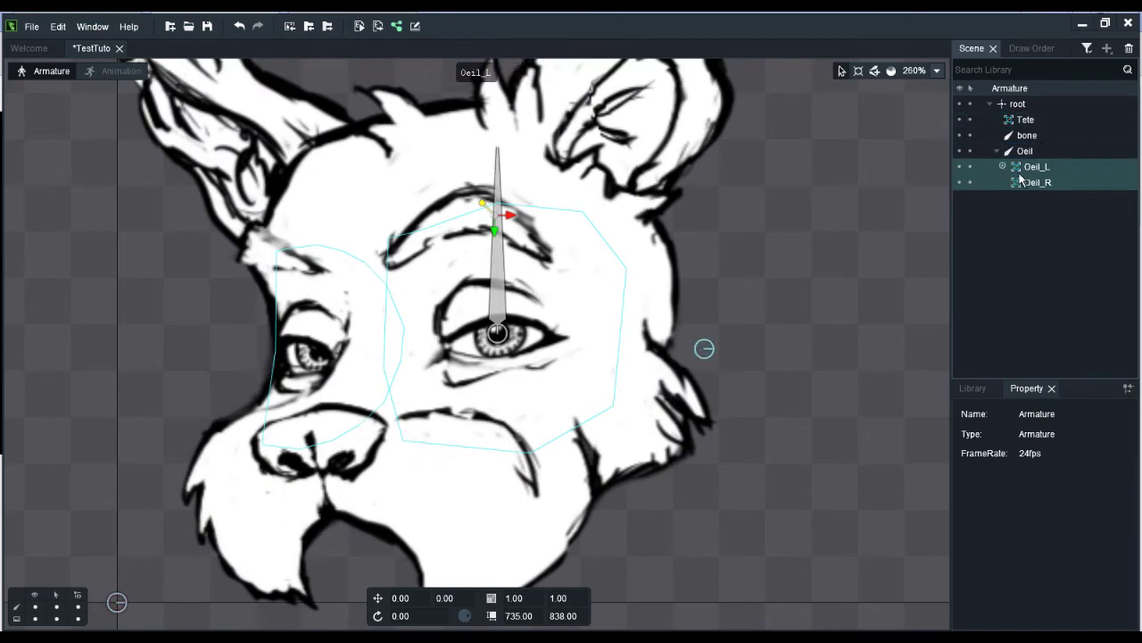
left_click(959, 119)
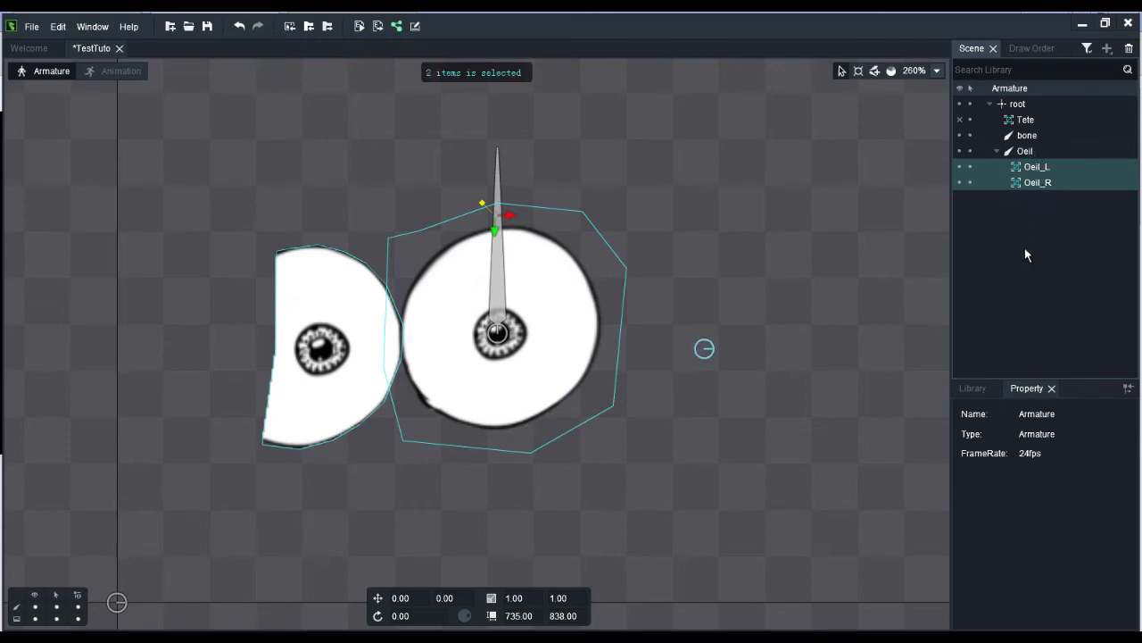
Rename the bone on the Oeil_R pupil as EYE.
mouse_move(1023, 186)
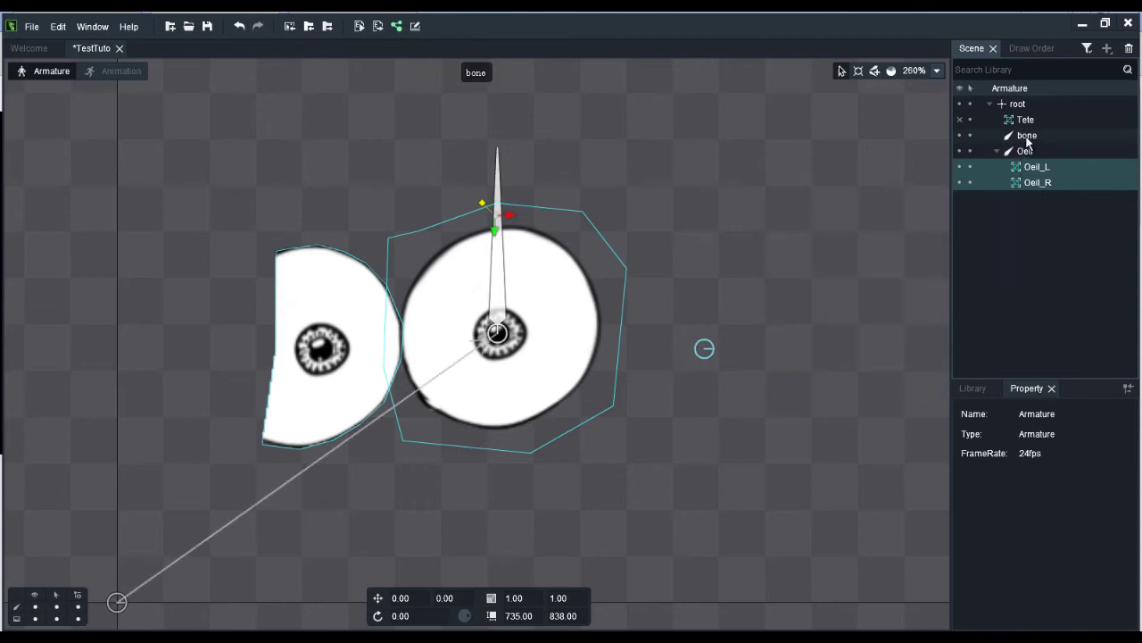
left_click(1028, 139)
right_click(1028, 141)
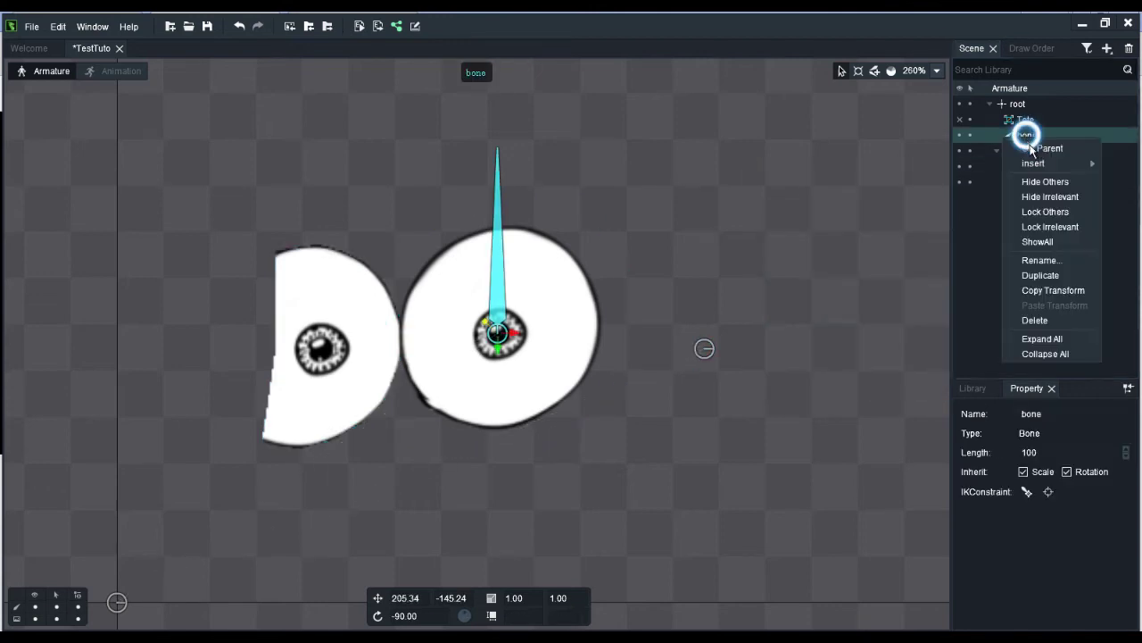
left_click(1060, 260)
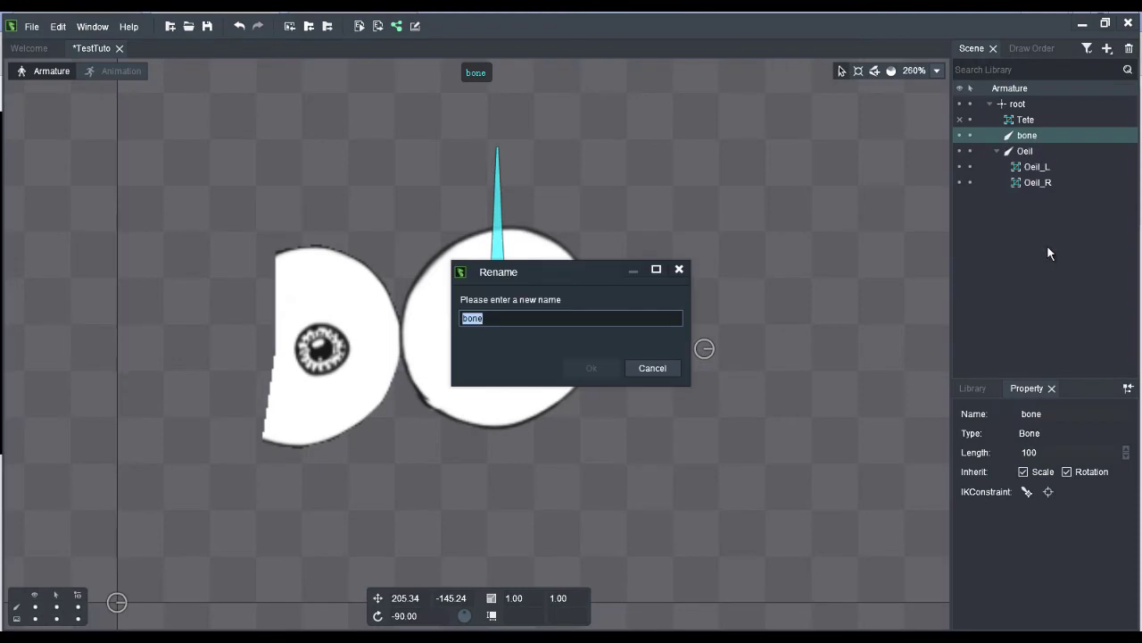
type("EYE")
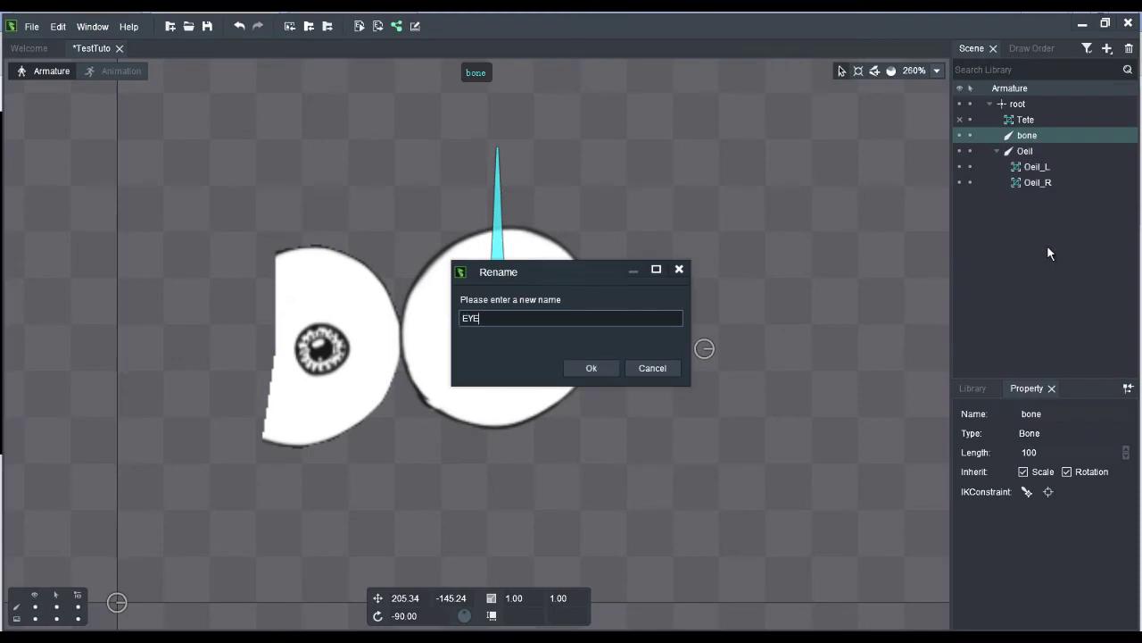
key("Return")
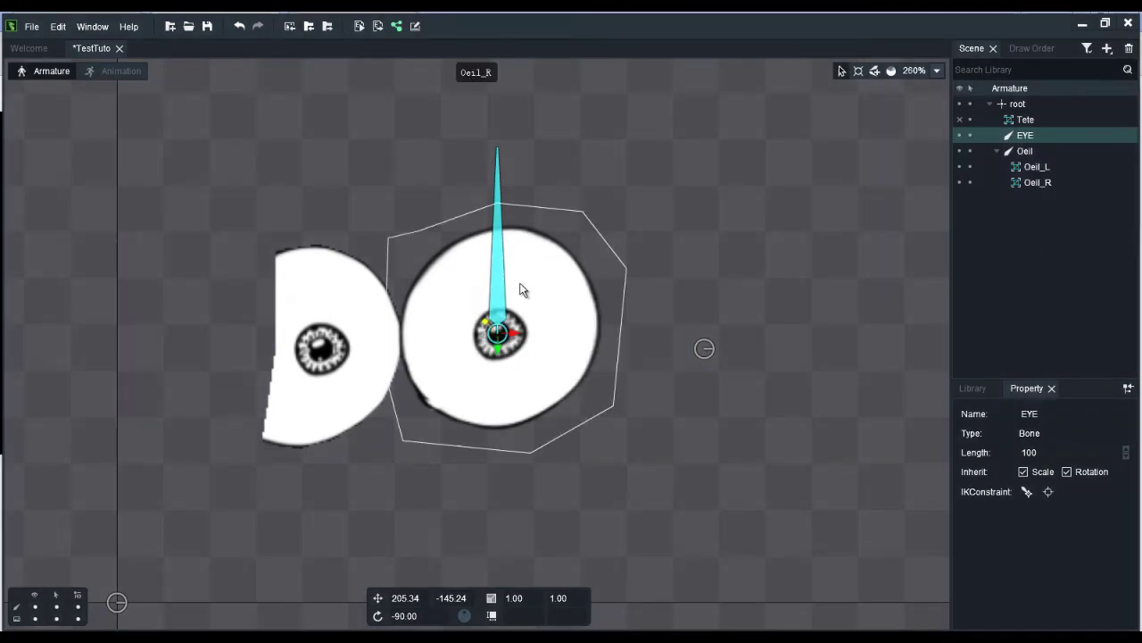
Enable weight editing for the Oeil_L mesh and try to bind the Oeil bone to it.
left_click(1025, 151)
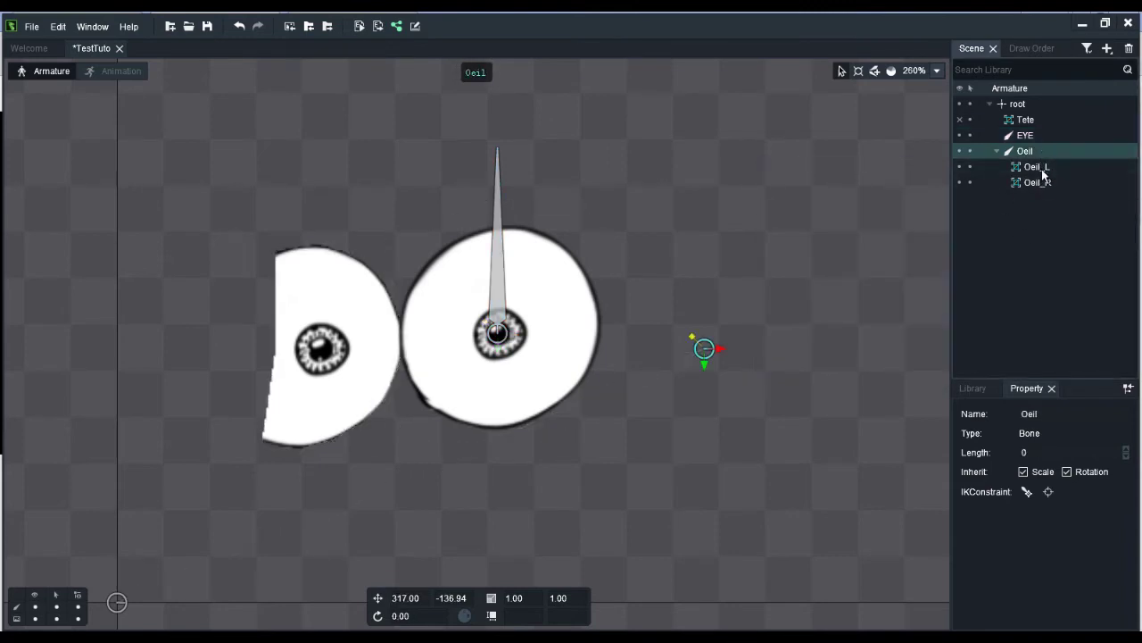
left_click(1041, 169)
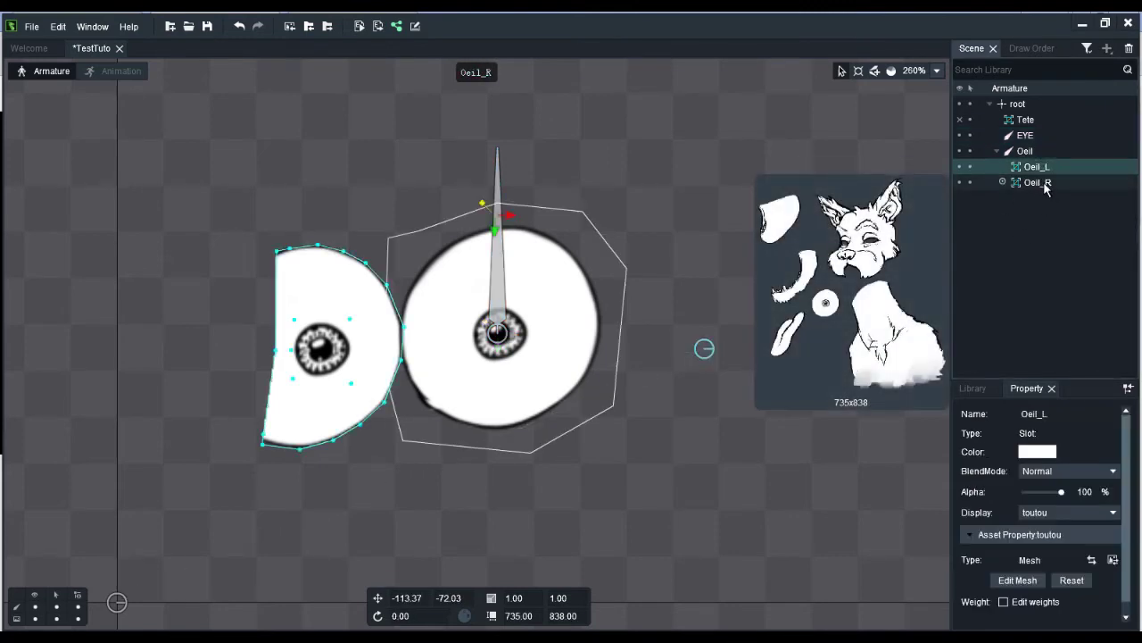
left_click(1044, 184, "shift")
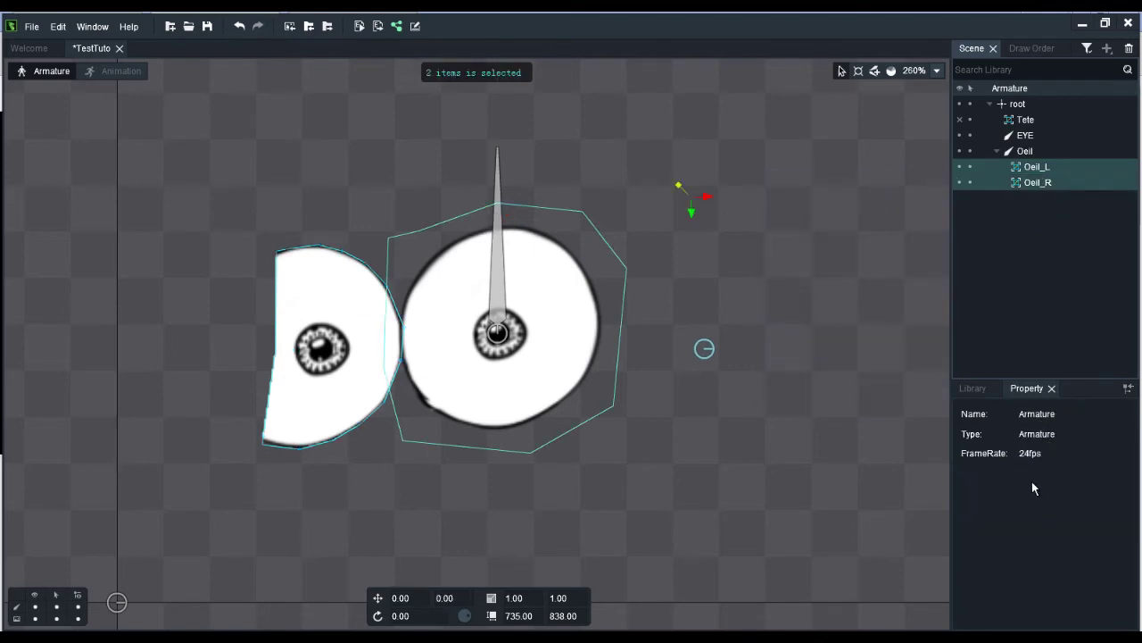
left_click(1044, 167)
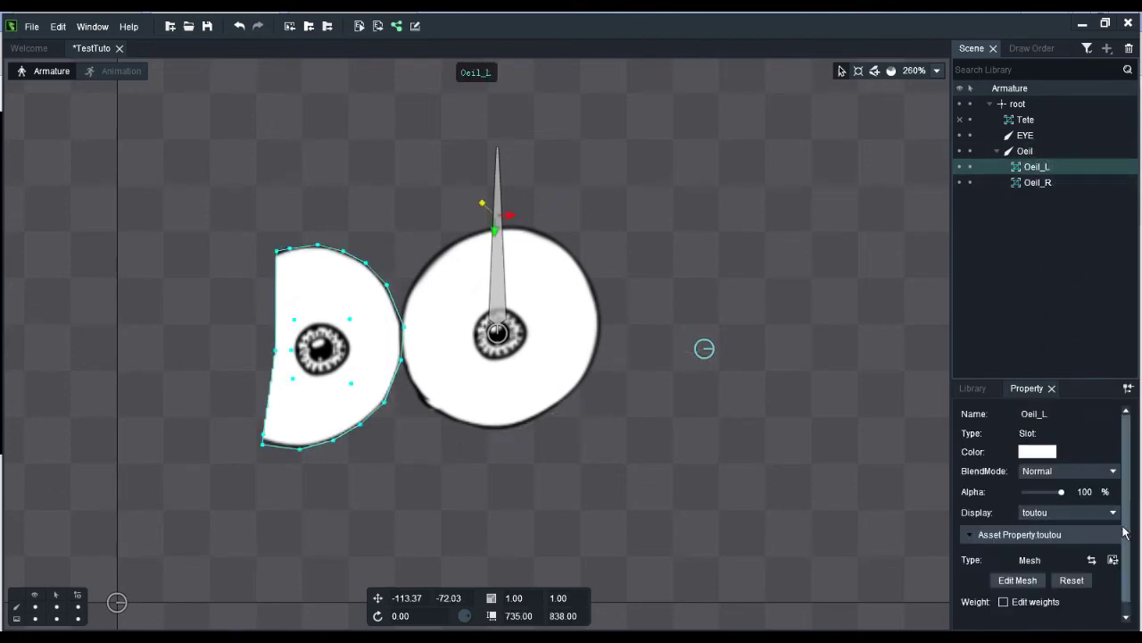
scroll(1124, 533, "down", 1)
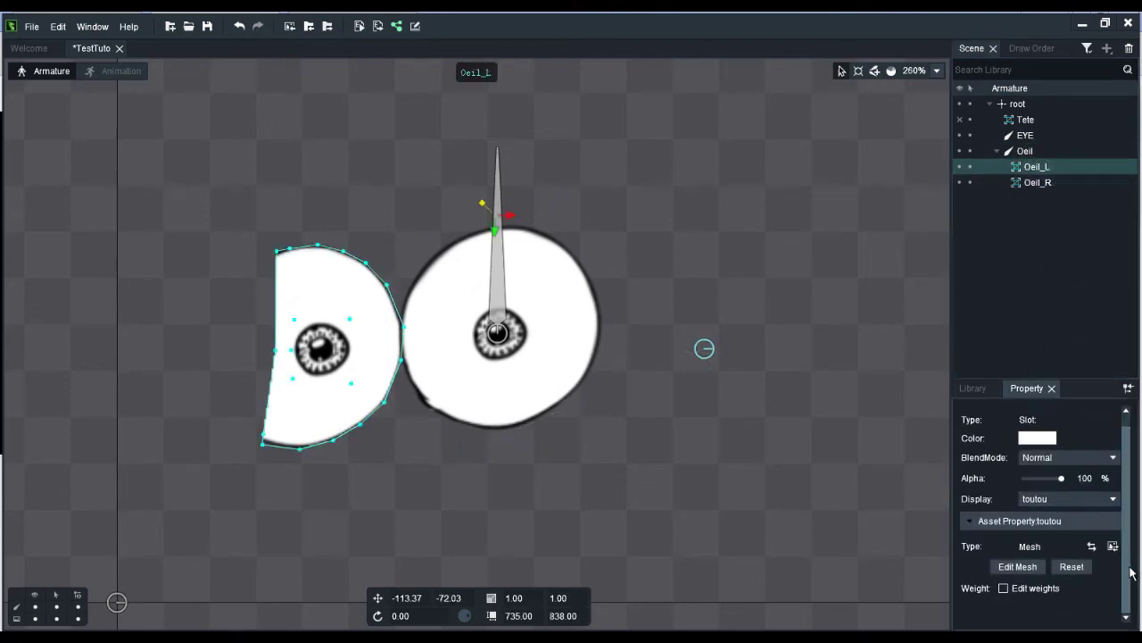
left_click(1009, 592)
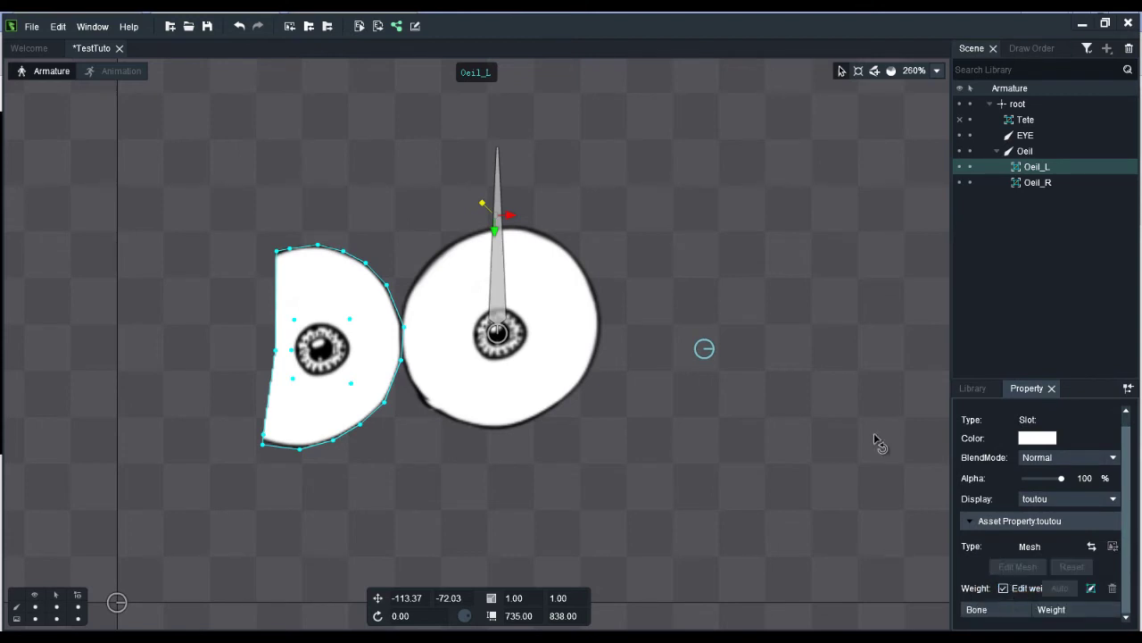
left_click(705, 350)
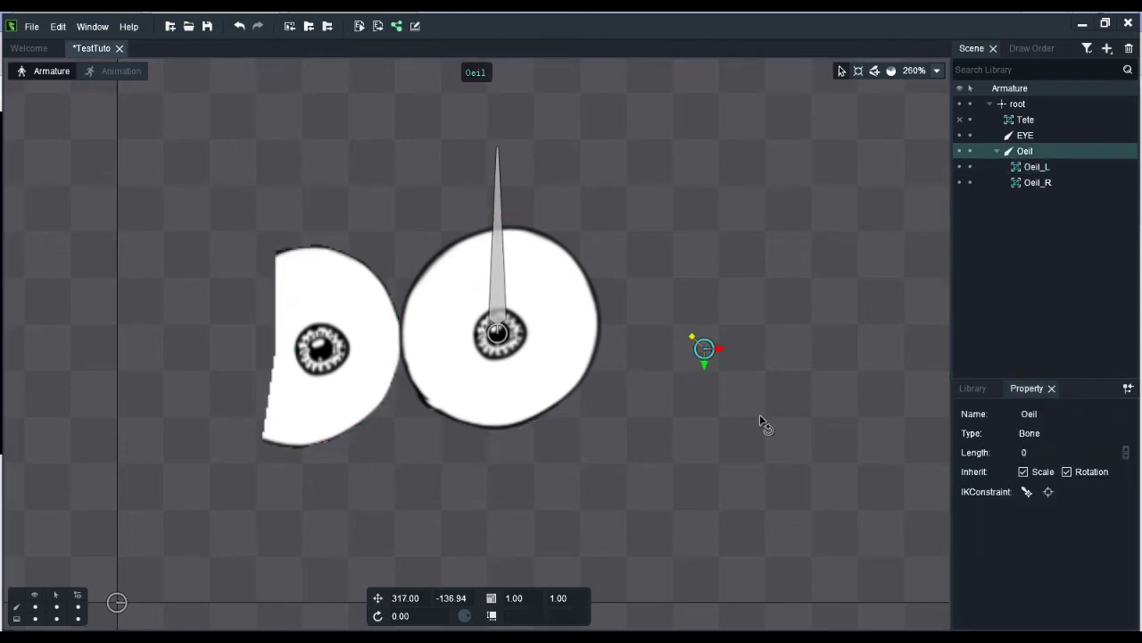
left_click(900, 100)
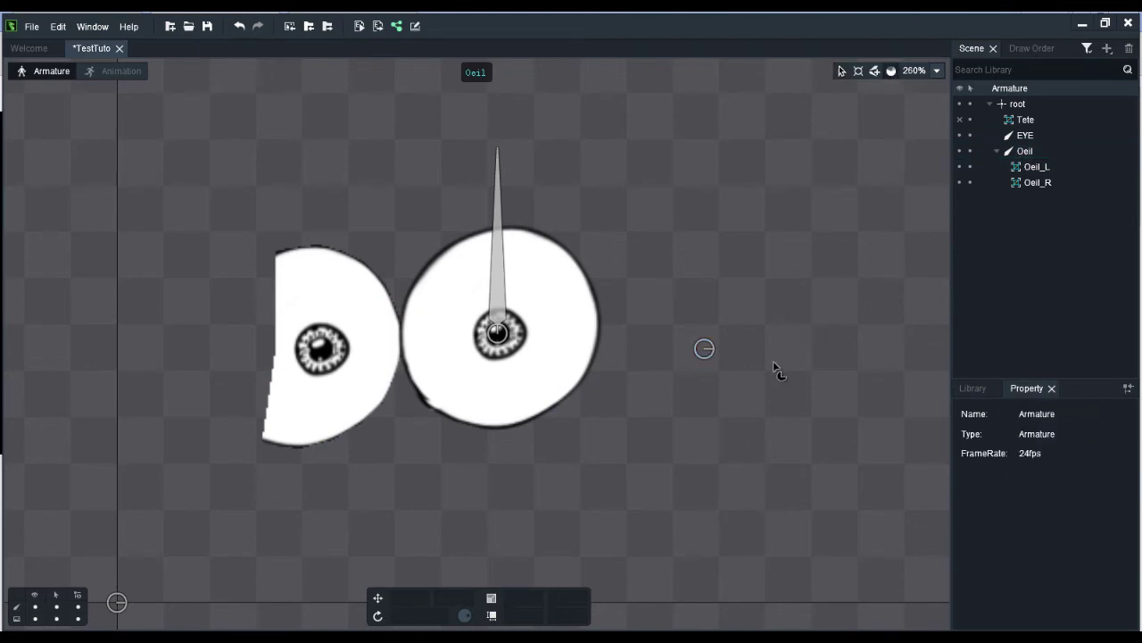
Enlarge the mesh properties area and bind the Oeil bone to the Oeil_L mesh.
left_click(1037, 168)
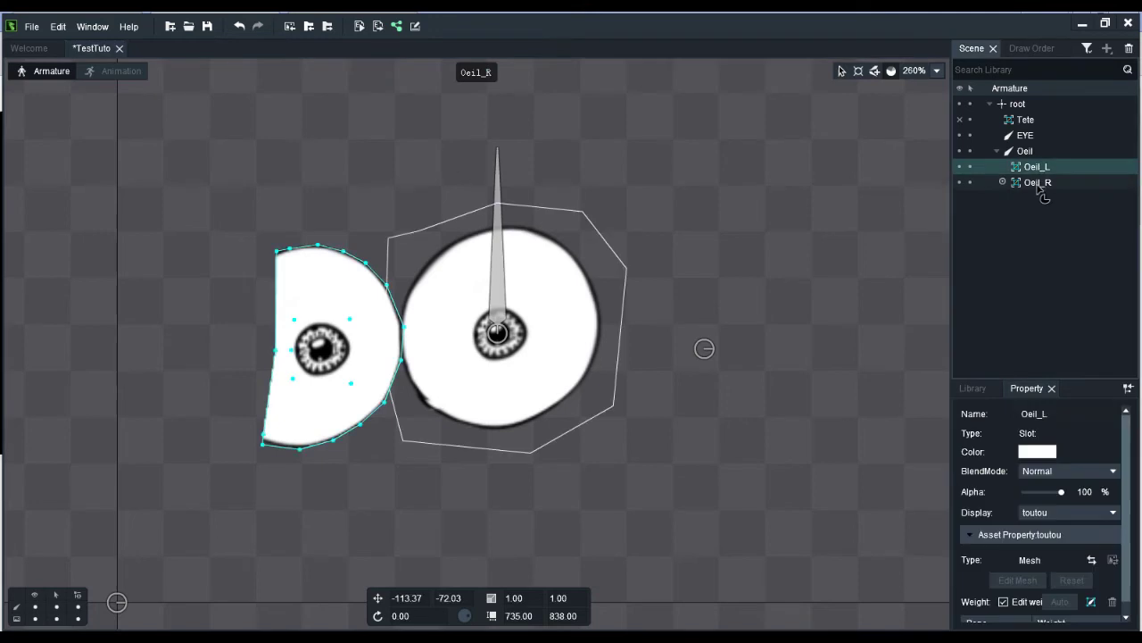
left_click(1038, 183)
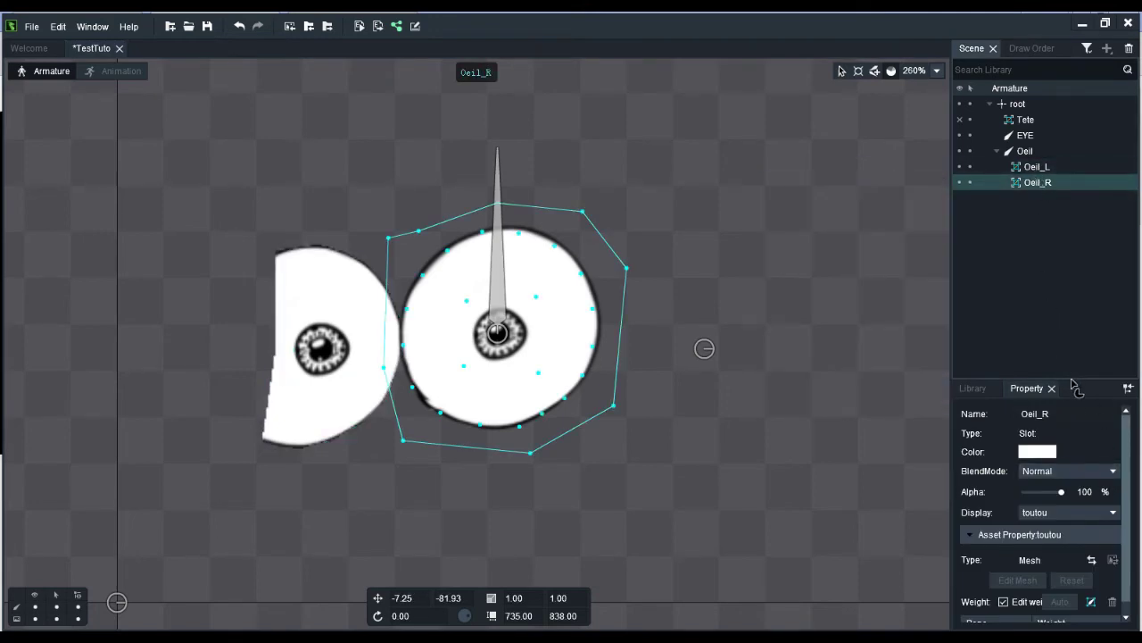
left_click_drag(1073, 379, 1071, 314)
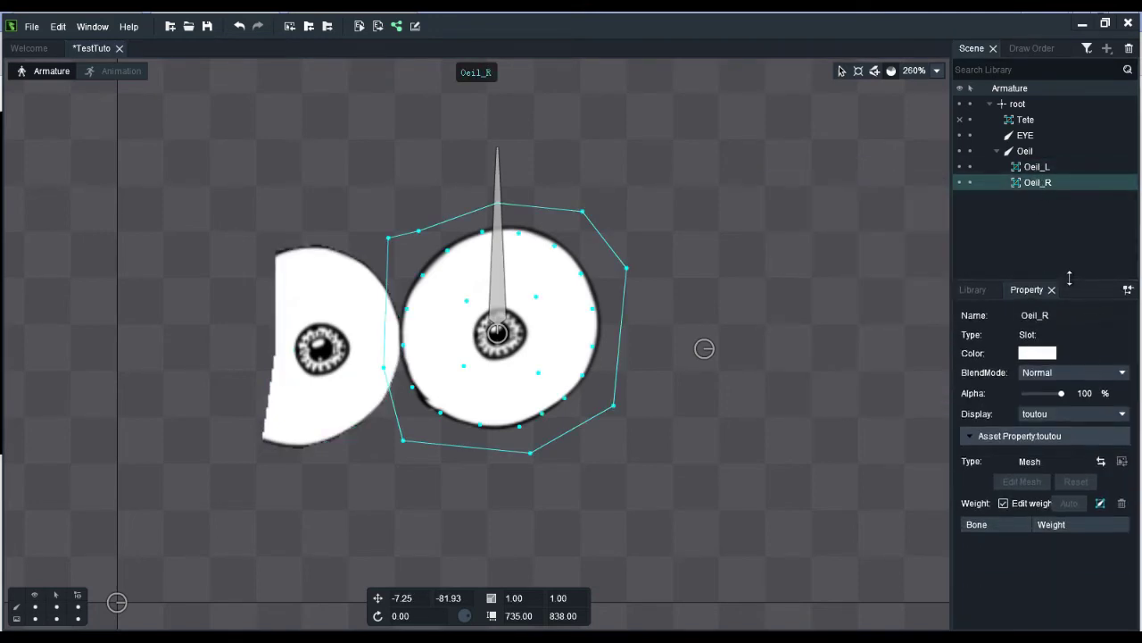
left_click(1046, 168)
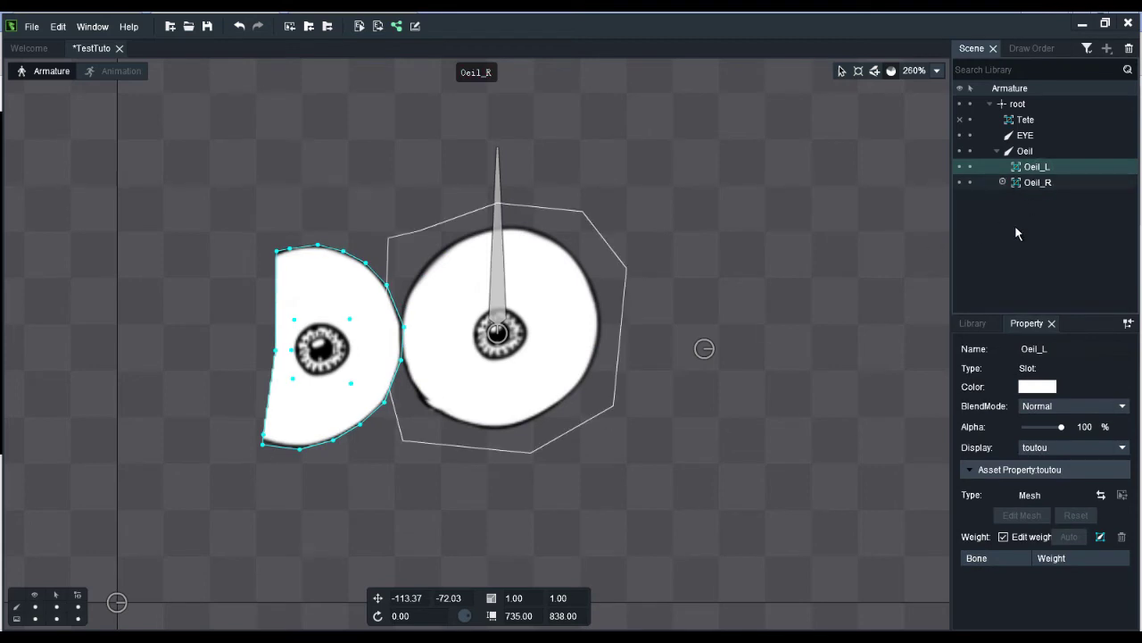
left_click(1100, 536)
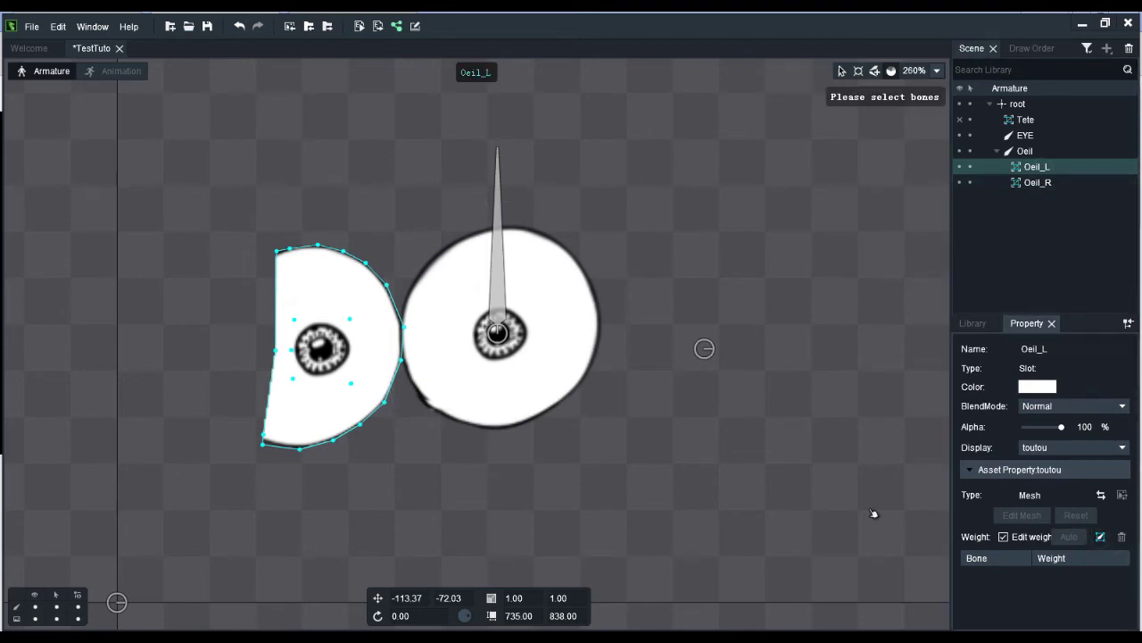
left_click(705, 351)
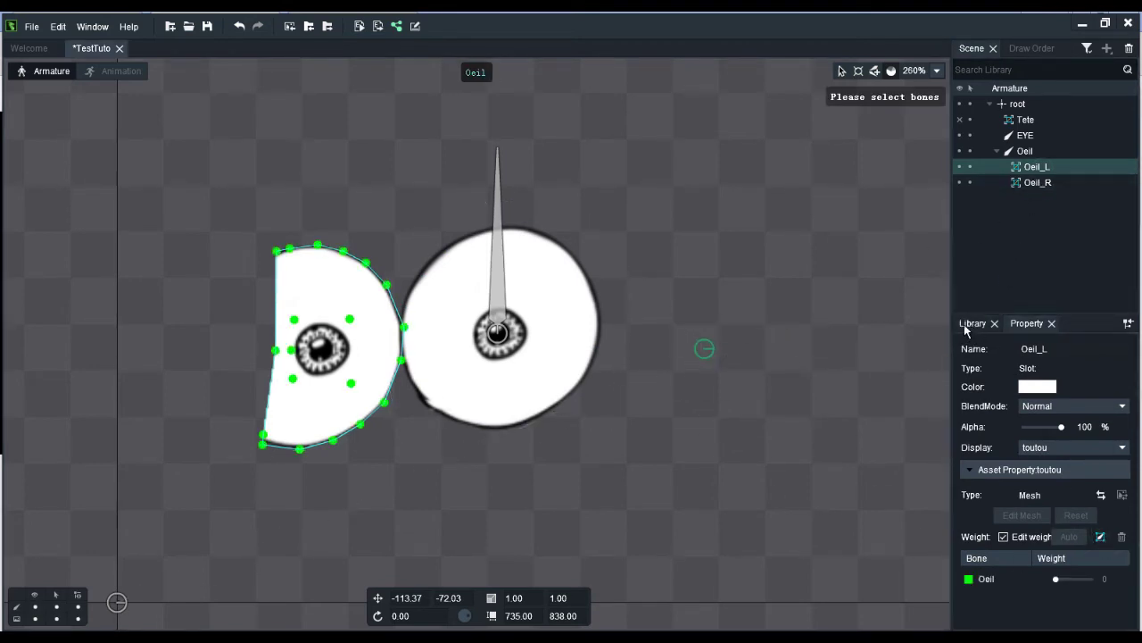
Enable weight editing for the Oeil_R mesh and bind the Oeil bone to it.
left_click(1046, 186)
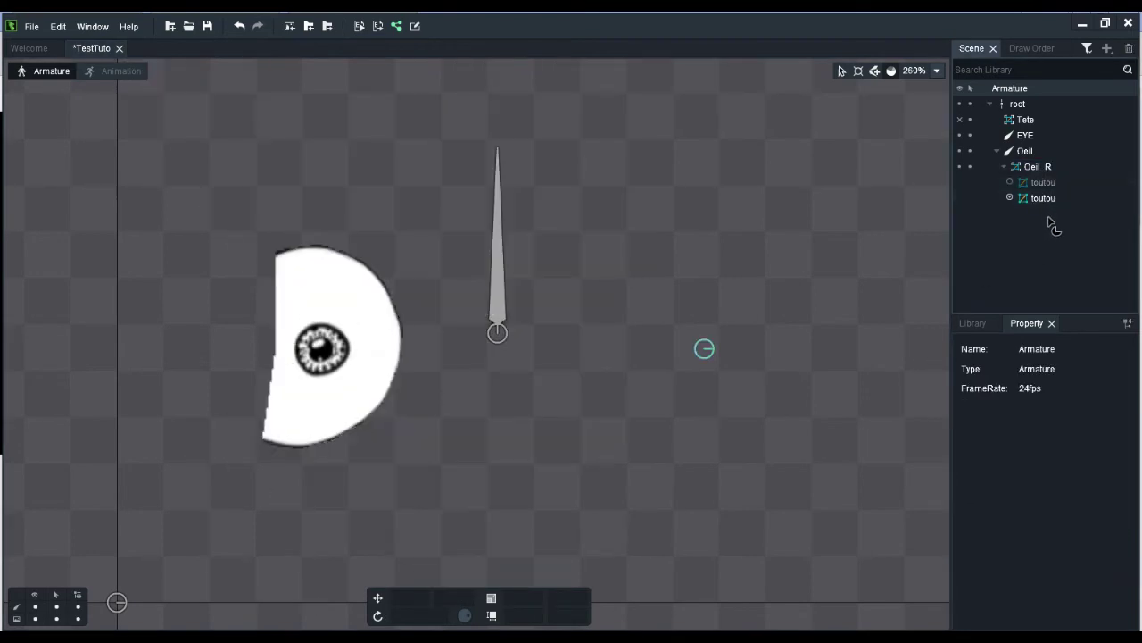
left_click(1053, 228)
left_click(1045, 184)
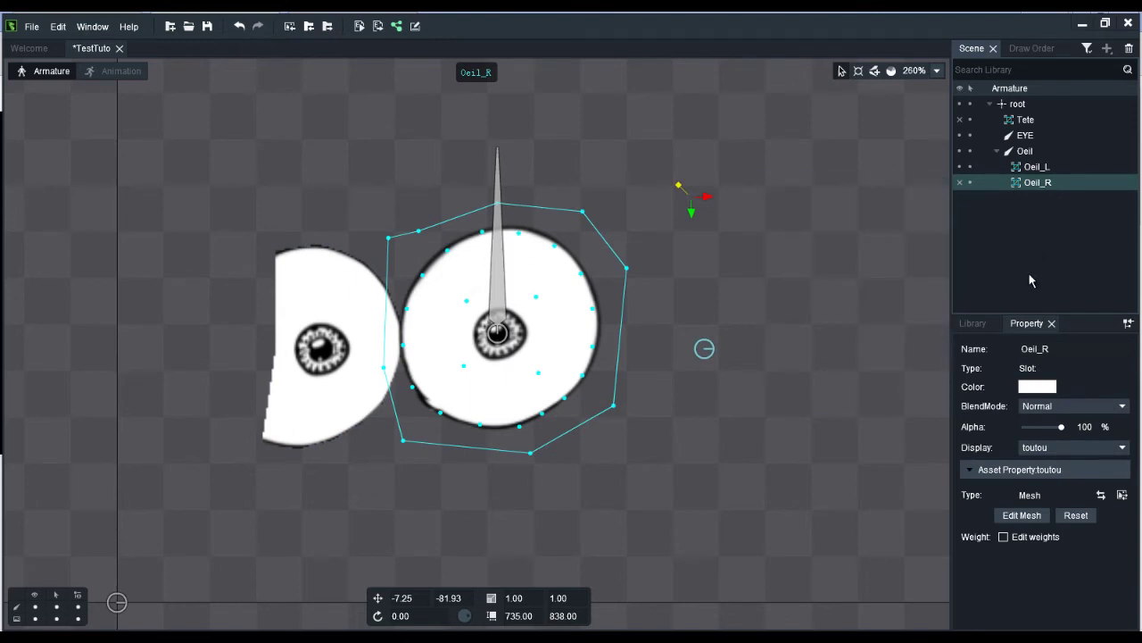
left_click(1026, 538)
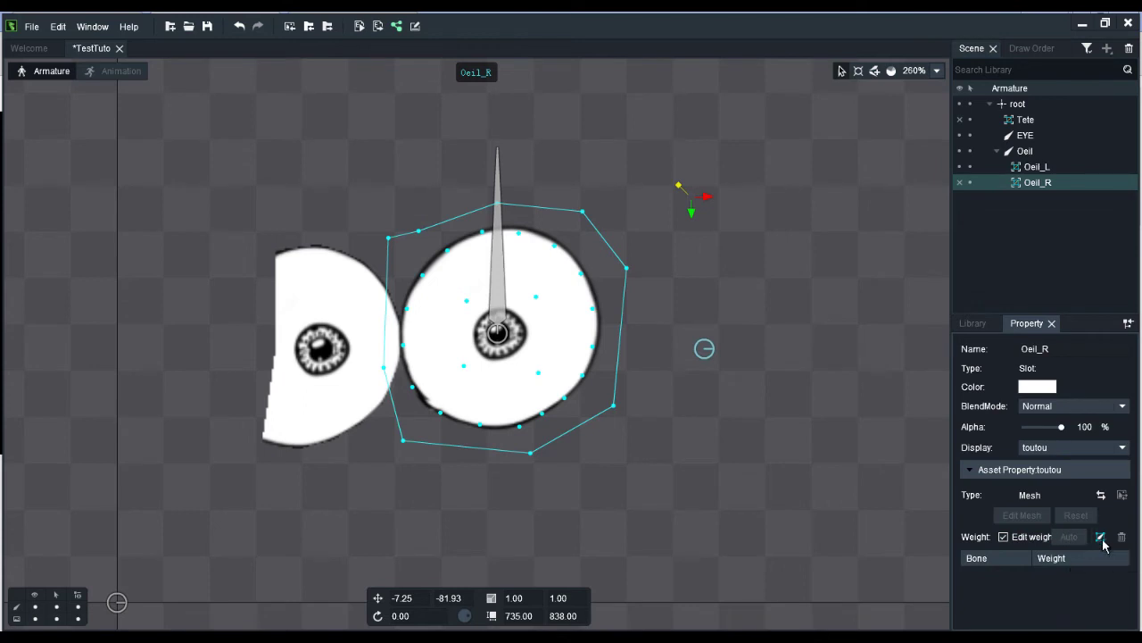
left_click(1100, 536)
left_click(705, 350)
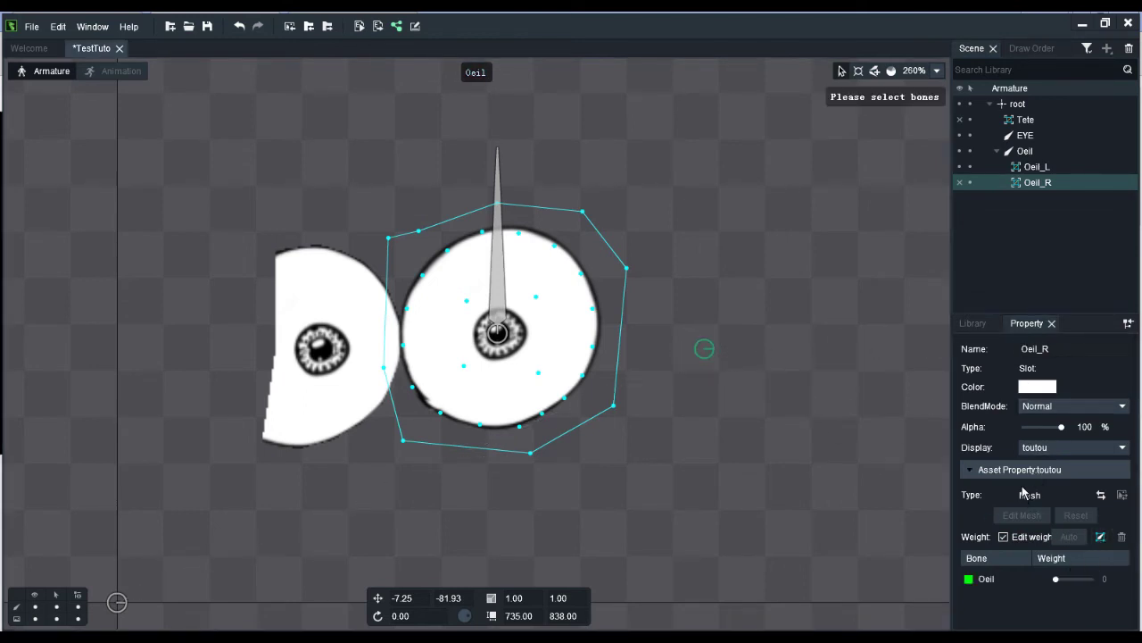
left_click(892, 71)
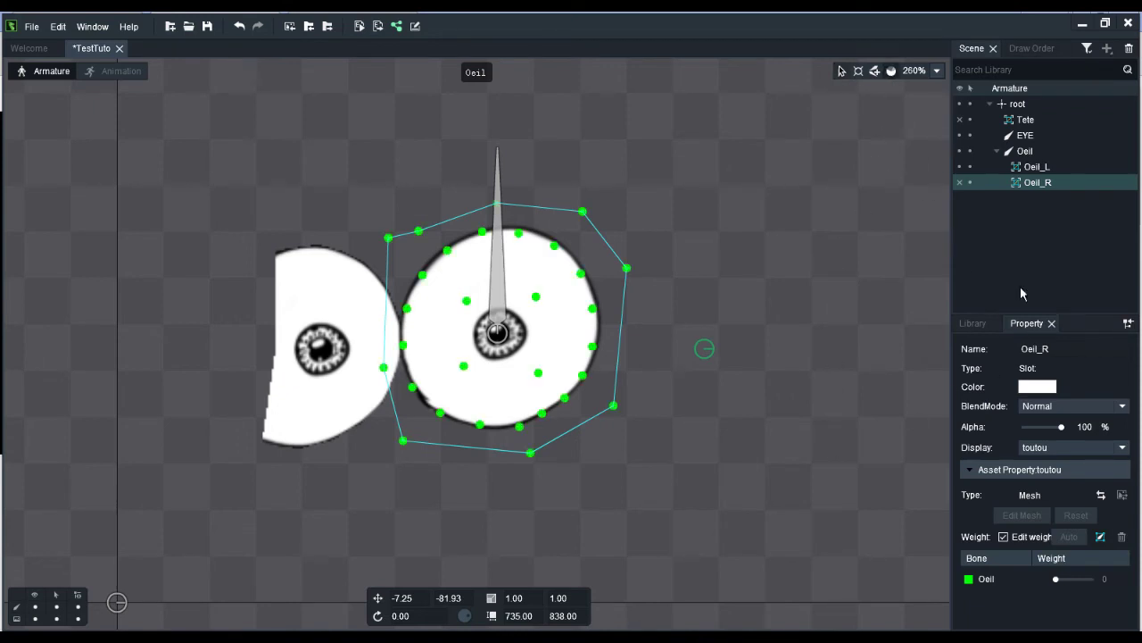
Parent the EYE bone to the Oeil bone and turn the Oeil bone's visibility back on.
left_click(1035, 167)
left_click(1040, 183)
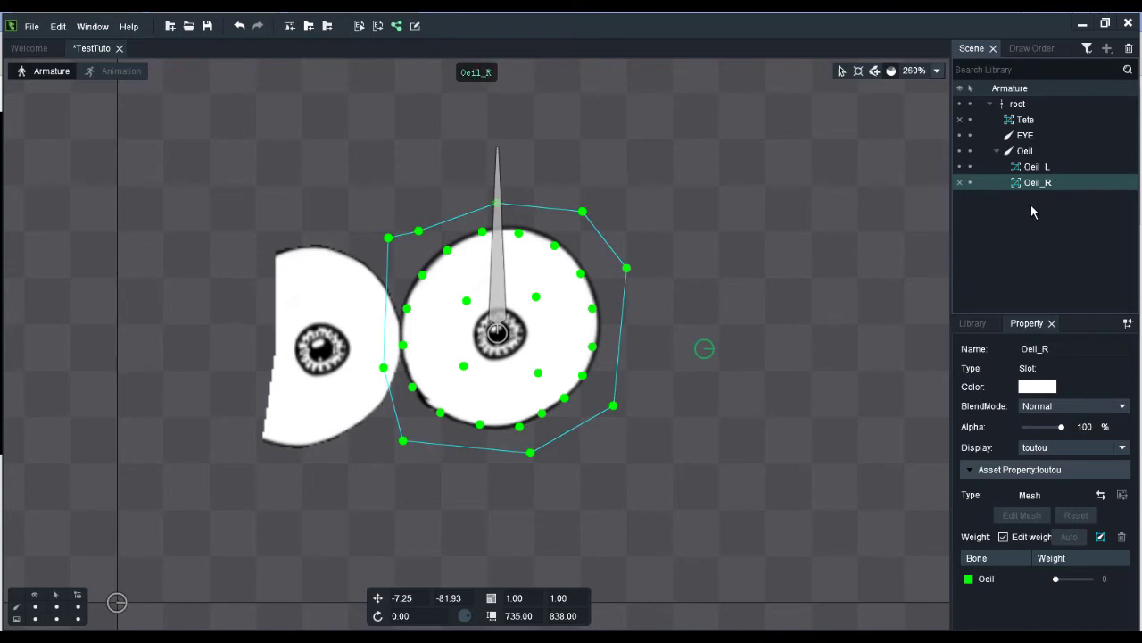
left_click_drag(1027, 136, 1036, 183)
left_click(959, 166)
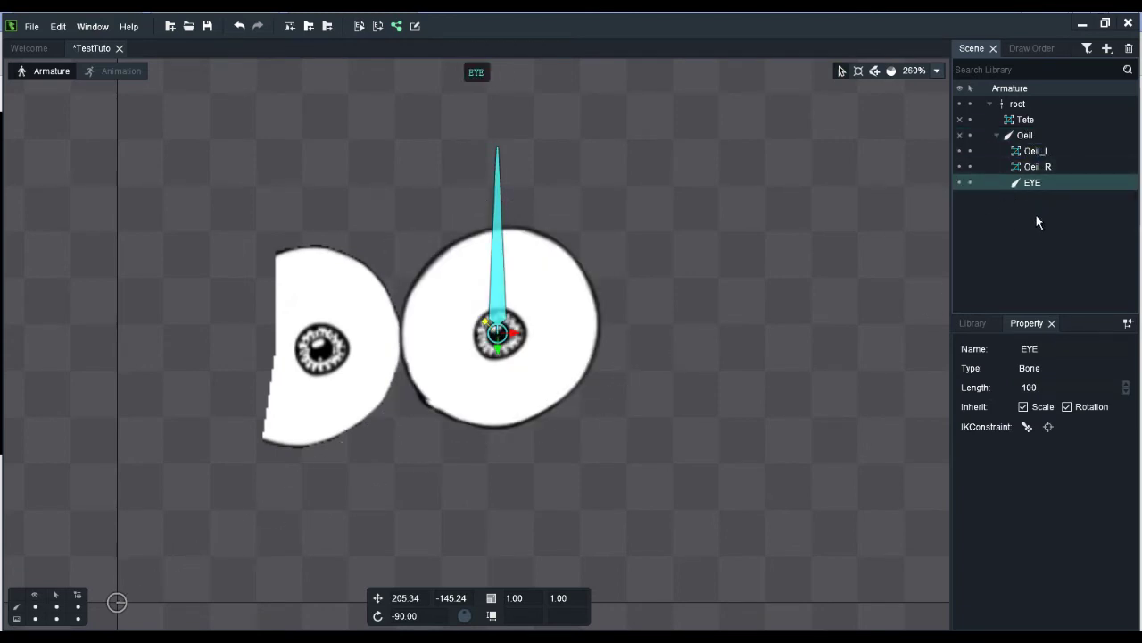
left_click(959, 135)
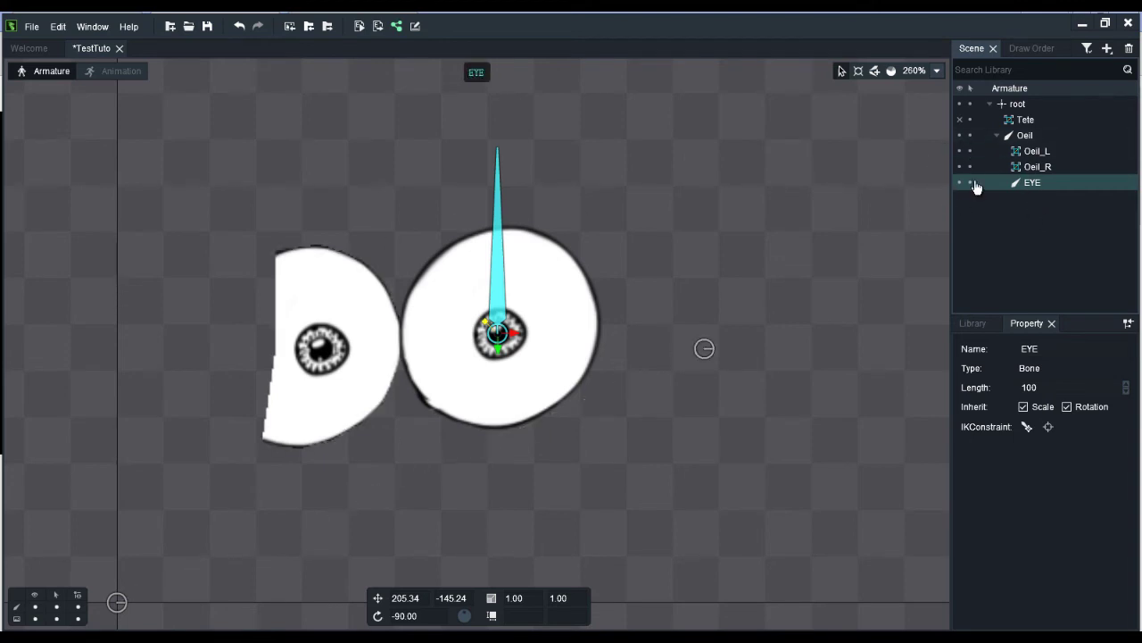
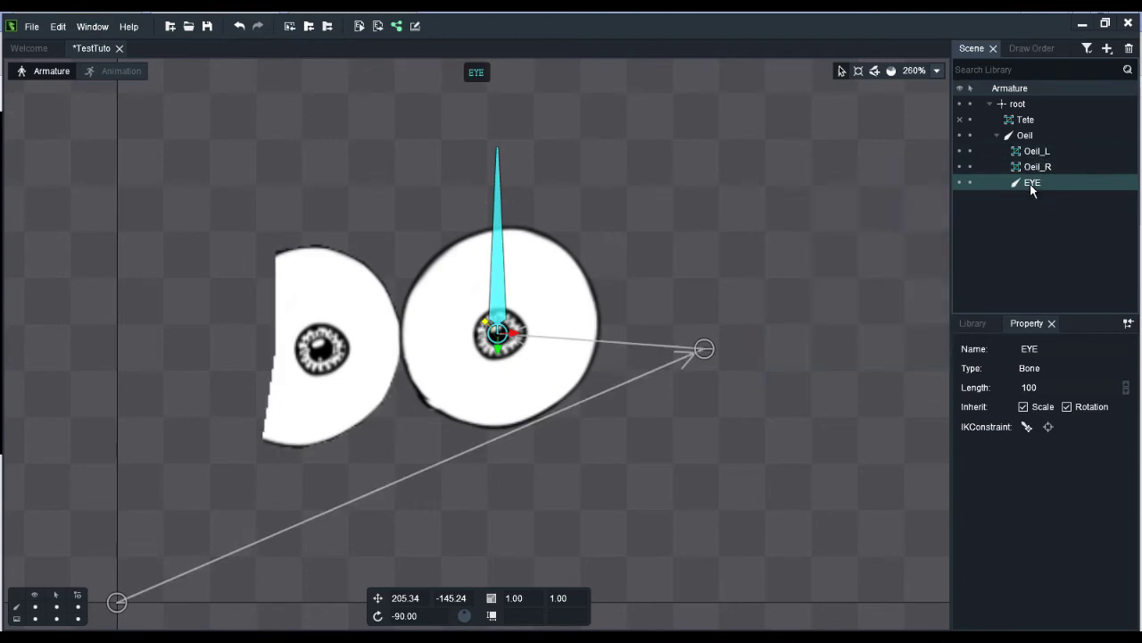
Bind the EYE bone to the Oeil_R mesh as a second weighted bone.
left_click(1035, 168)
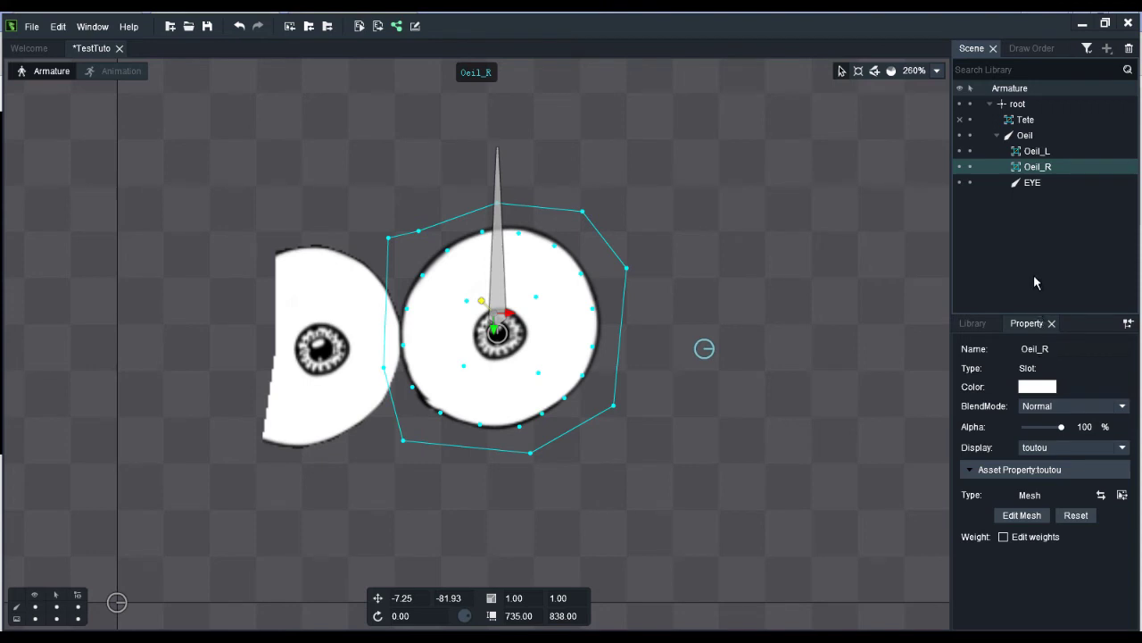
left_click(1035, 536)
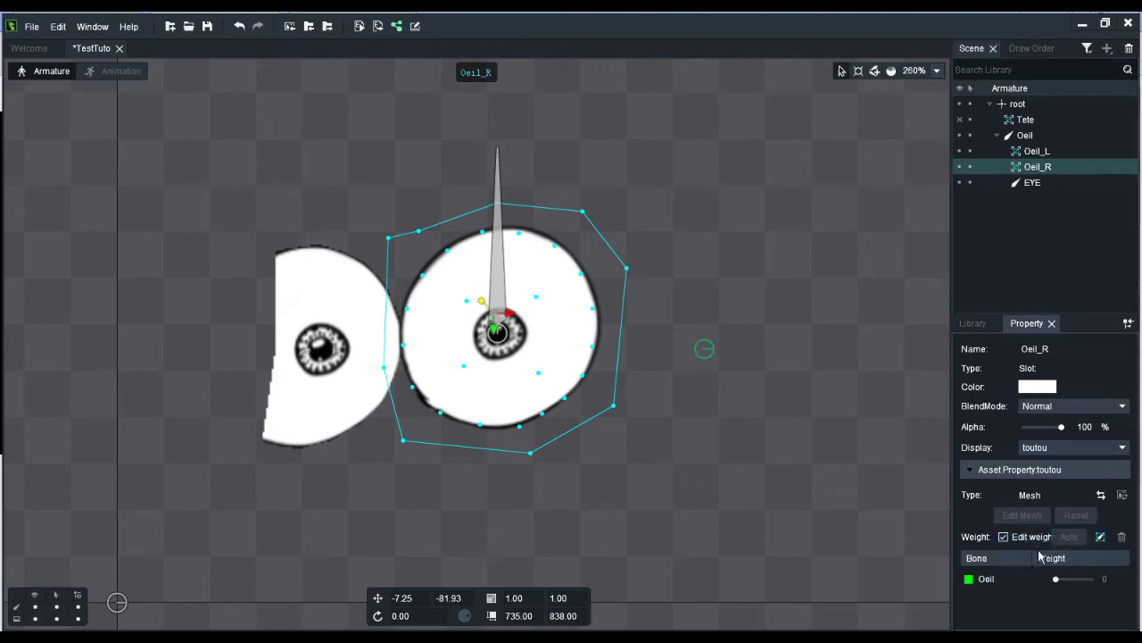
left_click(1099, 538)
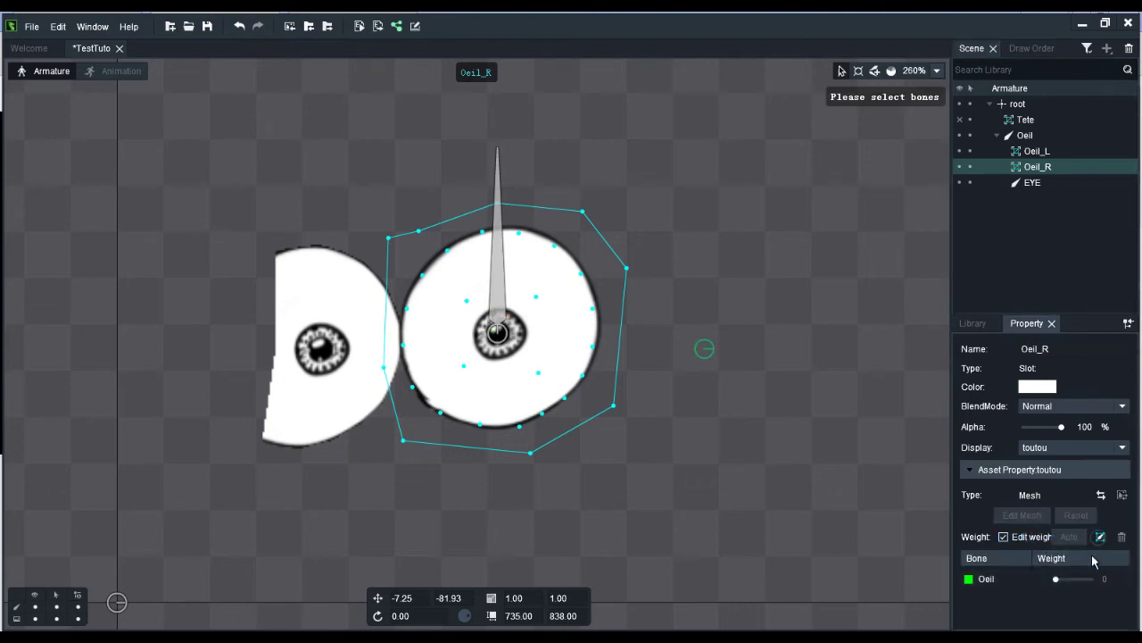
left_click(502, 270)
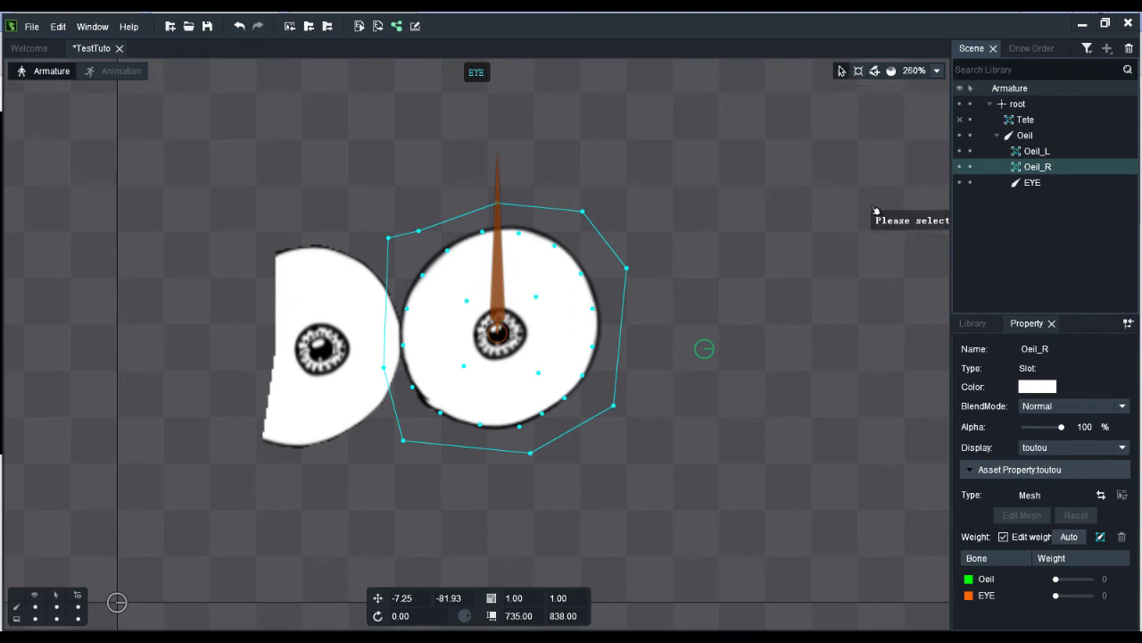
left_click(891, 72)
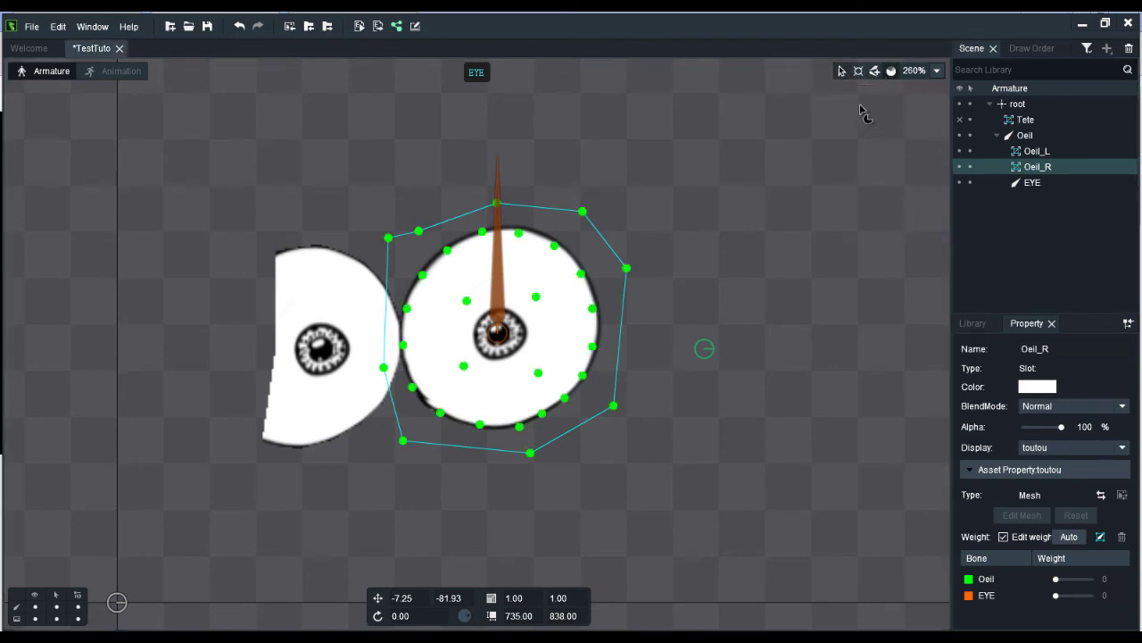
left_click(842, 70)
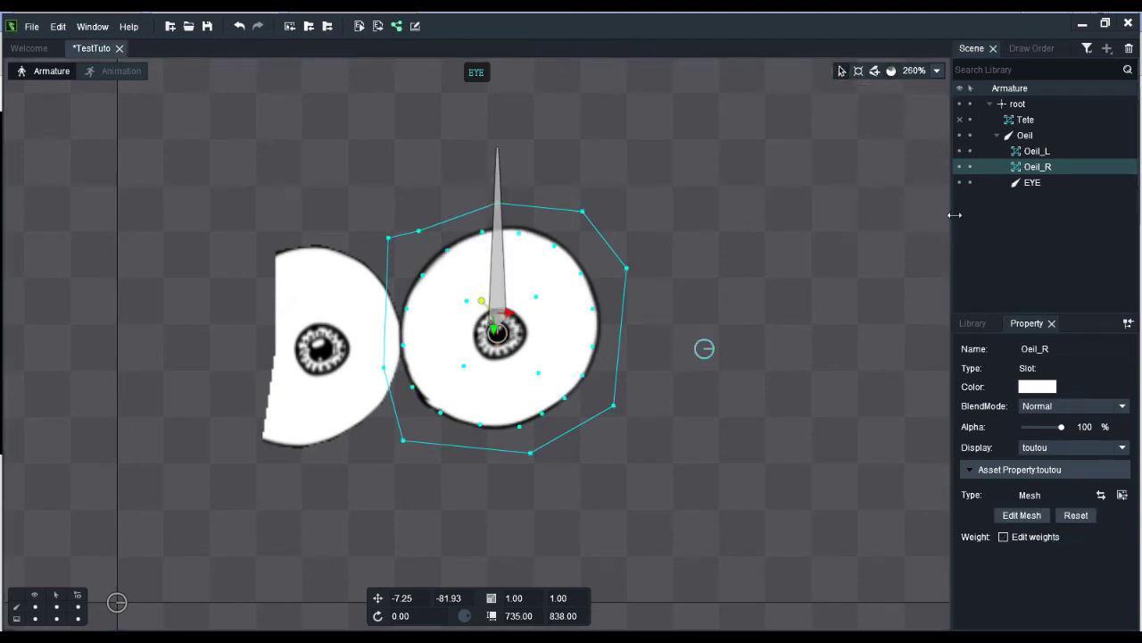
Bind the EYE bone to the Oeil_L mesh as a second weighted bone.
left_click(1037, 152)
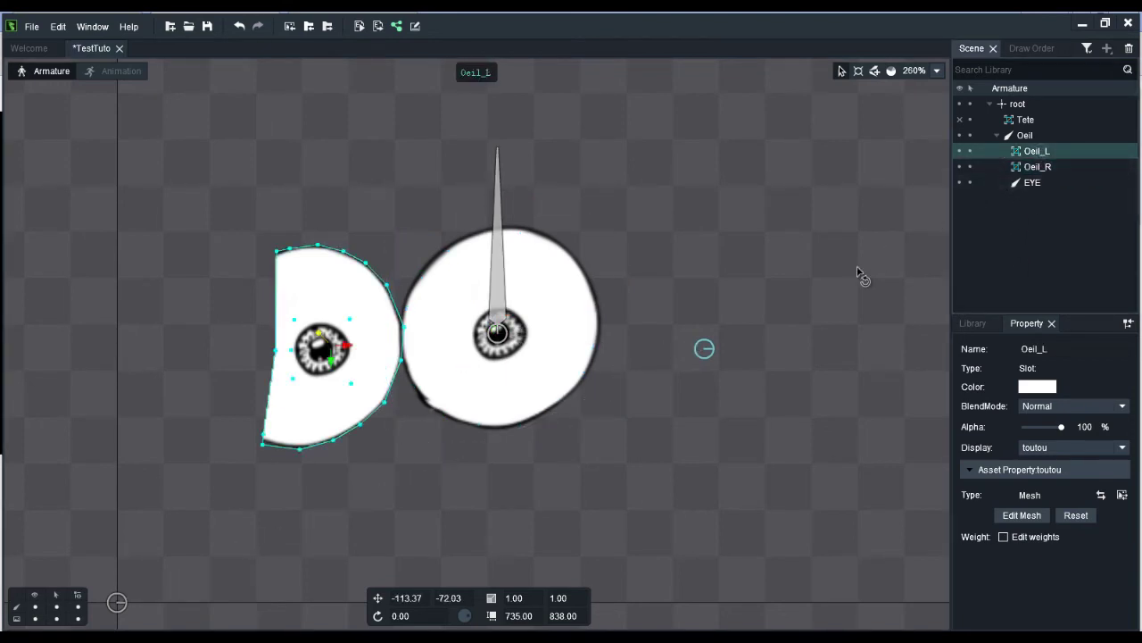
left_click(1012, 538)
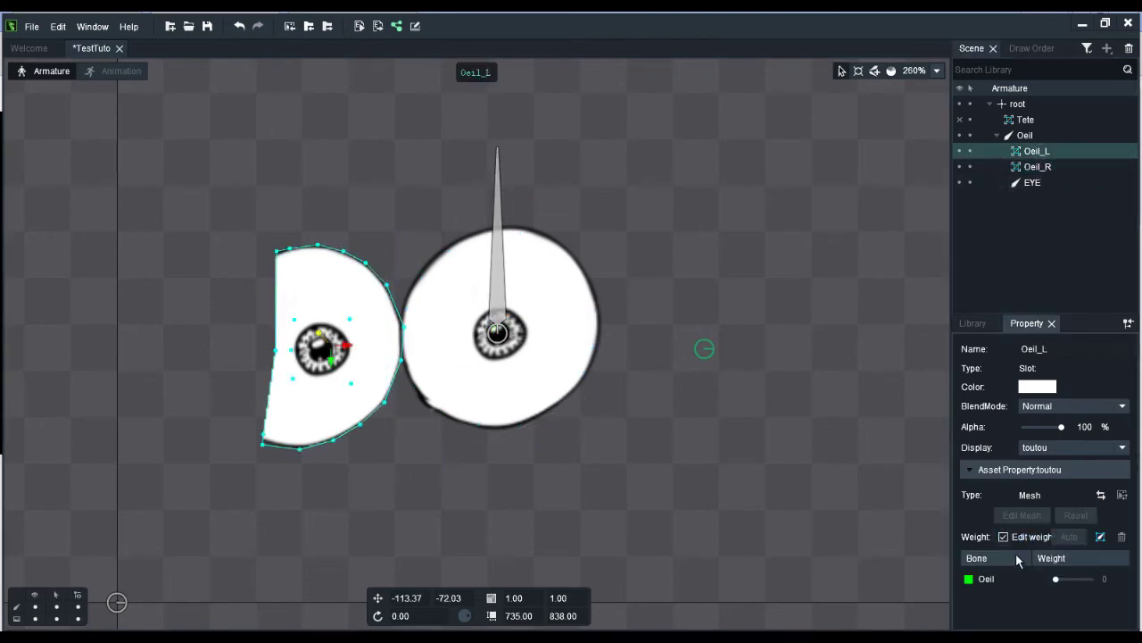
left_click(1101, 538)
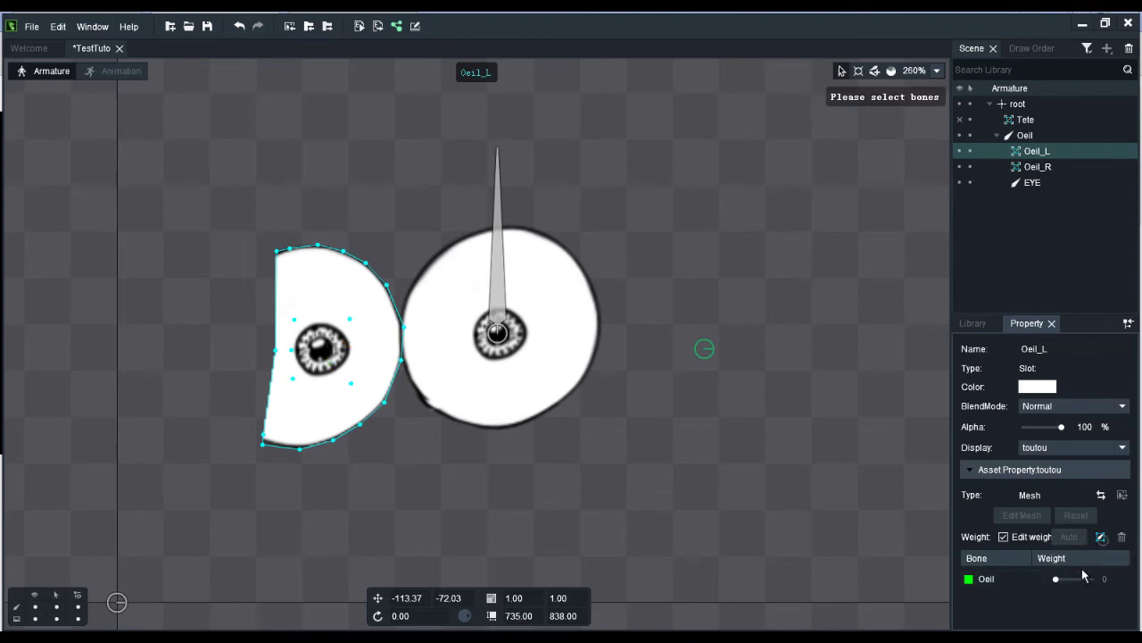
left_click(503, 252)
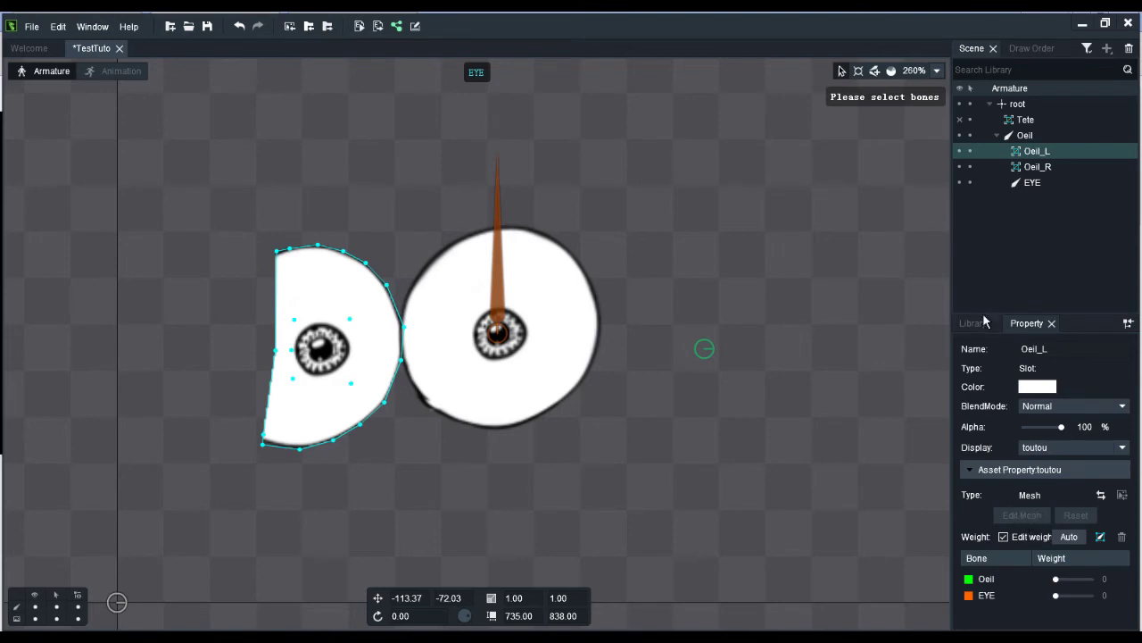
left_click(891, 72)
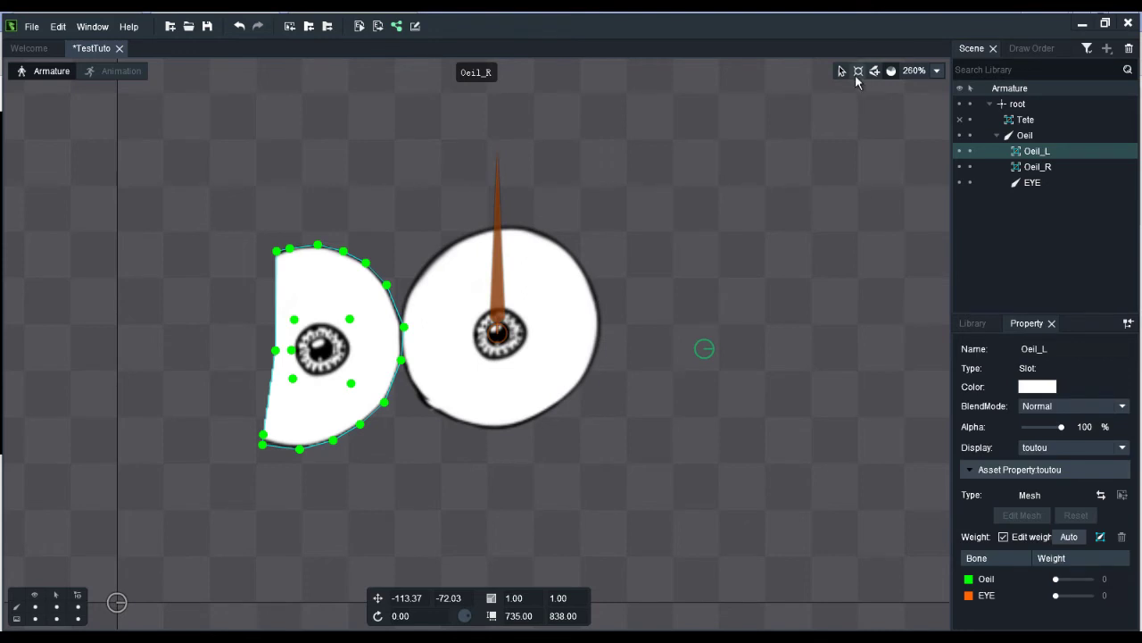
left_click(759, 224)
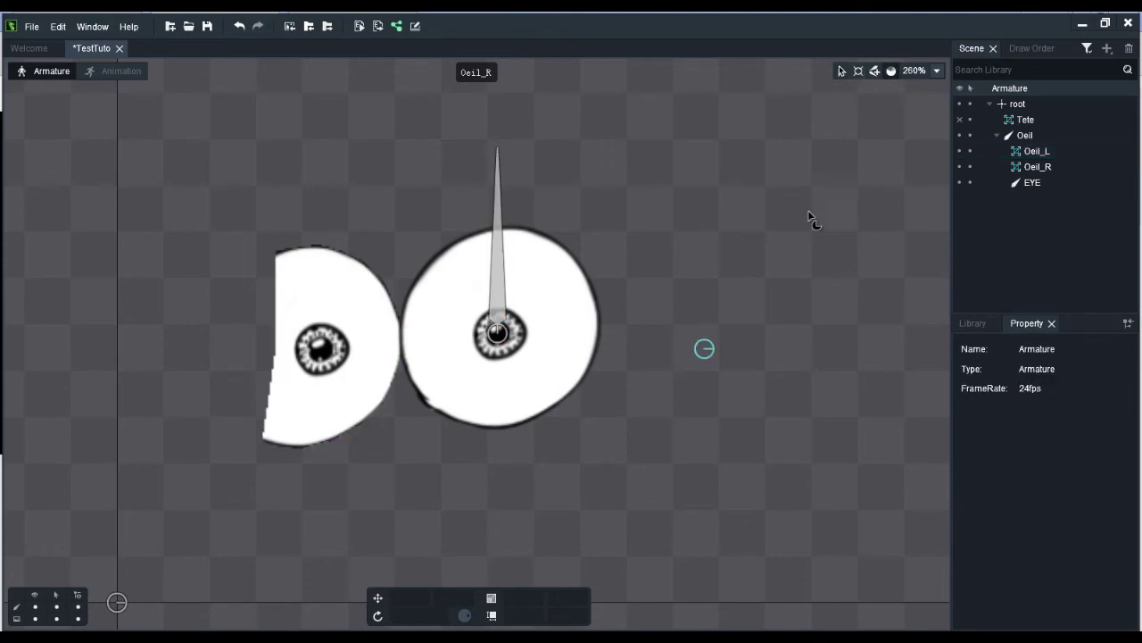
Set the EYE bone's weight to 100 on the four mesh points around the Oeil_R pupil.
left_click(589, 326)
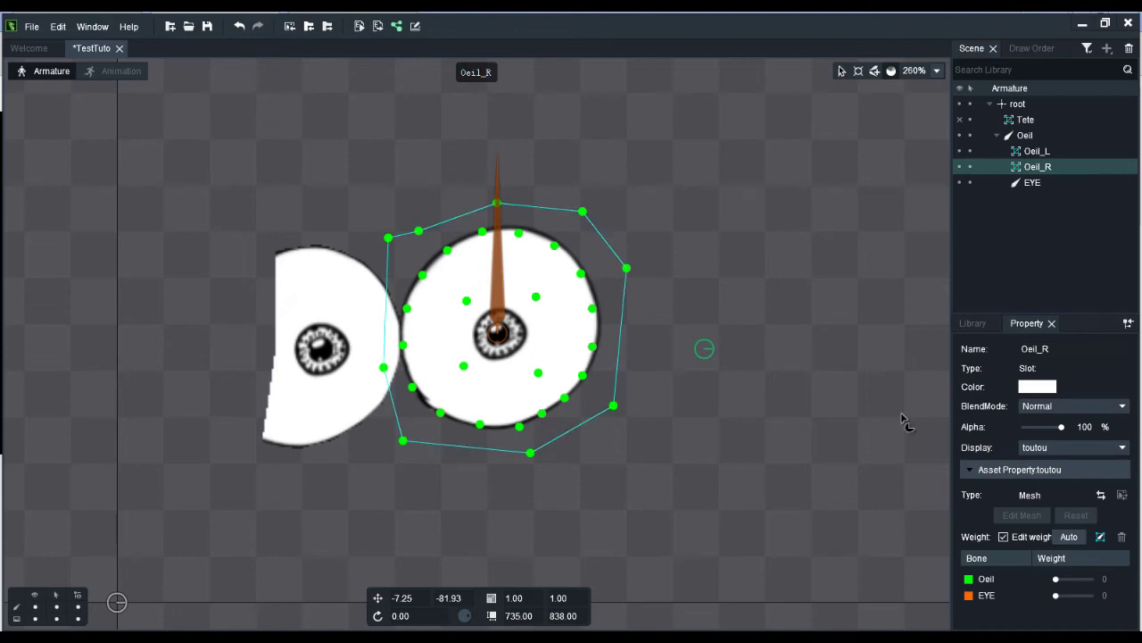
left_click(500, 284)
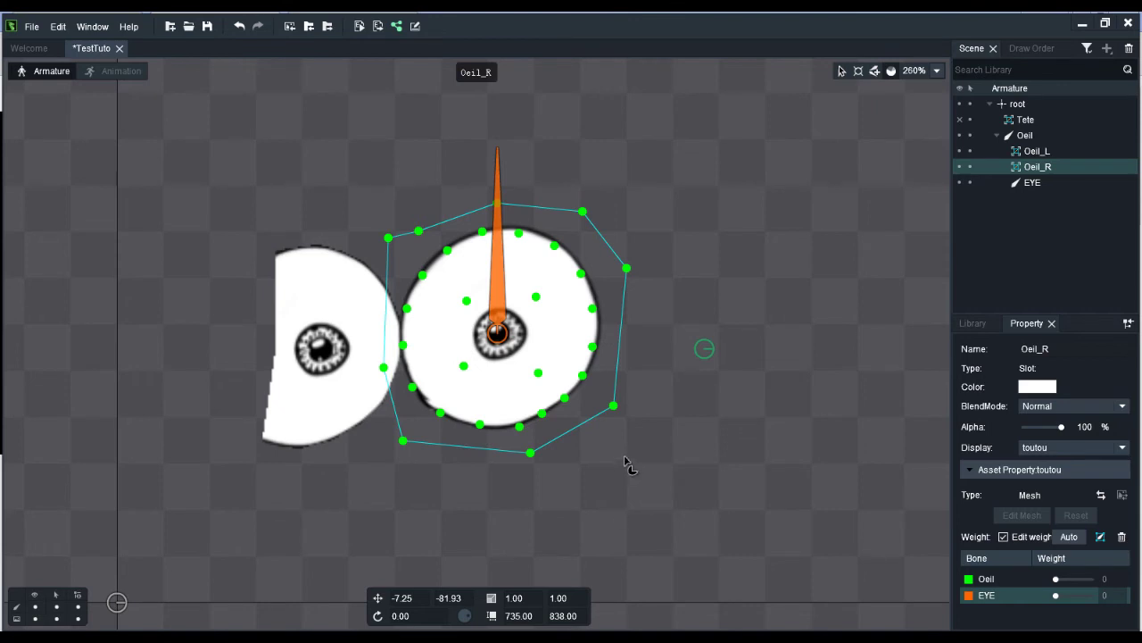
left_click(538, 372)
left_click(536, 296, "ctrl")
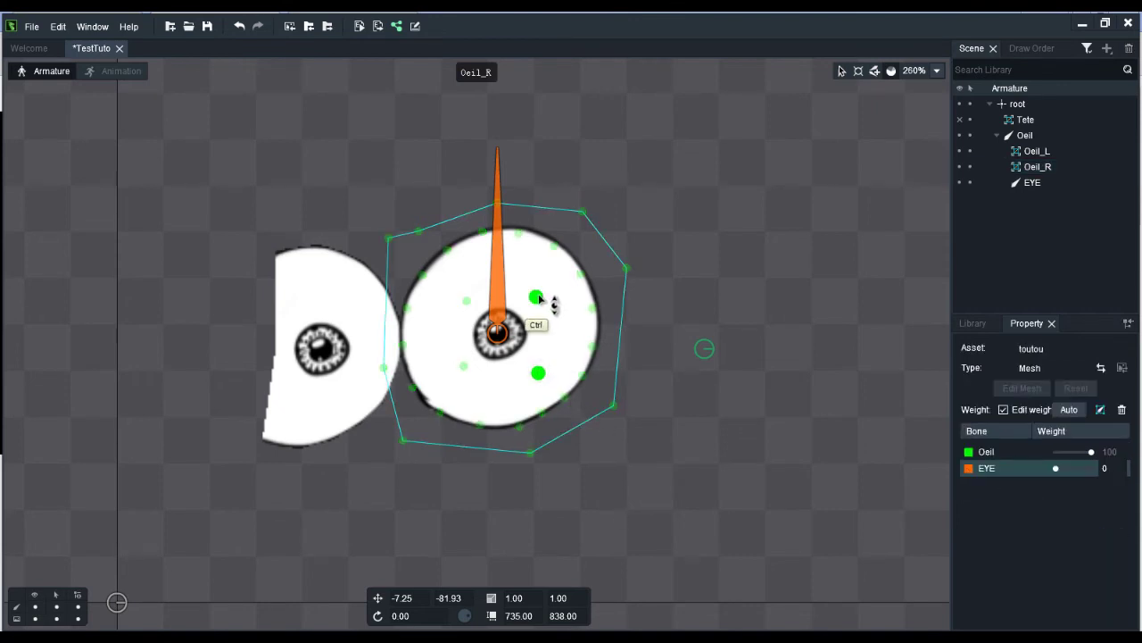
left_click(466, 299, "ctrl")
left_click(463, 365, "ctrl")
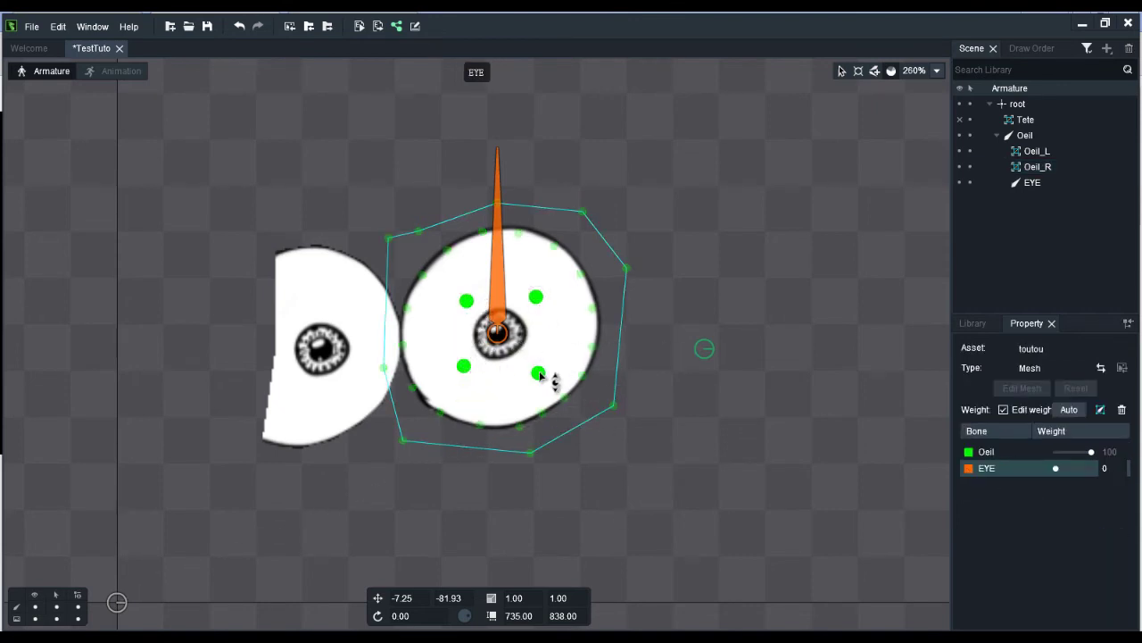
left_click_drag(539, 373, 565, 60)
left_click_drag(539, 277, 544, 184)
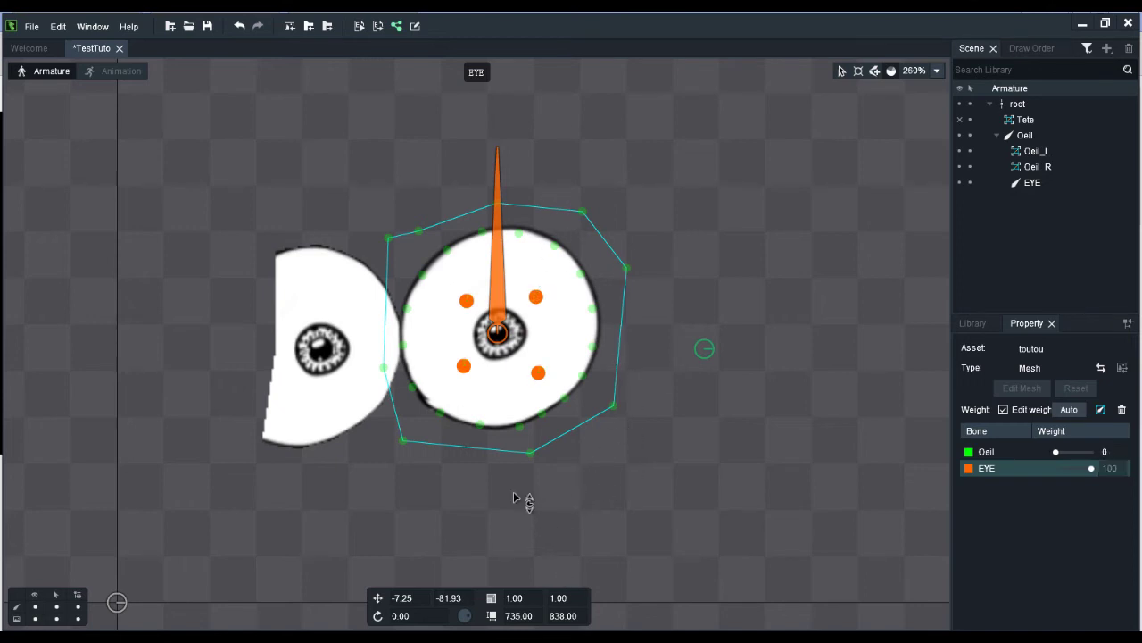
Raise the EYE bone's weight to about 81 on the five inner mesh points around the Oeil_L pupil.
left_click(341, 389)
left_click(348, 398)
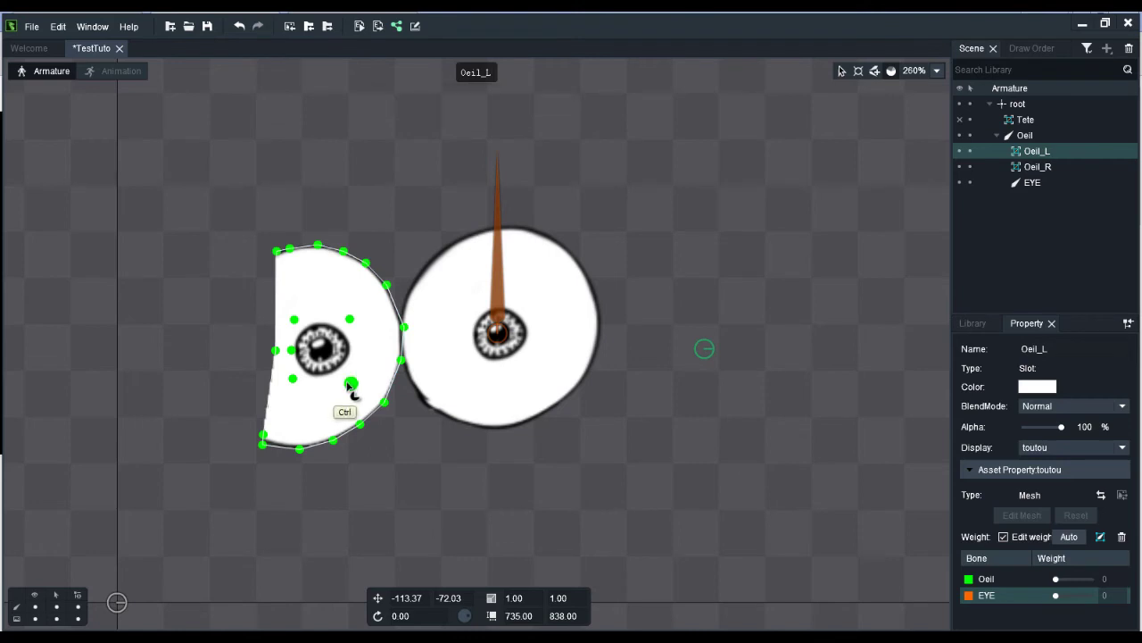
left_click(349, 383)
left_click(292, 379, "ctrl")
left_click(293, 350, "ctrl")
left_click(294, 319, "ctrl")
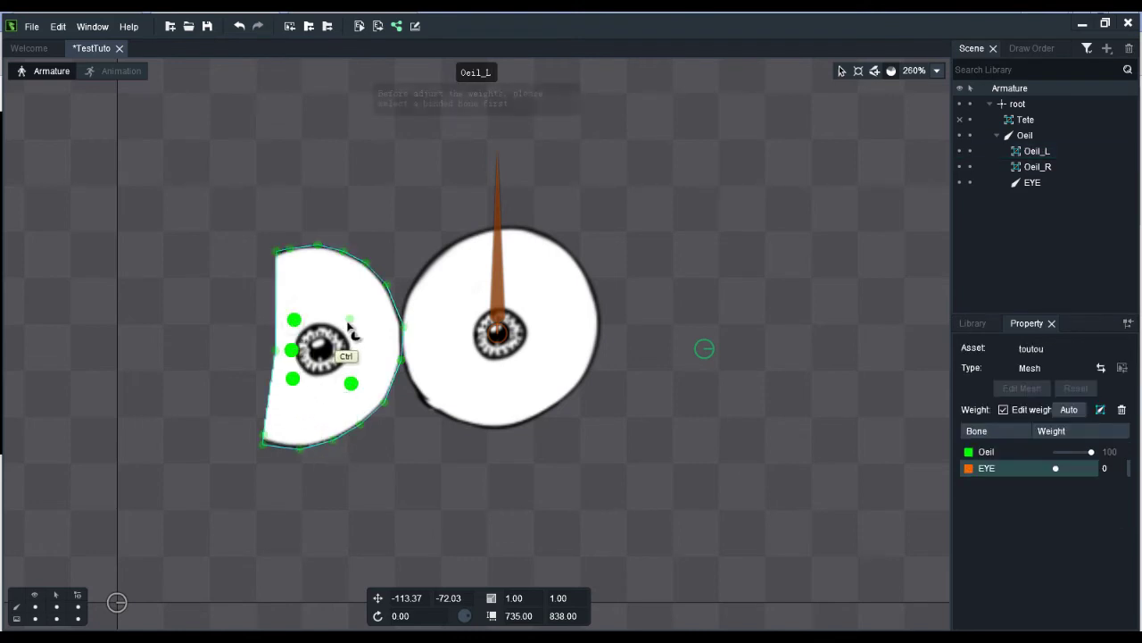
left_click(349, 318, "ctrl")
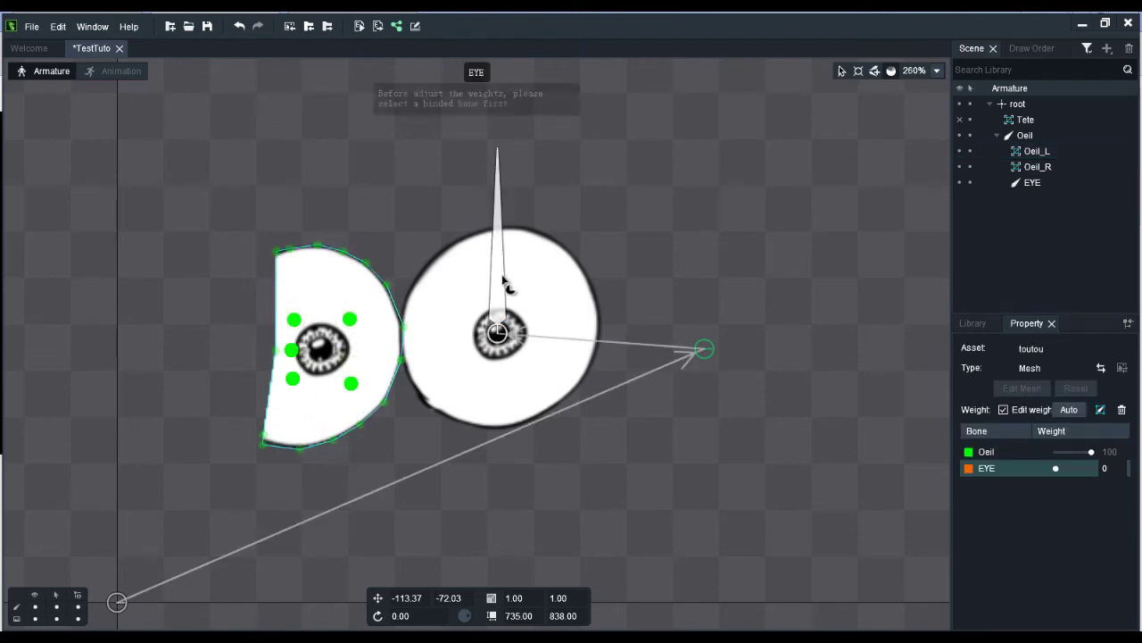
left_click(504, 282)
left_click_drag(353, 384, 356, 215)
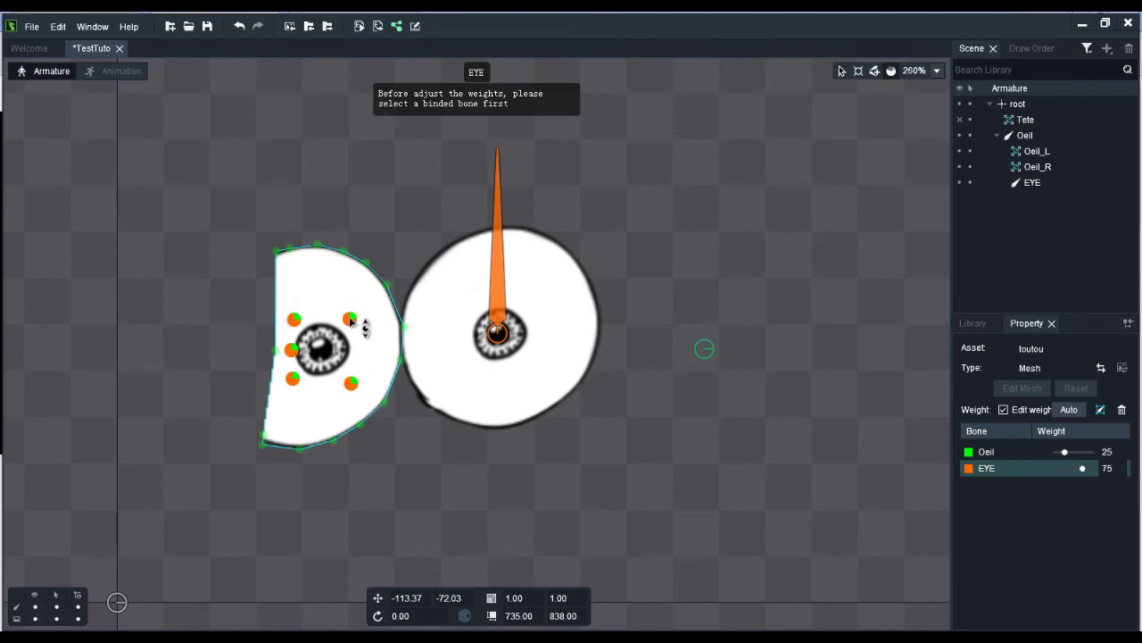
left_click_drag(378, 327, 370, 234)
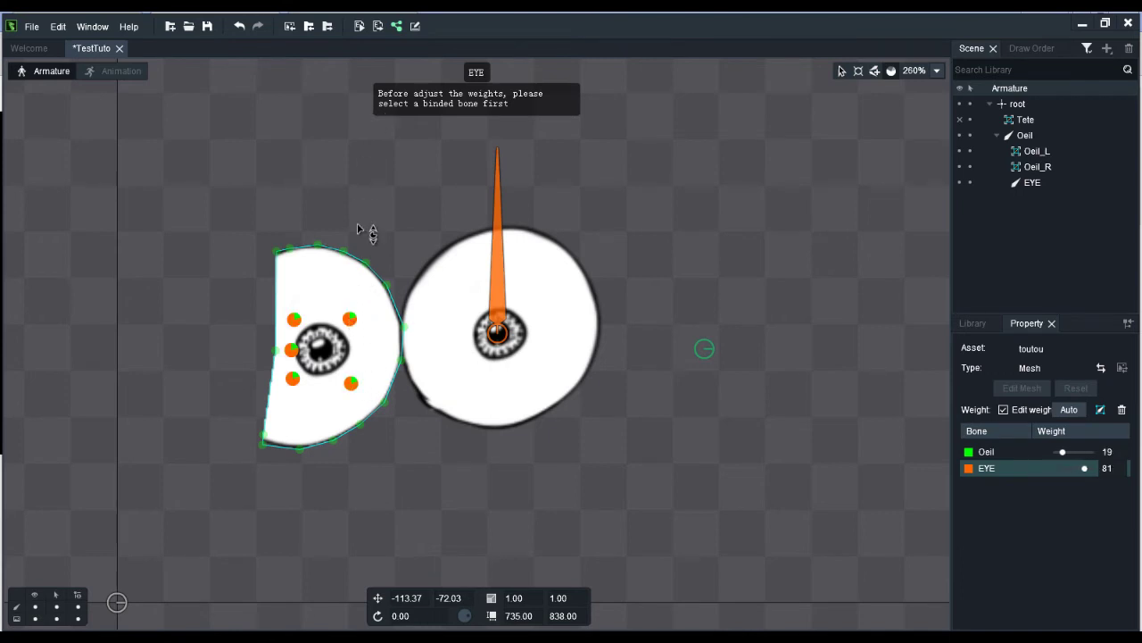
left_click(692, 427)
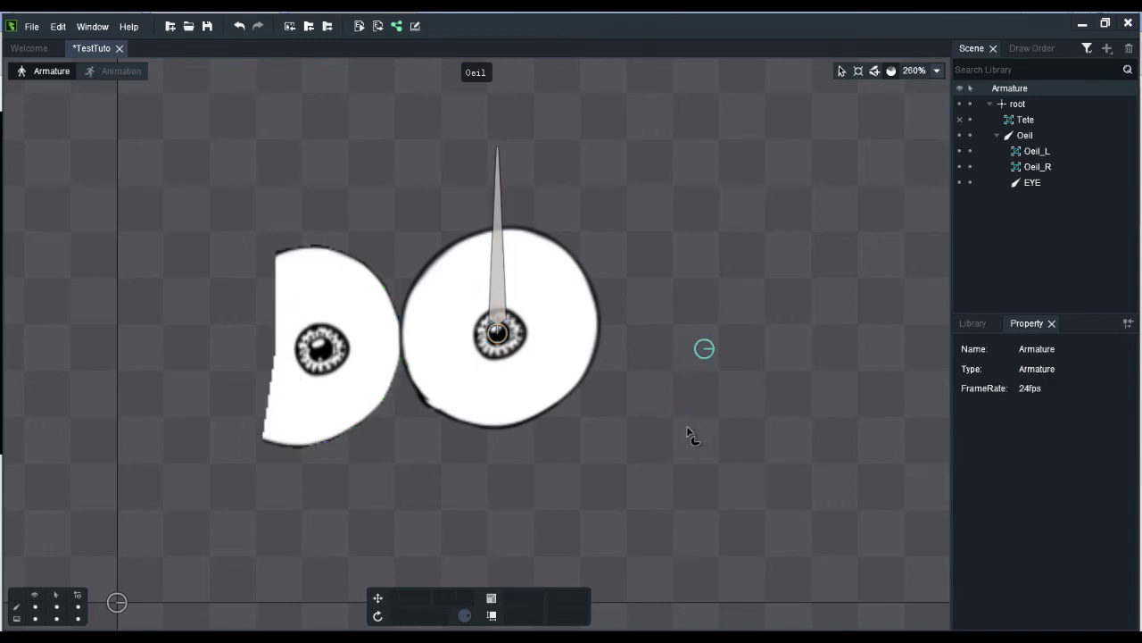
Turn the Tete mesh's visibility back on and move the EYE bone to about X -119, Y -6 to shift both pupils.
left_click(1029, 184)
mouse_move(505, 279)
left_mouse_down()
mouse_move(533, 281)
mouse_move(491, 266)
mouse_move(535, 274)
mouse_move(509, 248)
mouse_move(534, 283)
mouse_move(535, 258)
mouse_move(487, 301)
mouse_move(494, 279)
mouse_move(516, 272)
mouse_move(393, 267)
mouse_move(663, 283)
mouse_move(539, 270)
mouse_move(537, 166)
mouse_move(526, 280)
mouse_move(499, 280)
left_mouse_up()
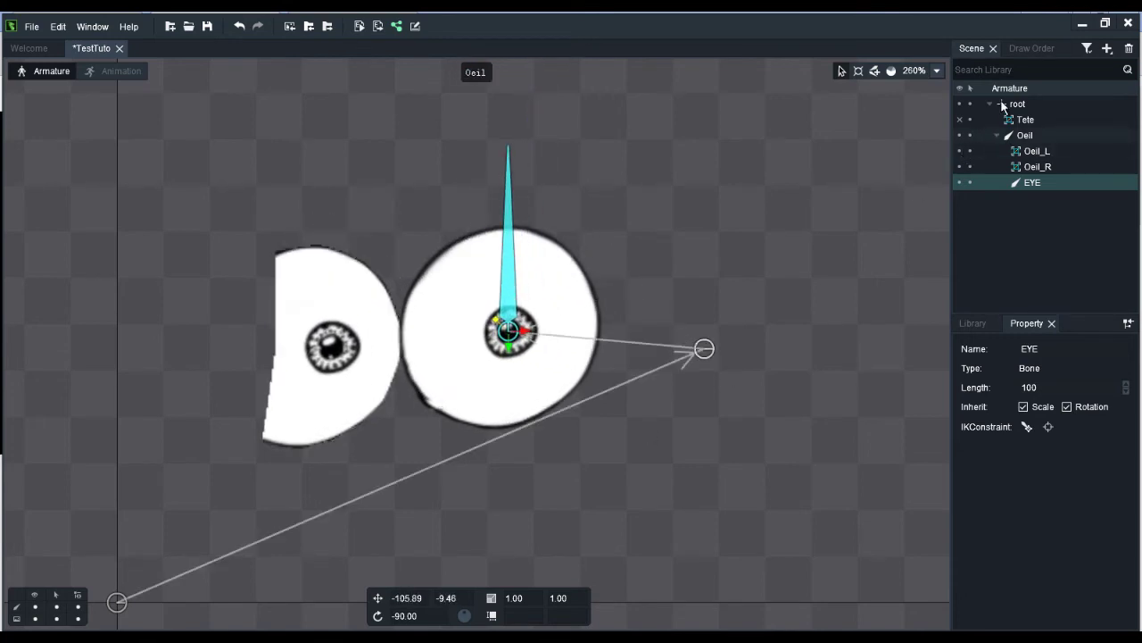
left_click(959, 118)
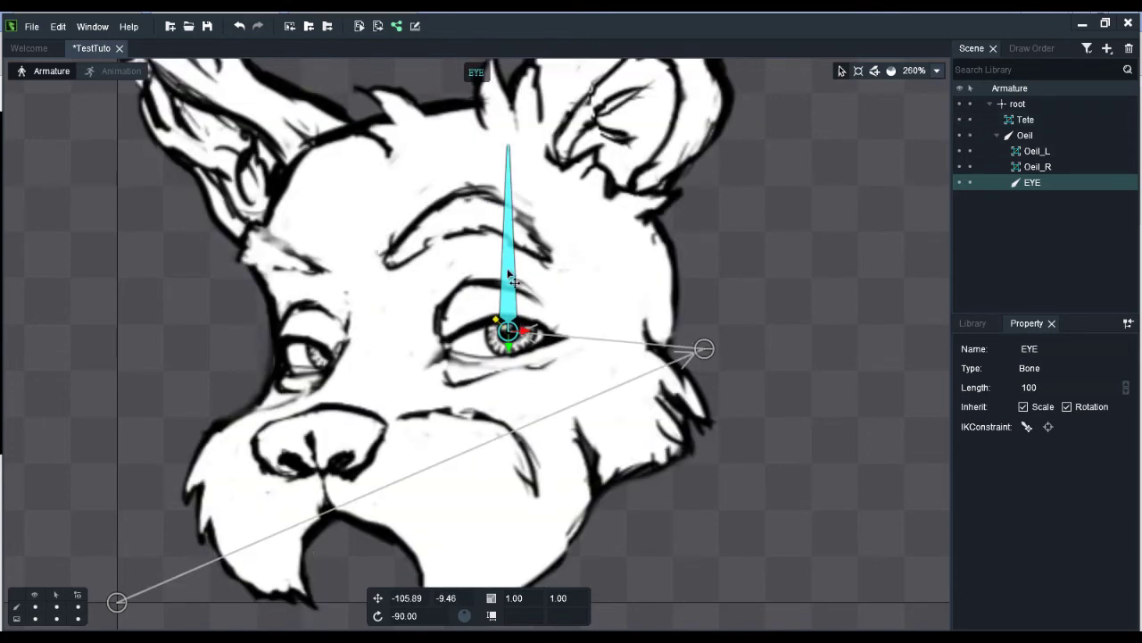
left_click_drag(510, 277, 483, 285)
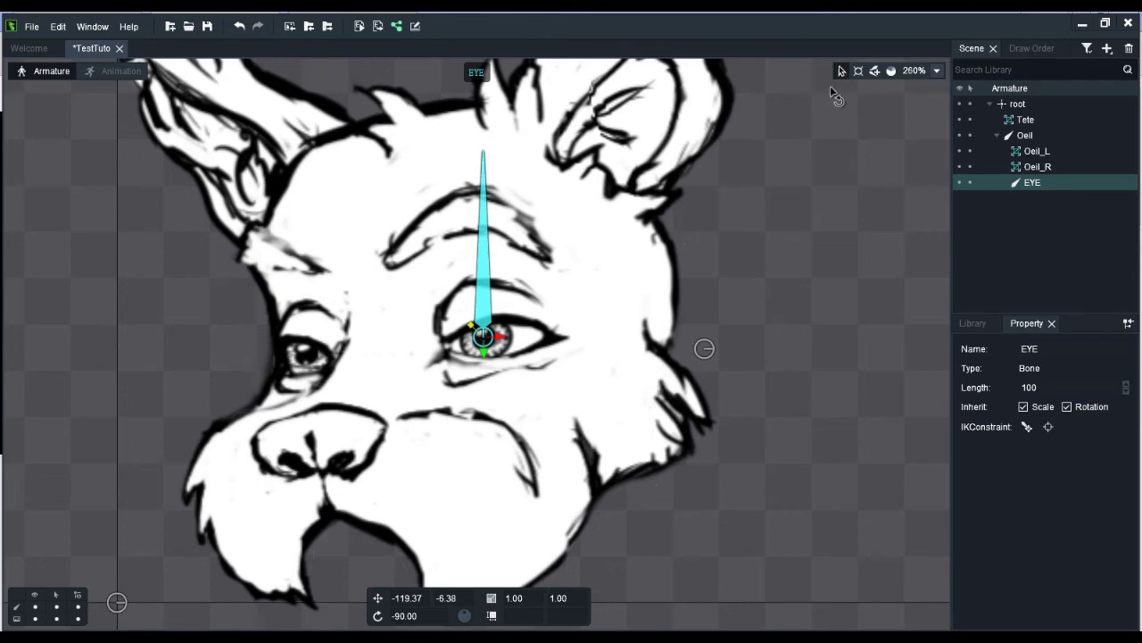
Add a new bone under root and rename it Tete.
left_click(676, 311)
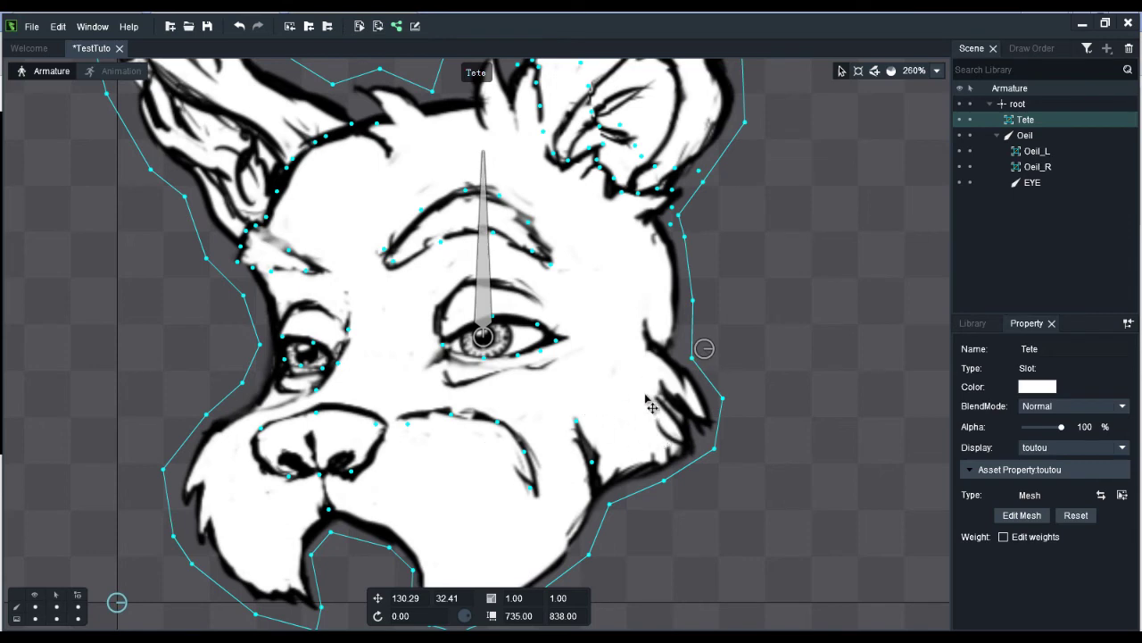
left_click(1019, 106)
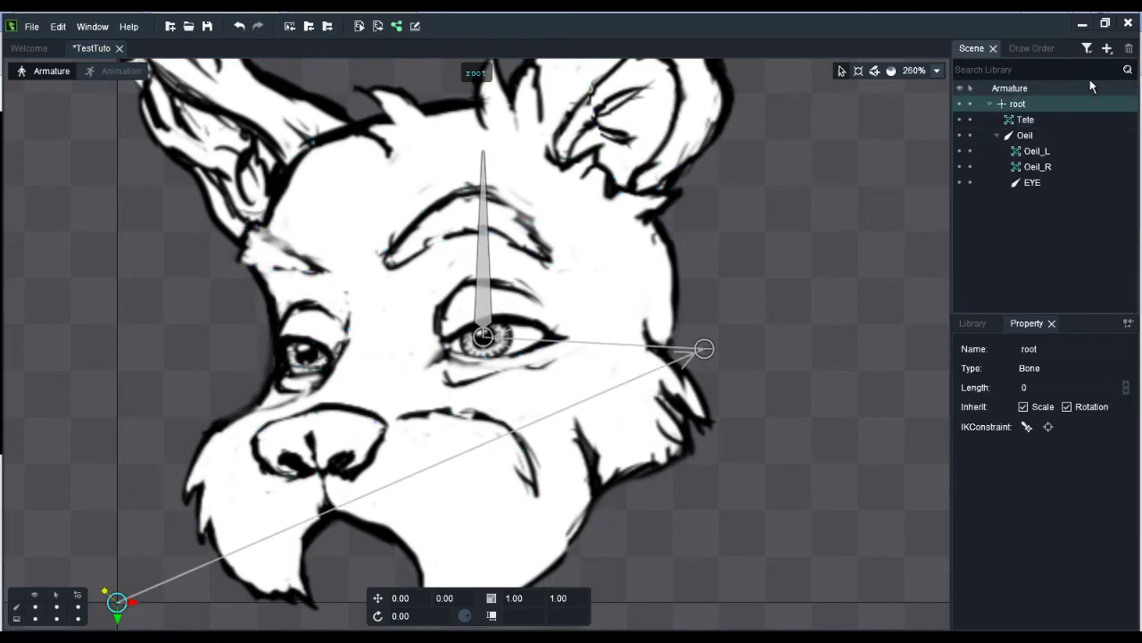
left_click(1106, 48)
left_click(1108, 81)
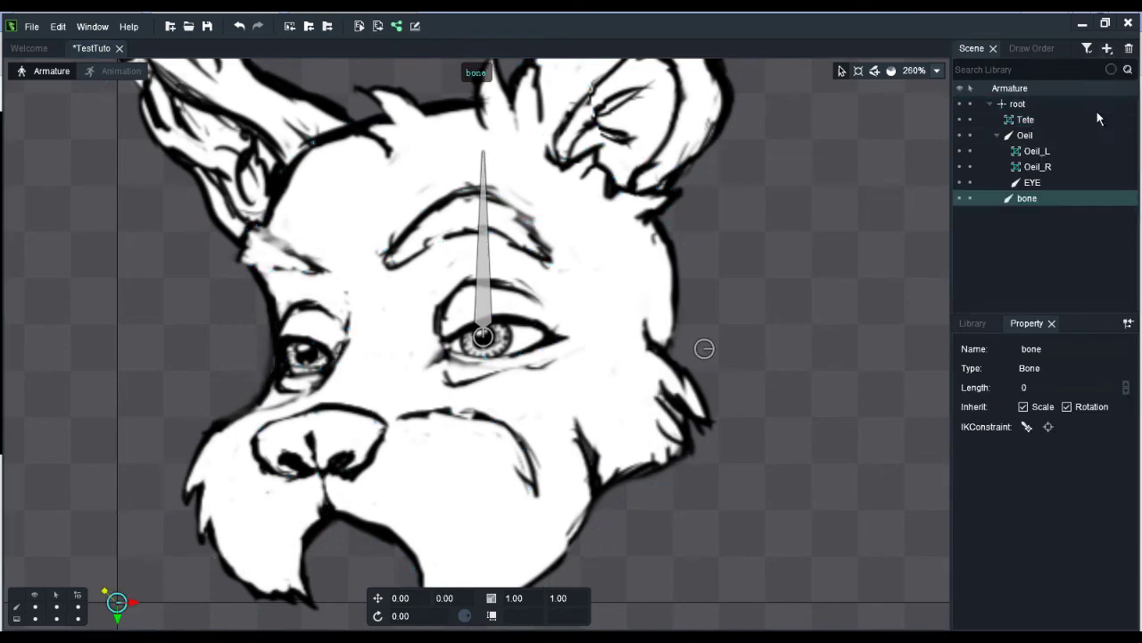
double_click(1028, 200)
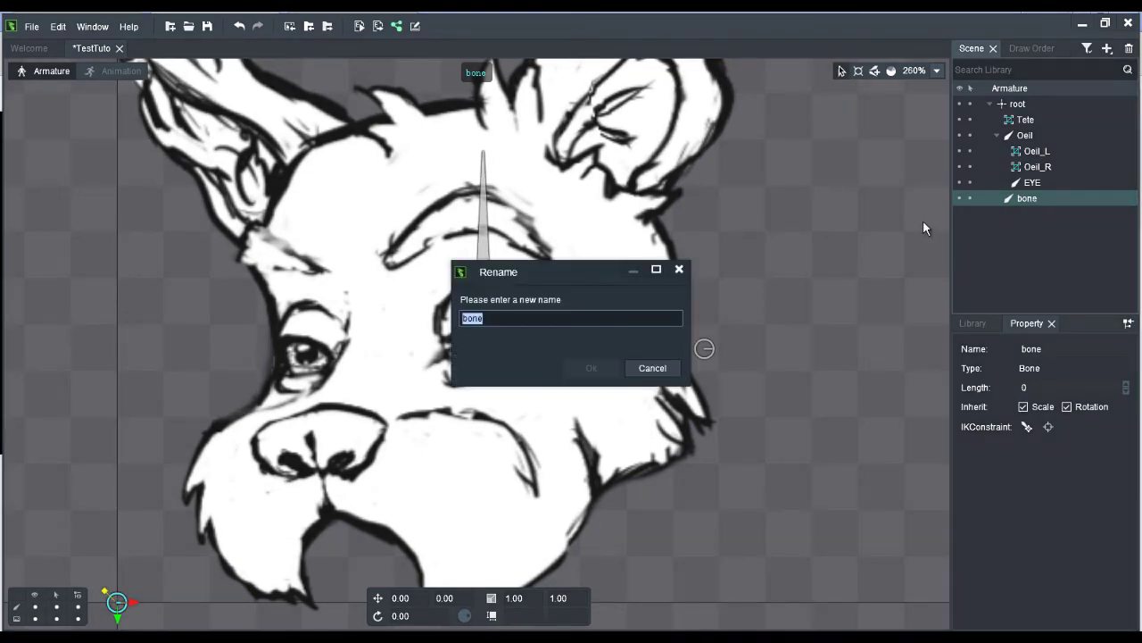
type("Tete")
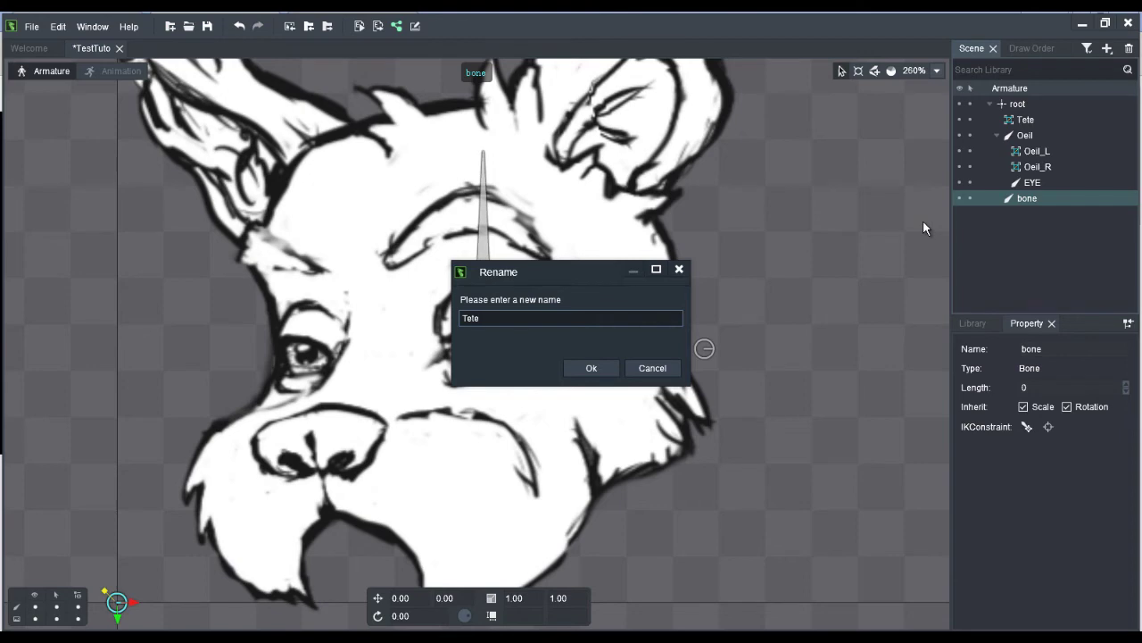
key("Return")
Parent the Tete mesh to the Tete bone and enable weight editing on the mesh.
left_click_drag(1026, 119, 1031, 200)
left_click(1025, 182)
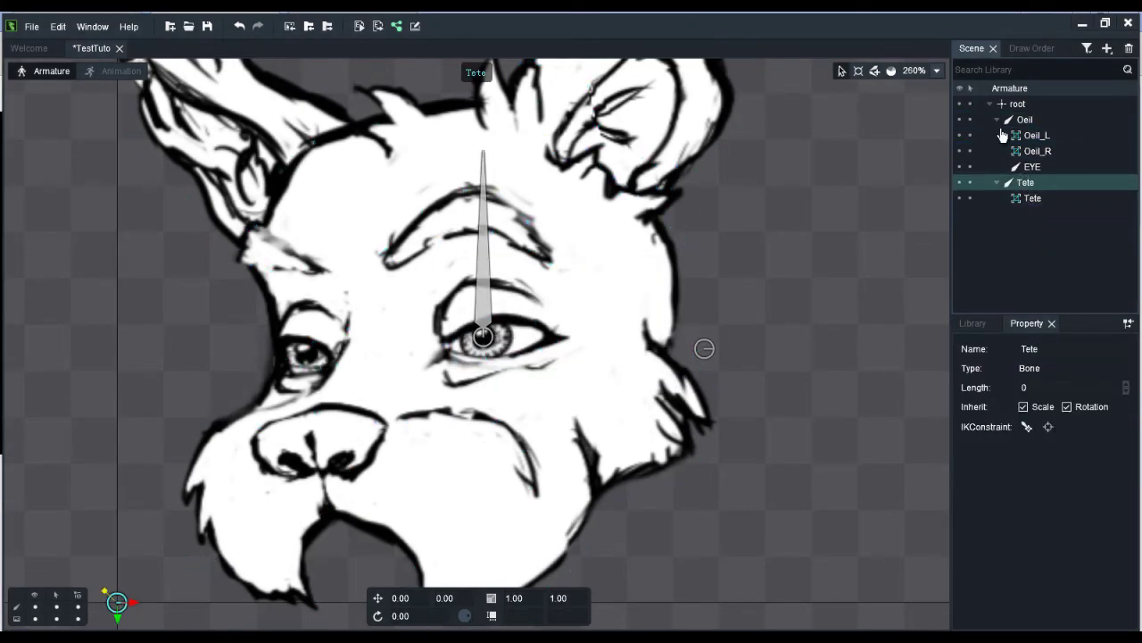
left_click(998, 120)
left_click(1031, 151)
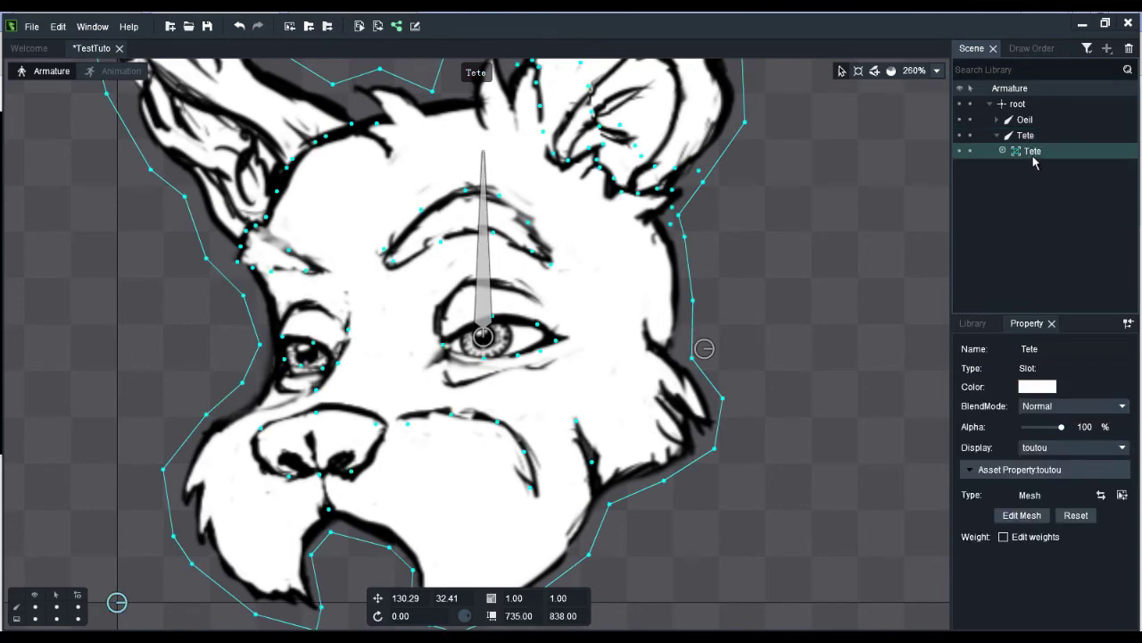
left_click(1046, 543)
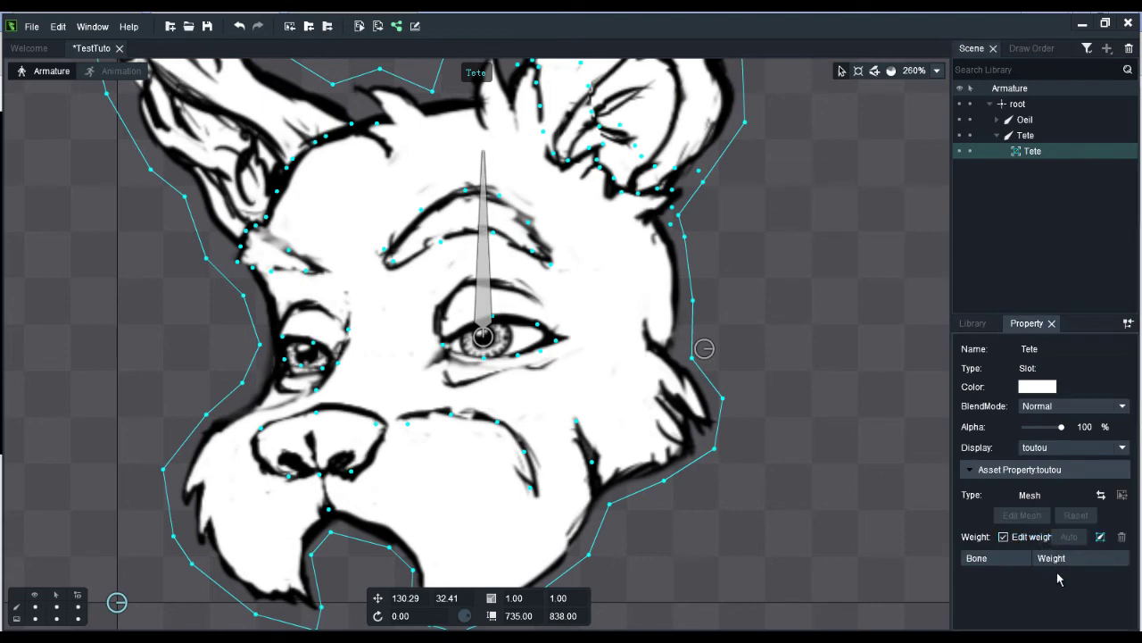
left_click(1102, 539)
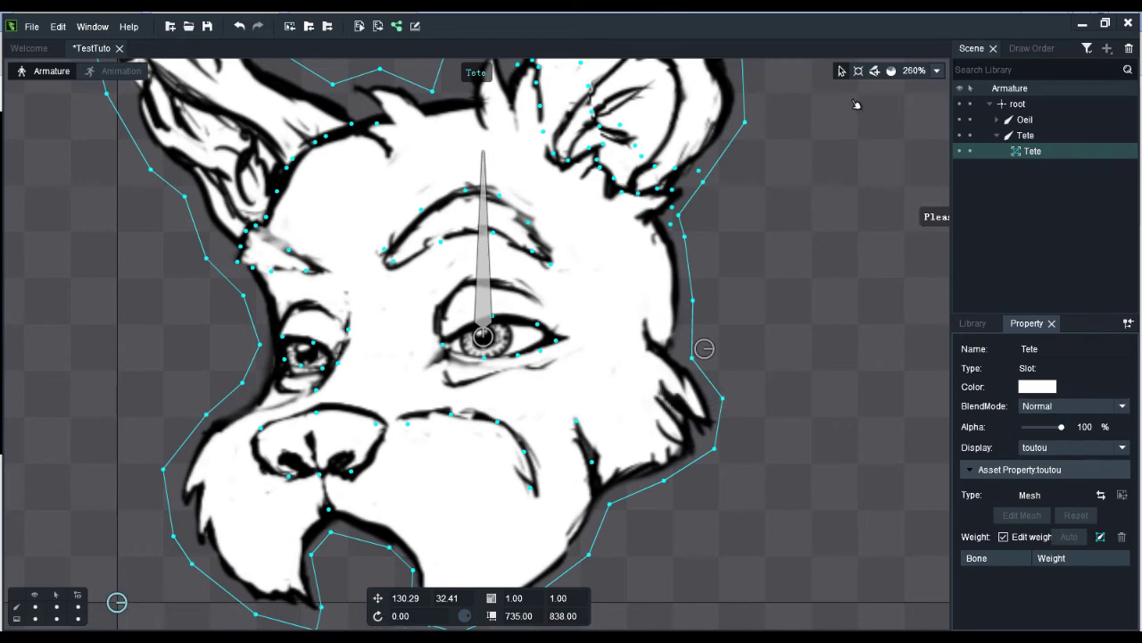
left_click(851, 366)
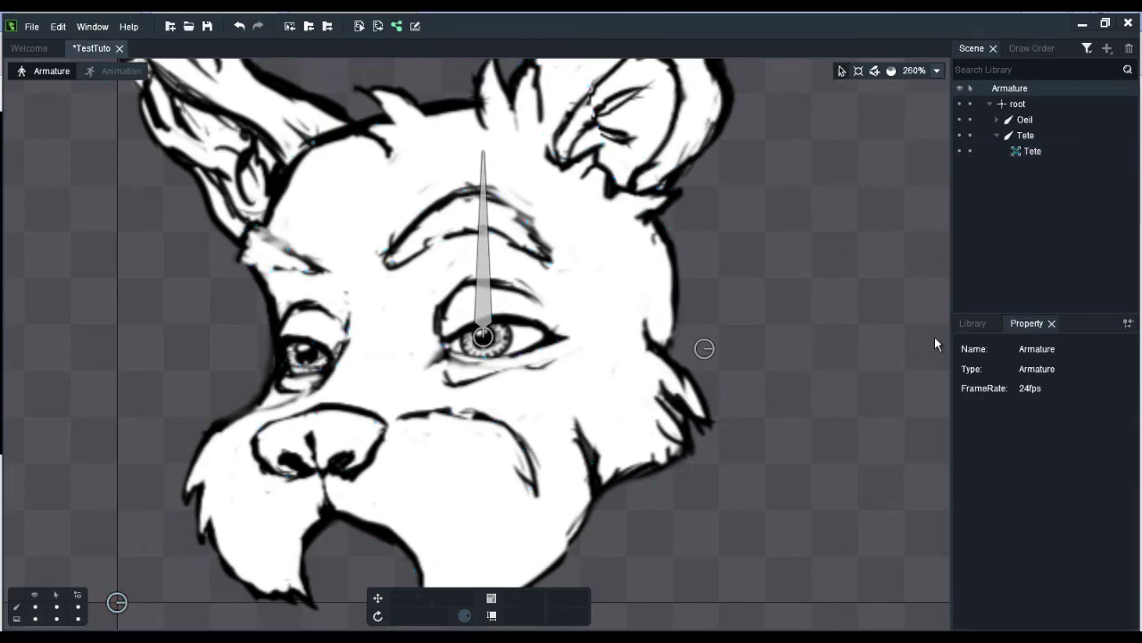
Set the Tete bone's length to 100.
left_click(1031, 138)
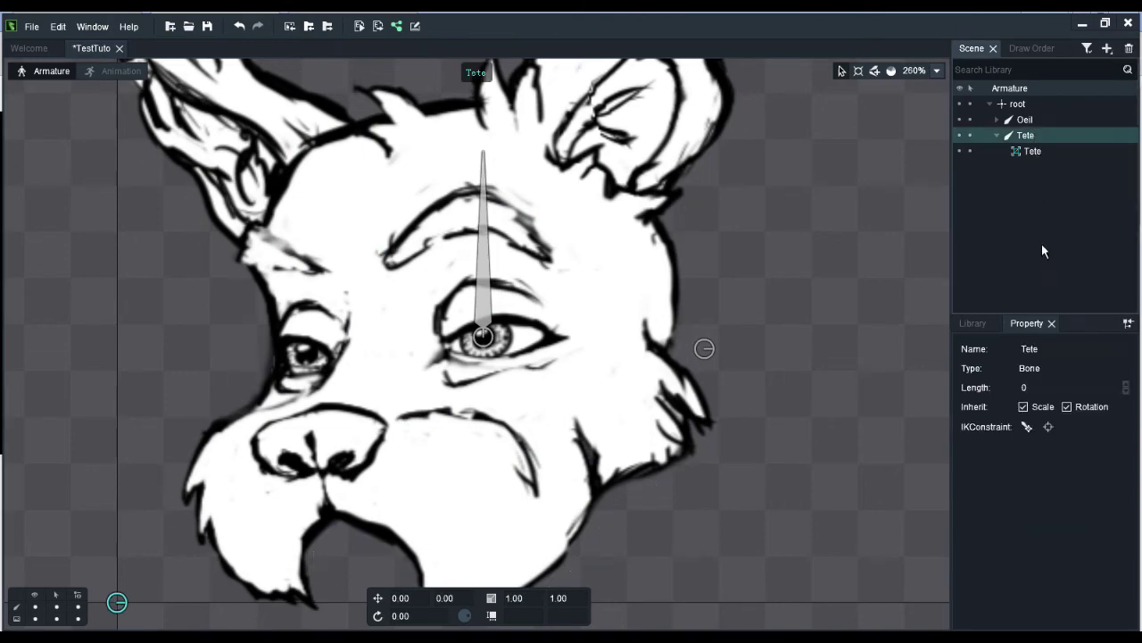
left_click(1035, 386)
type("100")
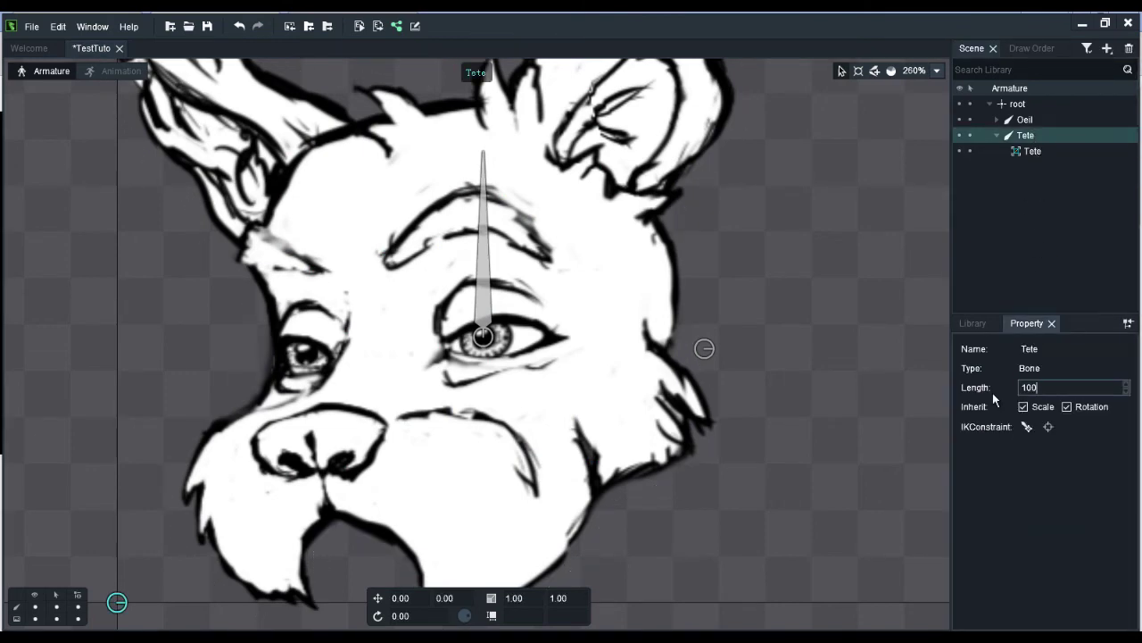
key("Return")
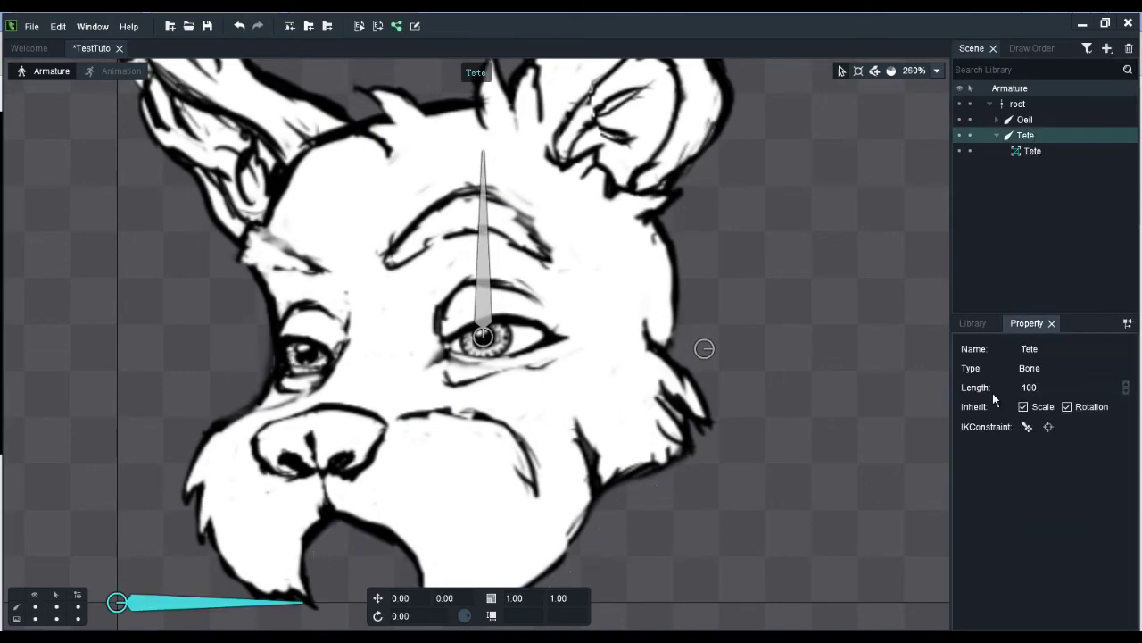
Try rotating the Tete bone to -90 with the head mesh parented to it, and undo the rotation.
left_click(413, 621)
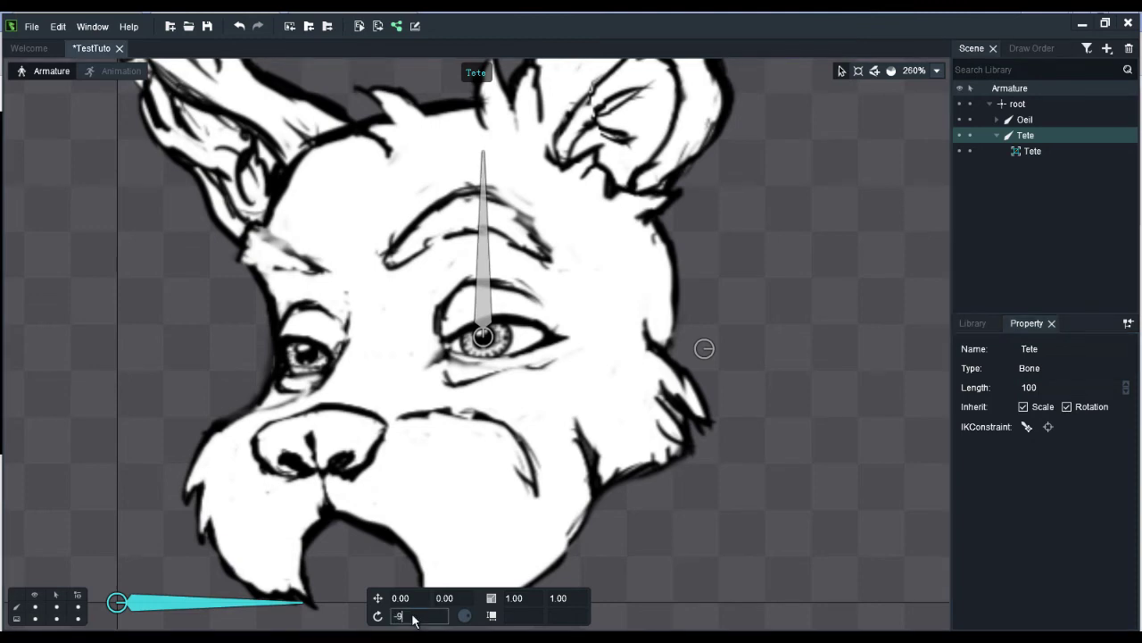
key("Return")
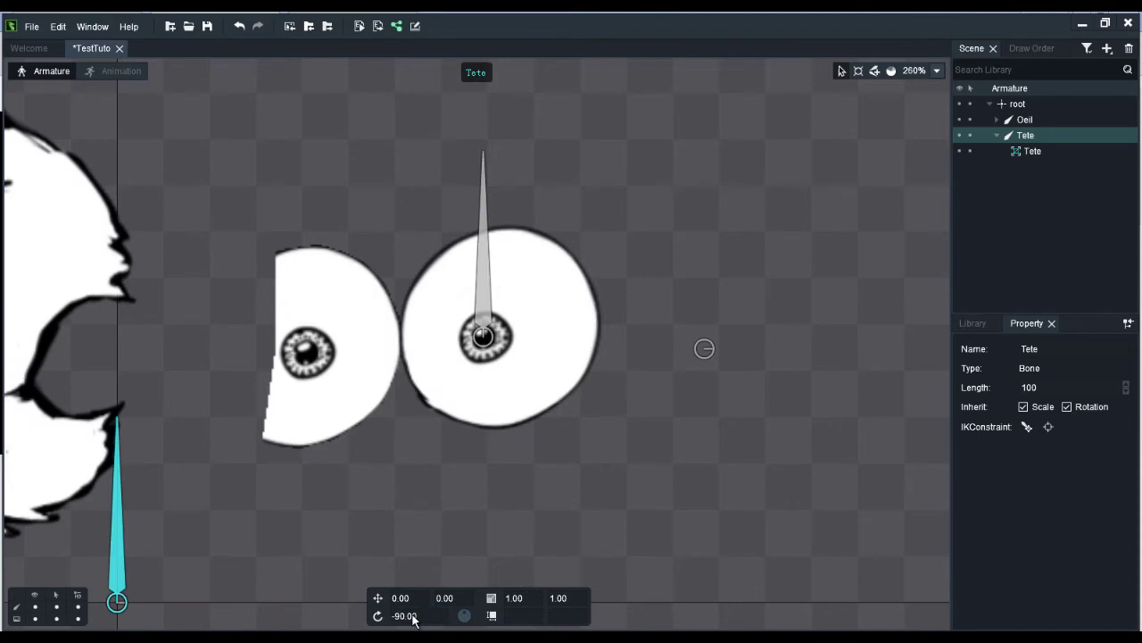
key("ctrl+z")
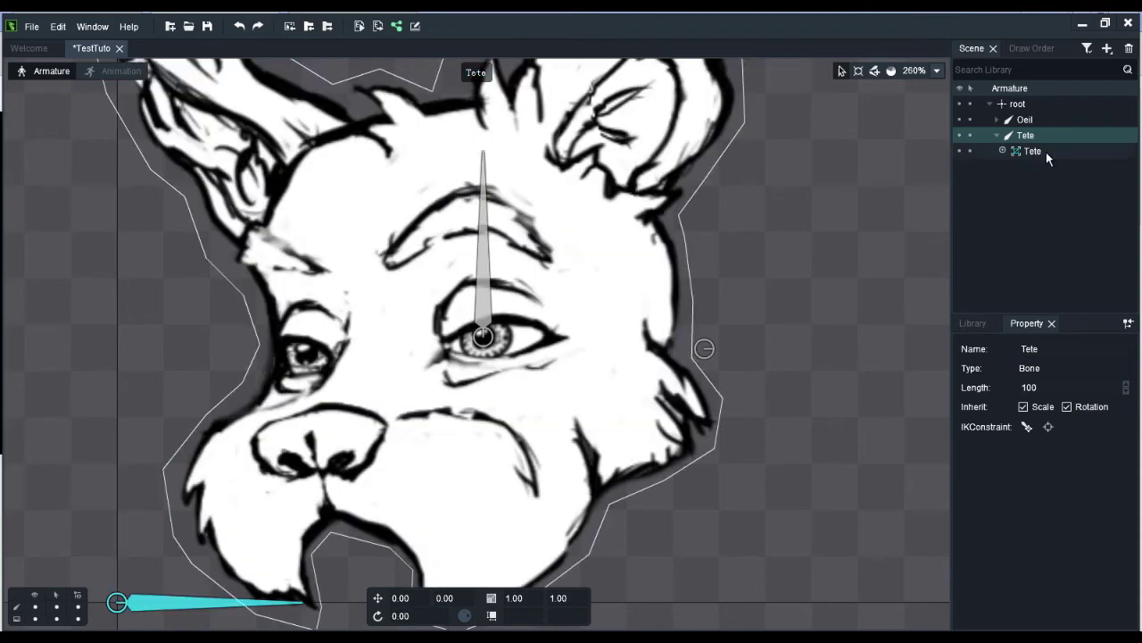
Move the Tete mesh back directly under root and set the Tete bone's rotation to -90.
left_click_drag(1035, 152, 1050, 106)
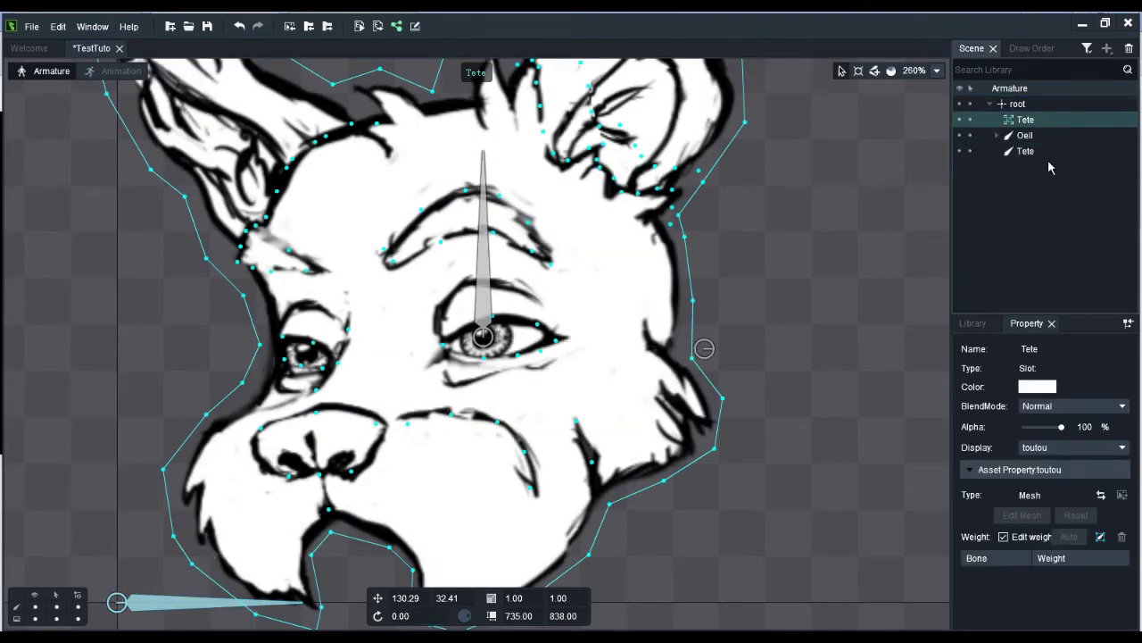
left_click(1038, 152)
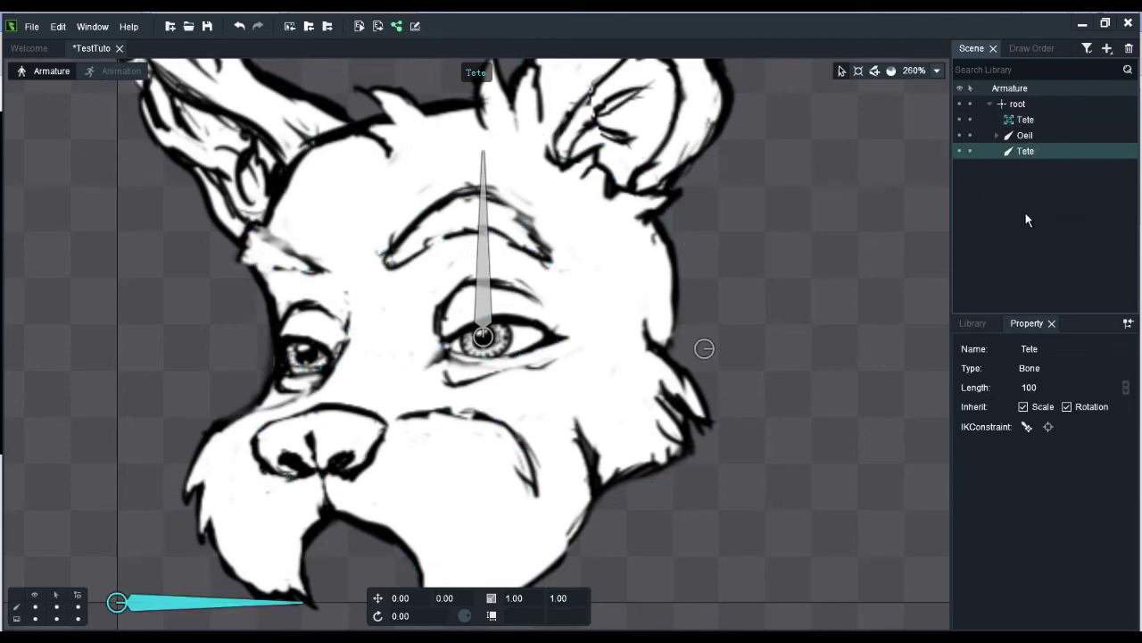
left_click_drag(401, 616, 404, 616)
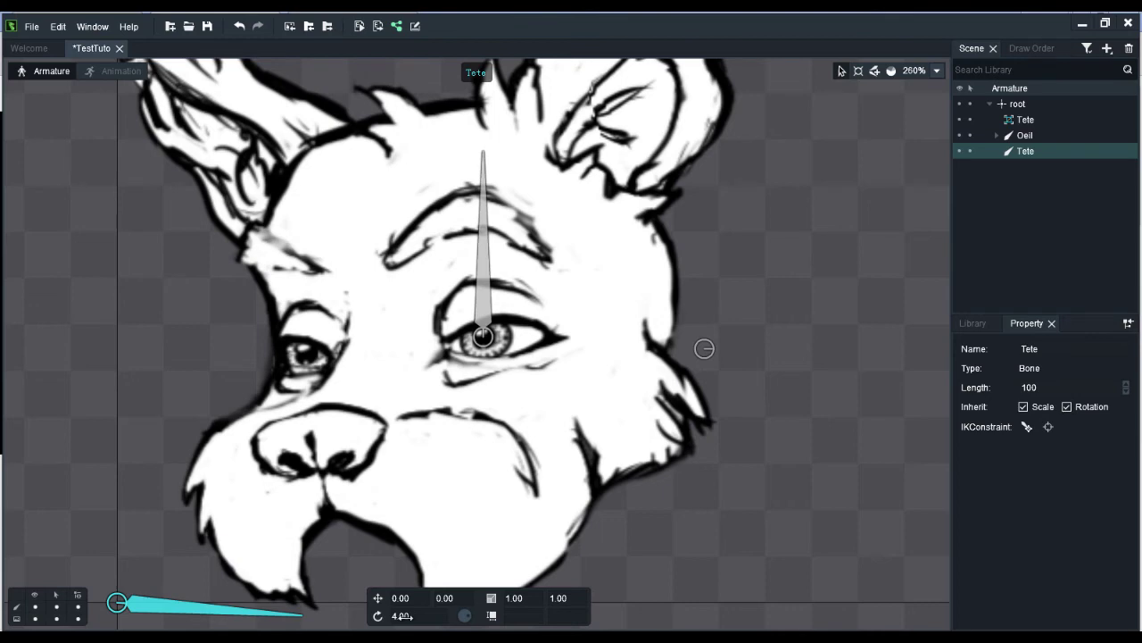
left_click(408, 618)
type("4")
type("90")
key("Return")
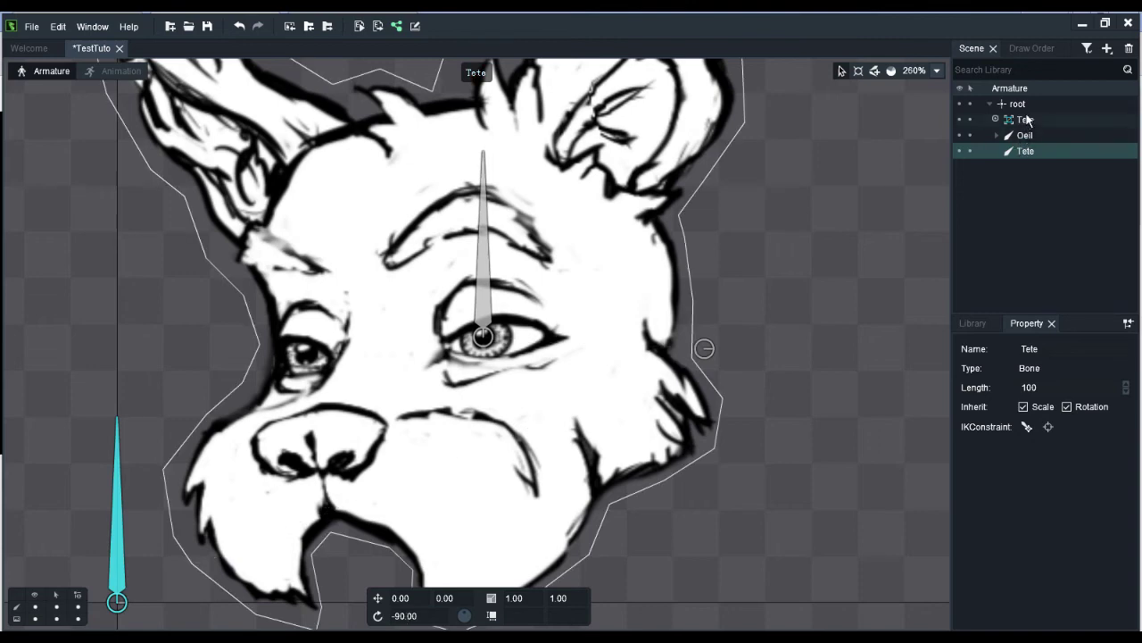
Move the Tete bone alone onto the dog's forehead, at about X 148, Y -223.
left_click_drag(1026, 120, 1014, 167)
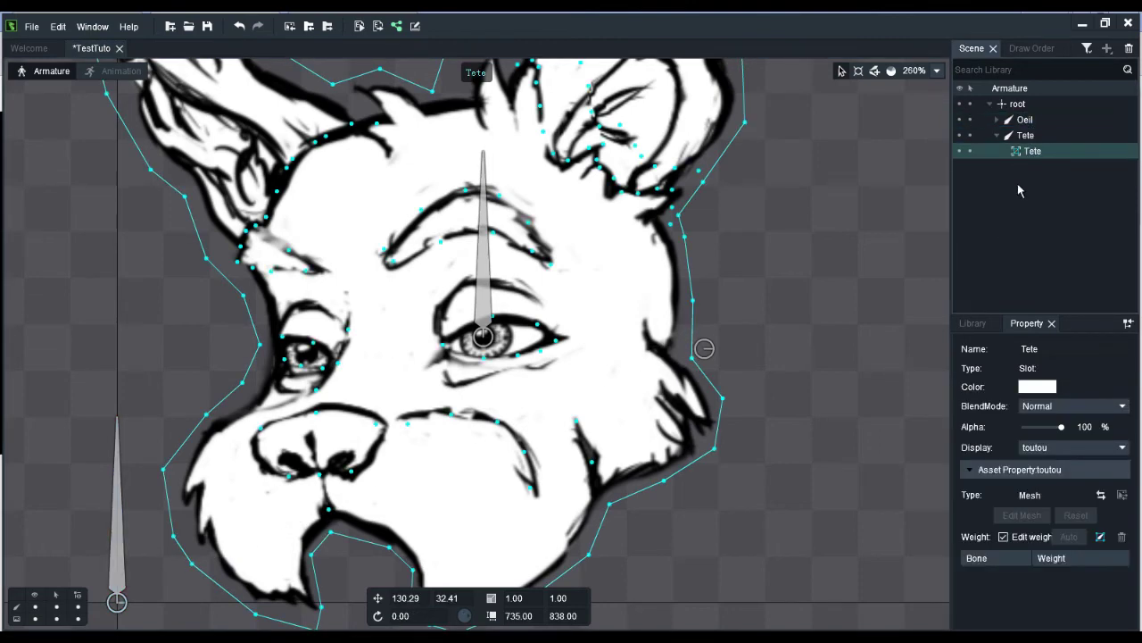
key("ctrl+z")
left_click(1027, 154)
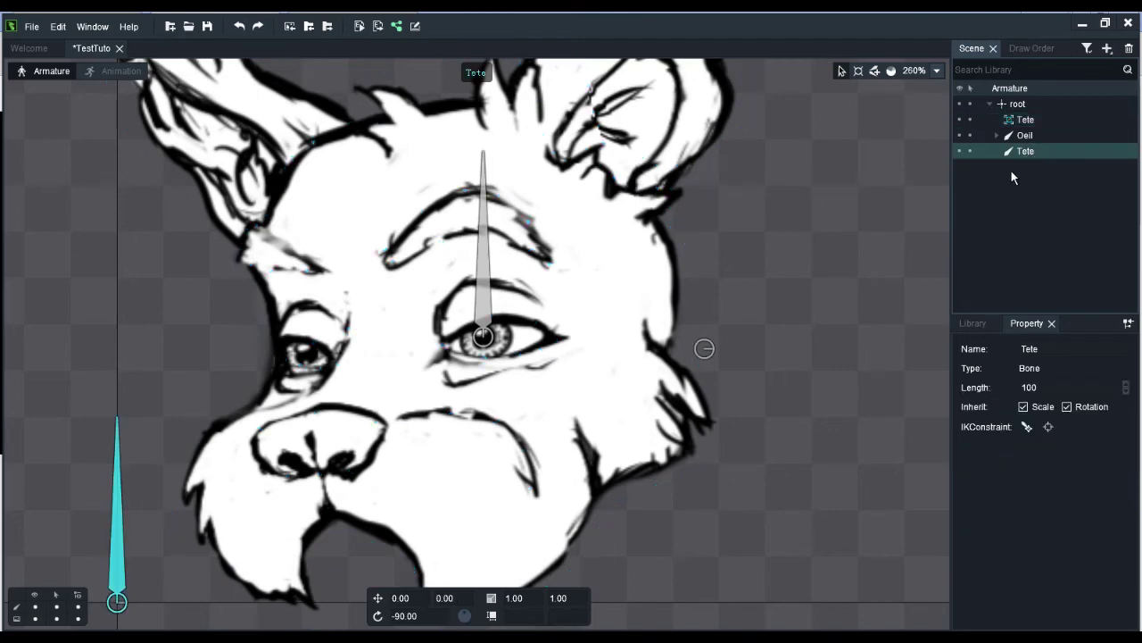
left_click_drag(125, 561, 399, 148)
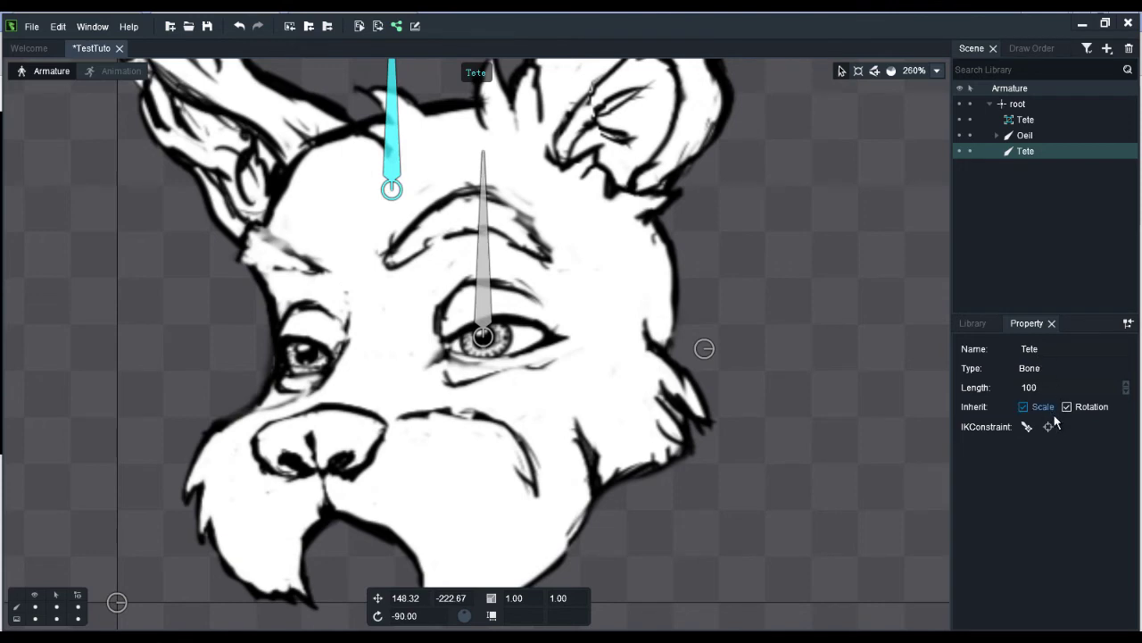
Set the Tete bone's length to 0 and parent the Tete mesh to it.
left_click_drag(1042, 388, 980, 410)
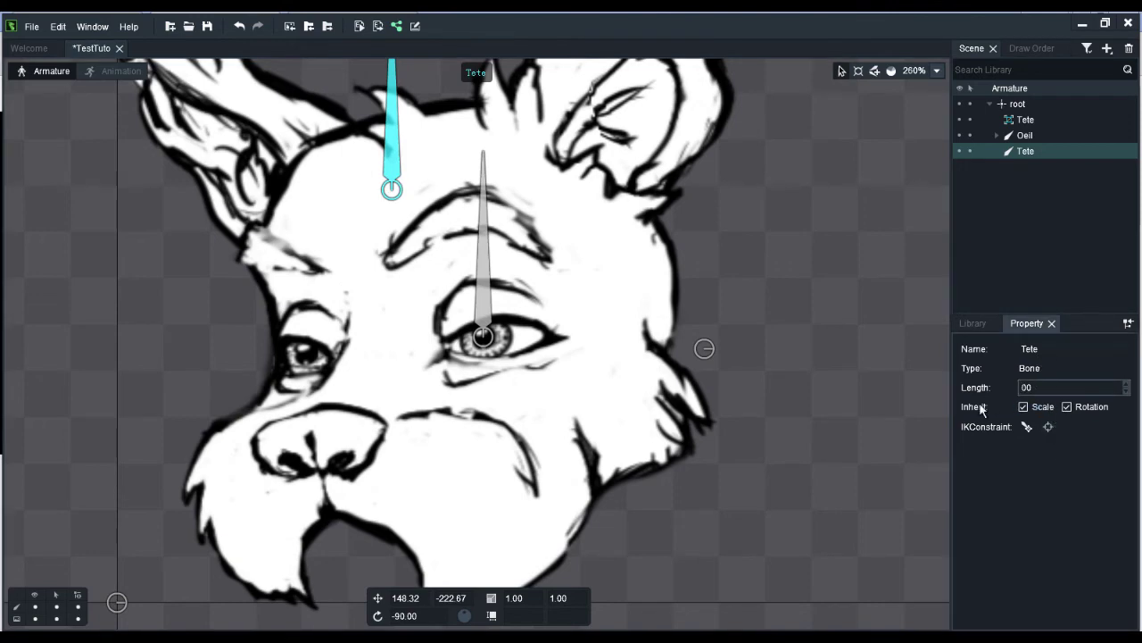
key("Return")
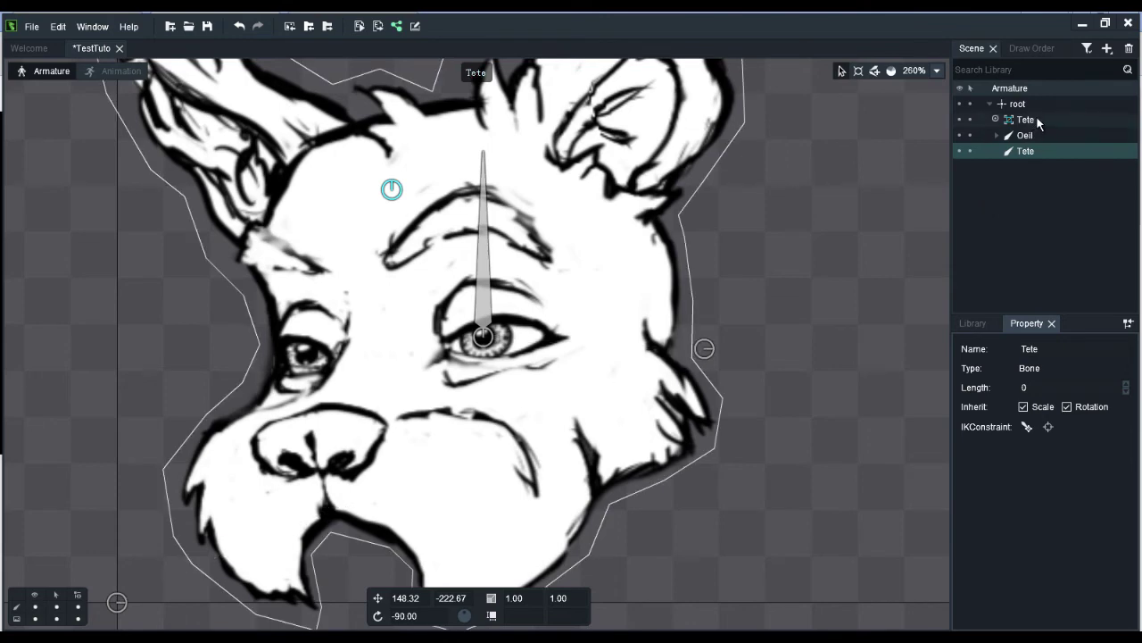
left_click_drag(1038, 122, 1034, 166)
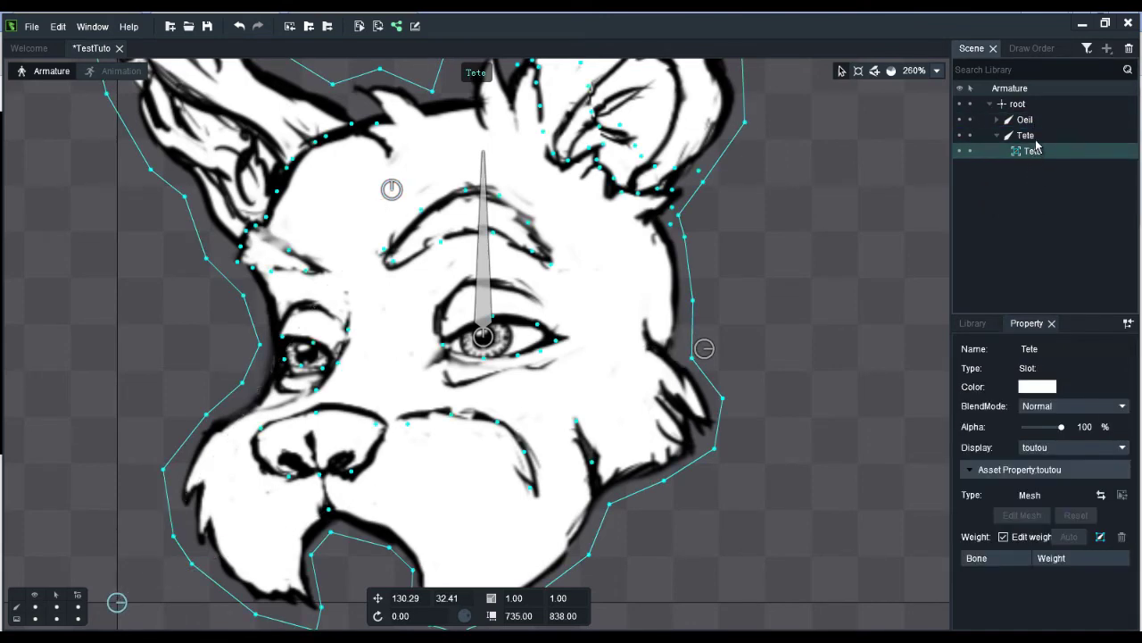
Bind the Tete bone to the Tete head mesh and switch to the Weight tool.
left_click(1107, 541)
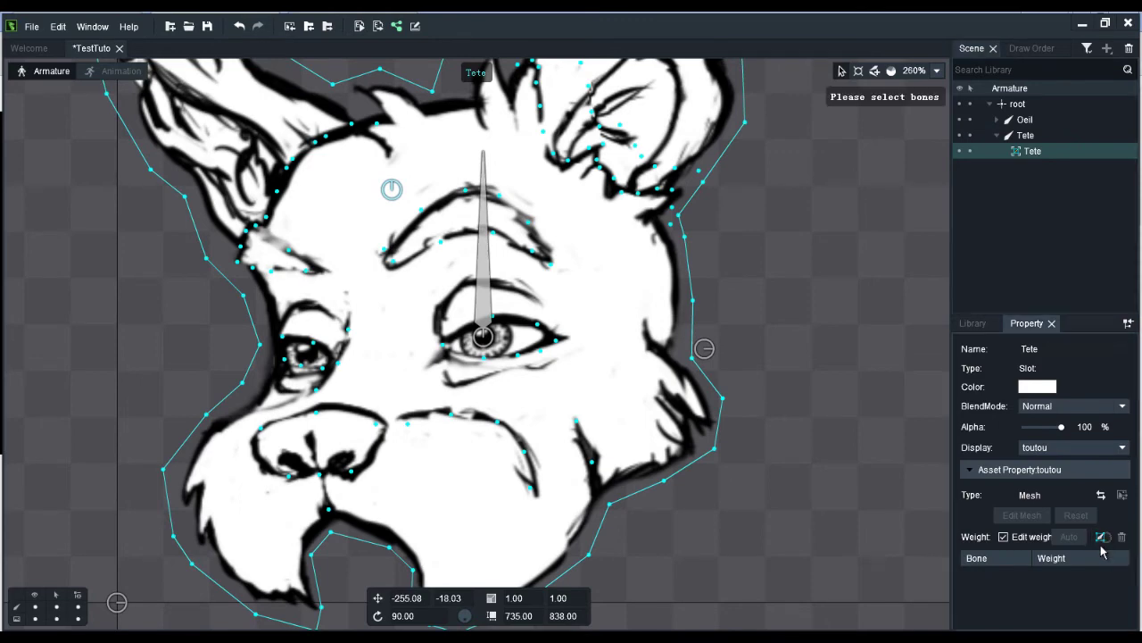
left_click(398, 188)
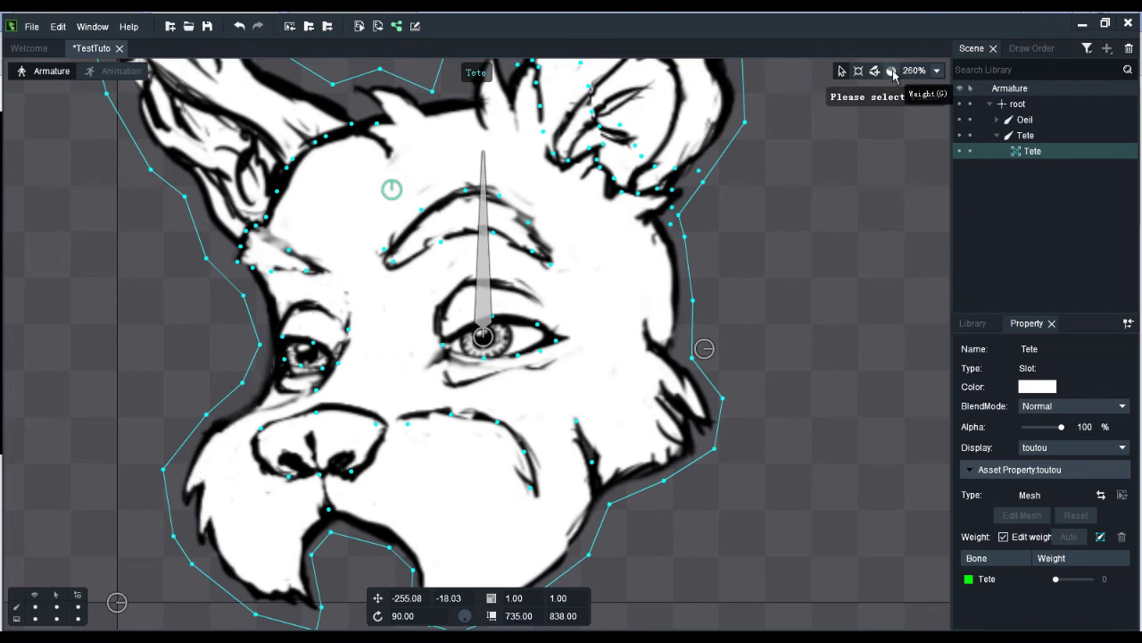
left_click(892, 72)
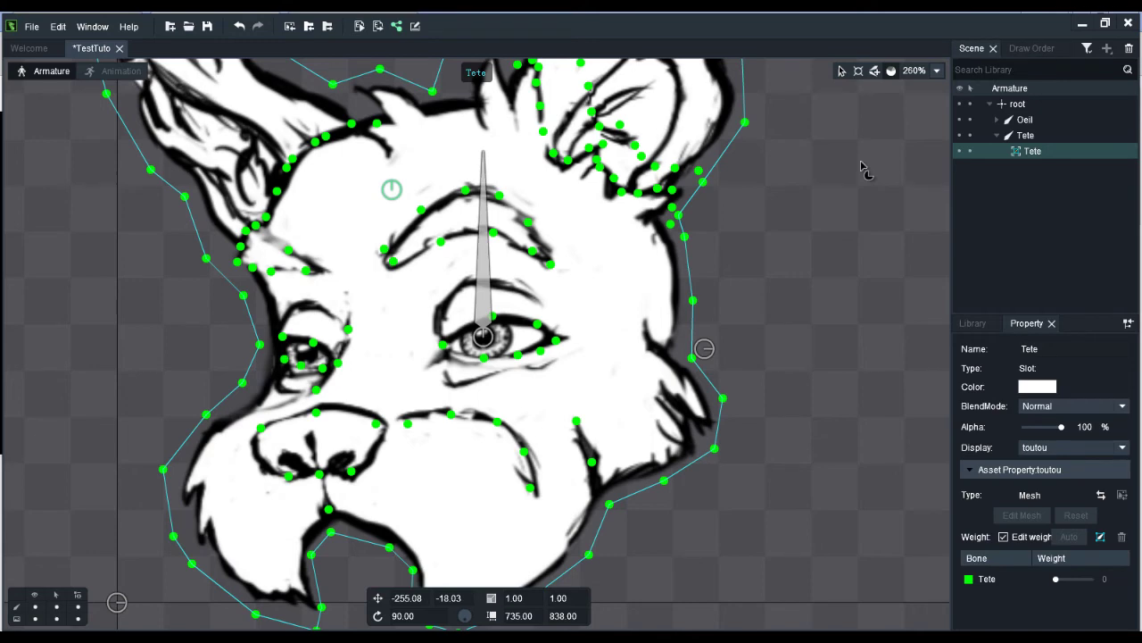
Add a new bone directly under root and rename it Pophier.
left_click(1033, 104)
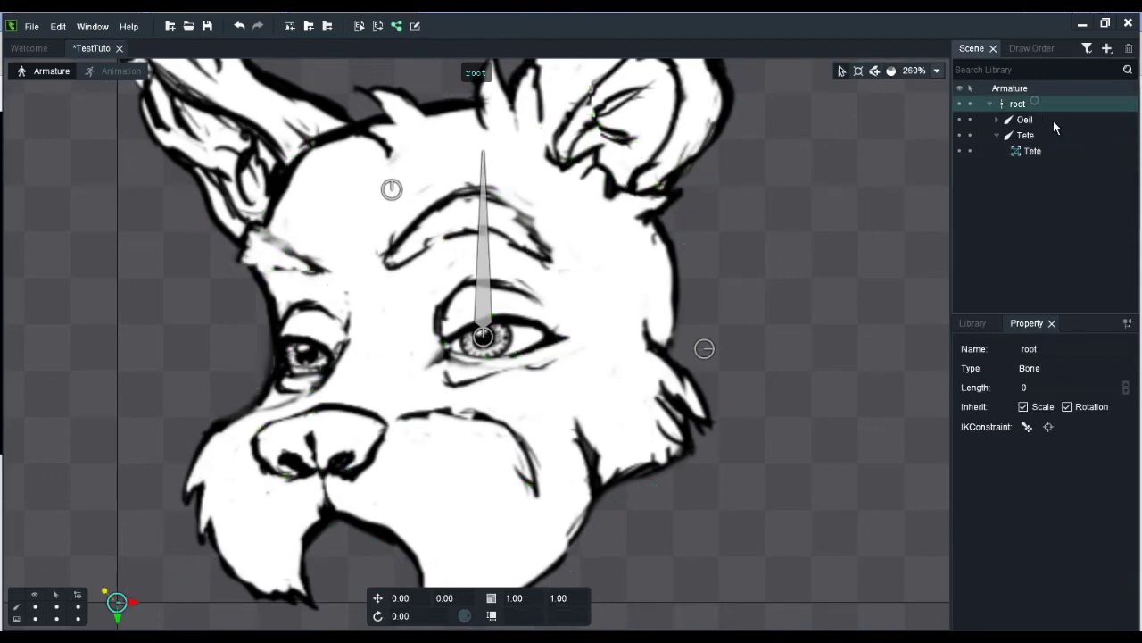
left_click(1107, 48)
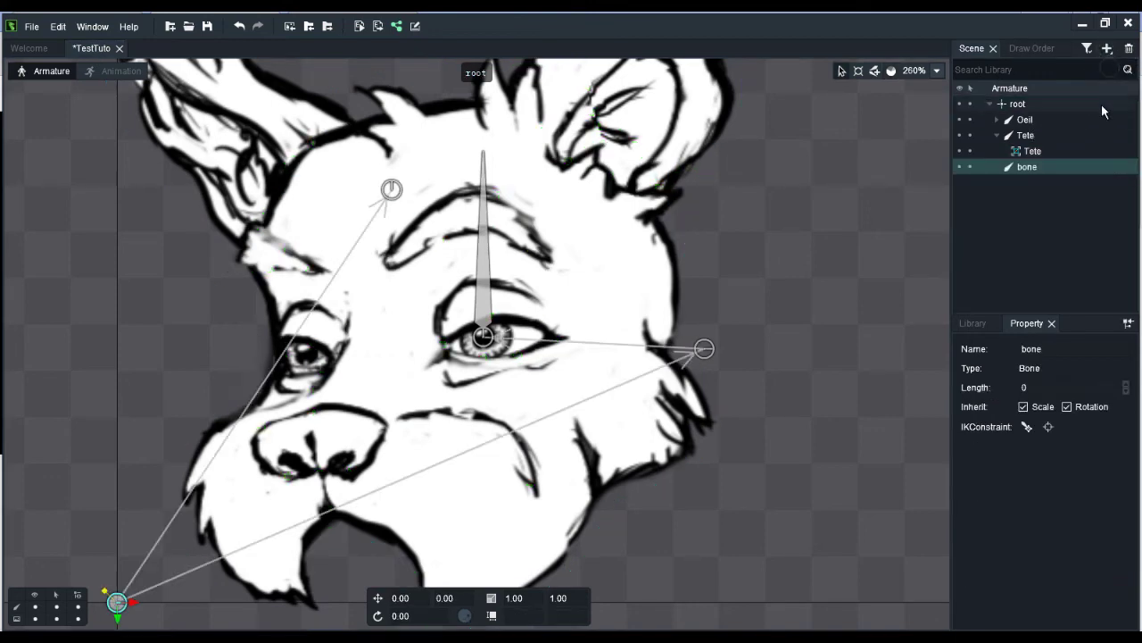
right_click(1008, 169)
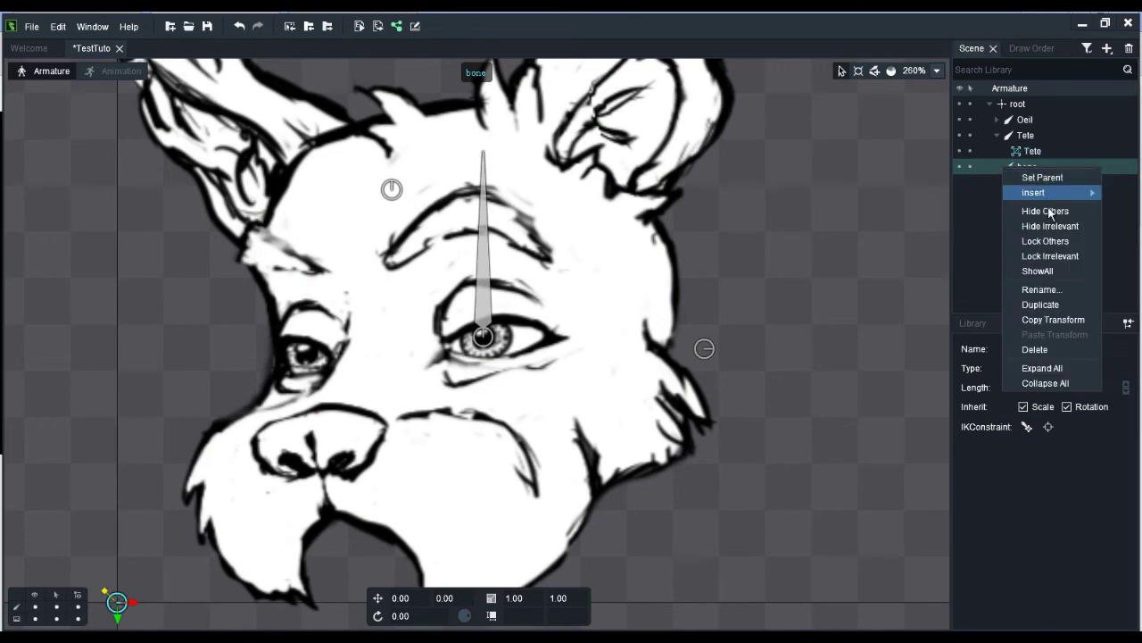
left_click(1041, 289)
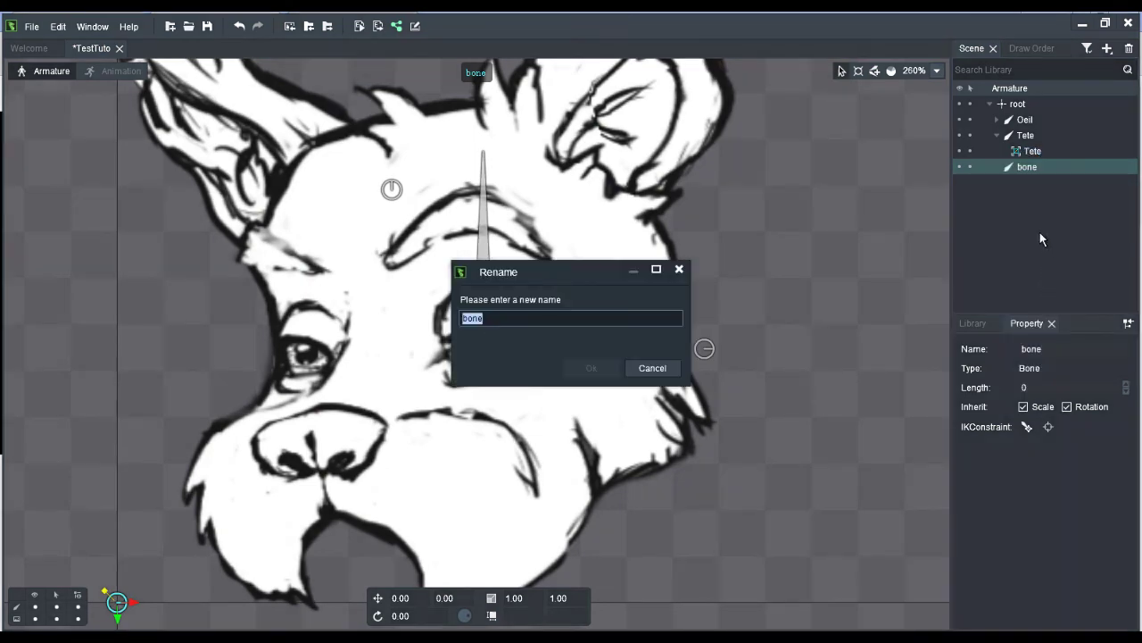
type("Pophier")
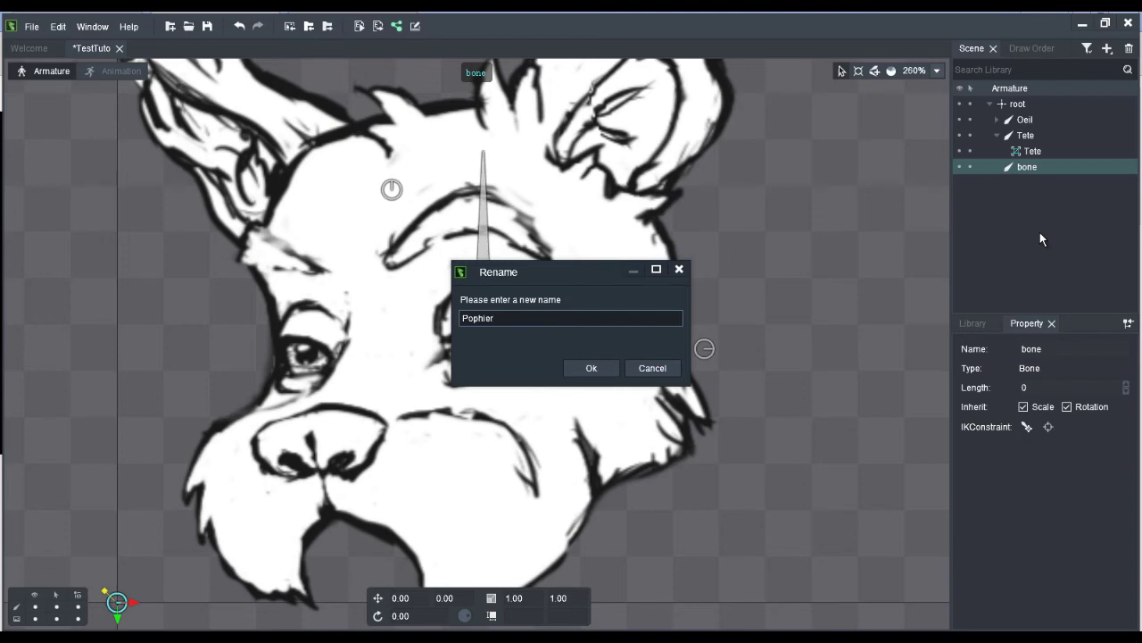
key("Return")
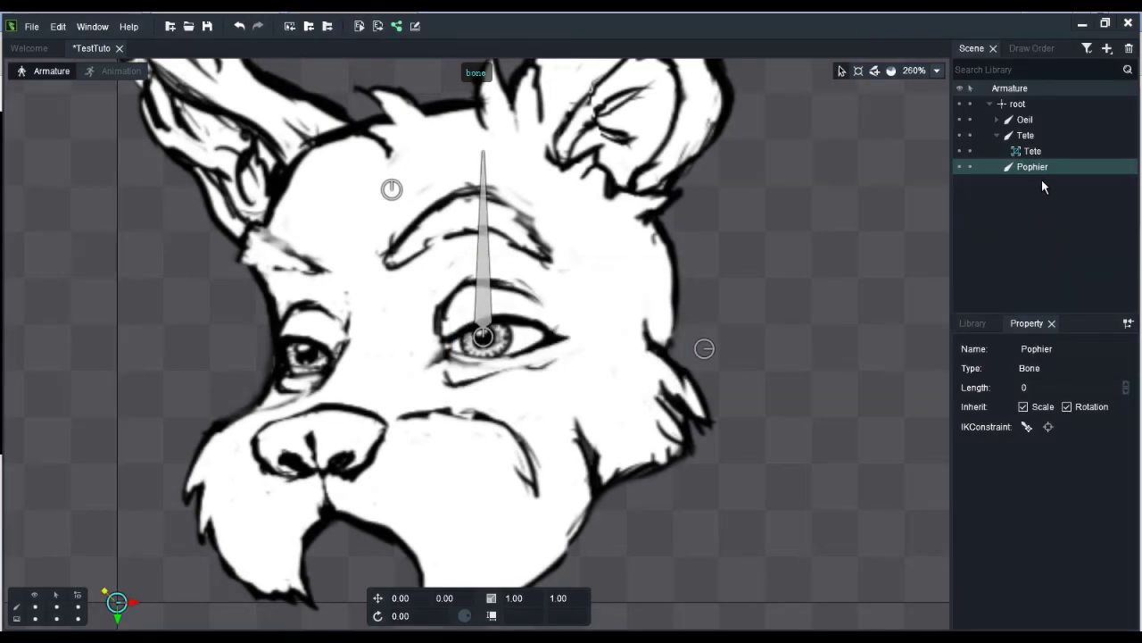
Give the Pophier bone length 100 and rotation -90, and place it beside the far eye at about X 74, Y -133.
left_click(1041, 388)
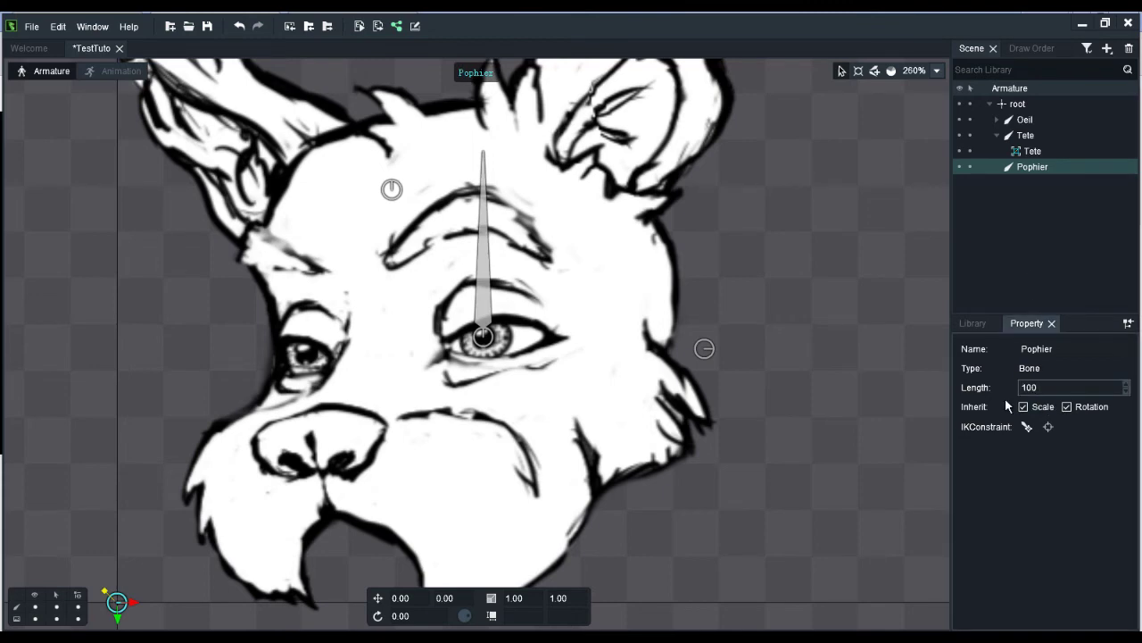
key("Return")
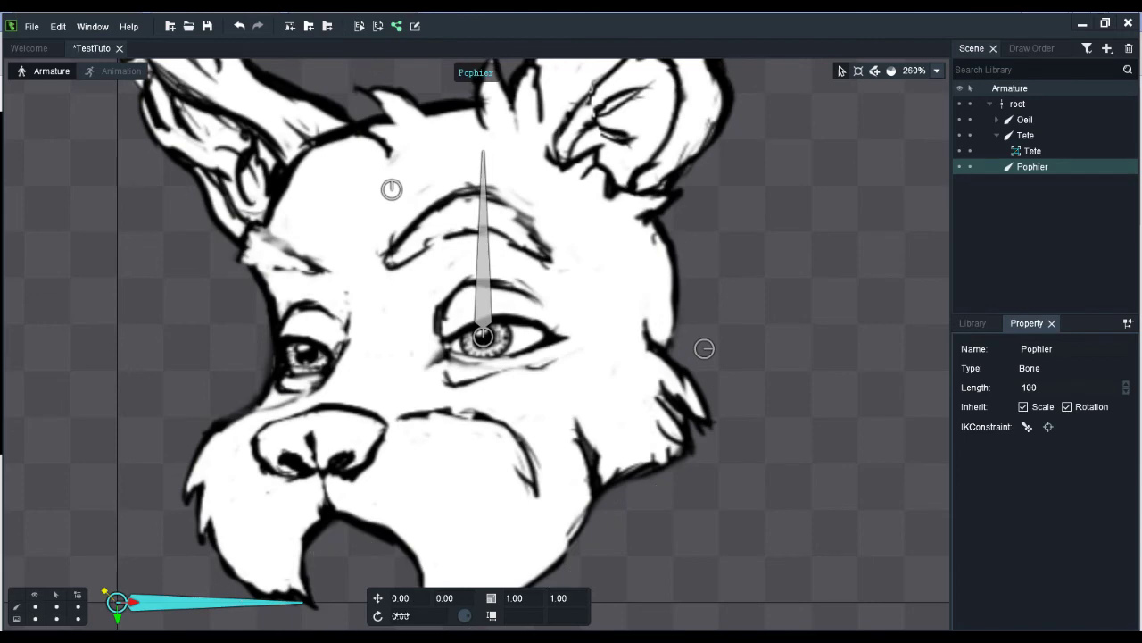
left_click(401, 616)
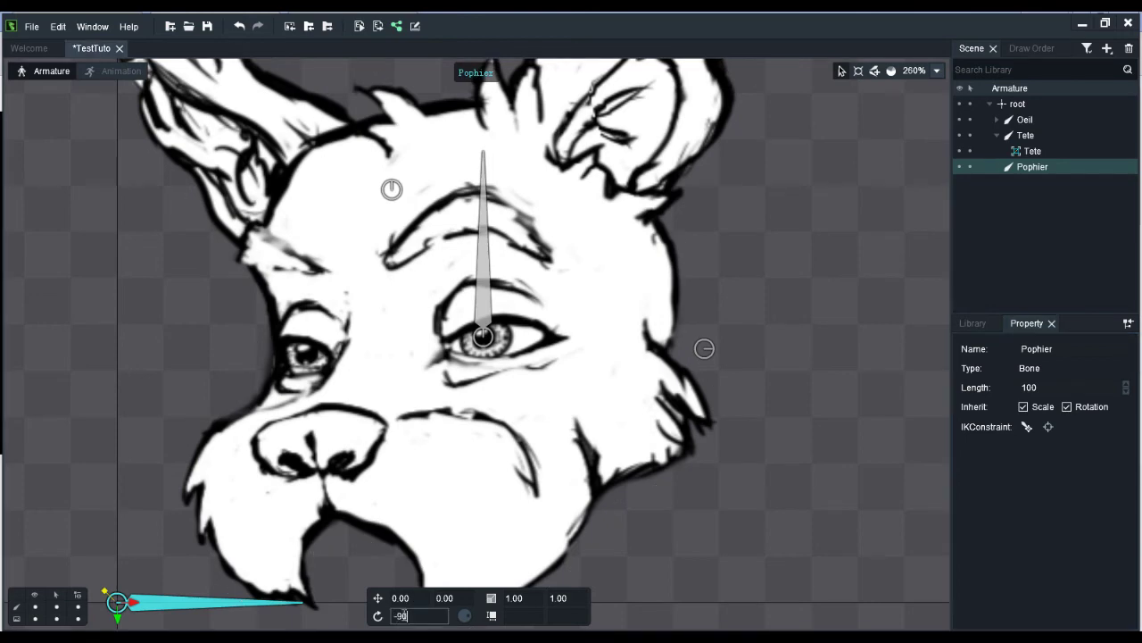
type("-90")
key("Return")
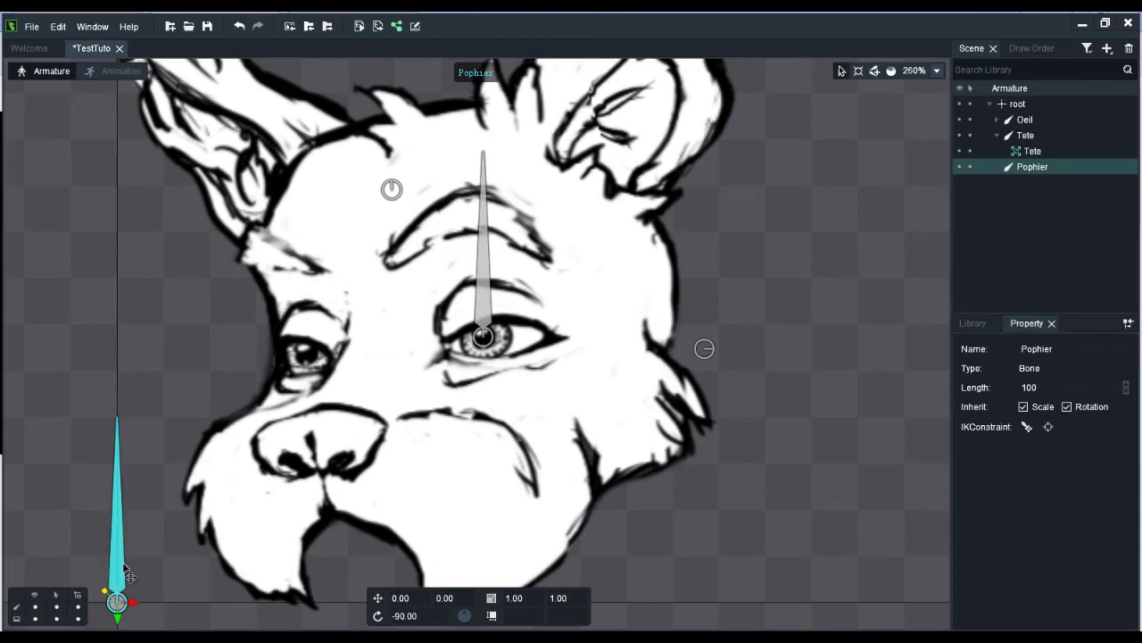
left_click_drag(123, 575, 261, 327)
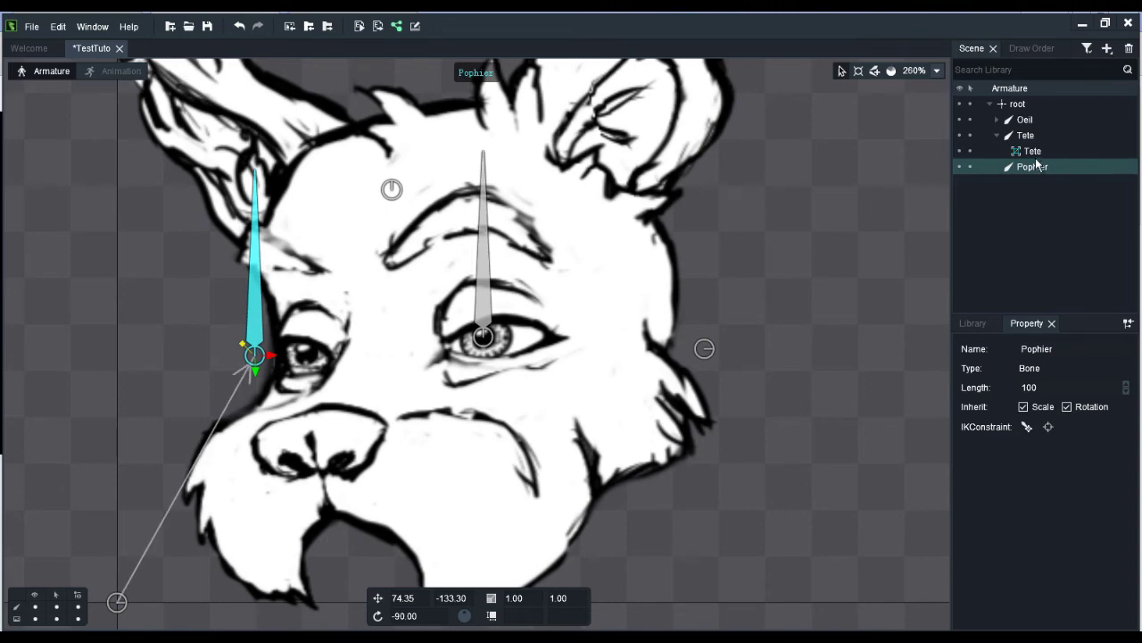
Enable weight editing on the Tete mesh and bind the Pophier bone to it.
left_click(1033, 152)
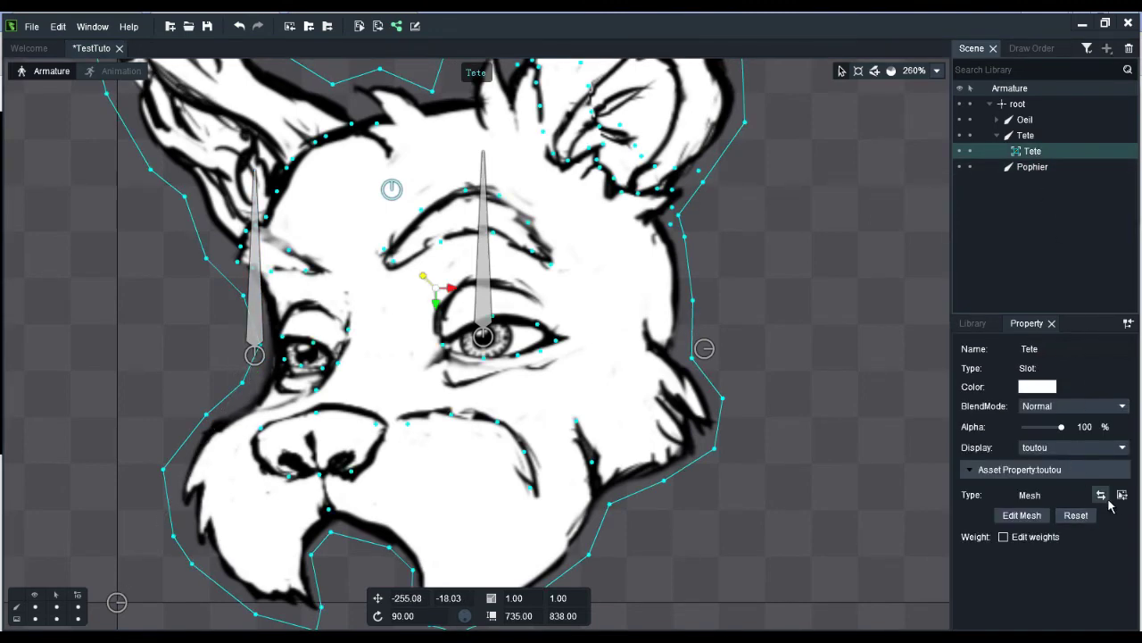
left_click(1026, 538)
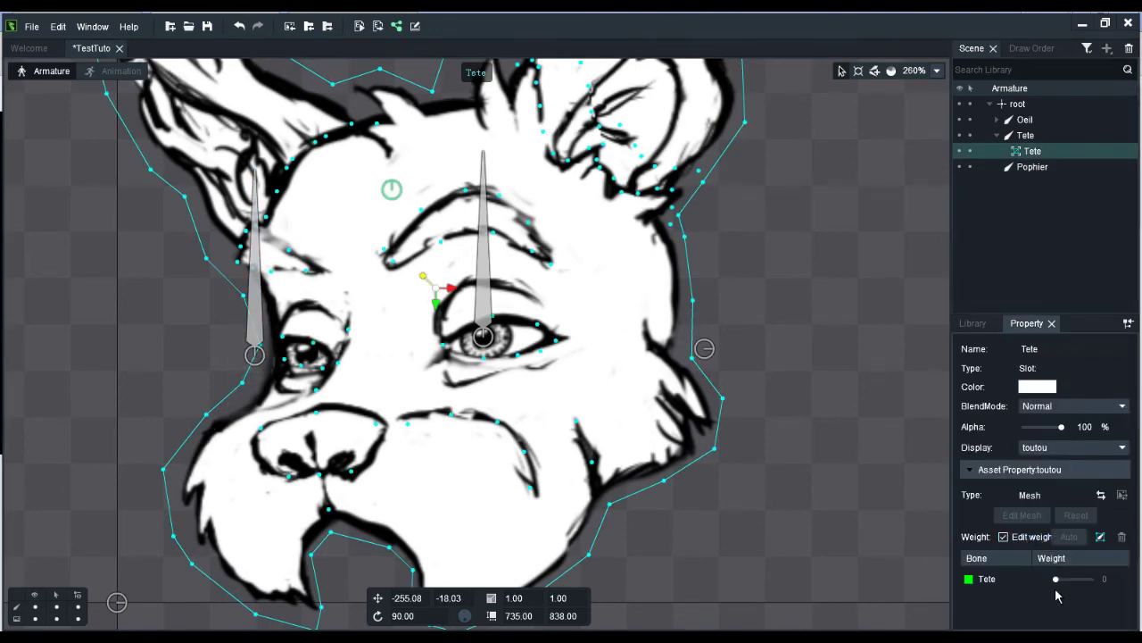
left_click(1101, 537)
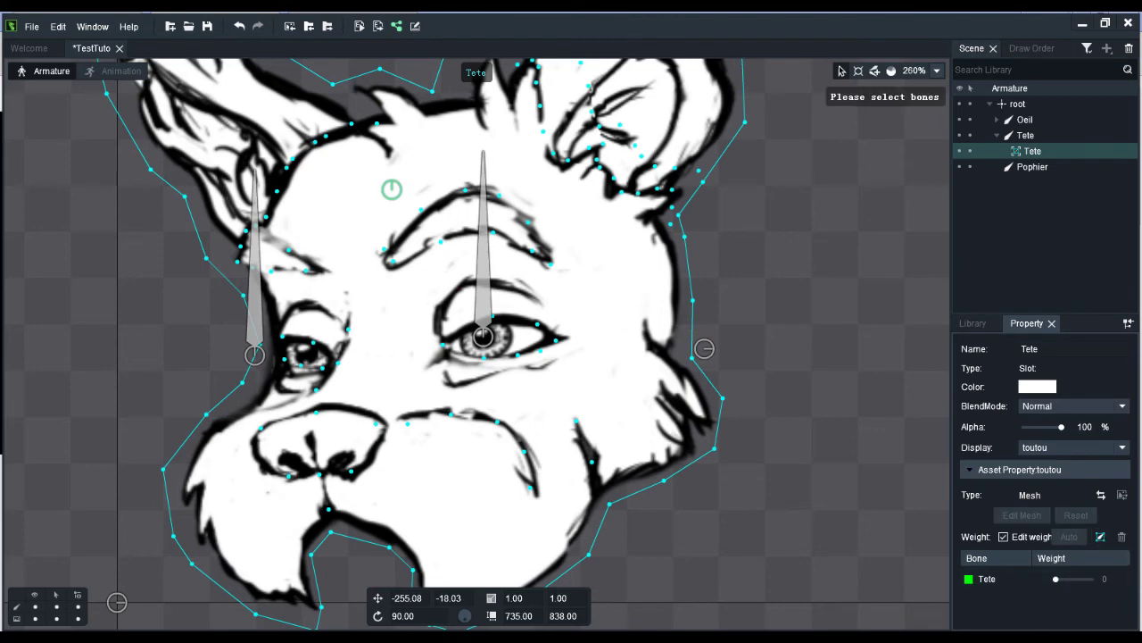
left_click(256, 299)
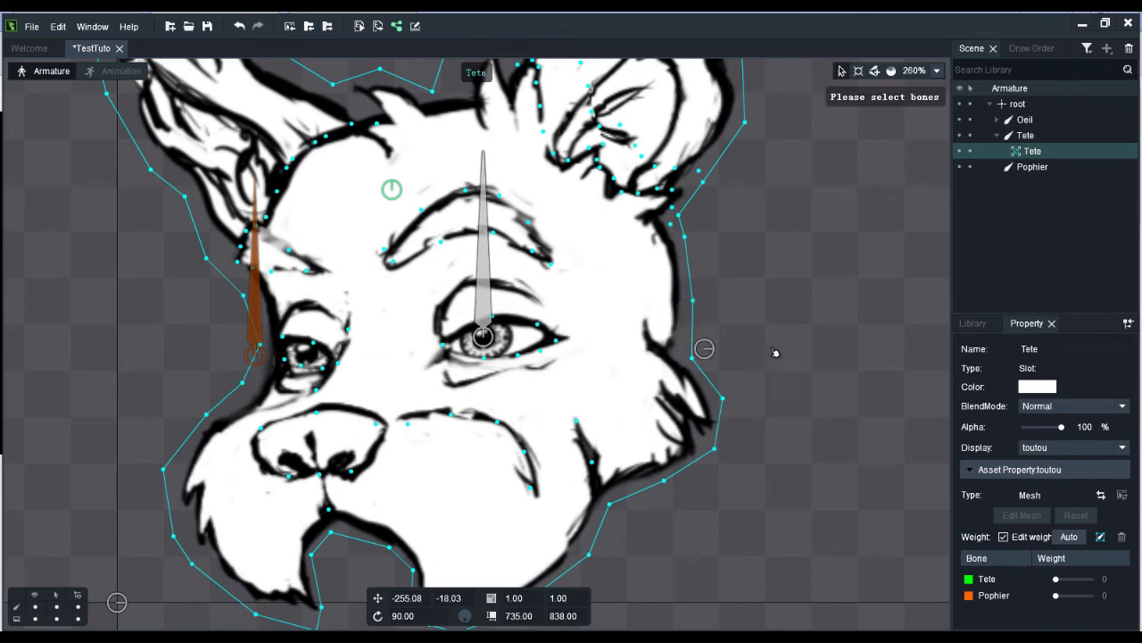
right_click(915, 203)
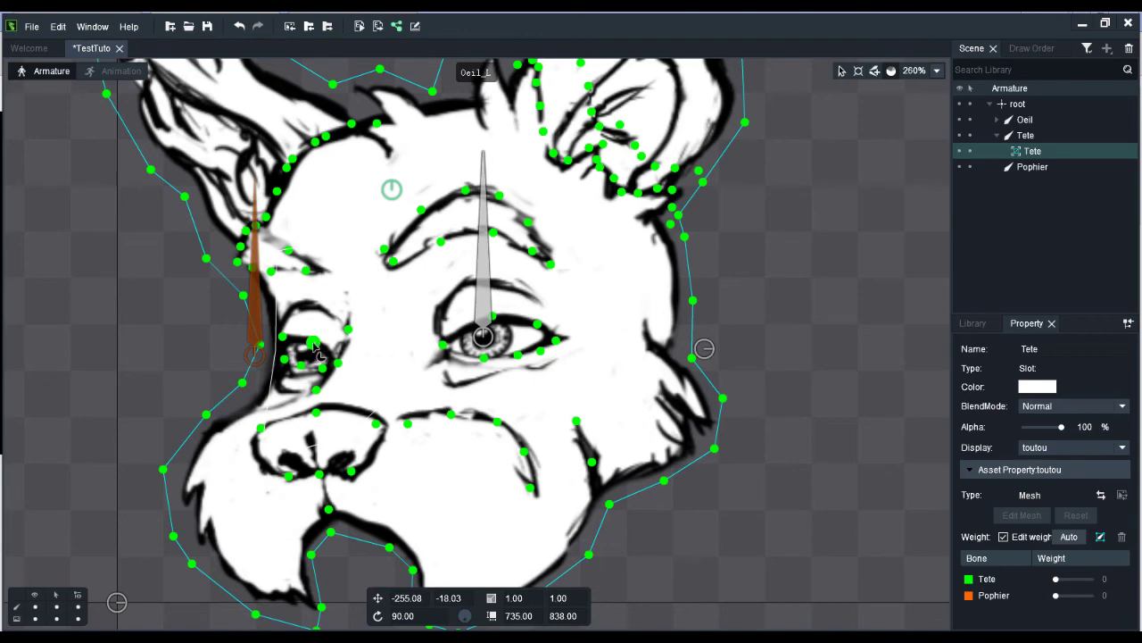
Weight upper-eyelid vertices to Pophier, with about 50 and 47 on the far eye and 38 on the near eye's outer vertex.
left_click(494, 324)
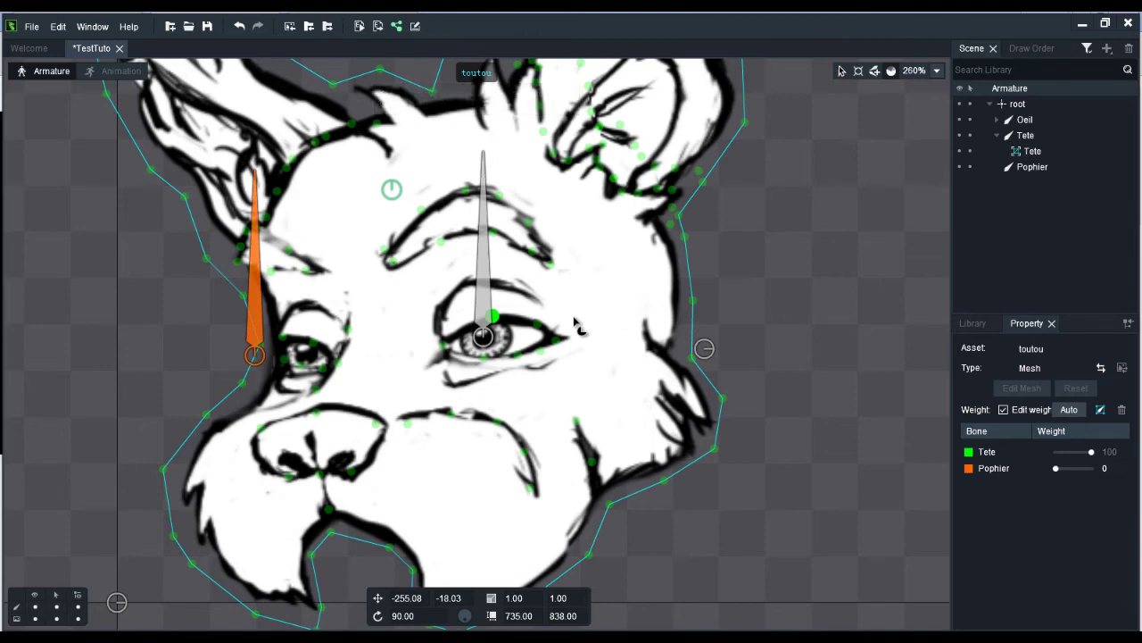
left_click(295, 350)
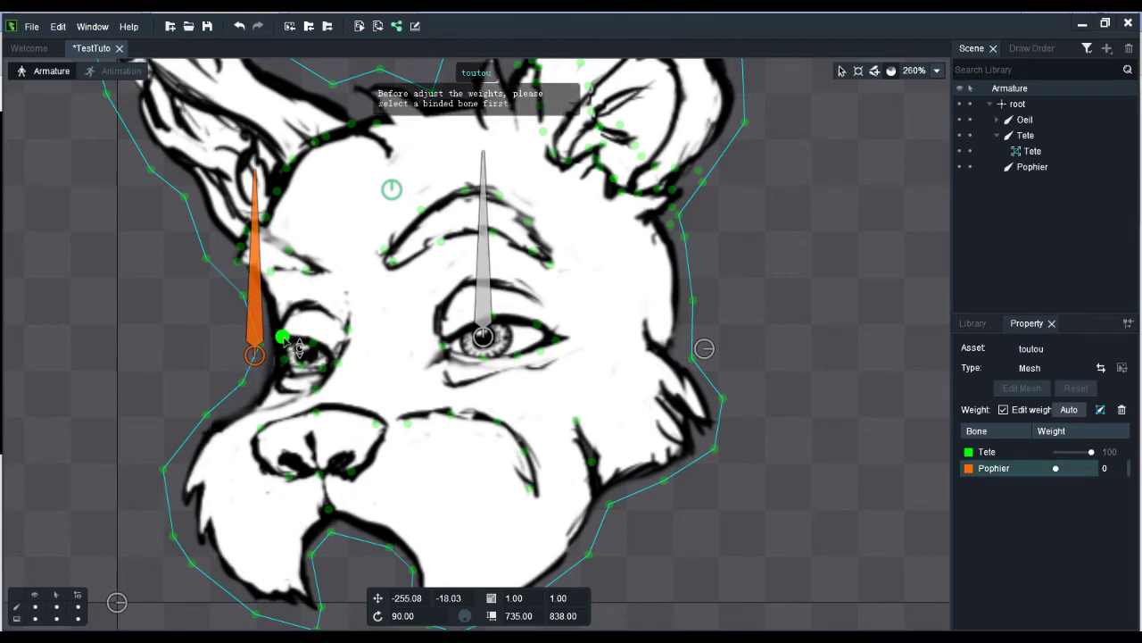
left_click_drag(282, 337, 335, 122)
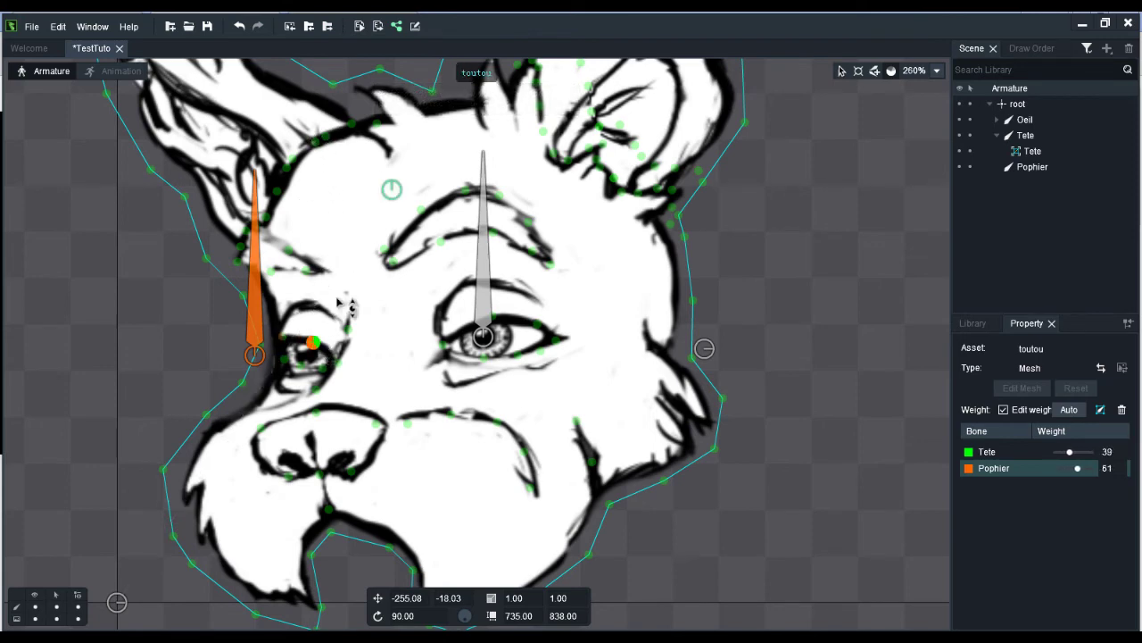
left_click_drag(315, 345, 315, 382)
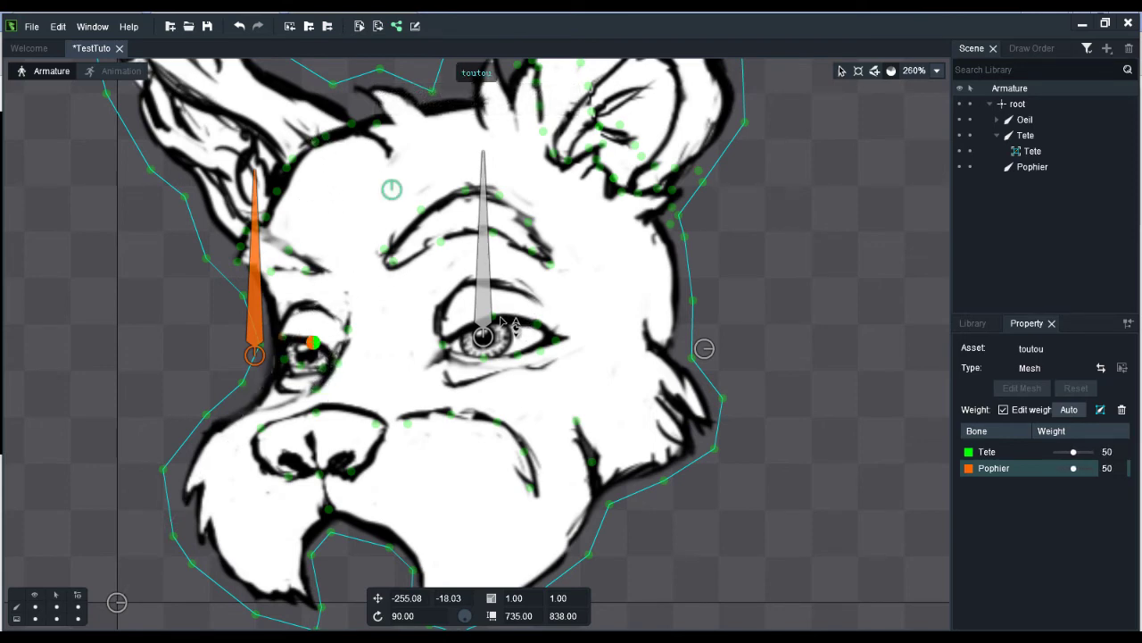
left_click_drag(500, 317, 548, 186)
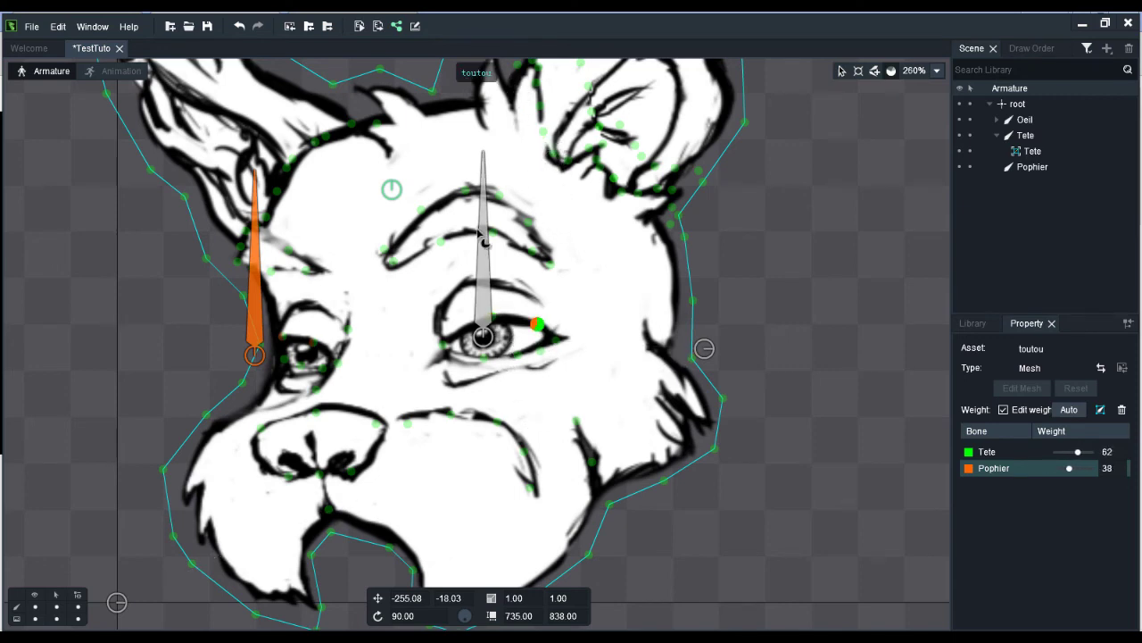
left_click_drag(282, 339, 296, 387)
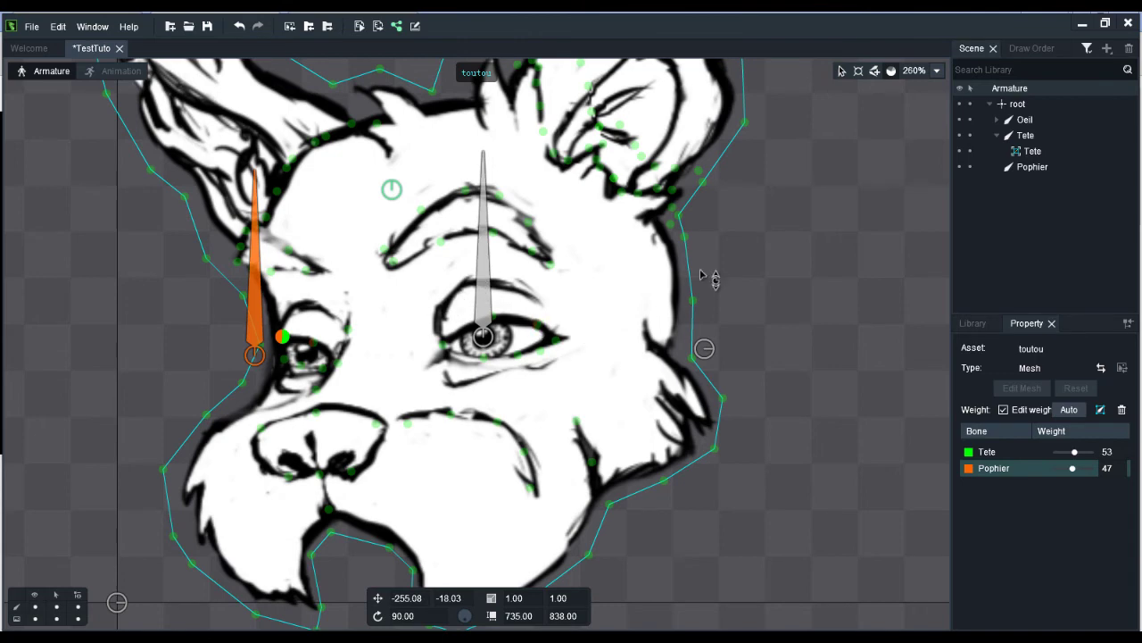
Try moving the Pophier bone down to test the eyelid deformation, and undo the move.
left_click(842, 72)
left_click(257, 323)
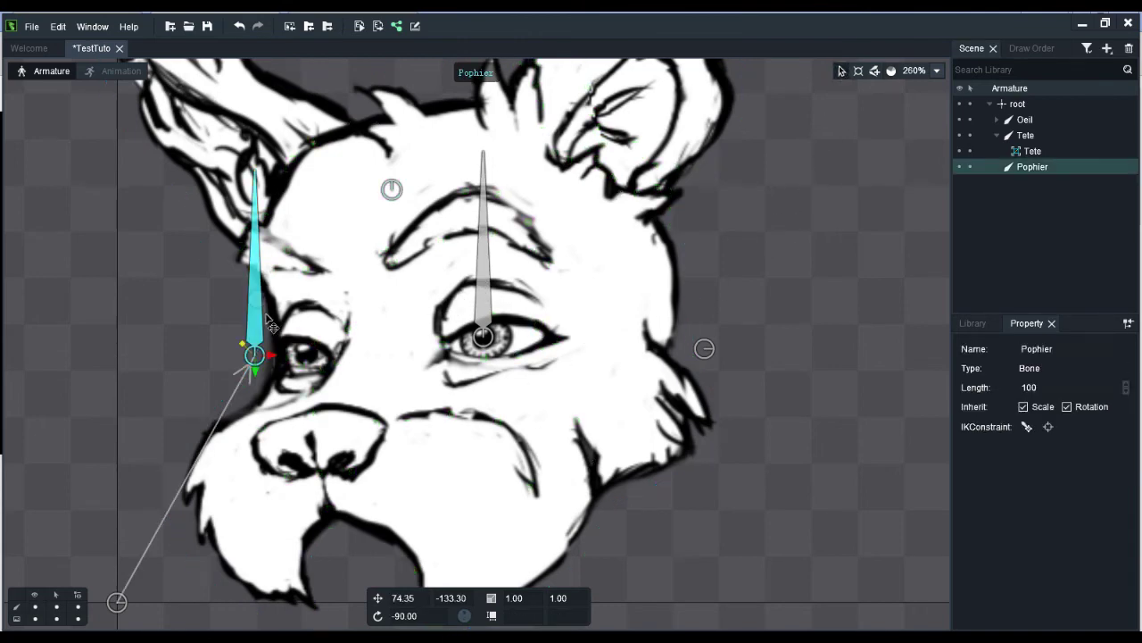
left_click_drag(261, 305, 277, 355)
key("ctrl+z")
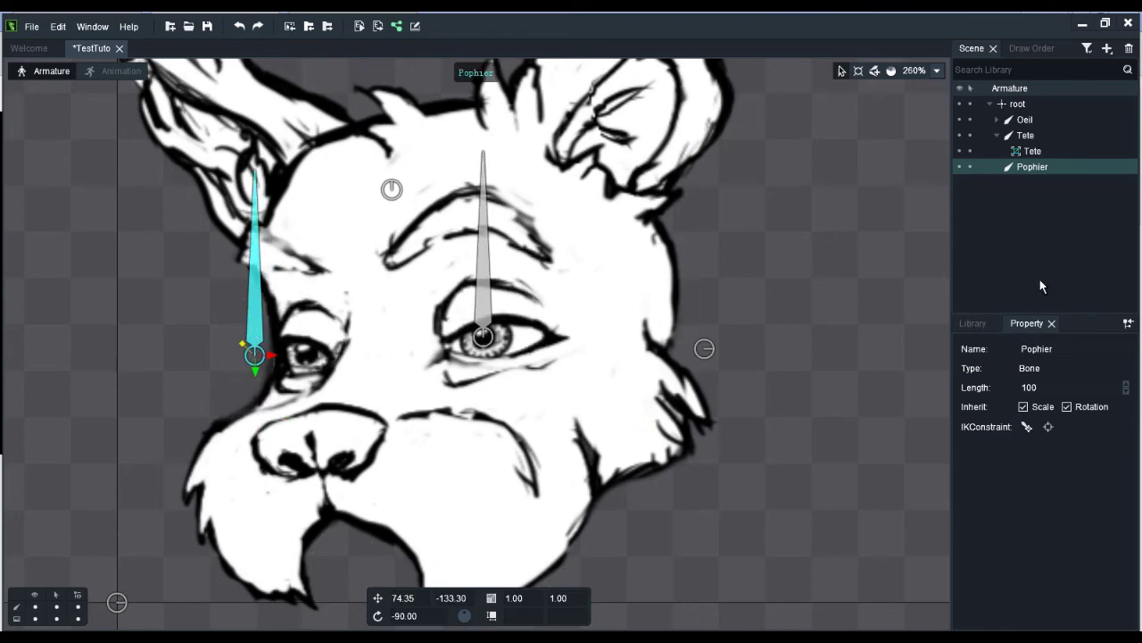
Open the Tete mesh for mesh editing and add five vertices along the eyelid crease above the near eye.
left_click(1033, 151)
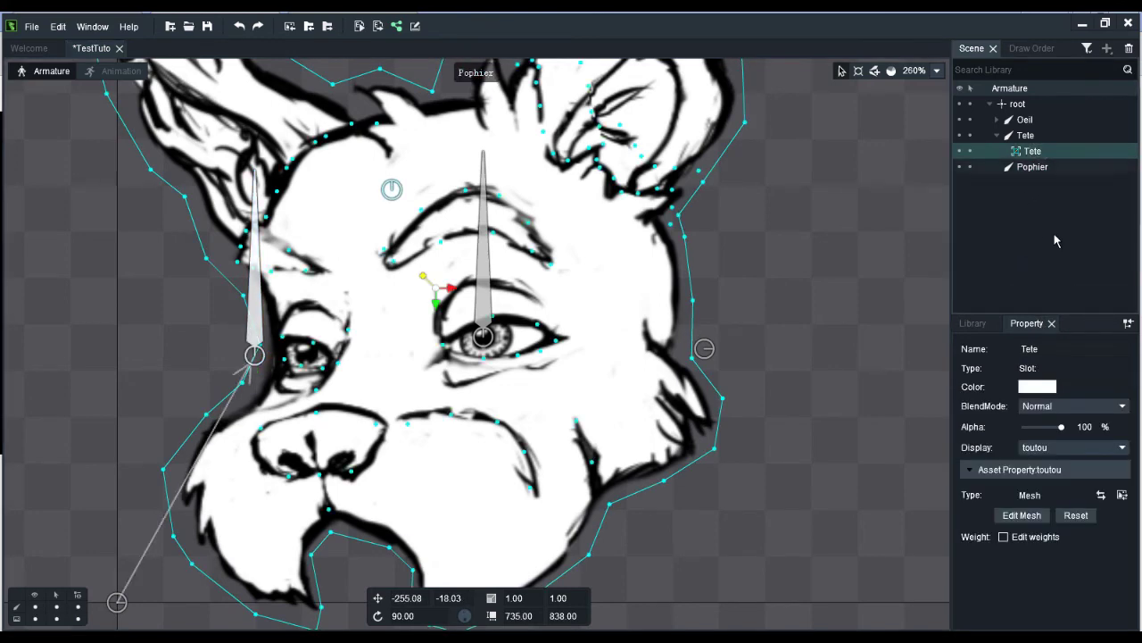
left_click(1023, 517)
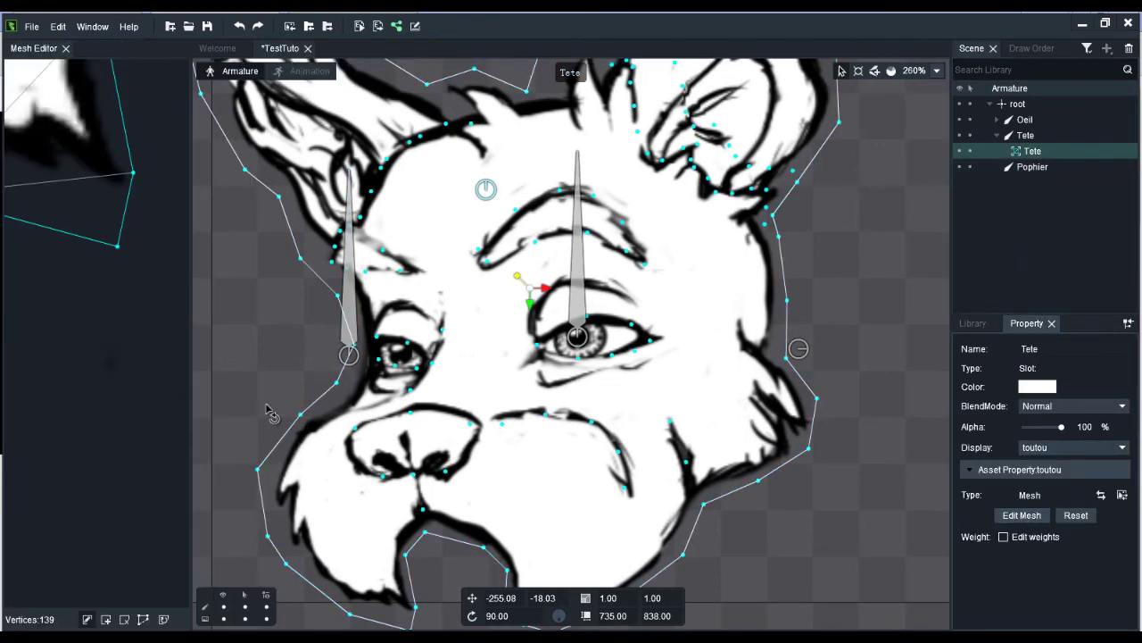
left_click_drag(395, 321, 689, 314)
left_click_drag(369, 199, 472, 479)
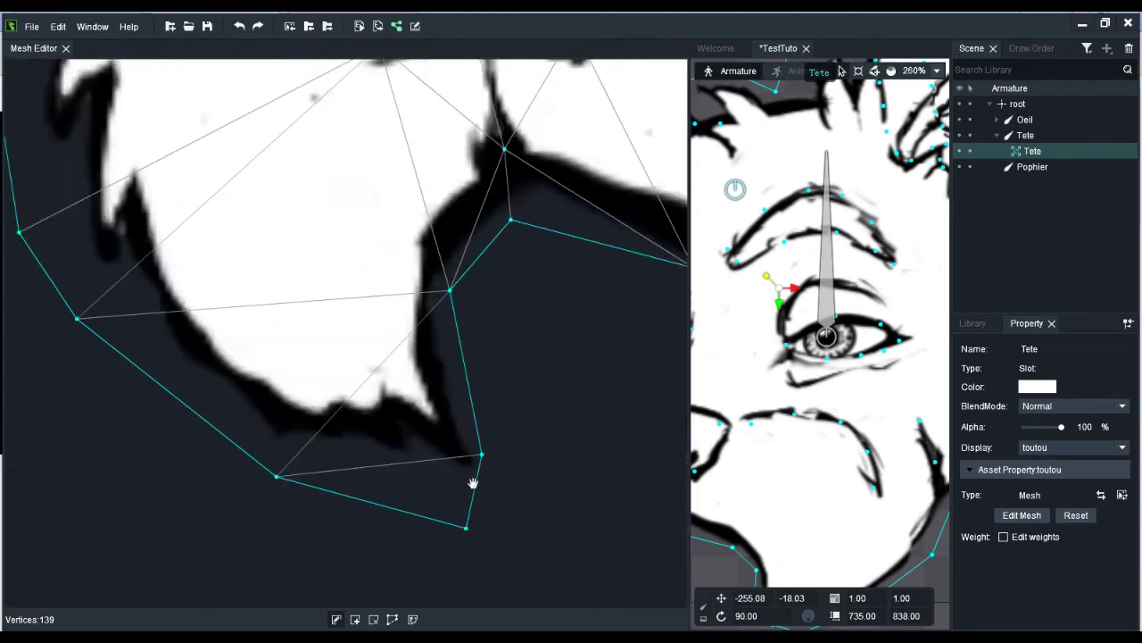
left_click_drag(408, 148, 345, 482)
left_click_drag(470, 245, 319, 471)
left_click_drag(485, 268, 331, 441)
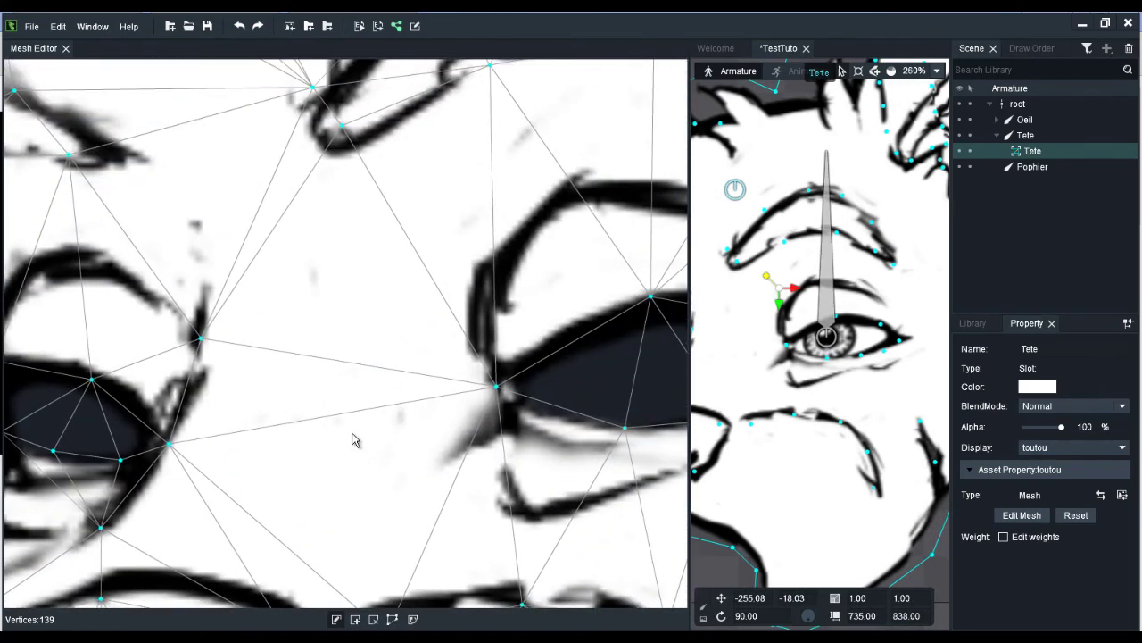
left_click(355, 621)
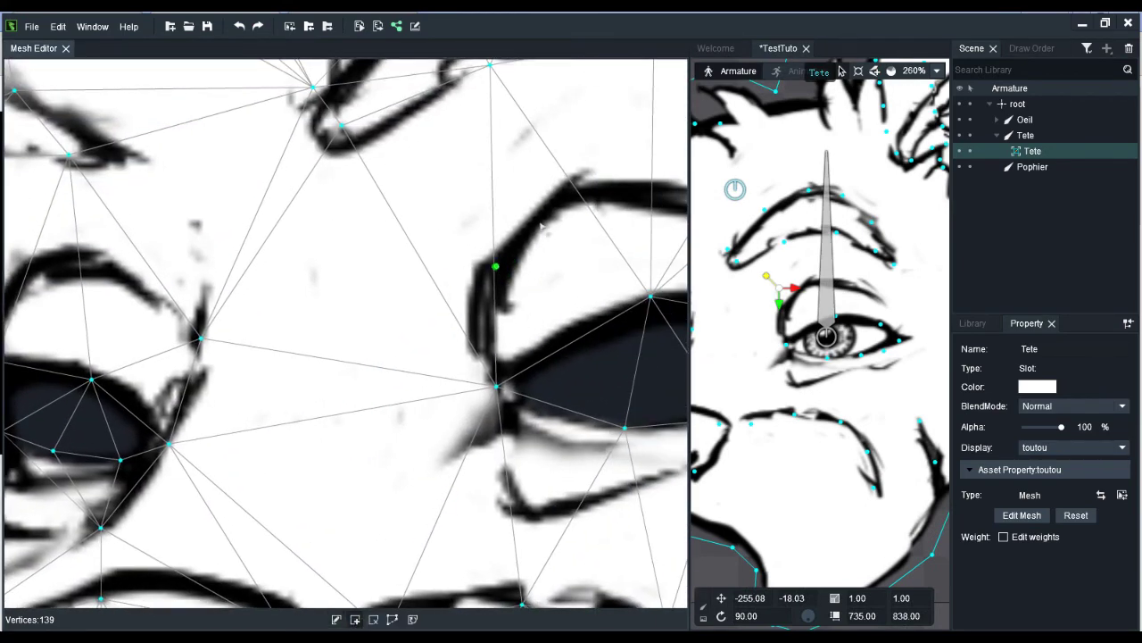
left_click(496, 266)
left_click(571, 191)
left_click_drag(661, 197, 474, 255)
left_click(478, 256)
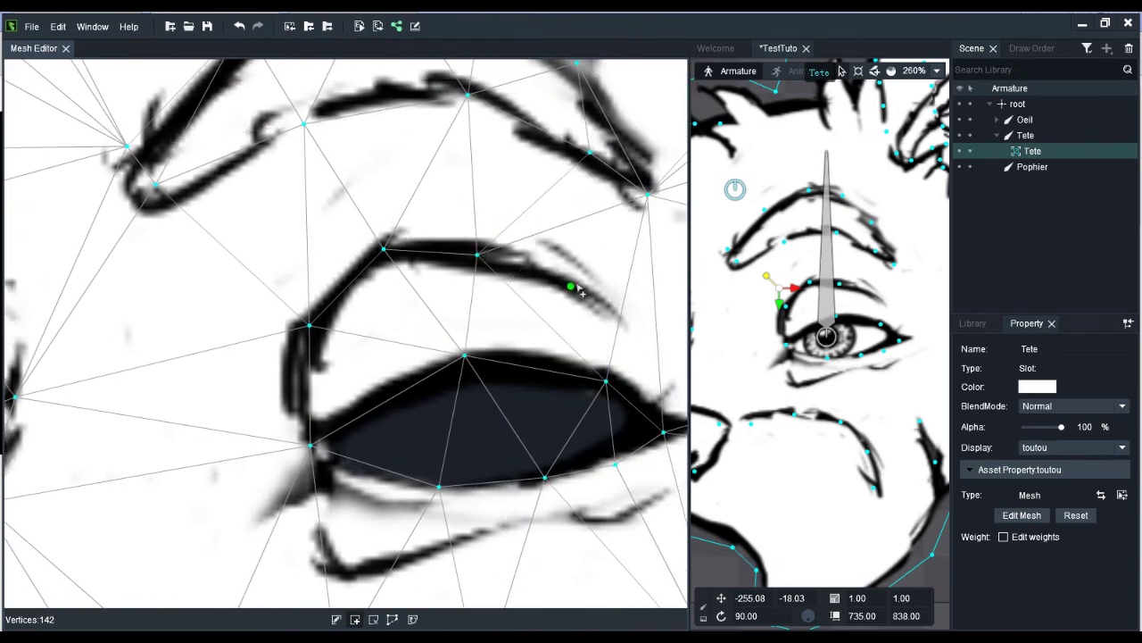
left_click(571, 287)
left_click(614, 317)
Add four vertices along the eyelid crease above the far eye in the Tete mesh.
left_click_drag(276, 378, 568, 367)
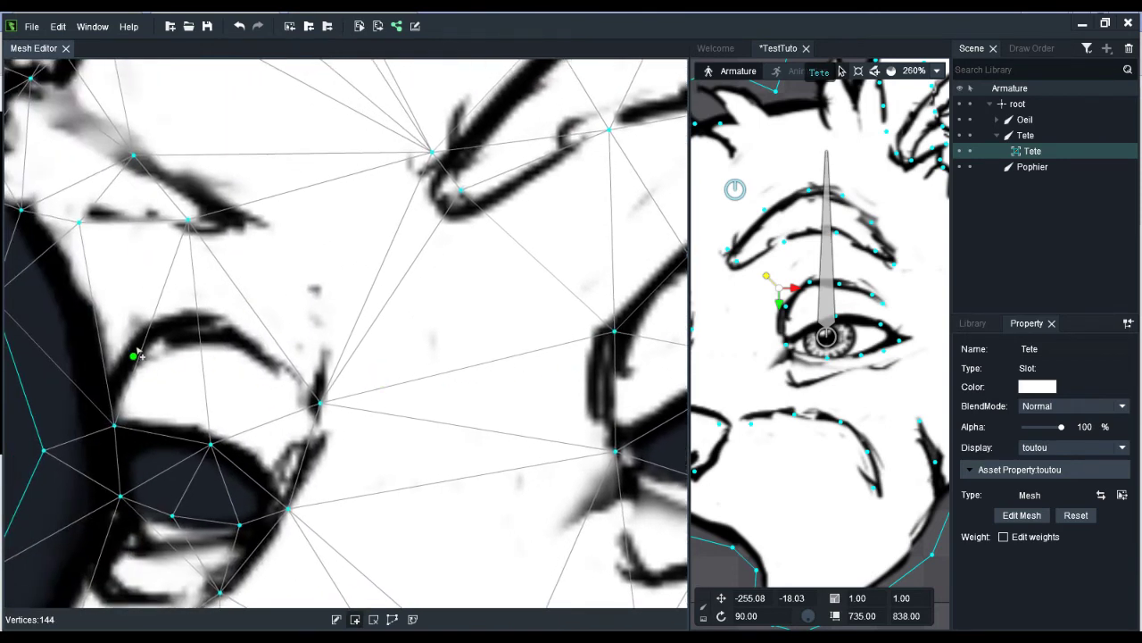
left_click(106, 391)
left_click(143, 327)
left_click(209, 321)
left_click(267, 354)
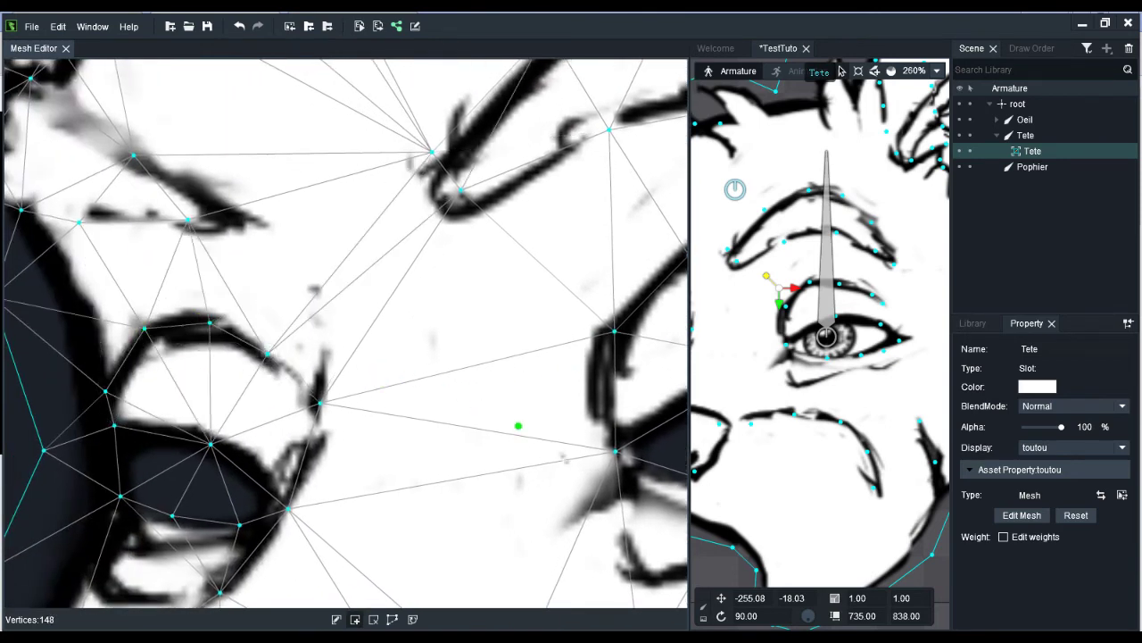
Close the Tete mesh editing and move the Pophier bone slightly down to lower the eyelids.
left_click(67, 49)
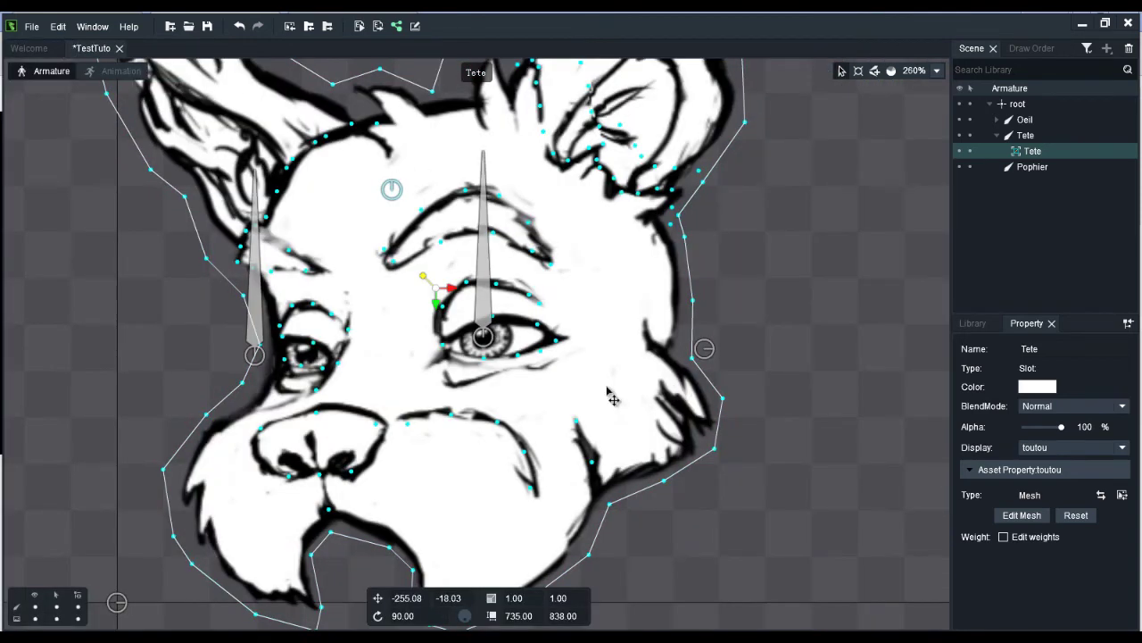
left_click(258, 291)
mouse_move(266, 321)
left_mouse_down()
mouse_move(223, 268)
mouse_move(234, 339)
mouse_move(254, 272)
mouse_move(243, 261)
mouse_move(265, 231)
mouse_move(257, 323)
mouse_move(266, 314)
left_mouse_up()
left_click(890, 100)
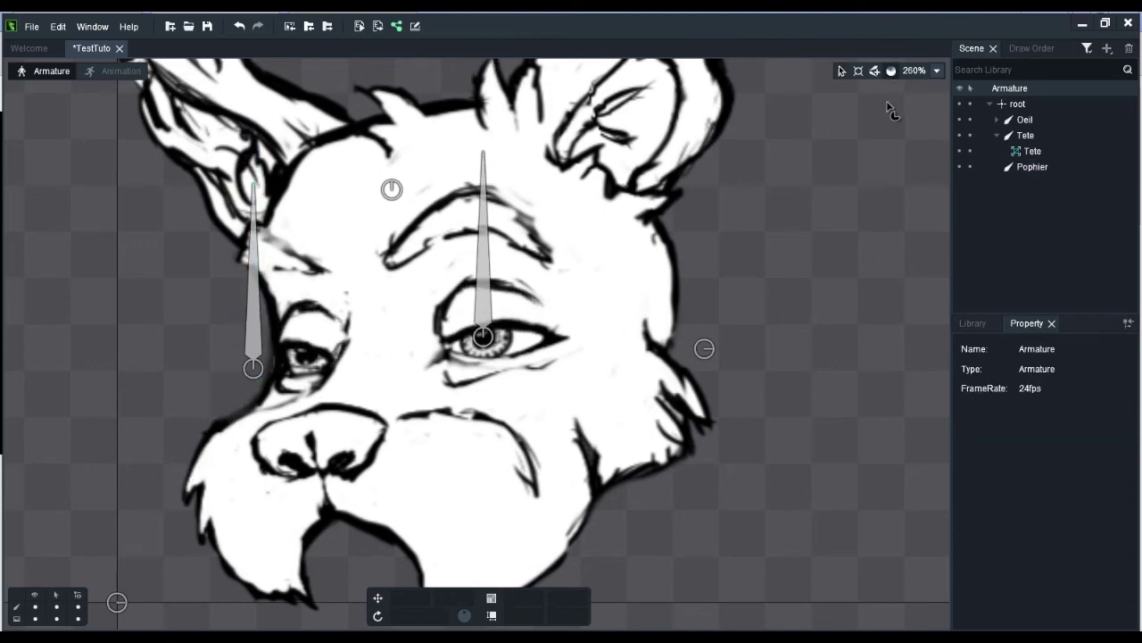
Inspect the bone weights of the Oeil_R, Oeil_L and Tete meshes, and leave weight editing by selecting the Tete bone.
left_click(588, 319)
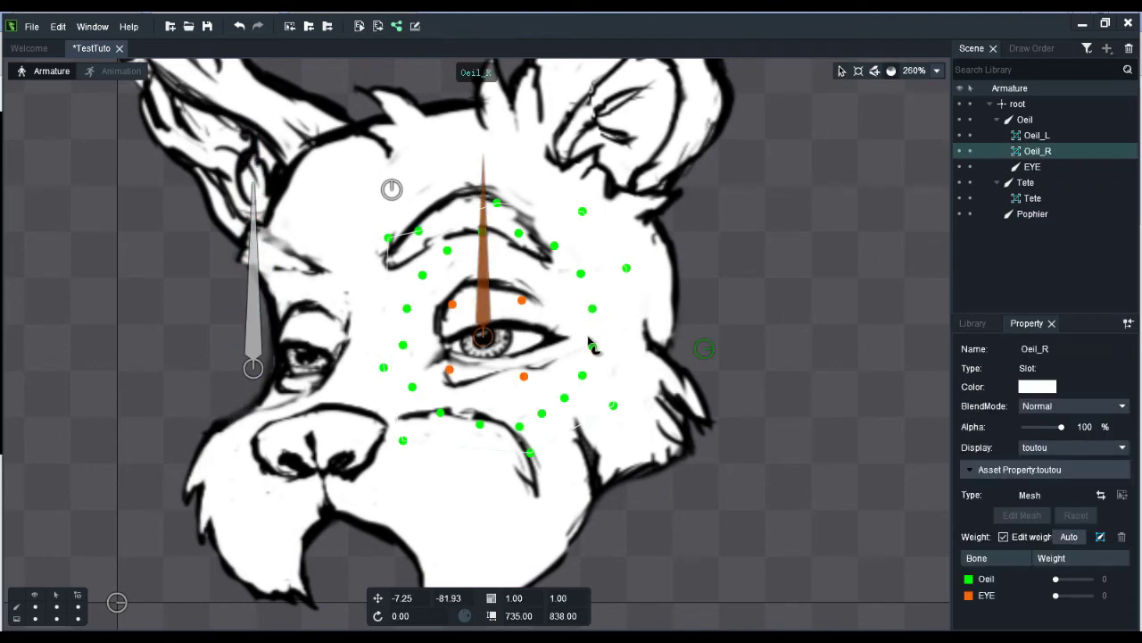
left_click(372, 373)
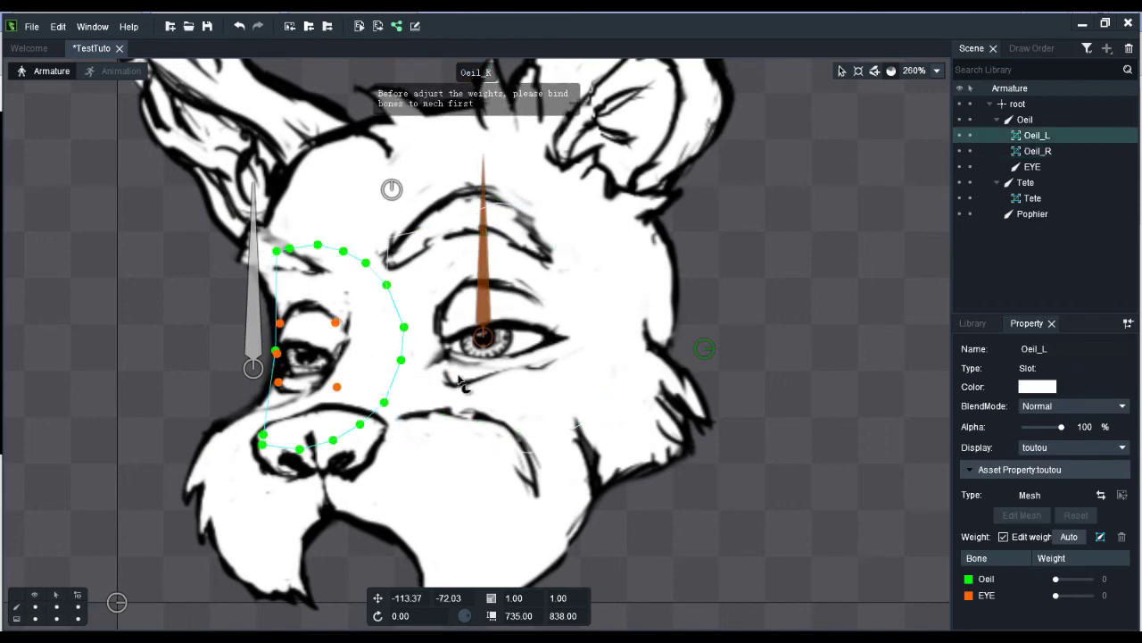
left_click(459, 408)
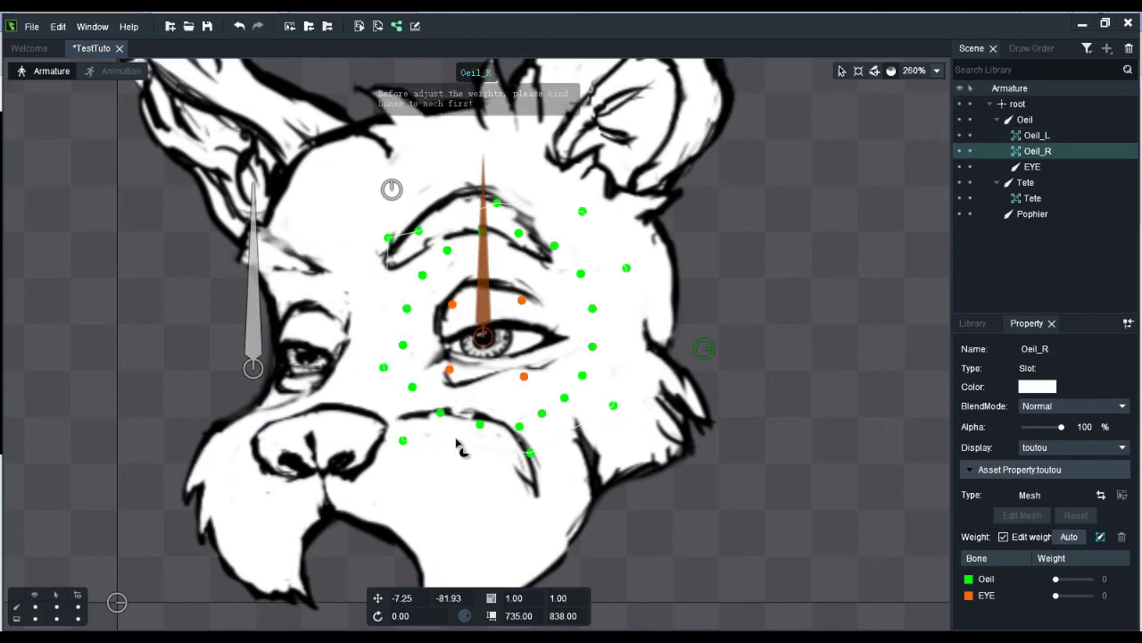
left_click(542, 511)
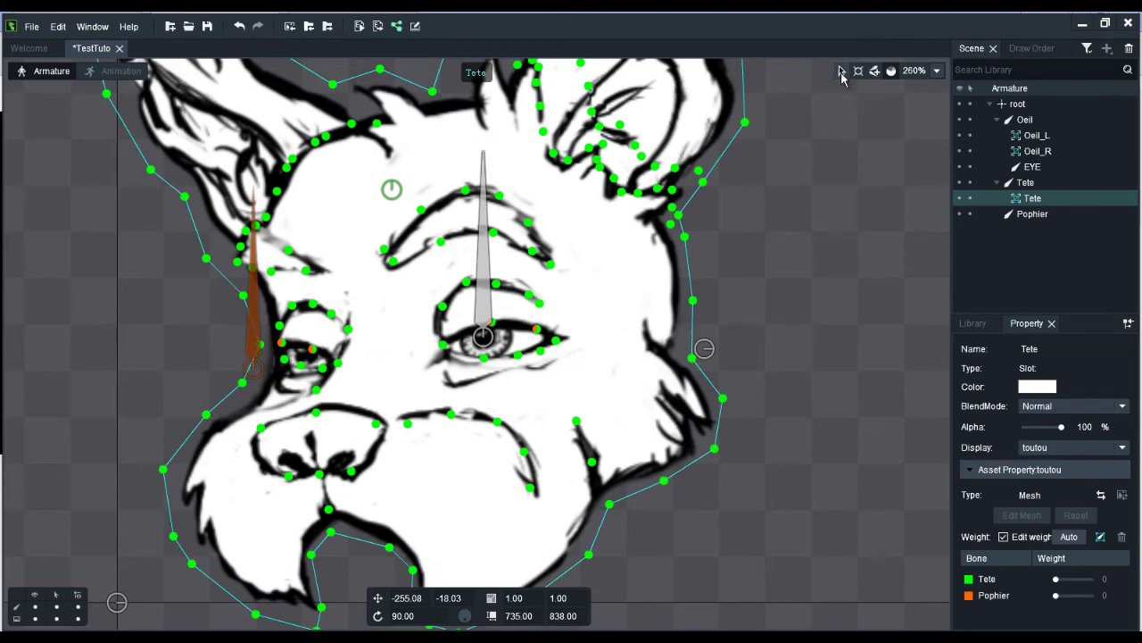
left_click(1026, 182)
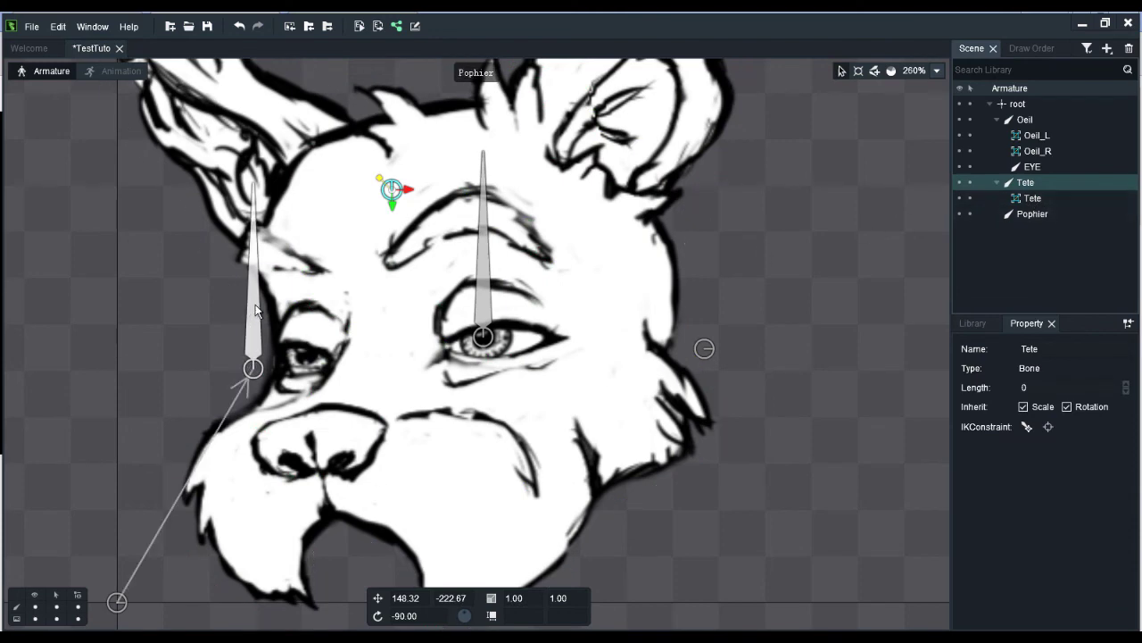
Test the eyelids by lowering and raising the Pophier bone, and move the EYE bone to about X -112.84, Y -8.17.
left_click_drag(255, 310, 262, 375)
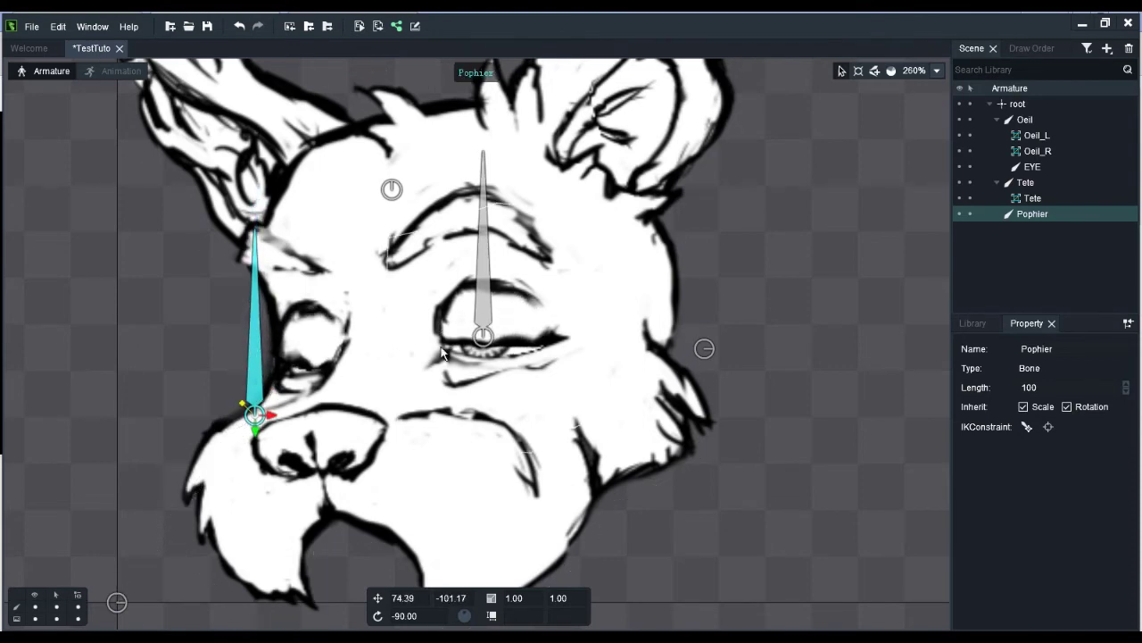
left_click_drag(486, 296, 510, 287)
left_click_drag(256, 397, 261, 323)
left_click(514, 236)
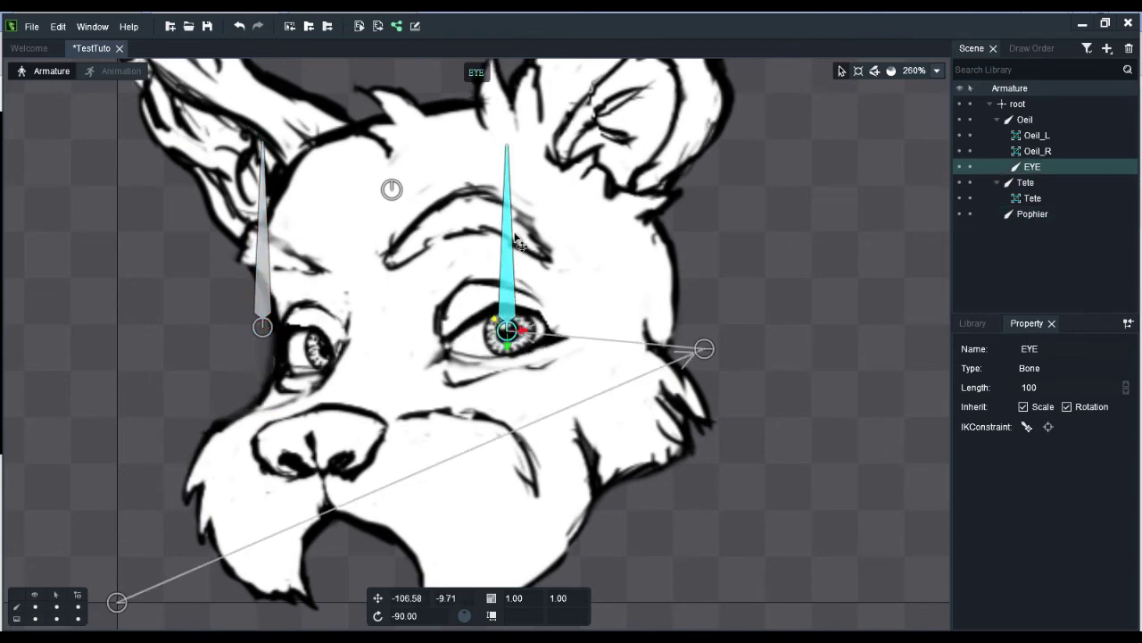
left_click_drag(516, 239, 503, 285)
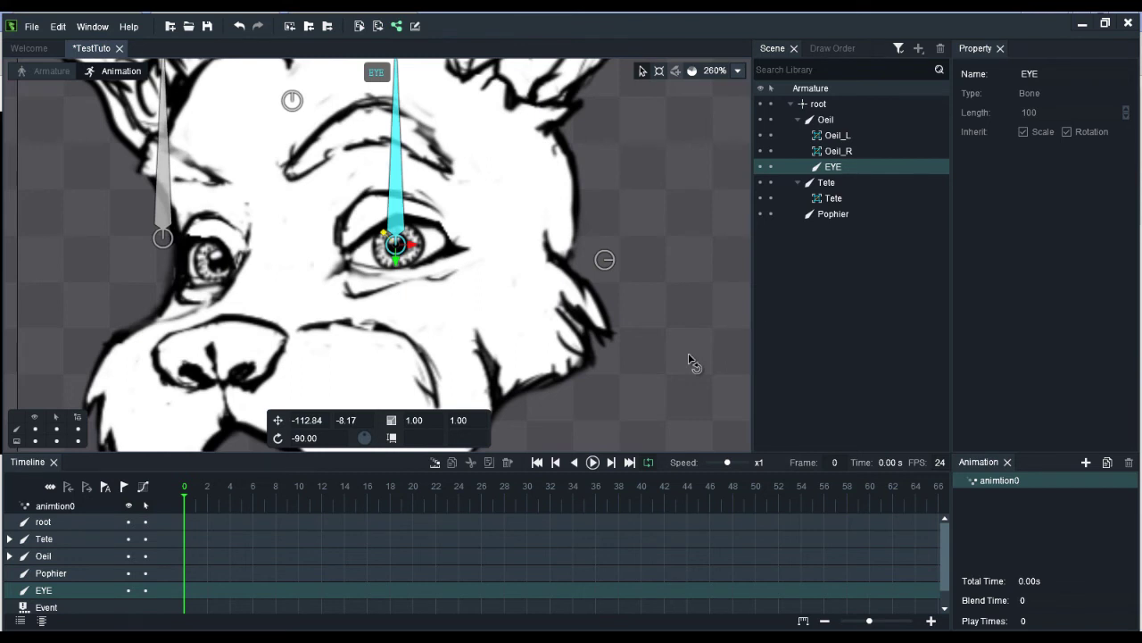
Rearrange the workspace so that Draw Order is grouped with Scene, and Animation with Property.
left_click(980, 52)
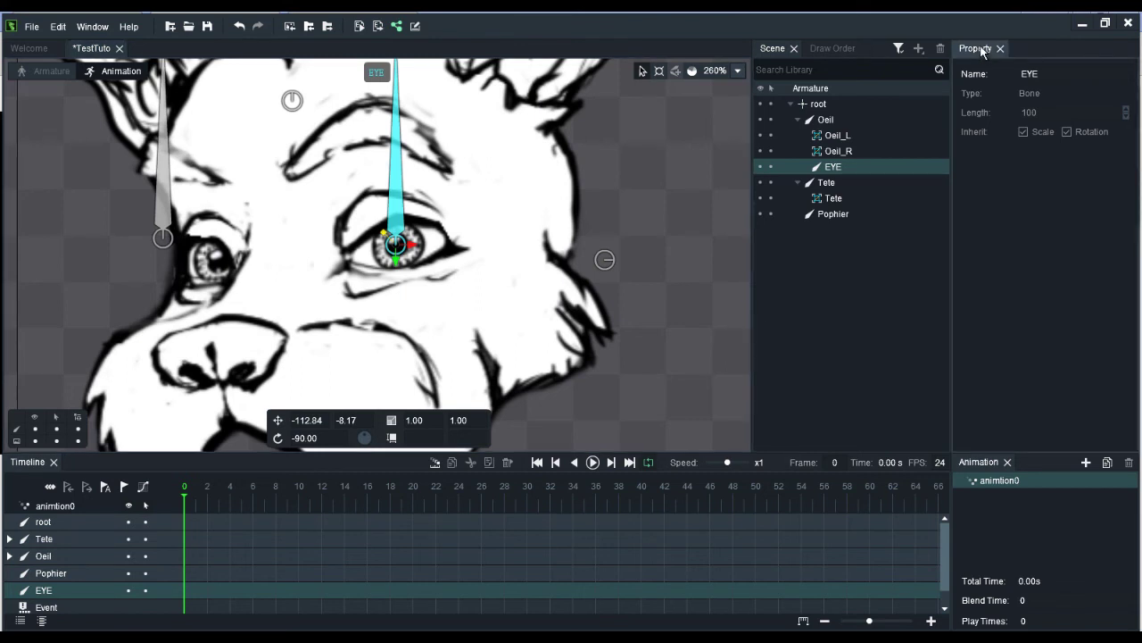
double_click(1028, 462)
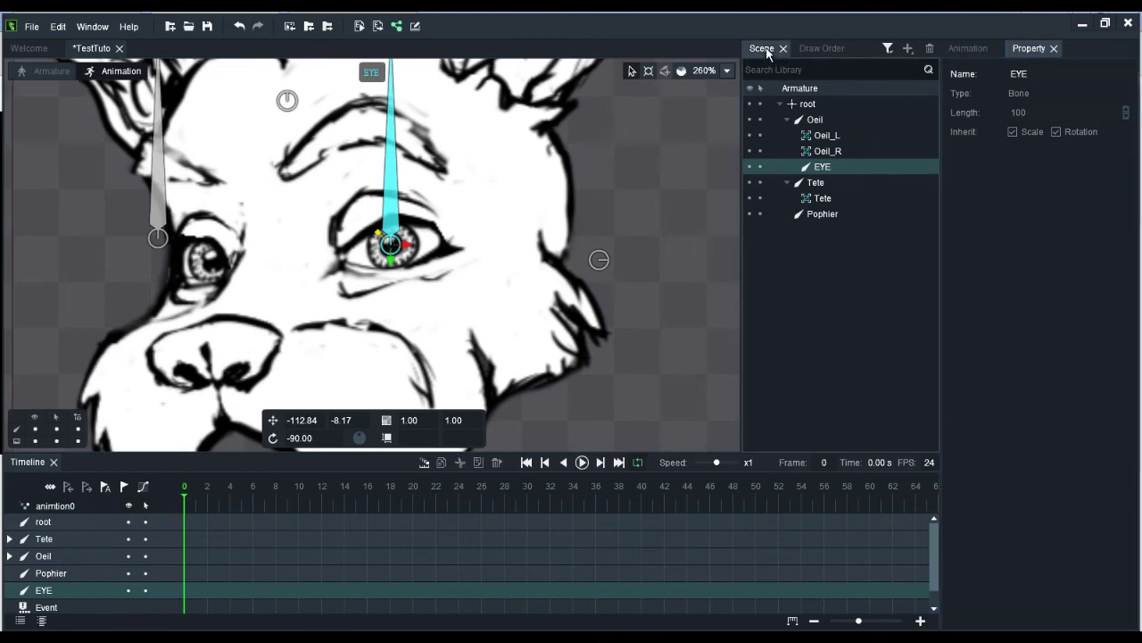
left_click_drag(986, 52, 985, 45)
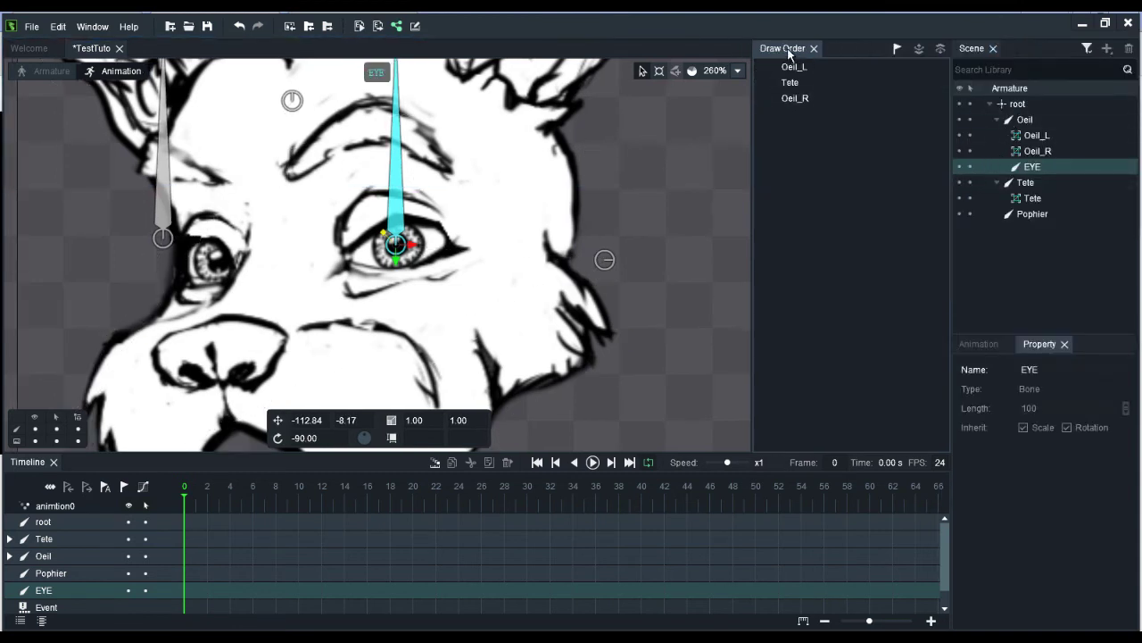
left_click_drag(783, 48, 1030, 49)
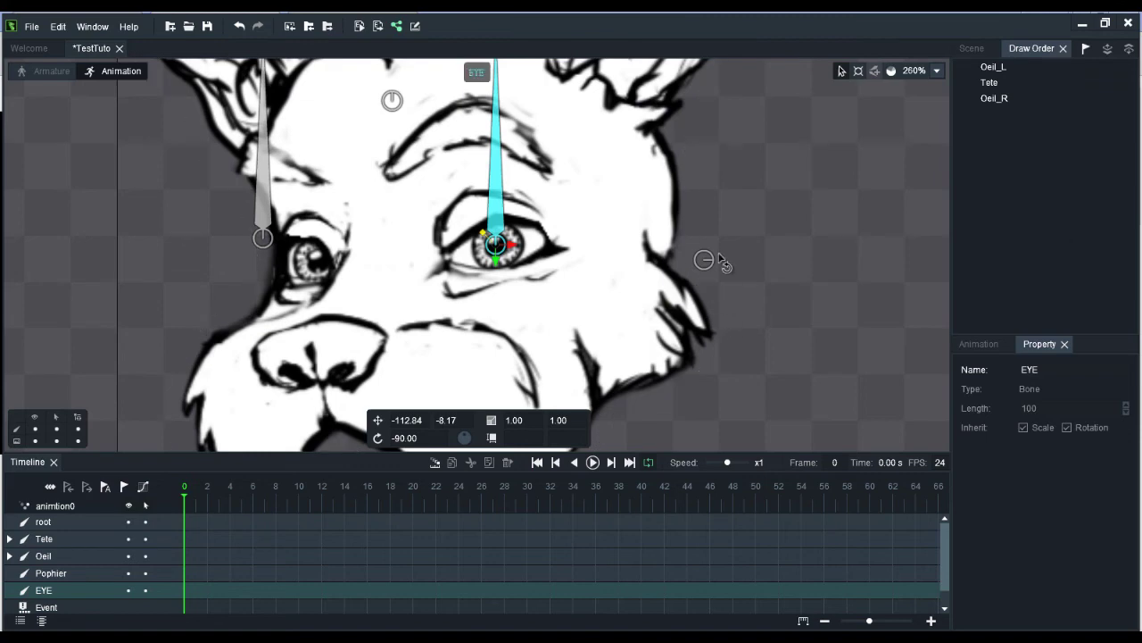
Select the Tete mesh, turn off its weight editing and clear the selection.
scroll(758, 316, "down", 4)
left_click_drag(807, 323, 730, 318)
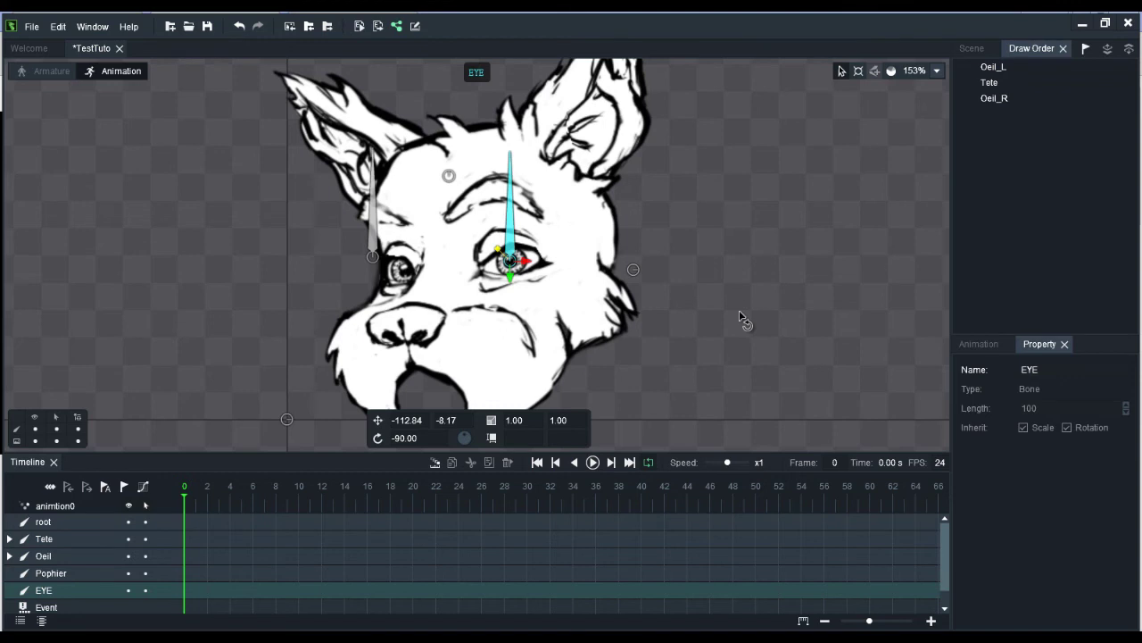
left_click(892, 70)
left_click(625, 294)
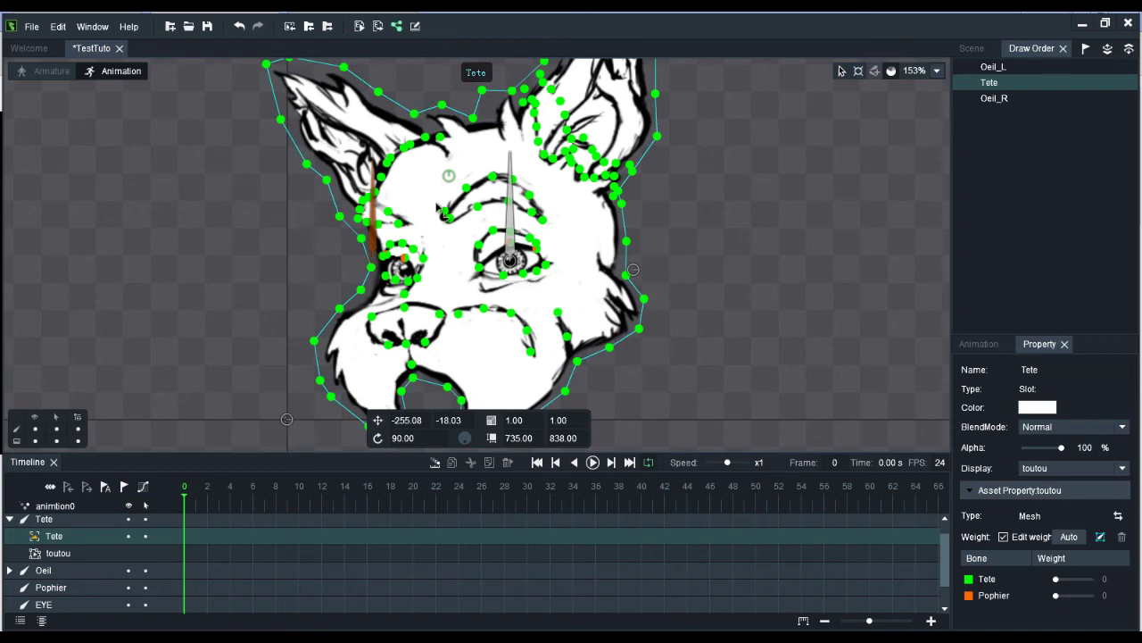
left_click(859, 71)
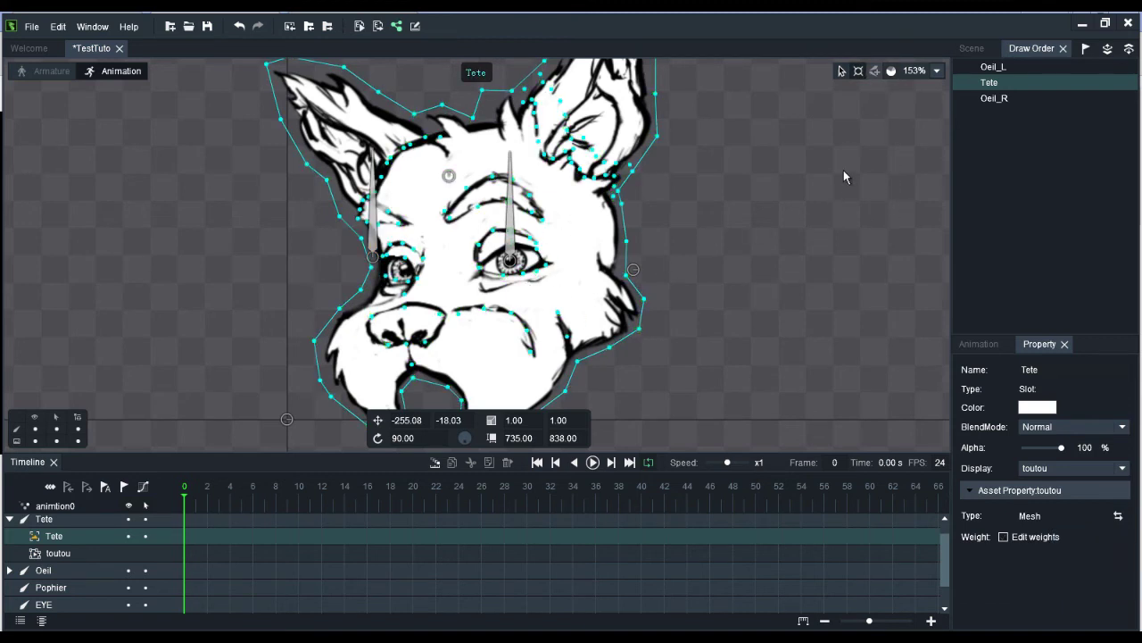
left_click(843, 74)
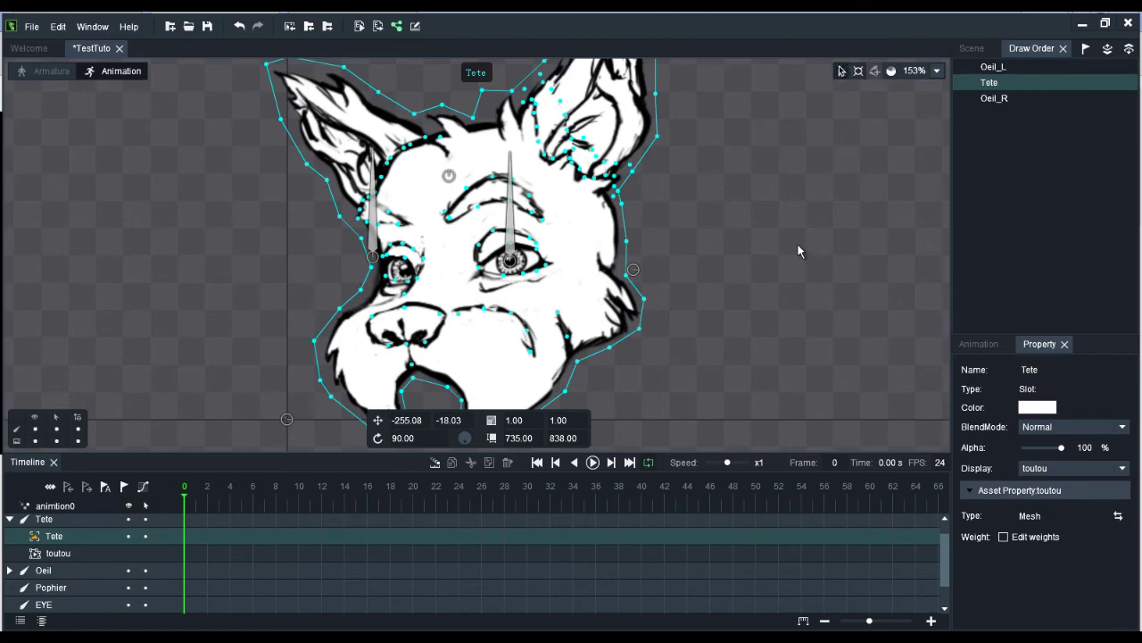
left_click(716, 293)
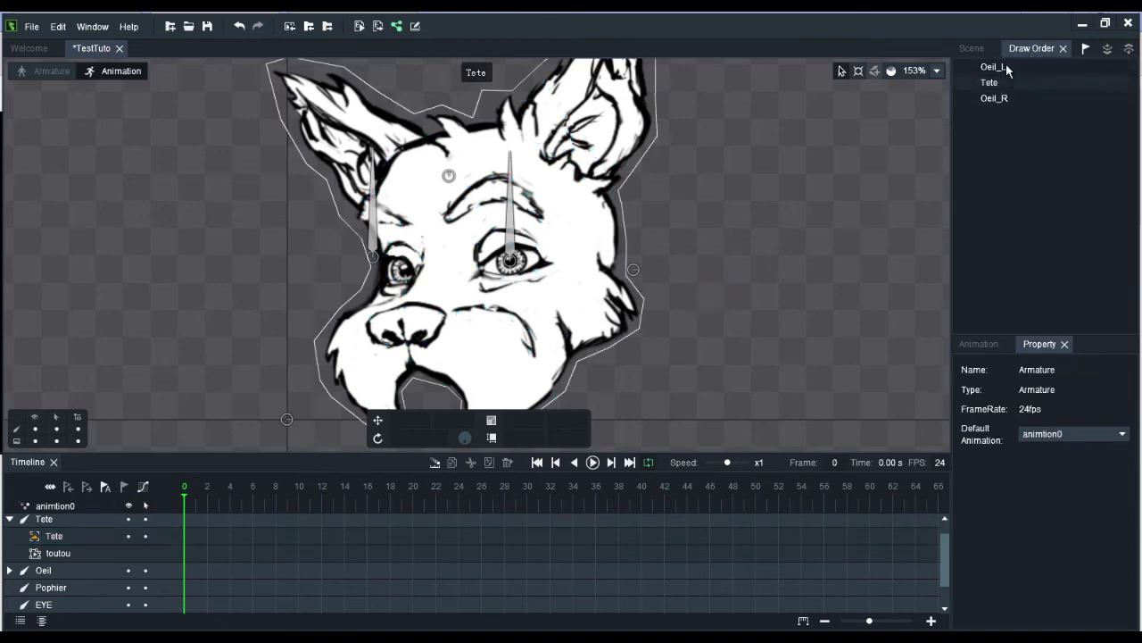
Add a Draw Order keyframe at frame 0 with the order Oeil_L, Tete, Oeil_R.
left_click_drag(944, 548, 948, 590)
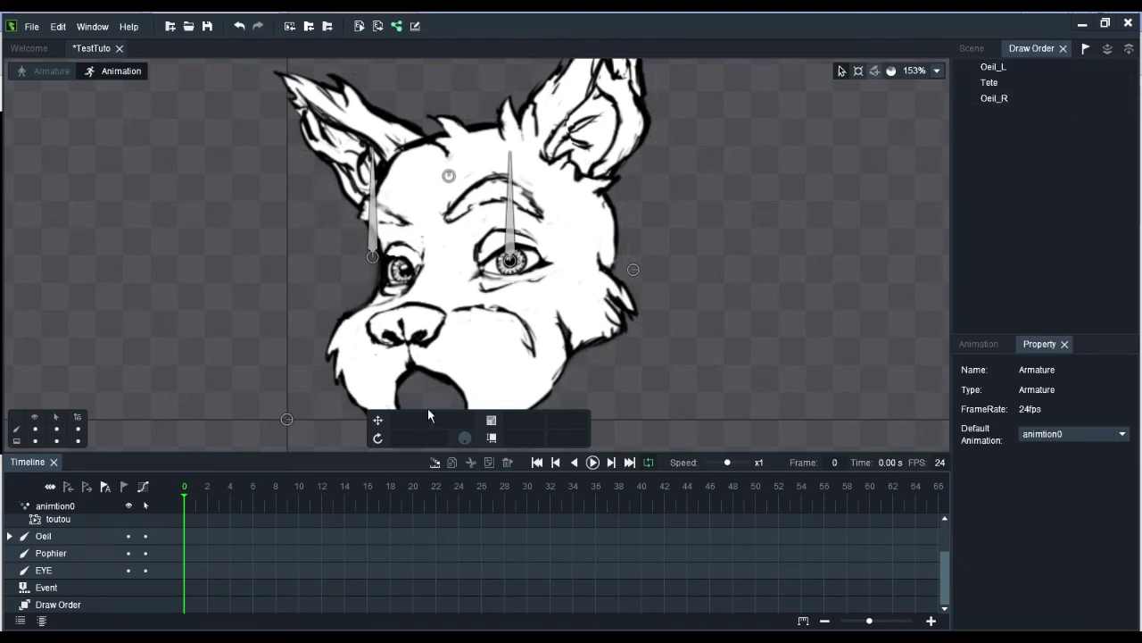
mouse_move(186, 502)
left_mouse_down()
mouse_move(200, 496)
mouse_move(182, 508)
left_mouse_up()
mouse_move(1009, 94)
left_mouse_down()
mouse_move(1015, 77)
mouse_move(1014, 93)
left_mouse_up()
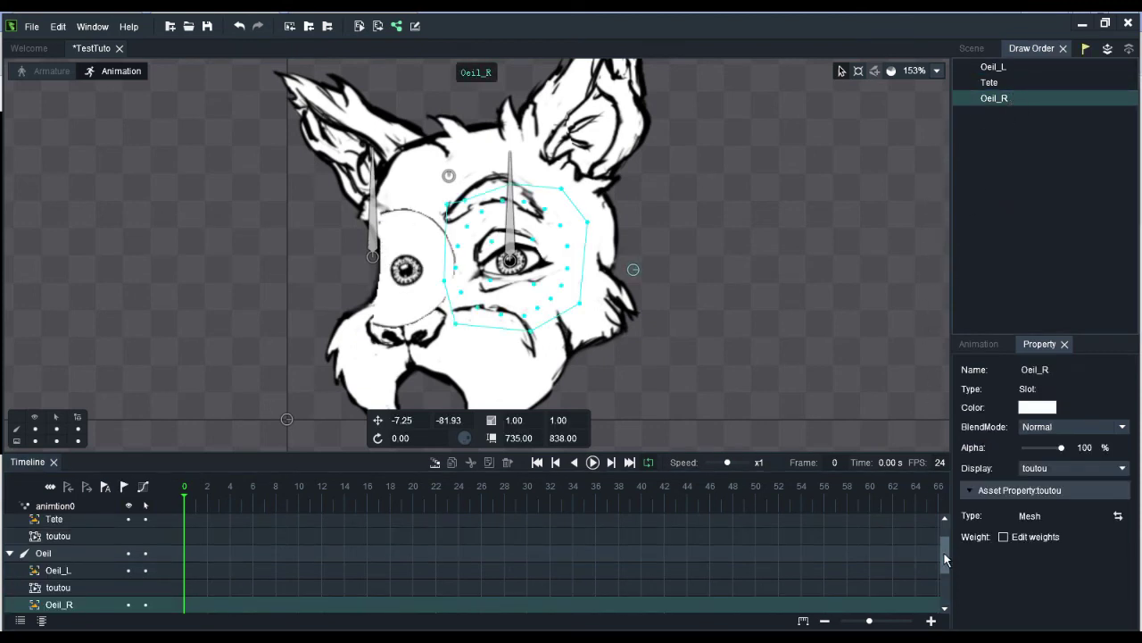
left_click_drag(946, 560, 948, 609)
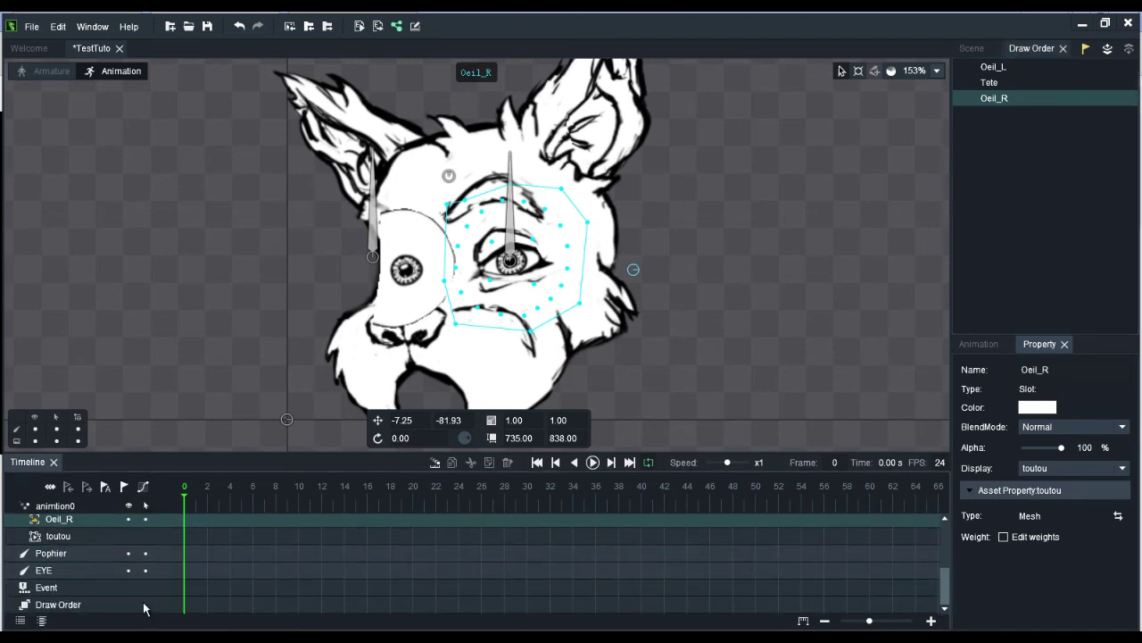
left_click(124, 487)
left_click(186, 606)
At frame 9, move Tete above Oeil_L in the draw order and add a keyframe for it.
left_click_drag(273, 489, 286, 489)
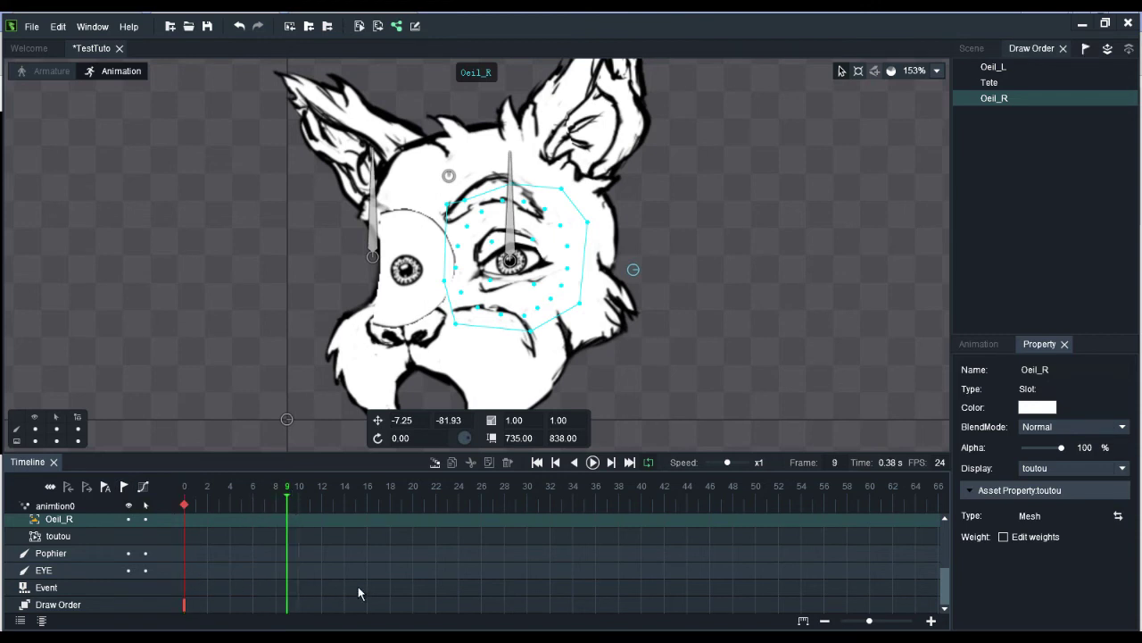
mouse_move(1007, 82)
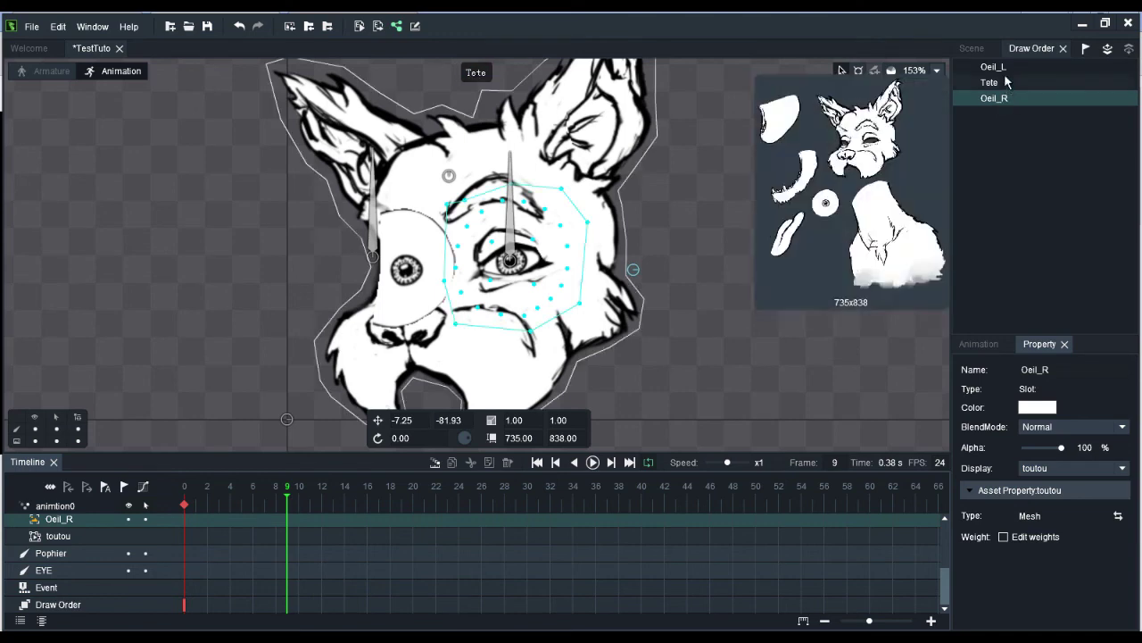
left_click_drag(1002, 85, 1006, 65)
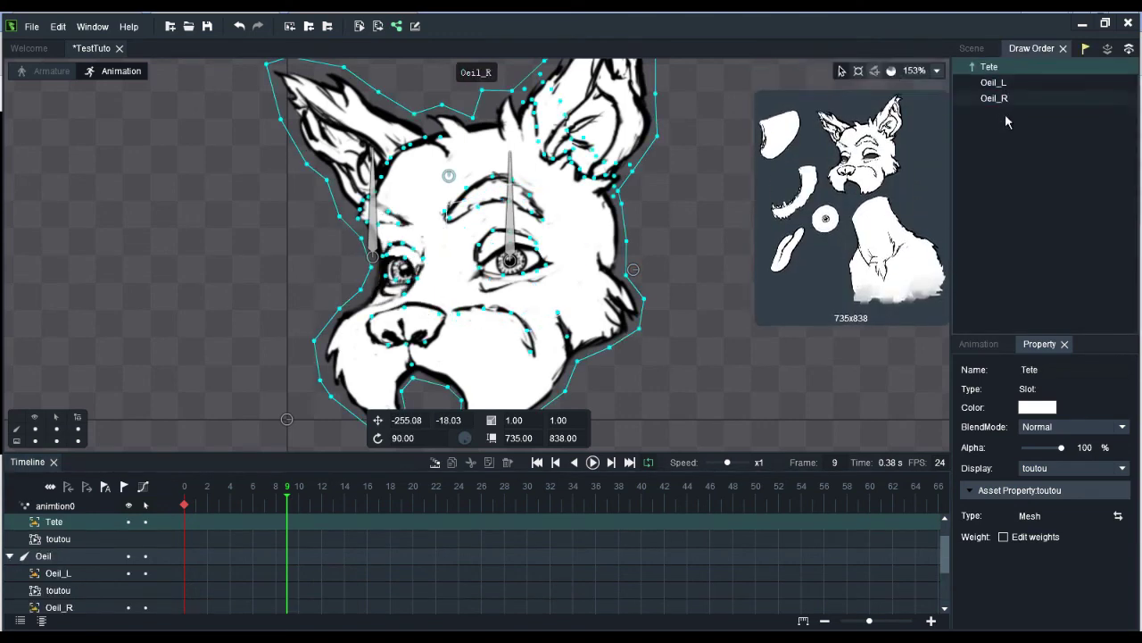
left_click_drag(947, 554, 948, 598)
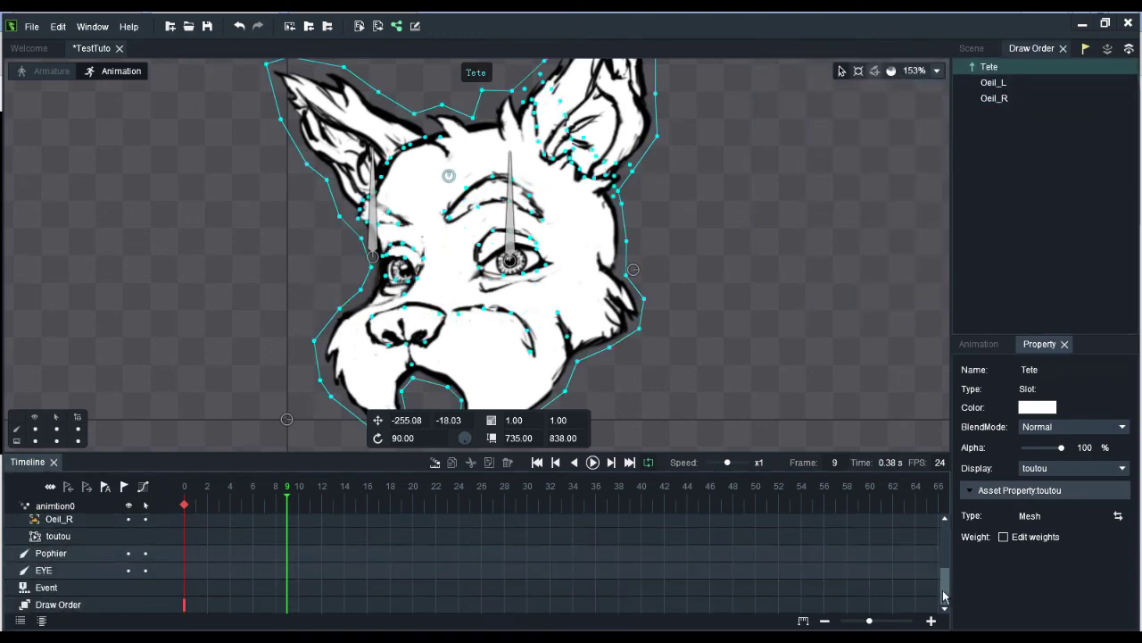
left_click(124, 486)
Preview the draw order change, add a Draw Order keyframe at frame 17 and place Tete between Oeil_L and Oeil_R.
mouse_move(286, 493)
left_mouse_down()
mouse_move(248, 490)
mouse_move(316, 487)
mouse_move(257, 485)
left_mouse_up()
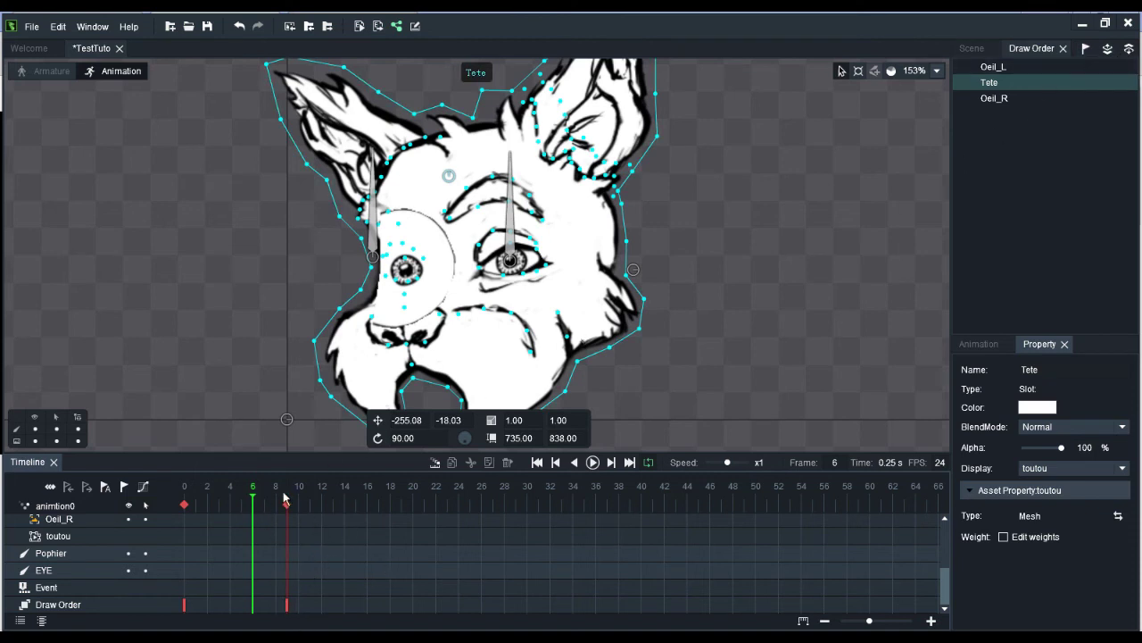
left_click_drag(284, 493, 380, 497)
left_click(1086, 48)
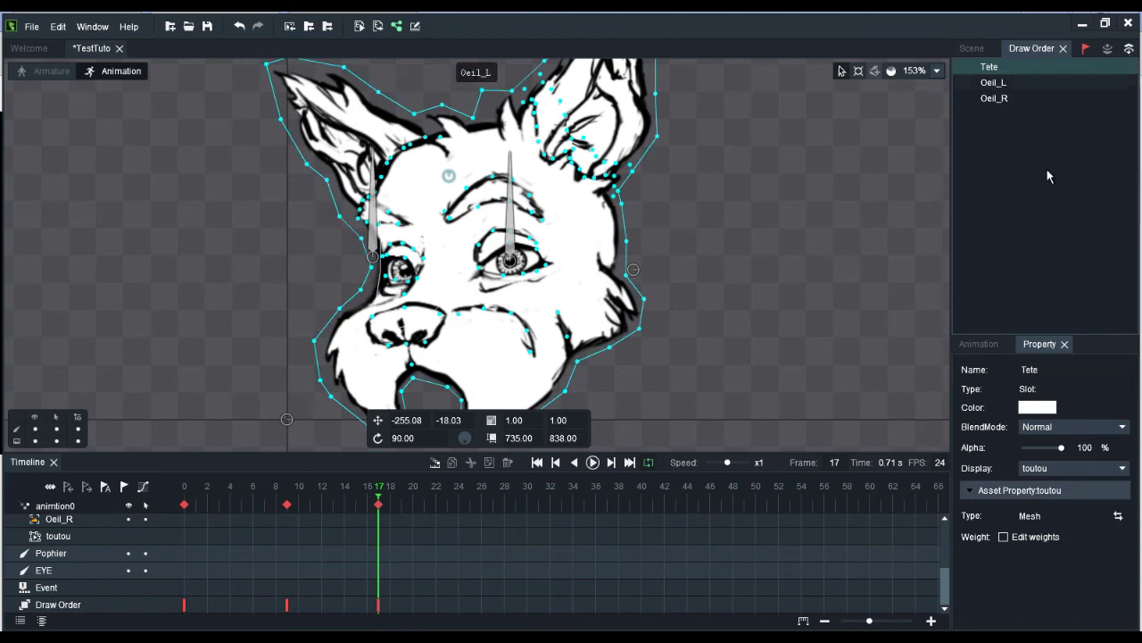
left_click(1129, 49)
left_click(1129, 48)
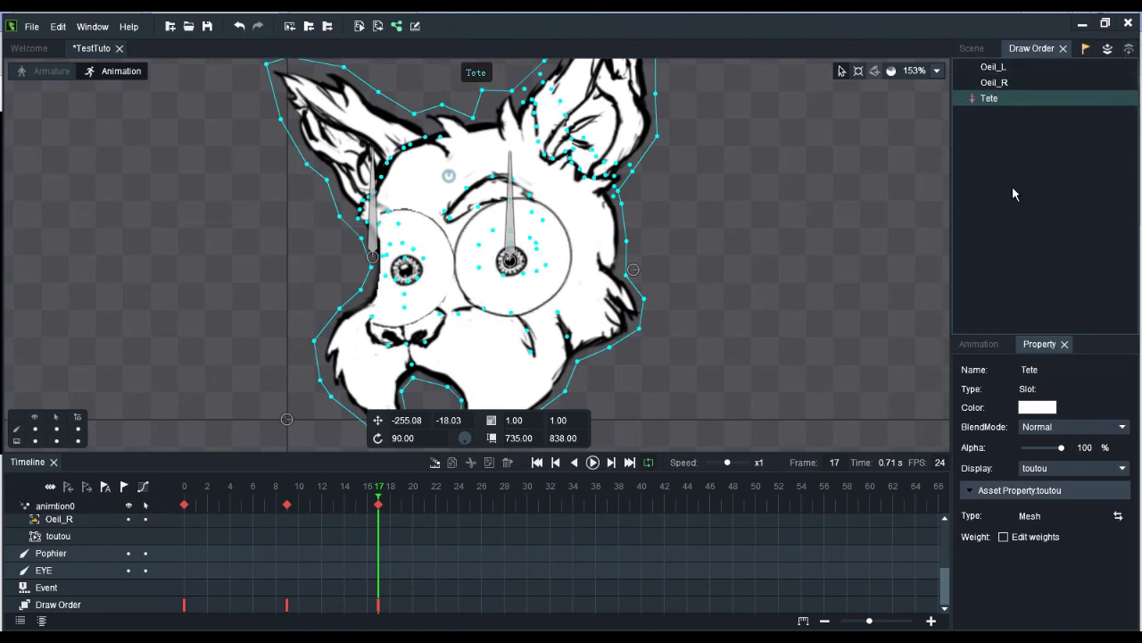
left_click(1109, 50)
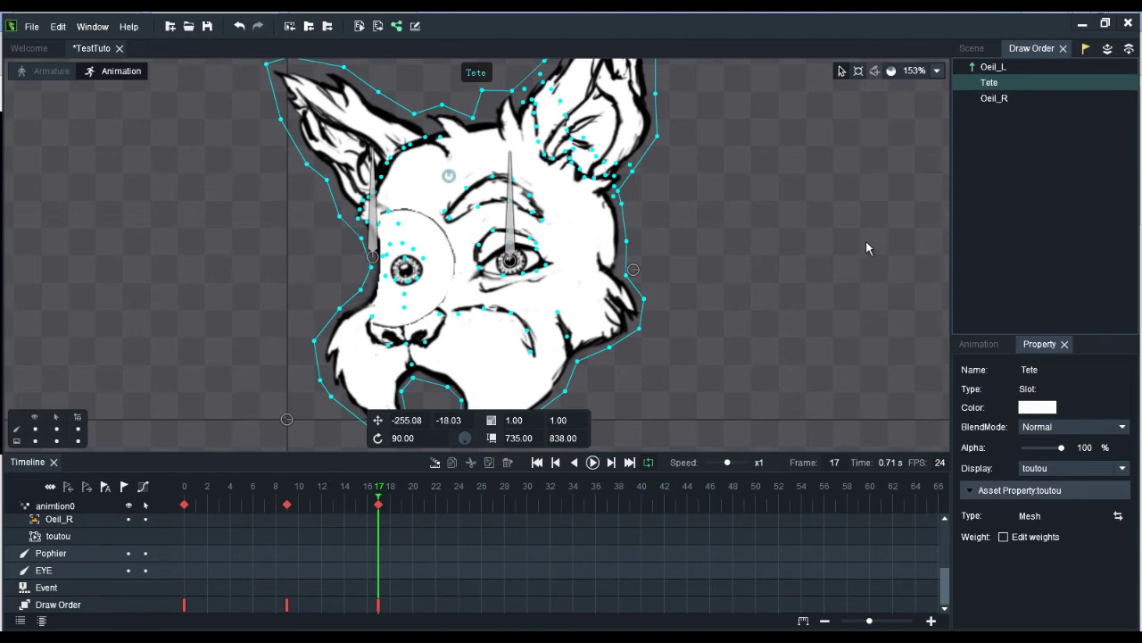
Return to frame 0 and delete the Draw Order keyframes at frames 0, 9 and 17.
left_click_drag(379, 494, 184, 491)
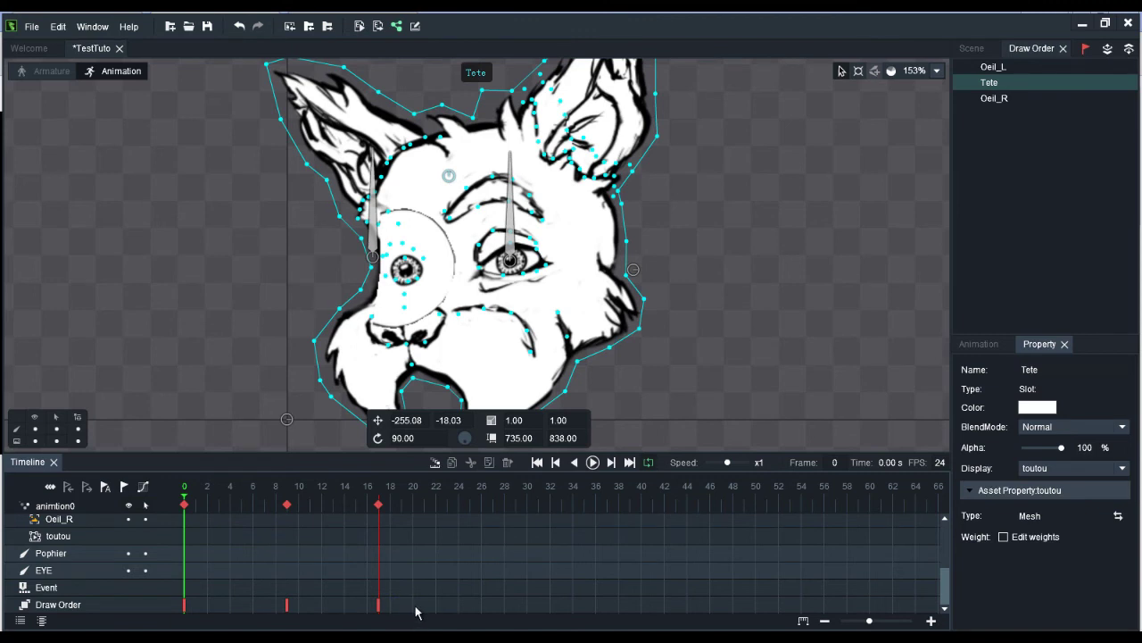
left_click_drag(416, 611, 178, 603)
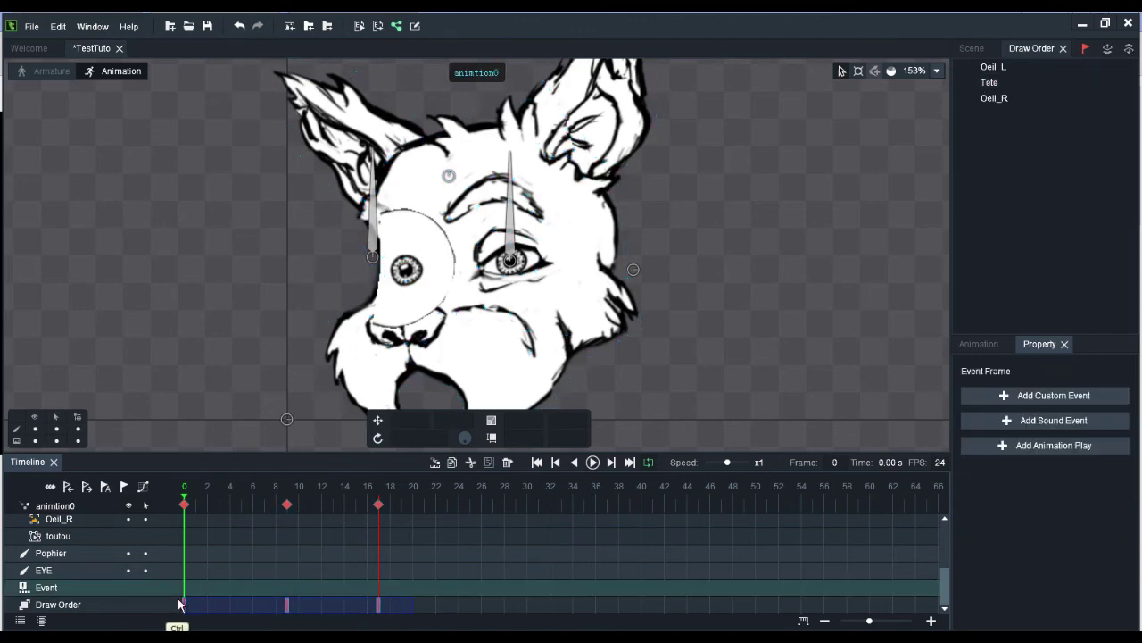
key("Delete")
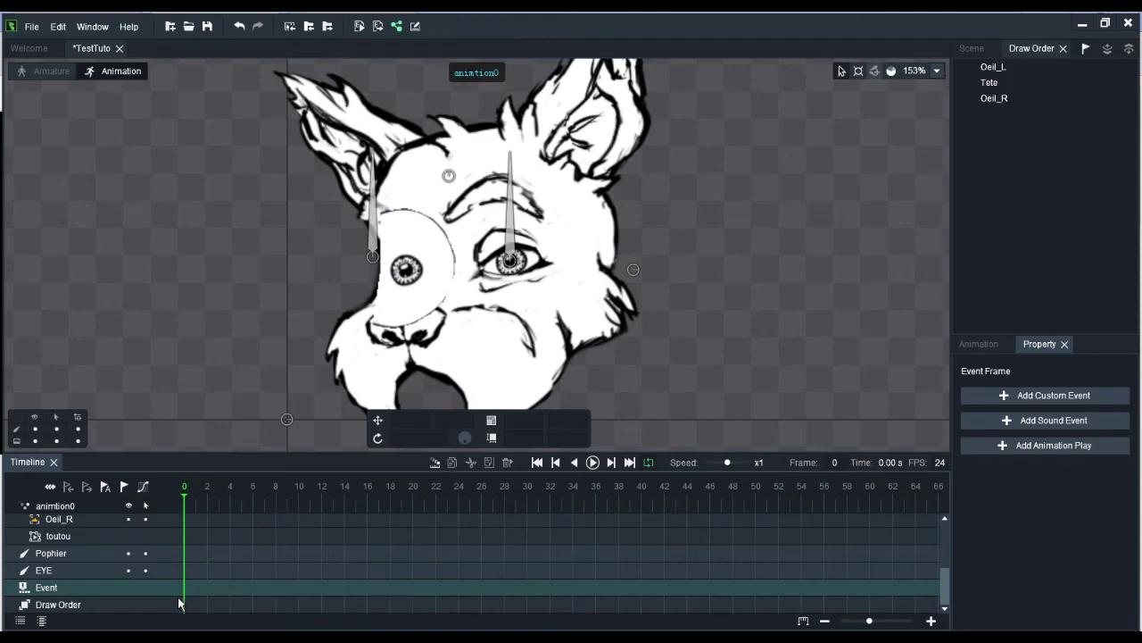
At frame 0, place Oeil_L beneath Tete in the draw order.
left_click(995, 68)
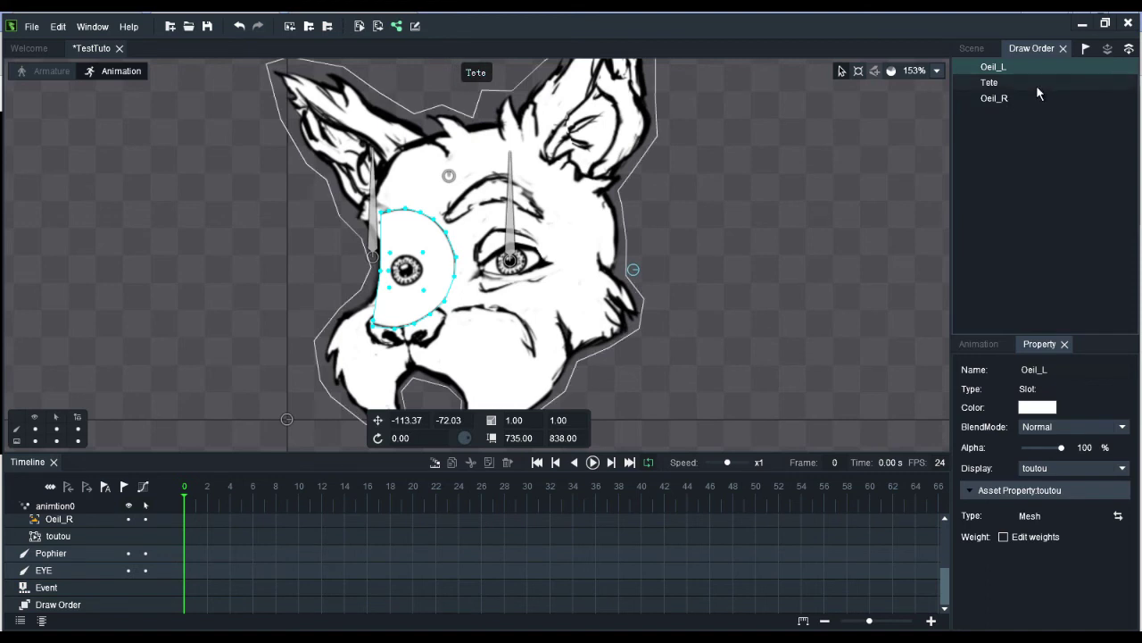
left_click(1129, 49)
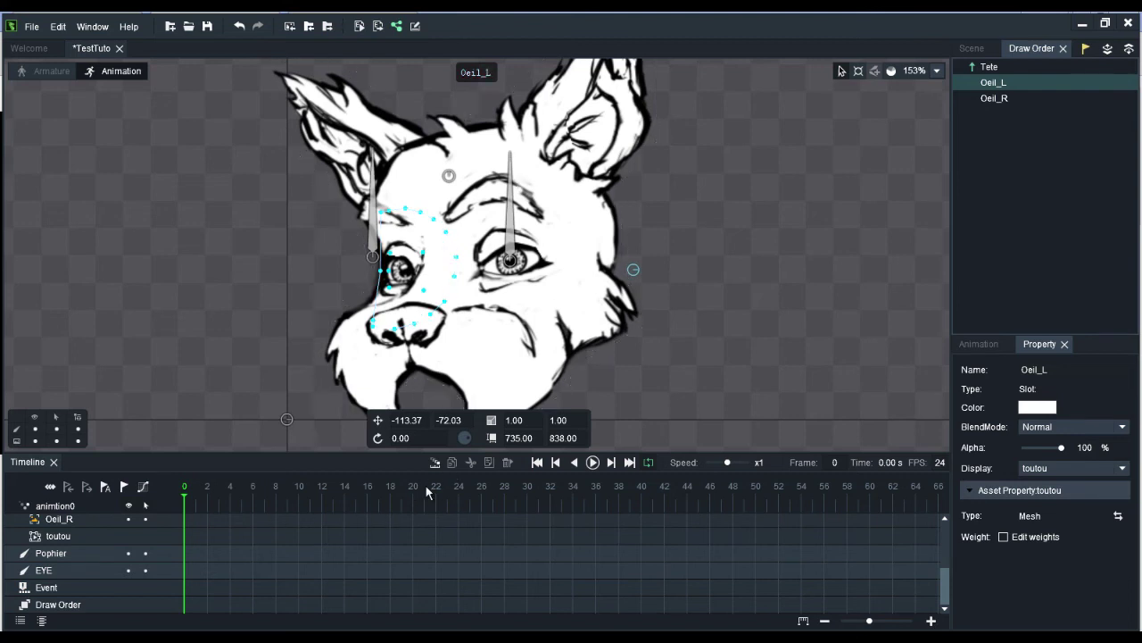
At frame 0, try shifting the EYE bone to about X -101.73 and lowering the Pophier bone to about Y -127.45 without keyframes.
left_click(513, 228)
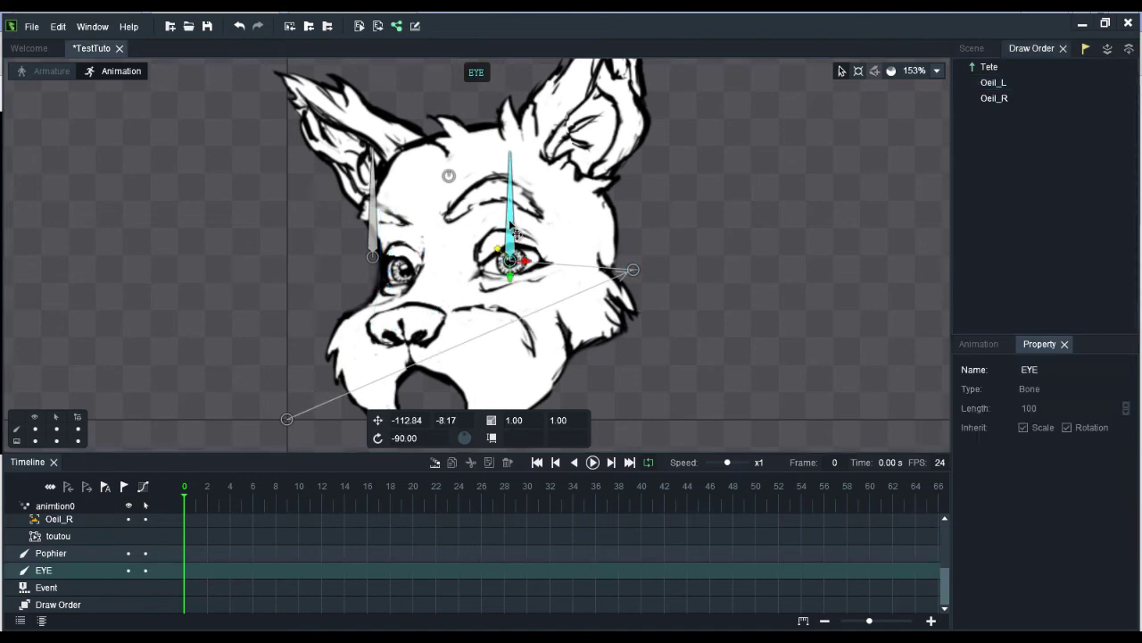
mouse_move(513, 228)
left_mouse_down()
mouse_move(547, 227)
mouse_move(531, 235)
left_mouse_up()
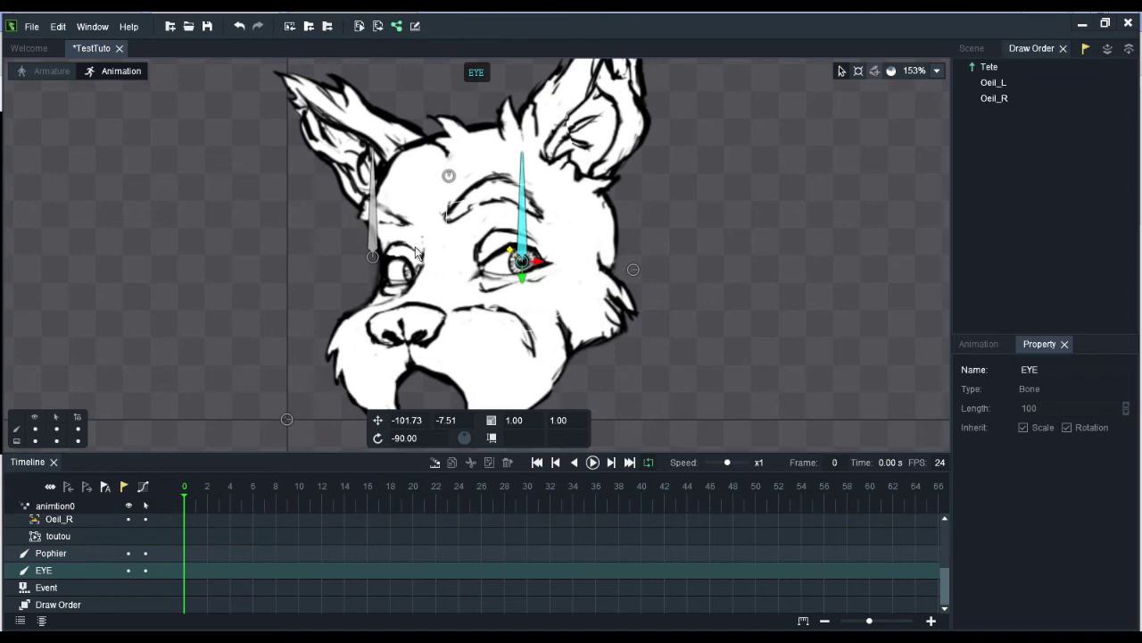
left_click_drag(374, 221, 374, 242)
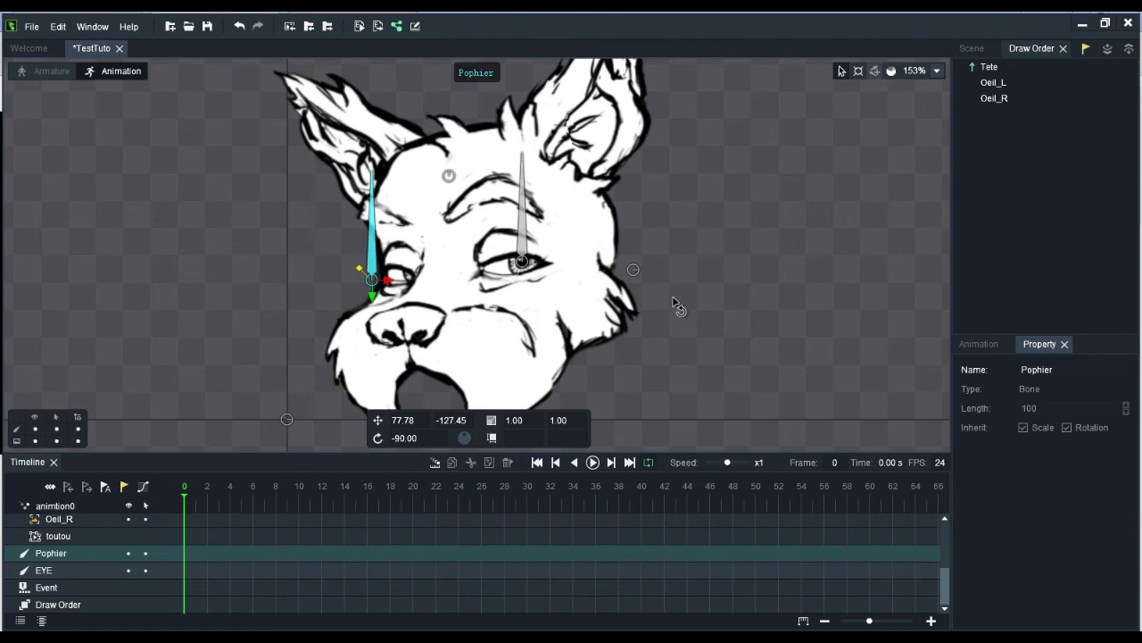
left_click(274, 489)
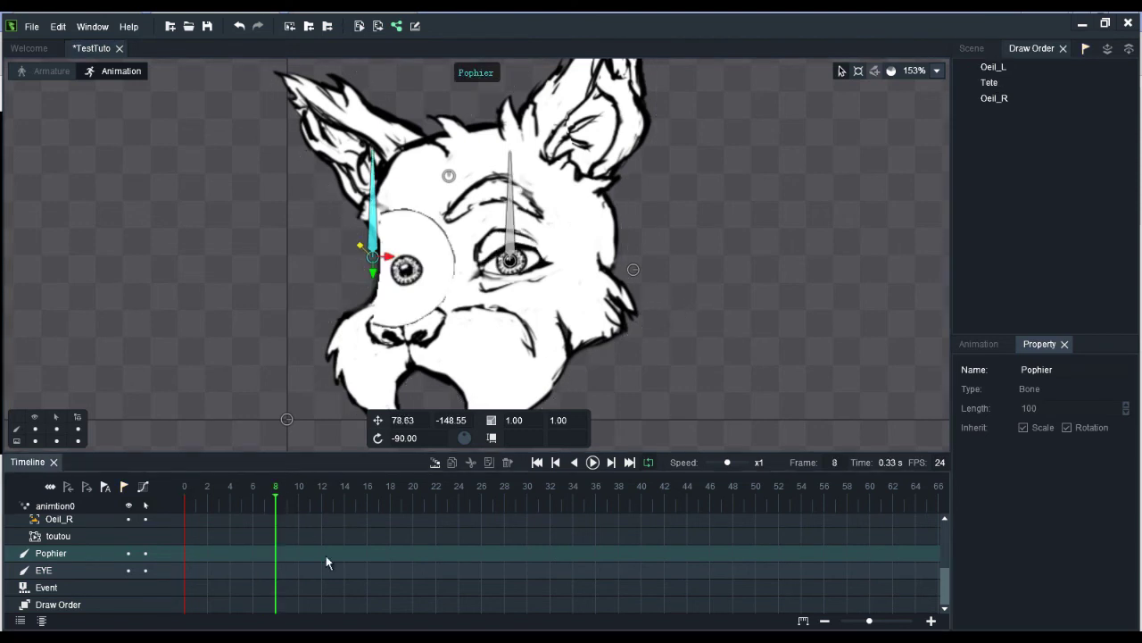
left_click_drag(946, 580, 949, 602)
left_click_drag(257, 497, 183, 495)
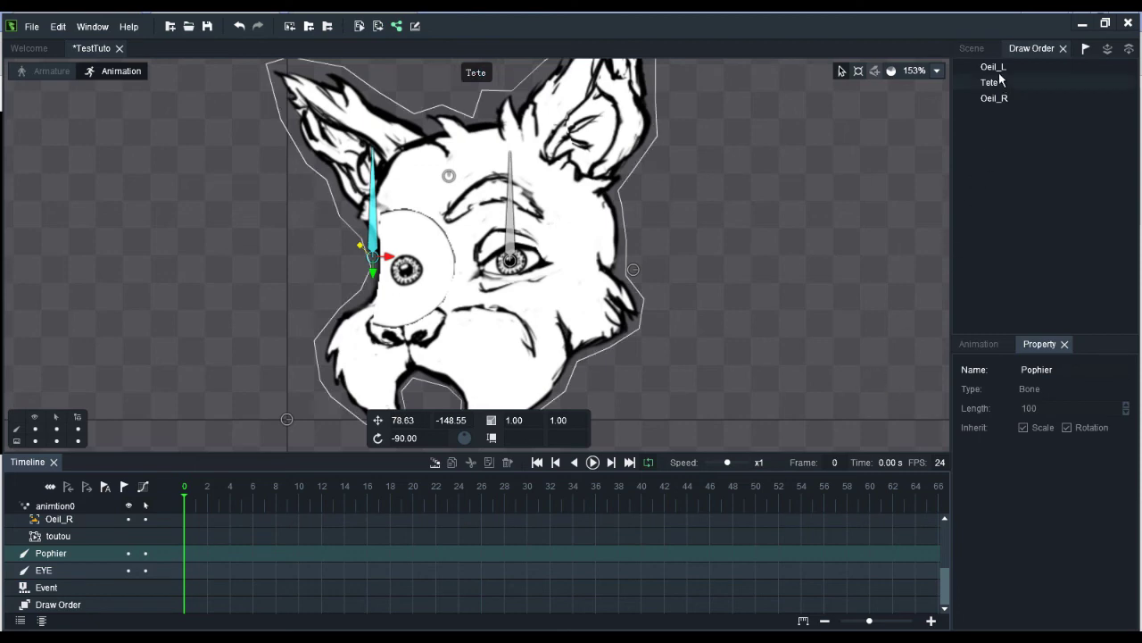
In Armature mode, move Tete above Oeil_L in the draw order and return to Animation mode at frame 0.
left_click(54, 71)
left_click(1031, 48)
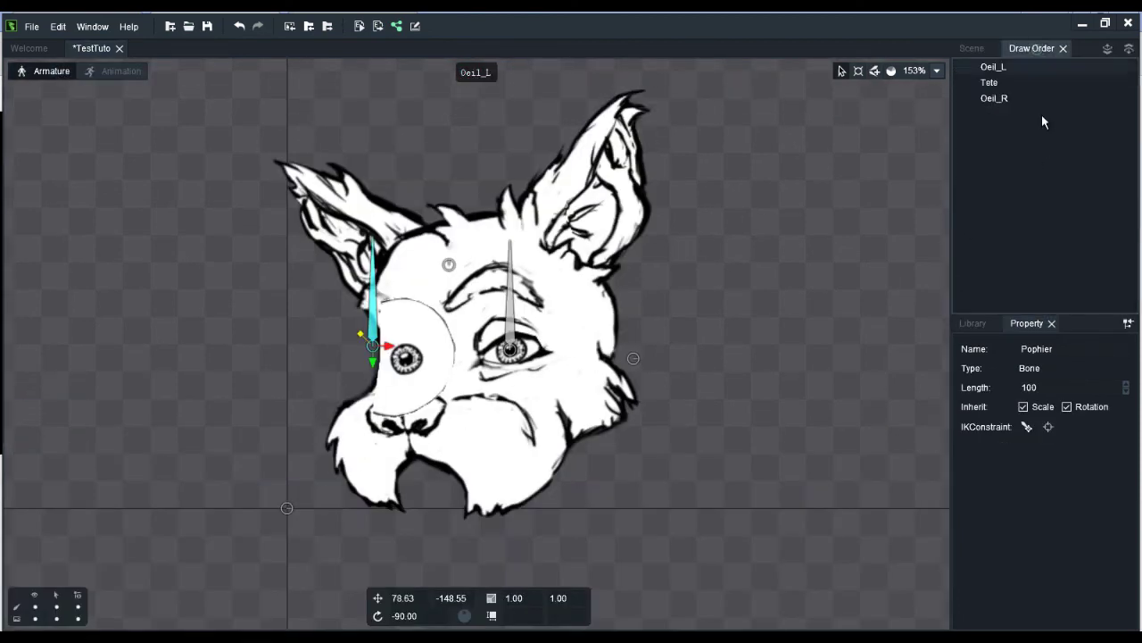
left_click_drag(992, 82, 1004, 65)
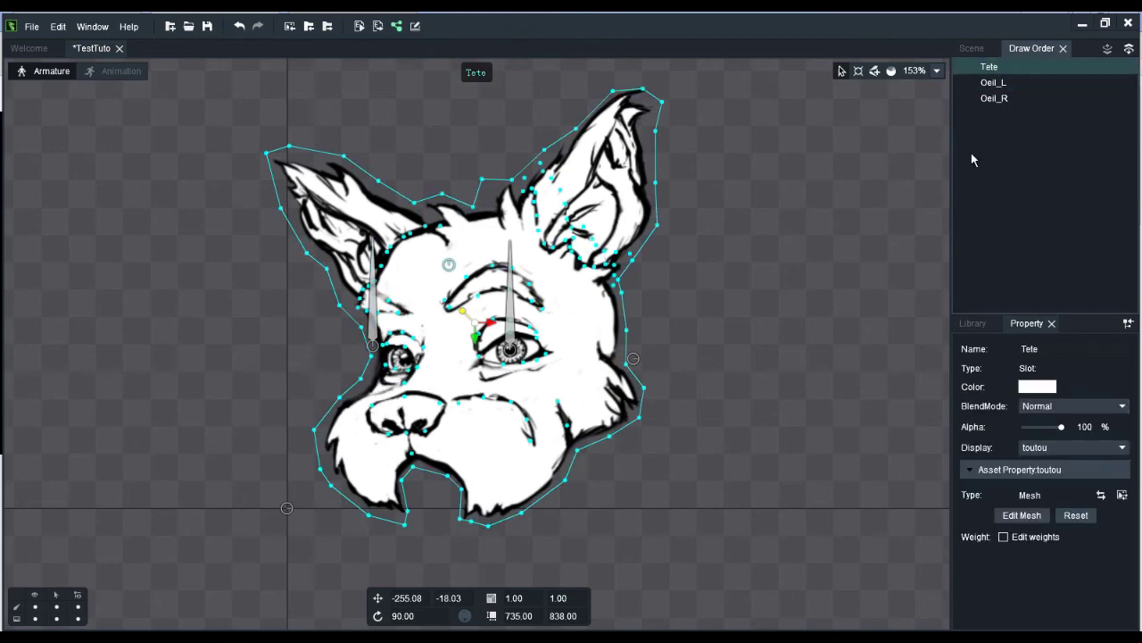
left_click(116, 71)
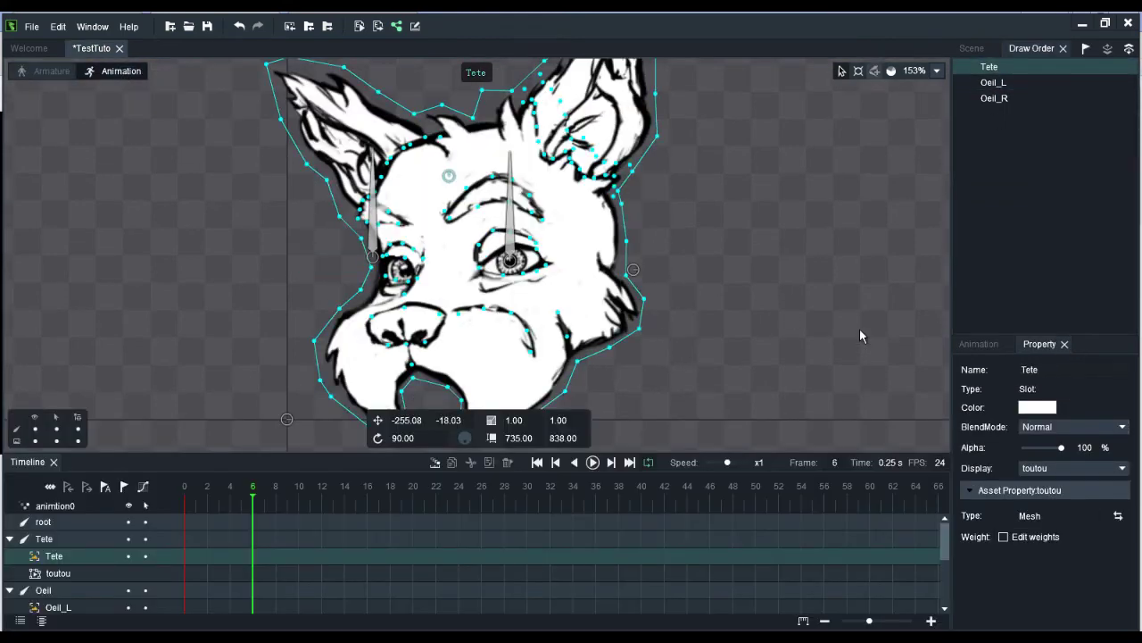
left_click_drag(252, 501, 185, 500)
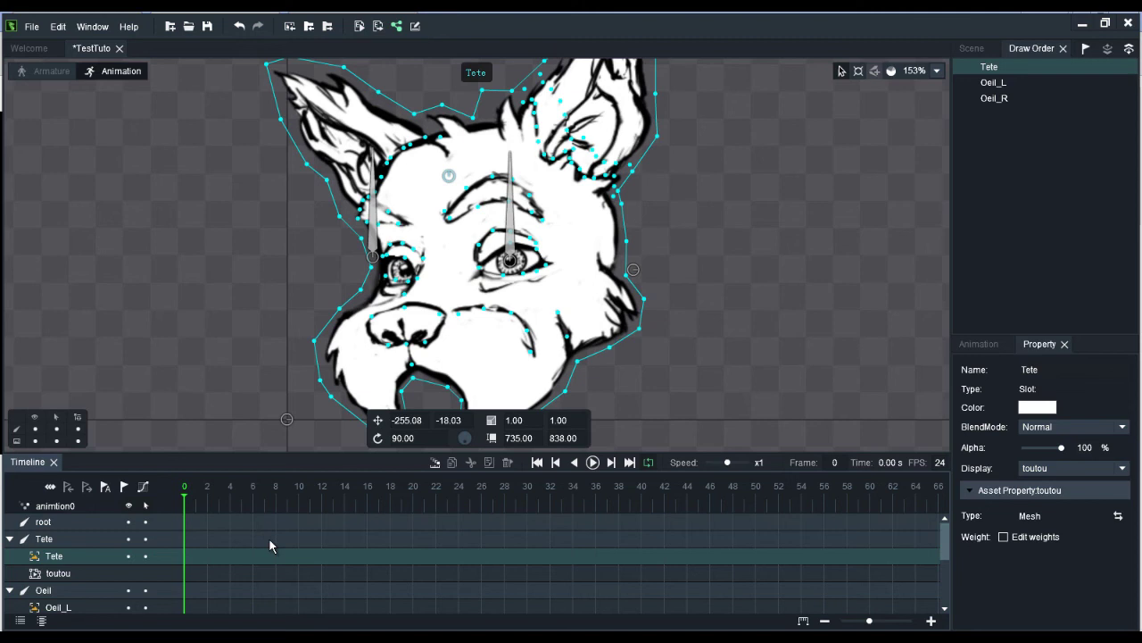
At frame 0, move EYE to about (-99.12, -10.13) and Pophier to about (79.09, -132.67), adding a keyframe for each bone.
left_click(972, 48)
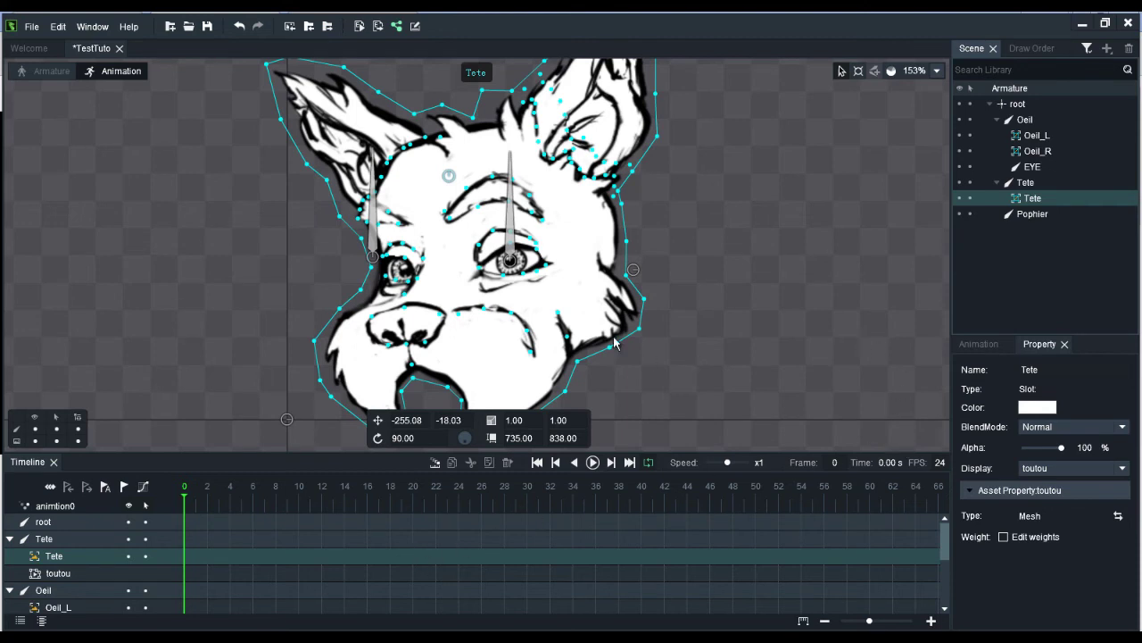
left_click(518, 223)
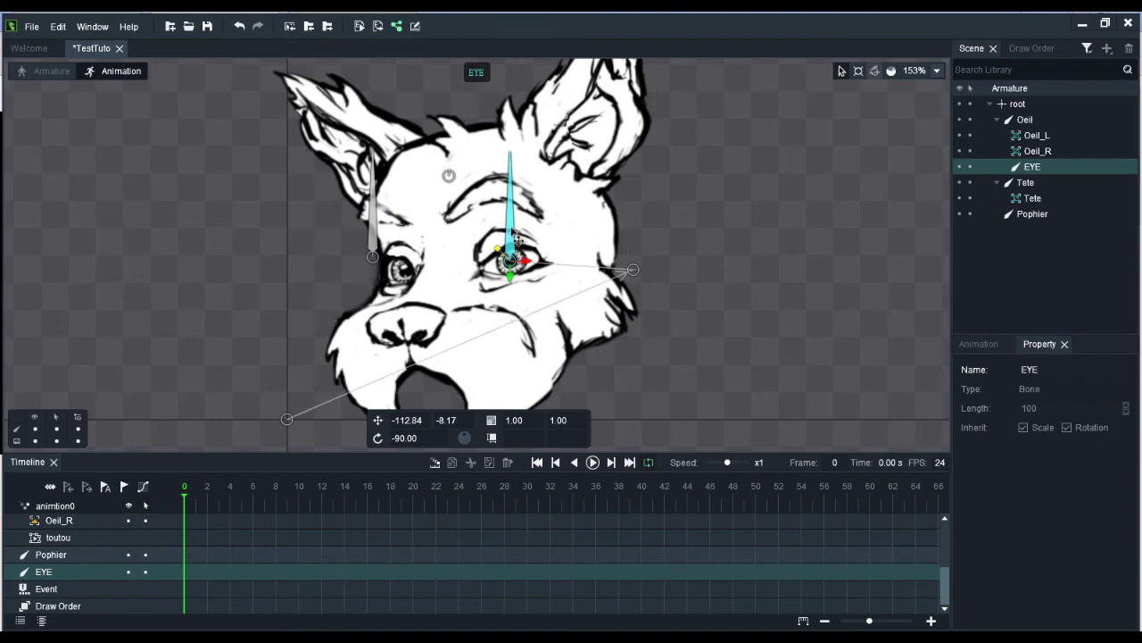
left_click_drag(518, 236, 531, 236)
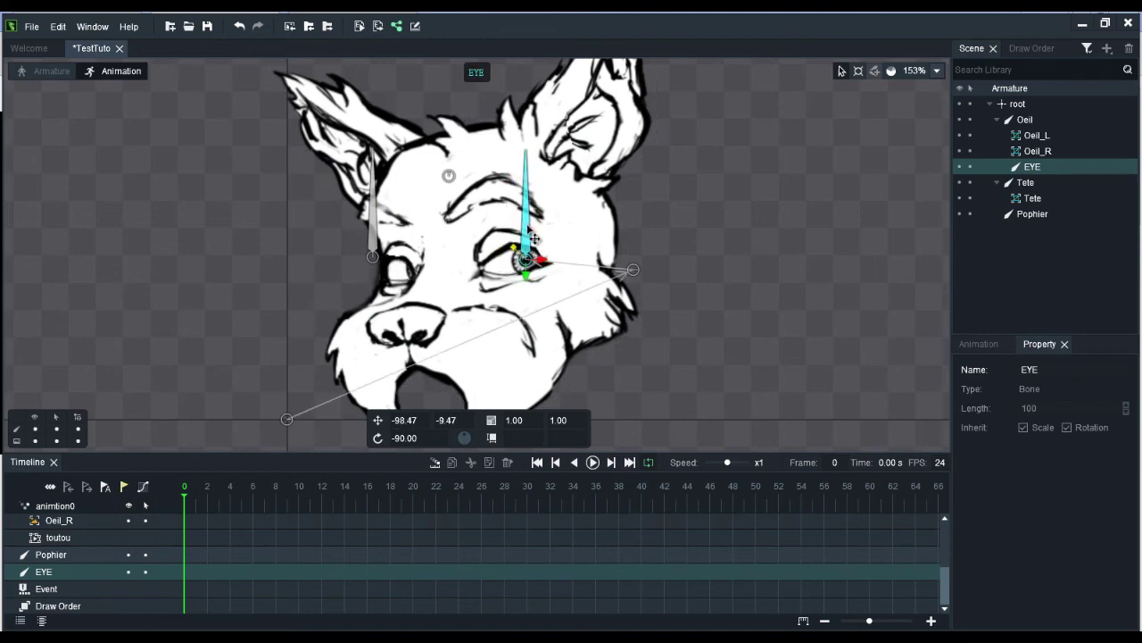
left_click(379, 223)
left_click_drag(379, 223, 380, 239)
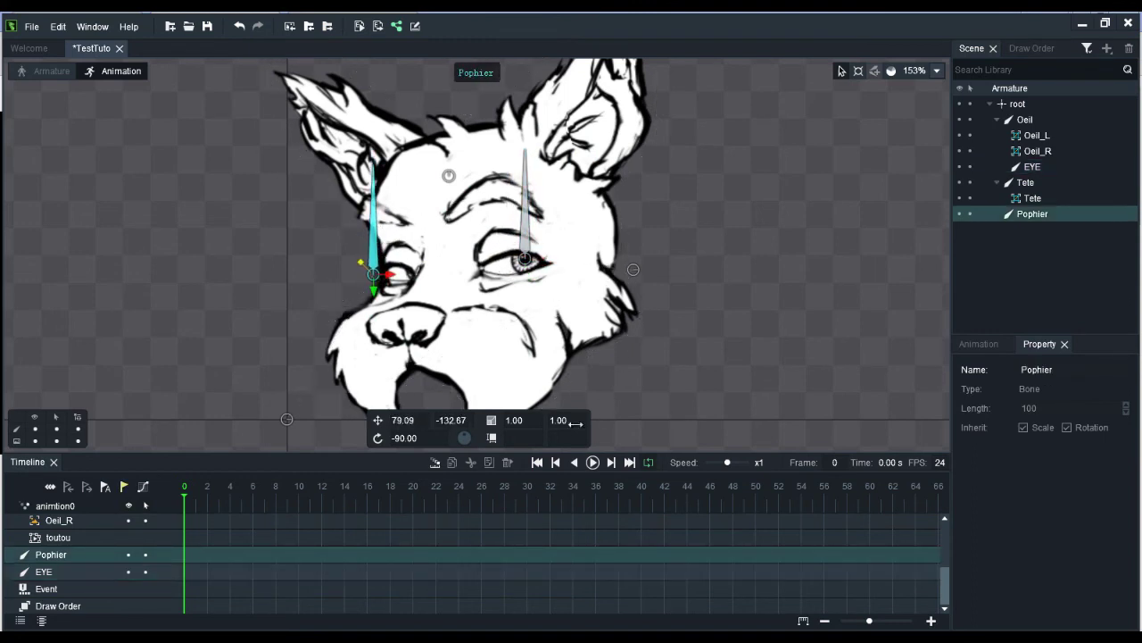
left_click(124, 486)
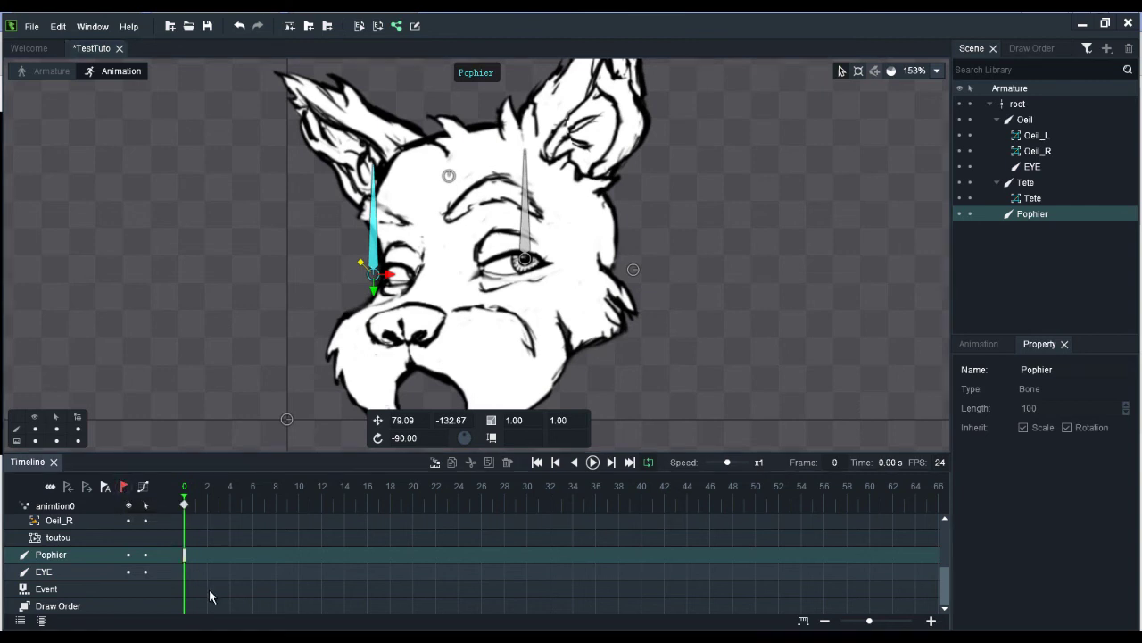
left_click(523, 225)
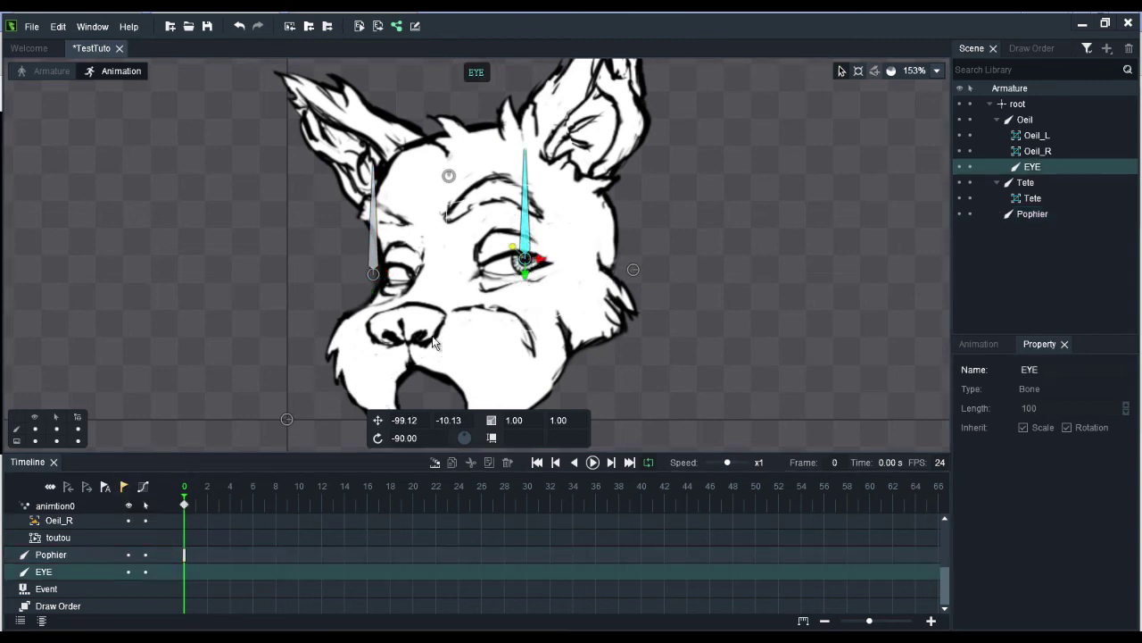
left_click(125, 487)
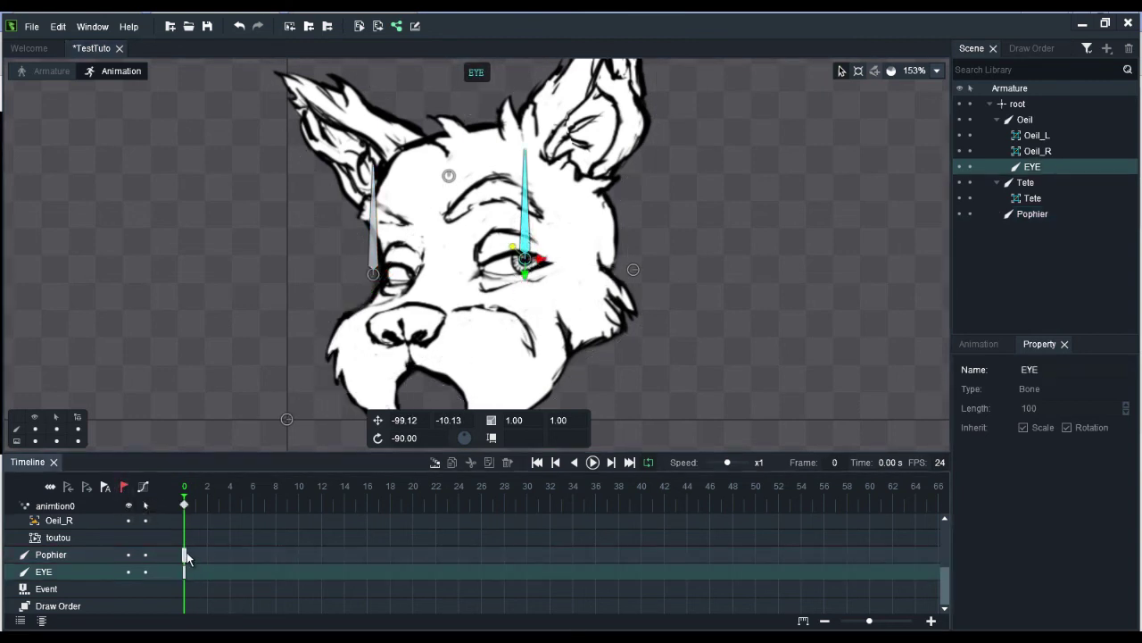
At frame 10, try moving the EYE bone to about (-122.64, -5.55) without adding a keyframe.
left_click_drag(242, 486, 300, 490)
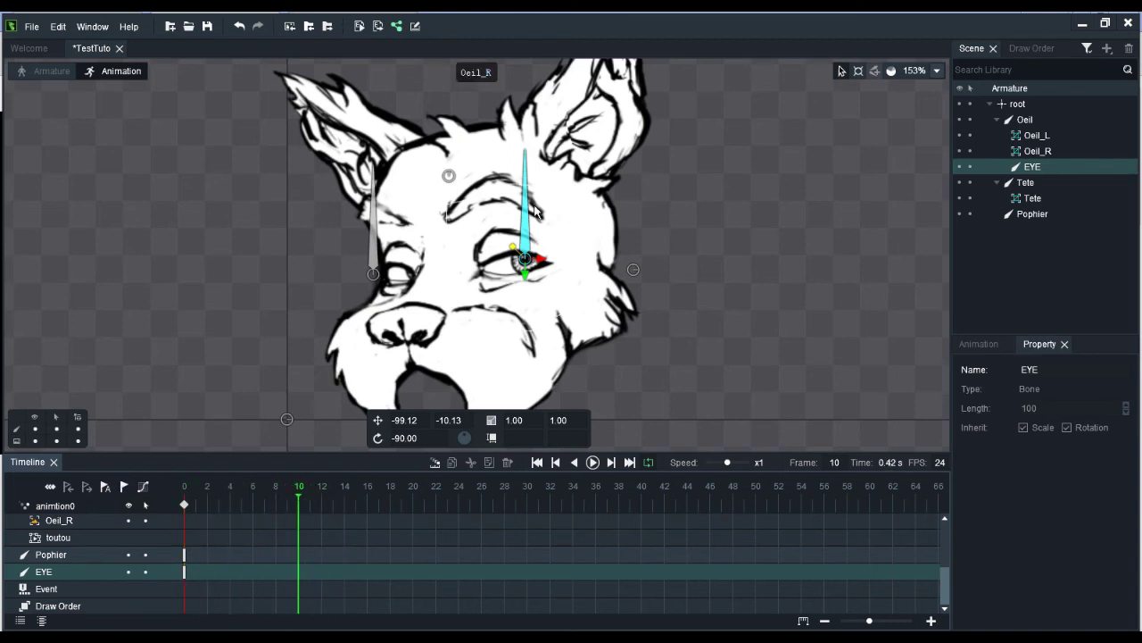
left_click_drag(532, 224, 501, 219)
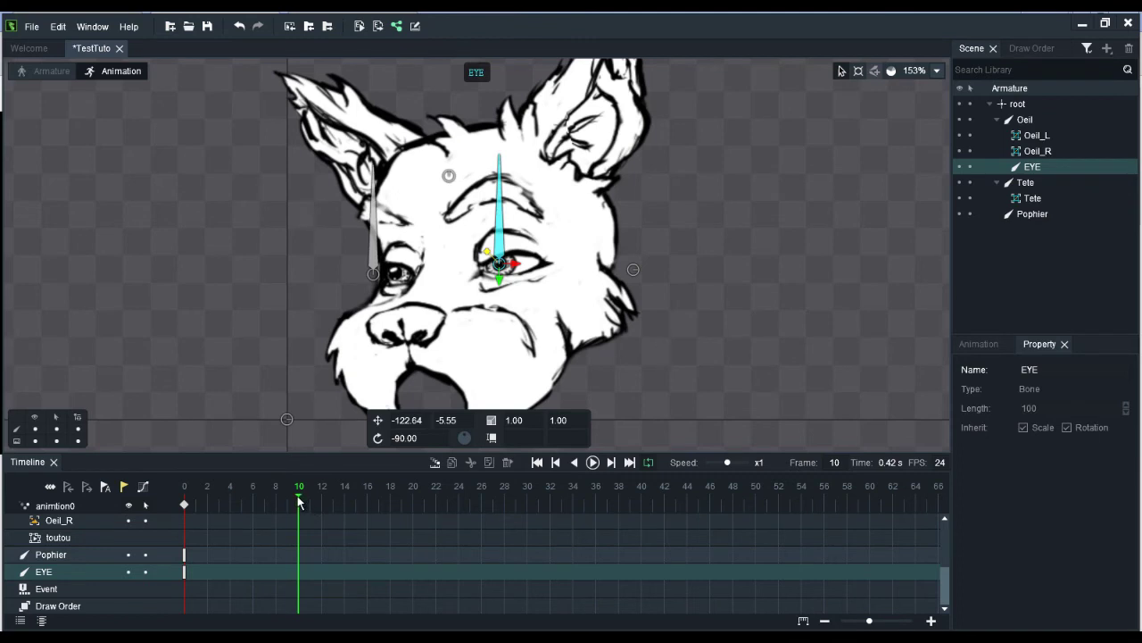
left_click_drag(299, 501, 319, 534)
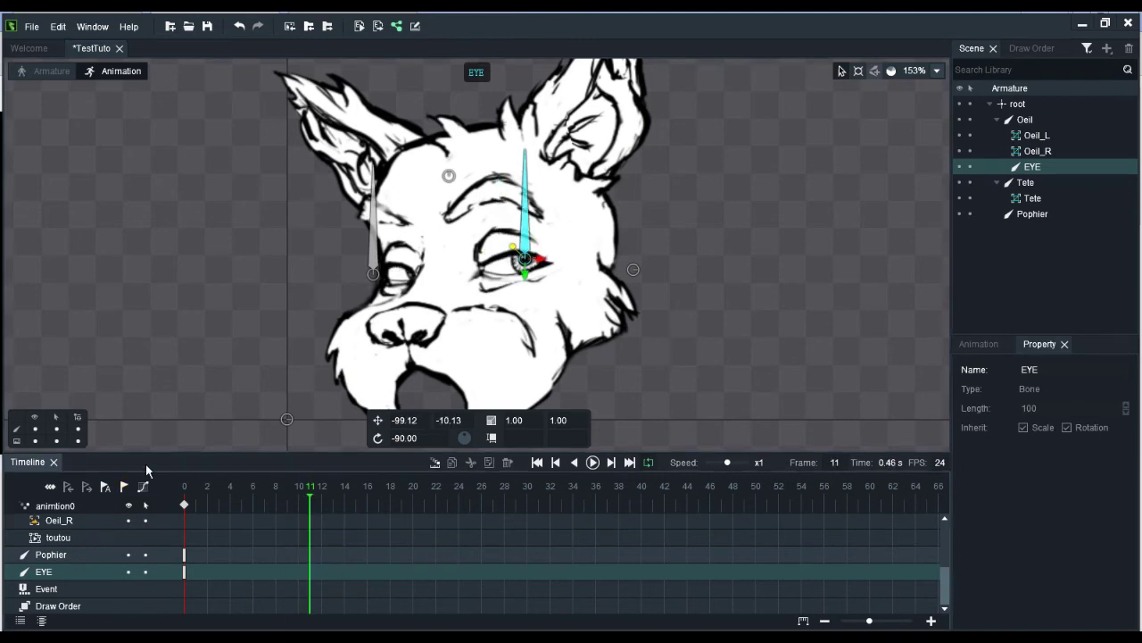
Turn on automatic keyframing and, at frame 11, move EYE to about (-125.25, -3.59) and Pophier to about (77.13, -160.77).
left_click(103, 488)
left_click(105, 488)
left_click_drag(528, 243, 500, 249)
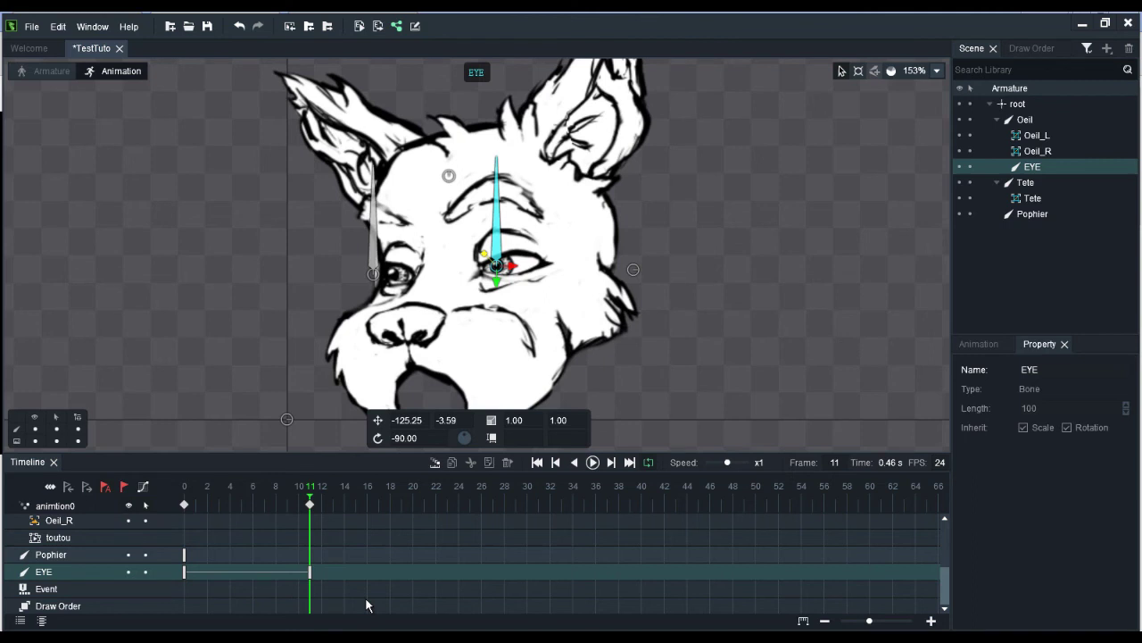
left_click_drag(379, 245, 377, 214)
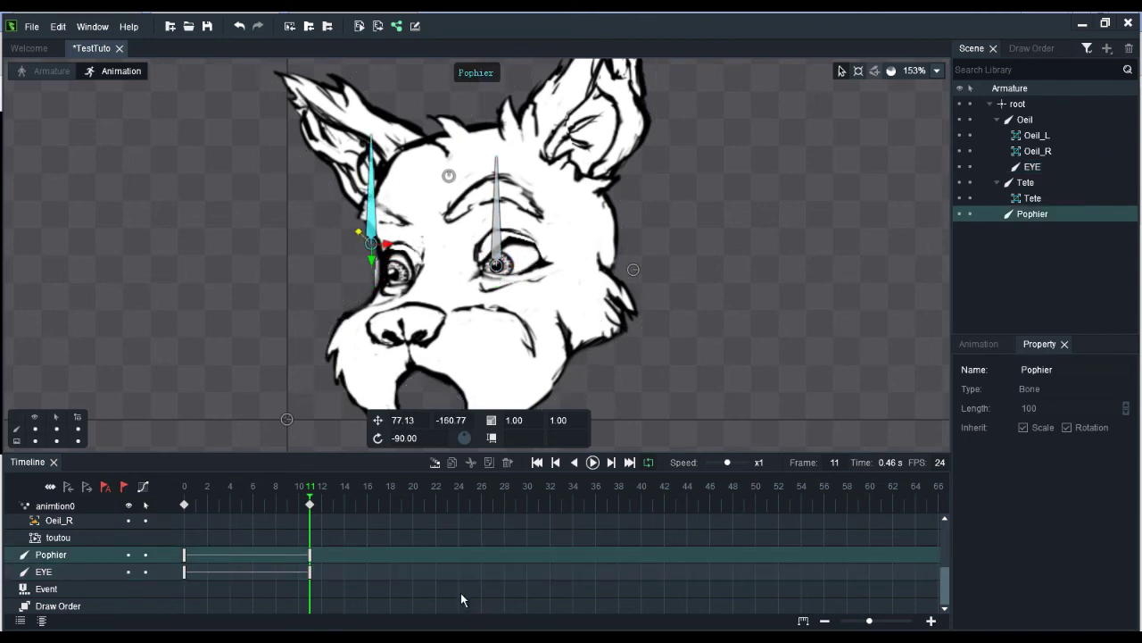
Move the frame 11 keyframes of both bones to frame 38 and preview the motion.
left_click_drag(312, 498, 191, 488)
left_click_drag(311, 511, 620, 506)
left_click_drag(317, 489, 538, 486)
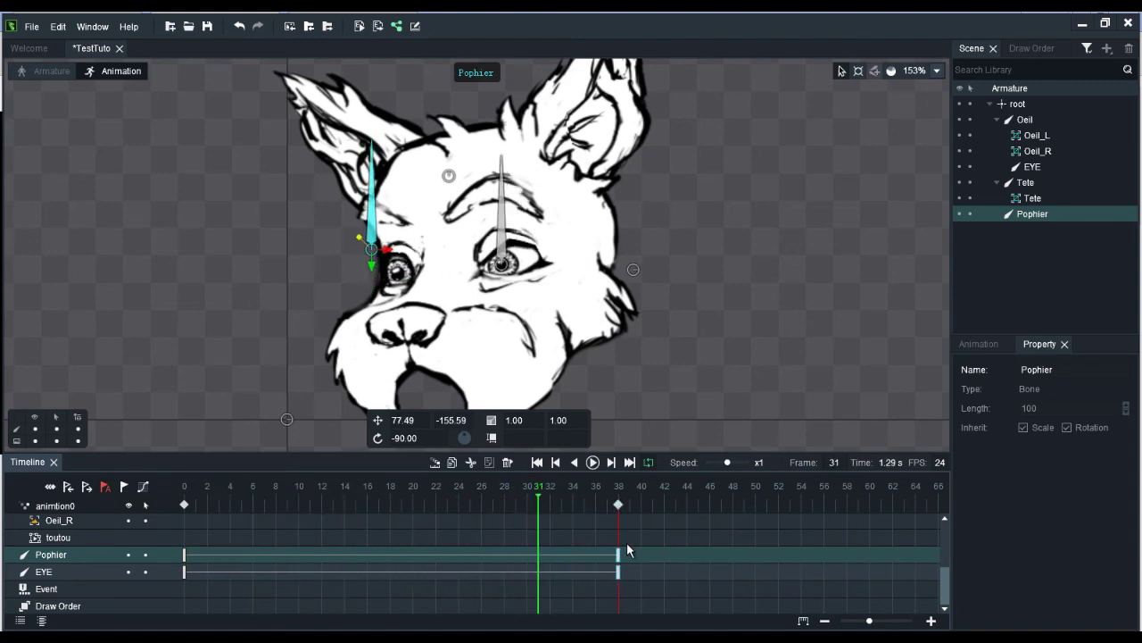
left_click(644, 553)
At frame 17, move the EYE bone to about (-111.89, -18.61) and preview the animation through to its end.
left_click_drag(526, 496, 379, 491)
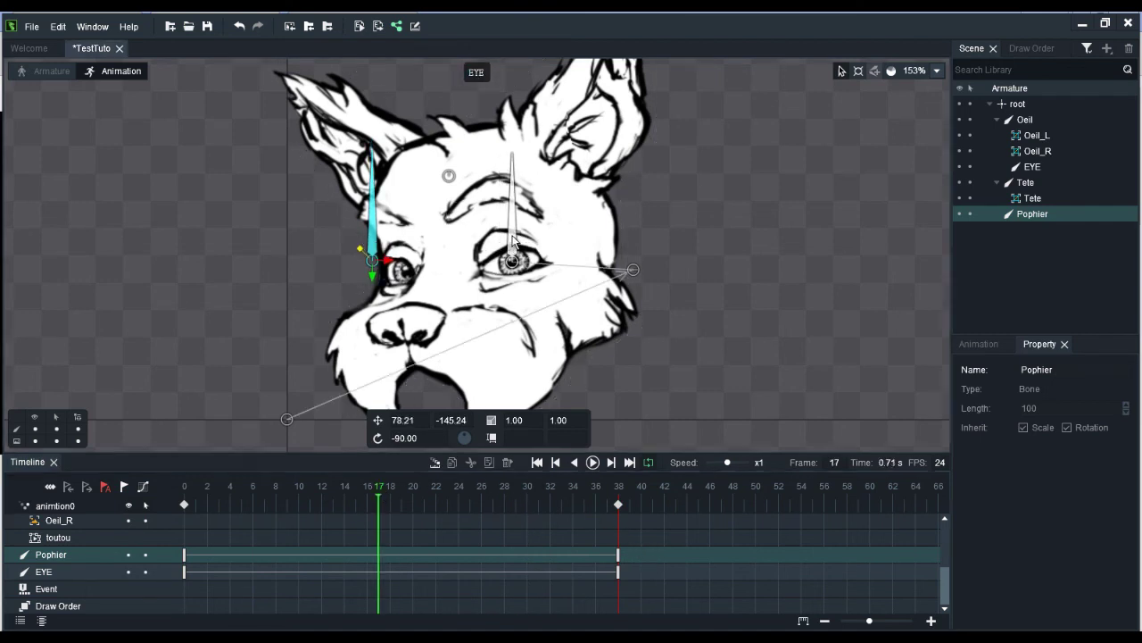
left_click_drag(513, 239, 510, 225)
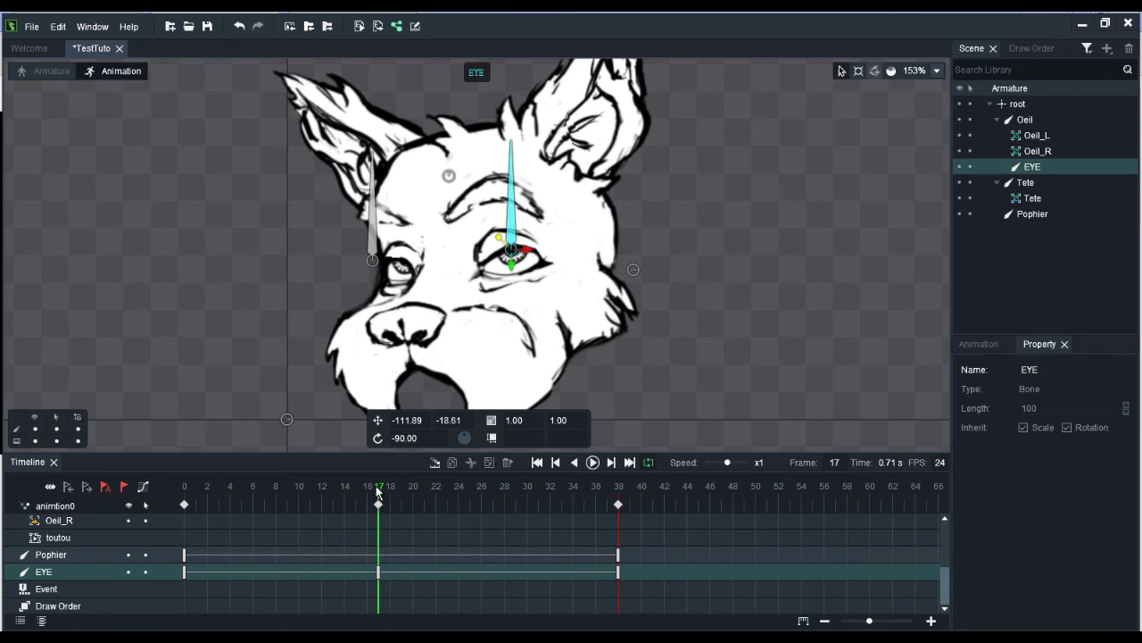
left_click(265, 489)
key("space")
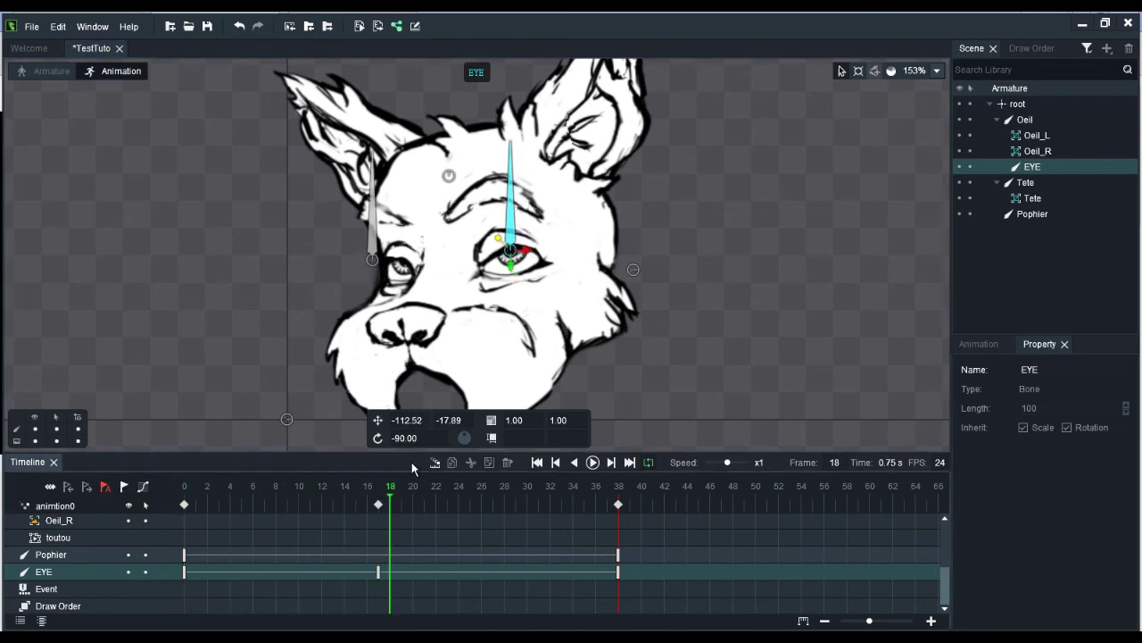
left_click(611, 461)
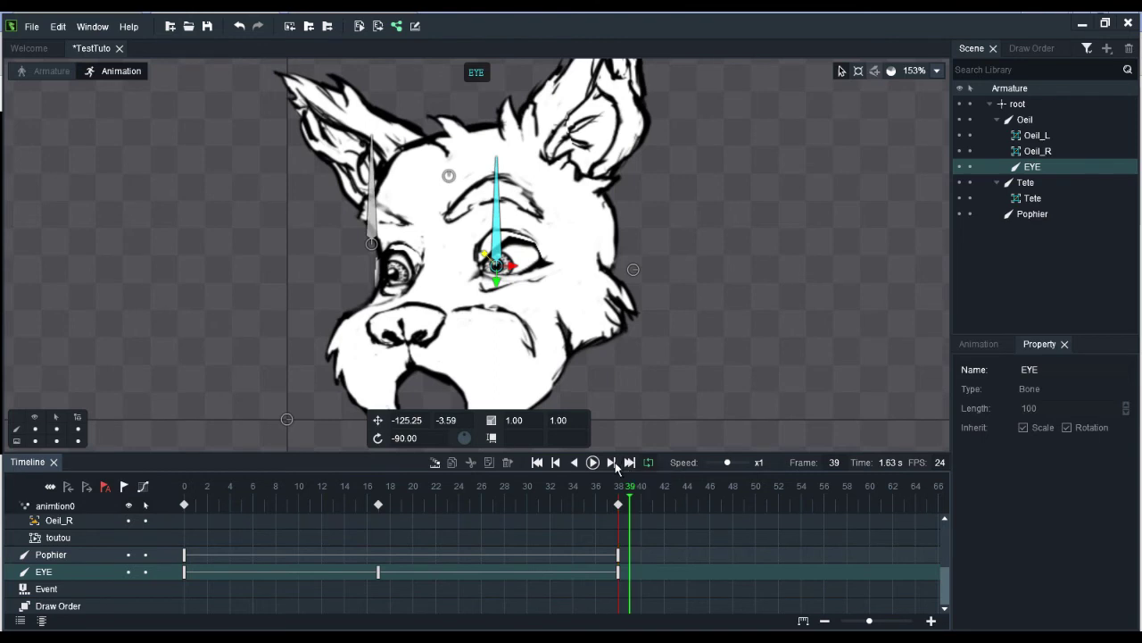
left_click(573, 461)
left_click(574, 462)
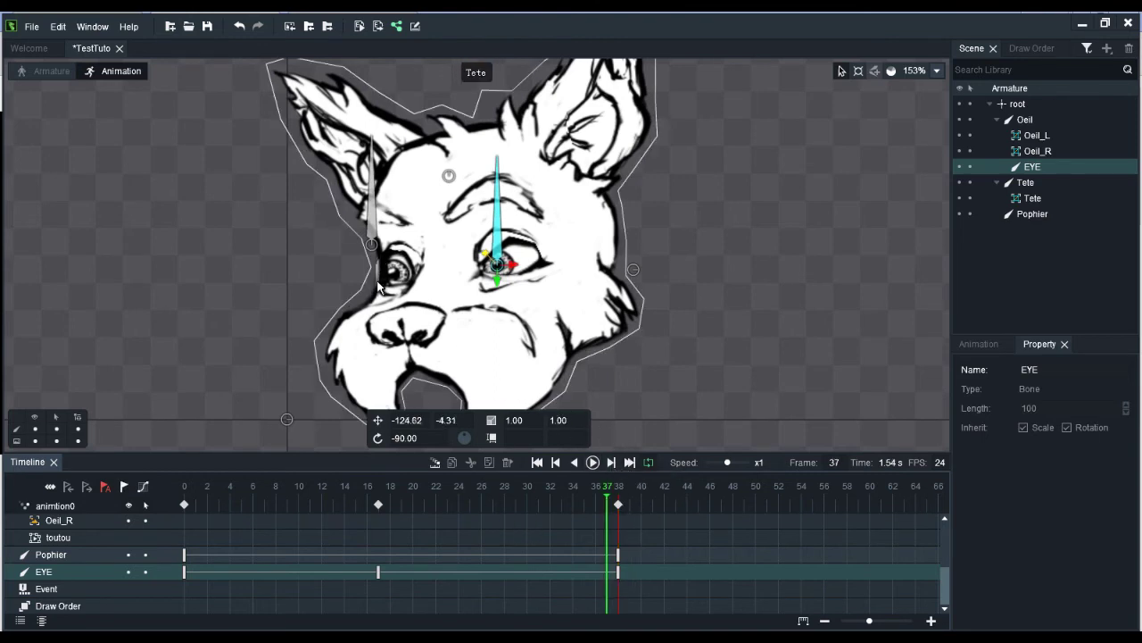
Lock the Tete bone in the scene hierarchy and collapse its branch.
scroll(436, 355, "up", 4)
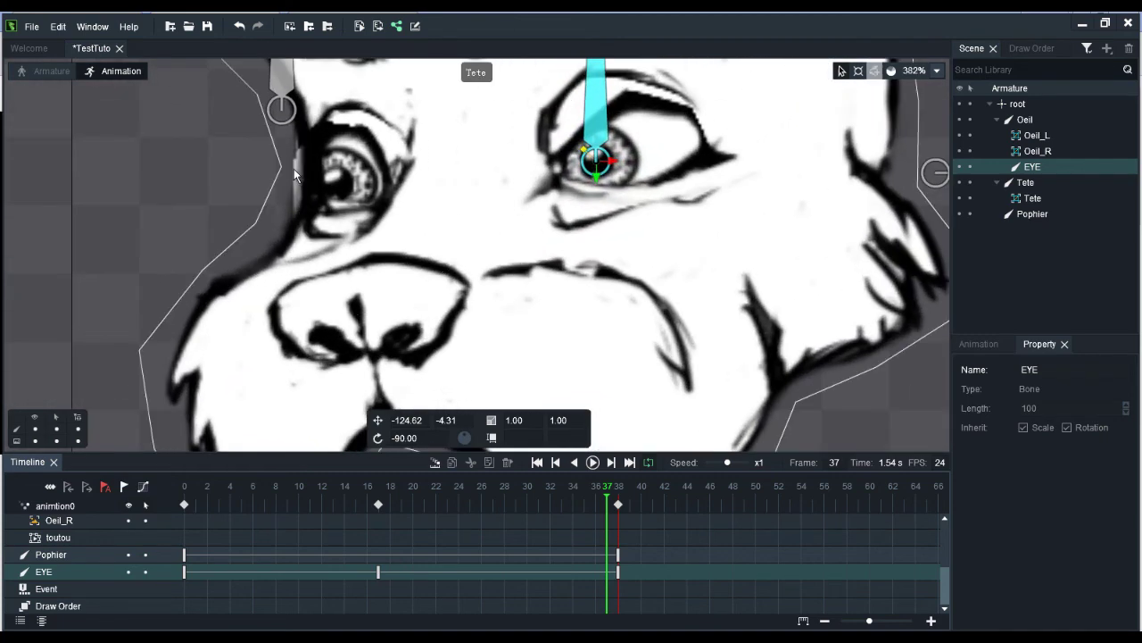
left_click(337, 188)
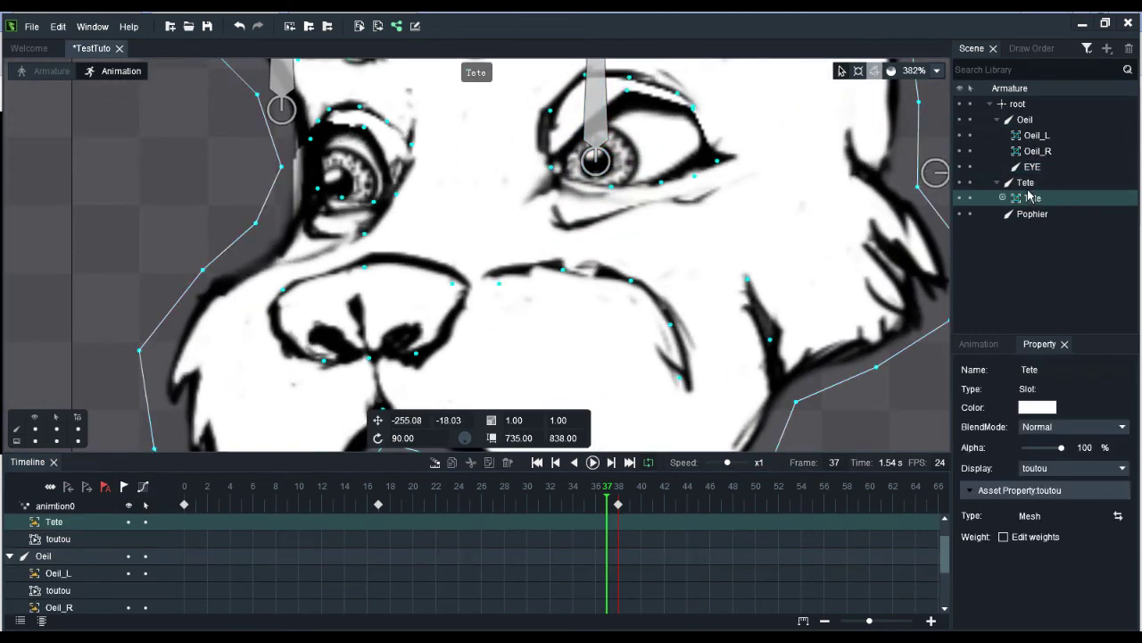
left_click(971, 182)
left_click(997, 182)
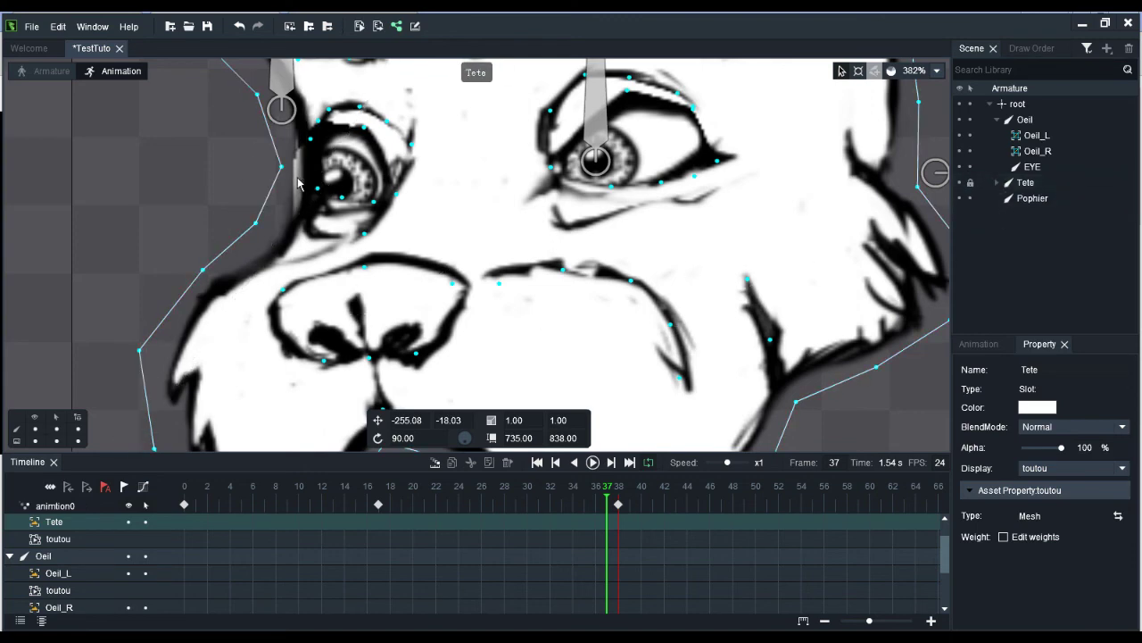
Reshape the Oeil_L mesh around the eye at frame 37 and move the resulting toutou keyframe to frame 31.
left_click(1037, 136)
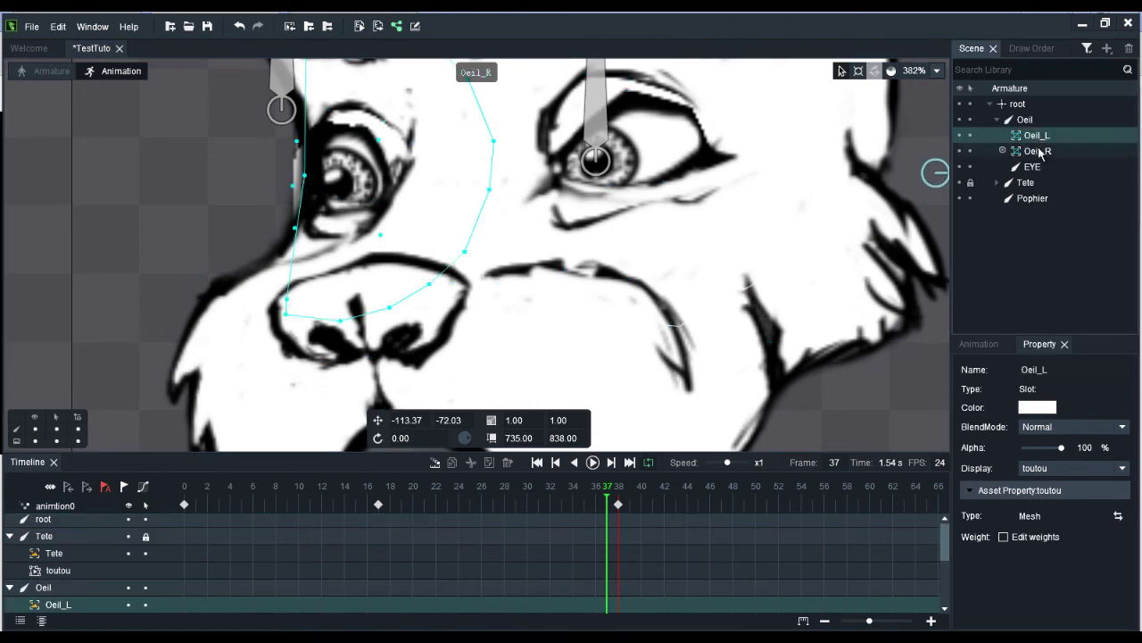
left_click(294, 190)
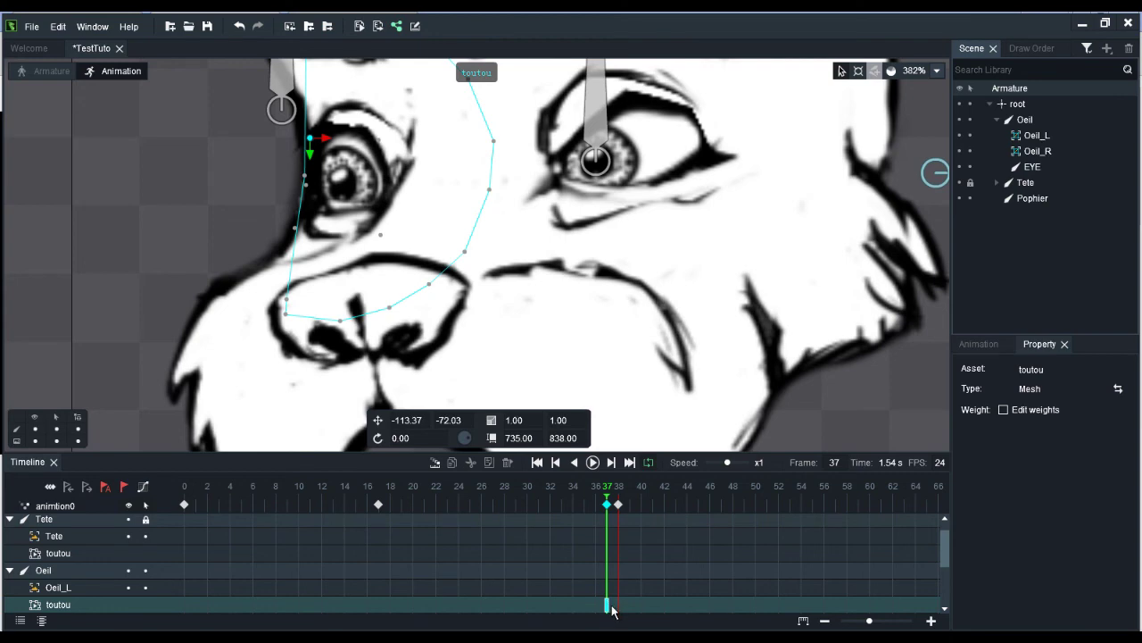
left_click_drag(609, 495, 541, 498)
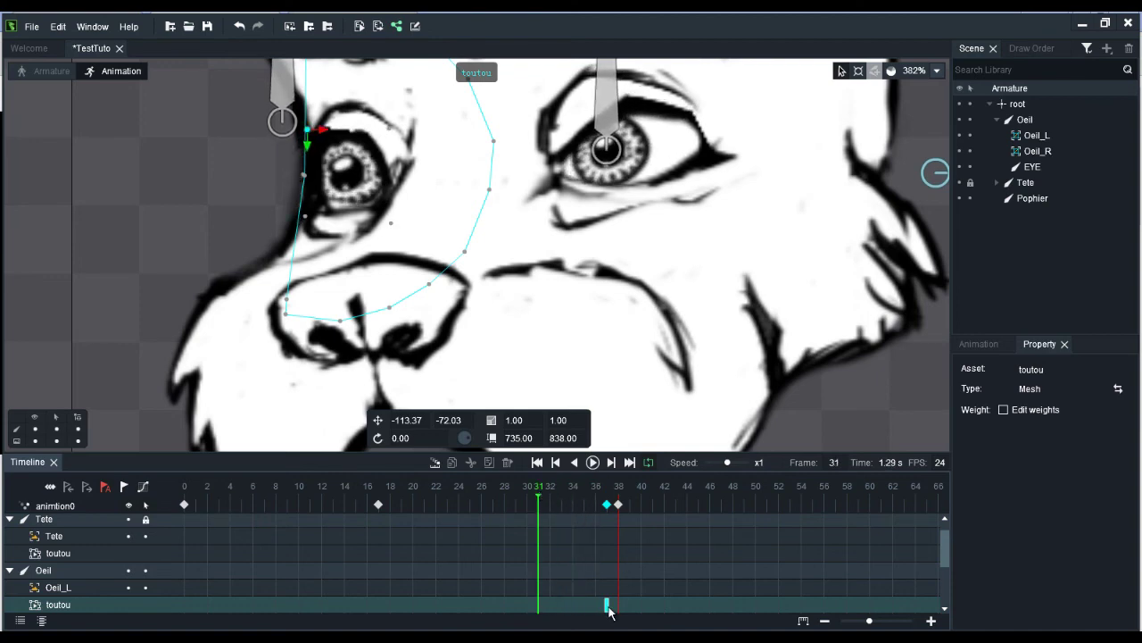
left_click_drag(608, 606, 537, 609)
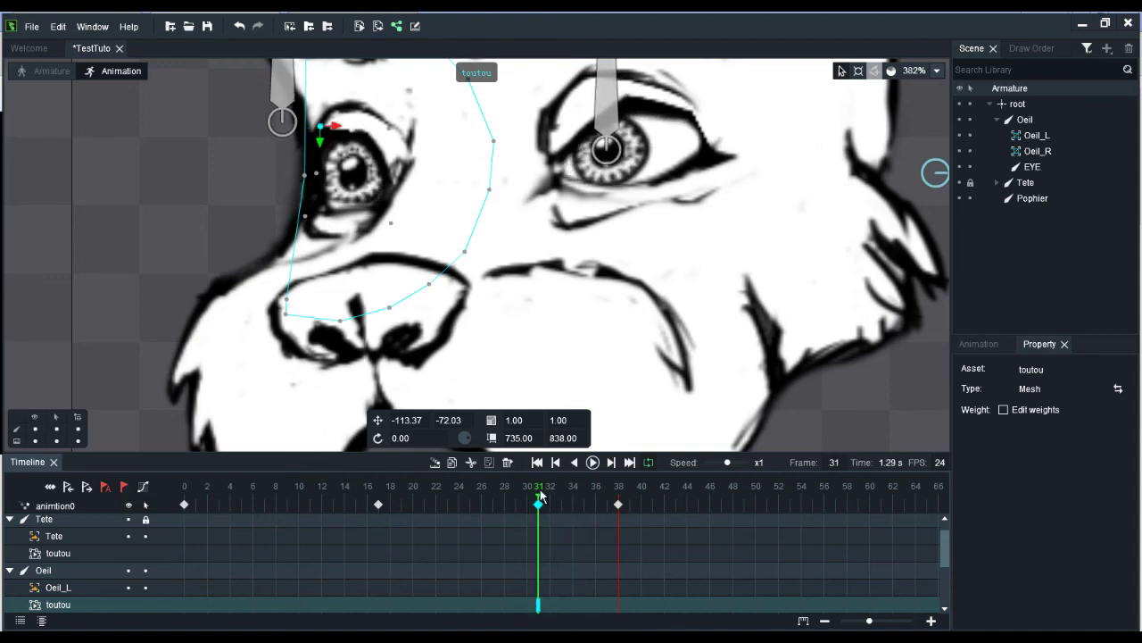
Delete the toutou mesh keyframe of Oeil_L at frame 31.
mouse_move(541, 496)
left_mouse_down()
mouse_move(503, 496)
mouse_move(595, 489)
mouse_move(488, 500)
mouse_move(531, 490)
mouse_move(548, 496)
mouse_move(504, 500)
mouse_move(540, 501)
left_mouse_up()
left_click_drag(538, 502, 541, 528)
key("Delete")
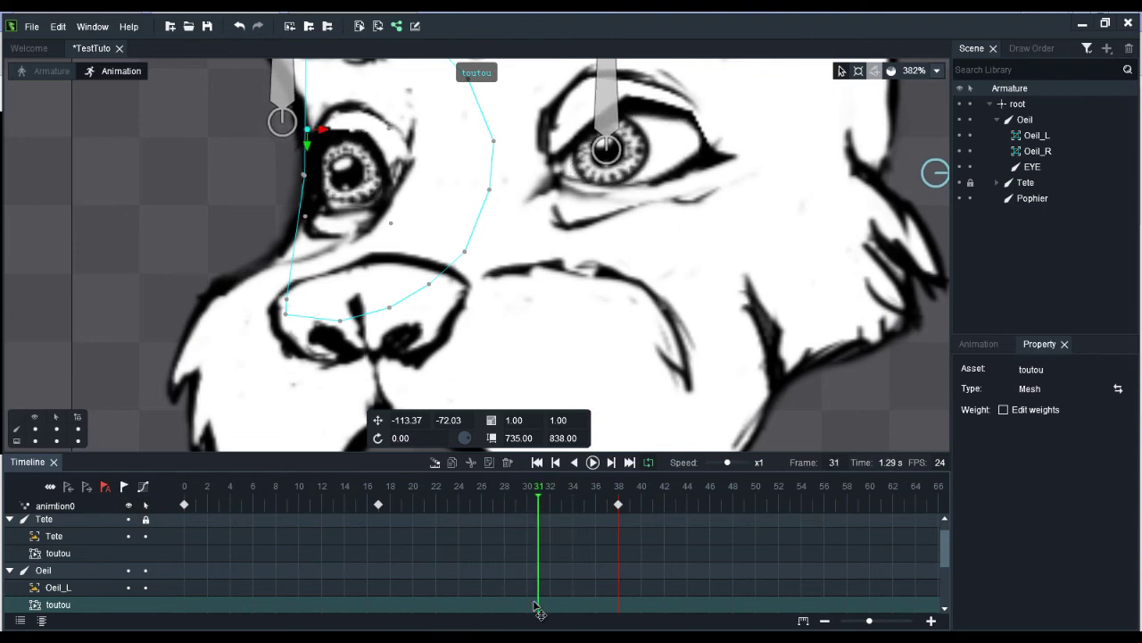
Key the toutou mesh of Oeil_L at frame 31, and at frame 35 move two mesh vertices beside the eye inward.
mouse_move(544, 497)
left_mouse_down()
mouse_move(585, 497)
mouse_move(390, 498)
mouse_move(567, 503)
mouse_move(597, 502)
mouse_move(519, 501)
mouse_move(598, 498)
mouse_move(518, 497)
mouse_move(602, 491)
mouse_move(526, 500)
left_mouse_up()
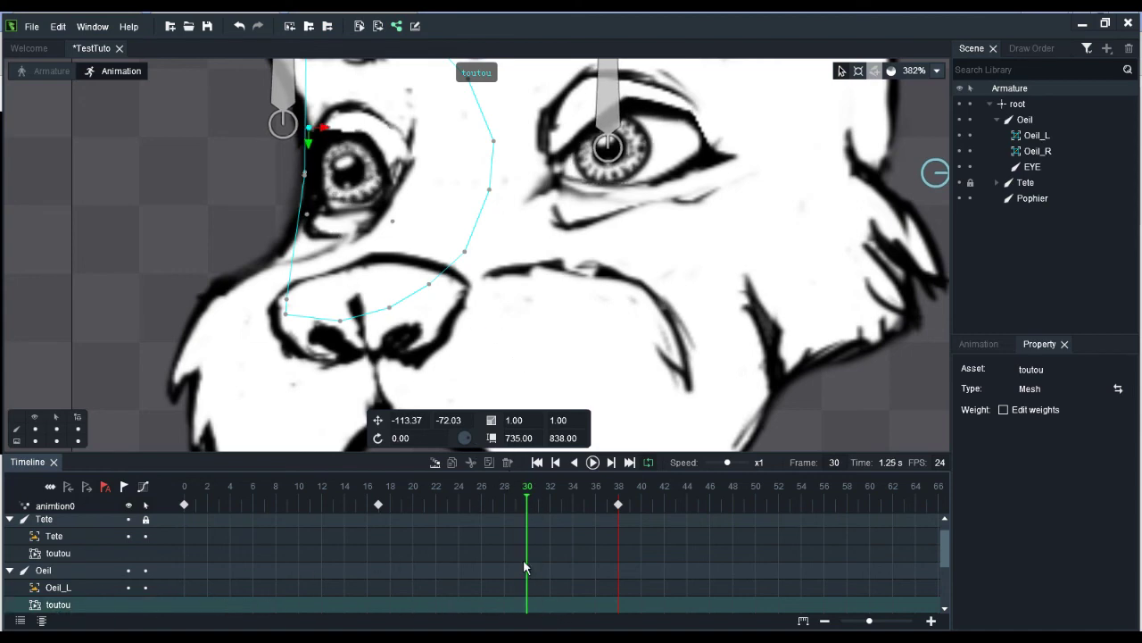
key("Right")
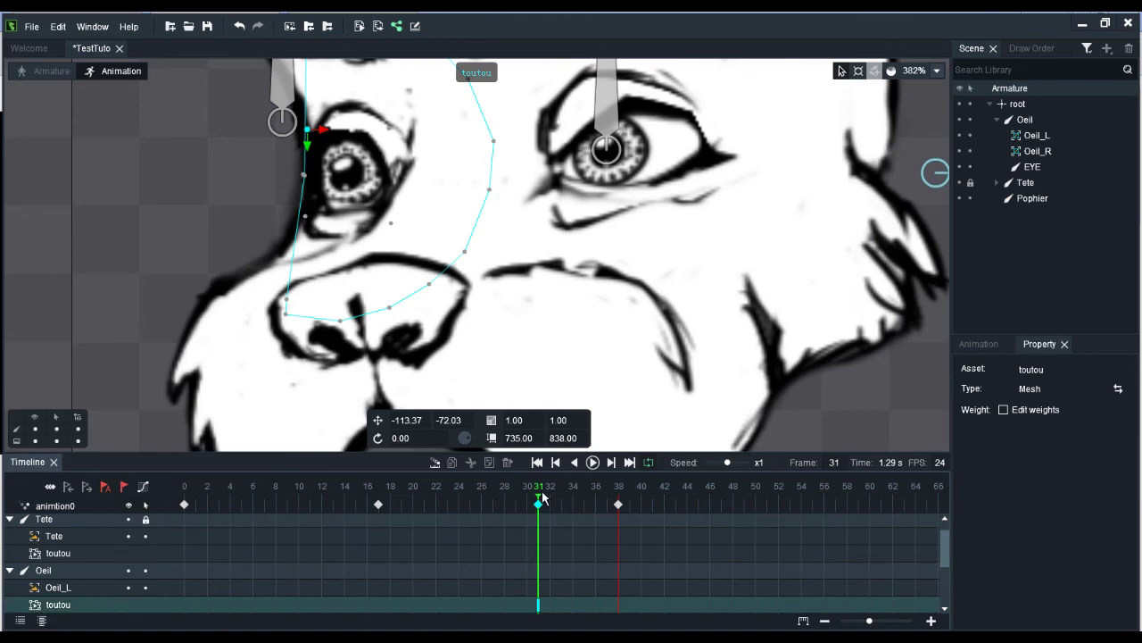
left_click_drag(541, 497, 580, 497)
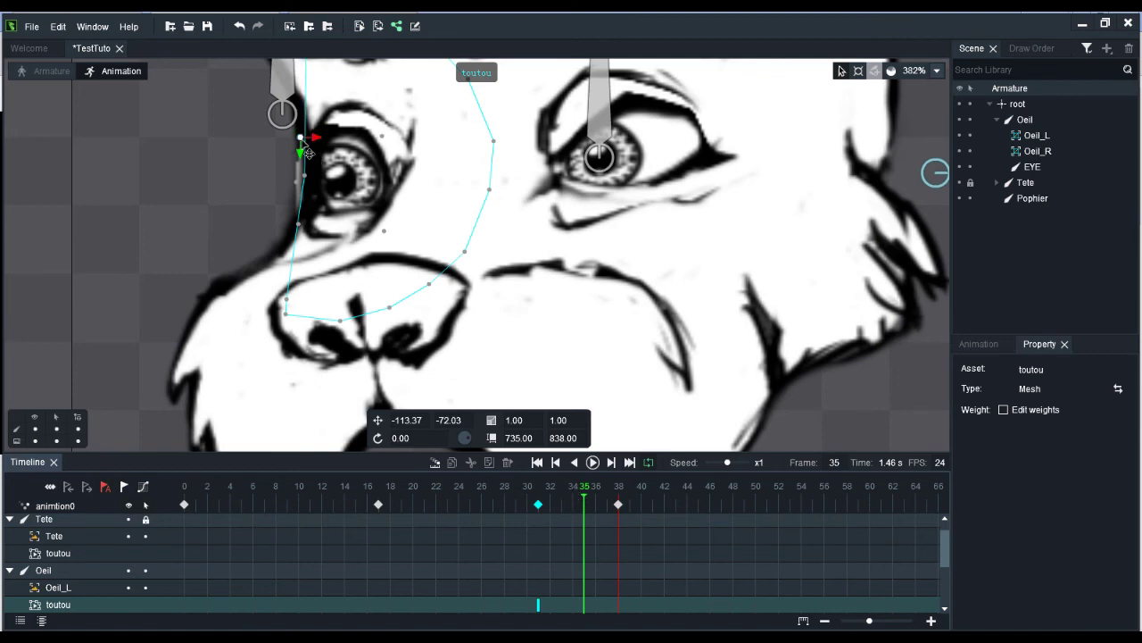
left_click_drag(300, 138, 311, 136)
left_click_drag(297, 184, 310, 185)
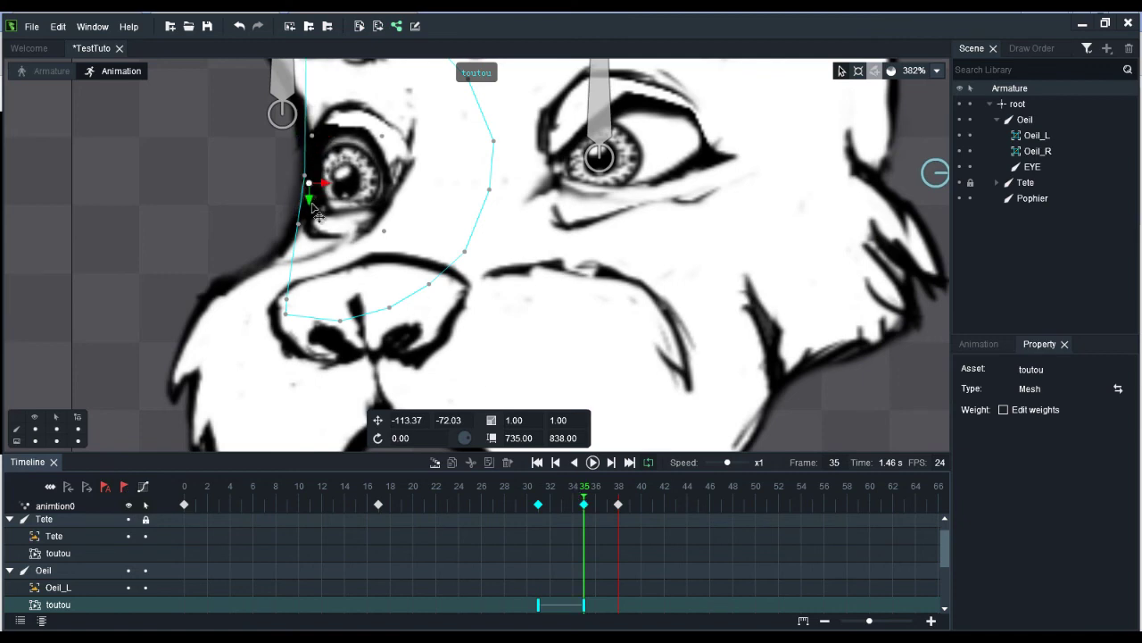
At frame 27, set the color of the Oeil_L slot to blue 0061FF.
left_click_drag(578, 496, 497, 497)
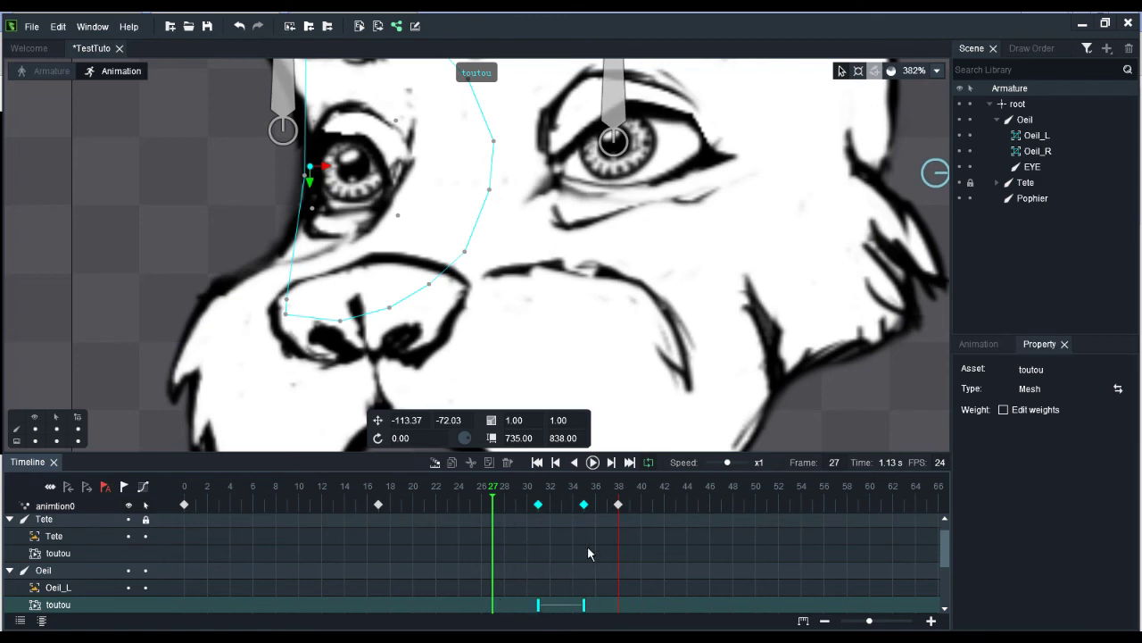
left_click(103, 590)
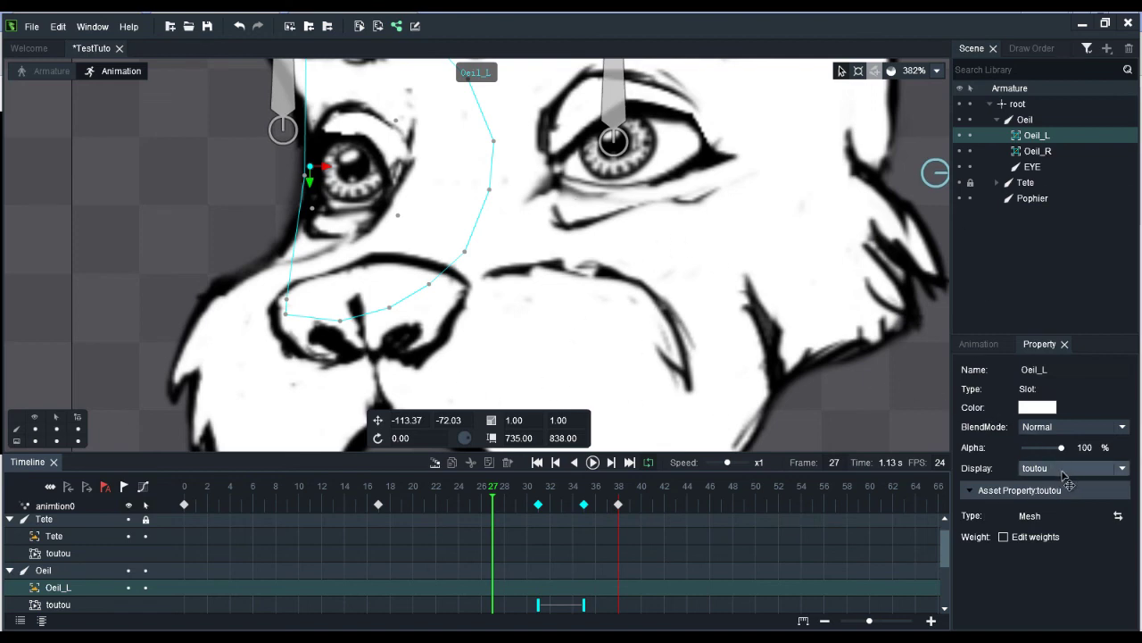
left_click(1040, 408)
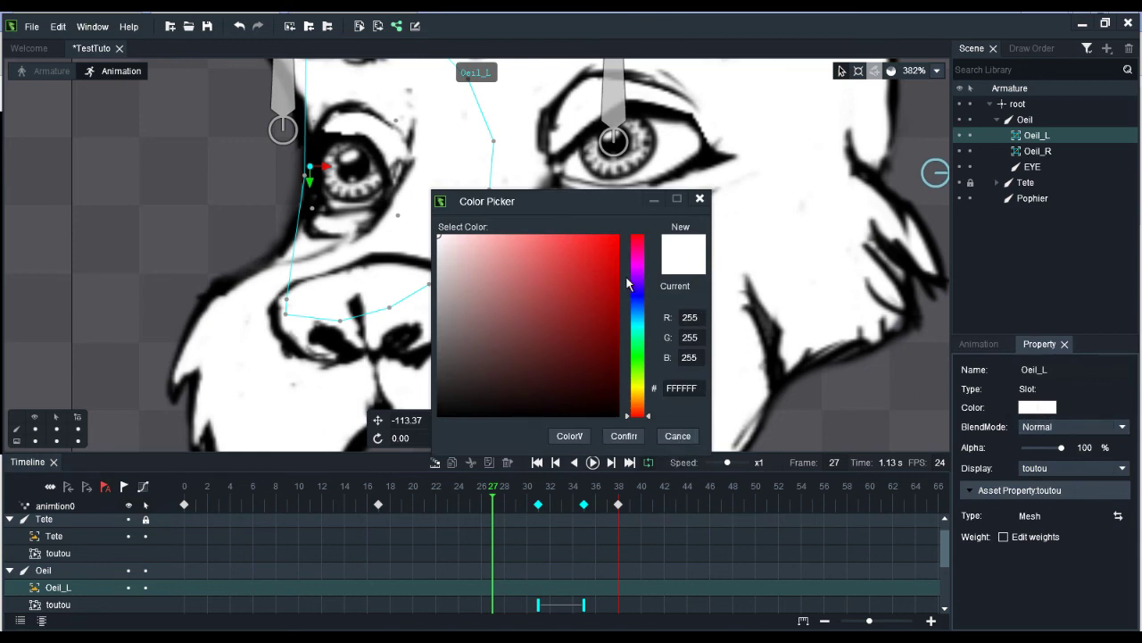
left_click(636, 305)
left_click(618, 235)
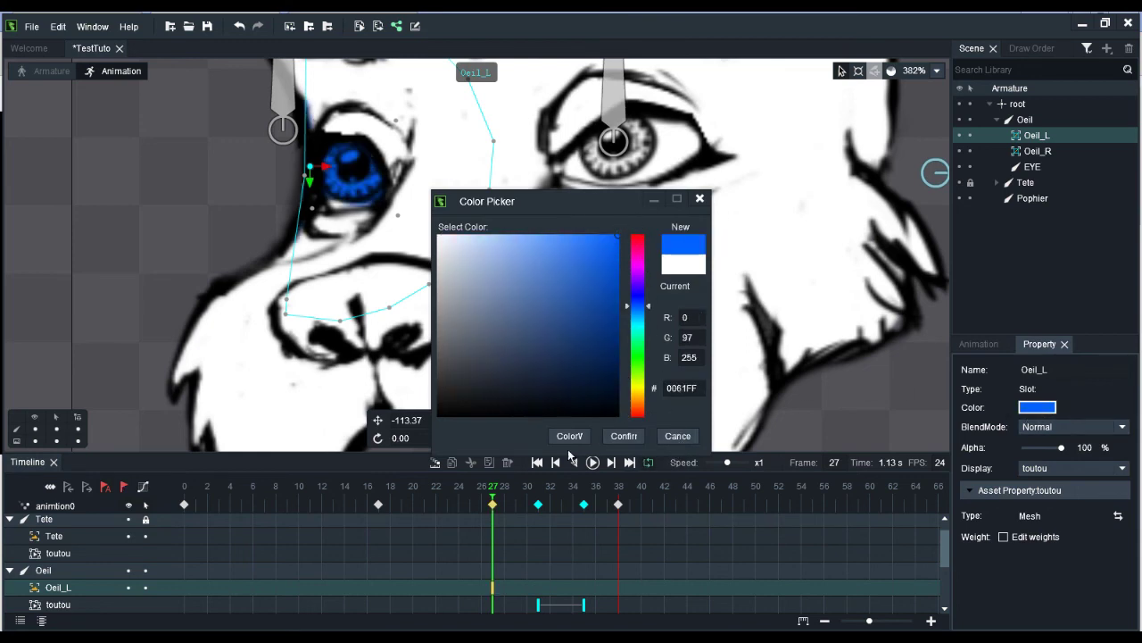
left_click(623, 436)
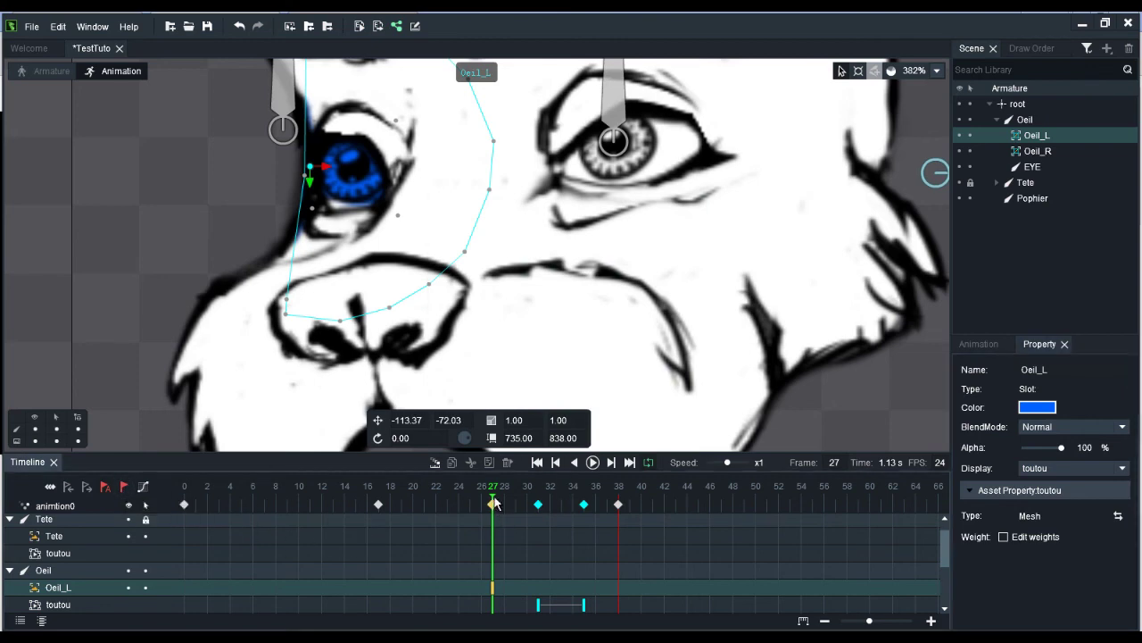
At frame 32, set the color of the Oeil_L slot to red and preview the transition from frame 27.
left_click_drag(496, 504, 549, 504)
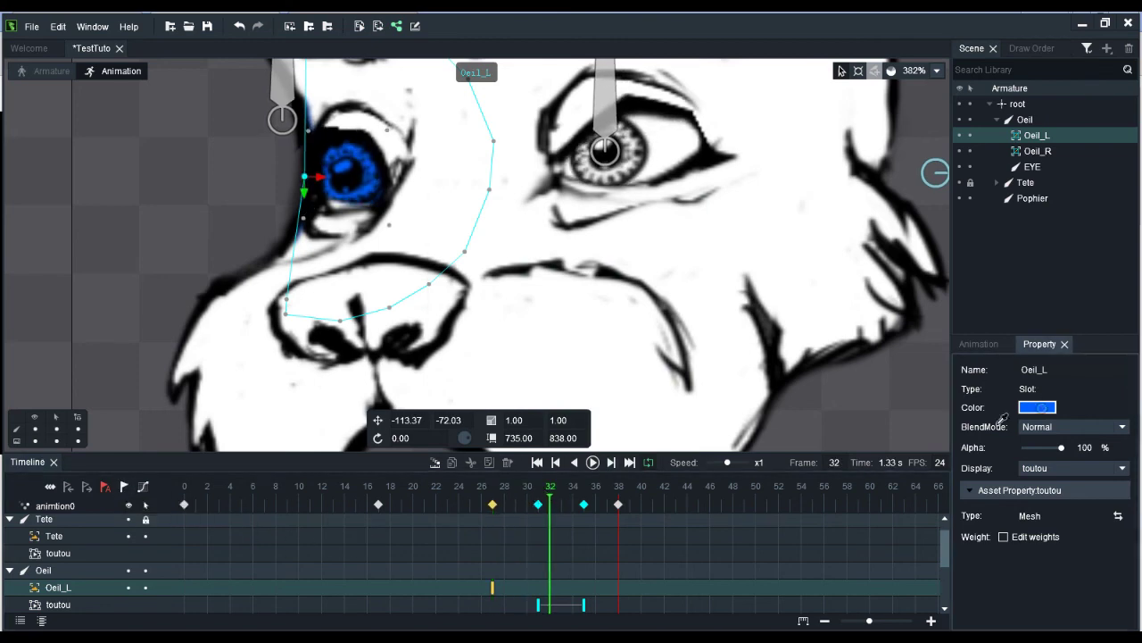
left_click(1037, 407)
left_click_drag(643, 302, 637, 244)
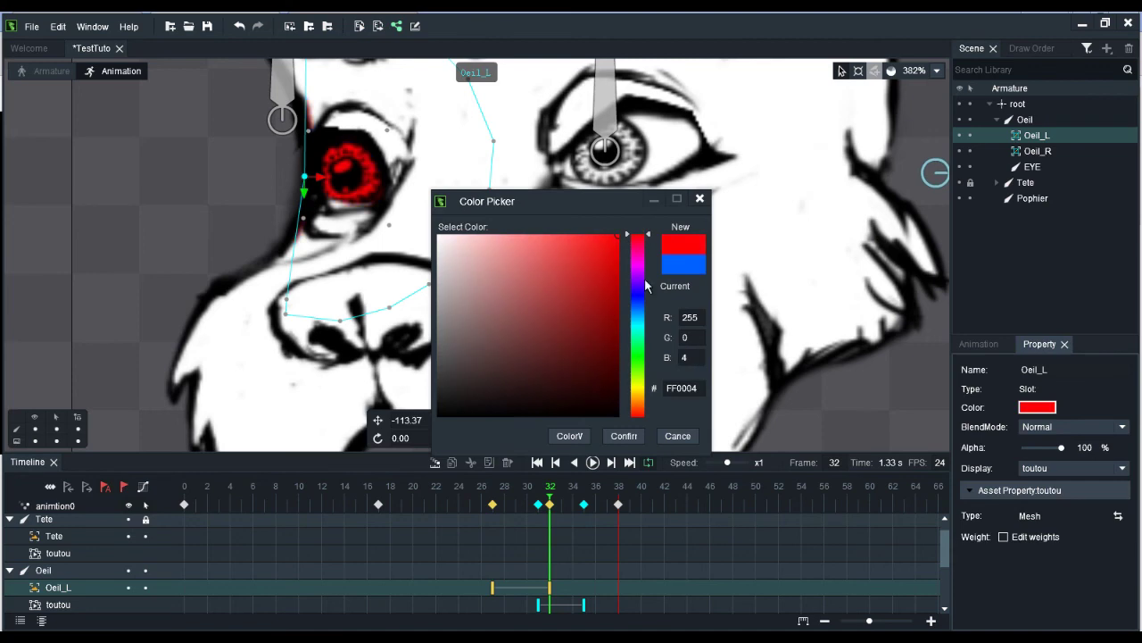
left_click(569, 436)
left_click(1038, 408)
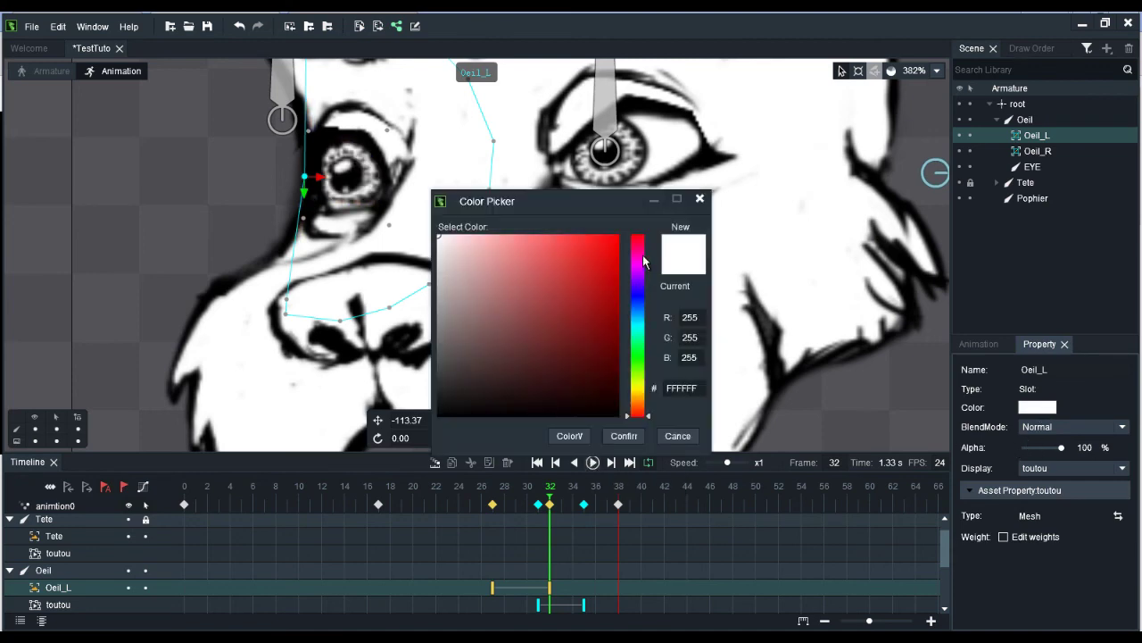
mouse_move(644, 261)
left_mouse_down()
mouse_move(633, 286)
mouse_move(643, 229)
left_mouse_up()
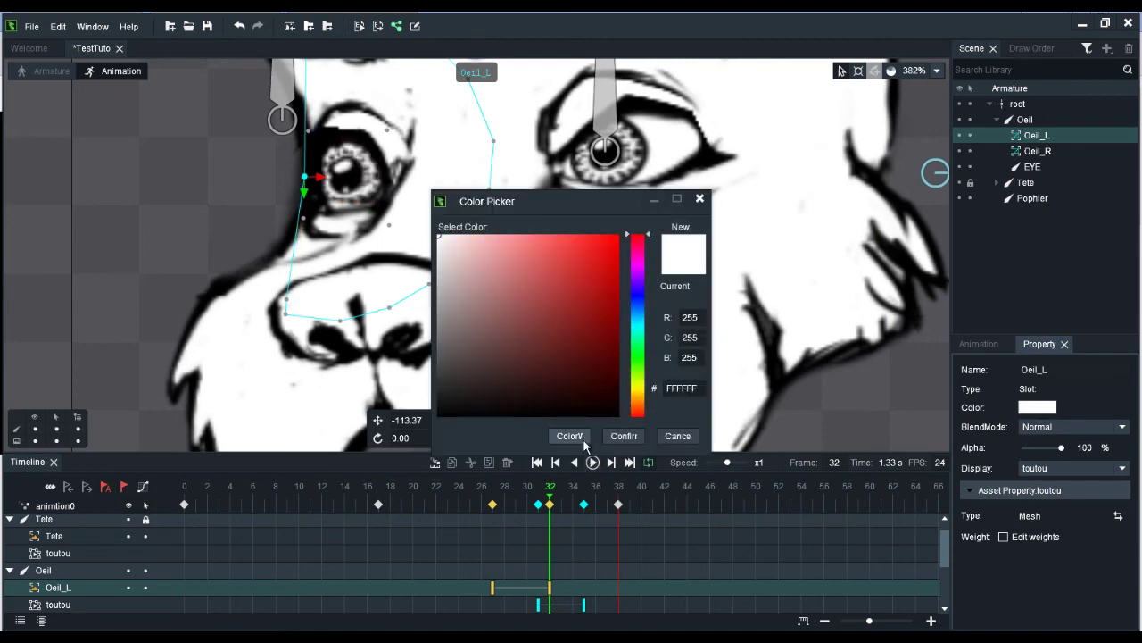
left_click(625, 436)
left_click(625, 436)
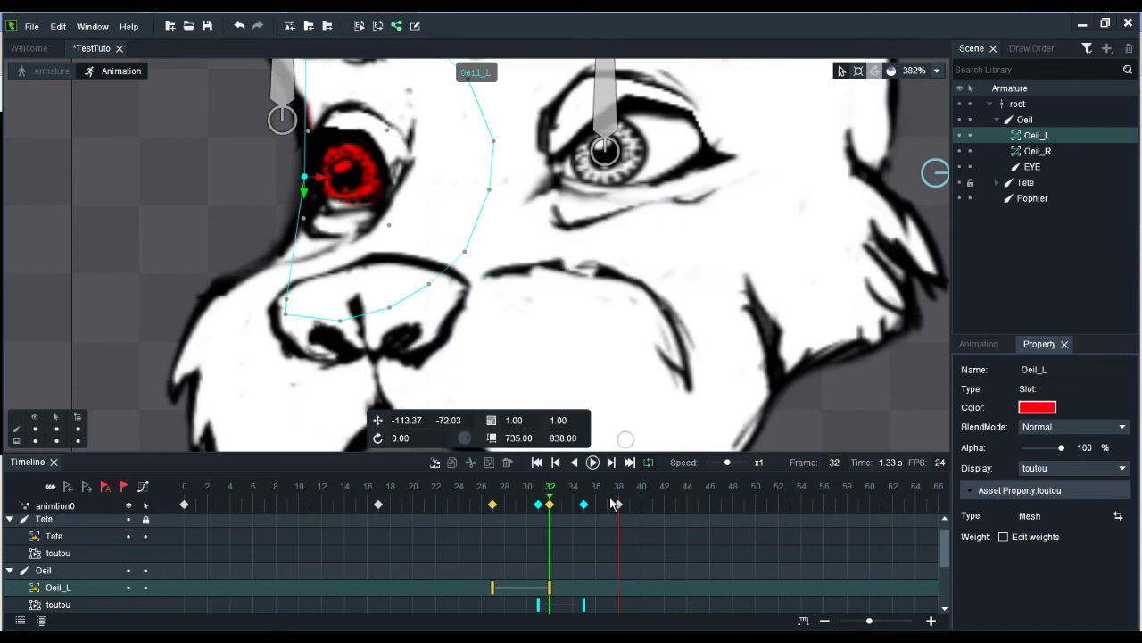
left_click_drag(549, 496, 493, 505)
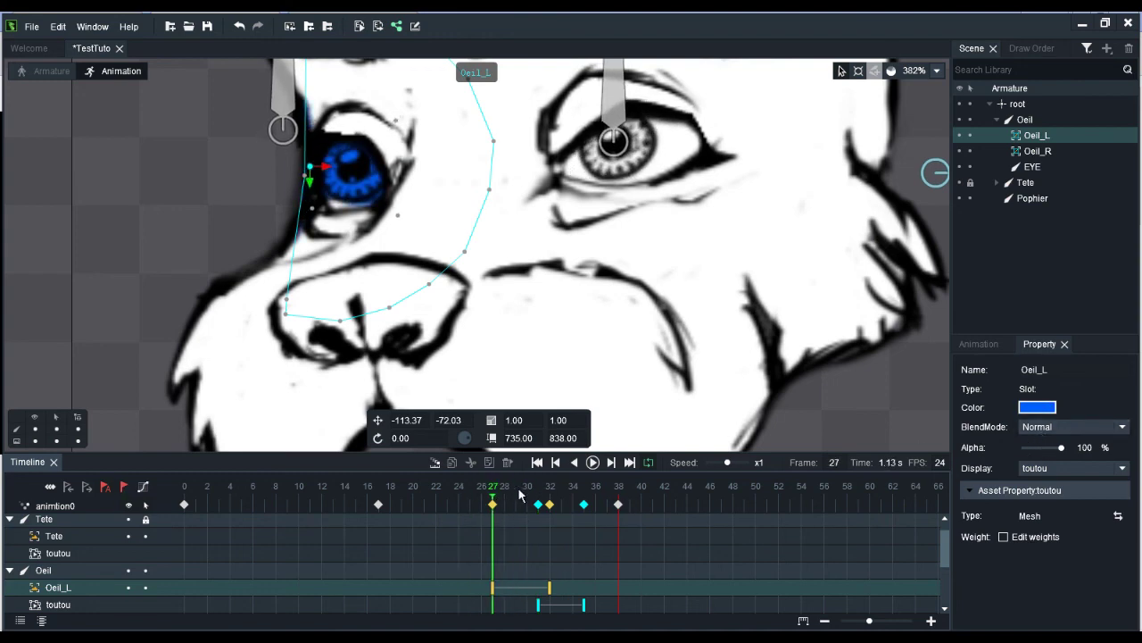
Set the blend mode of the Oeil_L slot to Add.
left_click(550, 488)
left_click(1057, 428)
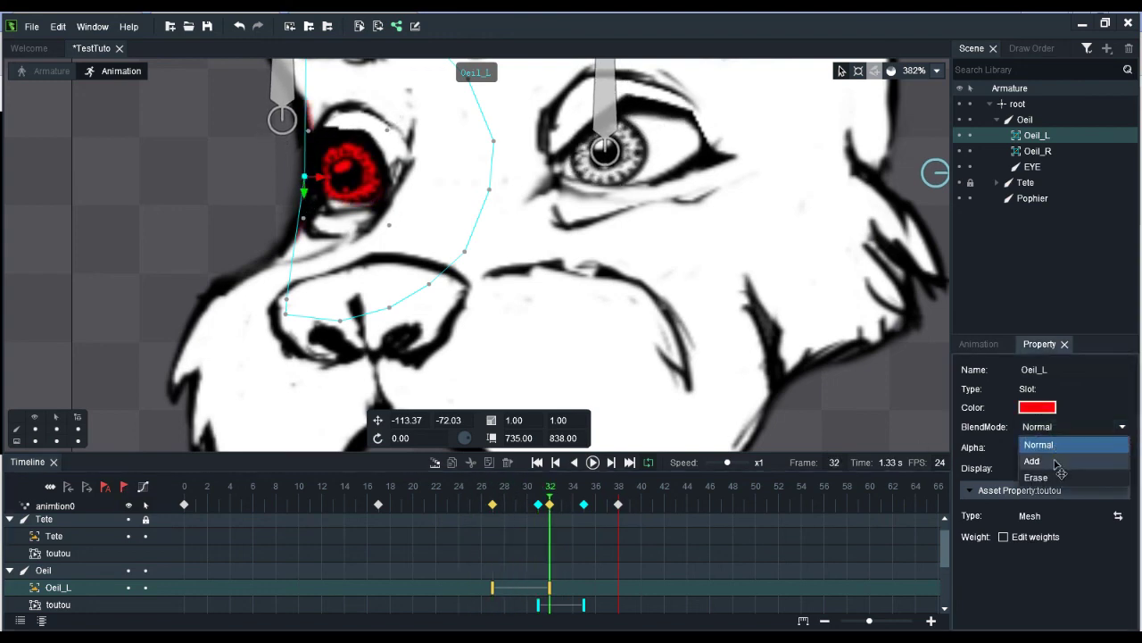
left_click(1034, 459)
At frame 27, set the alpha of the Oeil_L slot to 0% and preview the fade through to frame 38.
left_click_drag(554, 497, 494, 491)
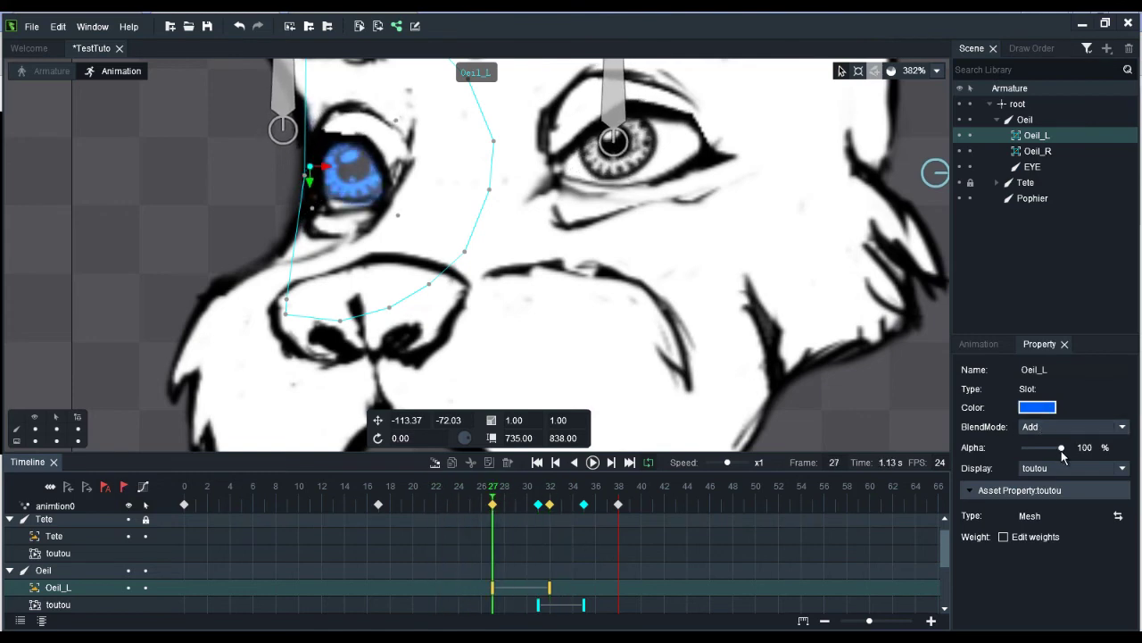
left_click_drag(1062, 451, 1009, 466)
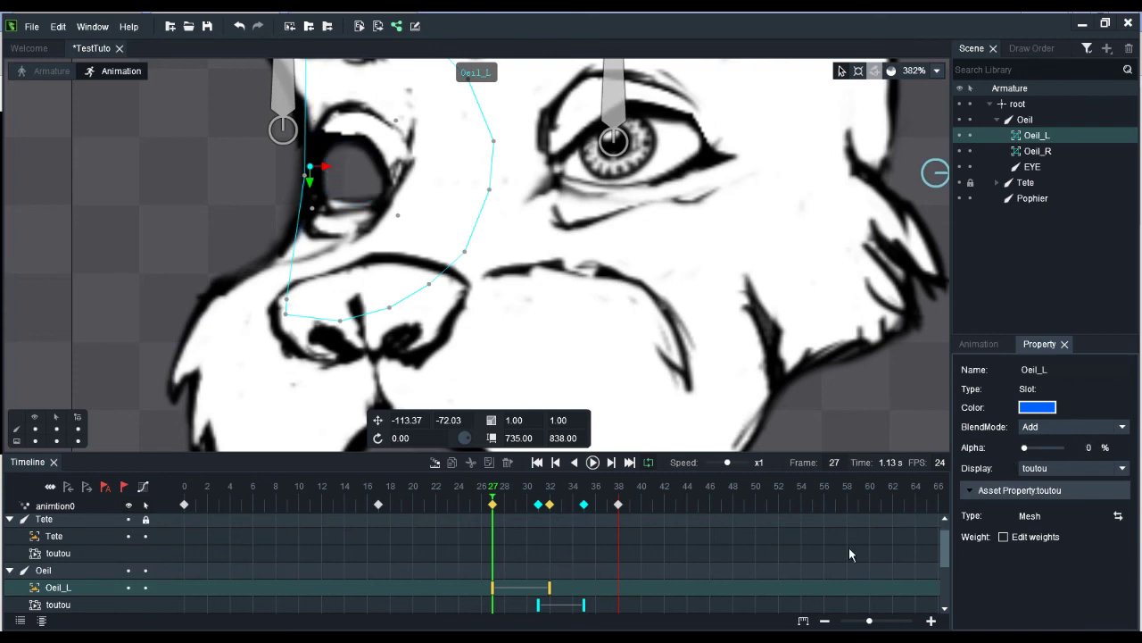
left_click_drag(494, 489, 539, 493)
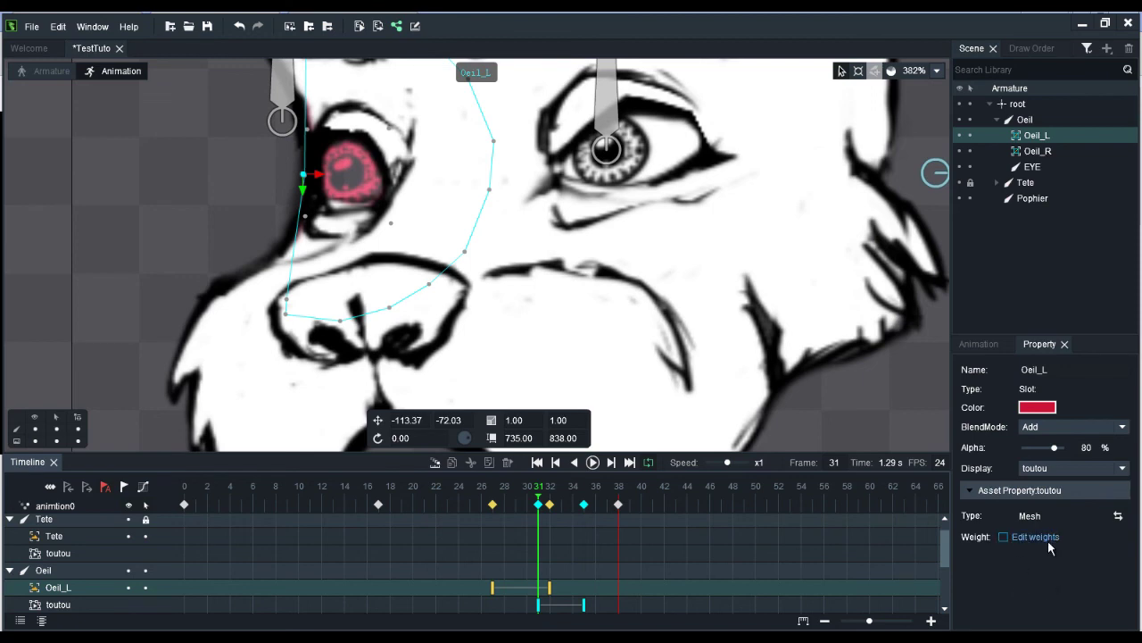
left_click_drag(541, 495, 615, 523)
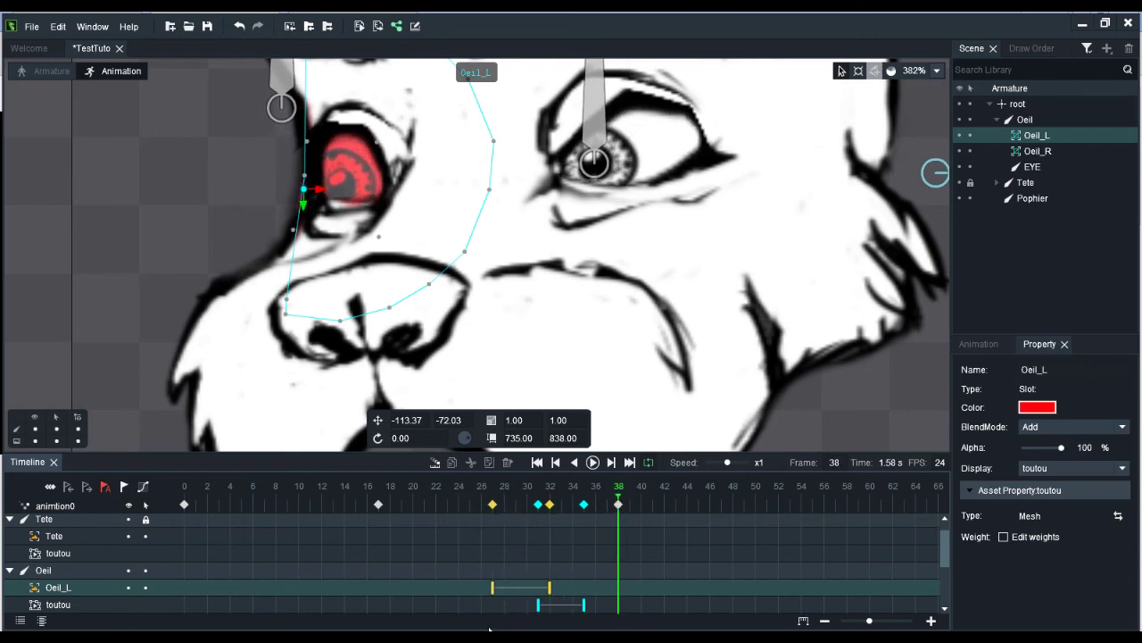
Create a new animation alongside animtion0 and set the blend mode of the Oeil_L slot back to Normal.
left_click(979, 347)
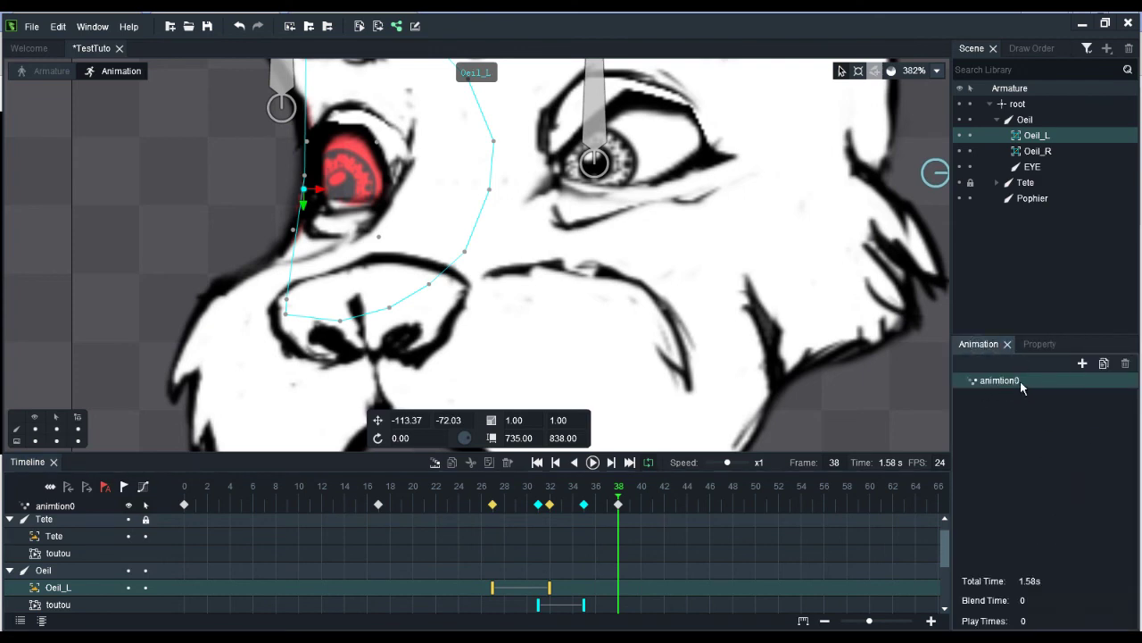
left_click(1083, 364)
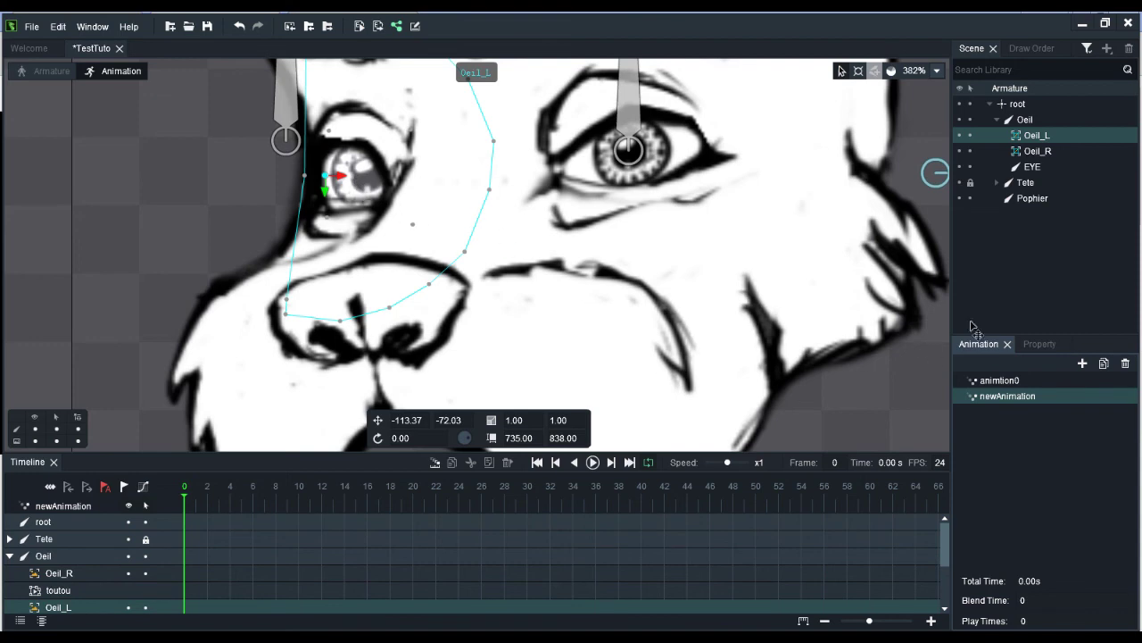
left_click(1041, 344)
left_click(1051, 426)
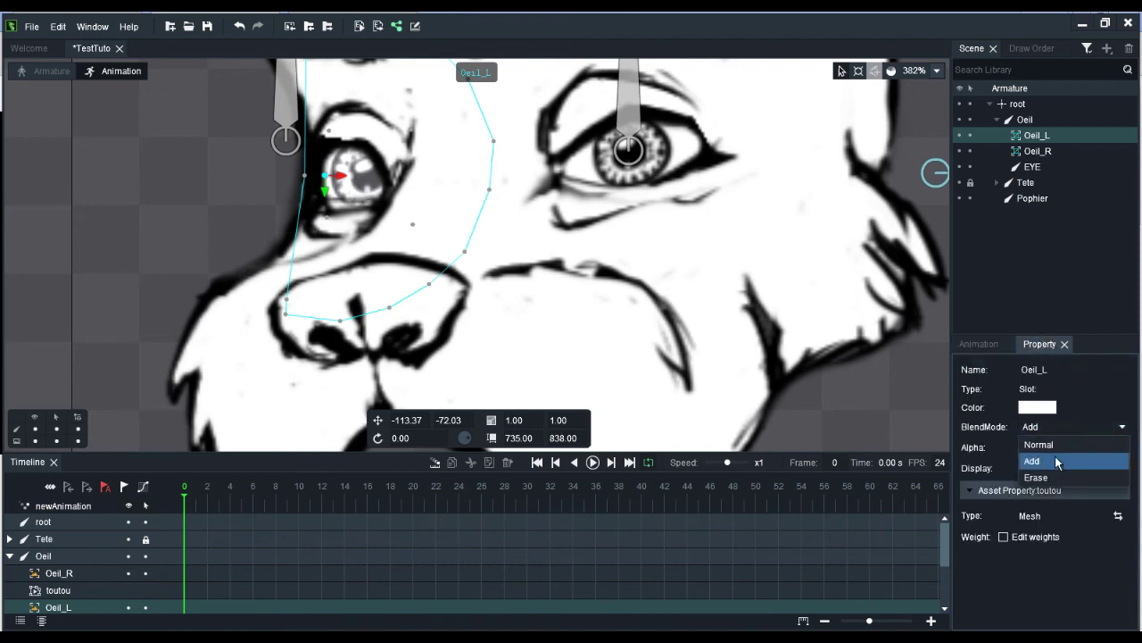
left_click(1040, 444)
Add an event keyframe at frame 1 of newAnimation.
left_click(979, 343)
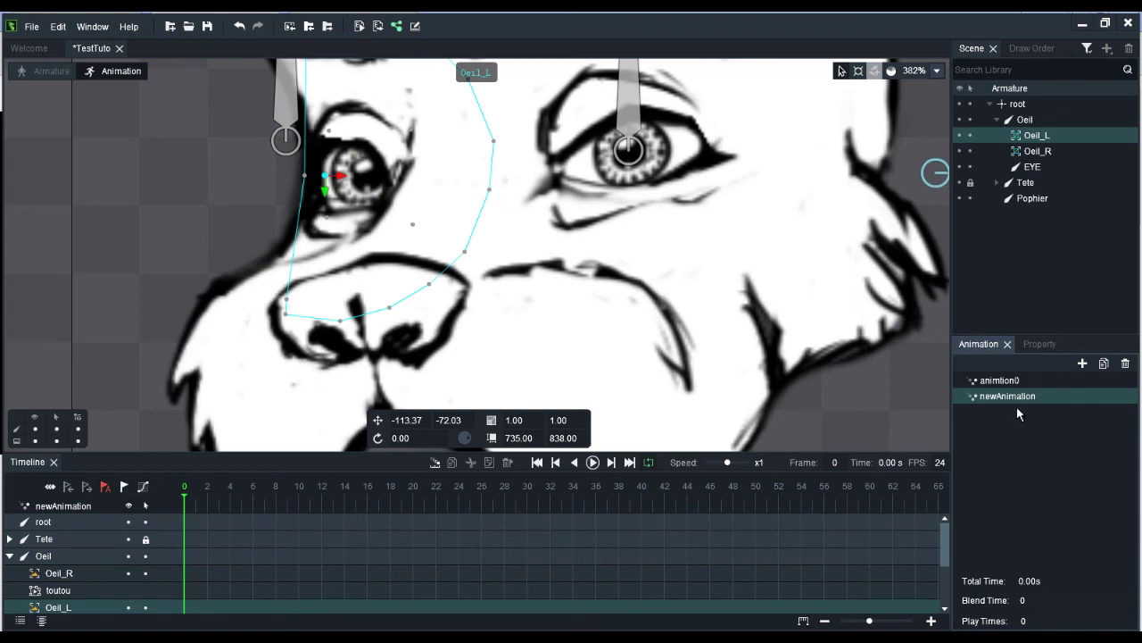
left_click_drag(946, 540, 948, 576)
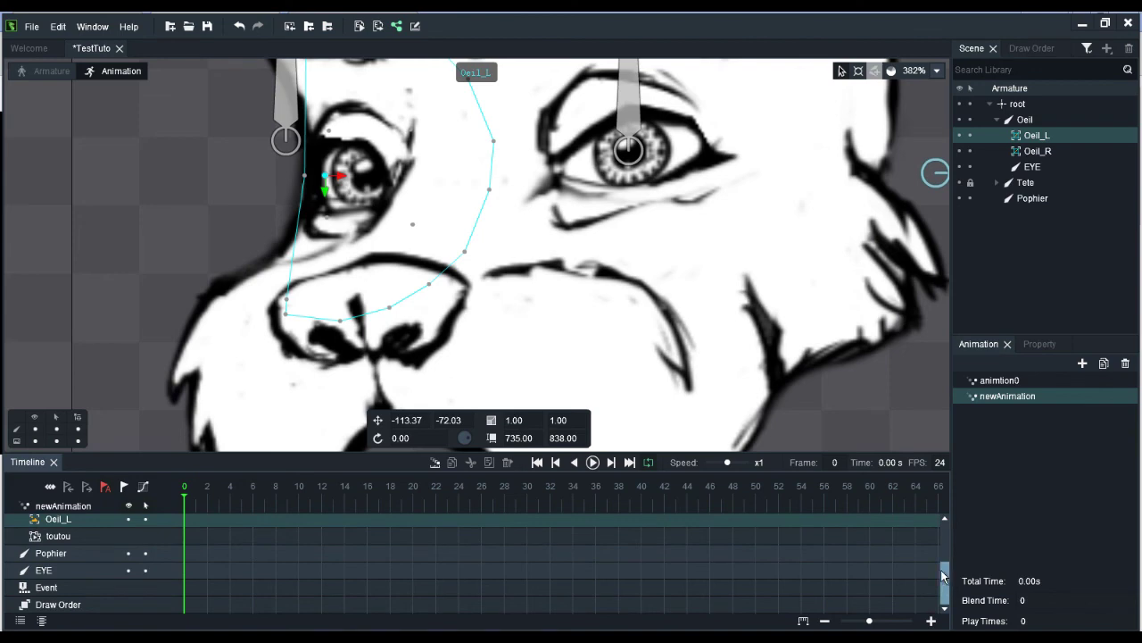
left_click(194, 598)
right_click(194, 589)
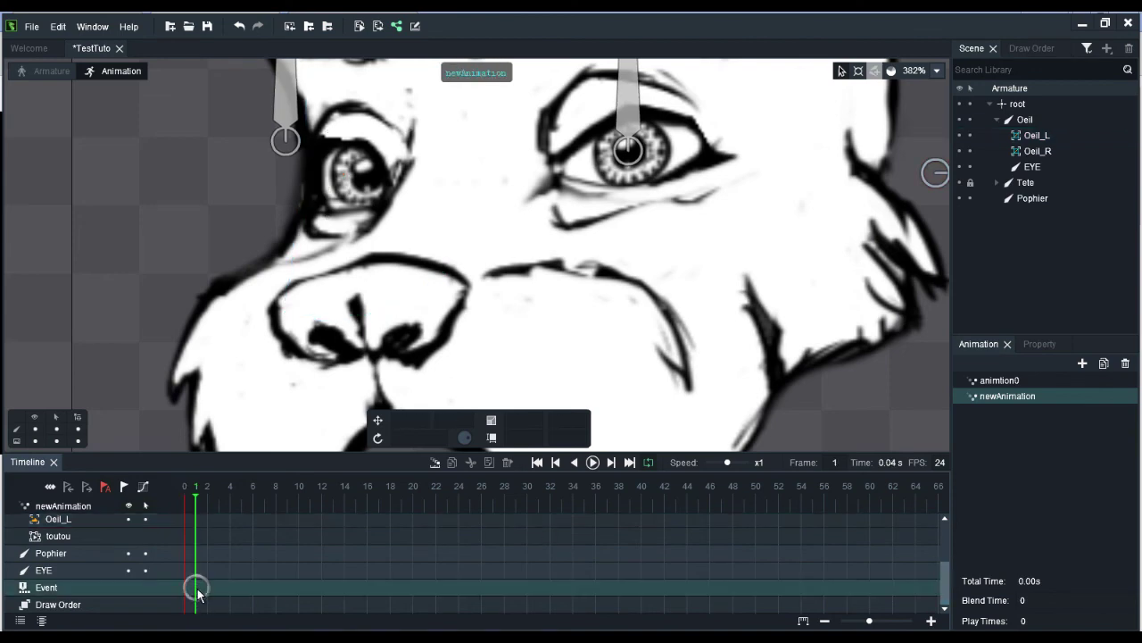
left_click(241, 554)
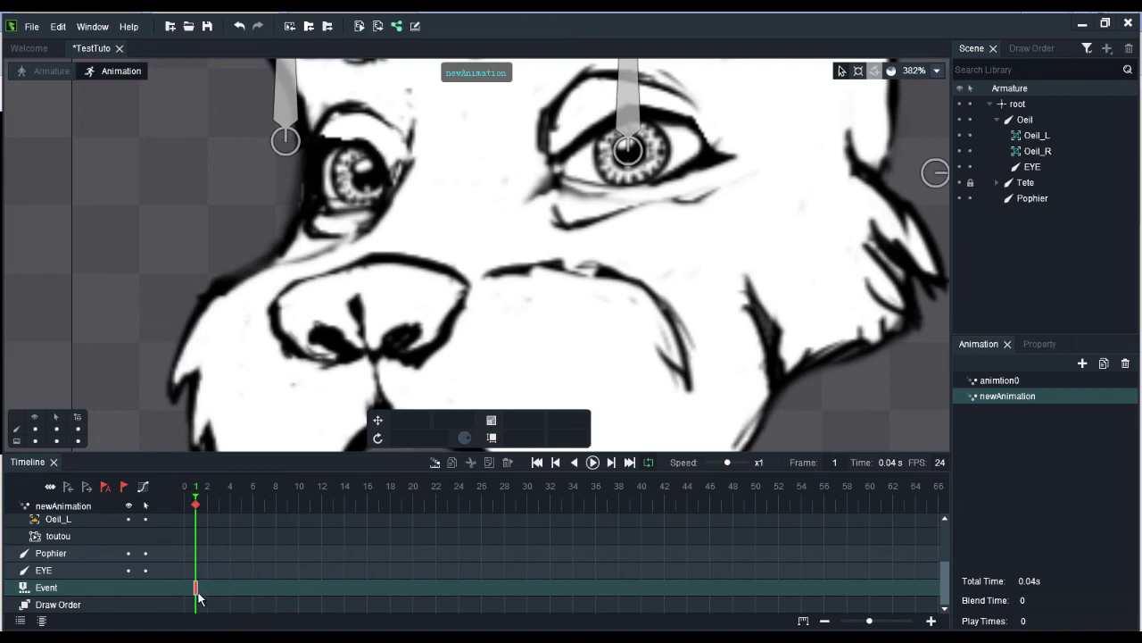
Add an animation play event to the frame 1 event keyframe and choose animtion0 as the animation to play.
left_click(1040, 344)
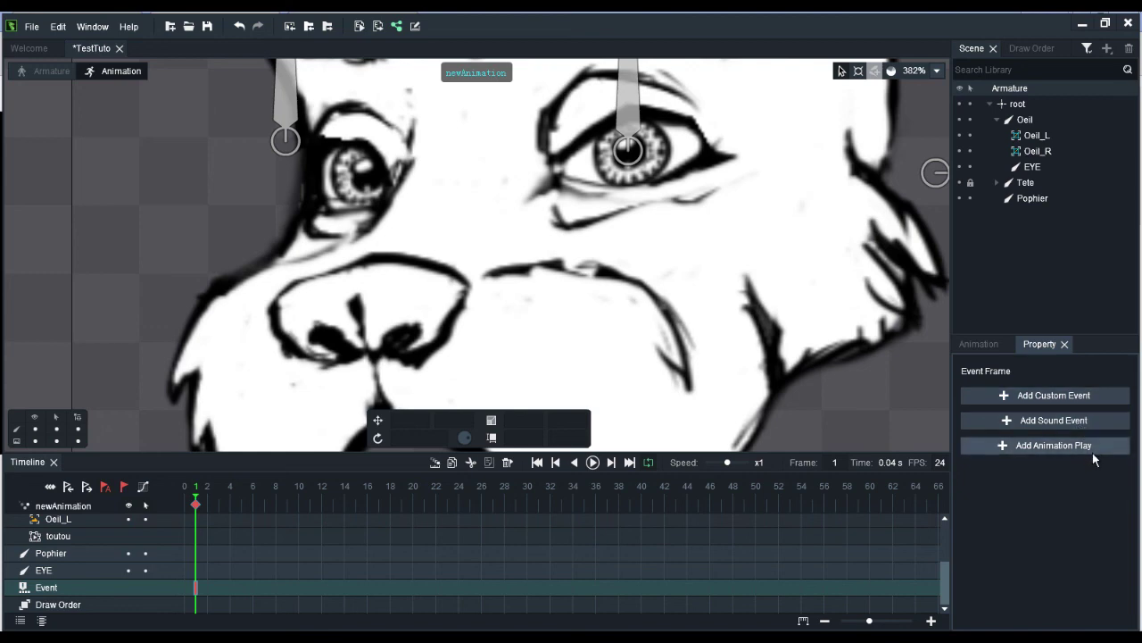
left_click(1080, 453)
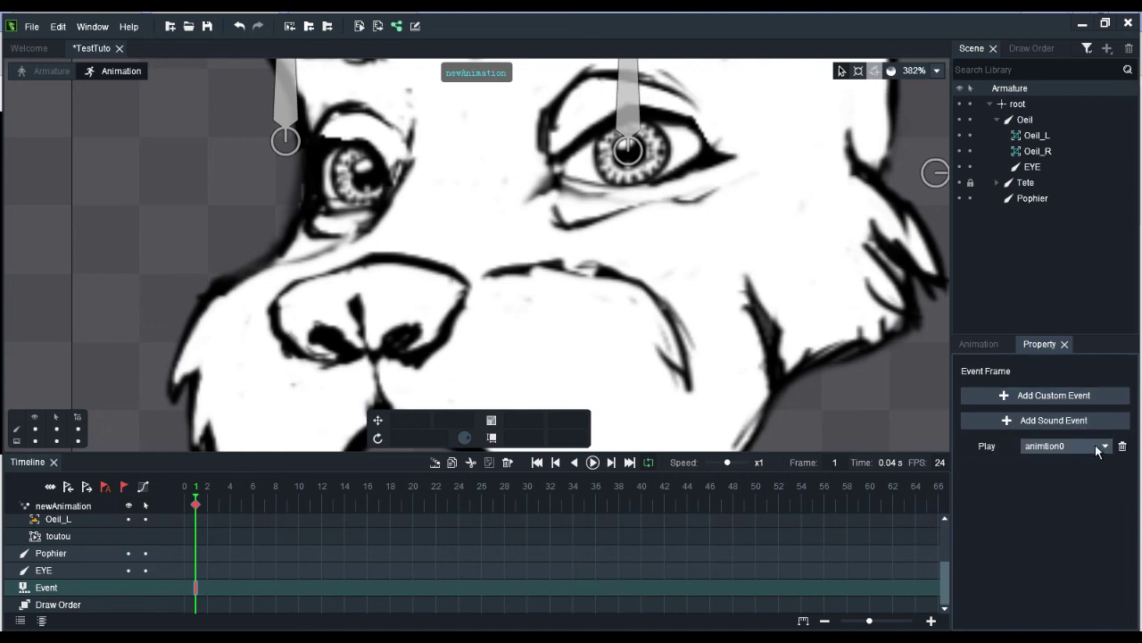
left_click(1095, 445)
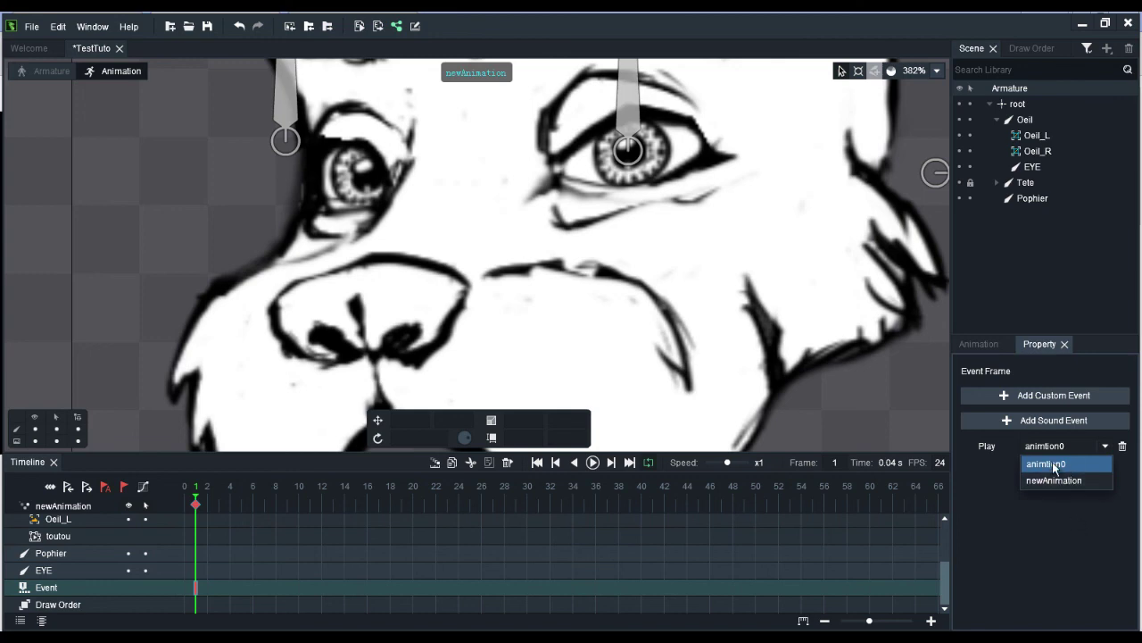
left_click(1092, 464)
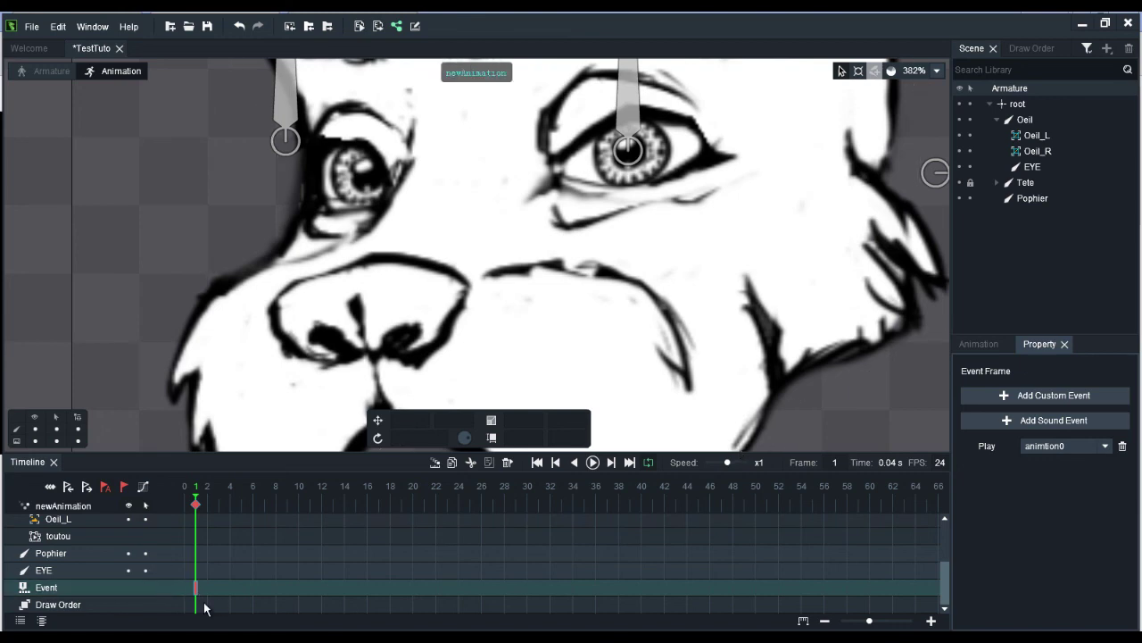
Delete the event keyframe at frame 1 of newAnimation and switch back to the animtion0 animation.
left_click(979, 344)
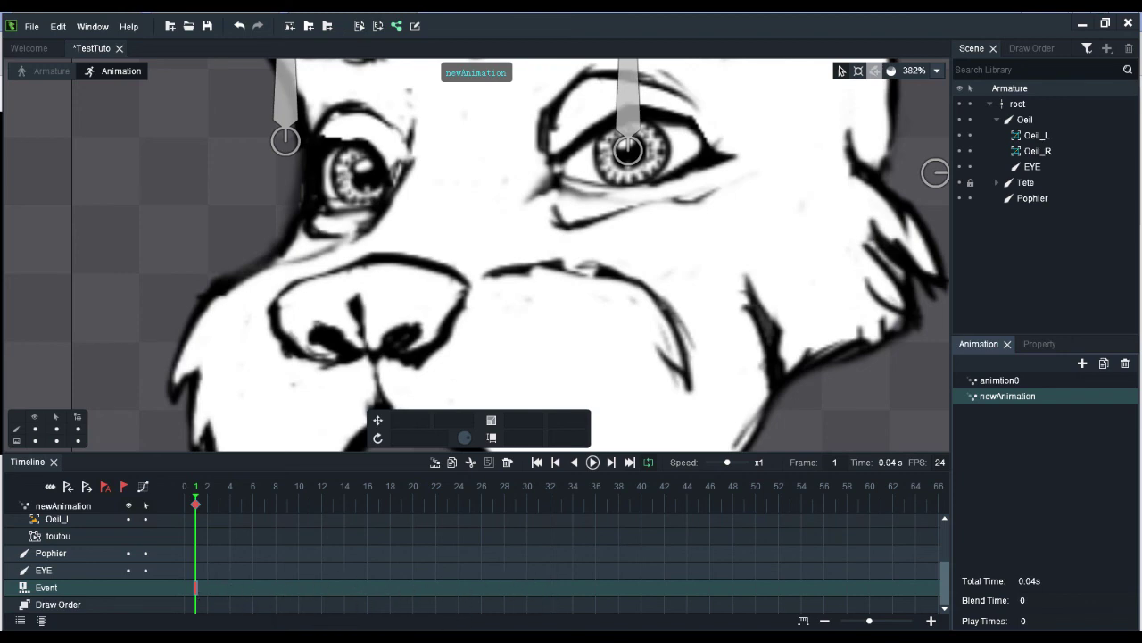
key("Delete")
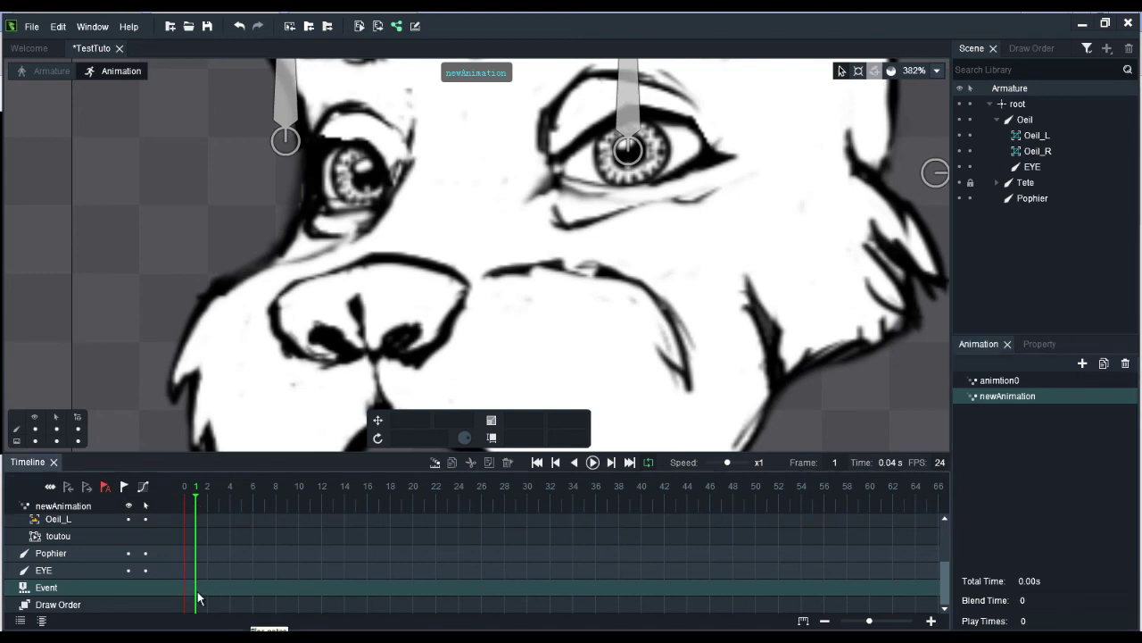
left_click(203, 535)
left_click(215, 571)
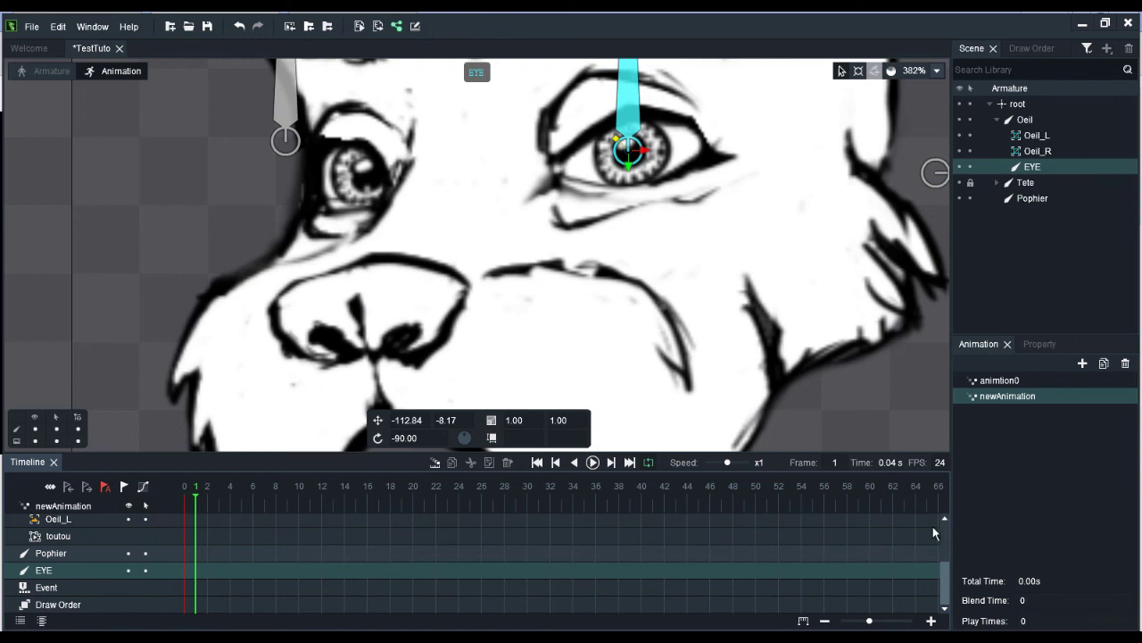
mouse_move(946, 579)
left_mouse_down()
mouse_move(944, 533)
mouse_move(946, 578)
mouse_move(945, 565)
left_mouse_up()
left_click(1003, 381)
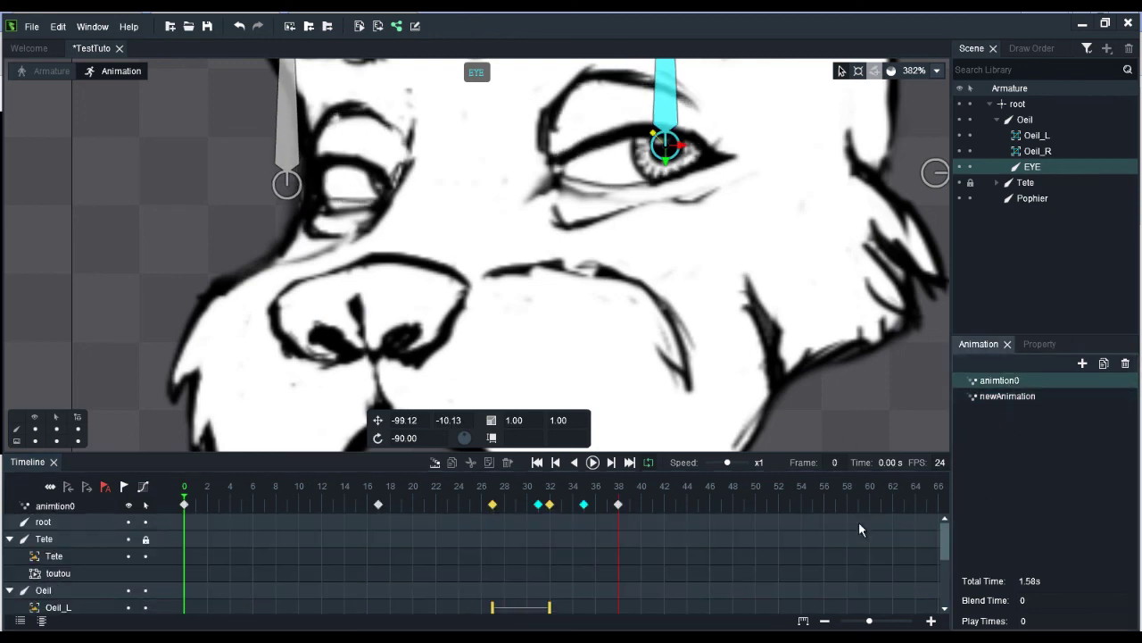
Preview animtion0 at frame 24, then enlarge the timeline to reveal the Pophier and EYE tracks.
left_click_drag(280, 508, 459, 505)
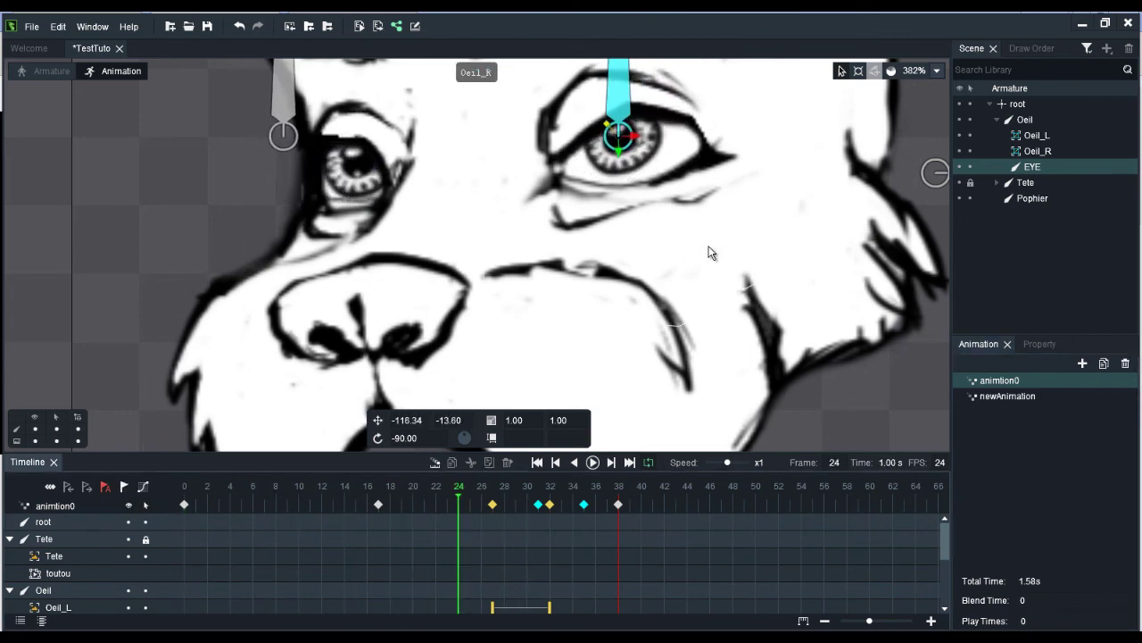
scroll(766, 338, "down", 5)
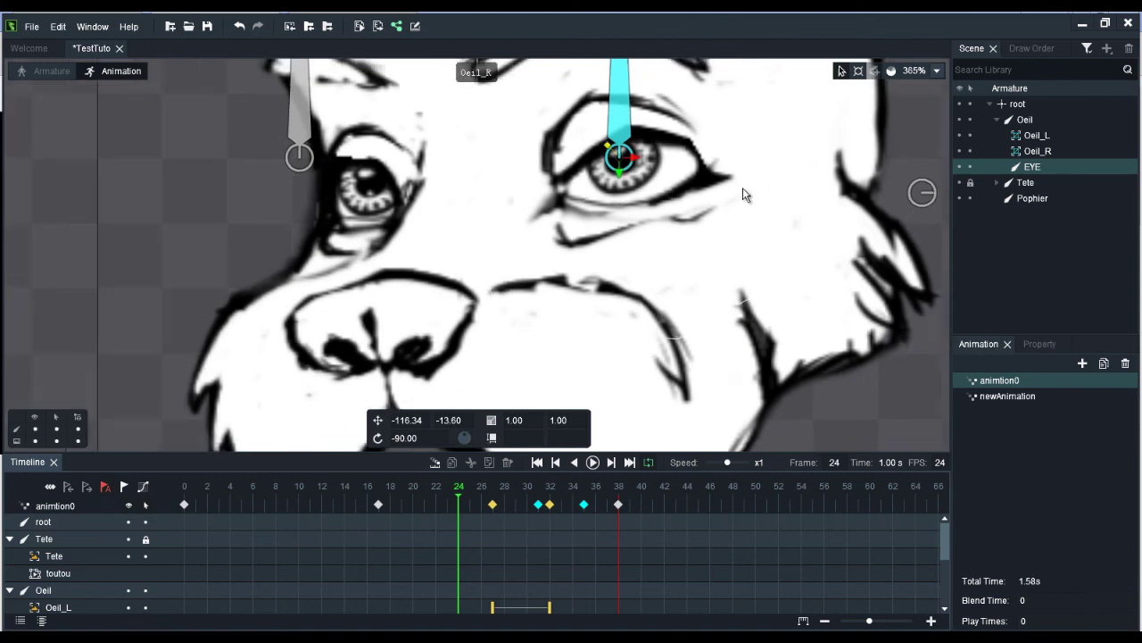
scroll(759, 234, "down", 3)
scroll(230, 315, "down", 1)
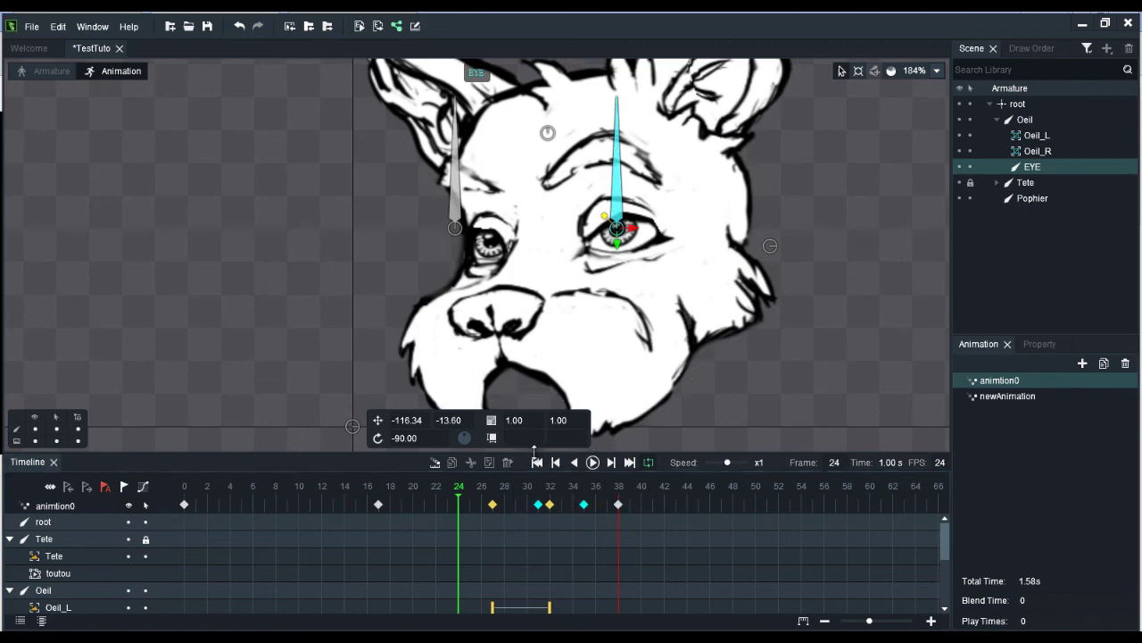
left_click_drag(533, 448, 535, 384)
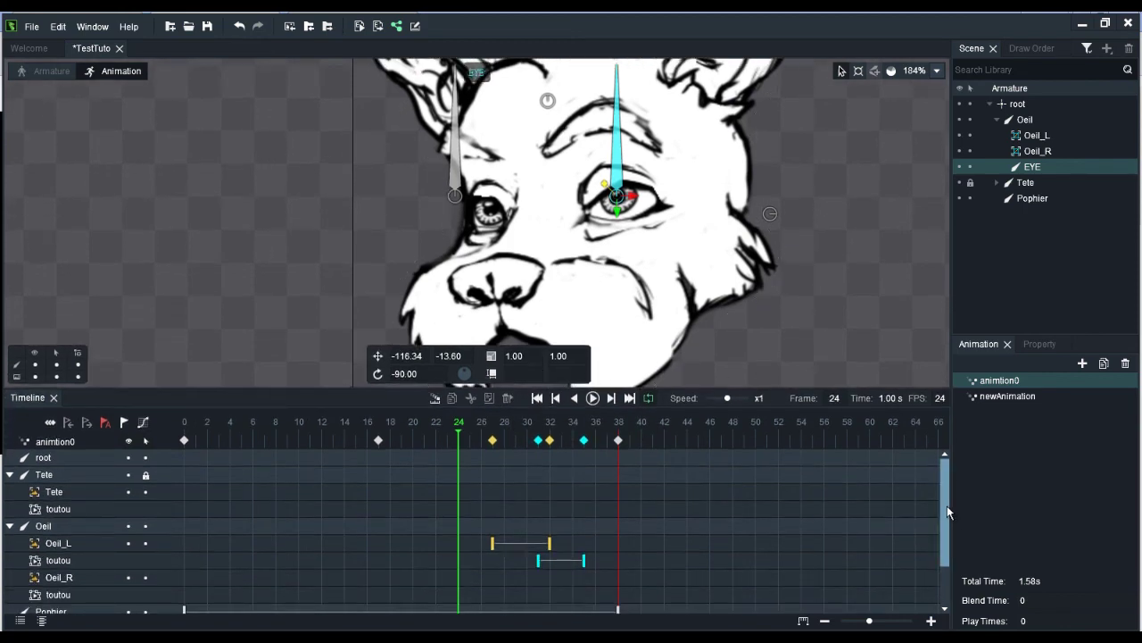
left_click_drag(947, 505, 948, 560)
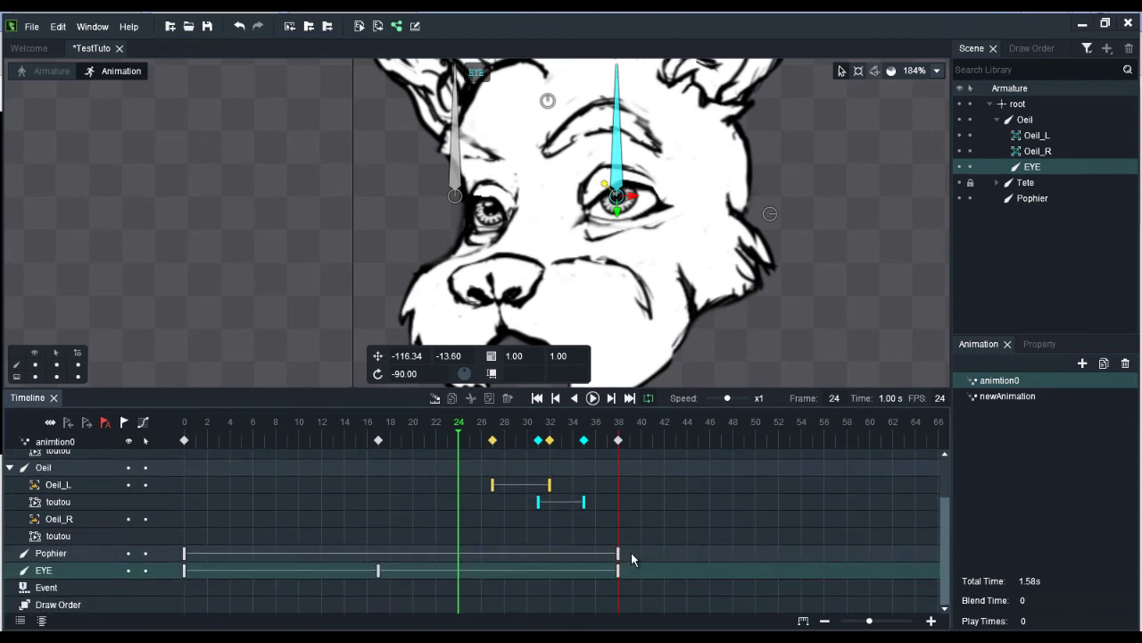
Try to stretch all the Pophier and EYE keyframes so that they end at frame 46.
left_click_drag(640, 547, 161, 575)
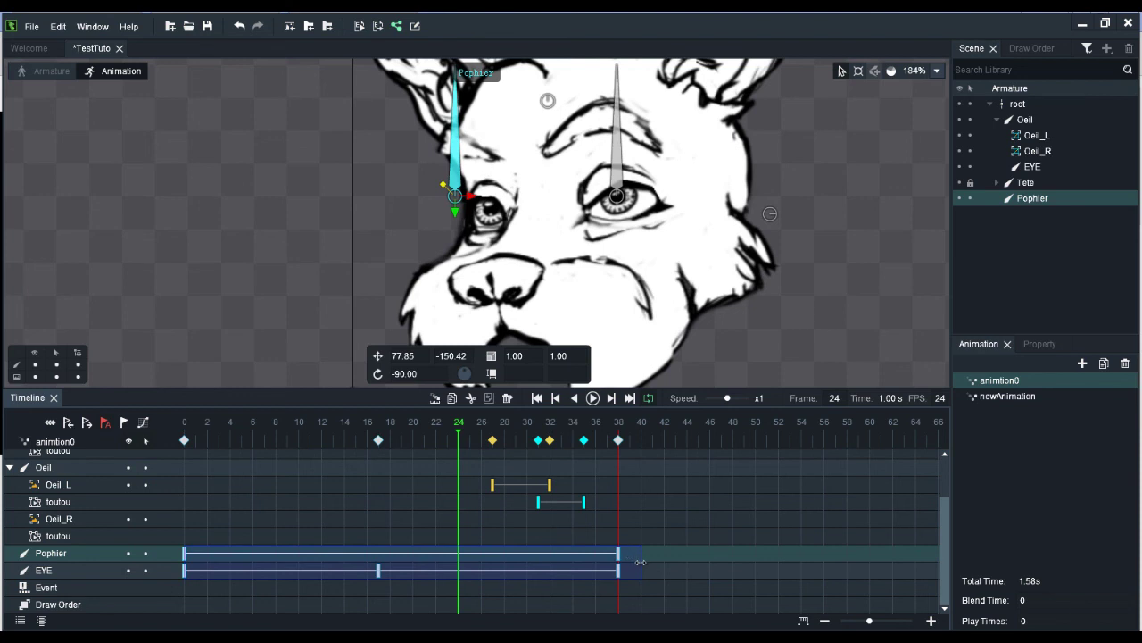
left_click_drag(640, 562, 734, 546)
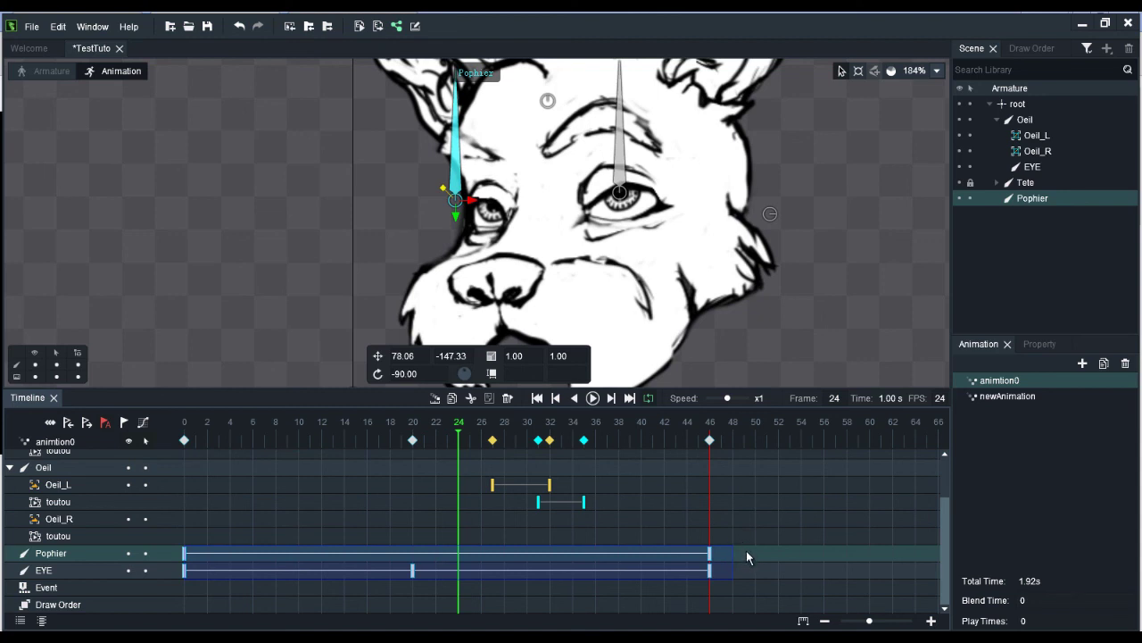
key("ctrl+z")
Try to shift only the frame 38 keyframes of Pophier and EYE to a later time.
left_click_drag(665, 527, 574, 596)
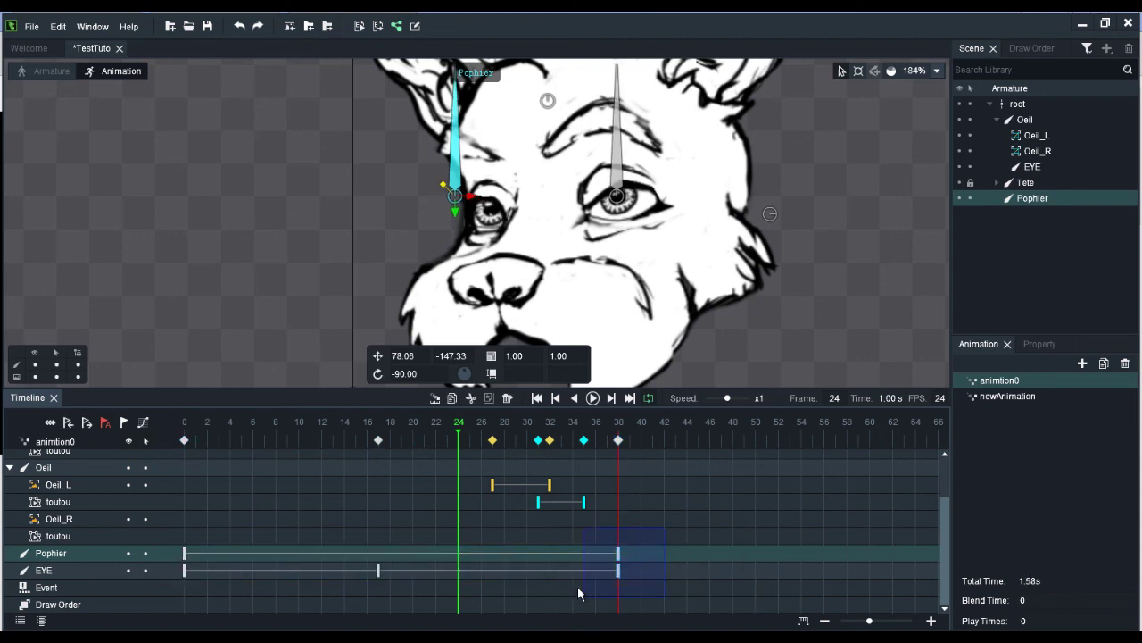
left_click_drag(668, 560, 799, 549)
key("ctrl+z")
Try to compress the timing of the selected Oeil_L, toutou, Pophier and EYE keyframes after frame 24.
left_click_drag(696, 475, 460, 591)
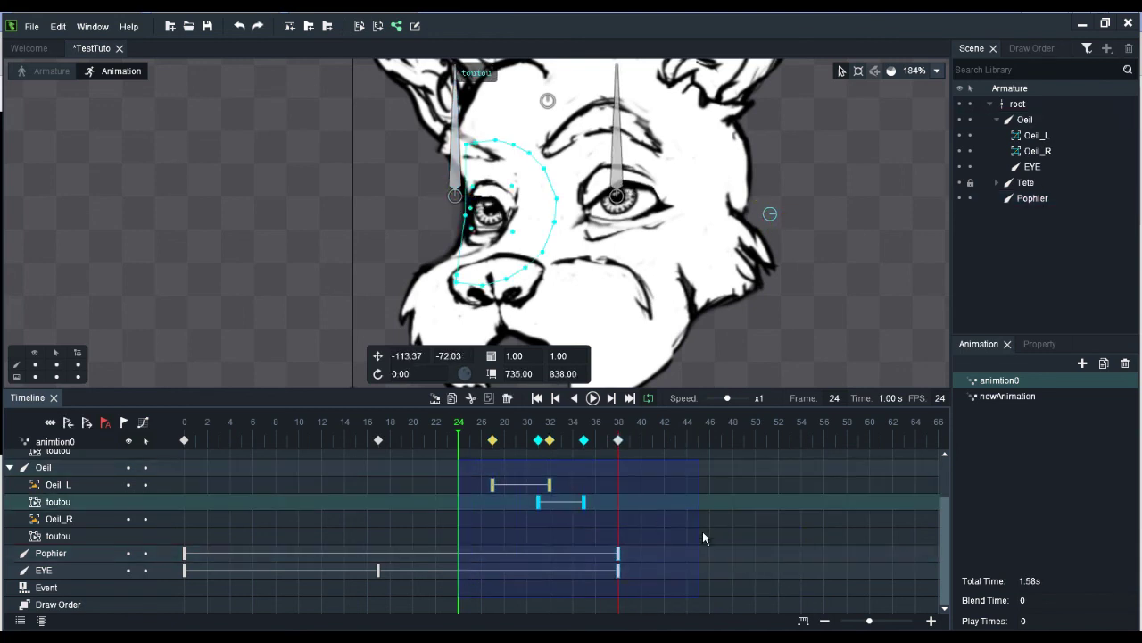
left_click_drag(702, 531, 649, 540)
key("ctrl+z")
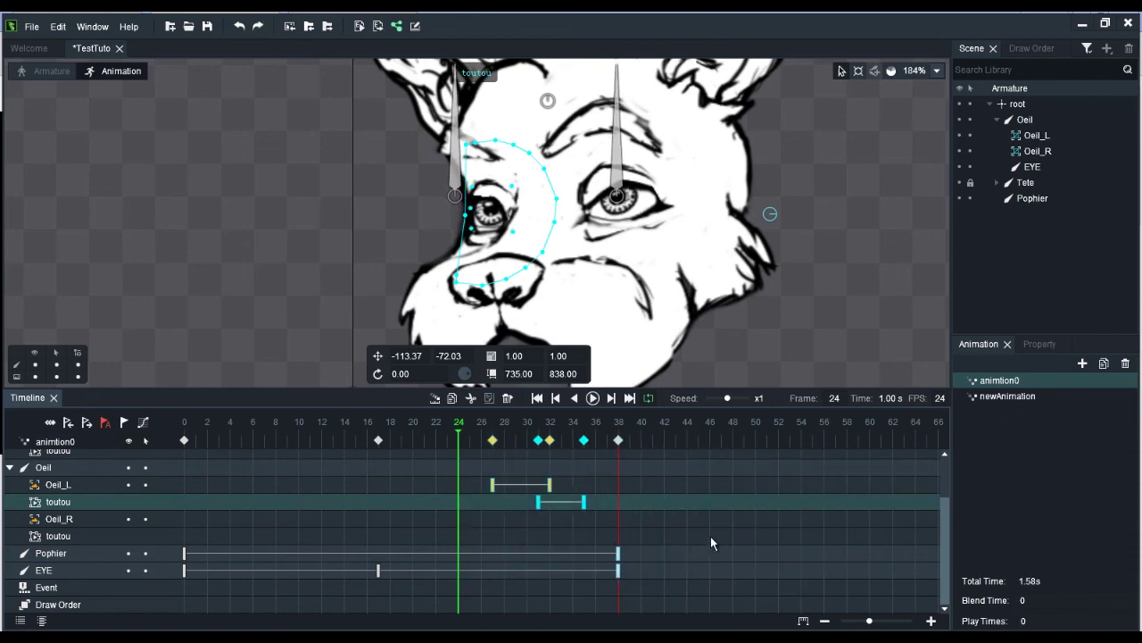
left_click(682, 535)
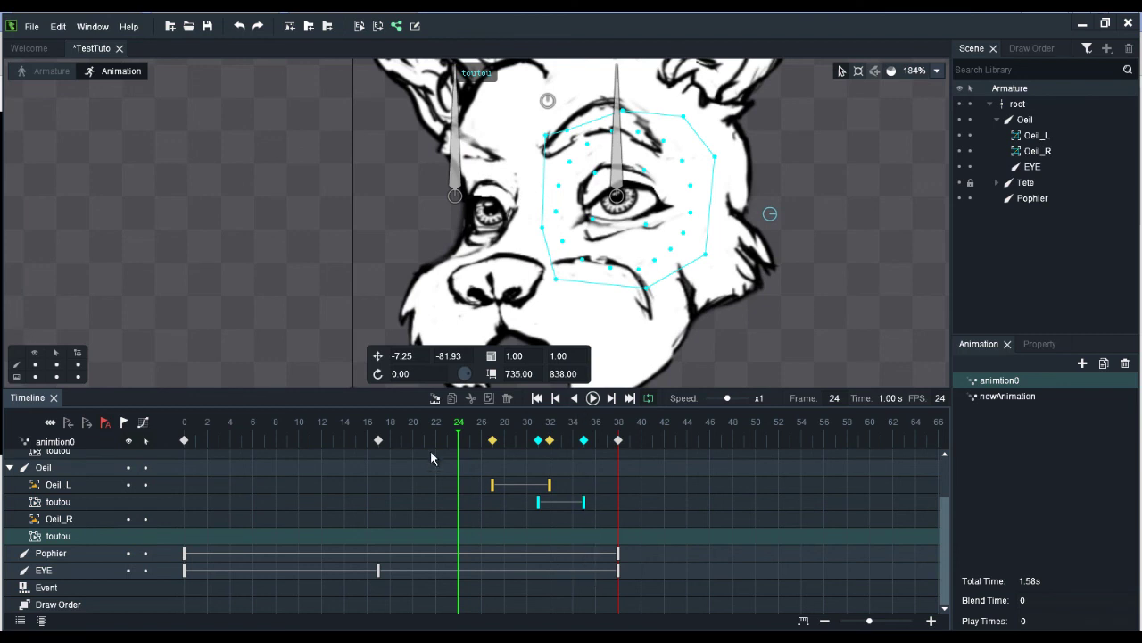
Open the curve editor for EYE's frame 17 keyframe and shape an S-curve, with start handle about -75% and end handle about 100%.
left_click_drag(459, 435, 377, 436)
left_click(376, 571)
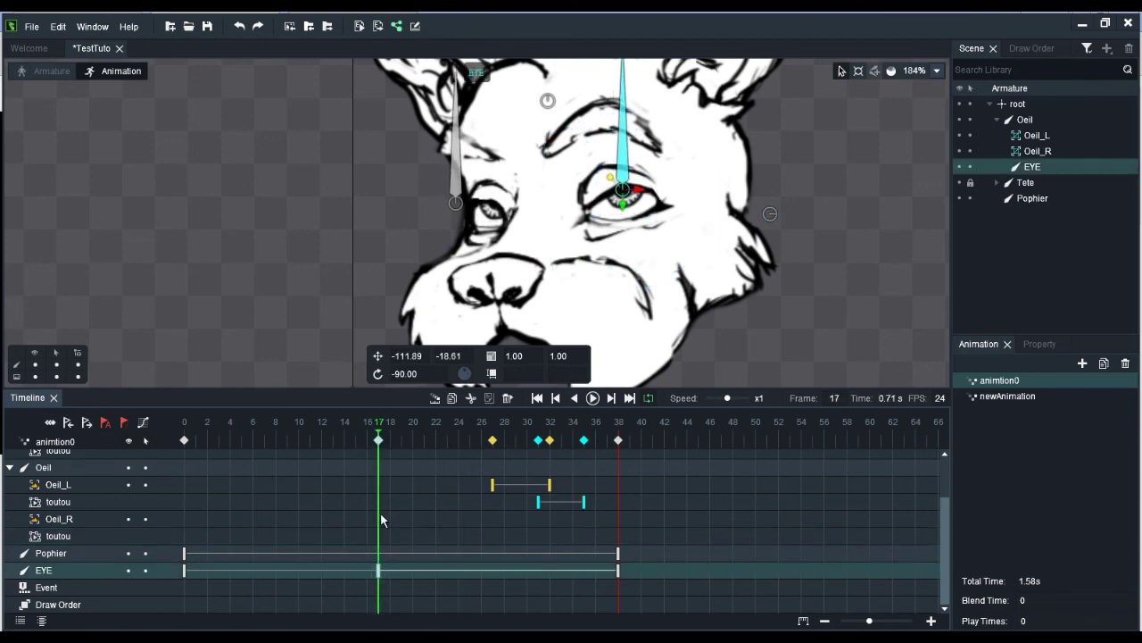
left_click(144, 425)
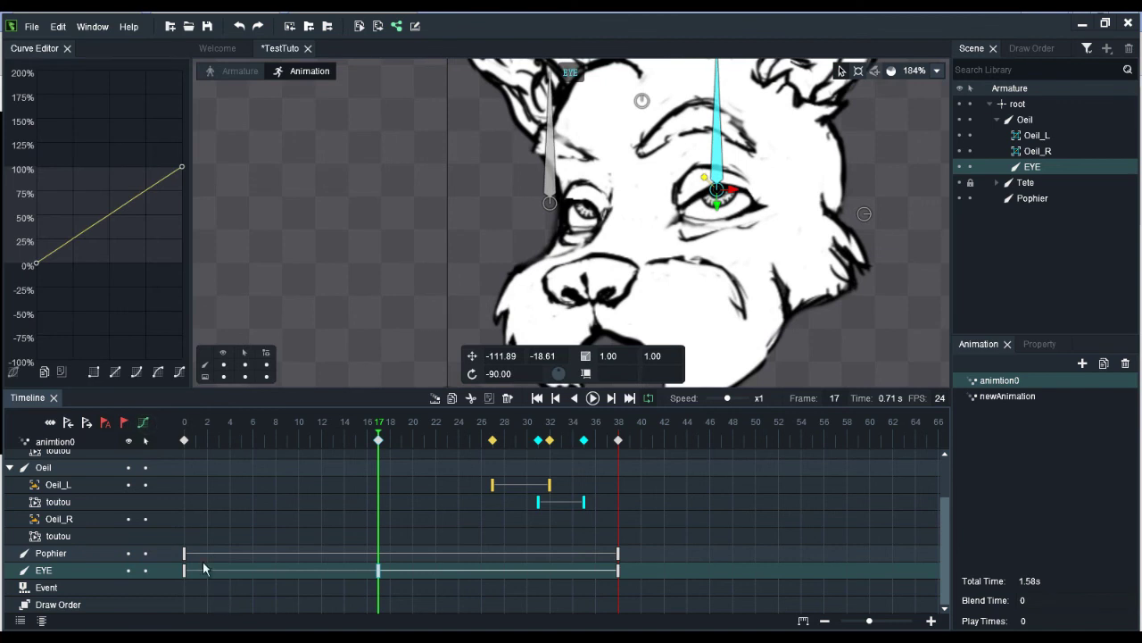
left_click_drag(382, 433, 180, 428)
left_click_drag(38, 267, 105, 335)
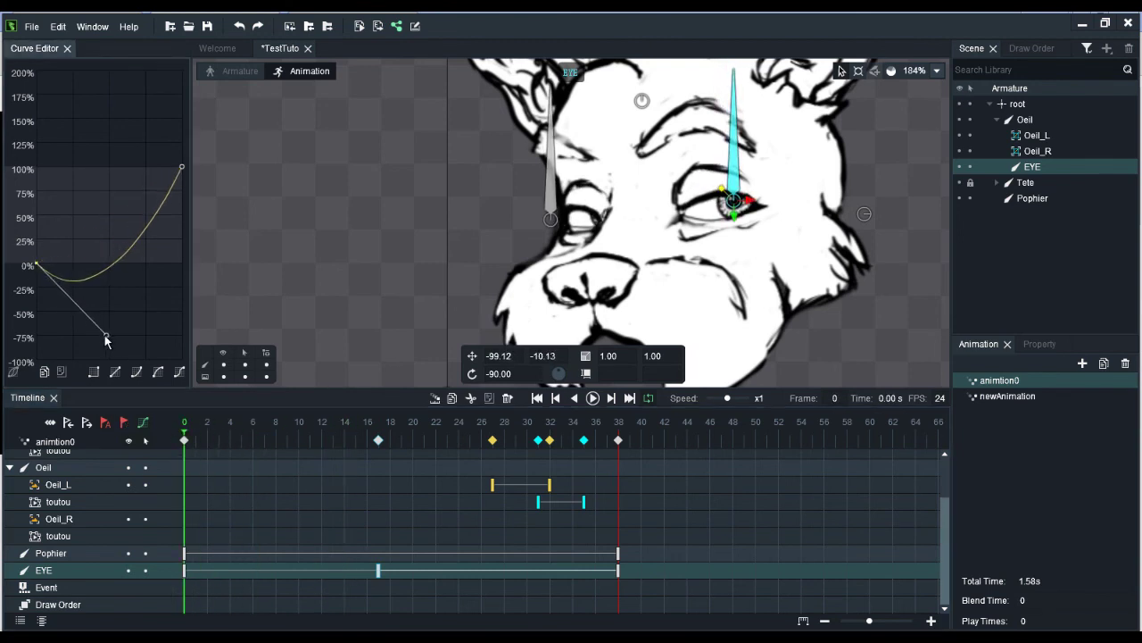
left_click_drag(182, 168, 94, 169)
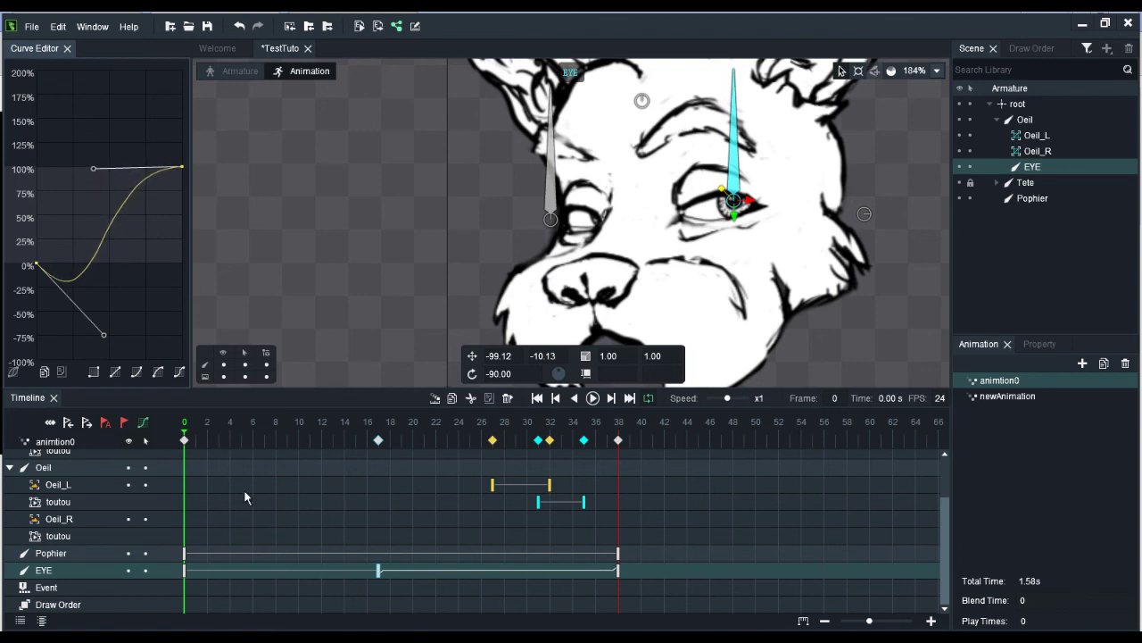
Play back animtion0 and examine the easing curves of the EYE keyframes at frames 17 and 0.
left_click(592, 398)
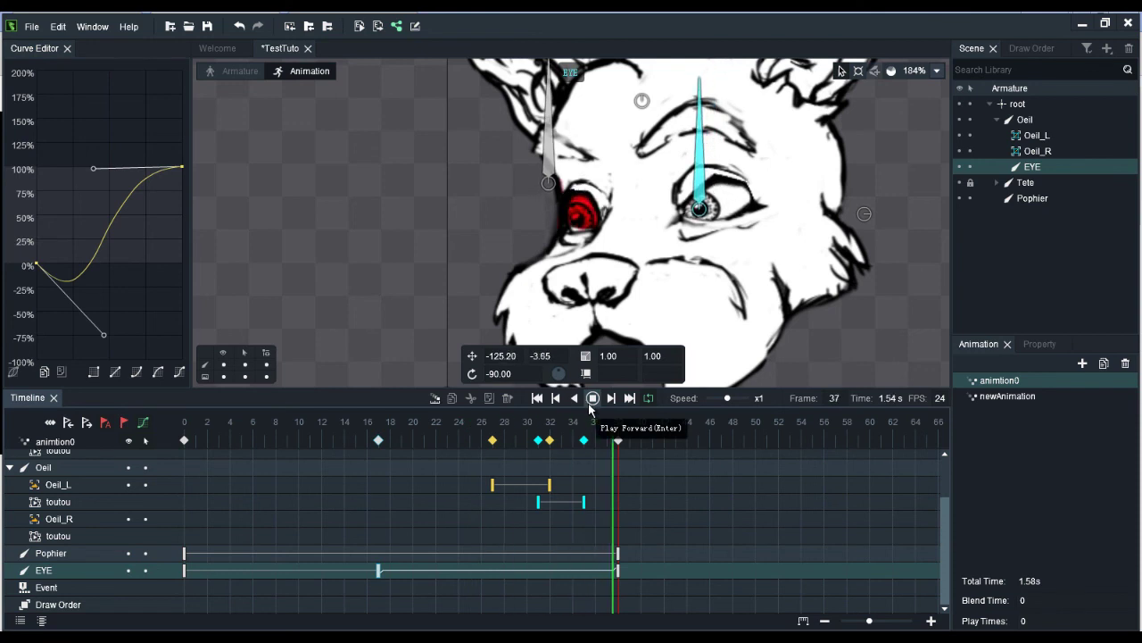
left_click(592, 398)
left_click_drag(469, 440, 180, 476)
left_click(378, 571)
left_click(184, 578)
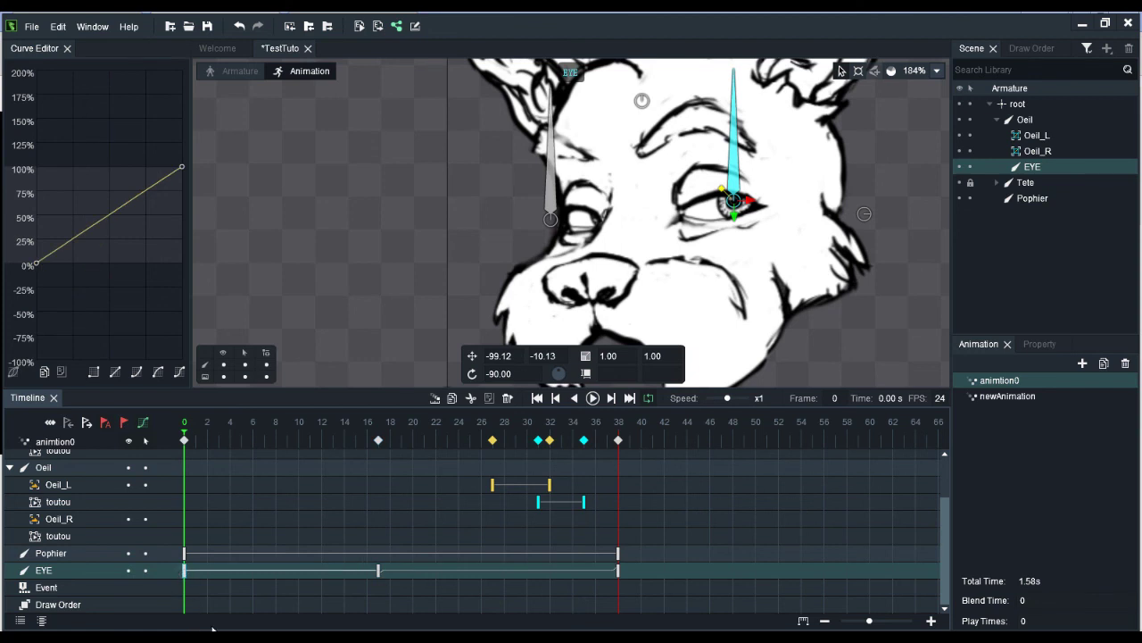
left_click_drag(342, 435, 378, 437)
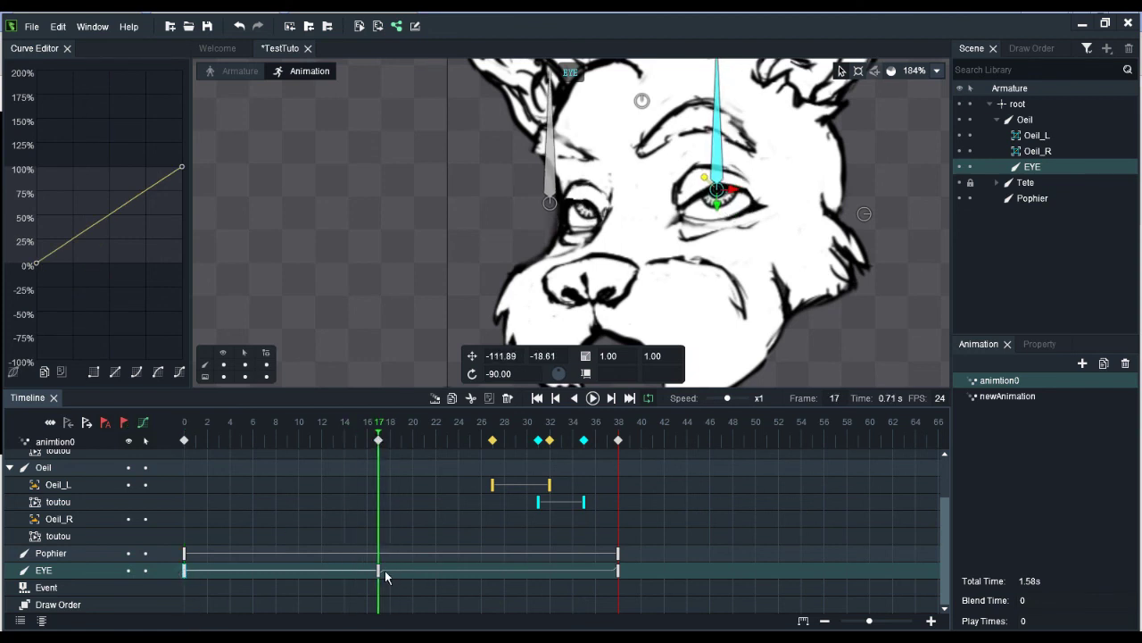
Deepen the opening dip of EYE's frame 17 curve with its start handle at about -100%, and compare it with the frame 0 curve.
left_click(379, 571)
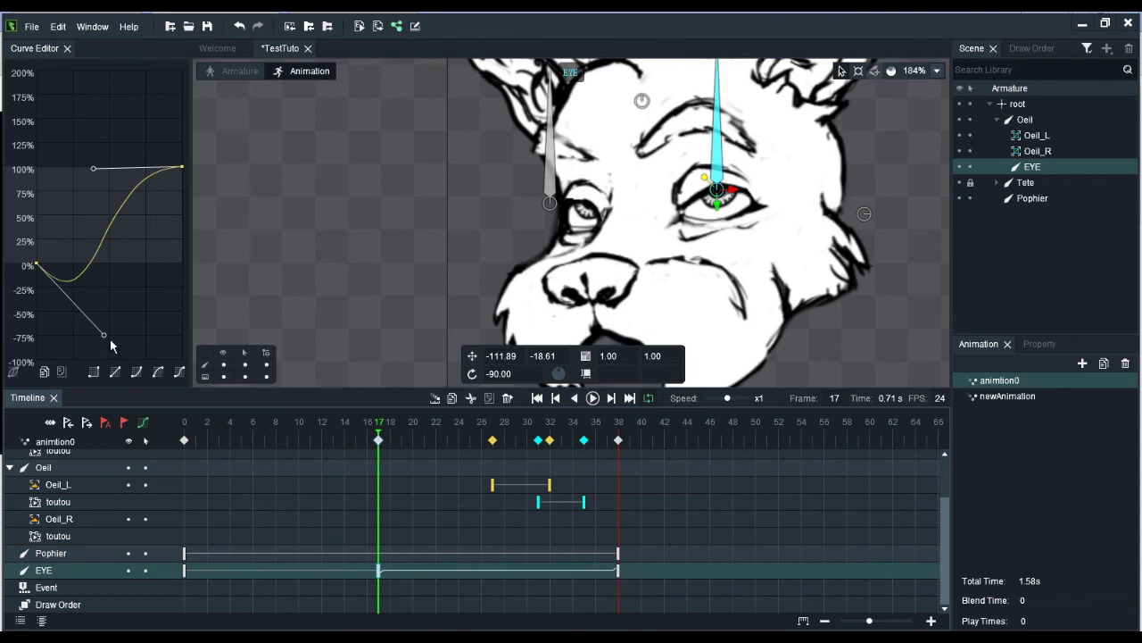
left_click_drag(104, 336, 64, 360)
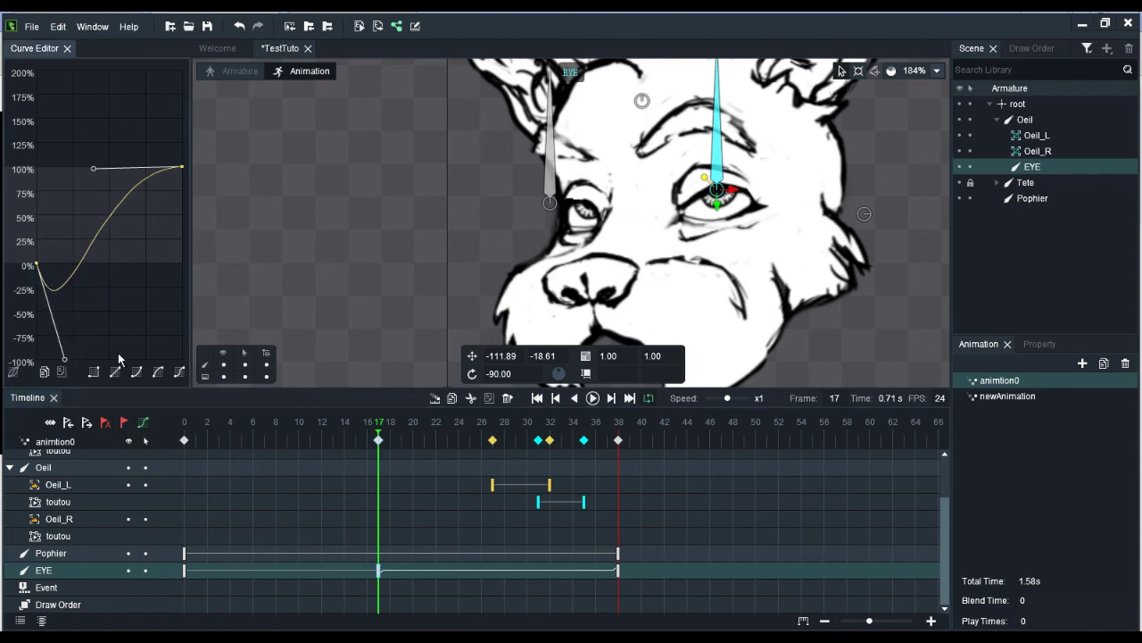
left_click_drag(379, 437, 263, 433)
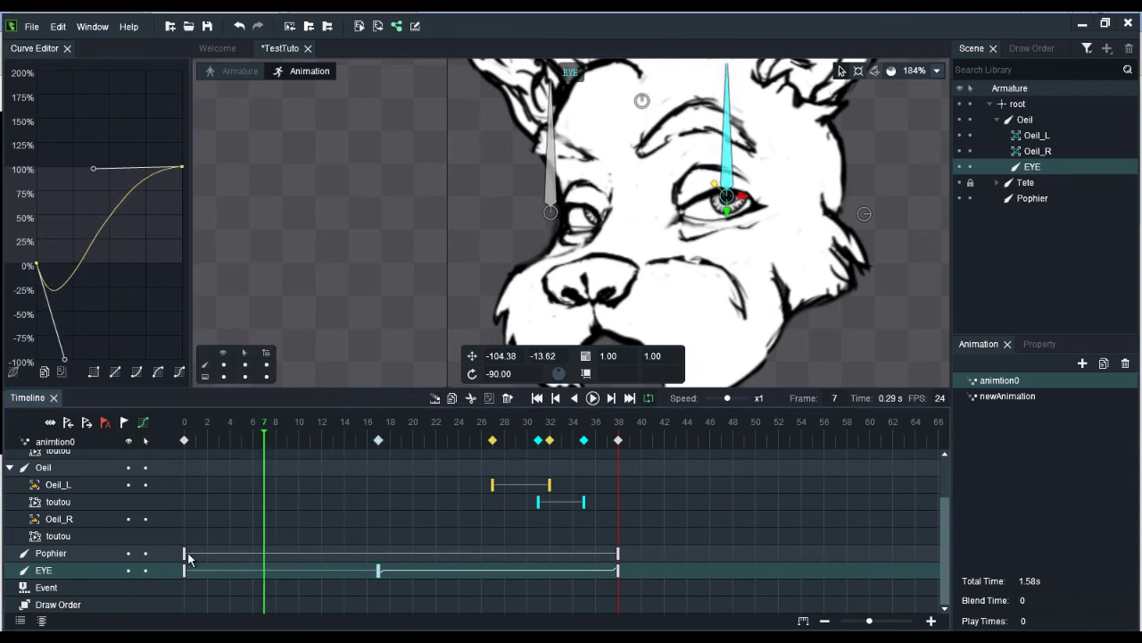
left_click(184, 571)
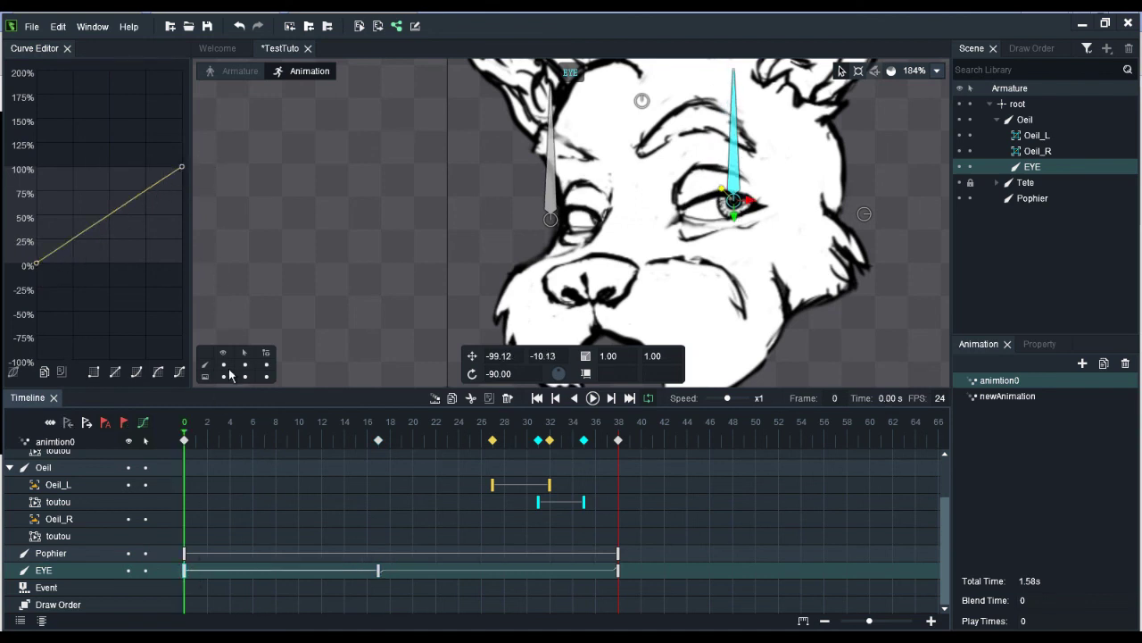
left_click_drag(328, 430, 378, 430)
left_click(378, 570)
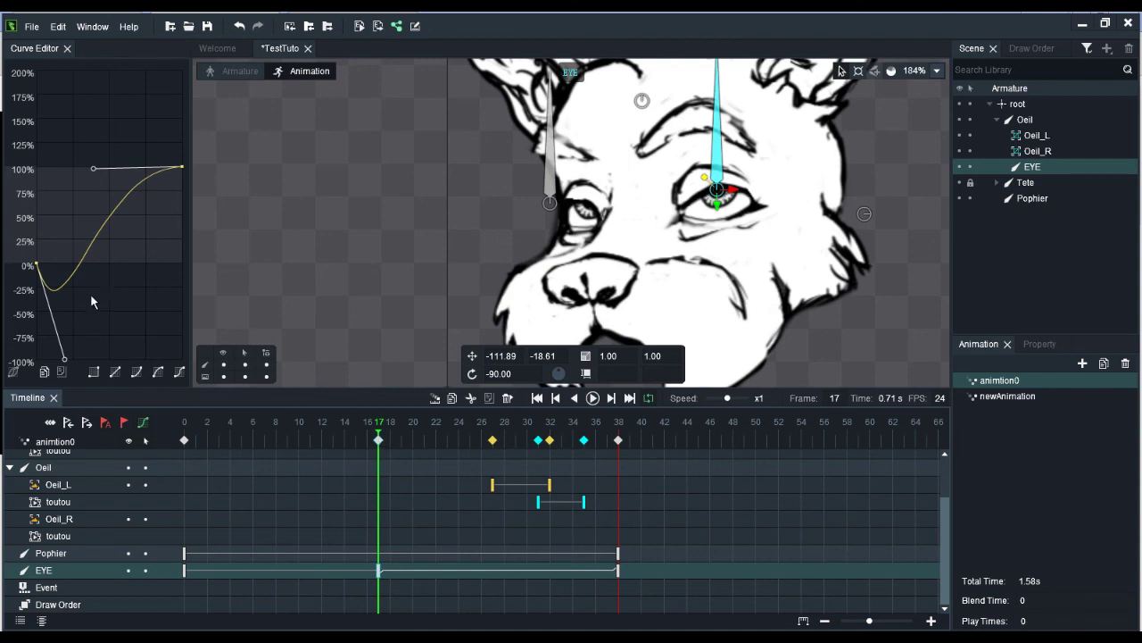
left_click(181, 439)
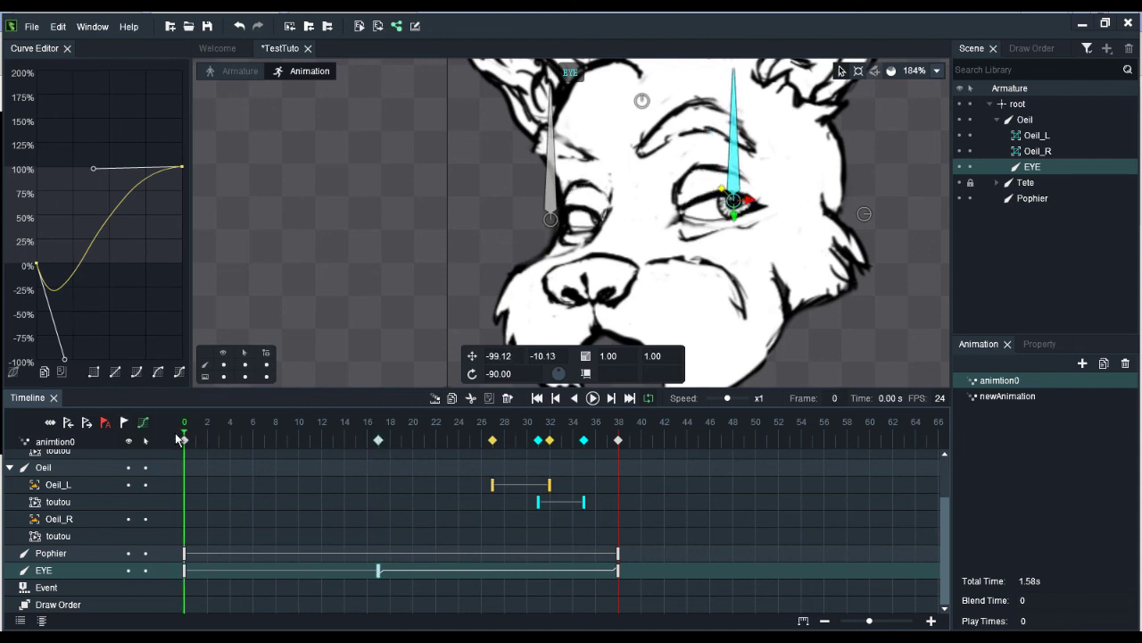
Shape an ease-in curve on Pophier's frame 0 keyframe with its end handle near 0%, copy it, and reset Pophier to linear.
left_click(184, 557)
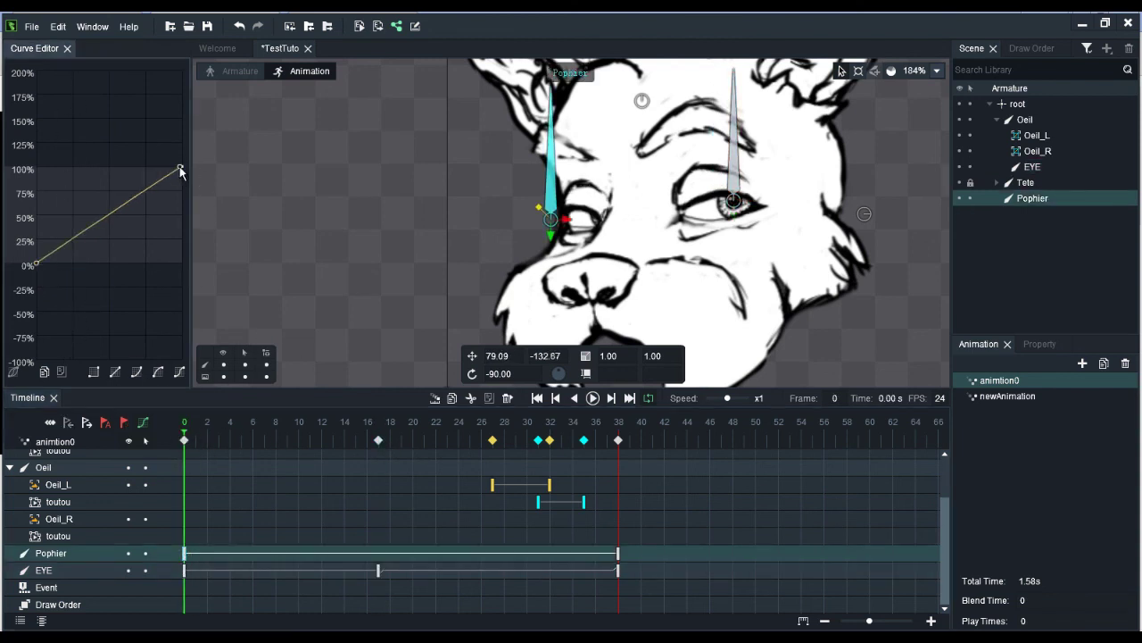
left_click_drag(176, 165, 146, 272)
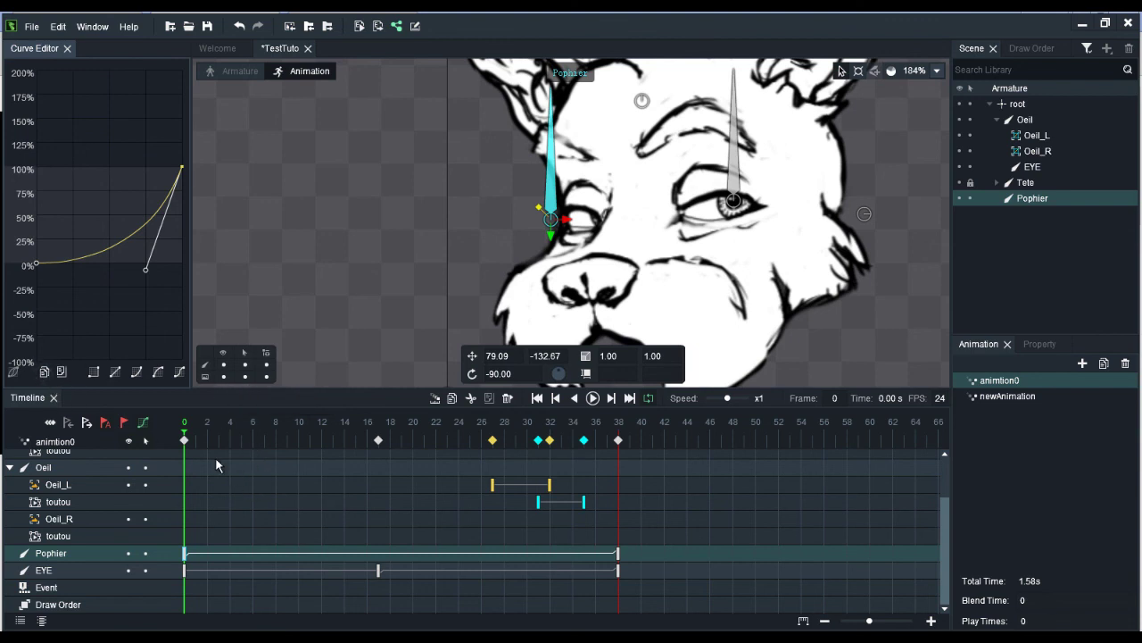
left_click(115, 372)
Paste the copied ease-in curve onto EYE's frame 0 keyframe and preview the motion through frame 17.
left_click(185, 570)
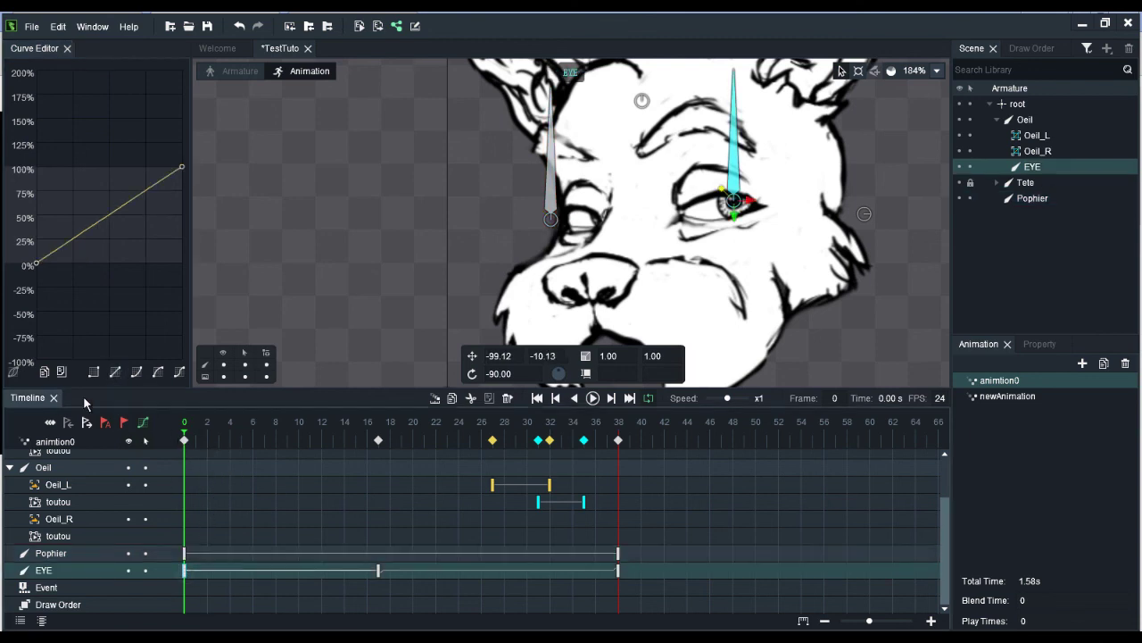
left_click(61, 372)
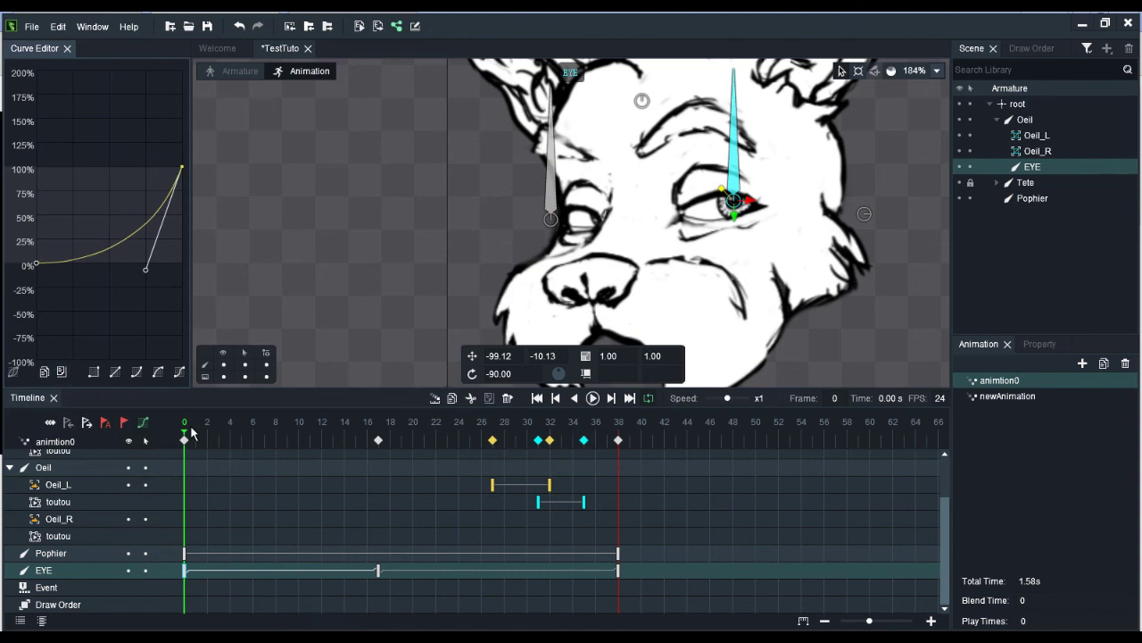
left_click_drag(185, 426, 378, 441)
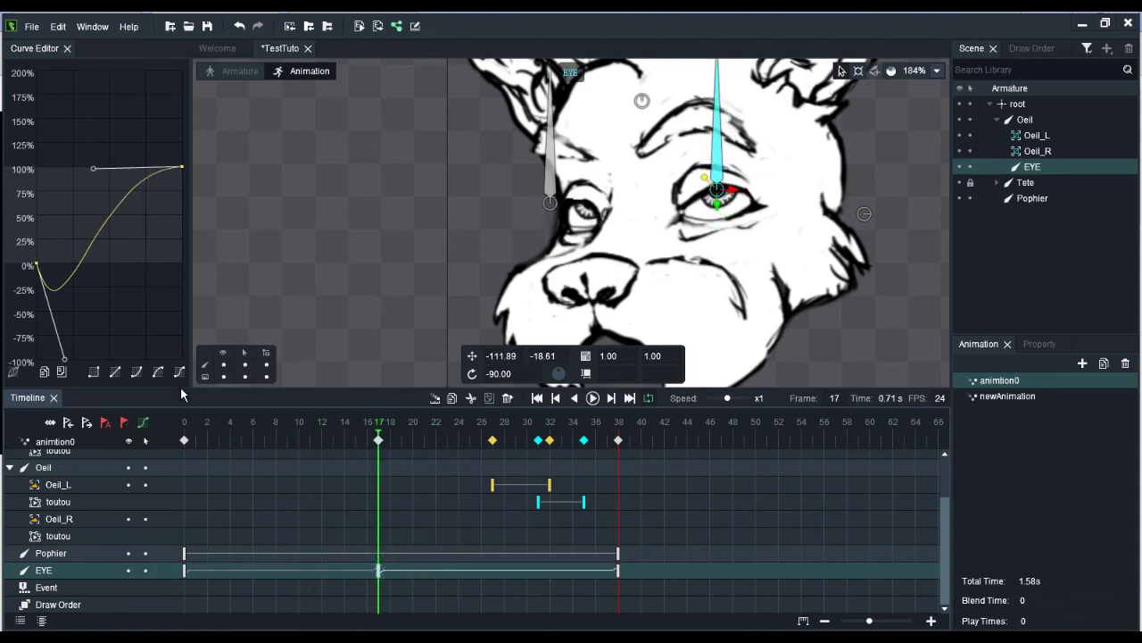
mouse_move(384, 434)
left_mouse_down()
mouse_move(183, 439)
mouse_move(377, 433)
left_mouse_up()
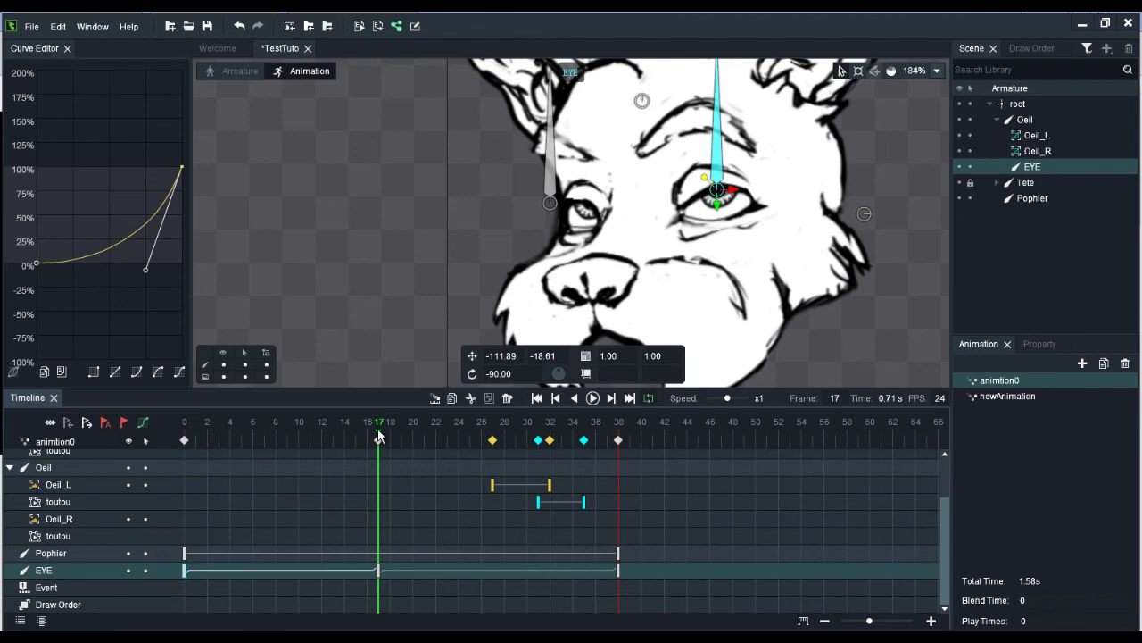
Reshape EYE's frame 17 curve into a wave, with start handle at about 200% and end handle about -85%, then preview frame 38.
left_click(378, 573)
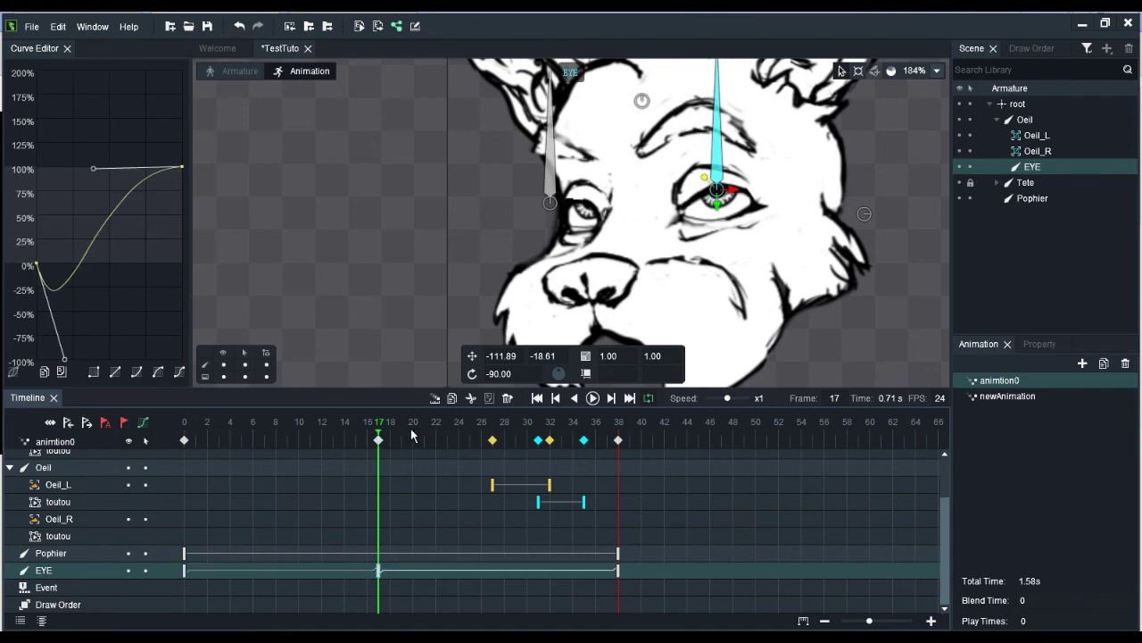
left_click_drag(378, 434, 378, 464)
left_click_drag(64, 359, 78, 199)
mouse_move(380, 438)
left_mouse_down()
mouse_move(310, 437)
mouse_move(448, 440)
mouse_move(319, 451)
mouse_move(400, 446)
mouse_move(378, 449)
left_mouse_up()
left_click(103, 270)
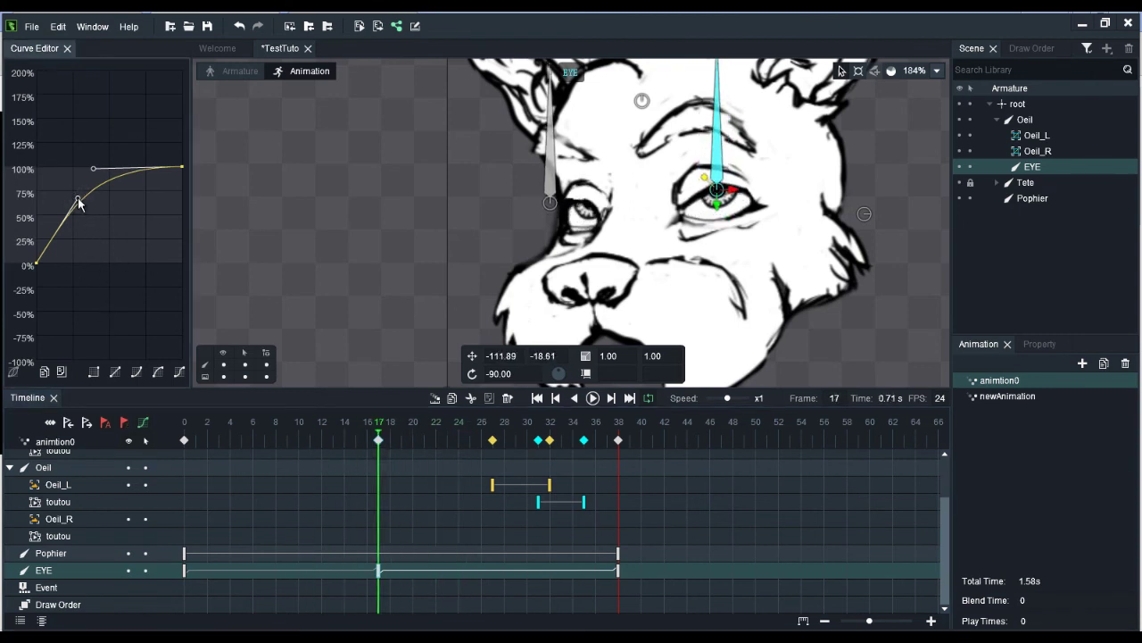
left_click_drag(77, 203, 84, 72)
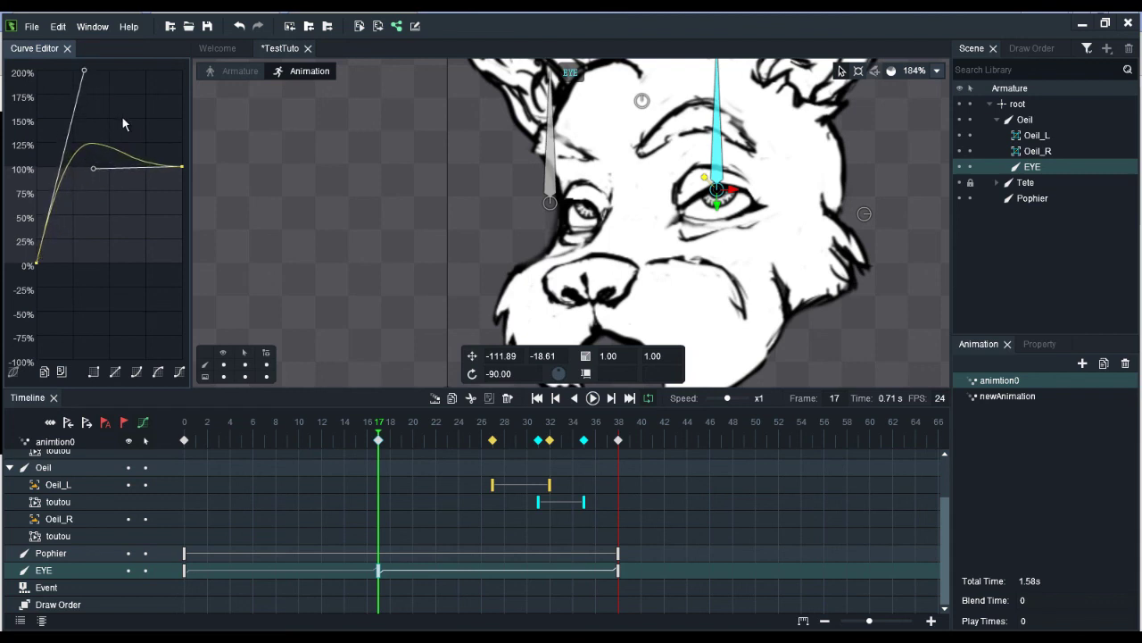
left_click_drag(94, 170, 110, 348)
mouse_move(380, 427)
left_mouse_down()
mouse_move(604, 427)
mouse_move(370, 426)
mouse_move(381, 434)
left_mouse_up()
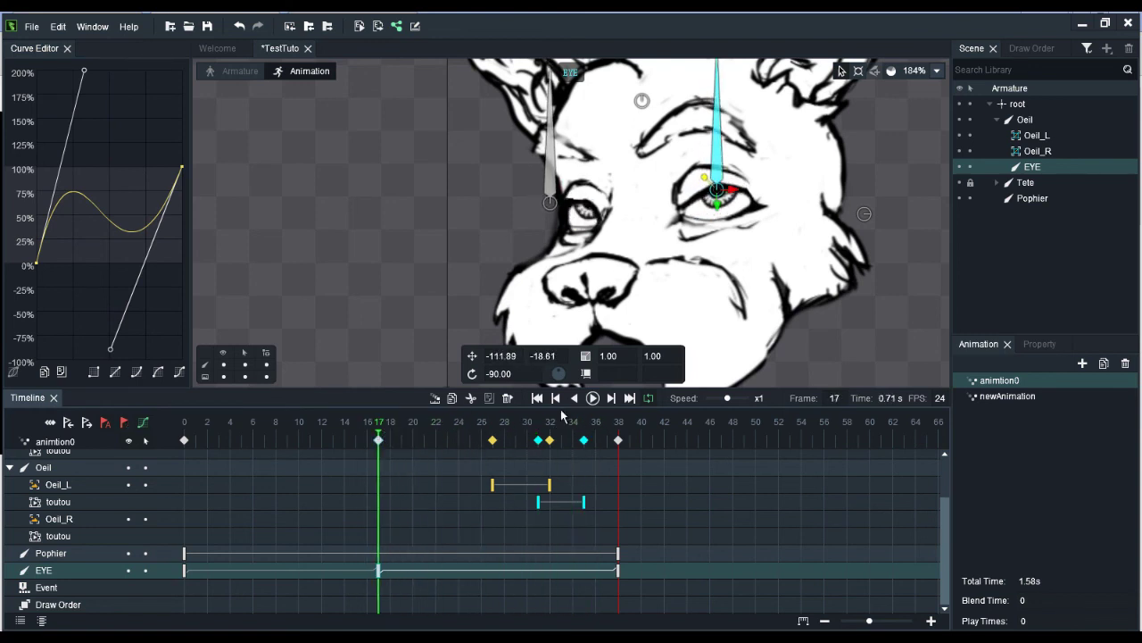
left_click(619, 427)
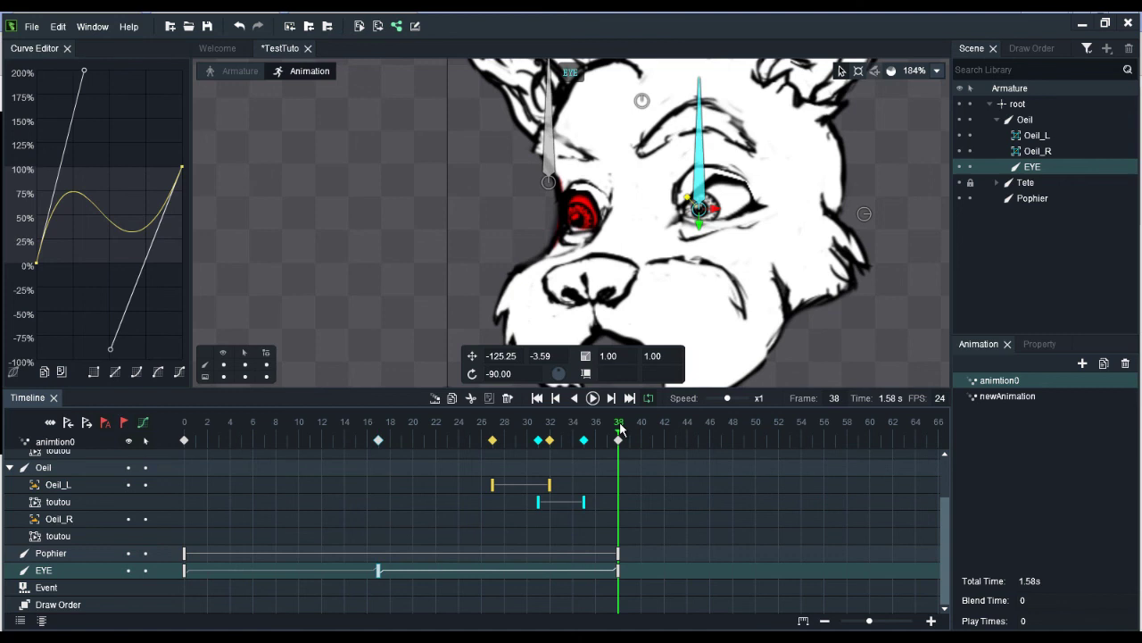
Preview EYE's eased motion from frame 17 to 38, ending the playhead at frame 19.
left_click(386, 428)
left_click_drag(387, 428, 616, 414)
left_click_drag(619, 429, 401, 452)
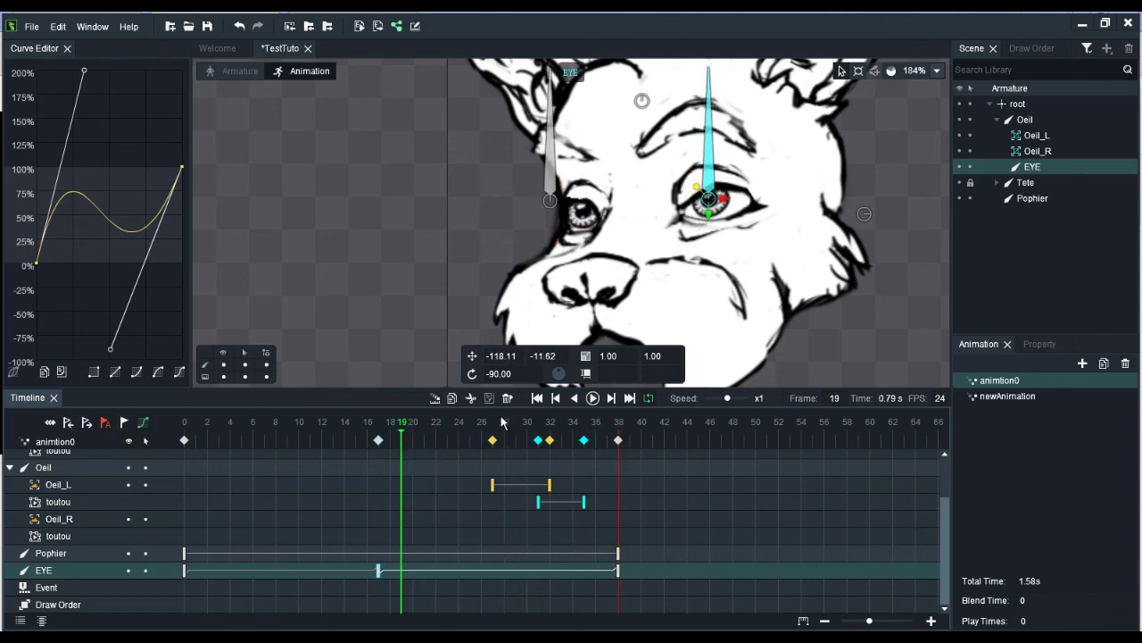
Preview the motion with onion skin on around frame 21, switch it off, and scrub through to frame 36.
left_click(434, 398)
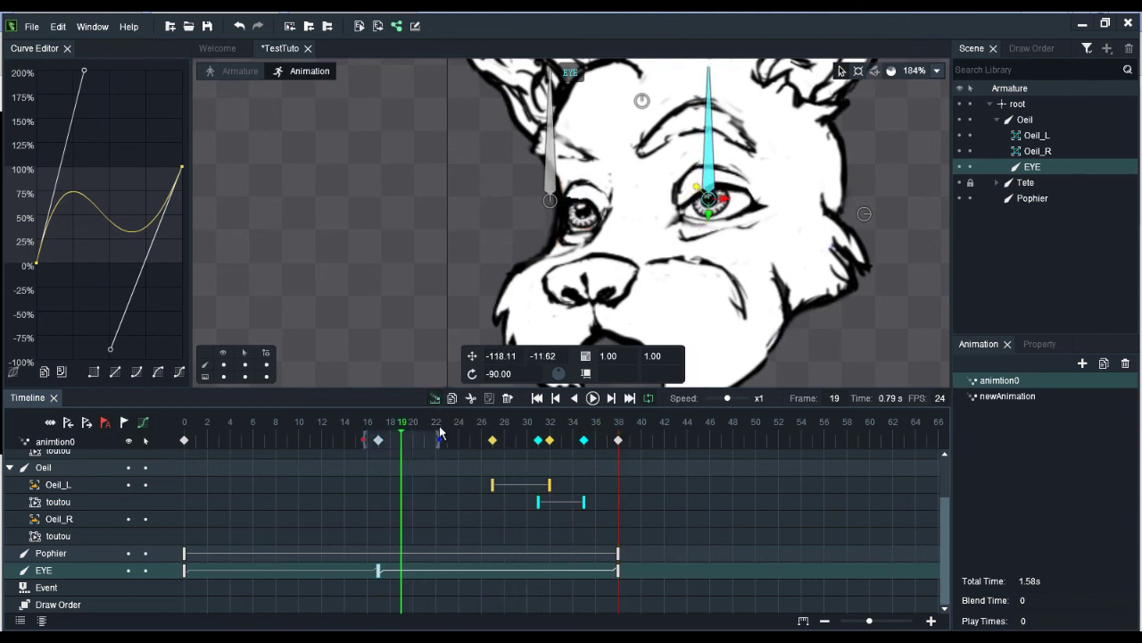
left_click_drag(401, 435, 432, 462)
left_click(436, 399)
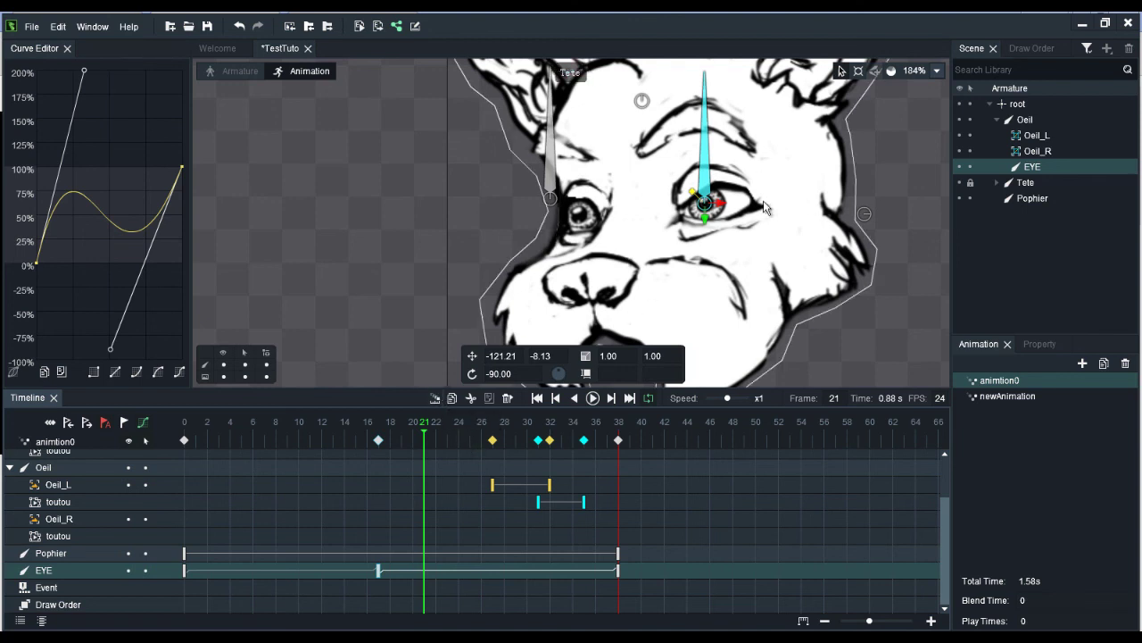
left_click_drag(429, 432, 600, 437)
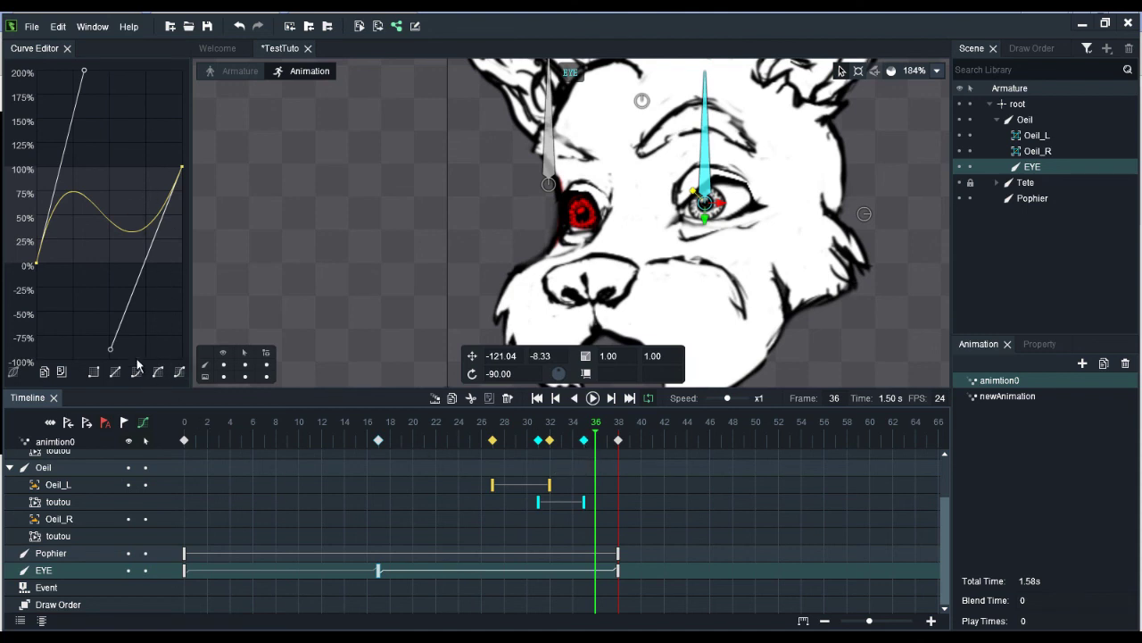
Hide the curve editor, copy EYE's keyframes at frames 0, 17 and 38, and paste them onto Pophier from frame 0.
left_click(143, 423)
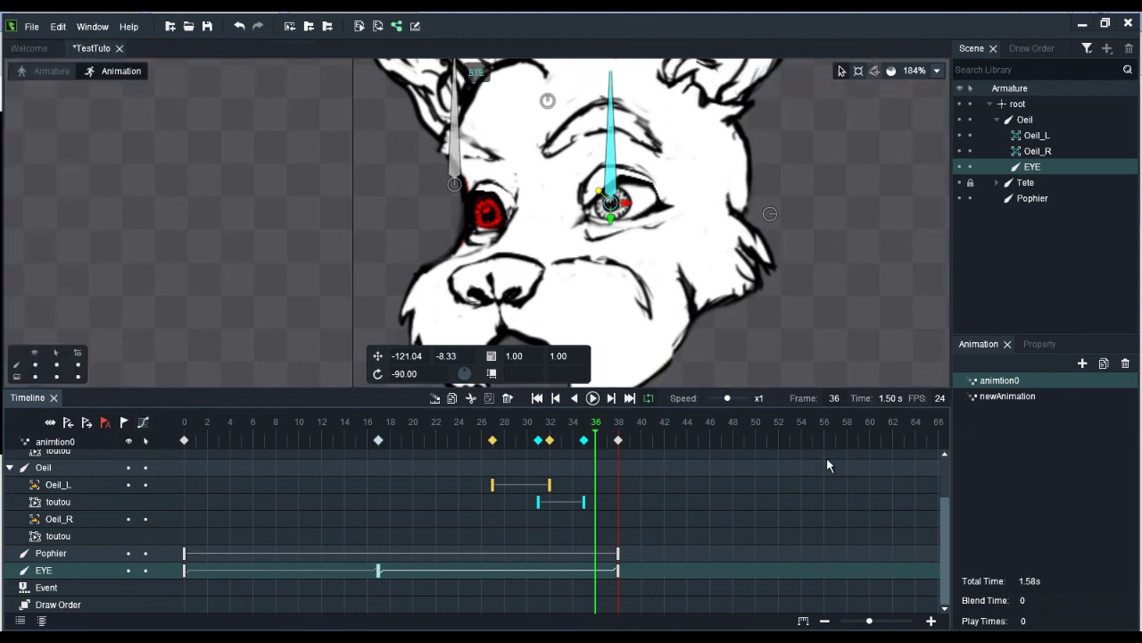
left_click_drag(639, 565, 178, 577)
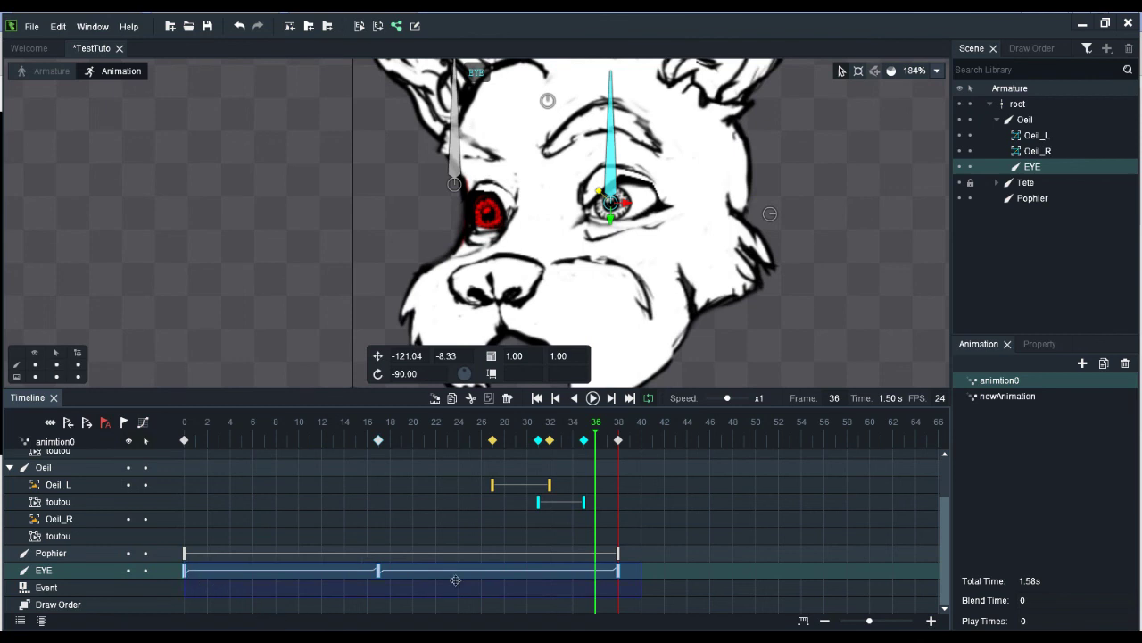
left_click(185, 554)
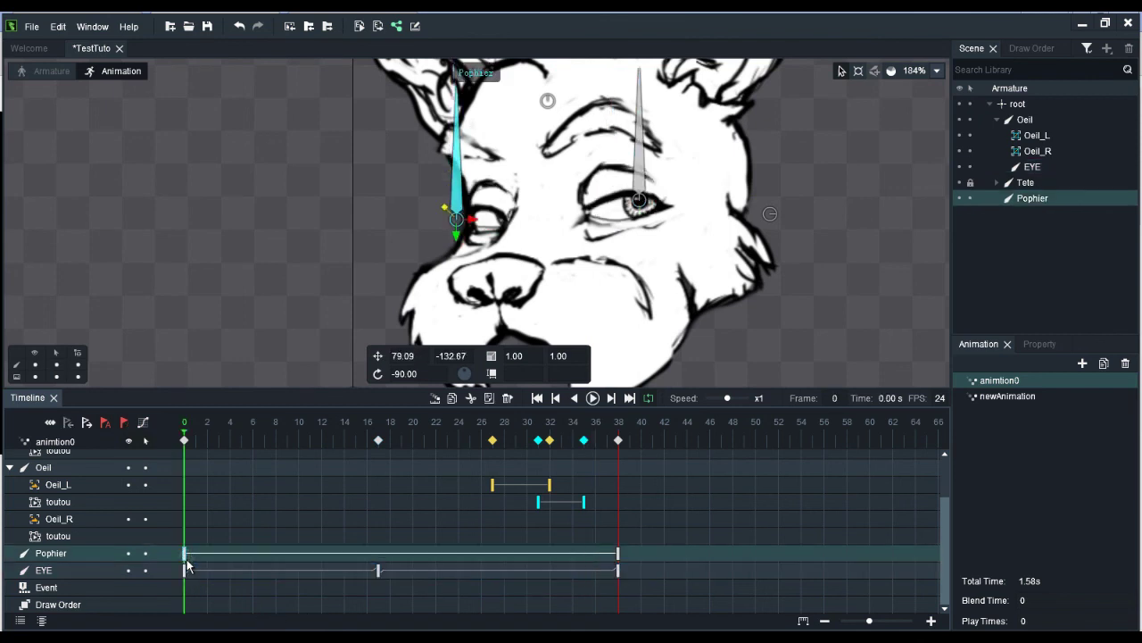
key("ctrl+v")
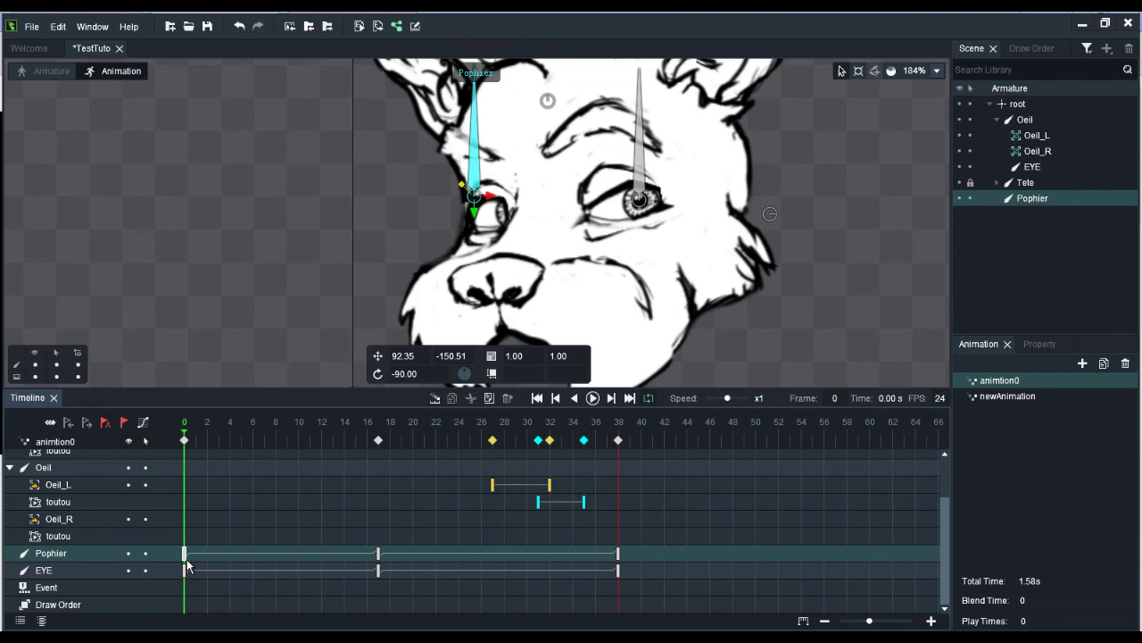
Paste the copied keyframes again onto Pophier, starting at frame 38.
left_click(454, 421)
left_click(616, 421)
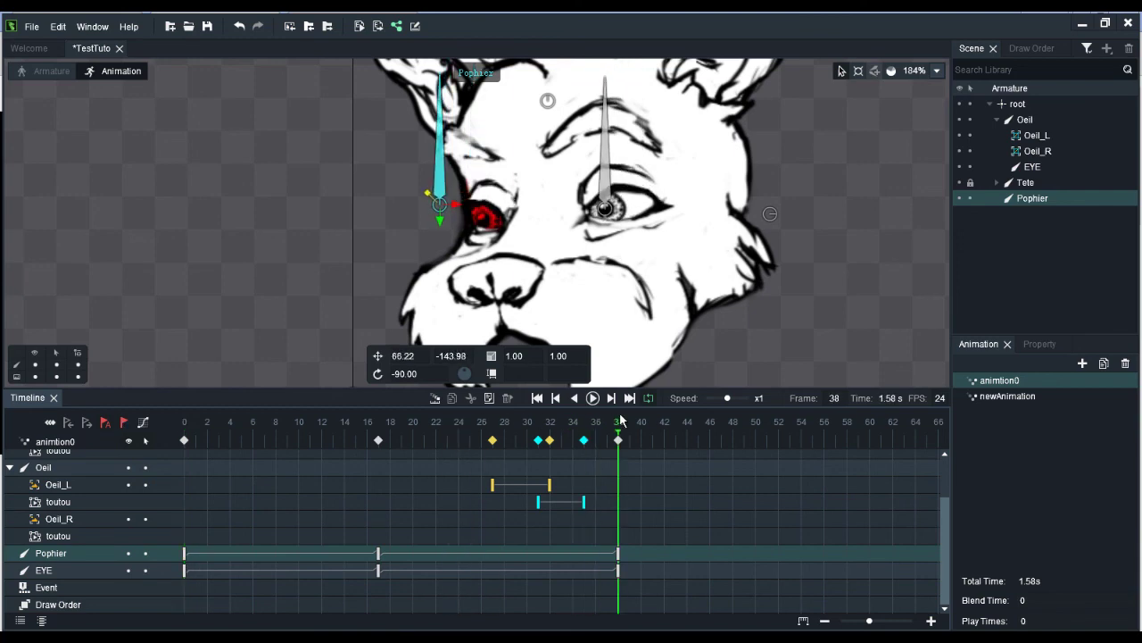
key("ctrl+v")
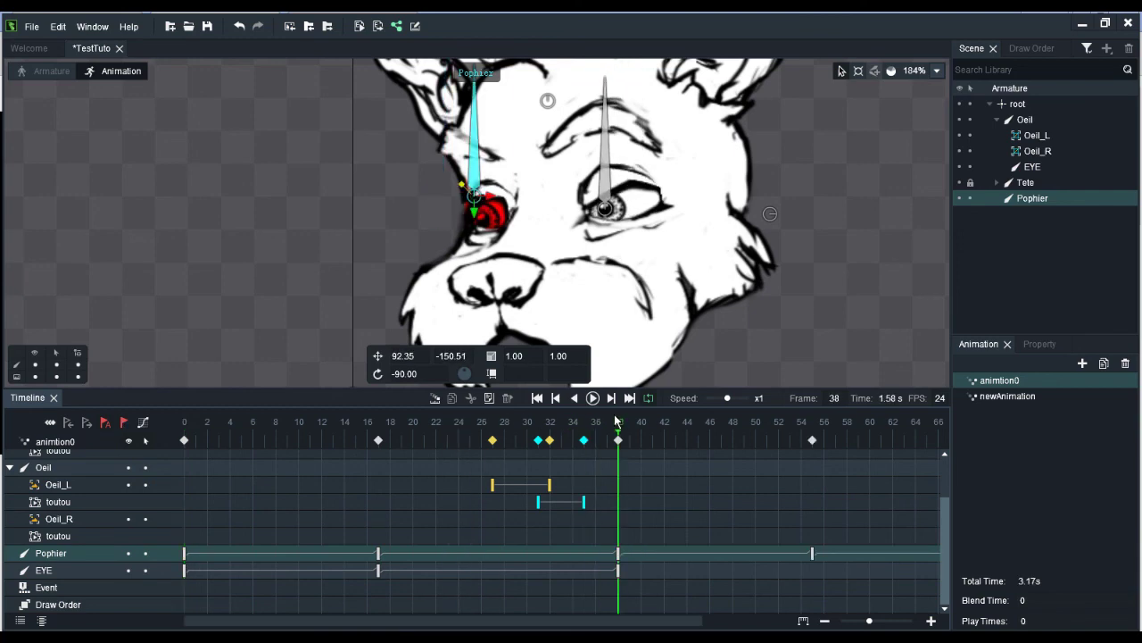
Paste the copied keyframes onto EYE starting at frame 38 and preview the extended animation up to frame 51.
left_click_drag(627, 435, 710, 424)
left_click(618, 570)
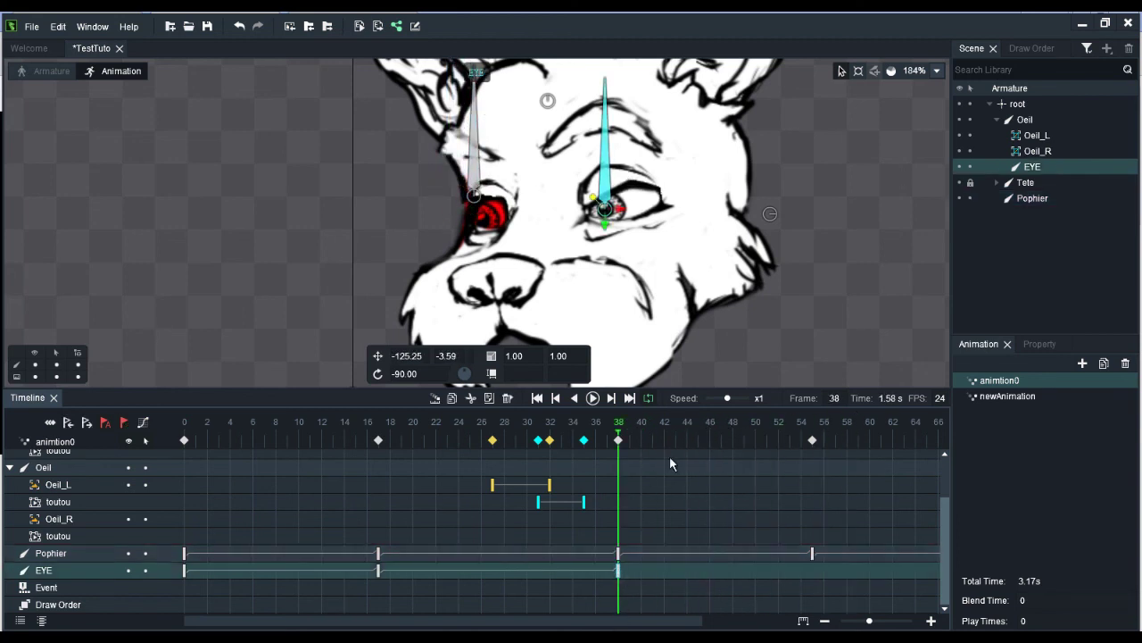
key("ctrl+v")
mouse_move(619, 433)
left_mouse_down()
mouse_move(872, 416)
mouse_move(553, 423)
mouse_move(617, 435)
mouse_move(418, 449)
mouse_move(195, 450)
mouse_move(627, 437)
mouse_move(618, 437)
left_mouse_up()
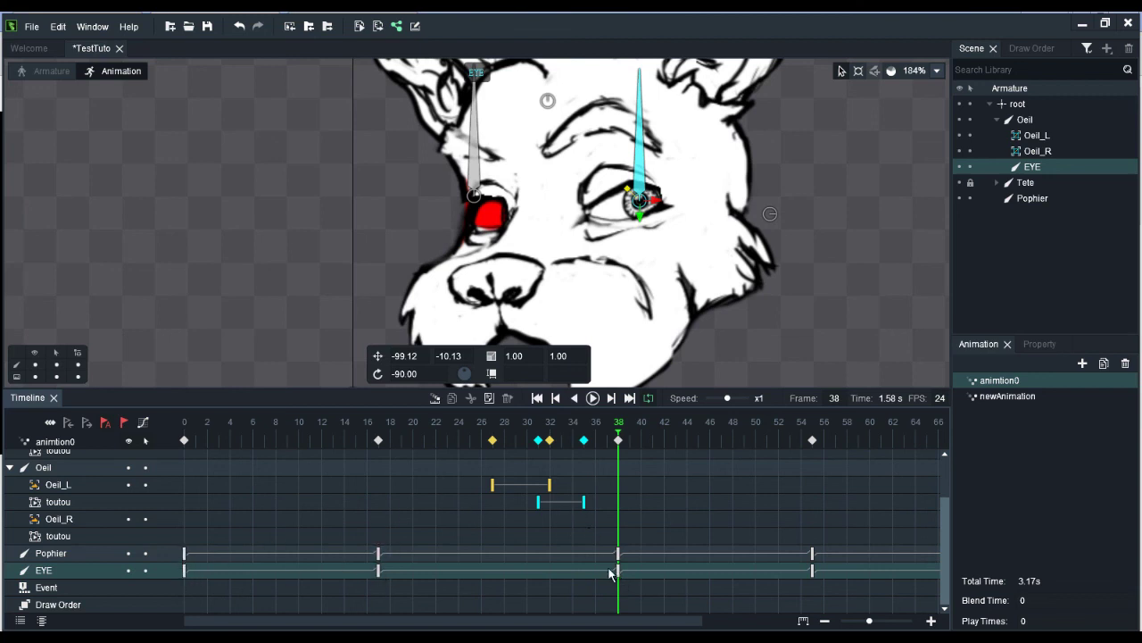
left_click_drag(618, 436, 264, 443)
left_click_drag(237, 481, 770, 446)
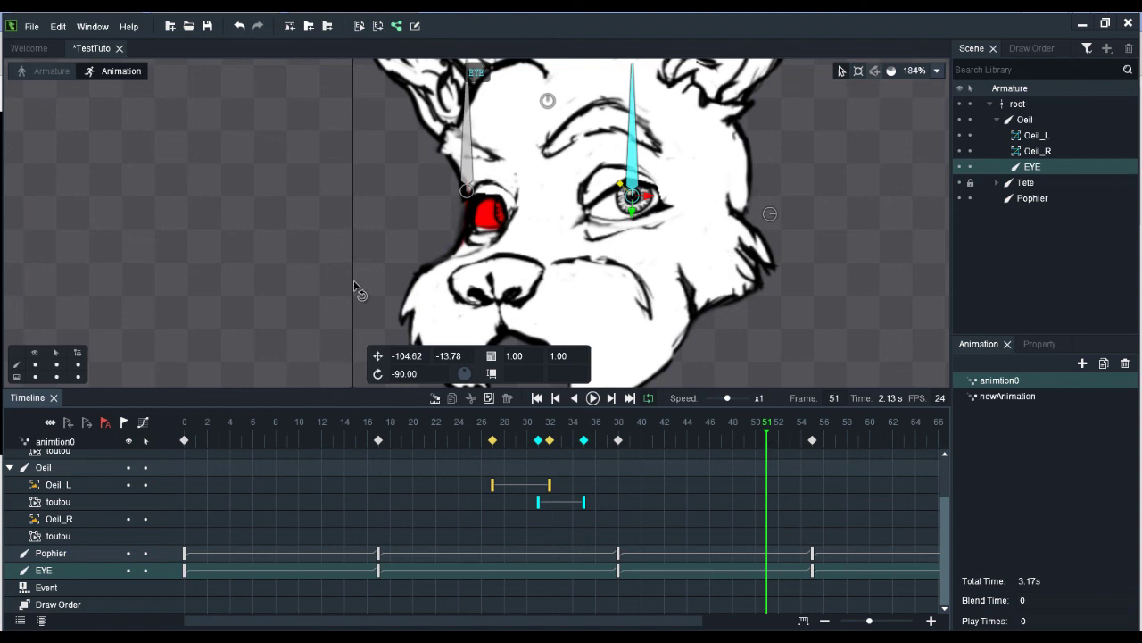
Review the project export options for DragonBones and Spine data and for PNG image sequences with output scale and FPS, without exporting.
left_click(325, 30)
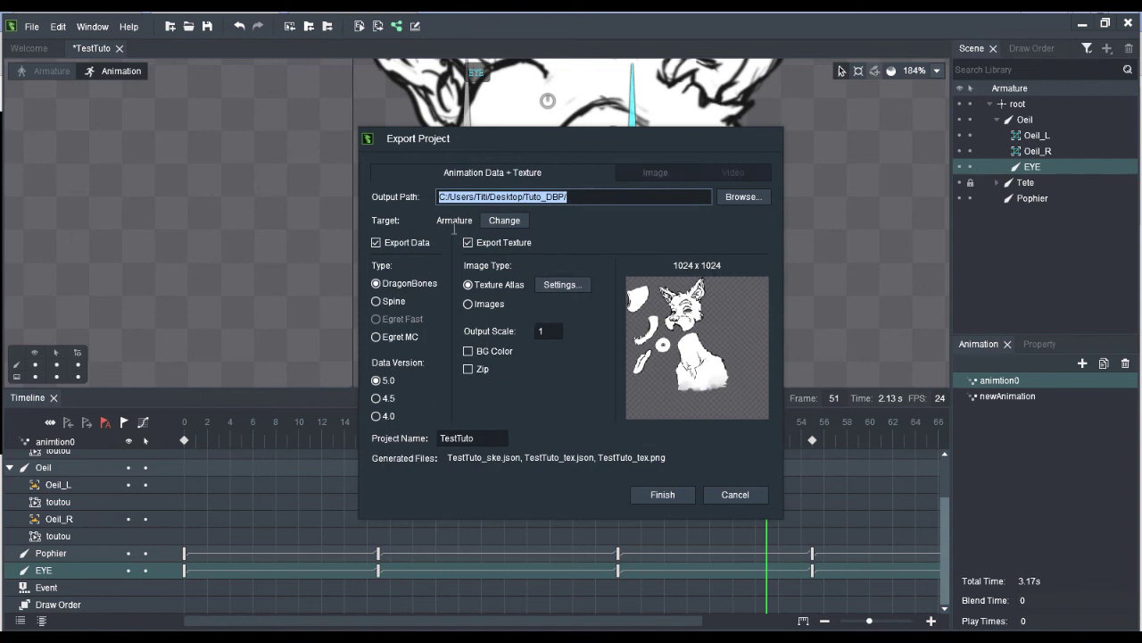
left_click(400, 303)
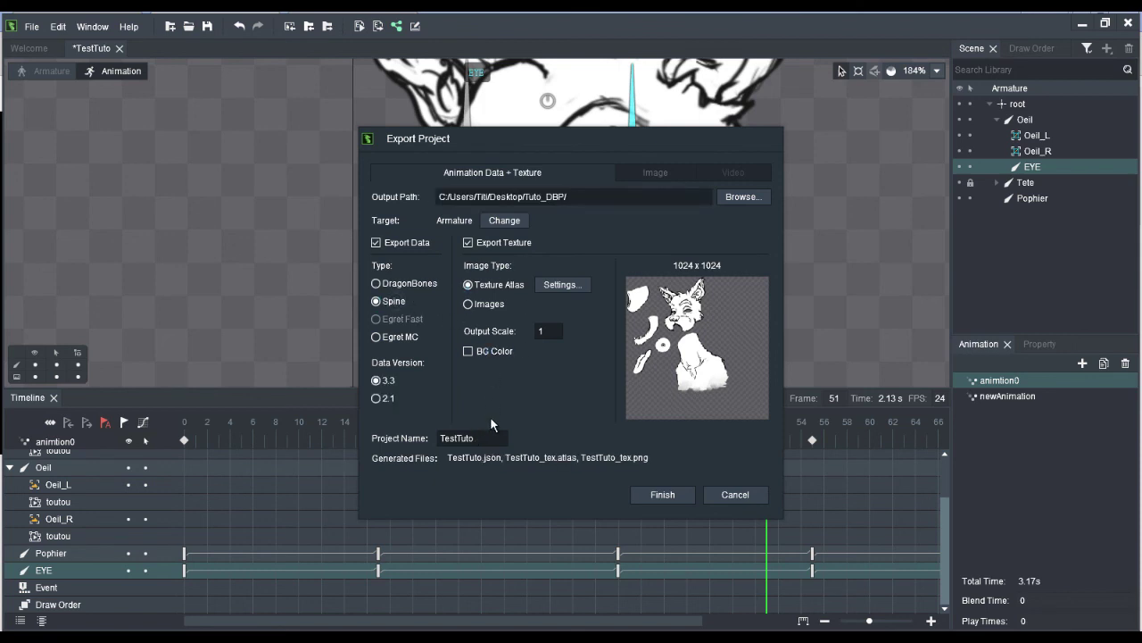
left_click(412, 286)
left_click(653, 172)
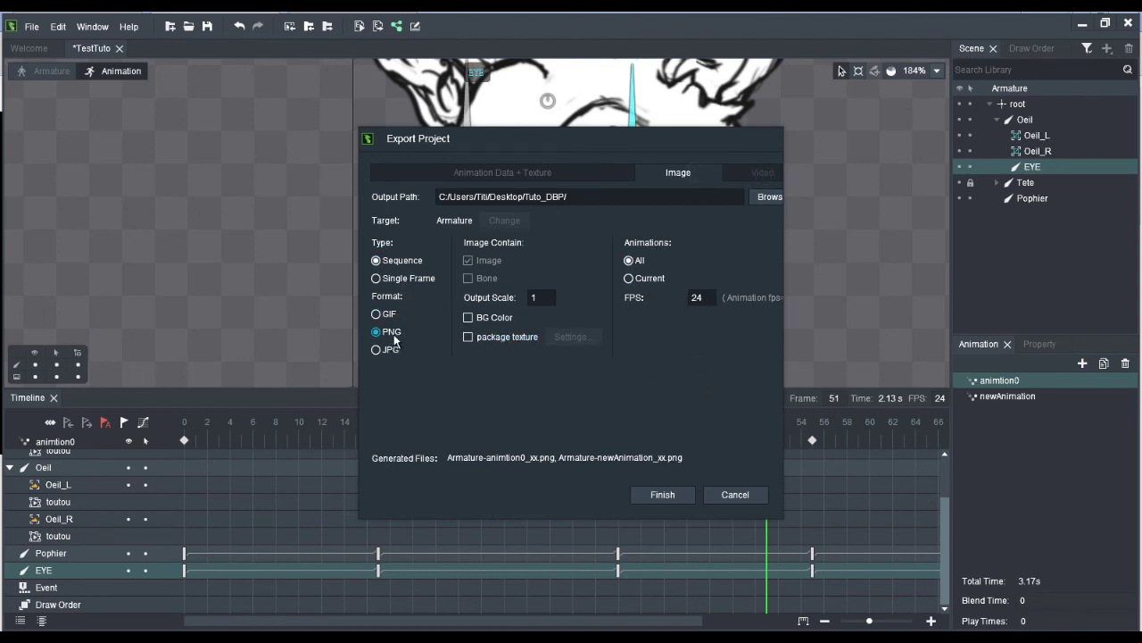
double_click(526, 298)
left_click(703, 301)
double_click(685, 300)
left_click(736, 494)
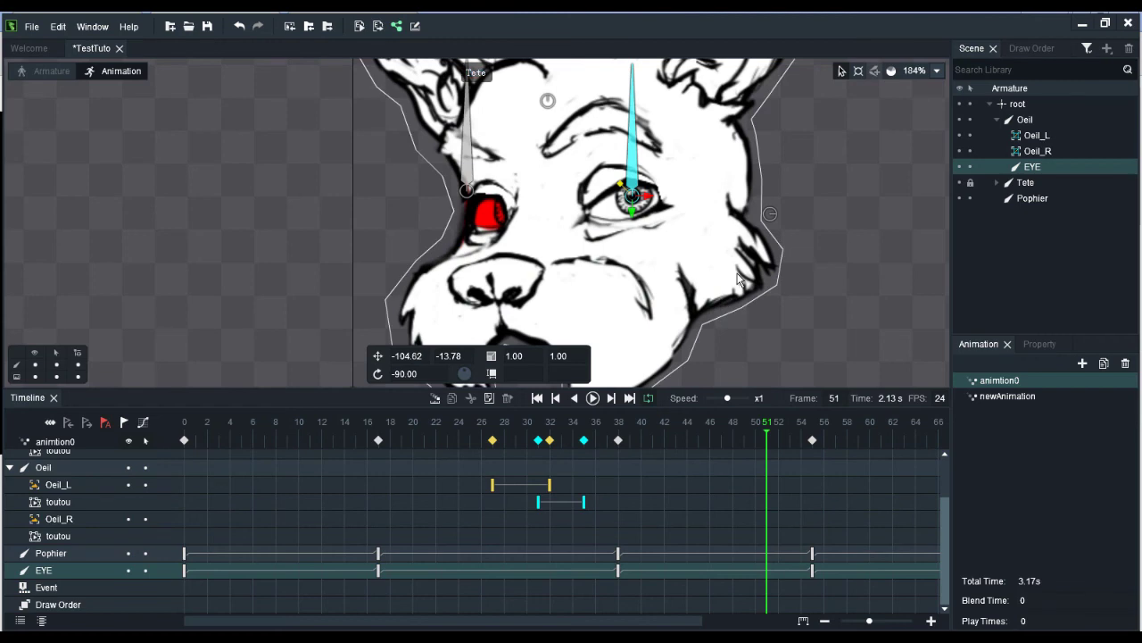
Close the TestTuto project to return to the welcome page.
left_click(118, 48)
left_click(571, 355)
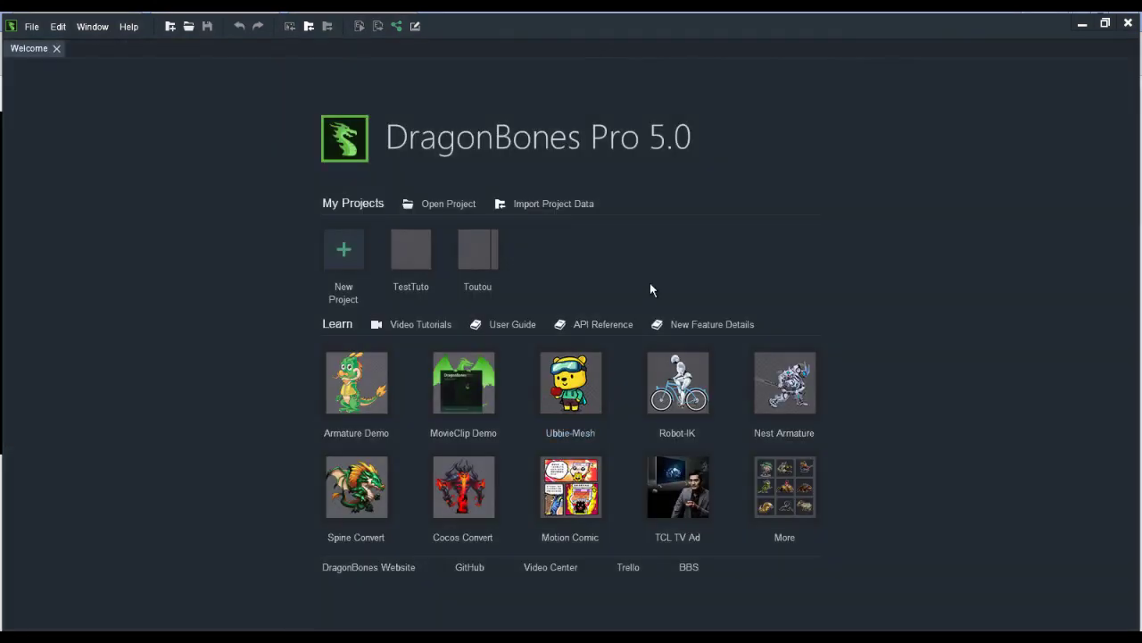